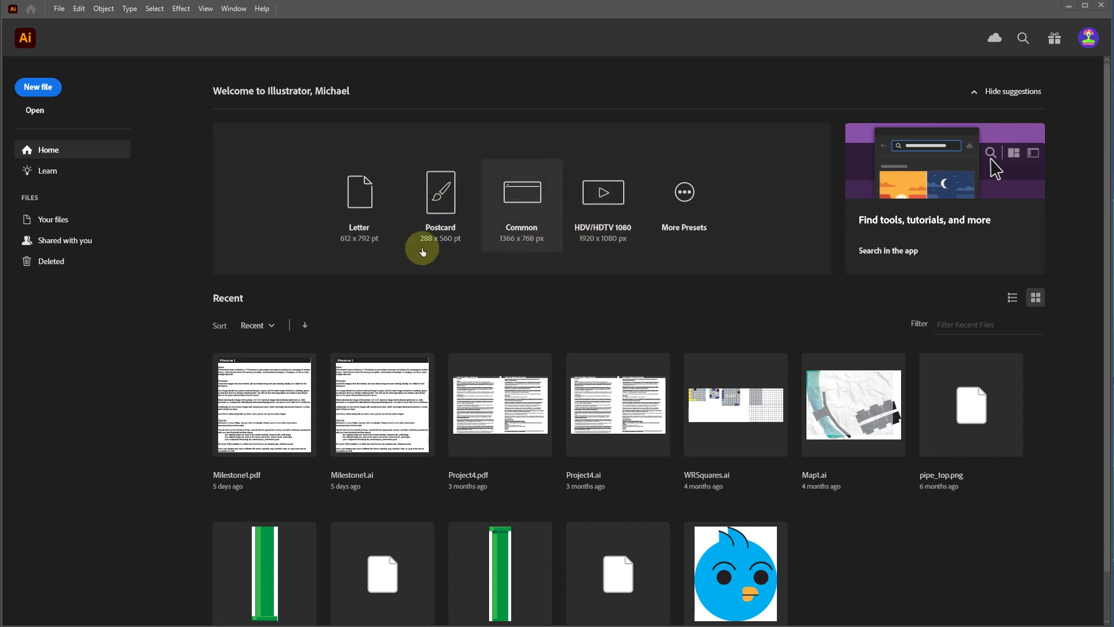
- Open the full set of new-document presets, view the web presets and switch to the recent items
{"action": "left_click", "coordinate": [687, 197]}
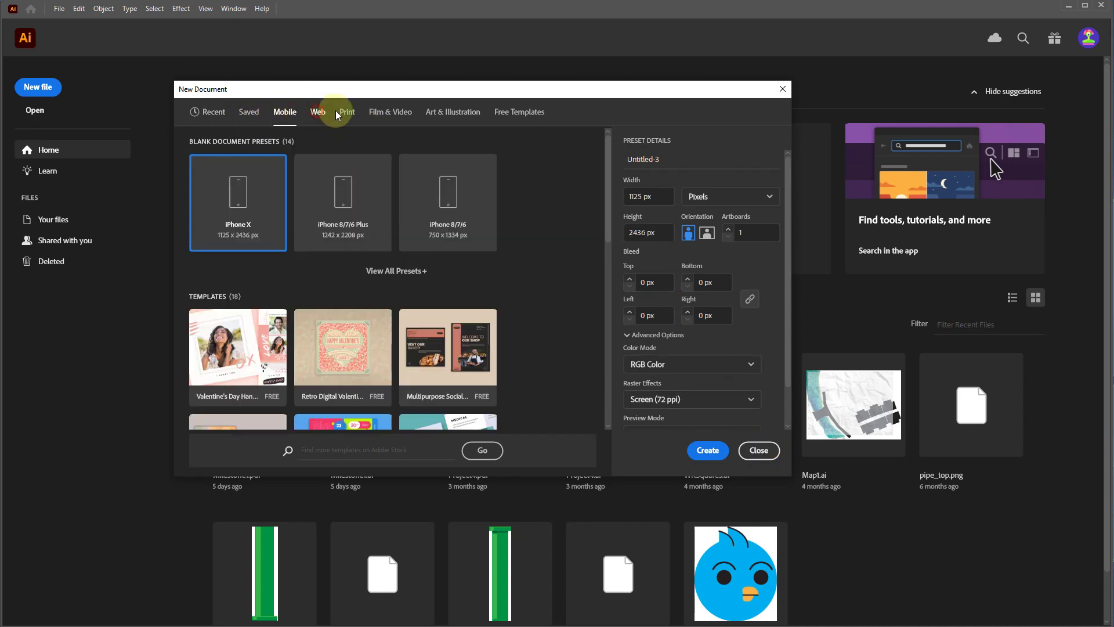
{"action": "left_click", "coordinate": [320, 112]}
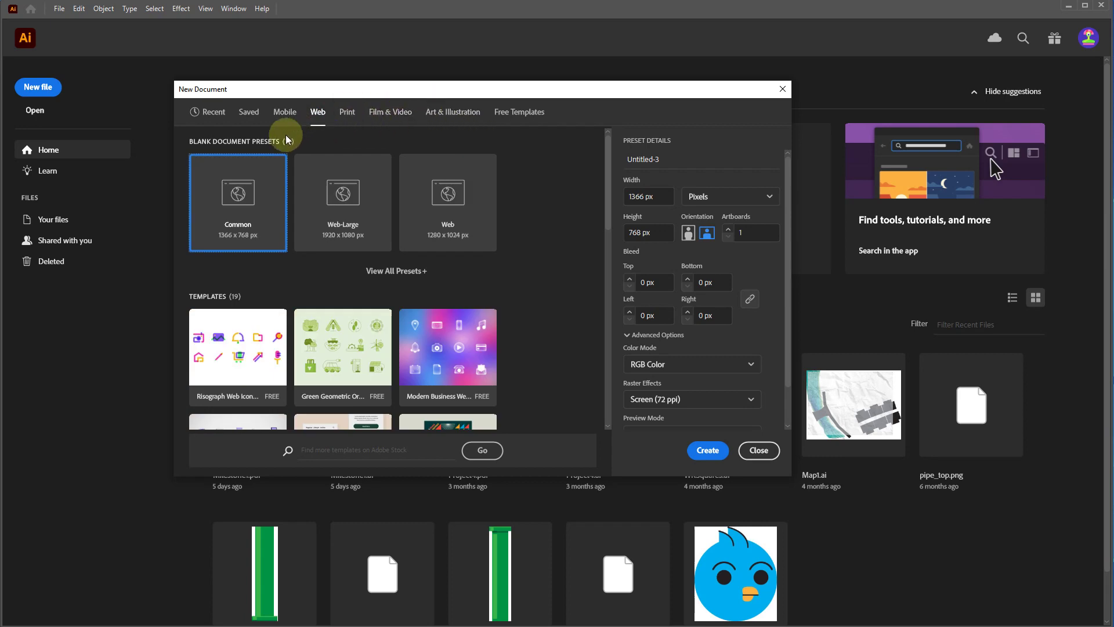
{"action": "left_click", "coordinate": [224, 120]}
- Set the new document's units to pixels, its color mode to RGB Color and its raster effects to Screen (72 ppi)
{"action": "left_click", "coordinate": [692, 207]}
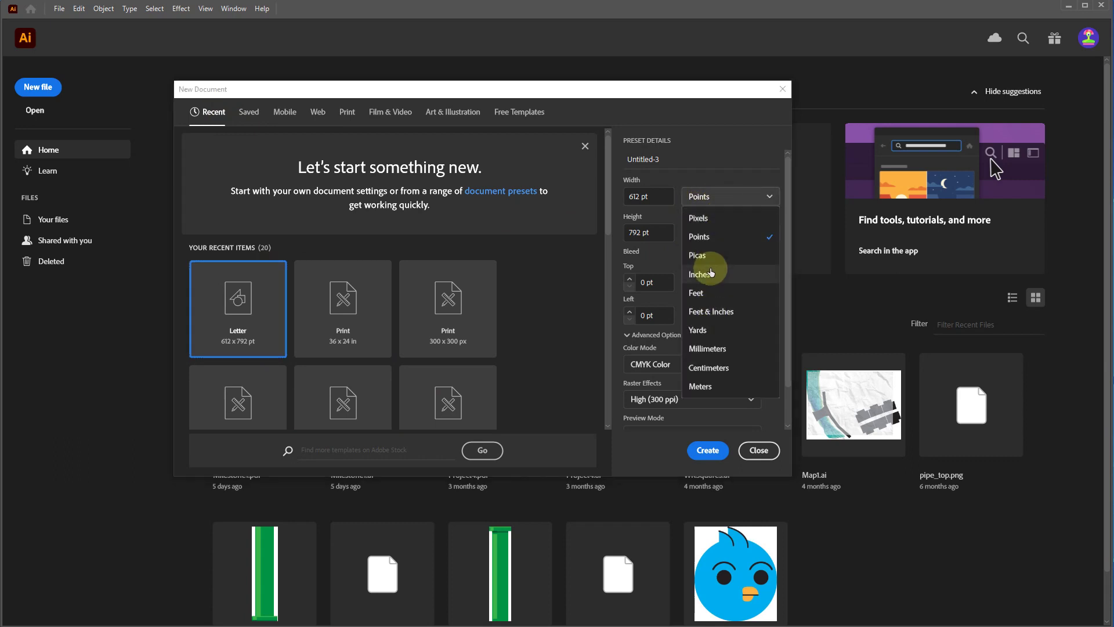
{"action": "left_click", "coordinate": [704, 218]}
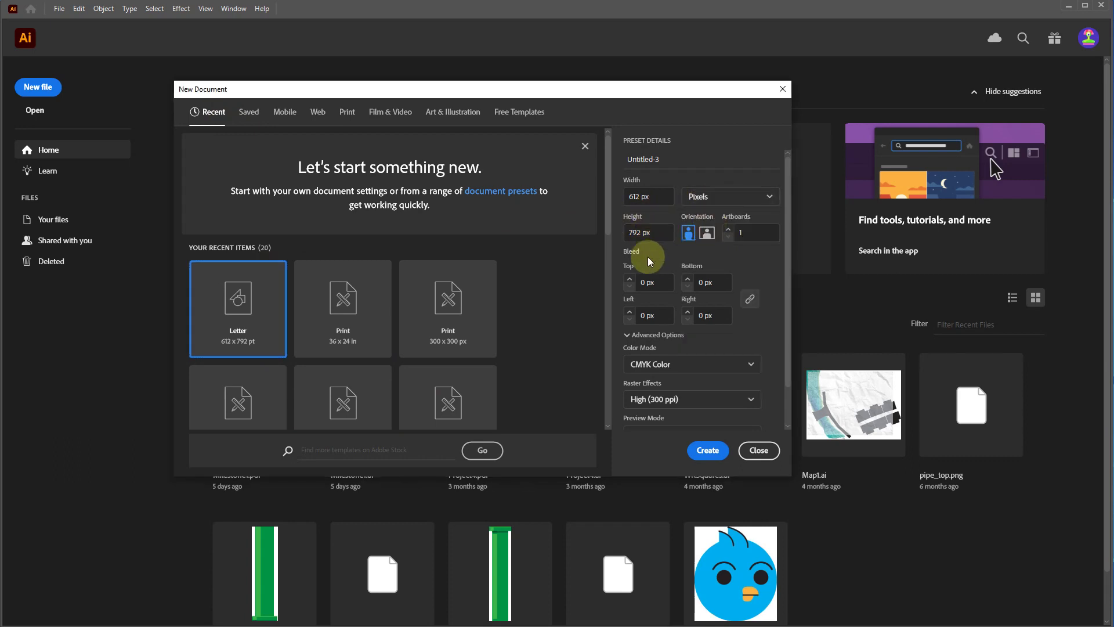
{"action": "left_click", "coordinate": [682, 364]}
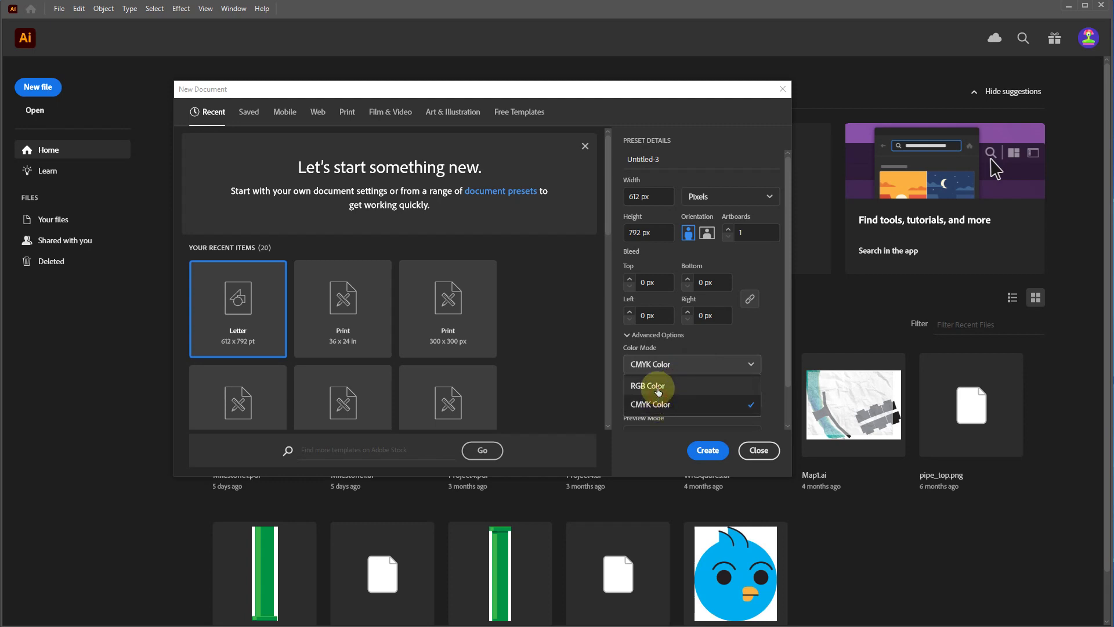
{"action": "left_click", "coordinate": [659, 388]}
{"action": "left_click", "coordinate": [692, 402]}
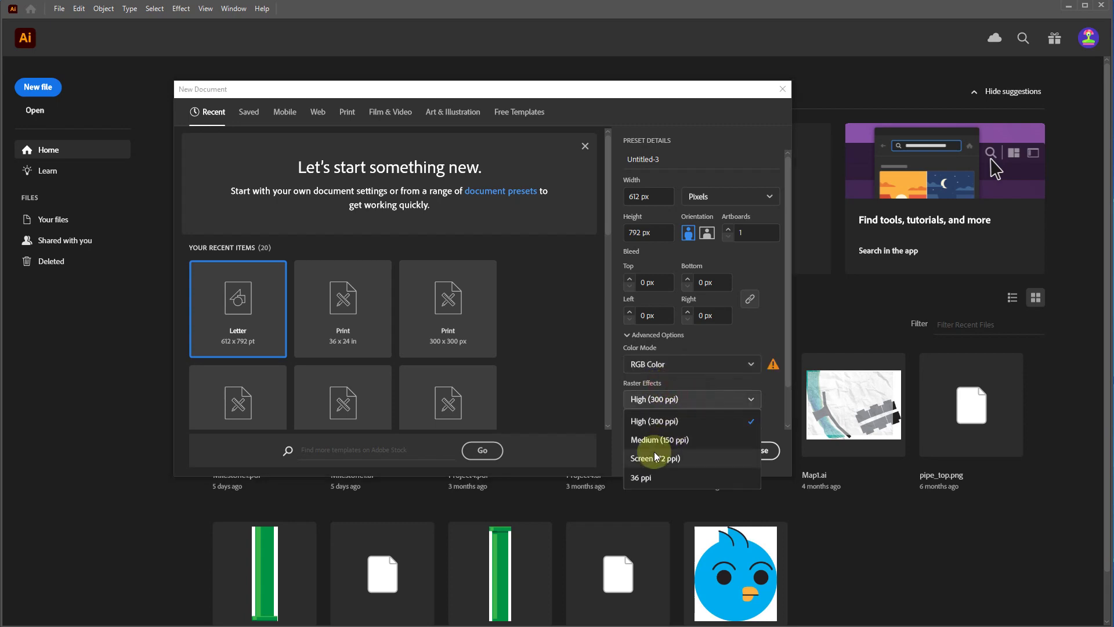
{"action": "left_click", "coordinate": [656, 455]}
{"action": "scroll", "coordinate": [719, 312], "scroll_direction": "down", "scroll_amount": 1}
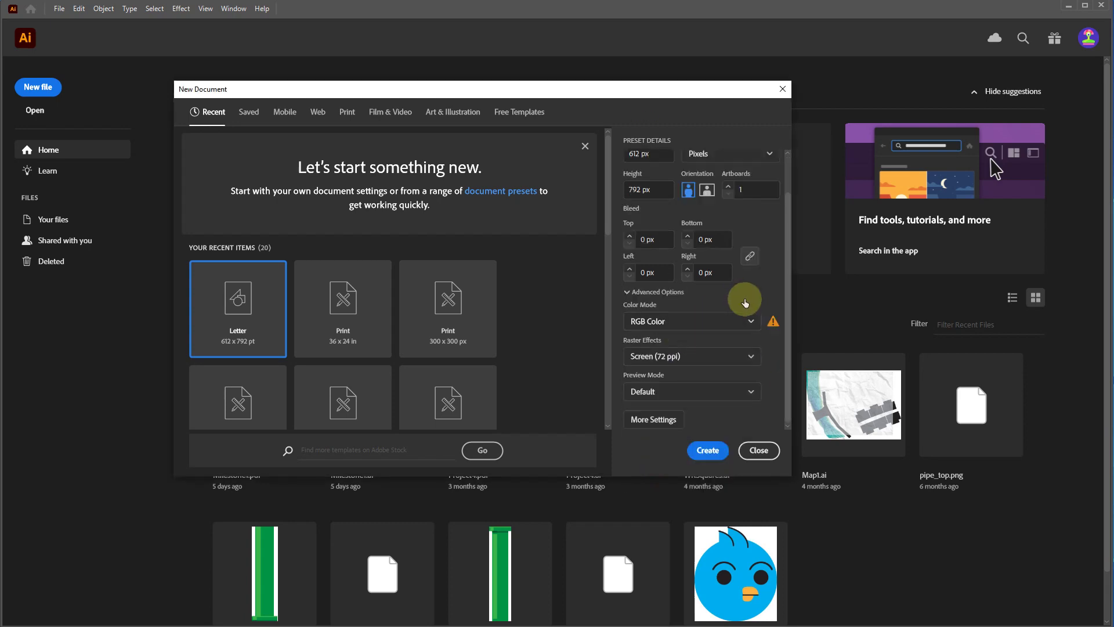
{"action": "mouse_move", "coordinate": [774, 329]}
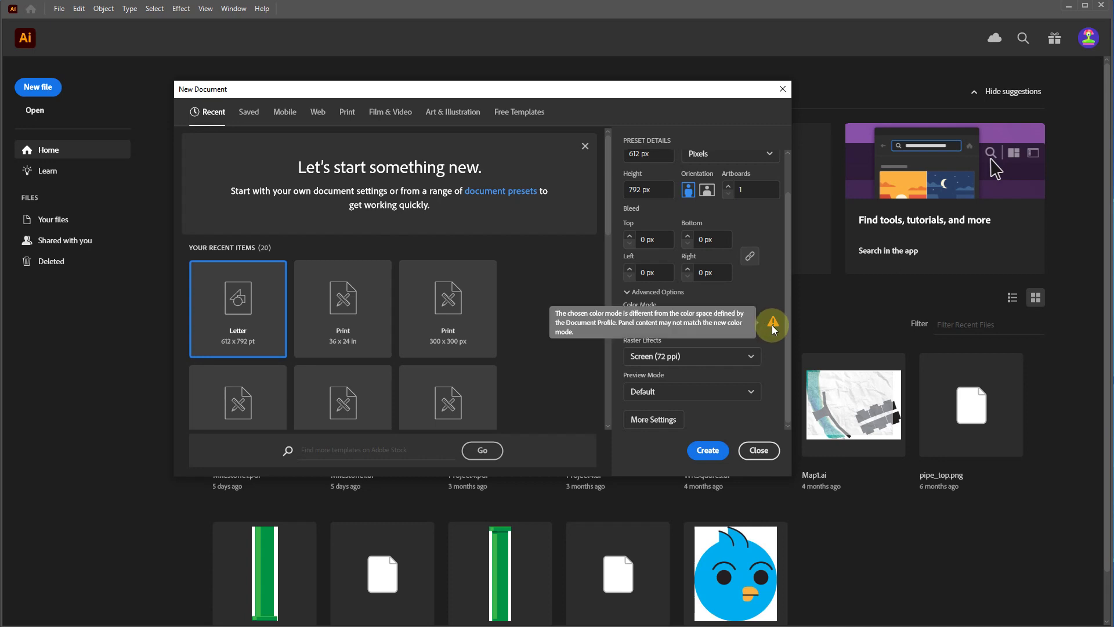
{"action": "scroll", "coordinate": [632, 267], "scroll_direction": "up", "scroll_amount": 1}
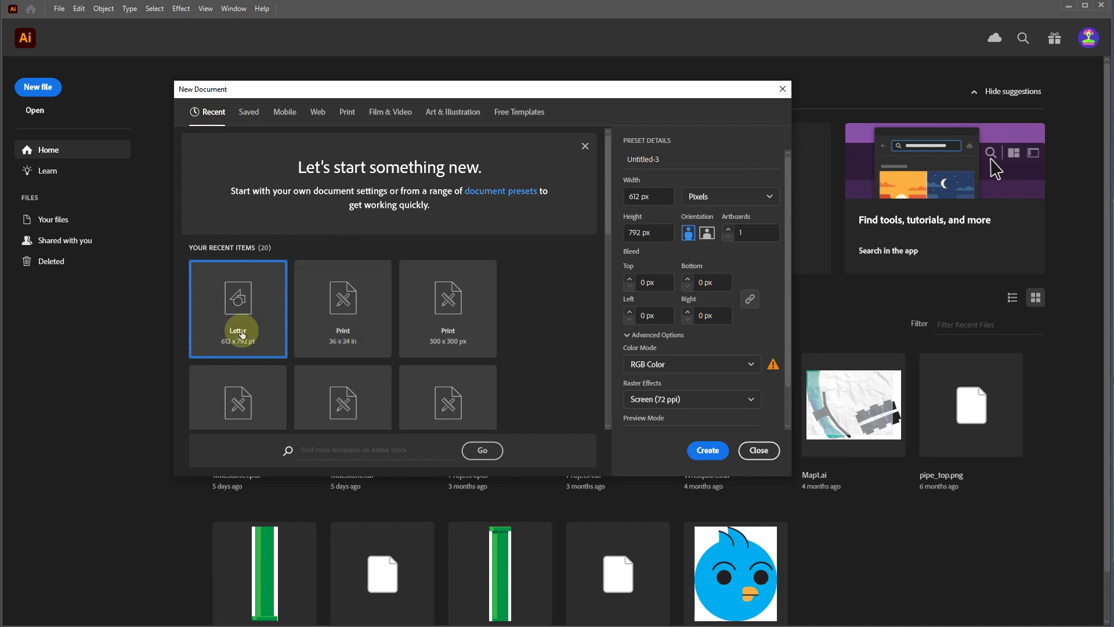
- Create a new document from the recent Letter preset, 612 x 792 pt
{"action": "left_click", "coordinate": [325, 323]}
{"action": "left_click", "coordinate": [266, 318]}
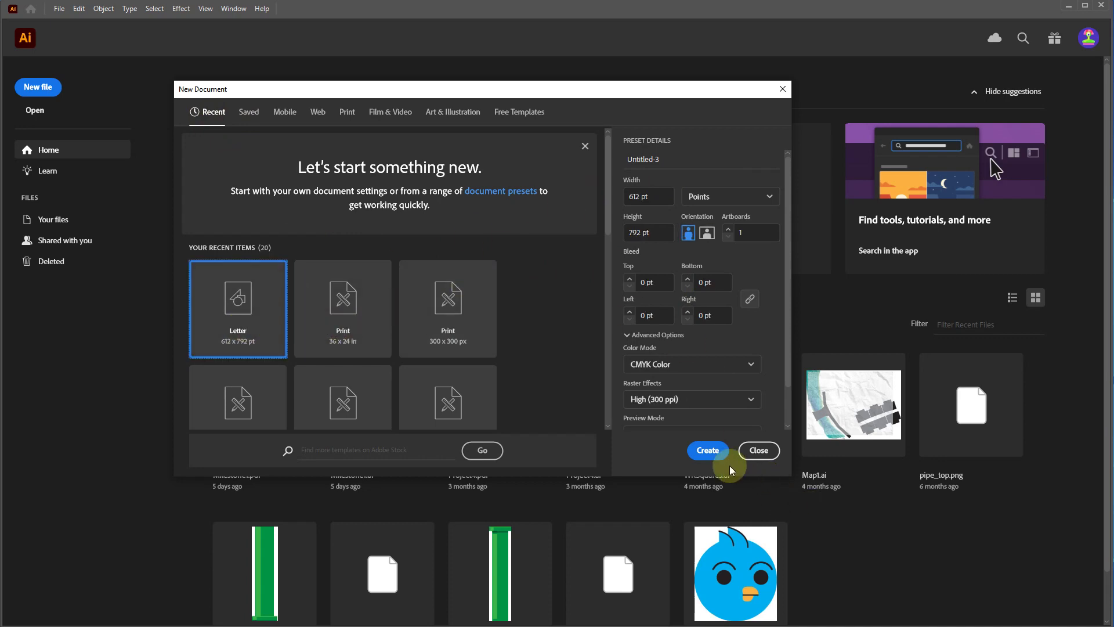
{"action": "left_click", "coordinate": [709, 453]}
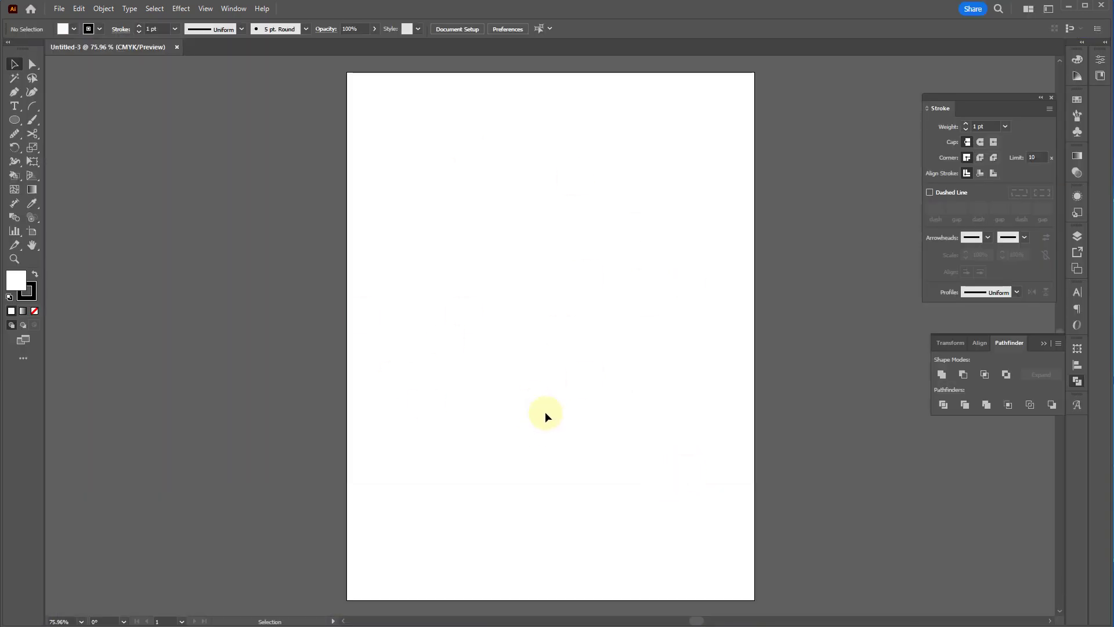
- Choose the Essentials Classic workspace
{"action": "left_click", "coordinate": [1048, 10]}
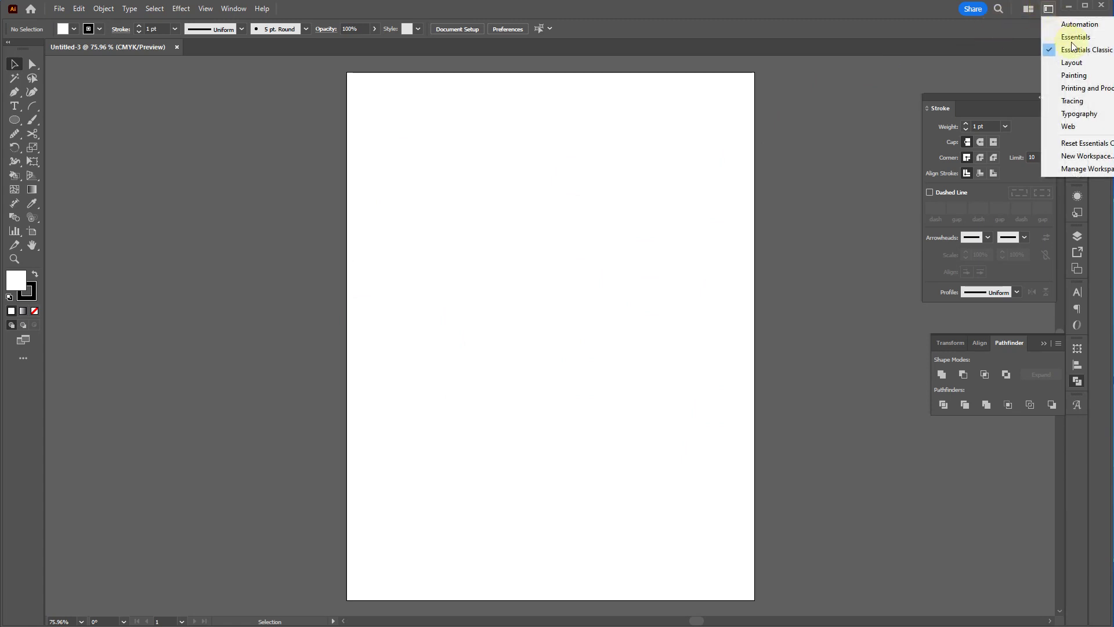
{"action": "left_click", "coordinate": [1075, 50]}
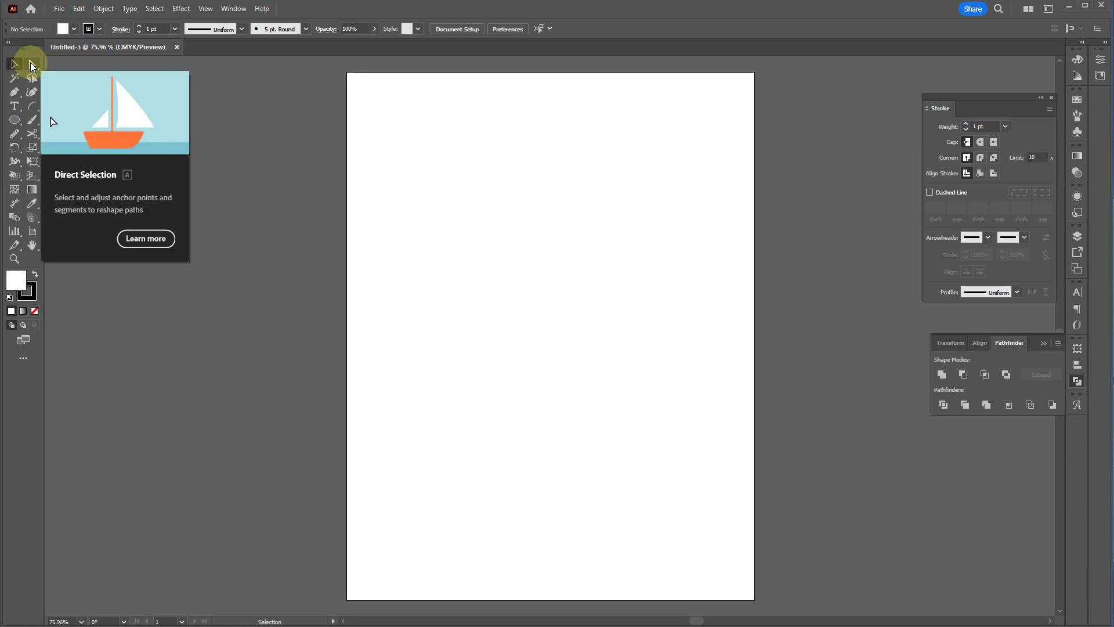
- Draw a square about 129 pt wide in the upper middle of the artboard with the Rectangle tool
{"action": "key", "text": "m"}
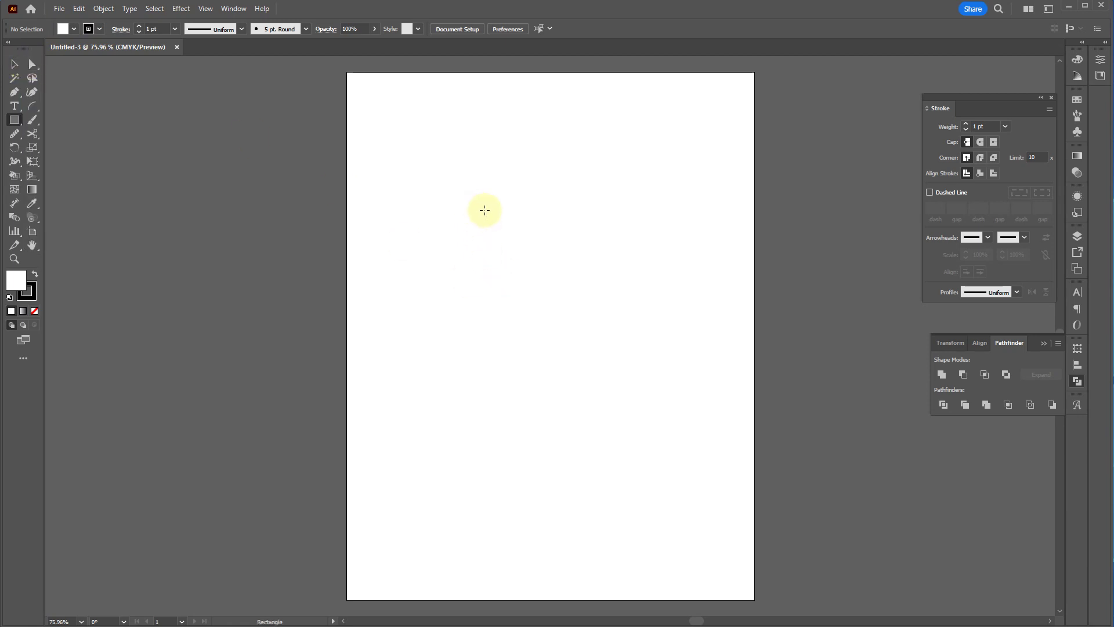
{"action": "left_click_drag", "start_coordinate": [492, 174], "coordinate": [578, 260]}
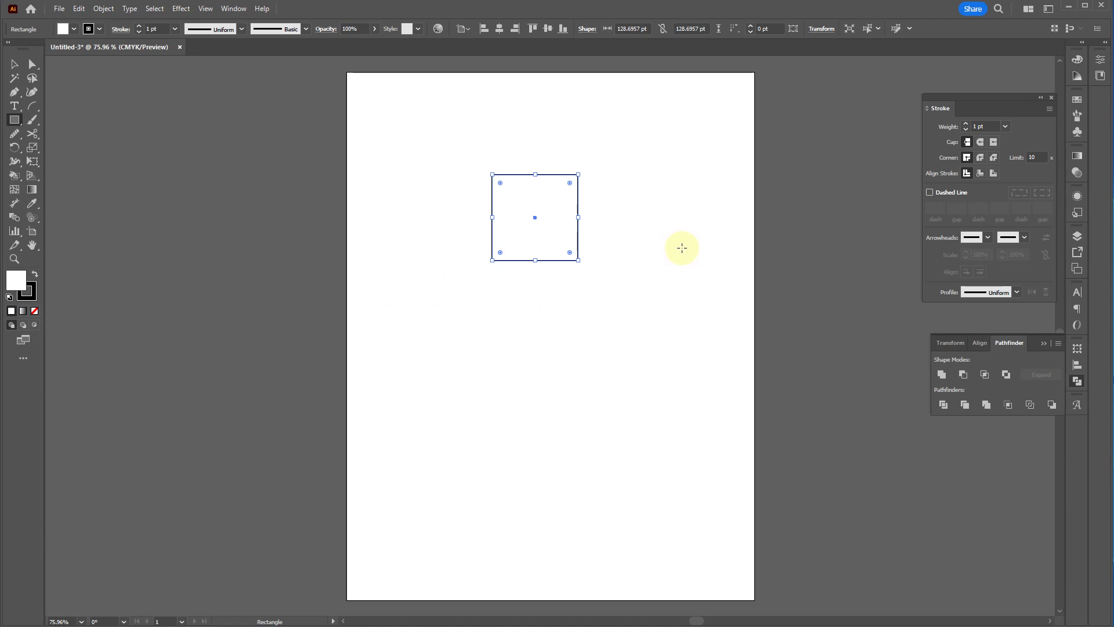
{"action": "key", "text": "v"}
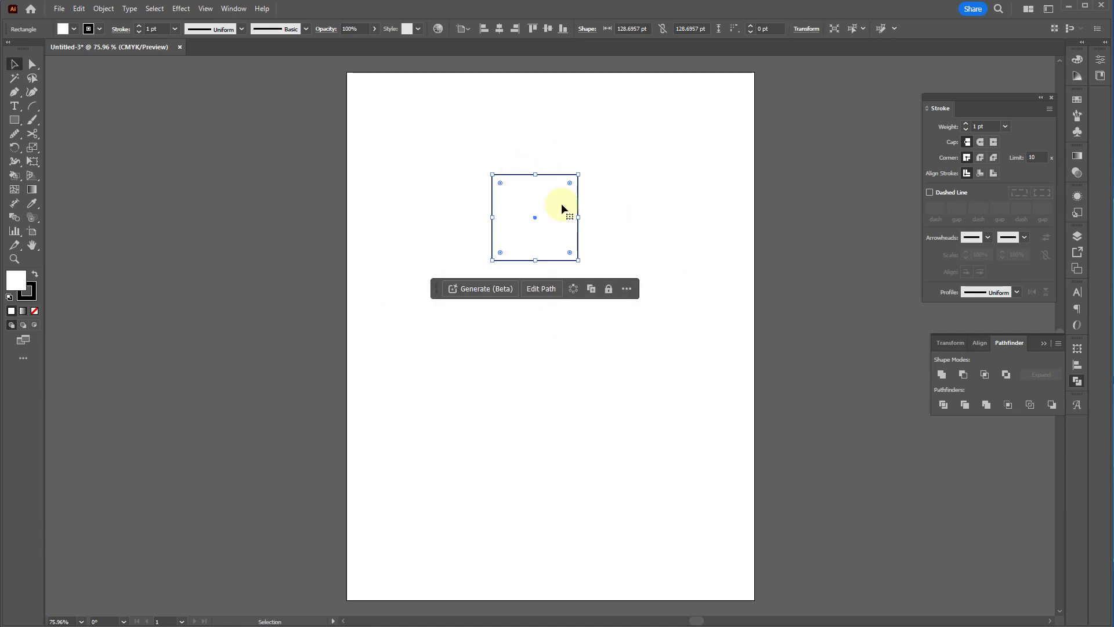
- View the contextual task bar's extra options, move the bar off the artboard away from the square and deselect the square
{"action": "right_click", "coordinate": [626, 288]}
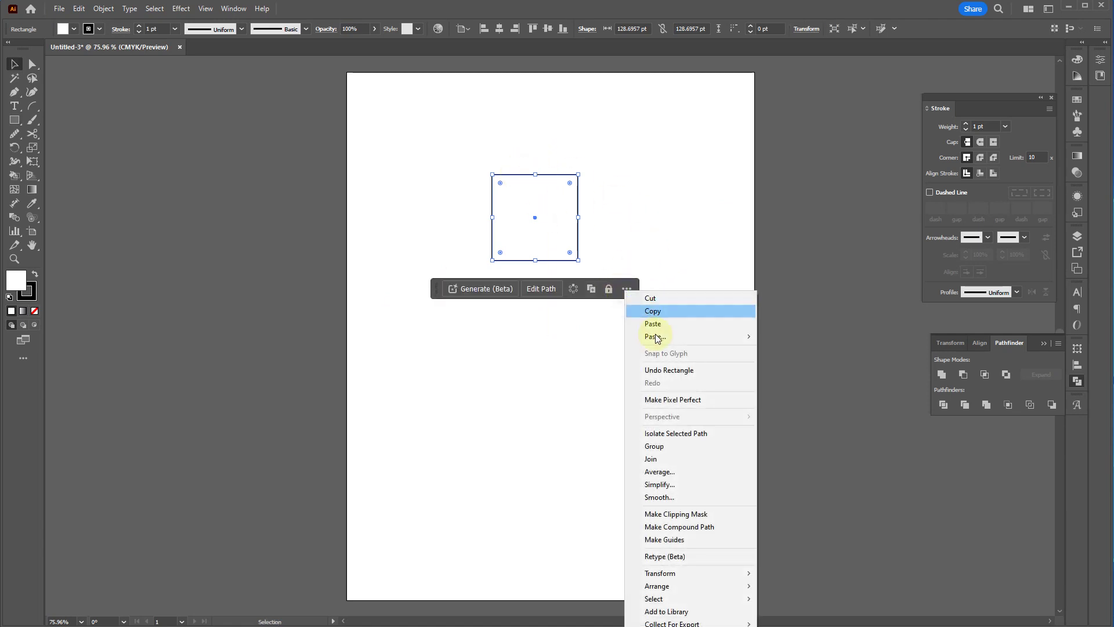
{"action": "left_click", "coordinate": [559, 321]}
{"action": "left_click", "coordinate": [578, 254]}
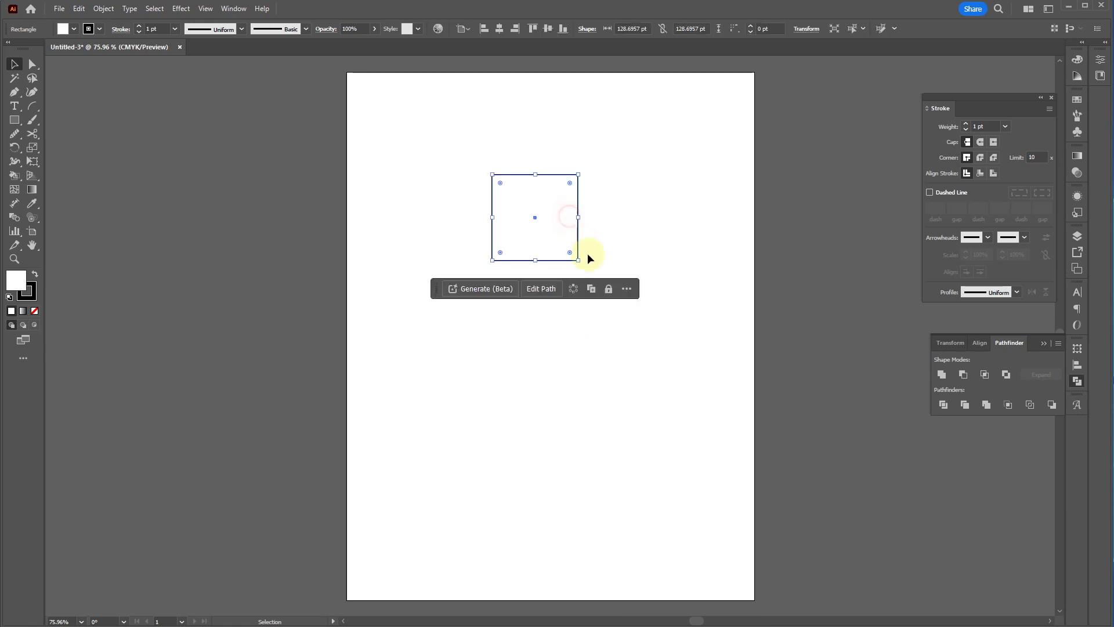
{"action": "left_click", "coordinate": [627, 288]}
{"action": "left_click", "coordinate": [644, 329]}
{"action": "left_click_drag", "start_coordinate": [438, 288], "coordinate": [933, 596]}
{"action": "left_click", "coordinate": [672, 356]}
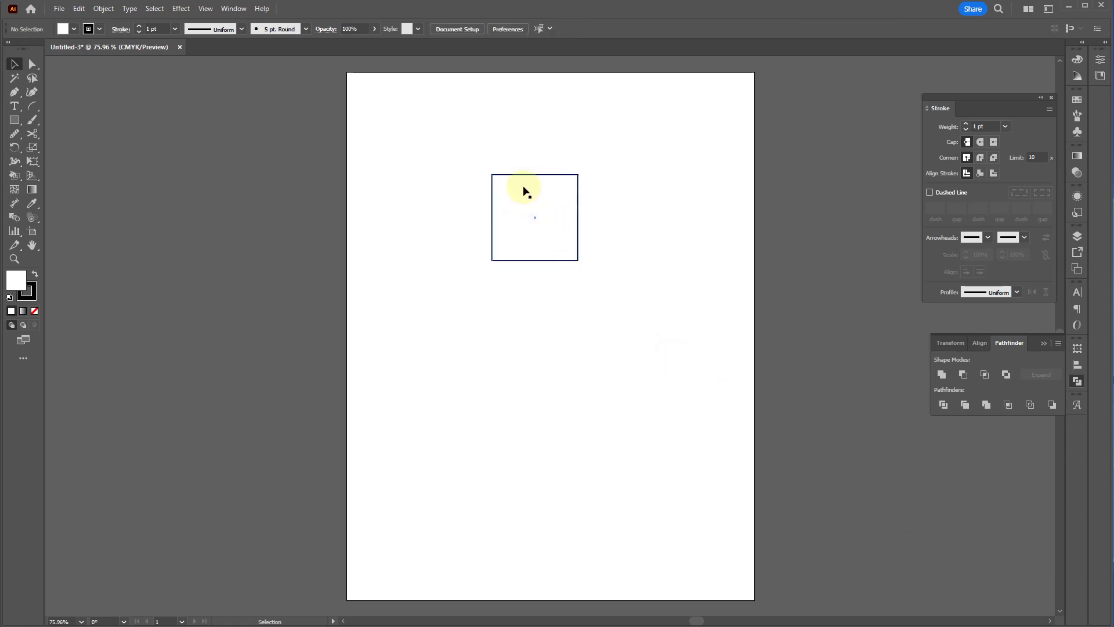
- Switch to the browser and examine the source code of dp_logo.svg, including its style rules and path data, then close the window
{"action": "scroll", "coordinate": [516, 179], "scroll_direction": "up", "scroll_amount": 3}
{"action": "scroll", "coordinate": [516, 210], "scroll_direction": "down", "scroll_amount": 1}
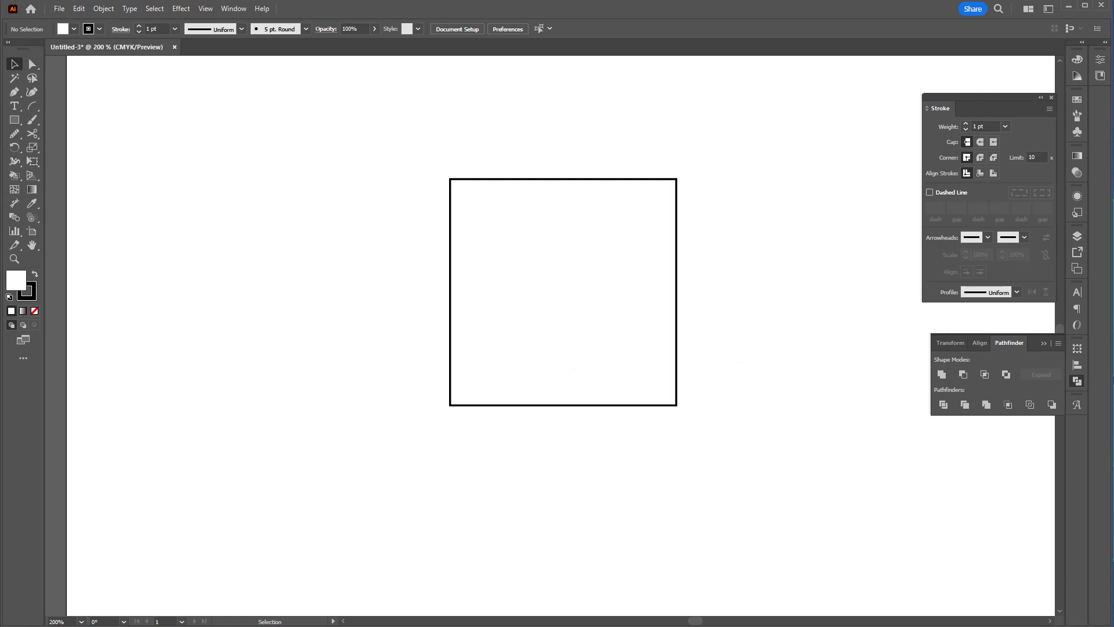
{"action": "key", "text": "alt+Tab"}
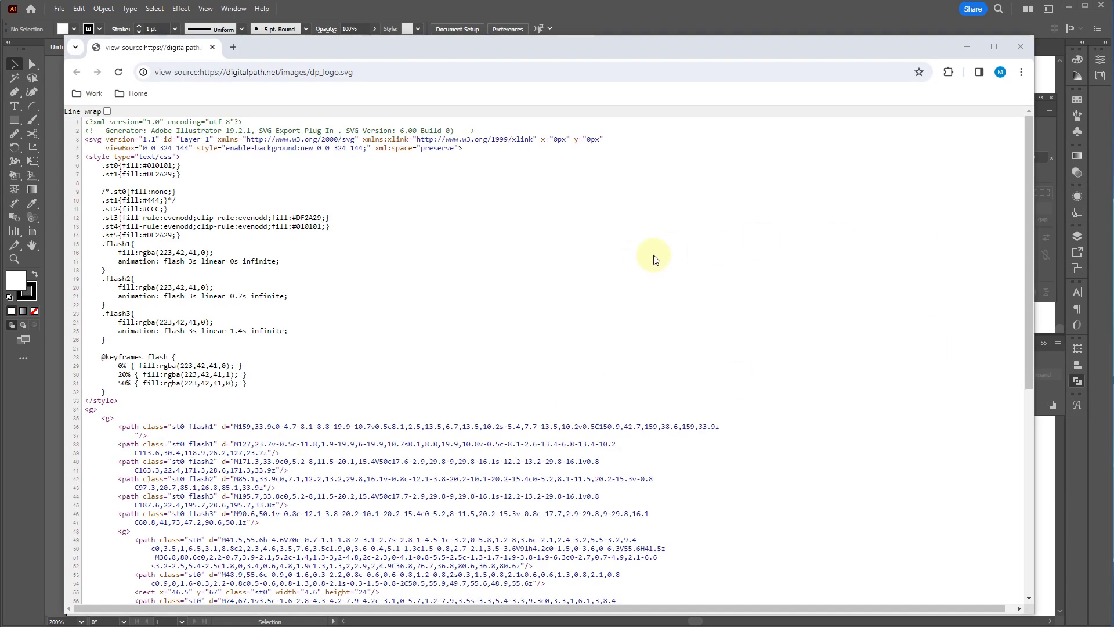
{"action": "scroll", "coordinate": [581, 232], "scroll_direction": "down", "scroll_amount": 6}
{"action": "scroll", "coordinate": [337, 334], "scroll_direction": "up", "scroll_amount": 4}
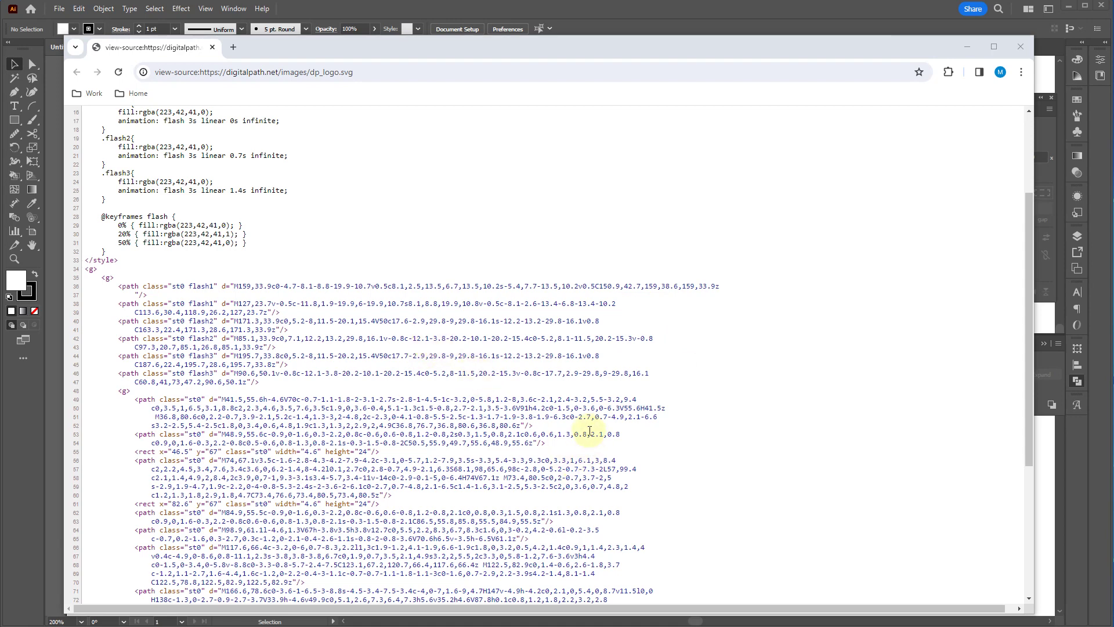
{"action": "scroll", "coordinate": [573, 419], "scroll_direction": "down", "scroll_amount": 4}
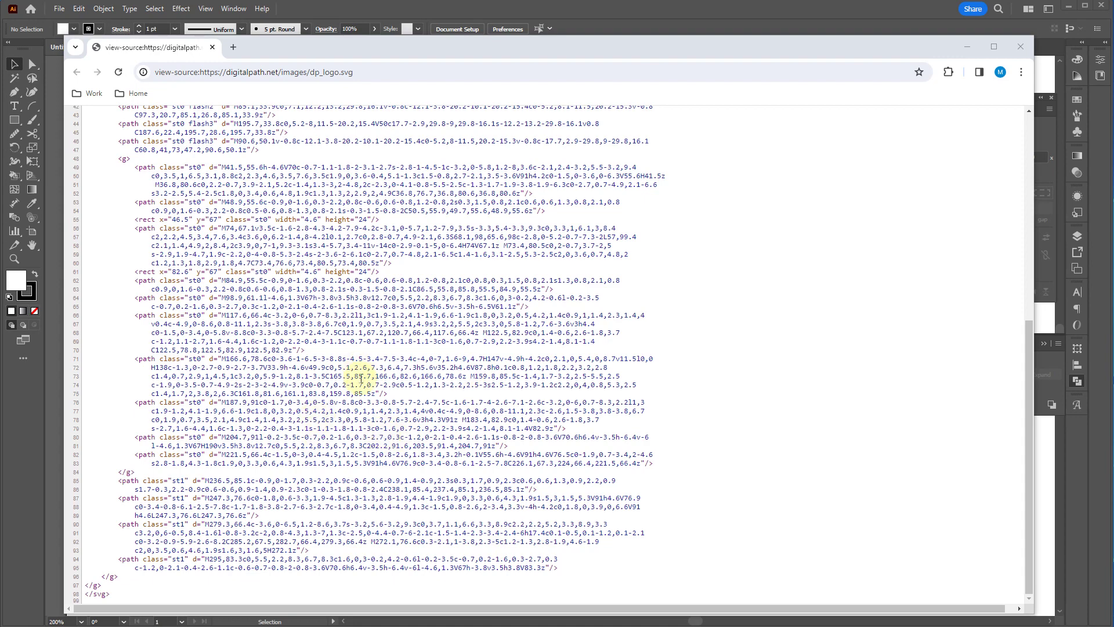
{"action": "scroll", "coordinate": [359, 388], "scroll_direction": "up", "scroll_amount": 6}
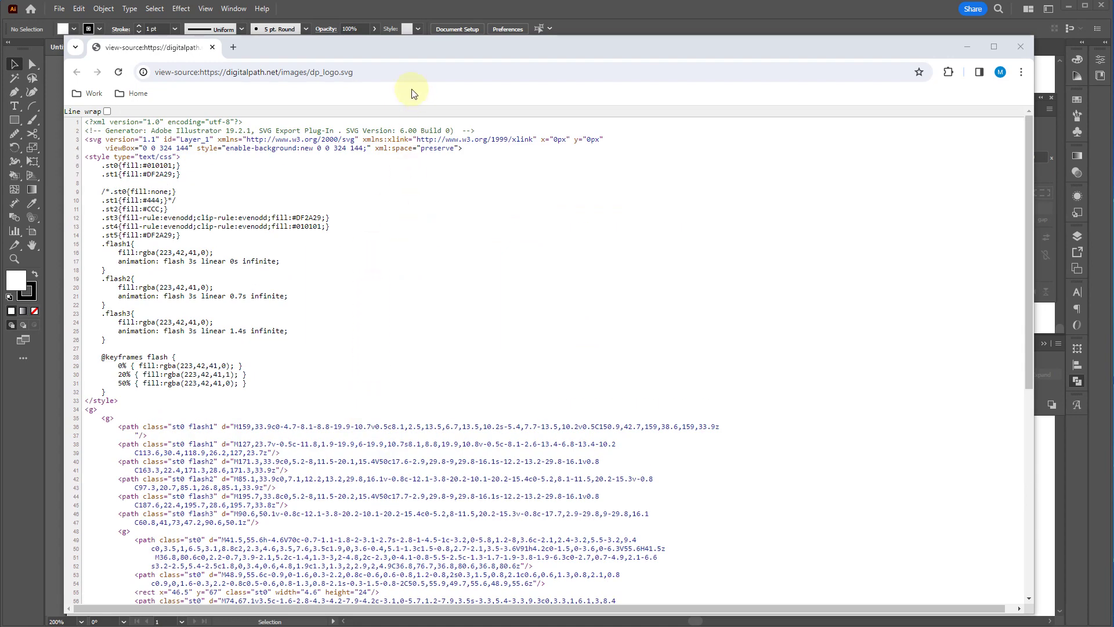
{"action": "scroll", "coordinate": [189, 409], "scroll_direction": "down", "scroll_amount": 3}
{"action": "scroll", "coordinate": [189, 410], "scroll_direction": "down", "scroll_amount": 3}
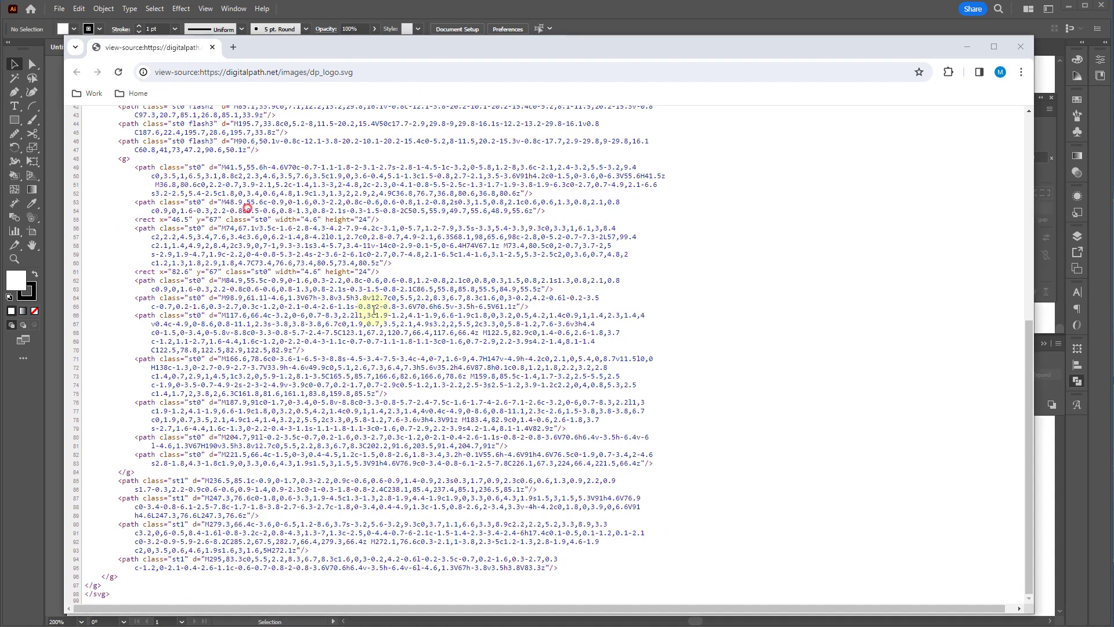
{"action": "left_click_drag", "start_coordinate": [217, 193], "coordinate": [646, 492]}
{"action": "left_click", "coordinate": [221, 195]}
{"action": "scroll", "coordinate": [215, 198], "scroll_direction": "up", "scroll_amount": 3}
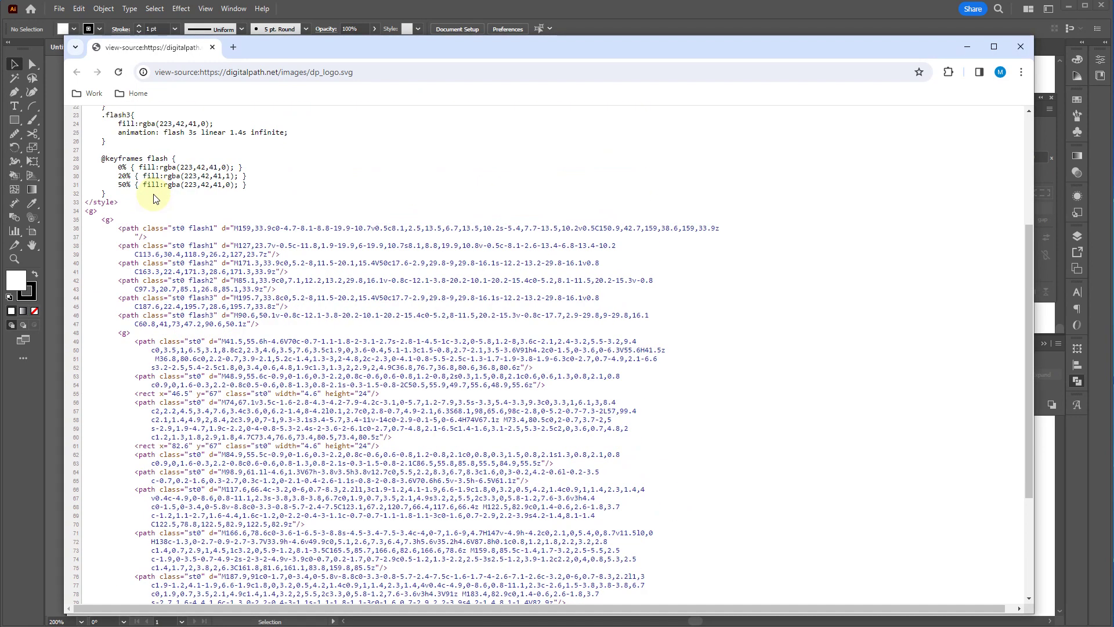
{"action": "left_click", "coordinate": [1021, 47]}
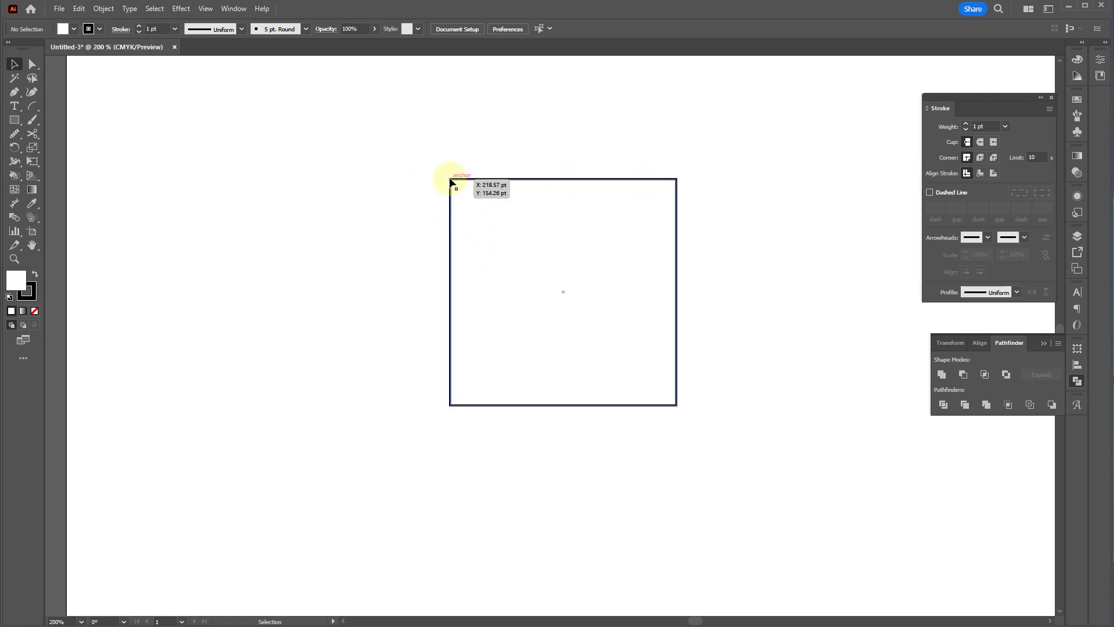
- Move the whole square slightly left and down on the artboard with the Selection tool
{"action": "key", "text": "a"}
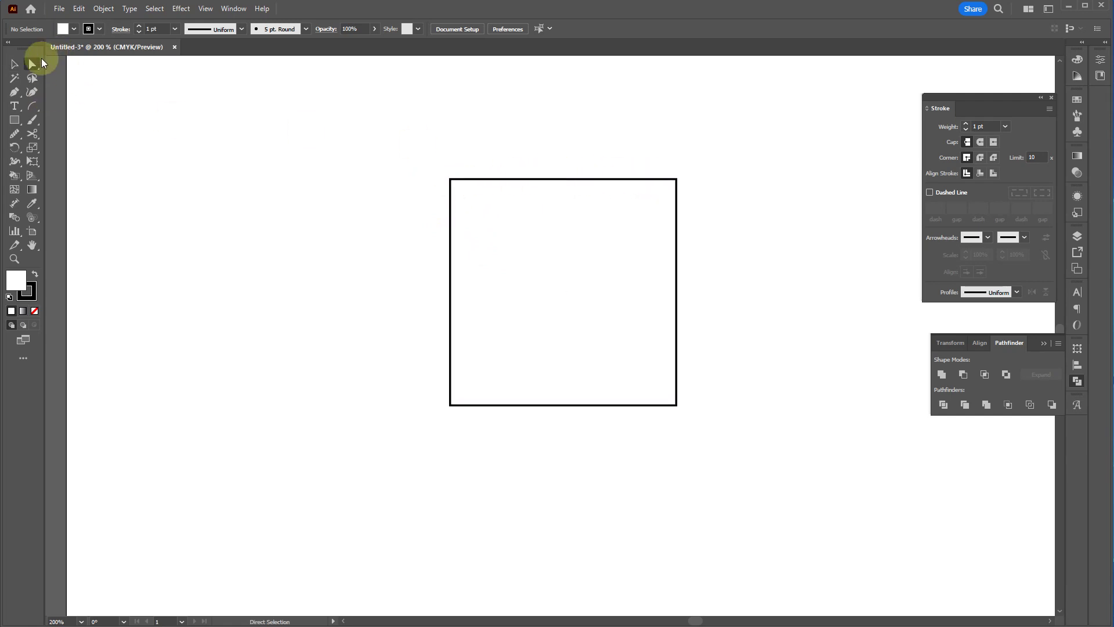
{"action": "key", "text": "v"}
{"action": "left_click", "coordinate": [563, 293]}
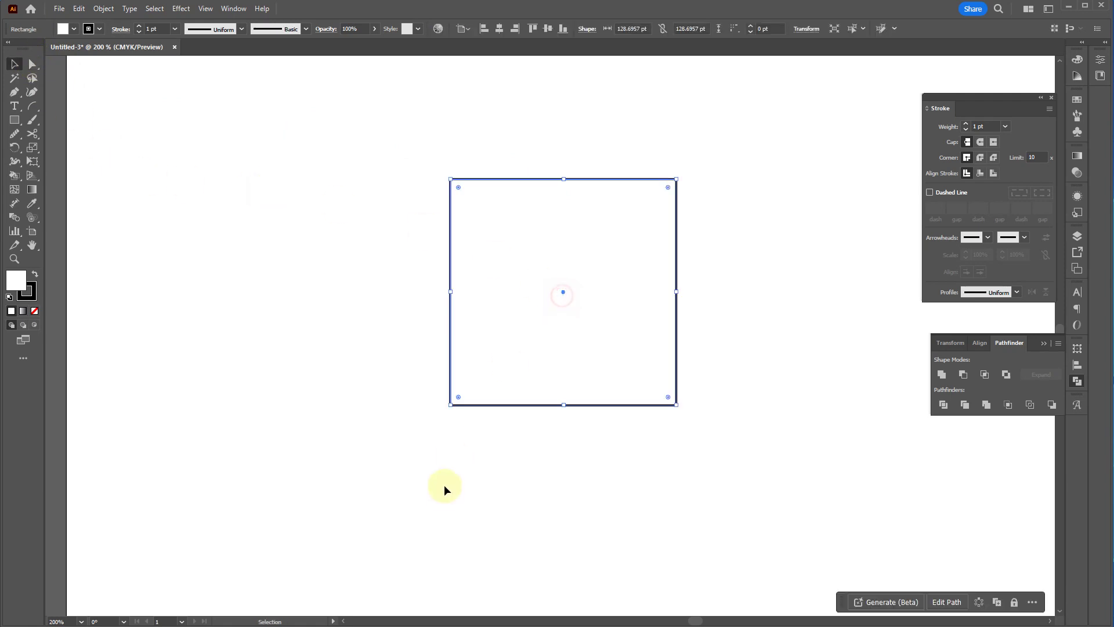
{"action": "left_click_drag", "start_coordinate": [577, 377], "coordinate": [511, 388]}
- Reshape the square with Direct Selection by shifting its top edge right and moving its upper-right anchor to about X 351, Y 200 pt
{"action": "key", "text": "a"}
{"action": "left_click", "coordinate": [622, 266]}
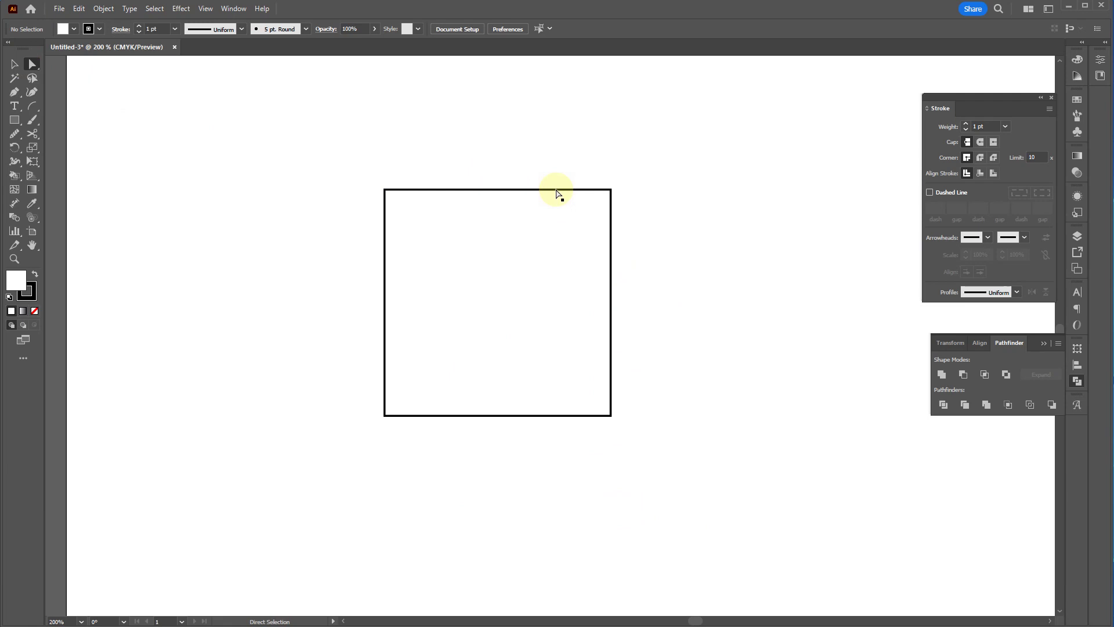
{"action": "left_click_drag", "start_coordinate": [527, 191], "coordinate": [632, 191]}
{"action": "left_click_drag", "start_coordinate": [719, 190], "coordinate": [683, 260]}
{"action": "left_click", "coordinate": [709, 376]}
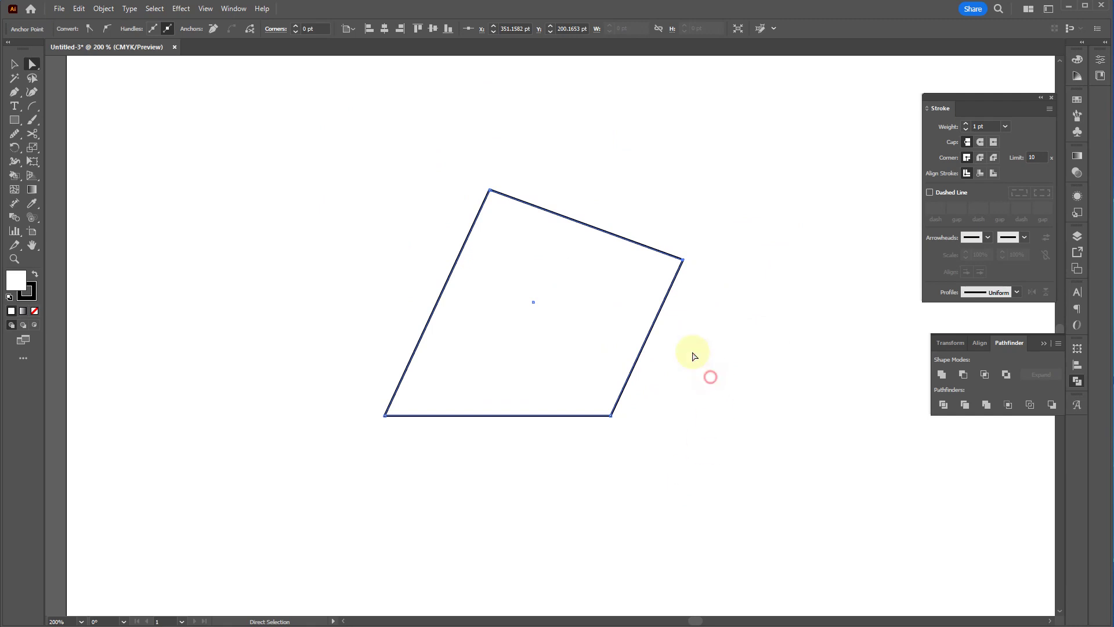
- Select only the slanted top edge of the reshaped quadrilateral with the Direct Selection tool
{"action": "left_click", "coordinate": [590, 227]}
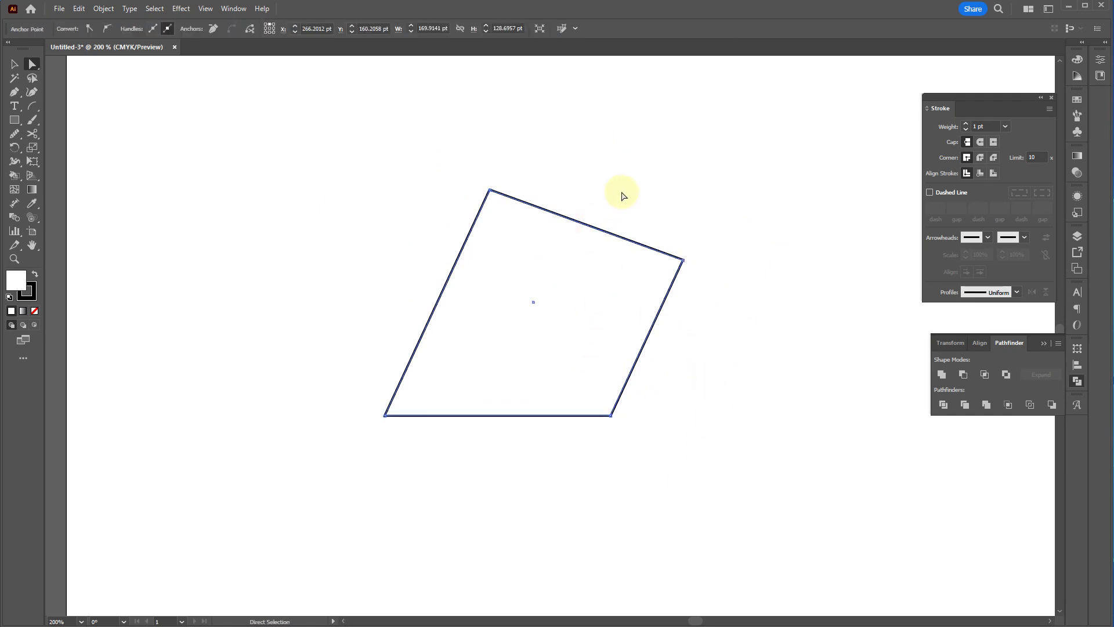
{"action": "left_click", "coordinate": [513, 124]}
{"action": "key", "text": "v"}
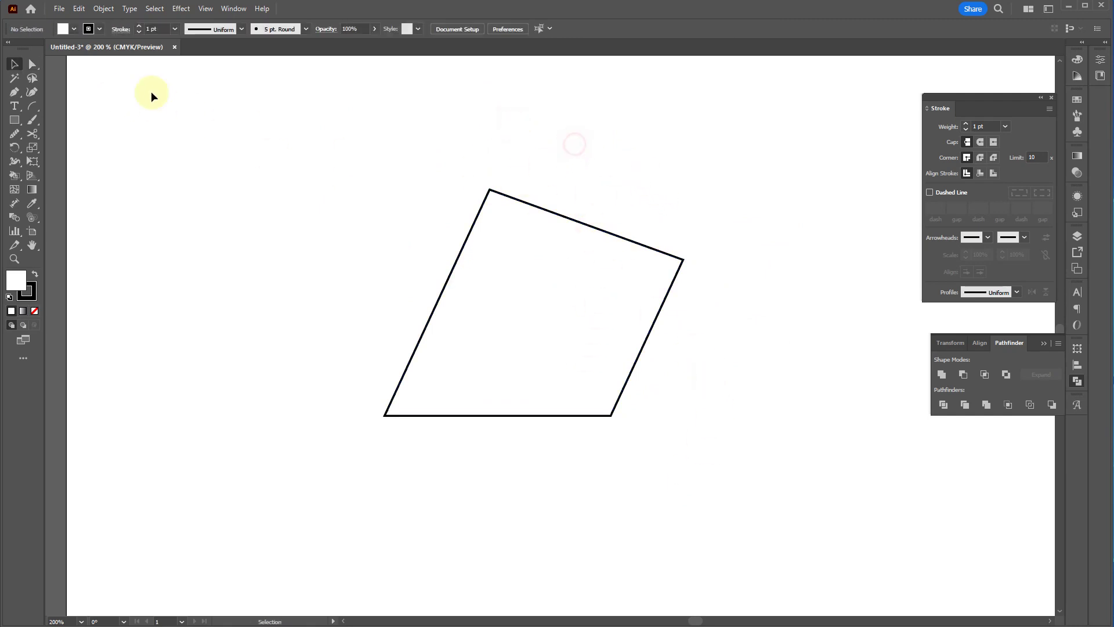
{"action": "key", "text": "a"}
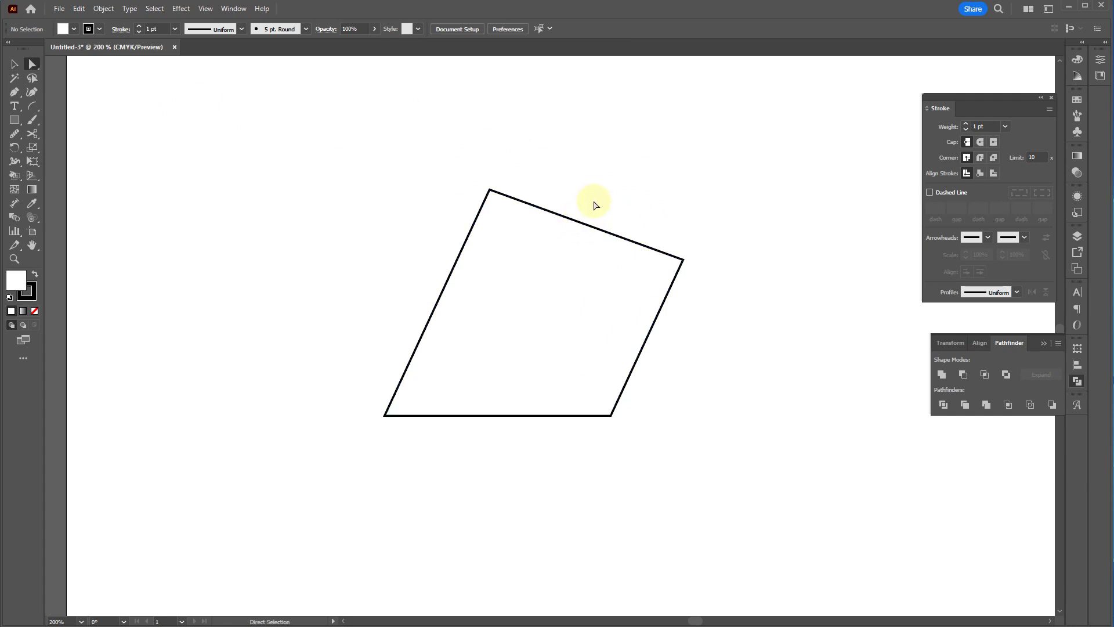
{"action": "left_click", "coordinate": [584, 220]}
{"action": "left_click", "coordinate": [546, 150]}
{"action": "left_click", "coordinate": [599, 231]}
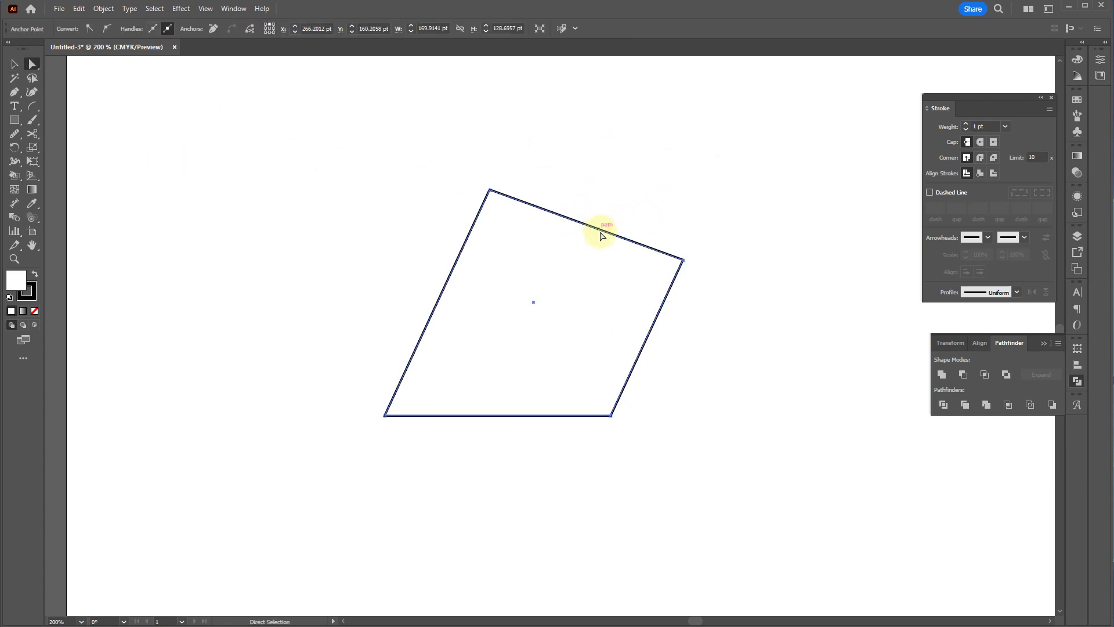
- Try deleting the quadrilateral's slanted top edge and its lower-left anchor point with the Direct Selection tool
{"action": "key", "text": "Delete"}
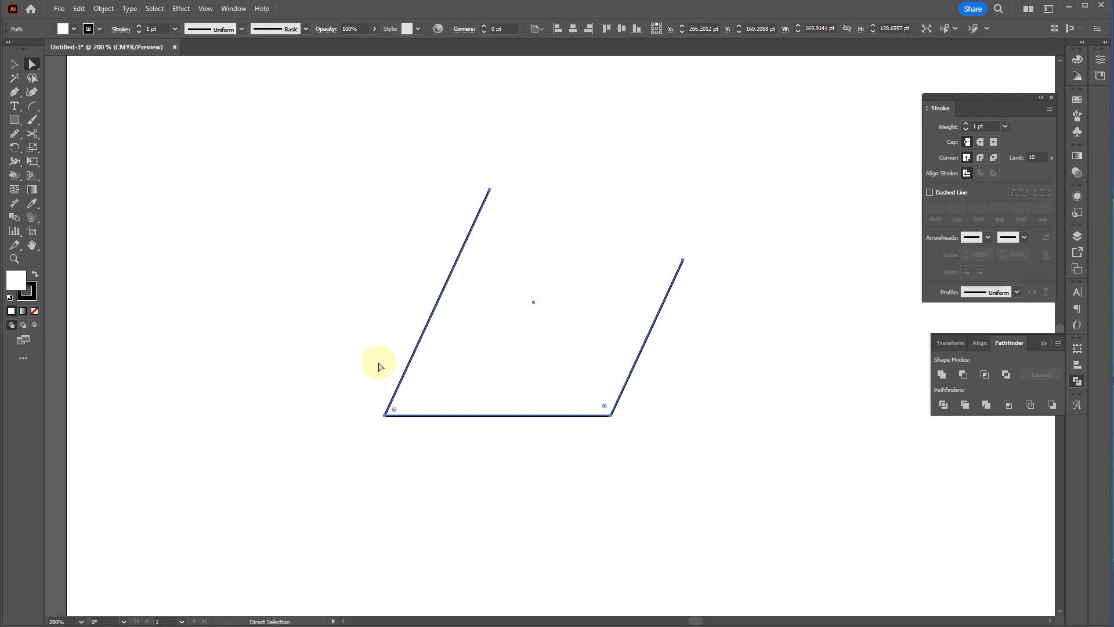
{"action": "left_click", "coordinate": [385, 416]}
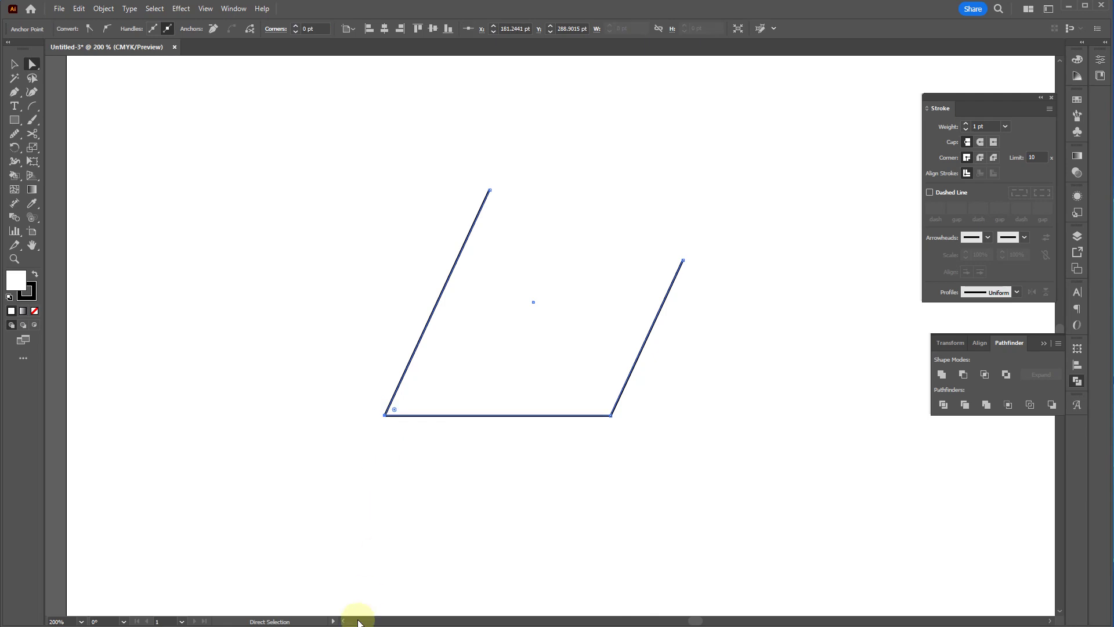
{"action": "key", "text": "Delete"}
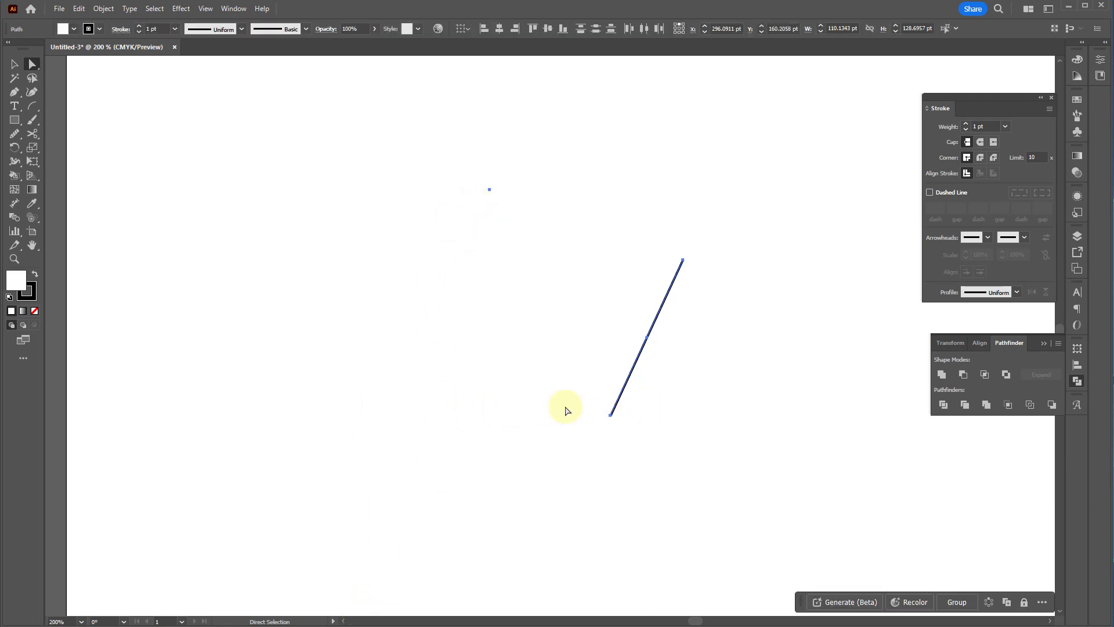
{"action": "left_click", "coordinate": [490, 191]}
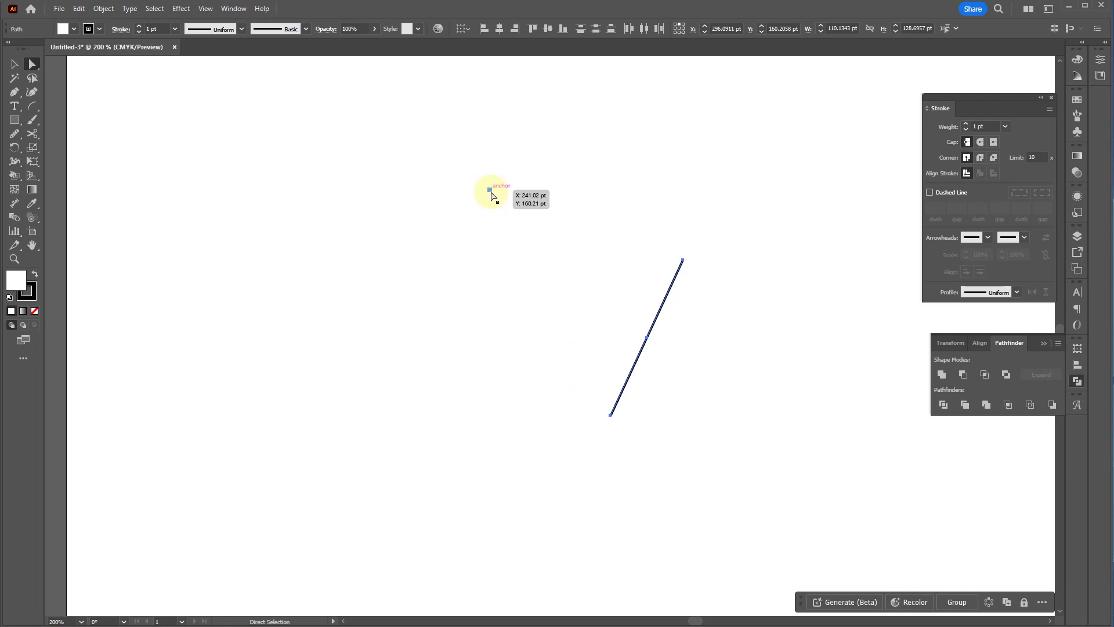
- Undo the edge and anchor deletions on the quadrilateral and deselect it with the Selection tool
{"action": "key", "text": "ctrl+z"}
{"action": "key", "text": "ctrl+j"}
{"action": "key", "text": "v"}
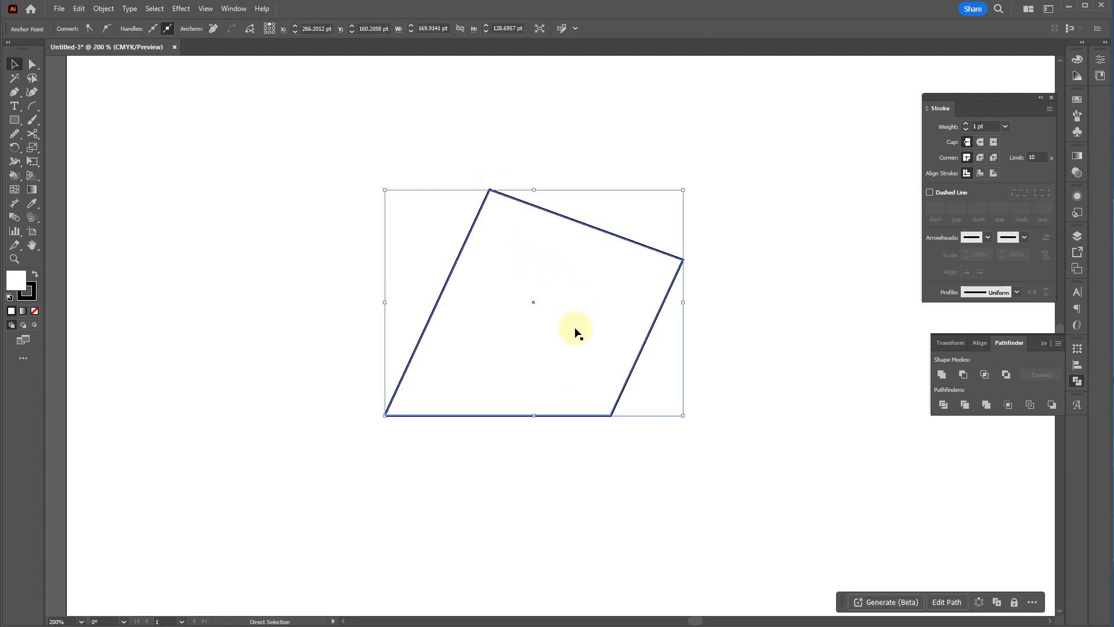
{"action": "left_click", "coordinate": [583, 163]}
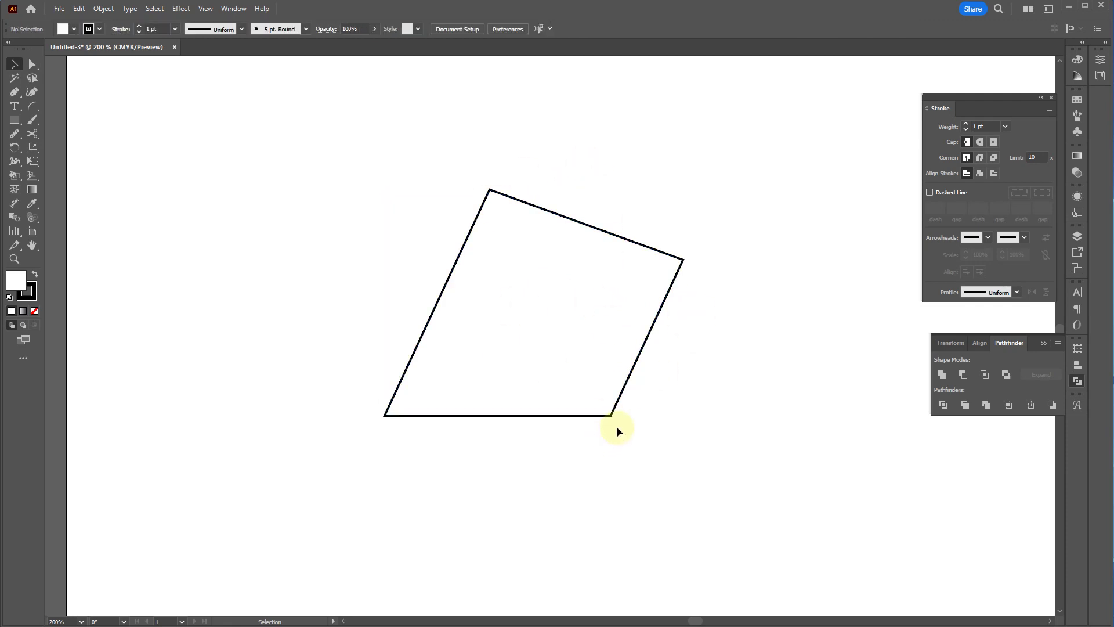
- Draw a closed five-sided polygon, about 122 × 105 pt with a horizontal bottom edge, left of the quadrilateral with the Pen tool
{"action": "left_click", "coordinate": [16, 82]}
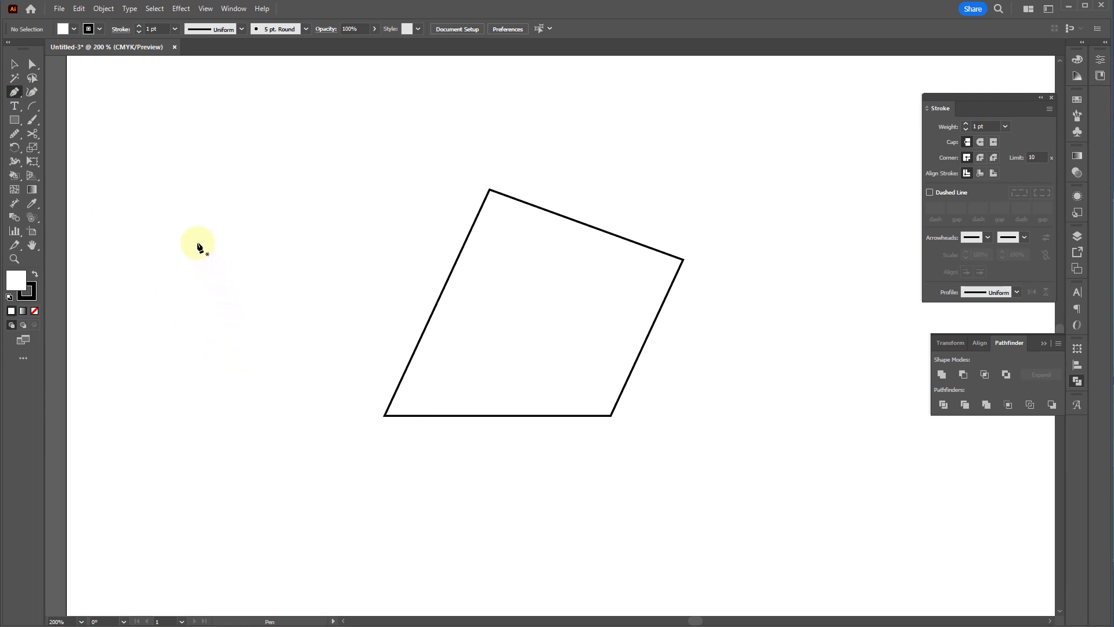
{"action": "left_click", "coordinate": [175, 182]}
{"action": "left_click", "coordinate": [385, 116]}
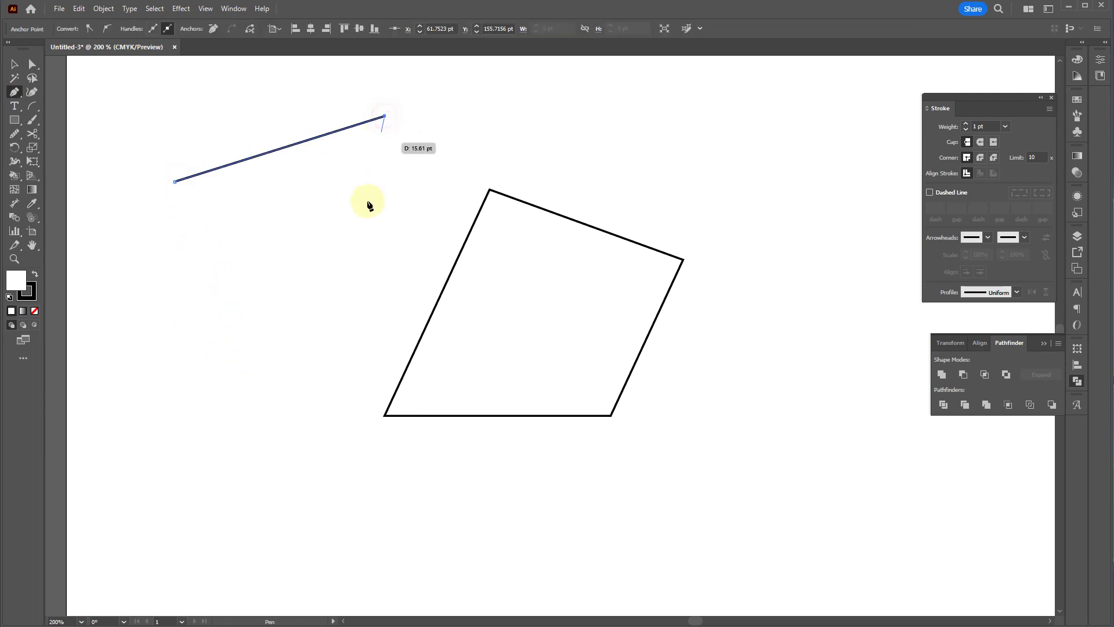
{"action": "left_click", "coordinate": [361, 302]}
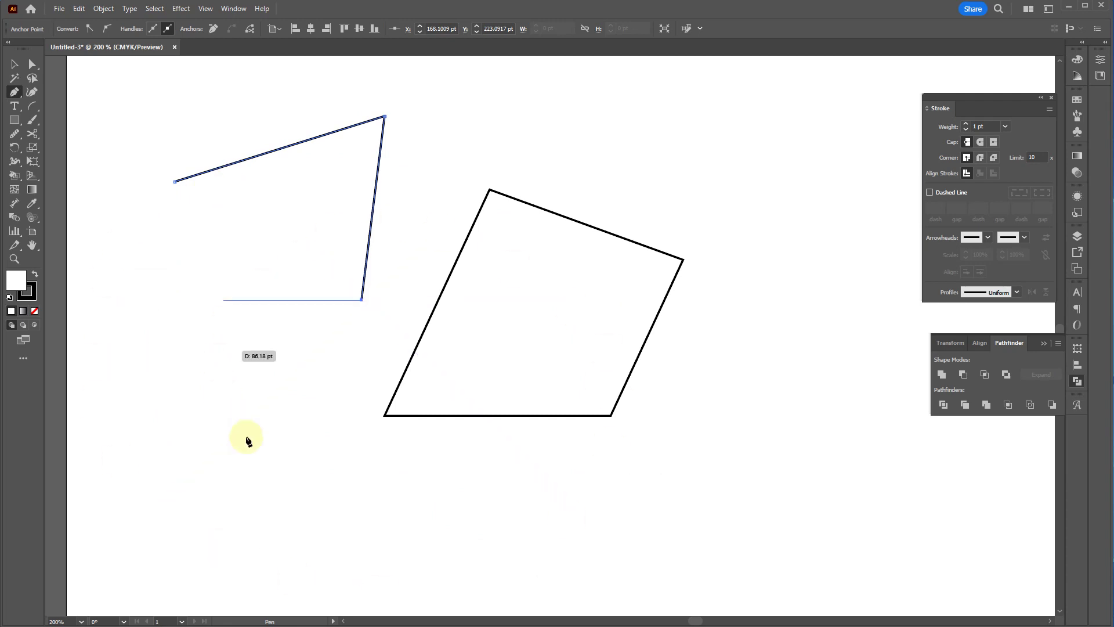
{"action": "left_click", "coordinate": [255, 300], "text": "shift"}
{"action": "left_click", "coordinate": [169, 215]}
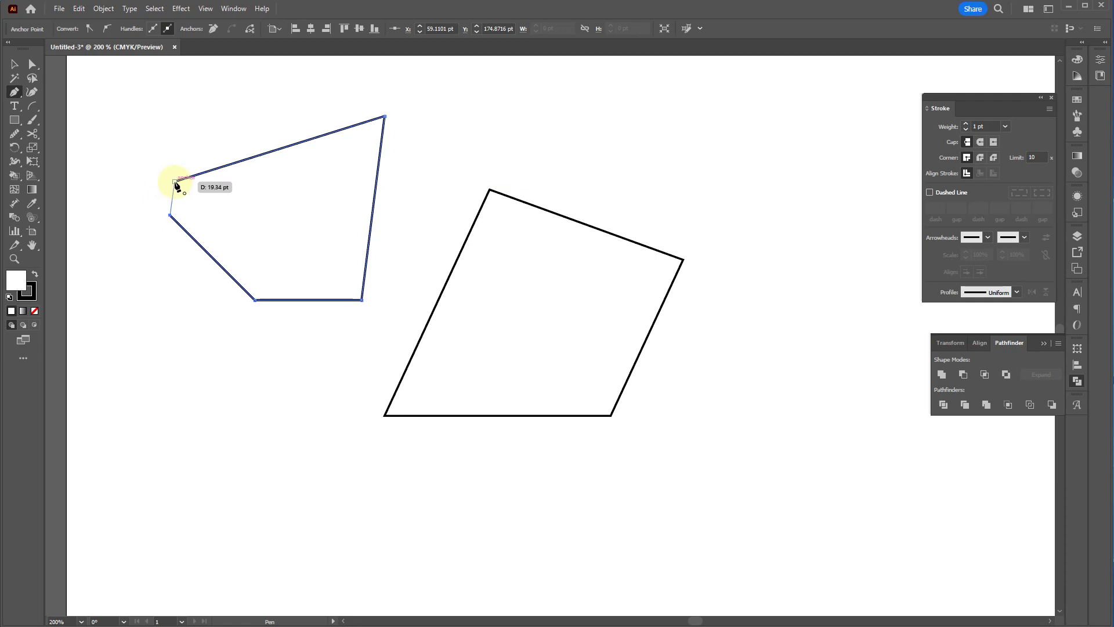
{"action": "left_click", "coordinate": [175, 183]}
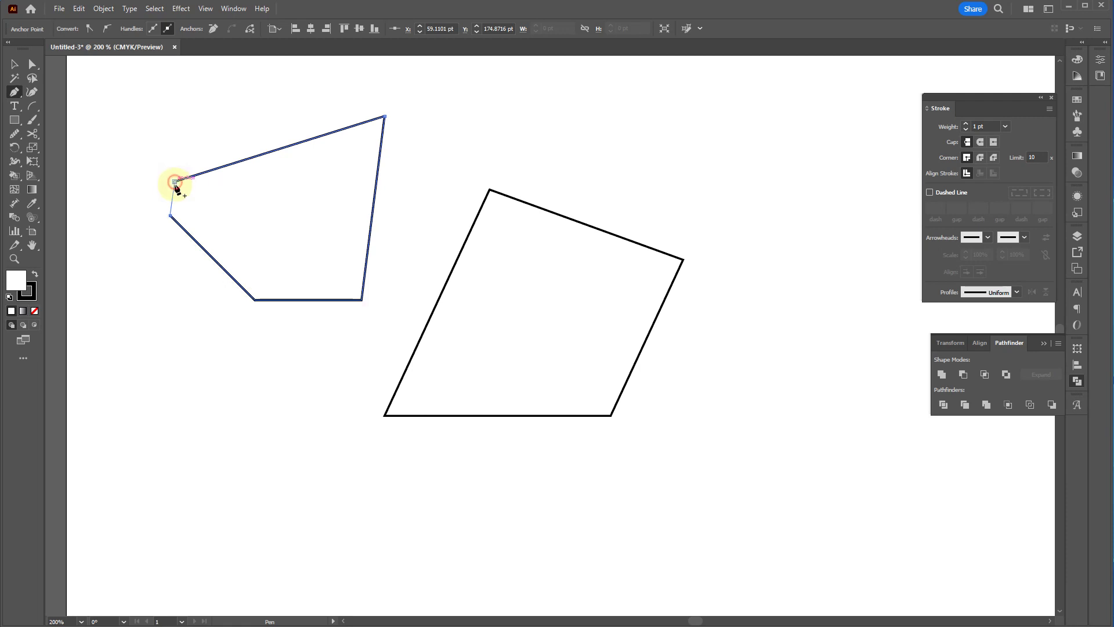
{"action": "key", "text": "v"}
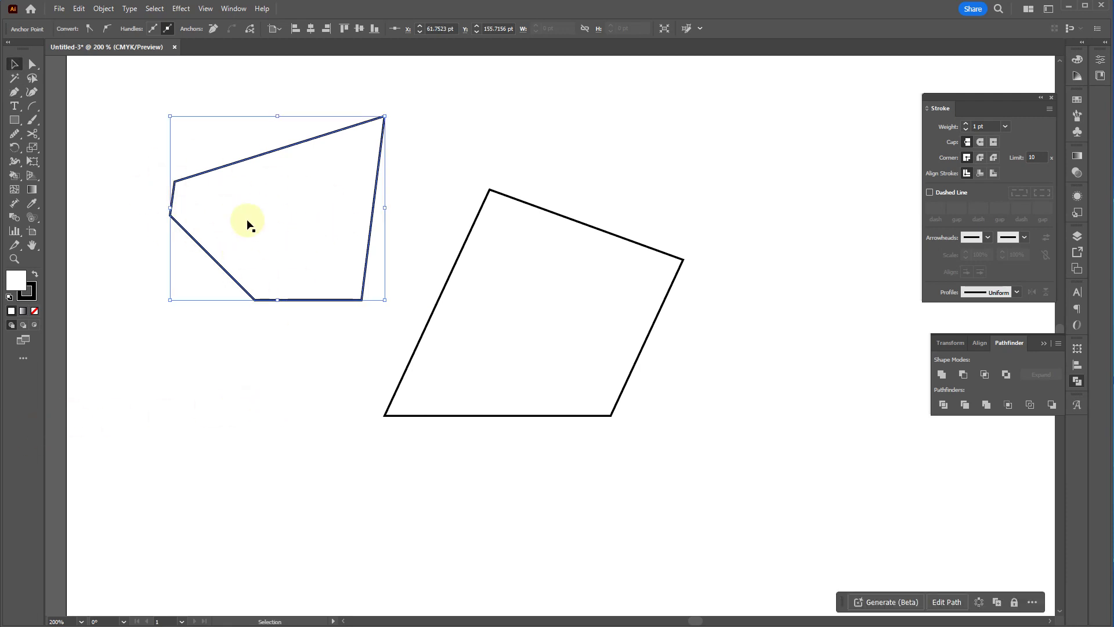
{"action": "left_click", "coordinate": [211, 381]}
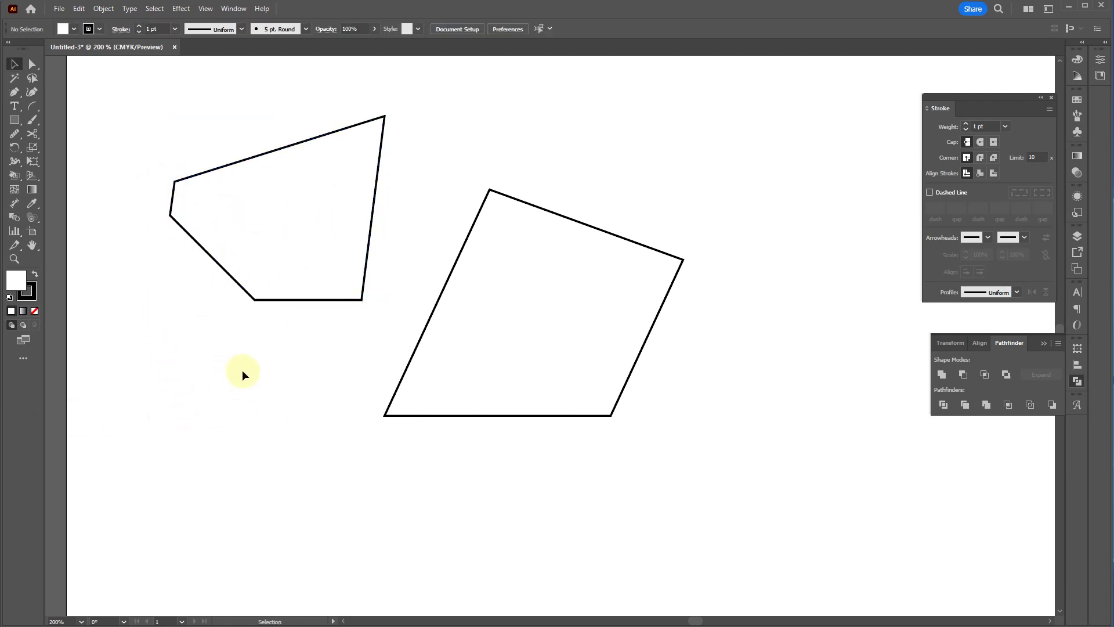
- Draw a closed freeform shape mixing curved and straight segments above the quadrilateral with the Pen tool, starting at about X 280, Y 118 pt
{"action": "key", "text": "p"}
{"action": "left_click", "coordinate": [558, 116]}
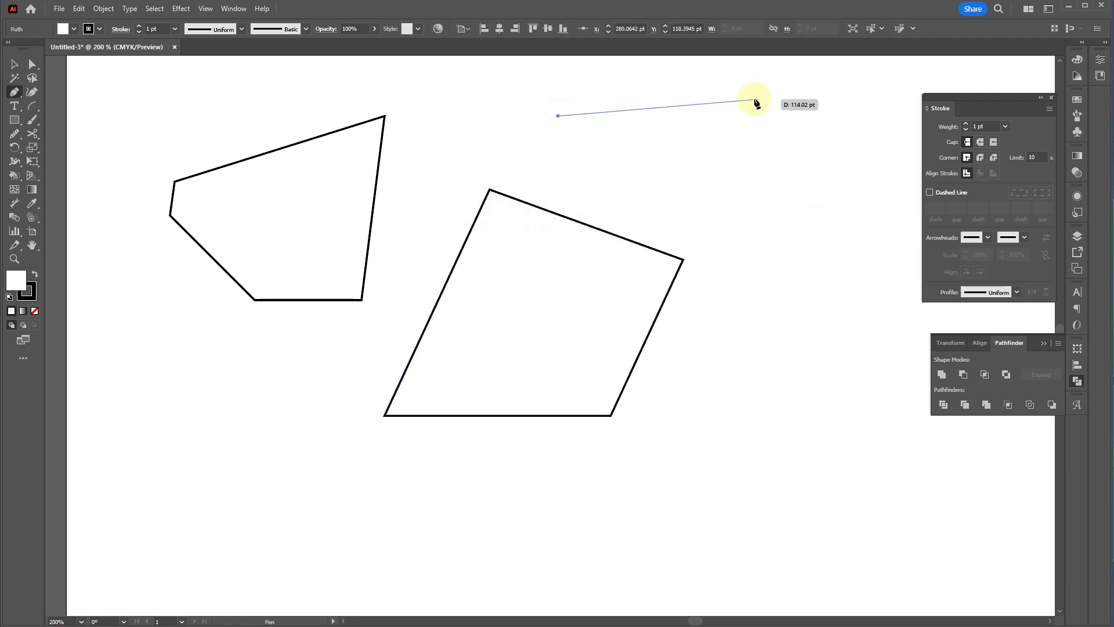
{"action": "left_click", "coordinate": [702, 107]}
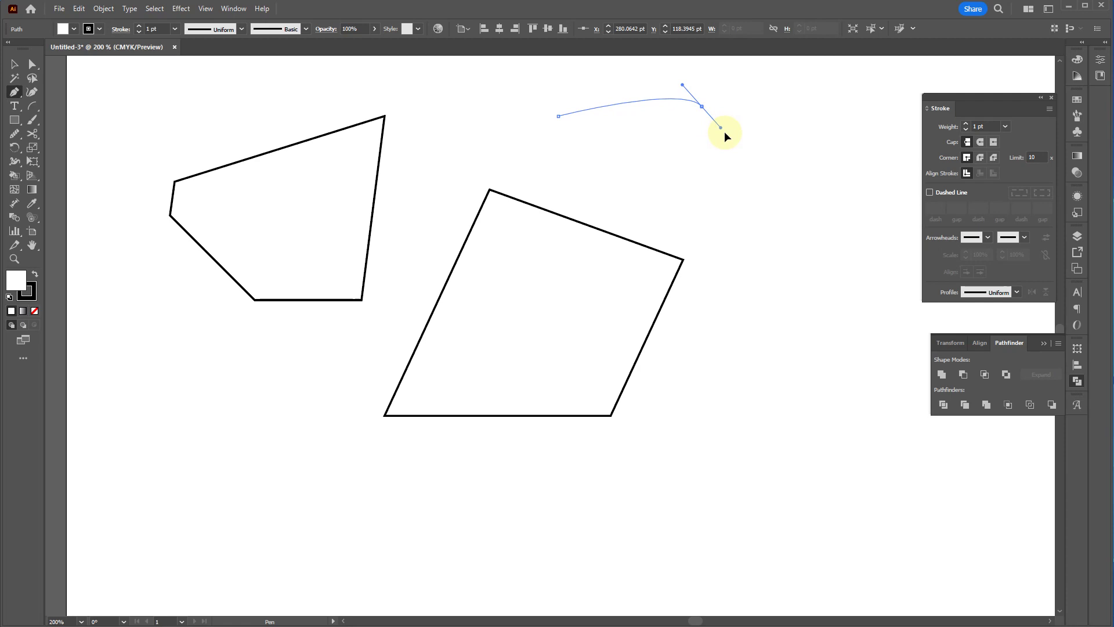
{"action": "mouse_move", "coordinate": [742, 151]}
{"action": "left_mouse_down"}
{"action": "mouse_move", "coordinate": [695, 115]}
{"action": "mouse_move", "coordinate": [736, 149]}
{"action": "mouse_move", "coordinate": [727, 141]}
{"action": "left_mouse_up"}
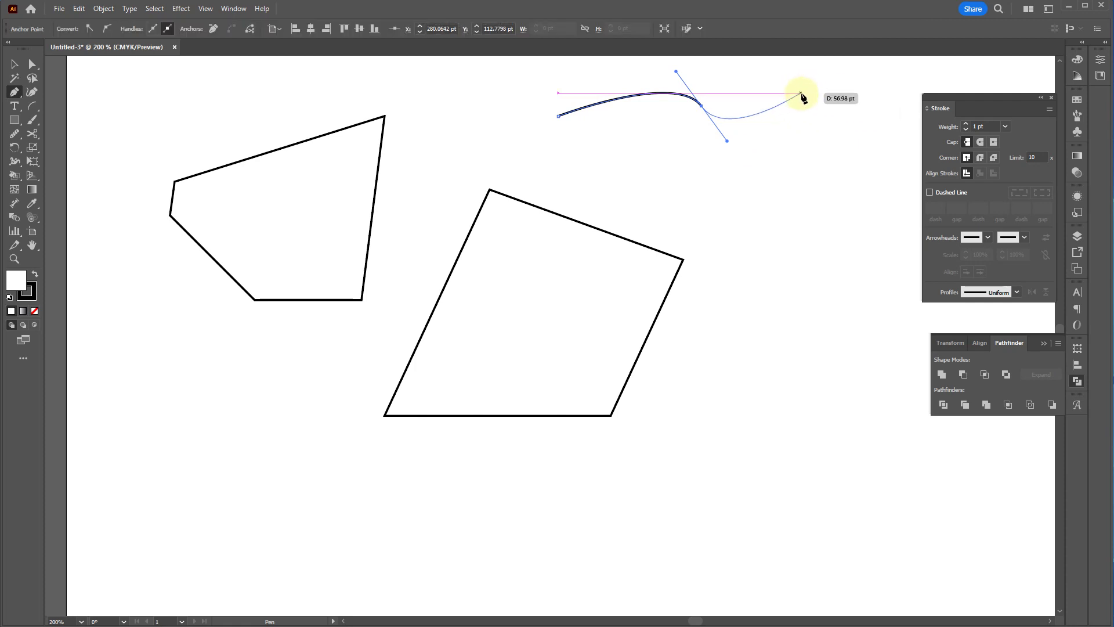
{"action": "left_click_drag", "start_coordinate": [820, 102], "coordinate": [812, 191]}
{"action": "left_click", "coordinate": [809, 186]}
{"action": "left_click", "coordinate": [658, 214]}
{"action": "left_click_drag", "start_coordinate": [635, 187], "coordinate": [545, 200]}
{"action": "left_click_drag", "start_coordinate": [514, 163], "coordinate": [531, 105]}
{"action": "mouse_move", "coordinate": [542, 124]}
{"action": "left_mouse_down"}
{"action": "mouse_move", "coordinate": [535, 117]}
{"action": "mouse_move", "coordinate": [557, 113]}
{"action": "left_mouse_up"}
{"action": "key", "text": "v"}
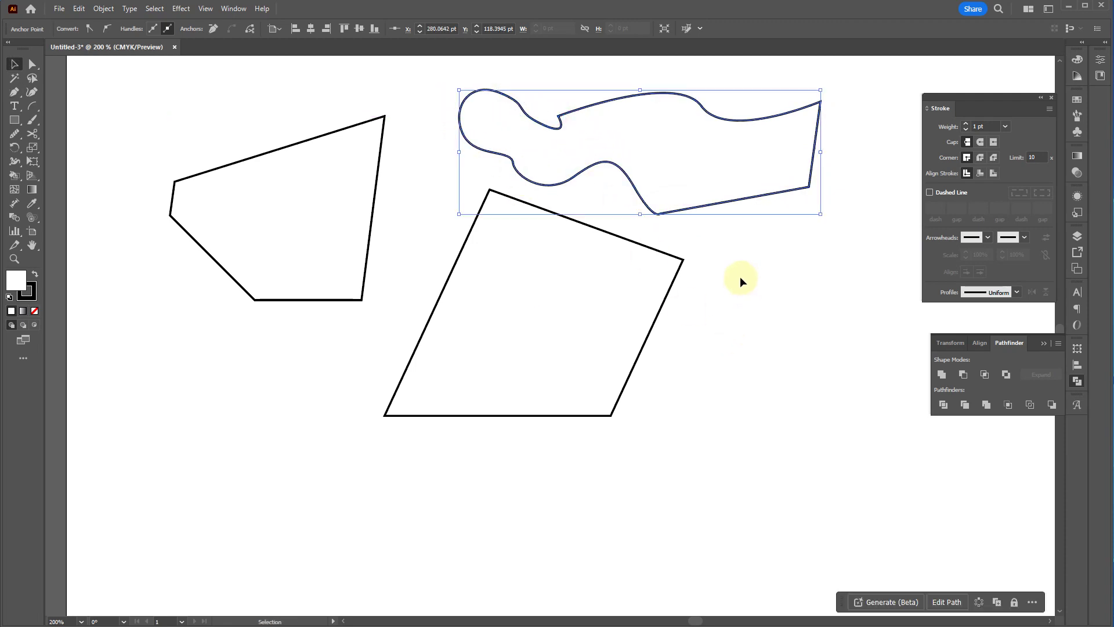
{"action": "left_click", "coordinate": [562, 209]}
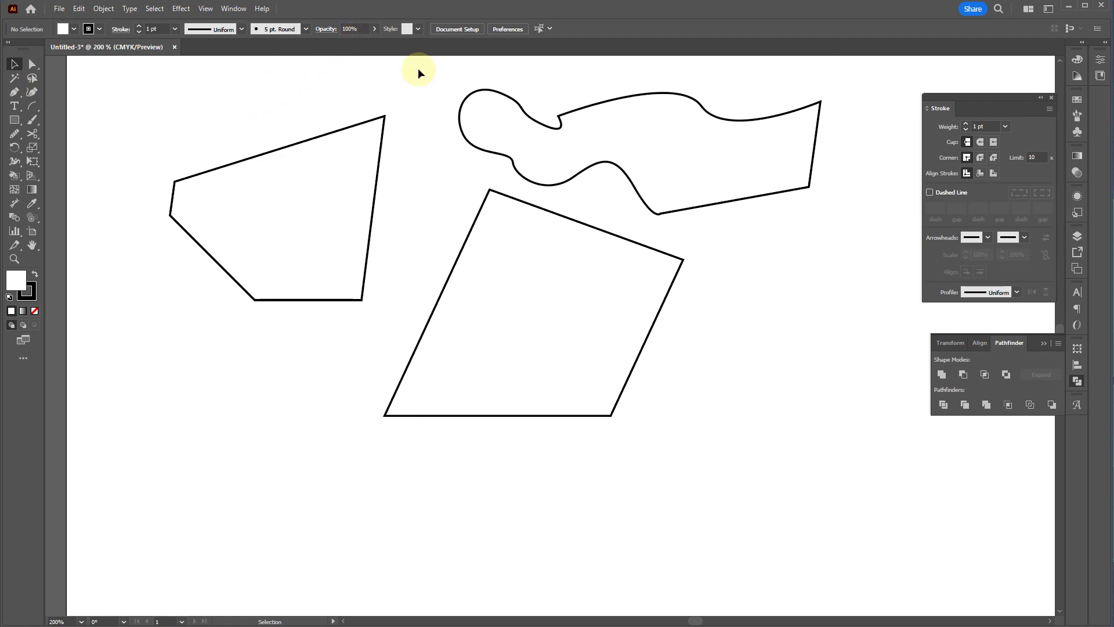
- Select the polygon, the freeform shape and the quadrilateral together and delete them
{"action": "key", "text": "t"}
{"action": "key", "text": "v"}
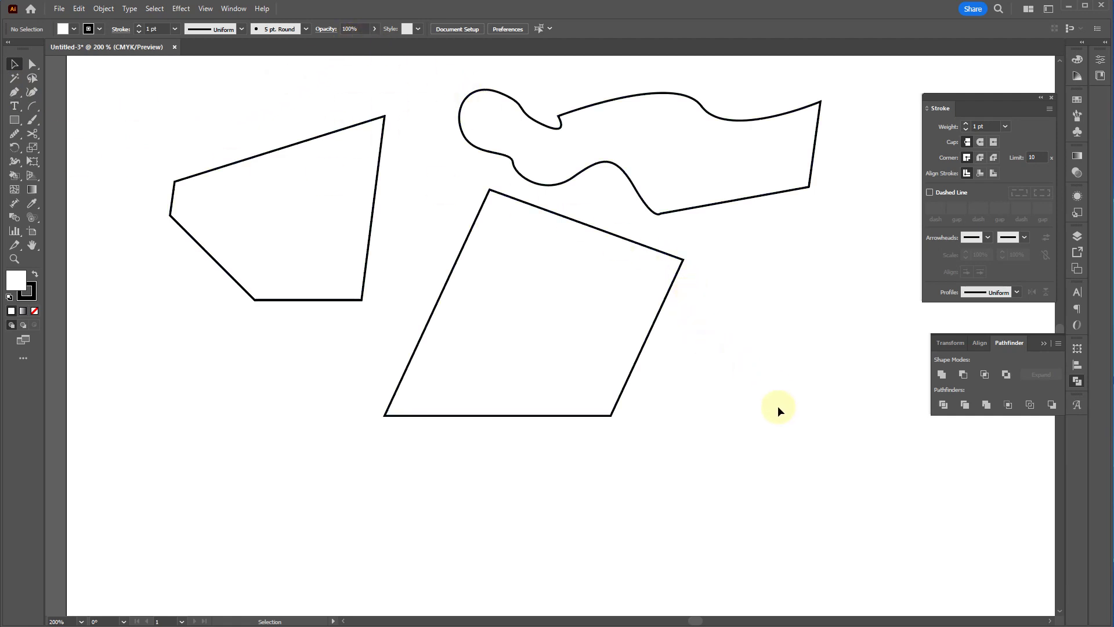
{"action": "left_click_drag", "start_coordinate": [809, 430], "coordinate": [190, 107]}
{"action": "key", "text": "Delete"}
- Draw a straight horizontal line ending at about X 366, Y 178 pt on the empty artboard with the Pen tool
{"action": "key", "text": "p"}
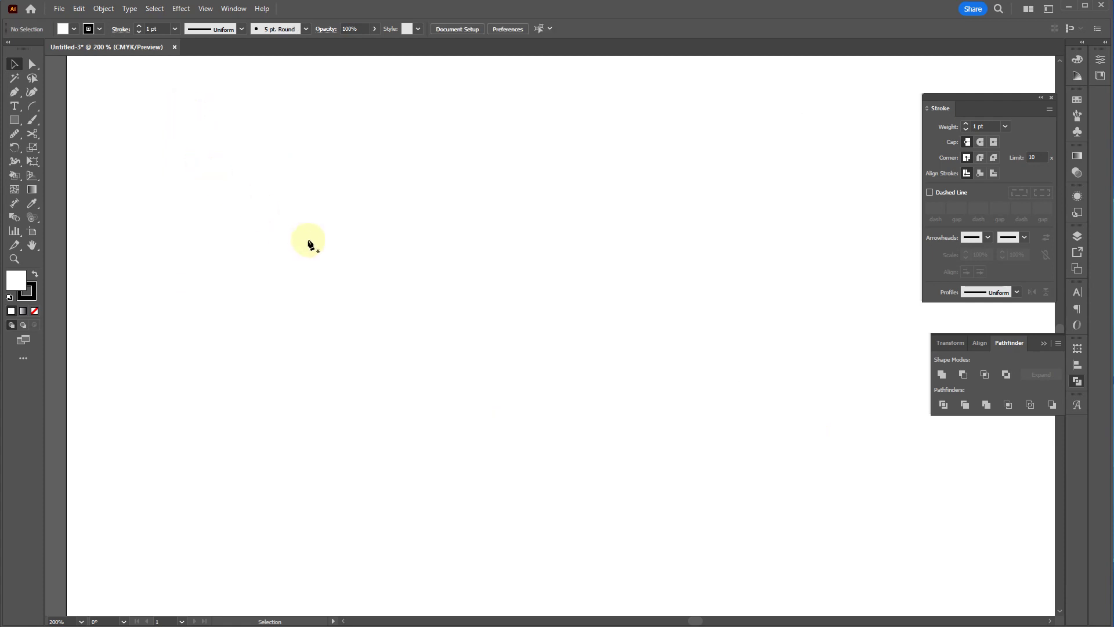
{"action": "left_click", "coordinate": [316, 221]}
{"action": "left_click", "coordinate": [710, 221]}
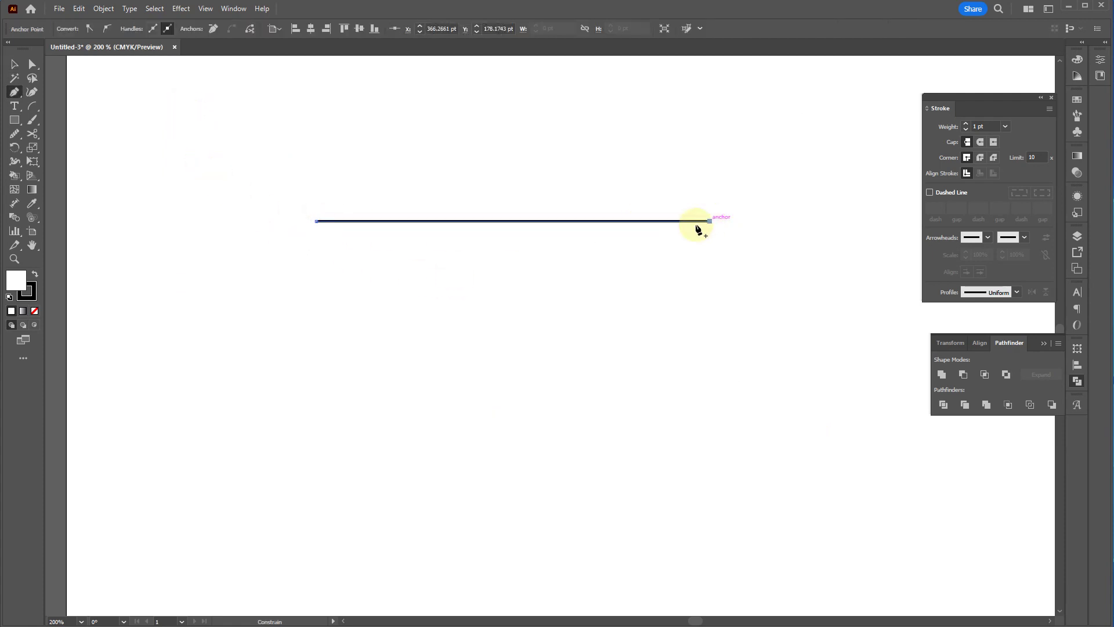
{"action": "key", "text": "a"}
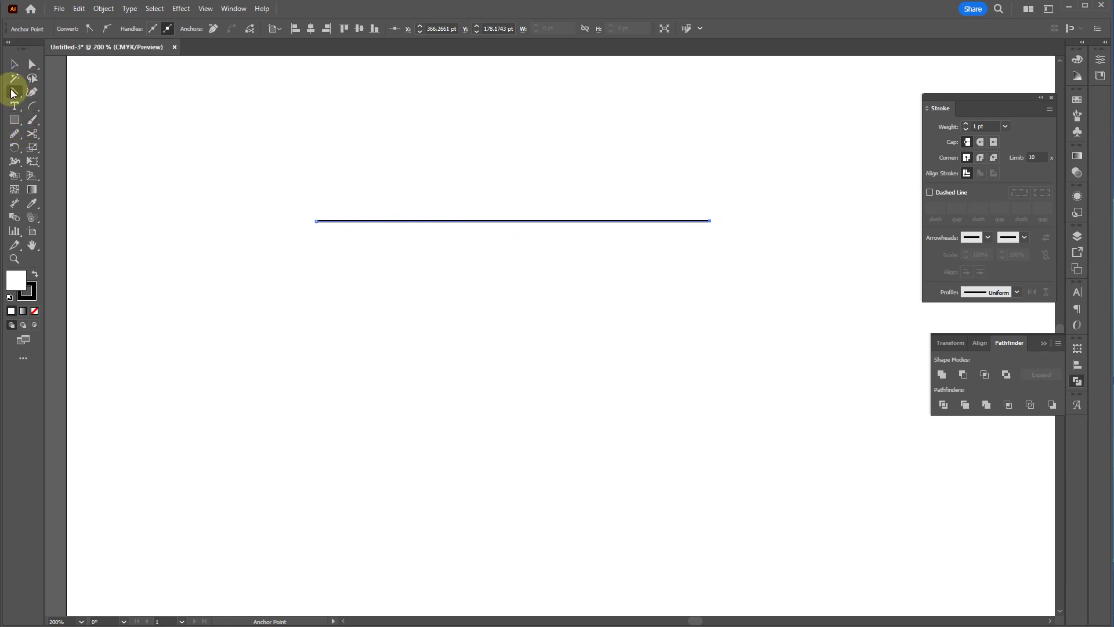
{"action": "key", "text": "a"}
- Undo the line and the deletion to bring back the three shapes, and clear the selection
{"action": "key", "text": "Delete"}
{"action": "key", "text": "v"}
{"action": "key", "text": "ctrl+alt+3"}
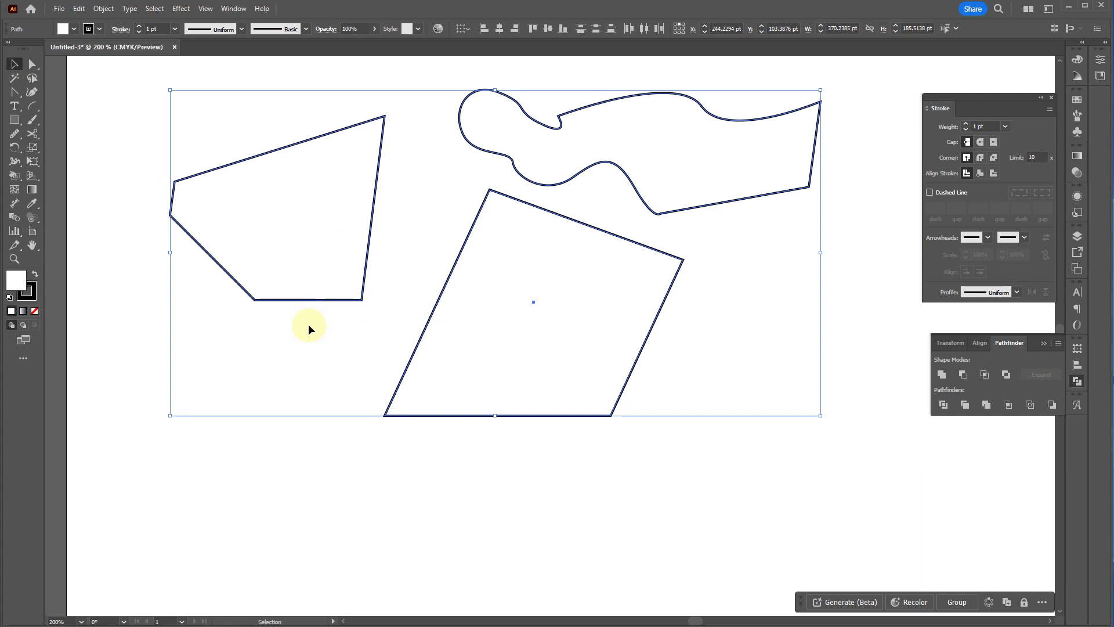
{"action": "left_click", "coordinate": [308, 326]}
- Convert the five-sided polygon's upper-right corner into a smooth curve by pulling out handles with the Anchor Point tool
{"action": "left_click", "coordinate": [352, 300]}
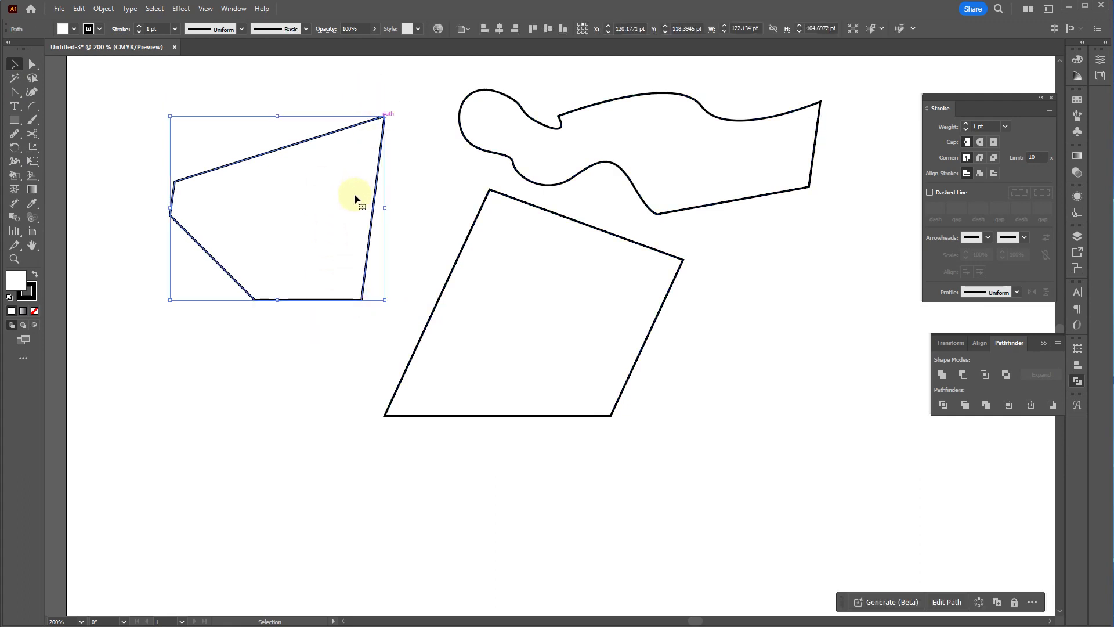
{"action": "left_click", "coordinate": [15, 93]}
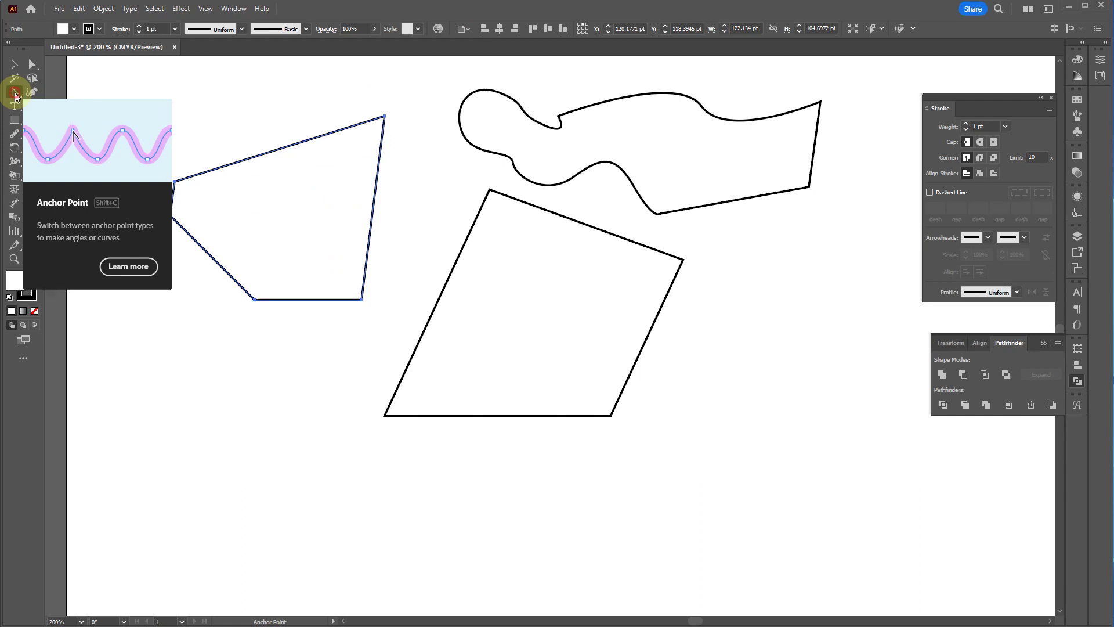
{"action": "left_click", "coordinate": [15, 93]}
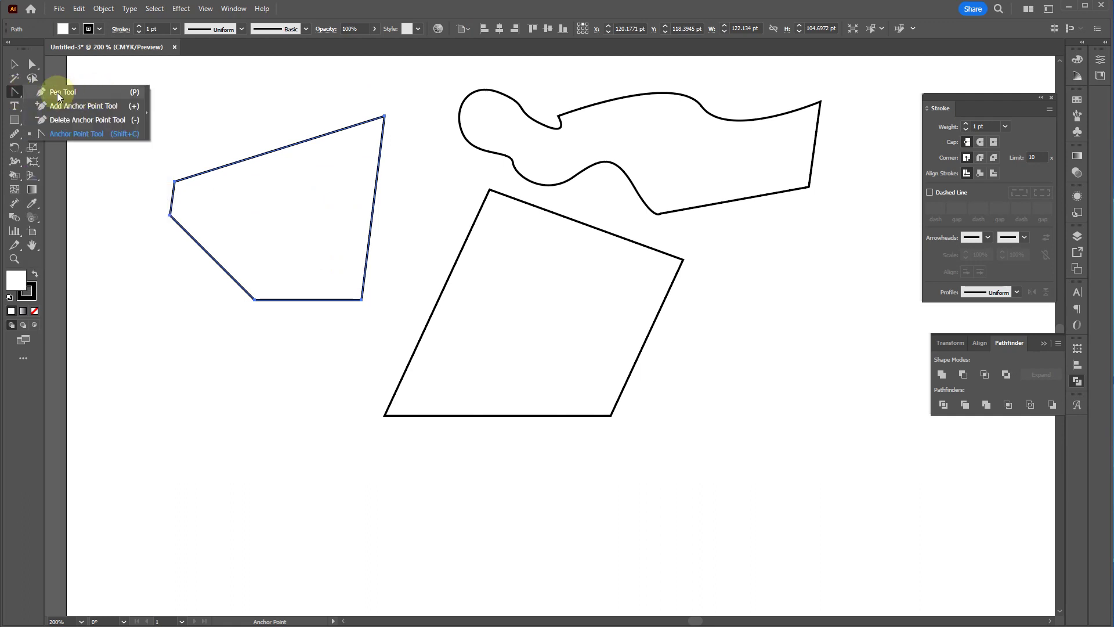
{"action": "left_click", "coordinate": [14, 94]}
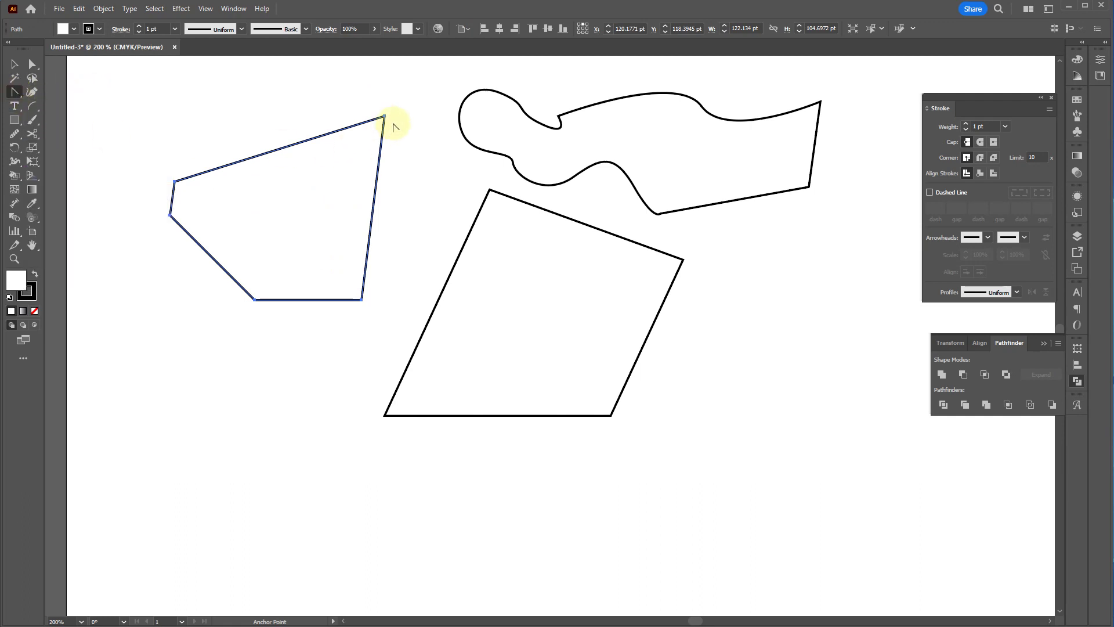
{"action": "left_click_drag", "start_coordinate": [385, 117], "coordinate": [421, 143]}
- Bend the quadrilateral's left edge into an S-curve with the Anchor Point tool and shorten its upper handle with Direct Selection
{"action": "left_click_drag", "start_coordinate": [471, 241], "coordinate": [519, 298]}
{"action": "left_click_drag", "start_coordinate": [471, 370], "coordinate": [366, 333]}
{"action": "left_click", "coordinate": [32, 64]}
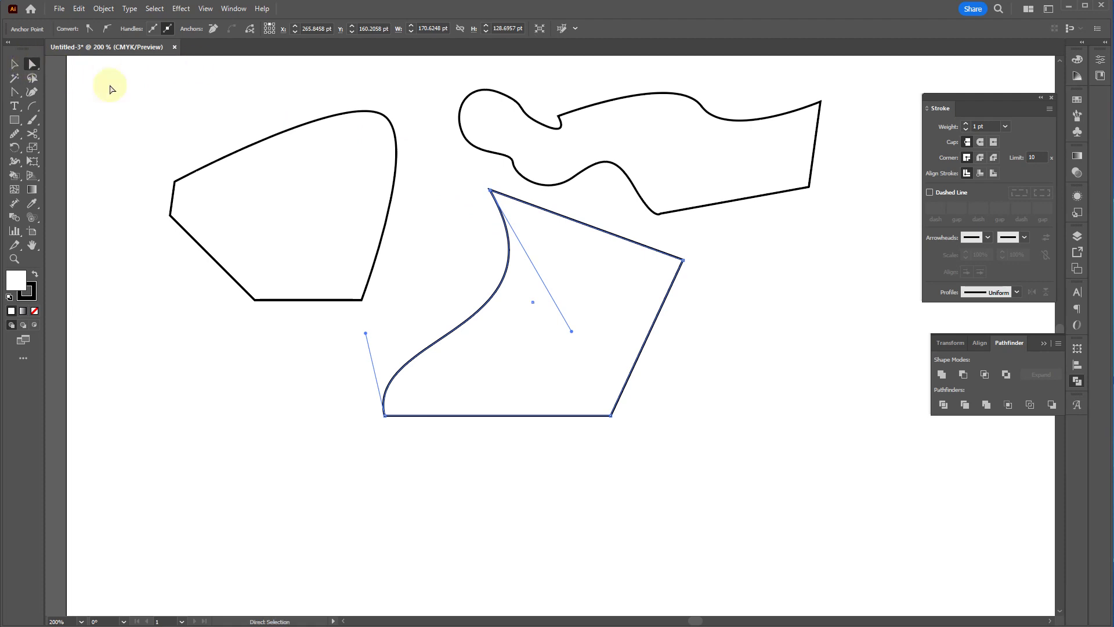
{"action": "left_click", "coordinate": [489, 192]}
{"action": "left_click_drag", "start_coordinate": [572, 331], "coordinate": [555, 276]}
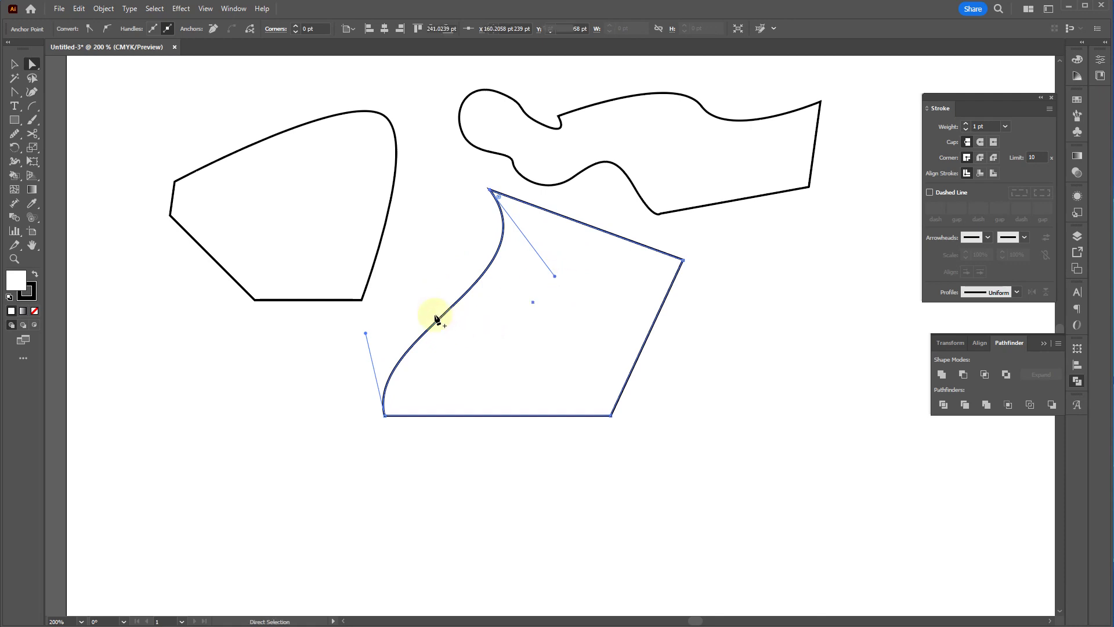
- Add an anchor point midway along the curved left edge, about X 225, Y 222 pt, and tilt its handles with Direct Selection
{"action": "key", "text": "plus"}
{"action": "left_click", "coordinate": [462, 301]}
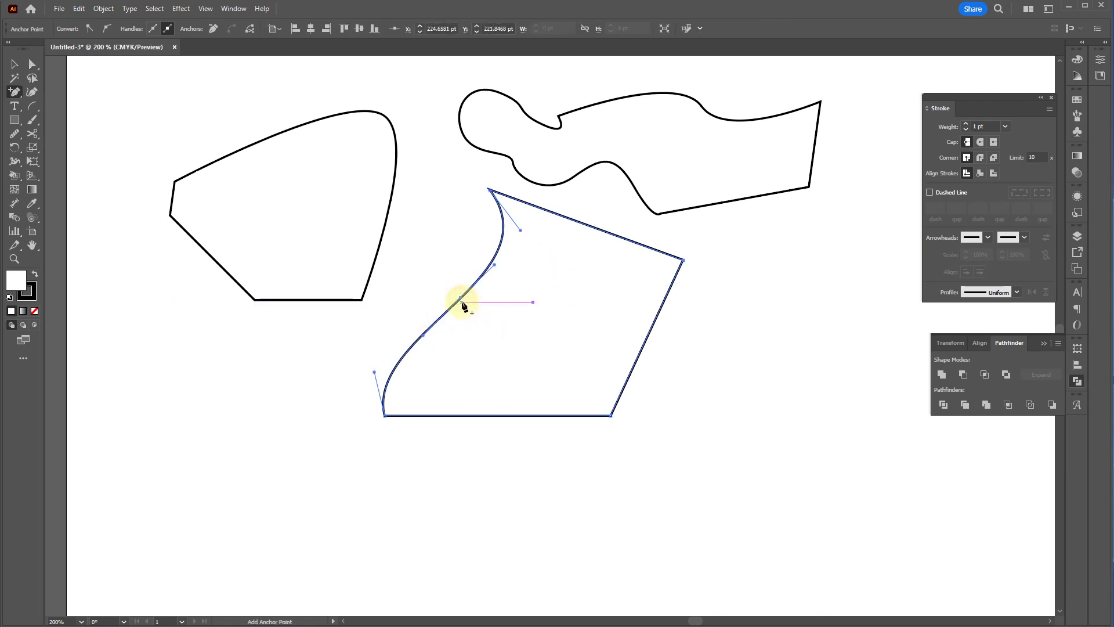
{"action": "key", "text": "a"}
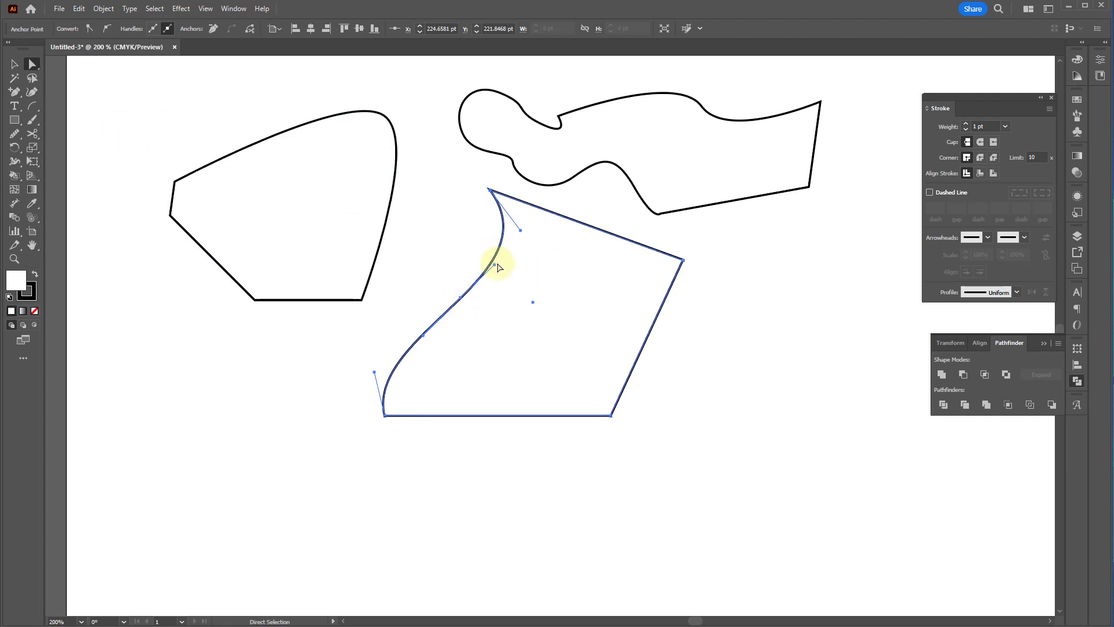
{"action": "mouse_move", "coordinate": [498, 285]}
{"action": "left_mouse_down"}
{"action": "mouse_move", "coordinate": [505, 279]}
{"action": "mouse_move", "coordinate": [505, 323]}
{"action": "mouse_move", "coordinate": [485, 304]}
{"action": "mouse_move", "coordinate": [525, 306]}
{"action": "mouse_move", "coordinate": [508, 298]}
{"action": "mouse_move", "coordinate": [494, 263]}
{"action": "mouse_move", "coordinate": [501, 283]}
{"action": "left_mouse_up"}
- Move the new midpoint anchor's upper handle independently with the Anchor Point tool, and convert that anchor to a corner point
{"action": "key", "text": "shift+c"}
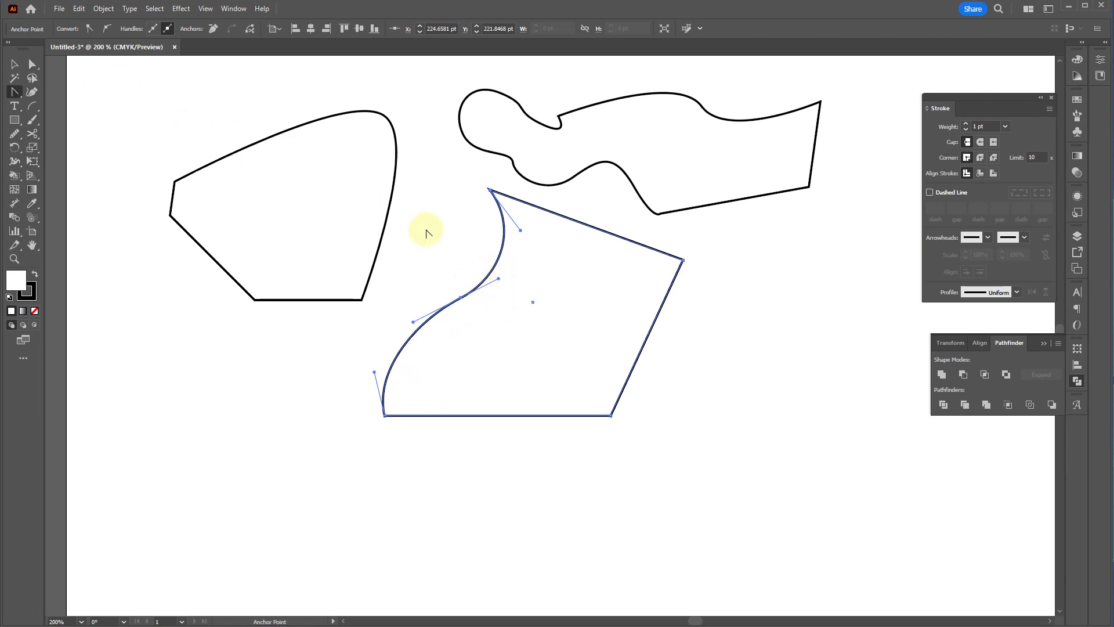
{"action": "left_click_drag", "start_coordinate": [498, 277], "coordinate": [492, 300]}
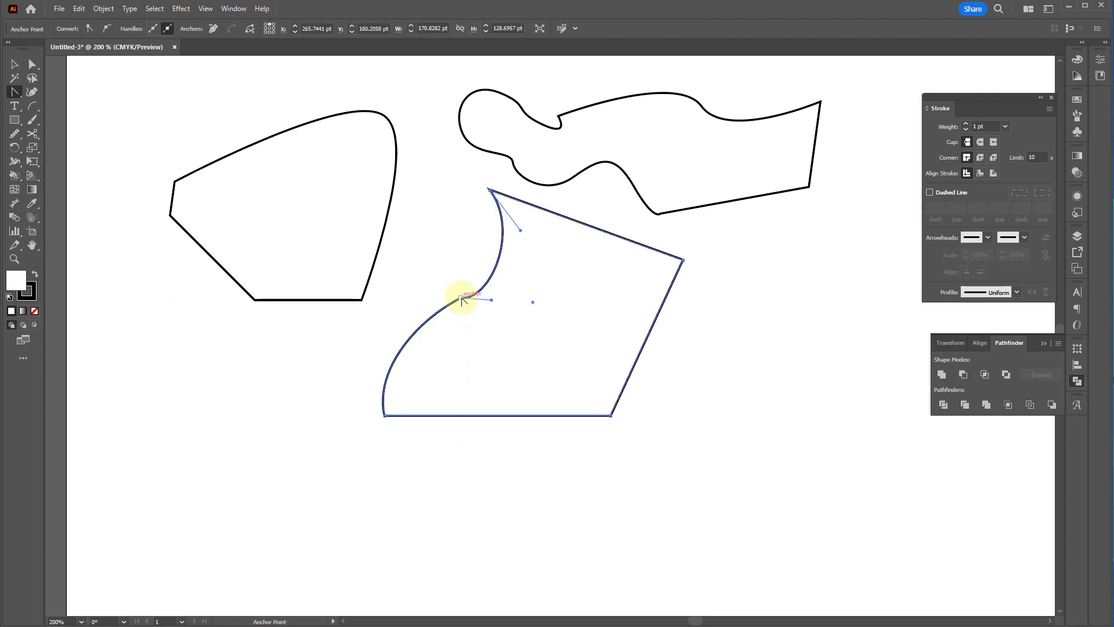
{"action": "left_click", "coordinate": [461, 300]}
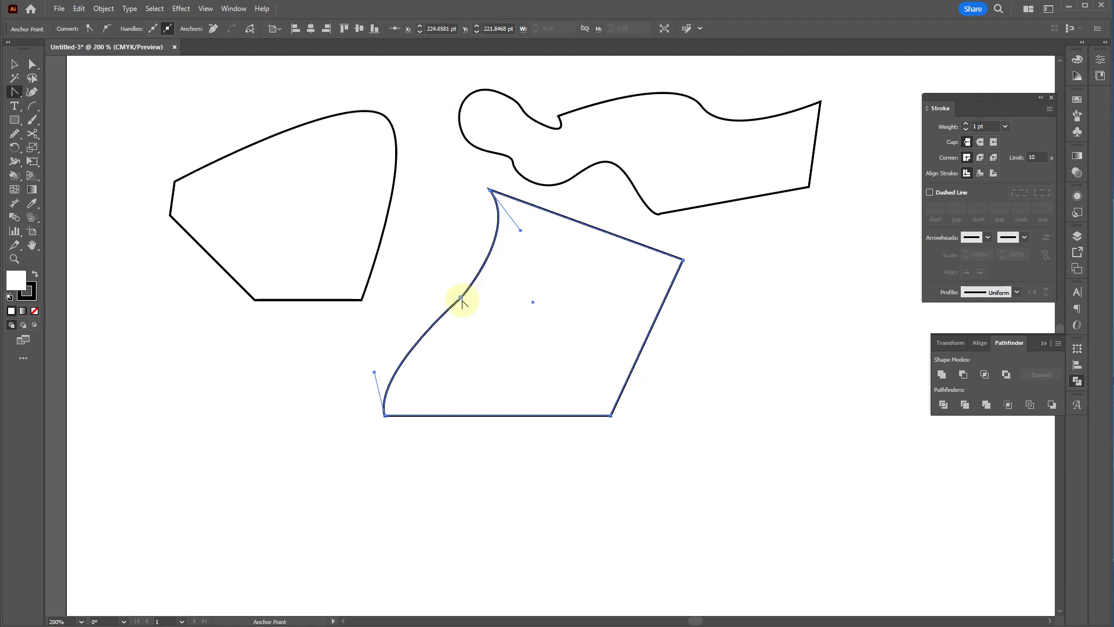
{"action": "left_click_drag", "start_coordinate": [462, 300], "coordinate": [467, 294]}
{"action": "key", "text": "ctrl"}
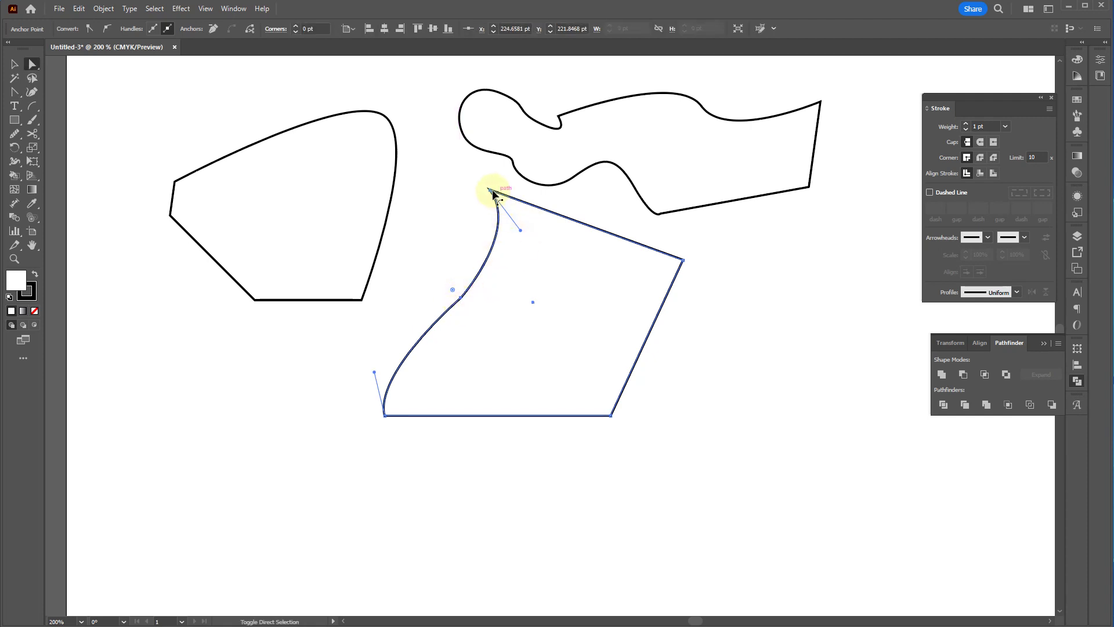
- Convert the quadrilateral's upper-left and lower-left anchors to corner points so its left side has only straight segments
{"action": "left_click", "coordinate": [490, 191]}
{"action": "left_click", "coordinate": [385, 414]}
{"action": "key", "text": "v"}
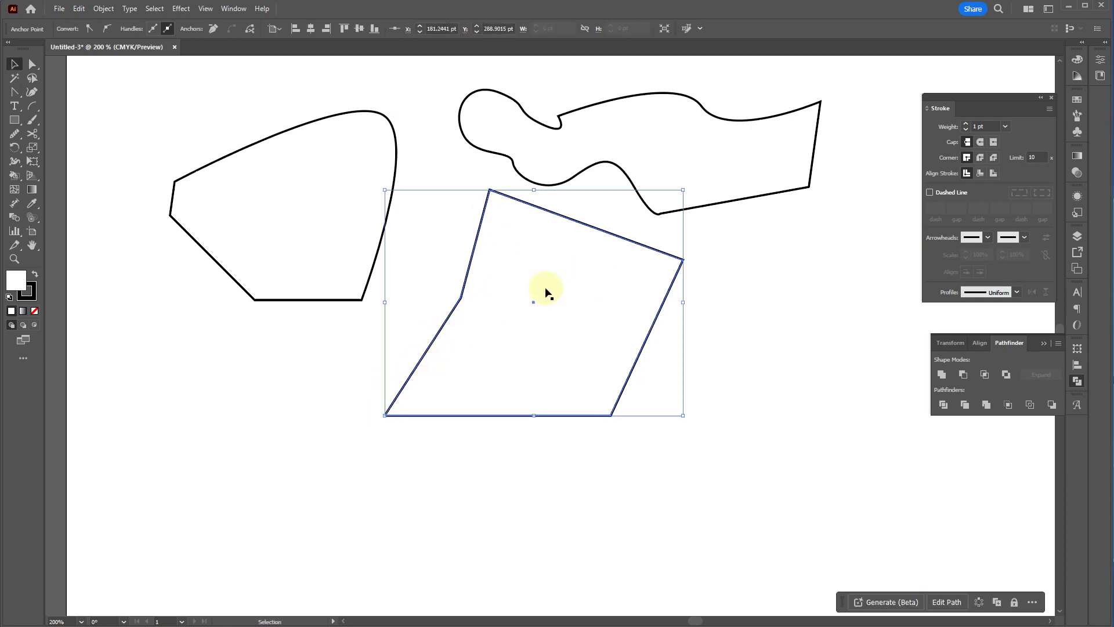
{"action": "left_click", "coordinate": [510, 244]}
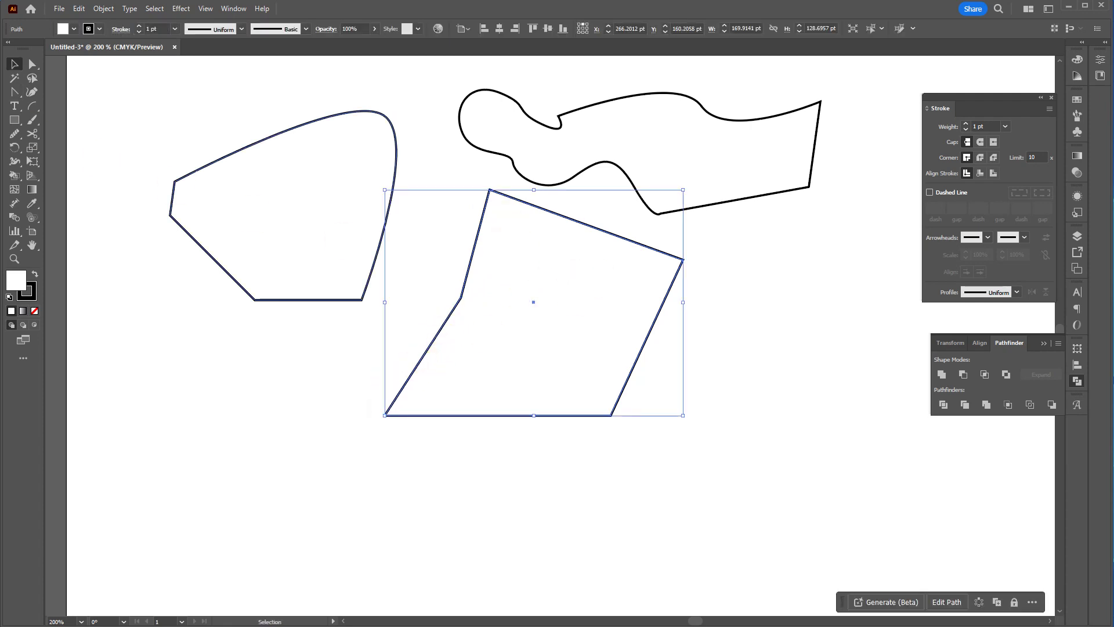
- Add anchor points along the quadrilateral's two left segments and bend two of the resulting short segments inward with the Anchor Point tool
{"action": "left_click", "coordinate": [15, 94]}
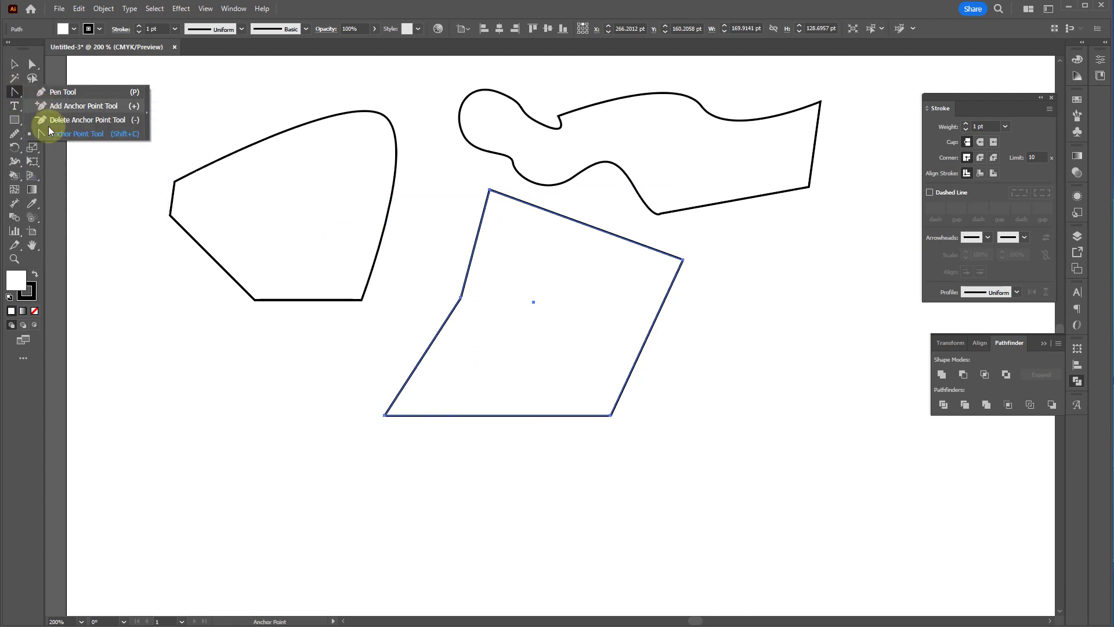
{"action": "left_click", "coordinate": [396, 308]}
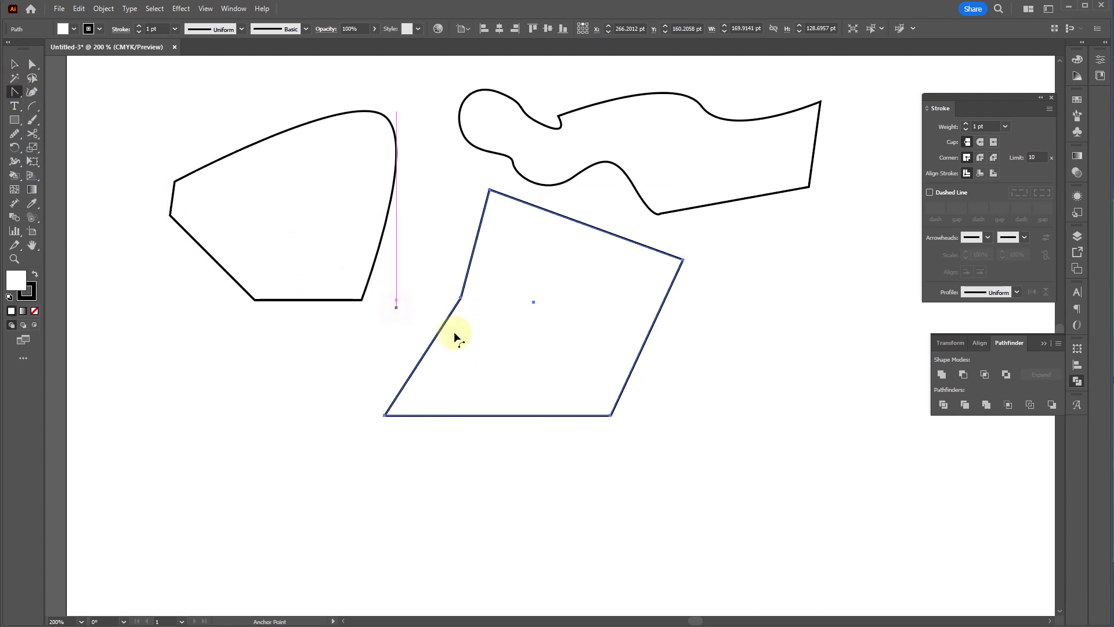
{"action": "left_click", "coordinate": [477, 239]}
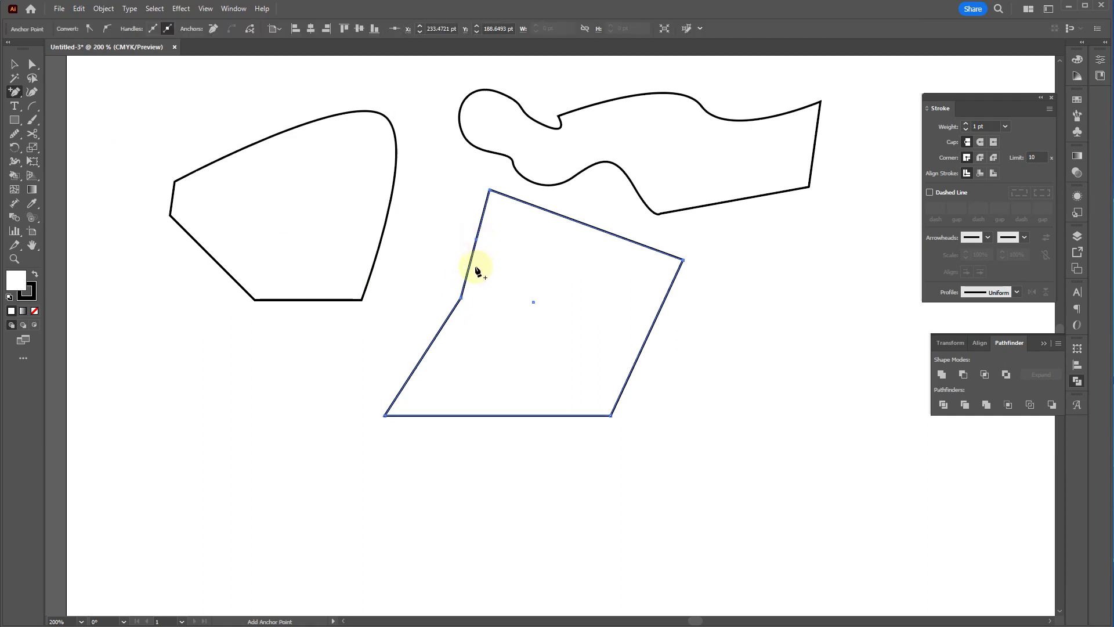
{"action": "left_click_drag", "start_coordinate": [472, 271], "coordinate": [492, 280]}
{"action": "left_click", "coordinate": [443, 327]}
{"action": "left_click", "coordinate": [412, 369]}
{"action": "key", "text": "shift+c"}
{"action": "left_click_drag", "start_coordinate": [446, 358], "coordinate": [472, 372]}
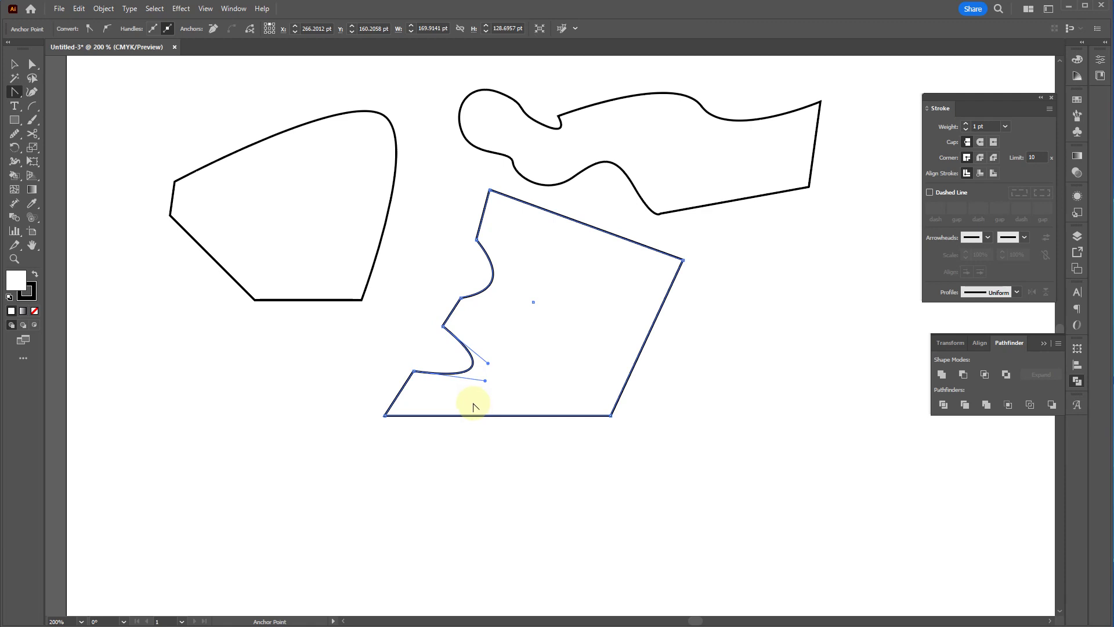
- Remove all extra anchors between the quadrilateral's upper-left and lower-left corners with the Delete Anchor Point tool
{"action": "key", "text": "minus"}
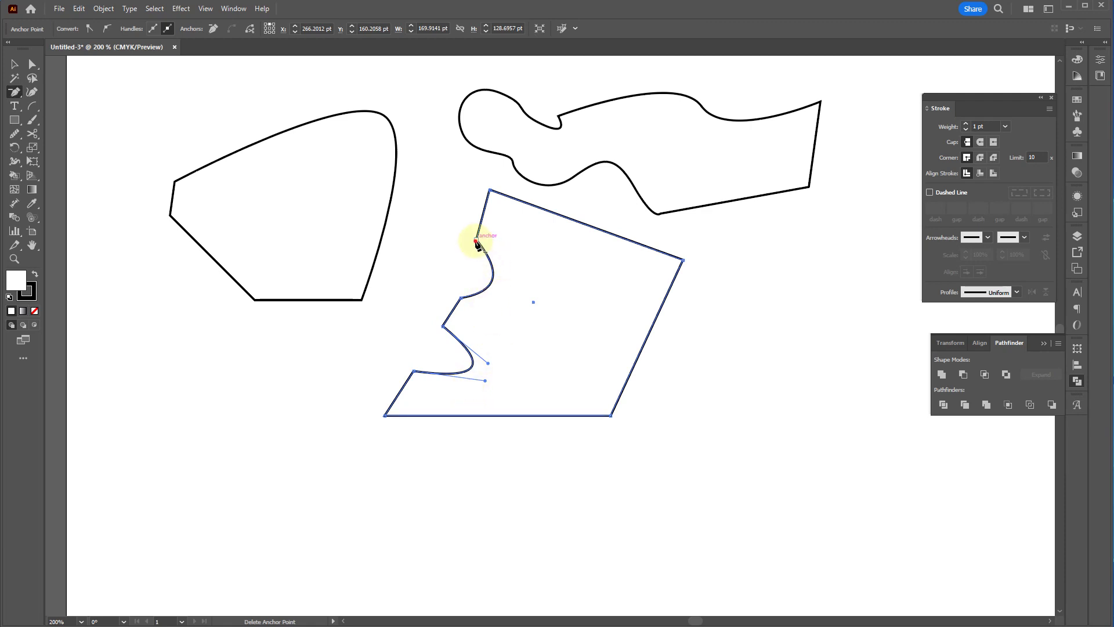
{"action": "left_click", "coordinate": [476, 241]}
{"action": "left_click", "coordinate": [460, 298]}
{"action": "left_click", "coordinate": [443, 327]}
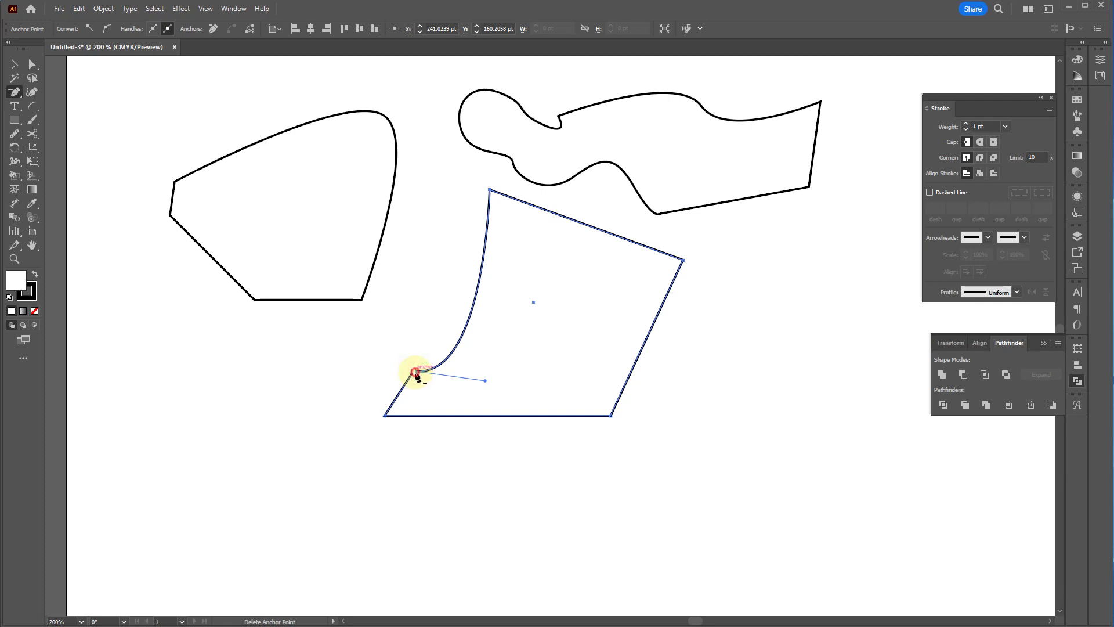
{"action": "left_click", "coordinate": [415, 373]}
- Select all three shapes on the artboard and delete them
{"action": "key", "text": "v"}
{"action": "left_click_drag", "start_coordinate": [770, 474], "coordinate": [259, 130]}
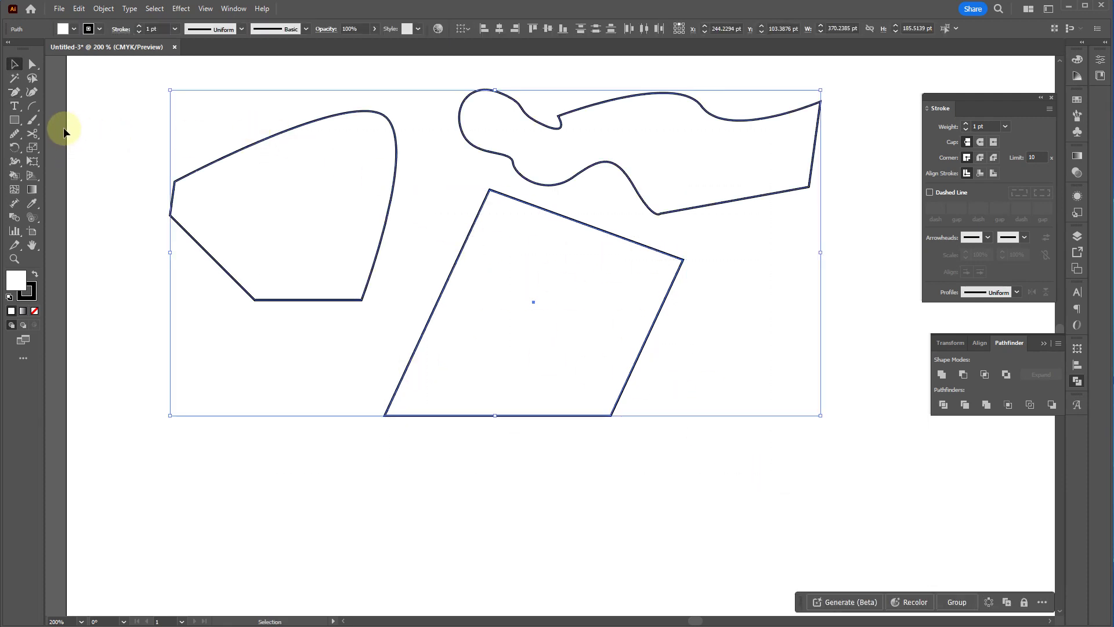
{"action": "key", "text": "Delete"}
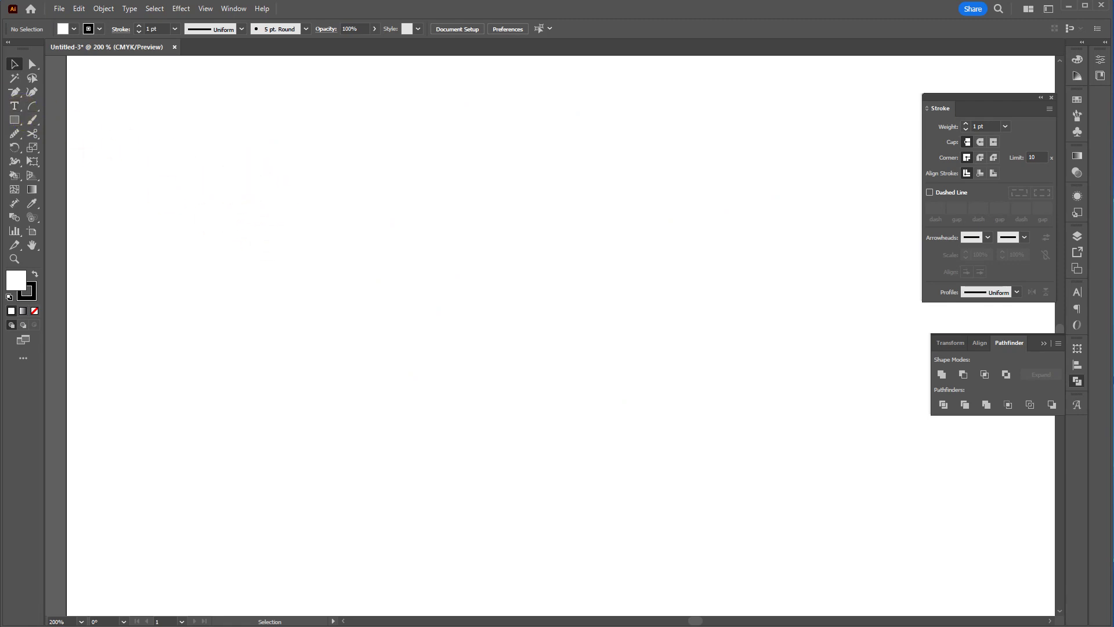
- Draw an arc about 159 pt wide and 131 pt high, rising to the right, with the Arc tool
{"action": "left_click", "coordinate": [33, 104]}
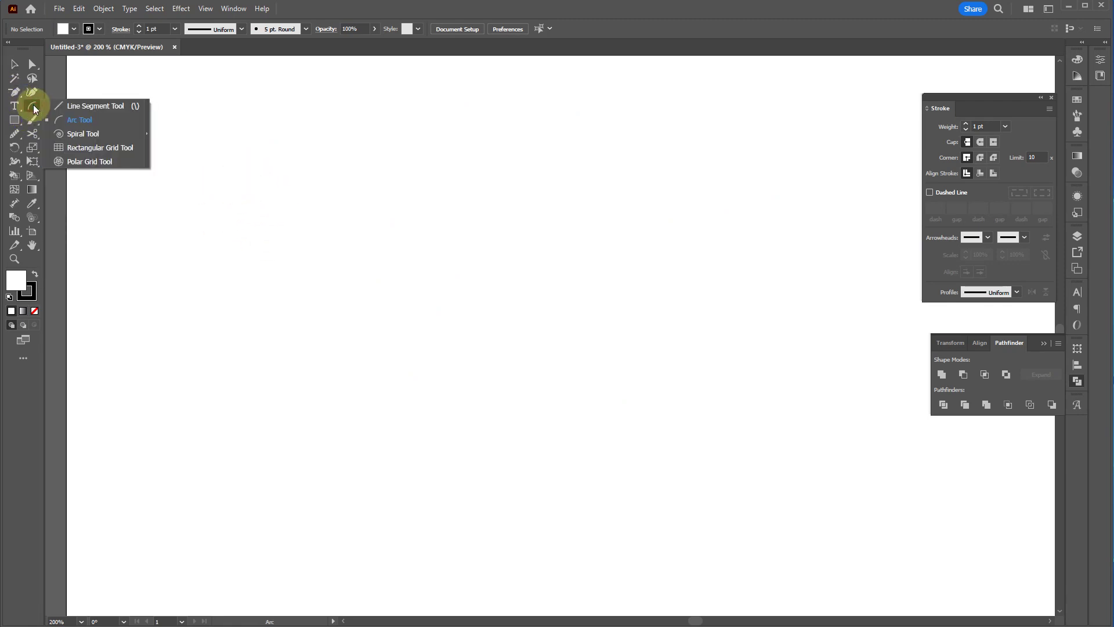
{"action": "left_click", "coordinate": [65, 122]}
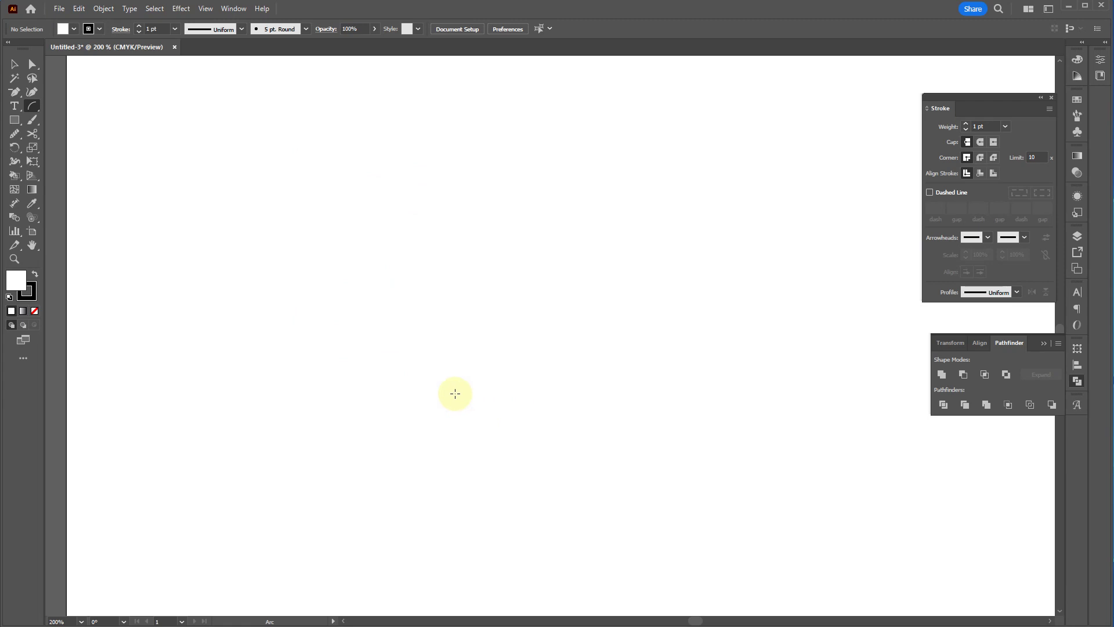
{"action": "mouse_move", "coordinate": [402, 379]}
{"action": "left_mouse_down"}
{"action": "mouse_move", "coordinate": [712, 216]}
{"action": "mouse_move", "coordinate": [634, 132]}
{"action": "mouse_move", "coordinate": [680, 149]}
{"action": "left_mouse_up"}
- Draw a similar quarter-arc below the first with the Pen tool, using a vertical start handle and a horizontal end handle
{"action": "key", "text": "p"}
{"action": "left_click_drag", "start_coordinate": [483, 481], "coordinate": [483, 362]}
{"action": "left_click_drag", "start_coordinate": [703, 252], "coordinate": [816, 250]}
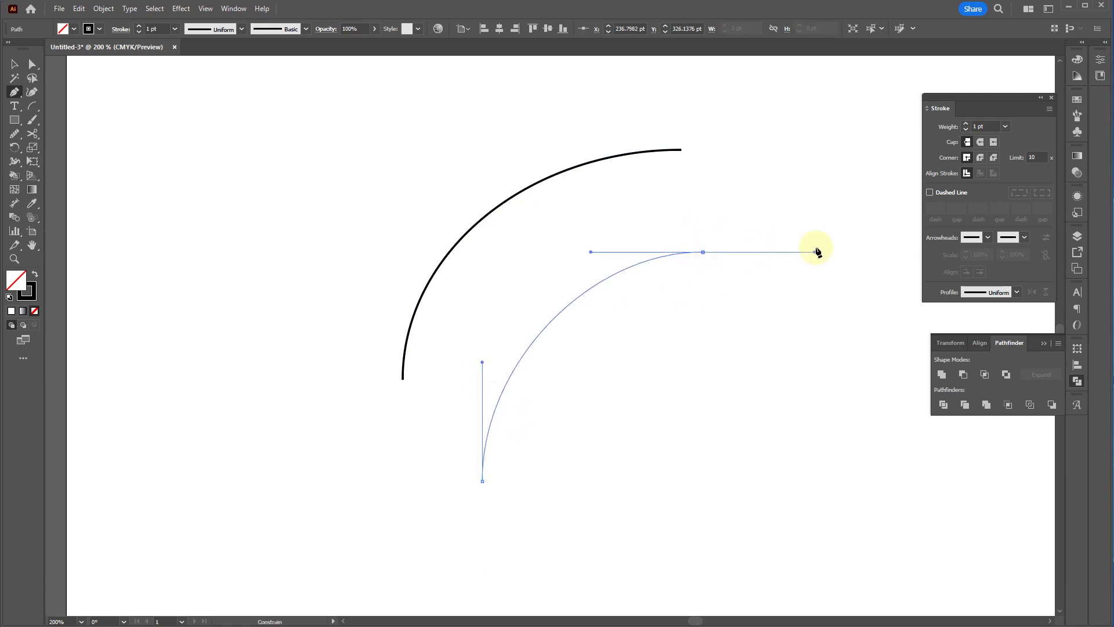
{"action": "key", "text": "v"}
{"action": "left_click", "coordinate": [661, 368]}
- Compare the Arc tool curve with the Pen tool curve by selecting each with Selection and Direct Selection
{"action": "left_click_drag", "start_coordinate": [601, 295], "coordinate": [427, 217]}
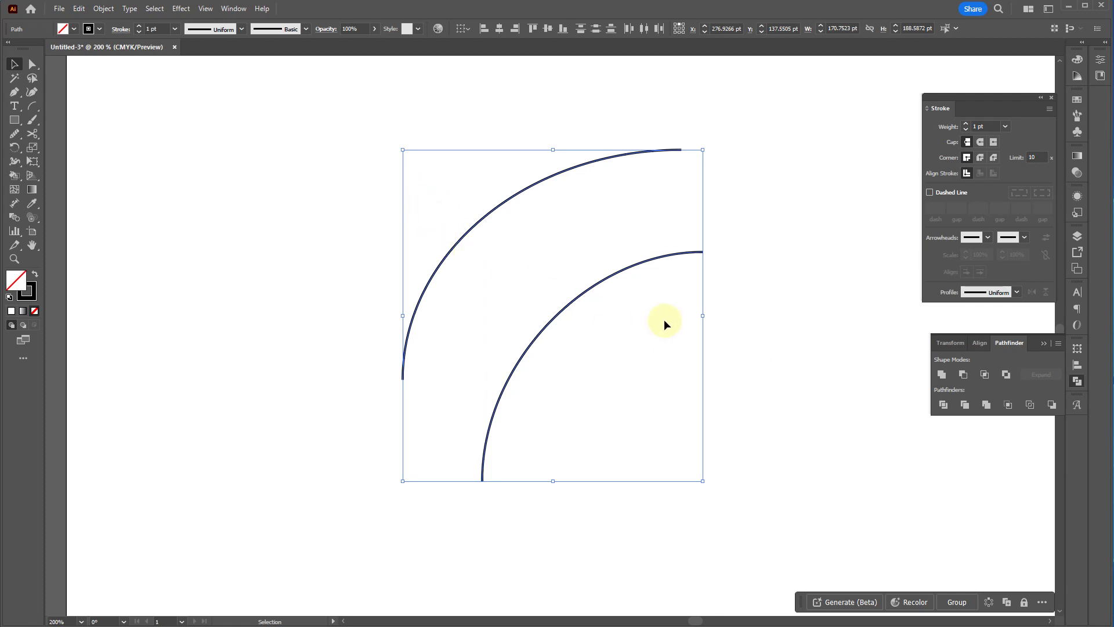
{"action": "left_click", "coordinate": [636, 342]}
{"action": "left_click", "coordinate": [622, 269]}
{"action": "left_click", "coordinate": [582, 165]}
{"action": "key", "text": "a"}
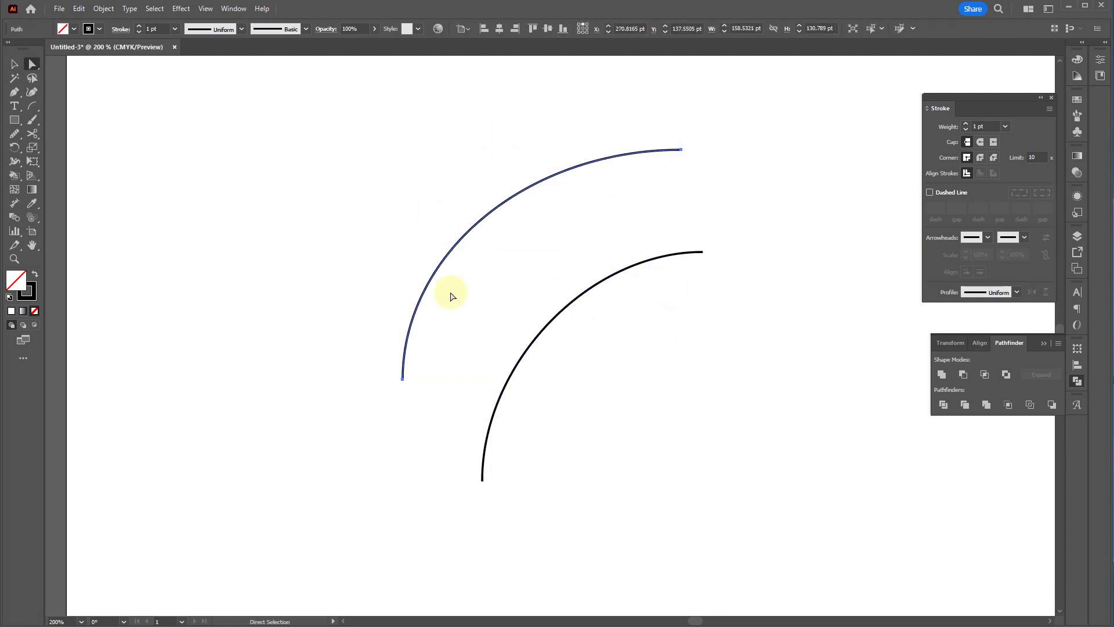
{"action": "key", "text": "v"}
{"action": "left_click", "coordinate": [406, 315]}
{"action": "key", "text": "a"}
{"action": "left_click", "coordinate": [410, 316]}
{"action": "left_click", "coordinate": [617, 268]}
- Select both arcs and delete them
{"action": "key", "text": "v"}
{"action": "left_click_drag", "start_coordinate": [735, 388], "coordinate": [379, 184]}
{"action": "key", "text": "Delete"}
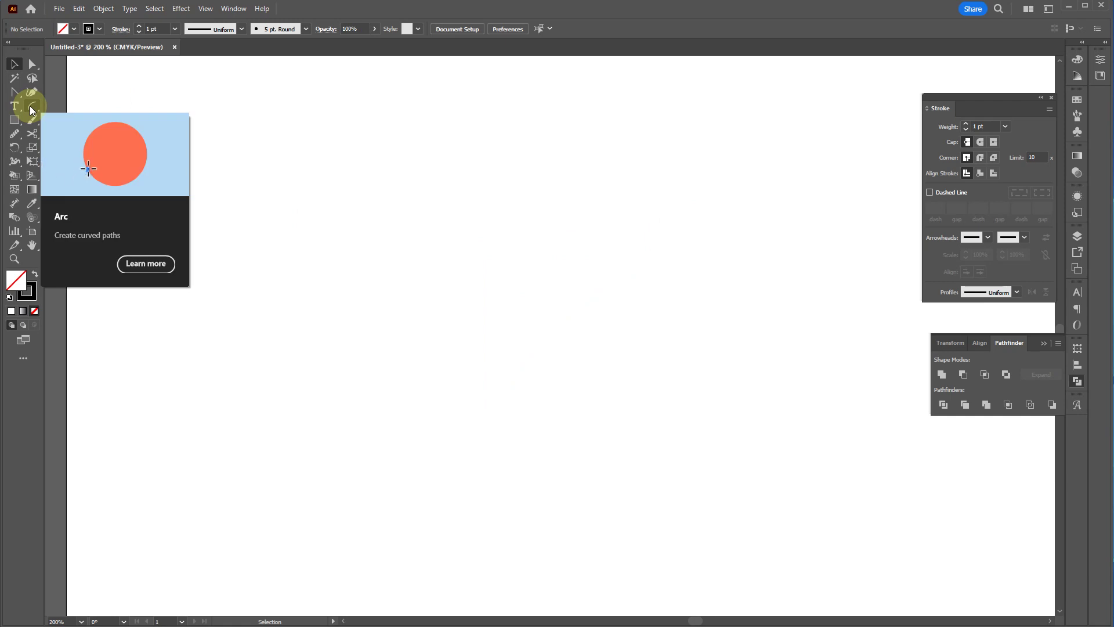
{"action": "left_click", "coordinate": [32, 107]}
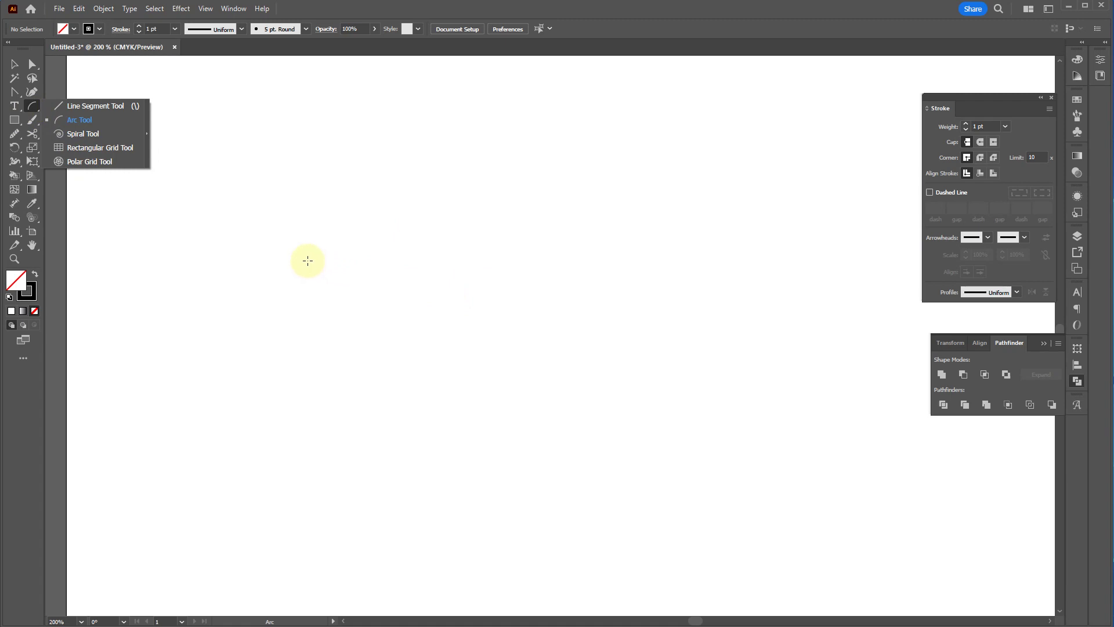
{"action": "left_click", "coordinate": [333, 274]}
{"action": "left_click", "coordinate": [599, 382]}
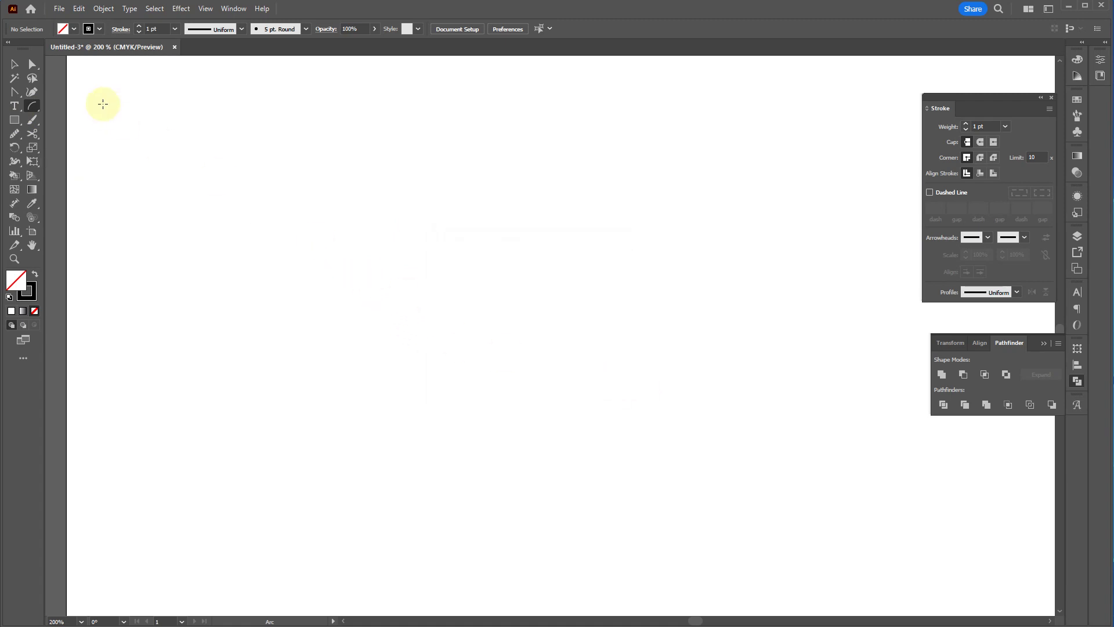
{"action": "mouse_move", "coordinate": [382, 309]}
{"action": "left_mouse_down"}
{"action": "mouse_move", "coordinate": [654, 187]}
{"action": "mouse_move", "coordinate": [547, 142]}
{"action": "mouse_move", "coordinate": [614, 151]}
{"action": "mouse_move", "coordinate": [229, 189]}
{"action": "mouse_move", "coordinate": [333, 236]}
{"action": "mouse_move", "coordinate": [383, 305]}
{"action": "left_mouse_up"}
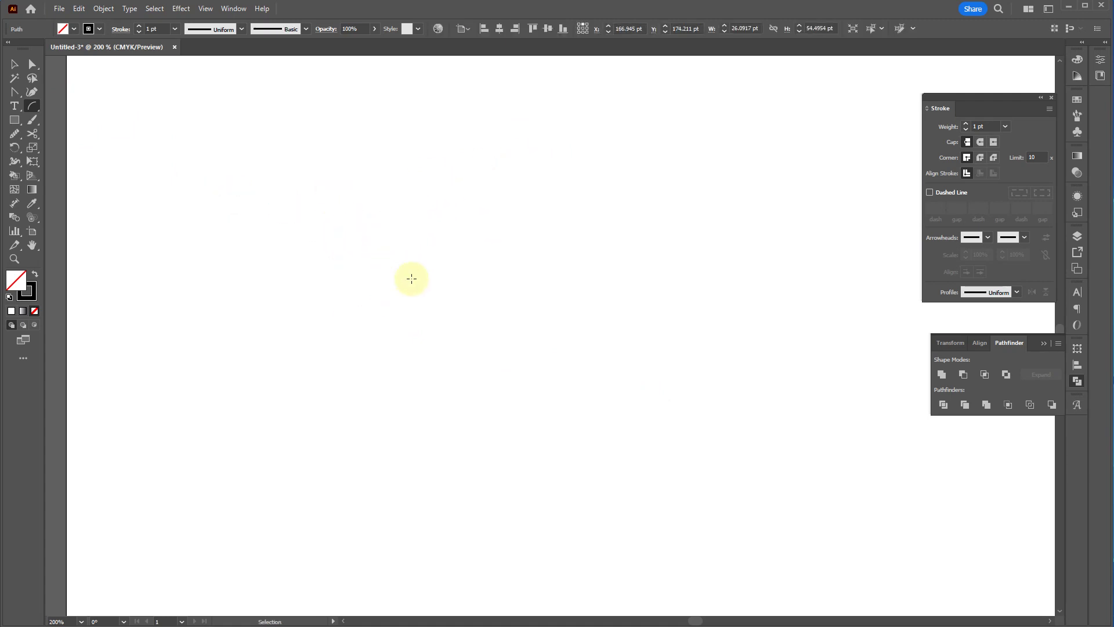
{"action": "left_click", "coordinate": [496, 302]}
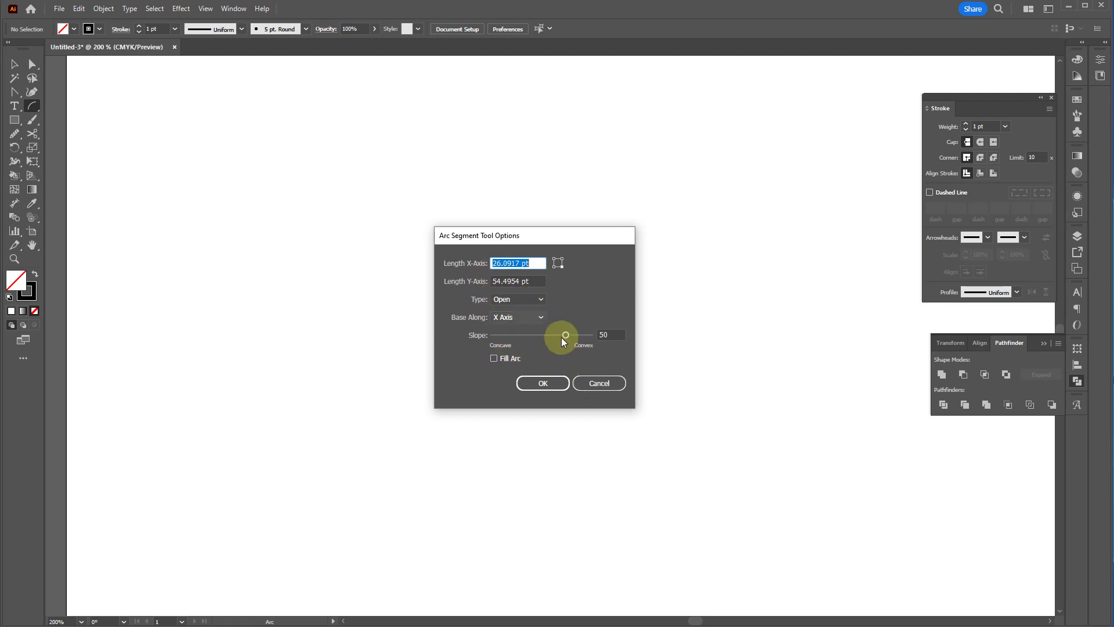
{"action": "left_click", "coordinate": [605, 380]}
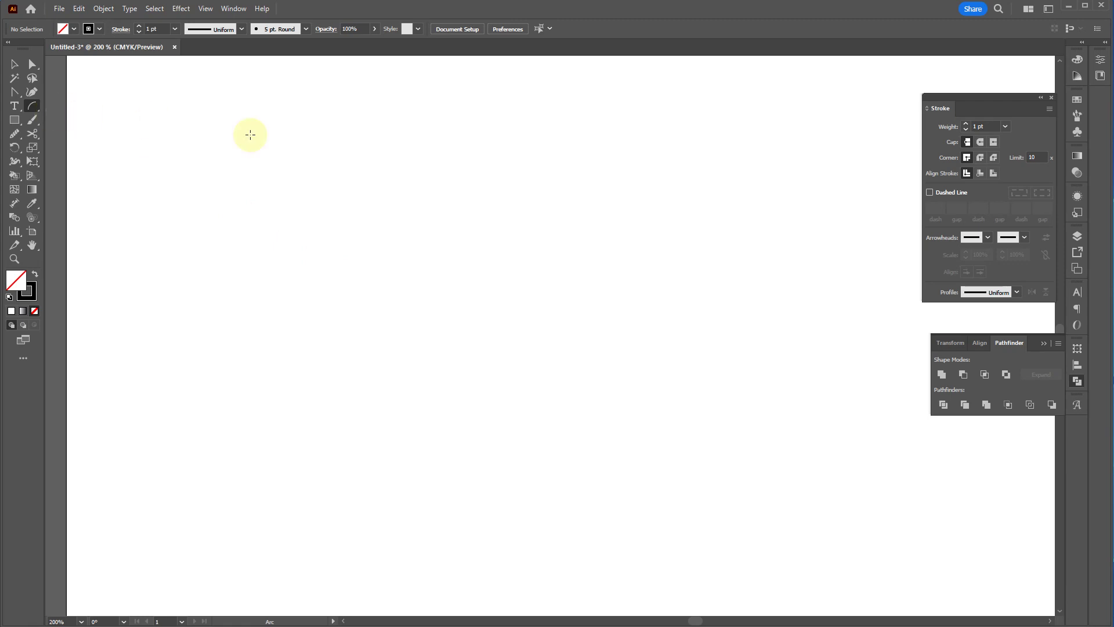
- Draw an open wavy path descending to the right with the Pen tool, using one smooth middle anchor, and deselect it
{"action": "key", "text": "p"}
{"action": "left_click", "coordinate": [365, 247]}
{"action": "left_click_drag", "start_coordinate": [671, 366], "coordinate": [866, 337]}
{"action": "left_click", "coordinate": [1037, 469]}
{"action": "key", "text": "v"}
{"action": "left_click", "coordinate": [658, 511]}
- Set the Type tool's font to Cascadia Mono, keeping the Regular style
{"action": "left_click", "coordinate": [14, 106]}
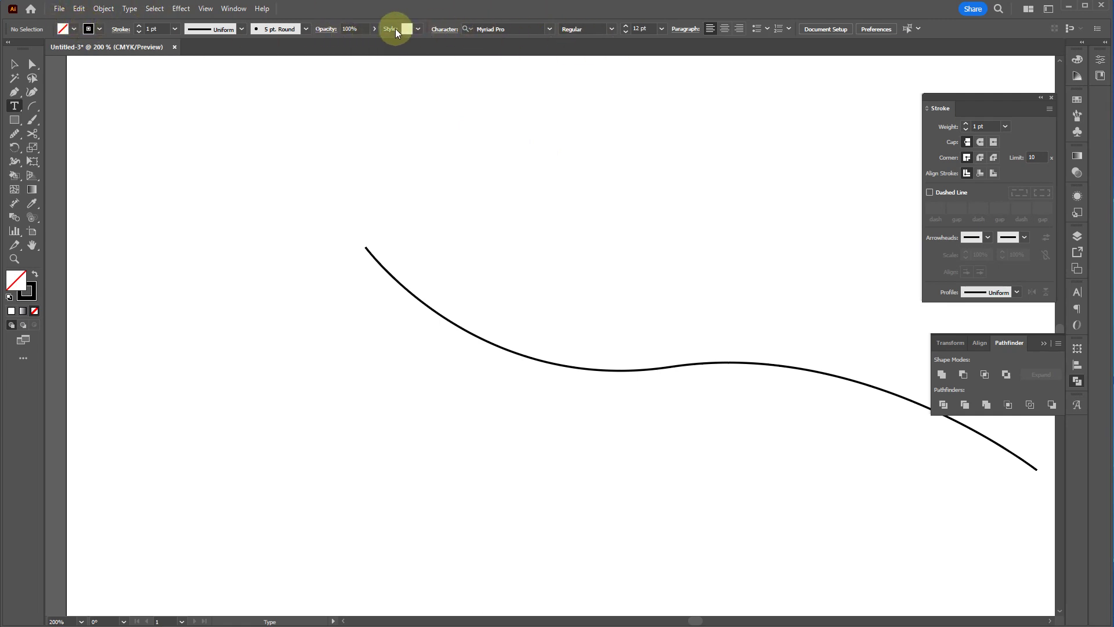
{"action": "left_click", "coordinate": [495, 29]}
{"action": "left_click", "coordinate": [549, 30]}
{"action": "left_click", "coordinate": [552, 33]}
{"action": "left_click", "coordinate": [610, 29]}
{"action": "left_click", "coordinate": [611, 32]}
{"action": "left_click", "coordinate": [548, 30]}
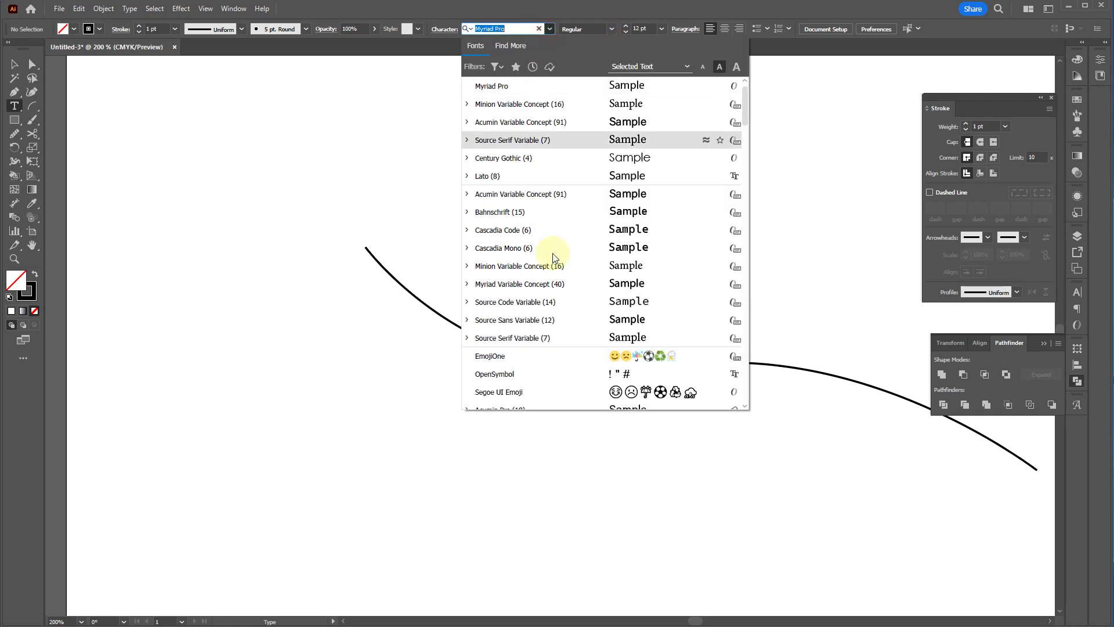
{"action": "left_click", "coordinate": [534, 248]}
{"action": "left_click", "coordinate": [602, 27]}
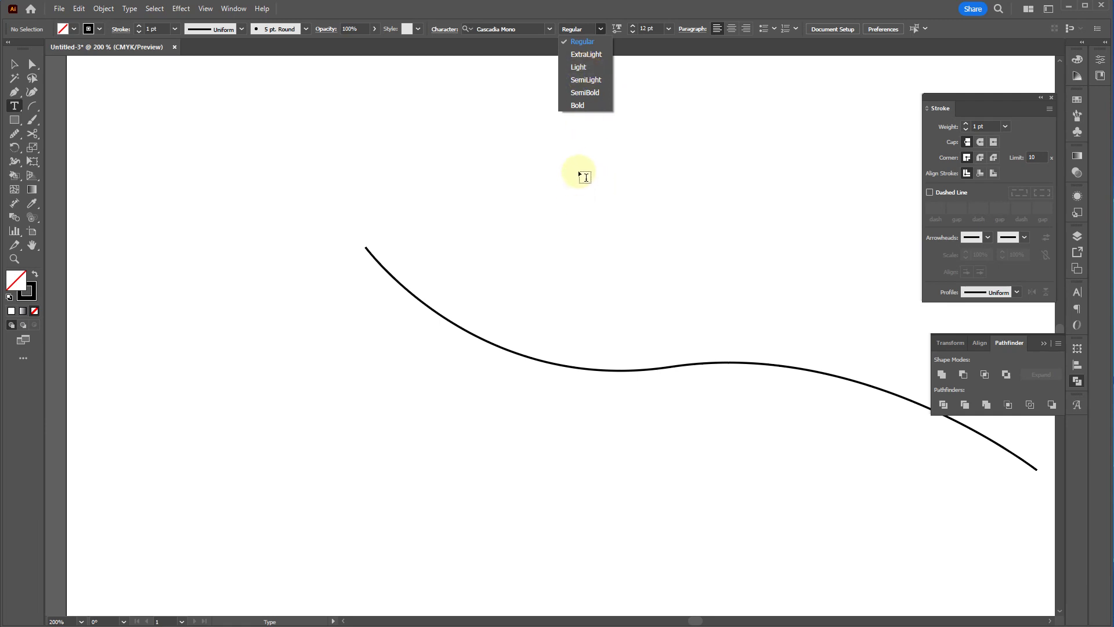
{"action": "left_click", "coordinate": [403, 170]}
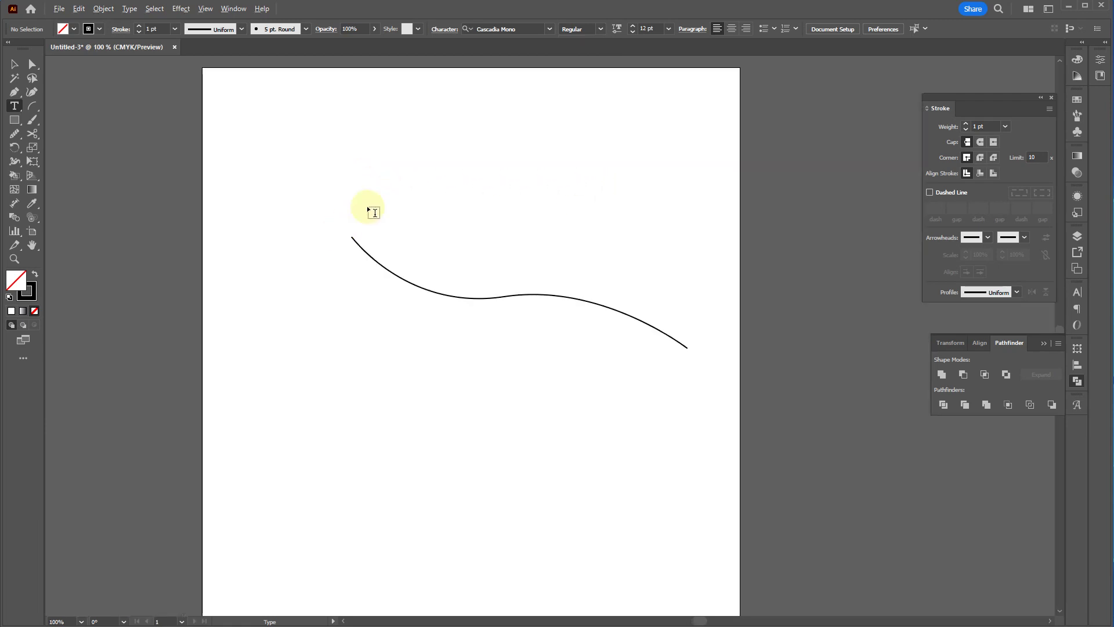
- Place a 12 pt "Lorem ipsum" point text near the artboard's upper edge, above the wavy path, and select it
{"action": "key", "text": "ctrl+1"}
{"action": "left_click", "coordinate": [363, 120]}
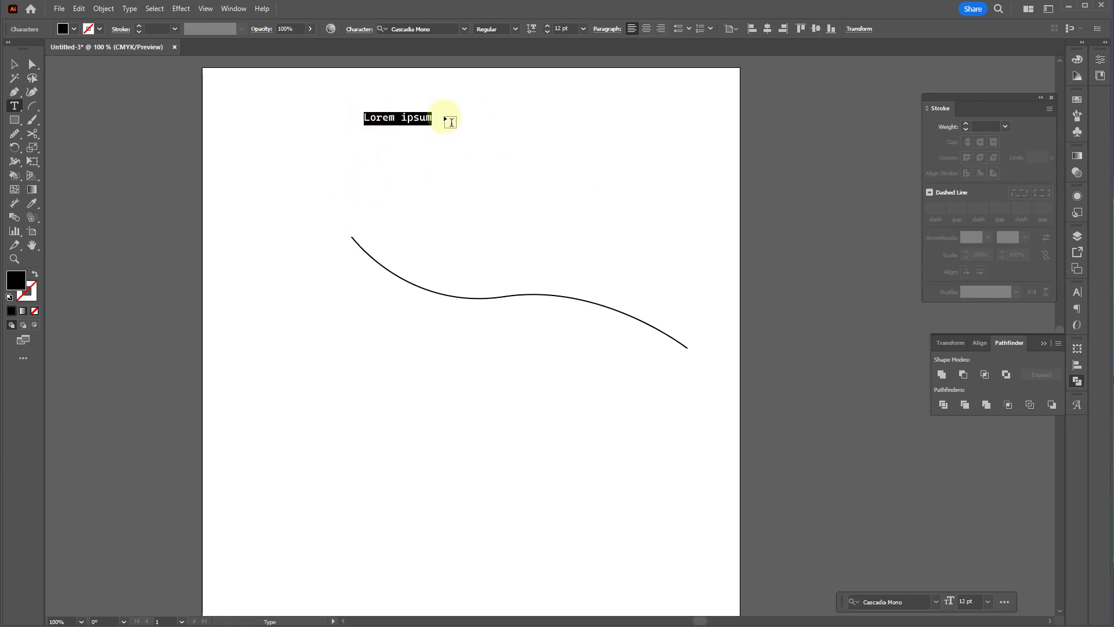
{"action": "key", "text": "Escape"}
{"action": "left_click", "coordinate": [378, 120]}
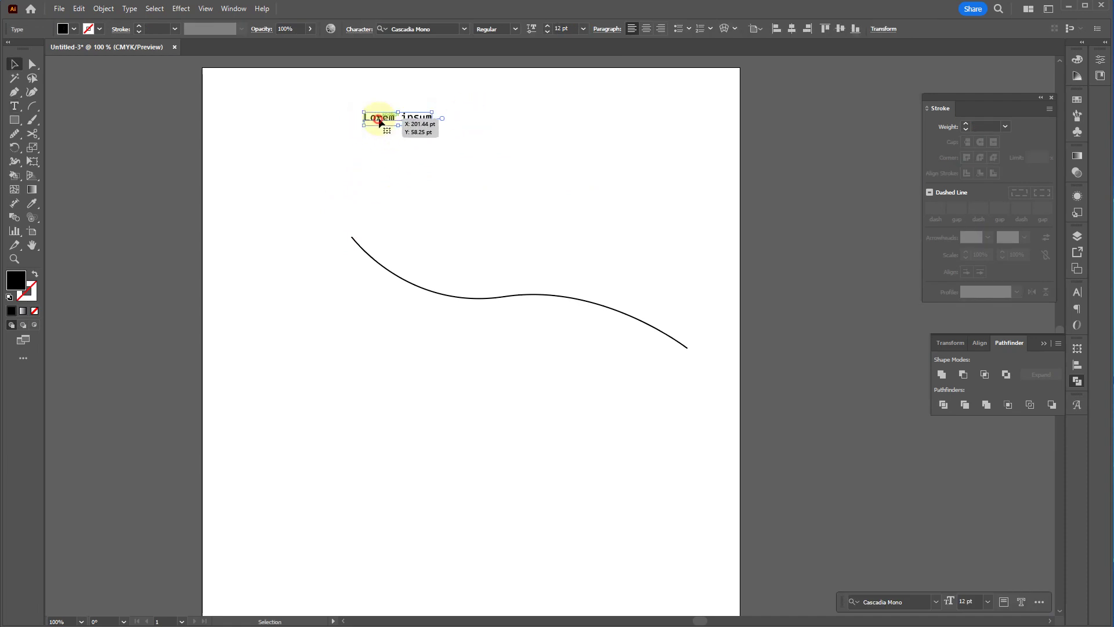
- Insert the filler "a;lsdfkja;soidfjasiojdf [appsdijfa[spdfja'skjdf'askdjfap['sd jf[a0sidjf[ asdfp" after "Lor" in the point text
{"action": "triple_click", "coordinate": [388, 115]}
{"action": "left_click", "coordinate": [388, 115]}
{"action": "type", "text": "a;lsdfkja;soidfjasiojdf [appsdijf"}
{"action": "type", "text": "a[spdfja'skjdf'askdjfap['sd jf[a0sidjf[ asdfp"}
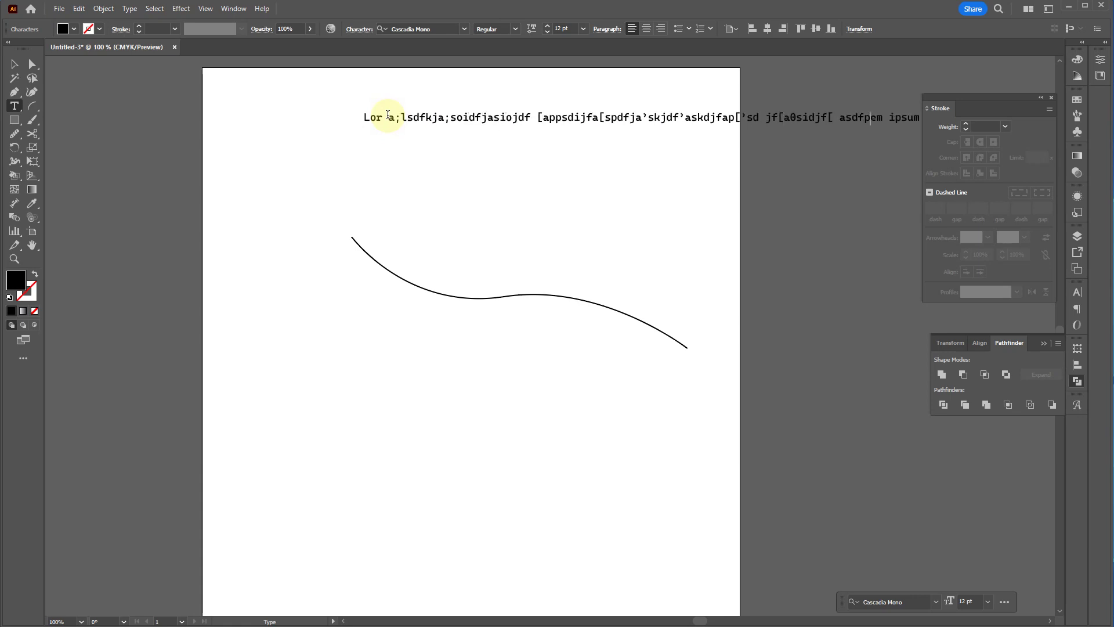
{"action": "key", "text": "Escape"}
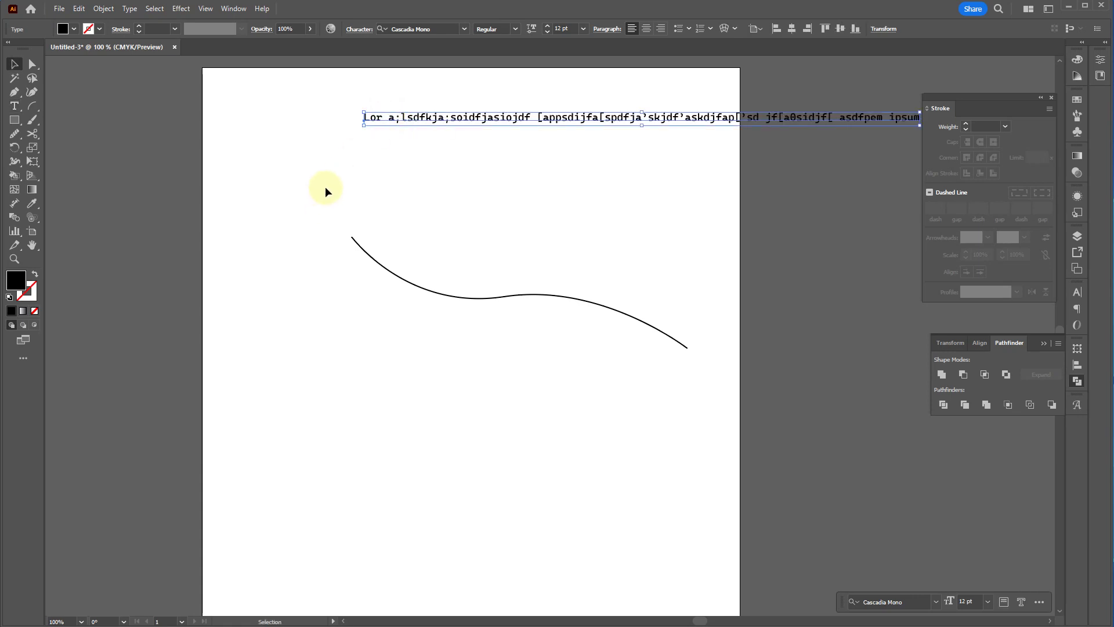
- Create an area text box filled with Lorem ipsum placeholder text between the point text line and the wavy path
{"action": "key", "text": "t"}
{"action": "mouse_move", "coordinate": [347, 137]}
{"action": "left_mouse_down"}
{"action": "mouse_move", "coordinate": [616, 227]}
{"action": "mouse_move", "coordinate": [621, 218]}
{"action": "left_mouse_up"}
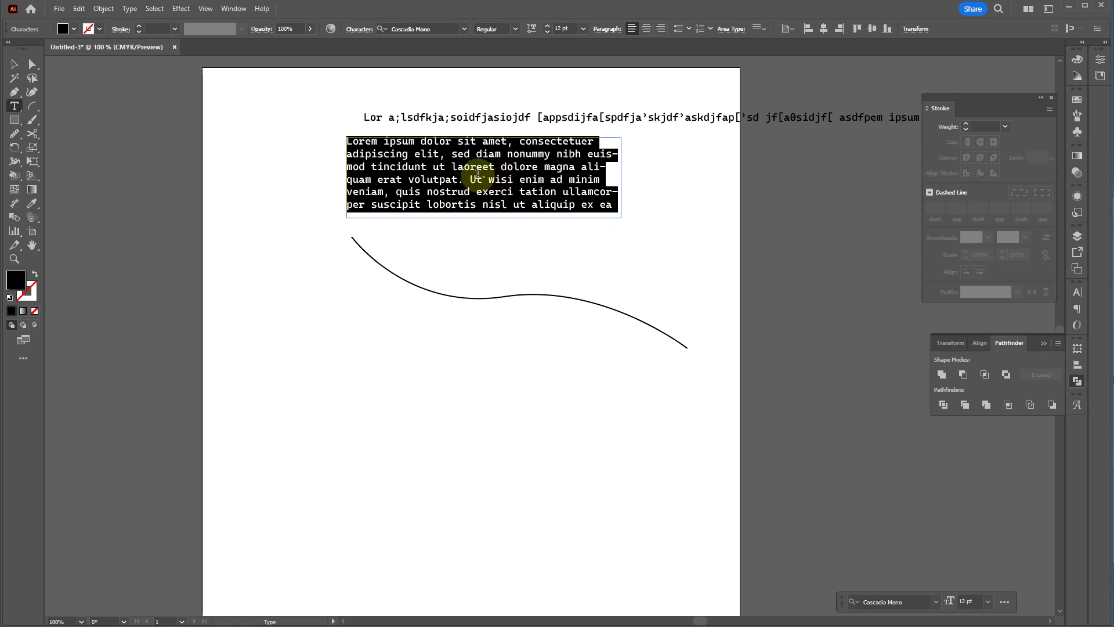
{"action": "left_click", "coordinate": [513, 194]}
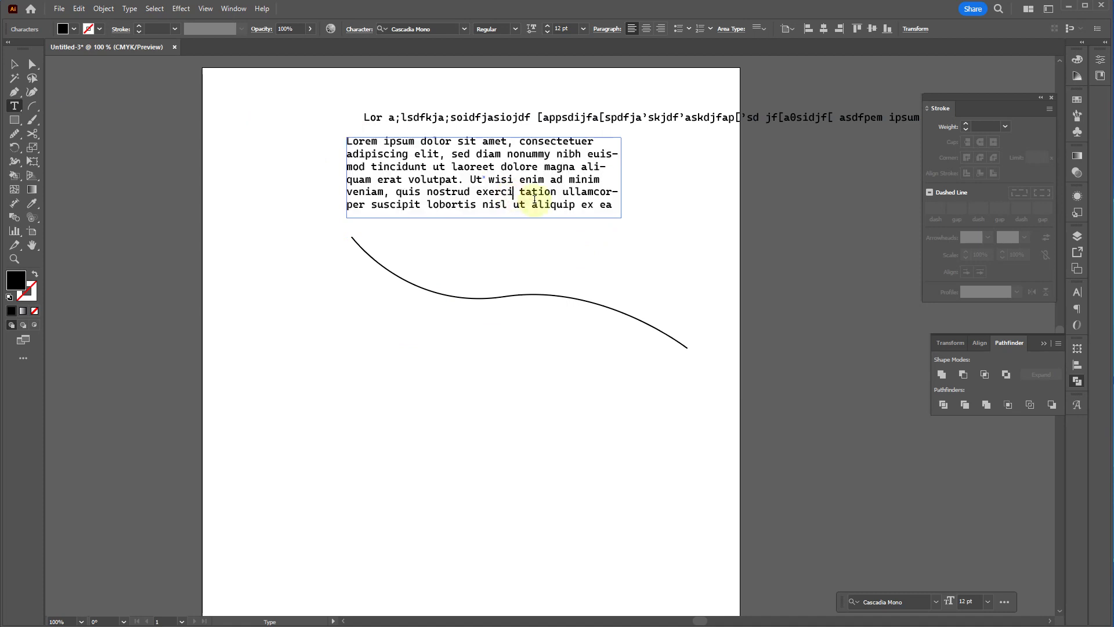
{"action": "key", "text": "Escape"}
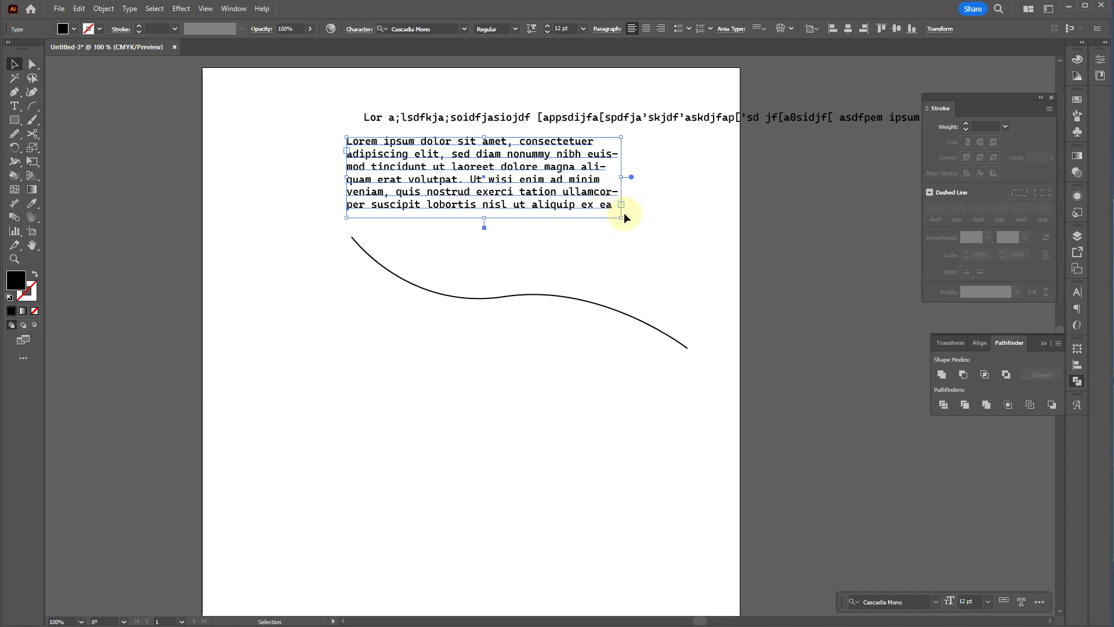
- Shorten the area text box to three lines and thread its overflow text into a second box just below
{"action": "left_click_drag", "start_coordinate": [622, 218], "coordinate": [627, 172]}
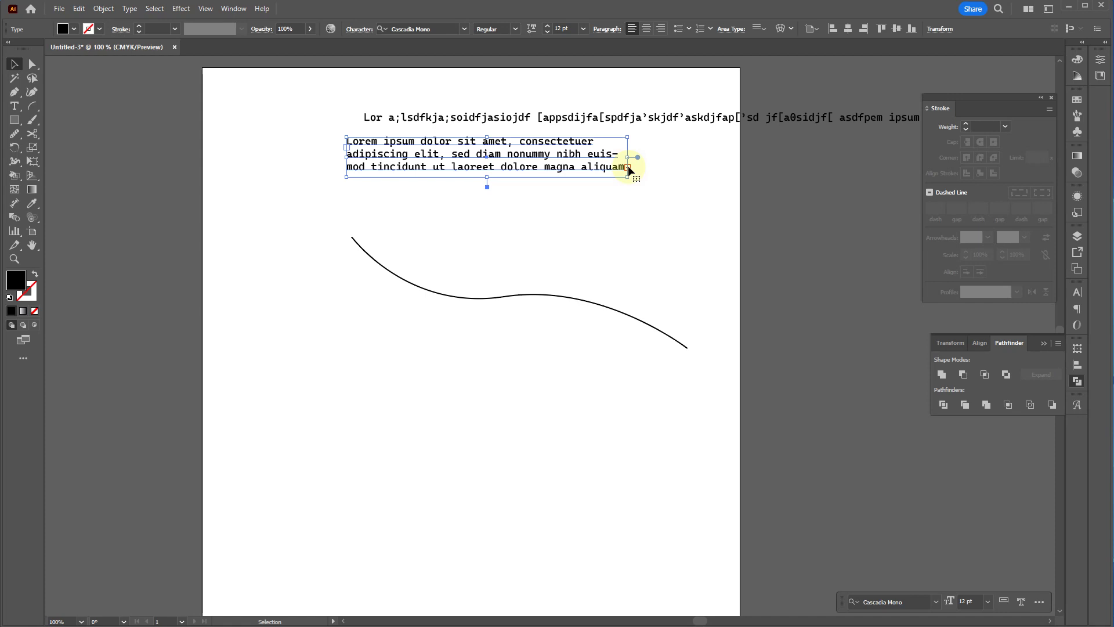
{"action": "key", "text": "t"}
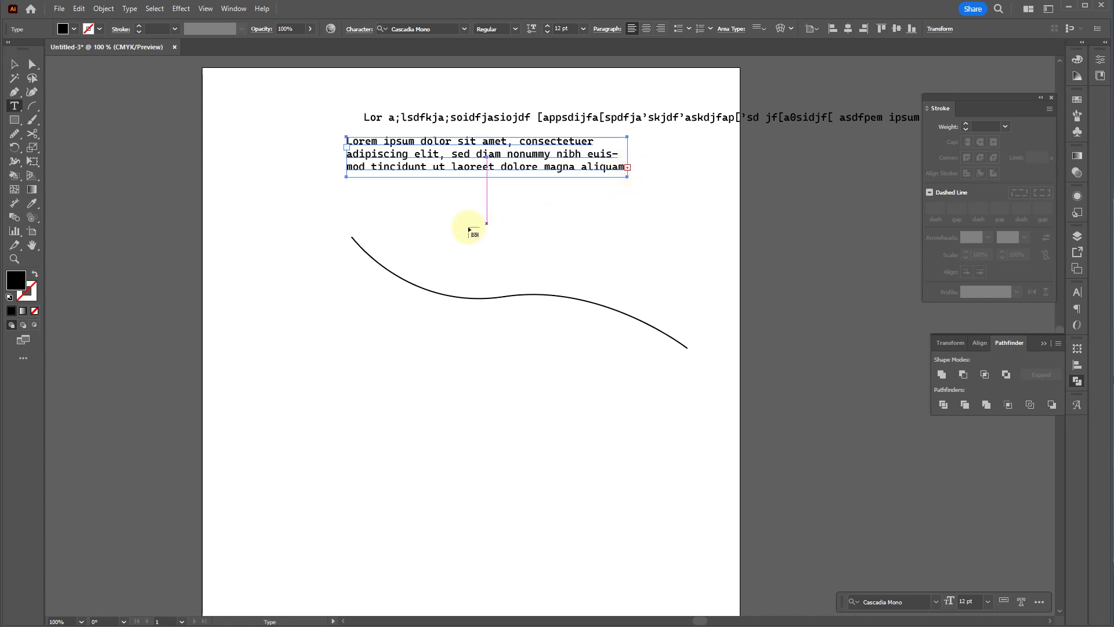
{"action": "left_click", "coordinate": [408, 206]}
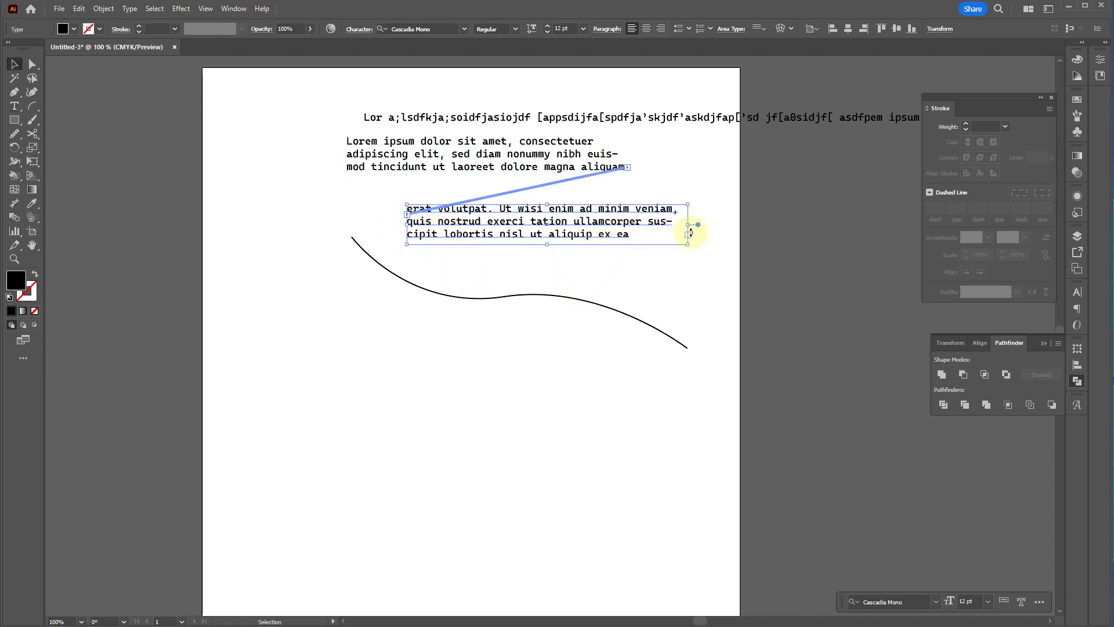
- Extend the threaded text with more Lorem ipsum and thread its overflow into a third box below the wavy path
{"action": "double_click", "coordinate": [521, 226]}
{"action": "key", "text": "ctrl+a"}
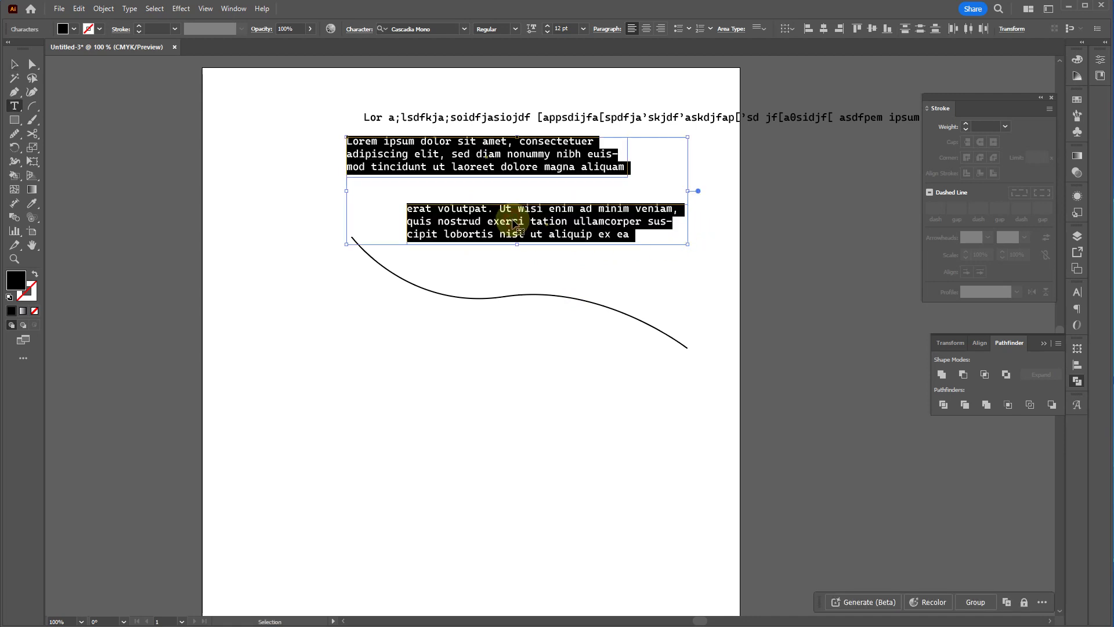
{"action": "key", "text": "Escape"}
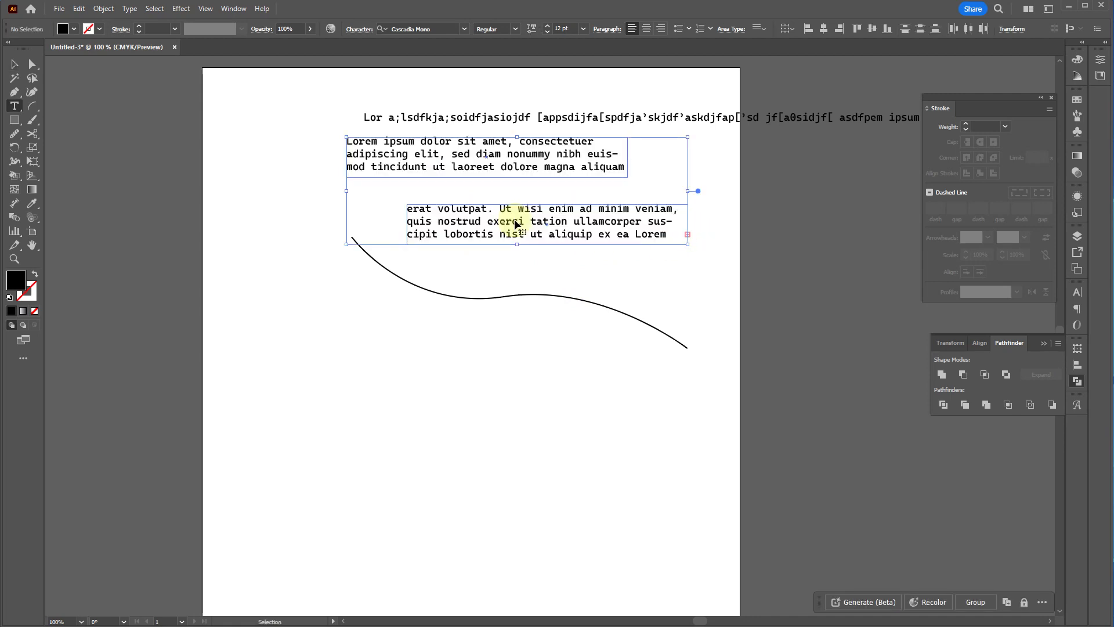
{"action": "key", "text": "v"}
{"action": "left_click", "coordinate": [689, 235]}
{"action": "left_click", "coordinate": [286, 349]}
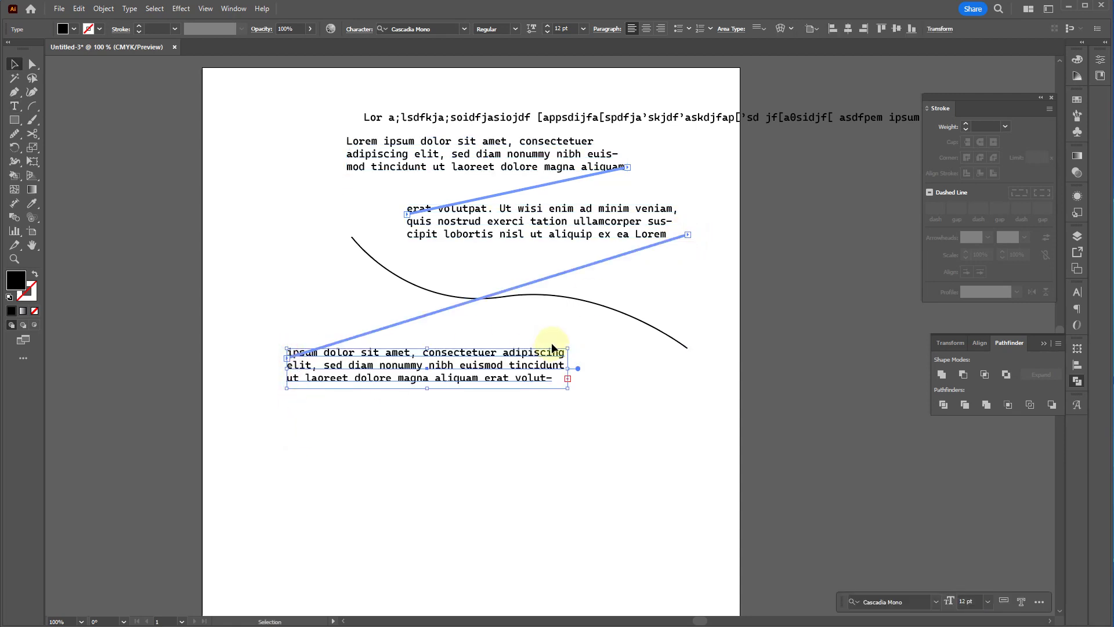
- Lengthen the third and second threaded text boxes so that each holds eight lines
{"action": "left_click_drag", "start_coordinate": [426, 388], "coordinate": [427, 447]}
{"action": "left_click", "coordinate": [570, 228]}
{"action": "left_click_drag", "start_coordinate": [547, 244], "coordinate": [549, 308]}
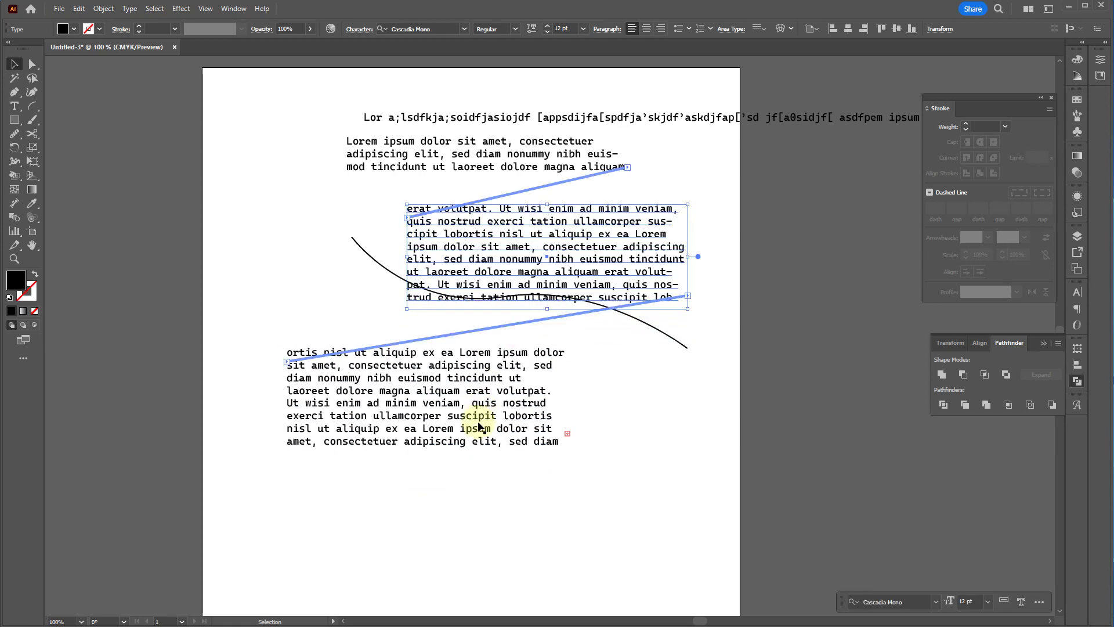
{"action": "left_click", "coordinate": [496, 467]}
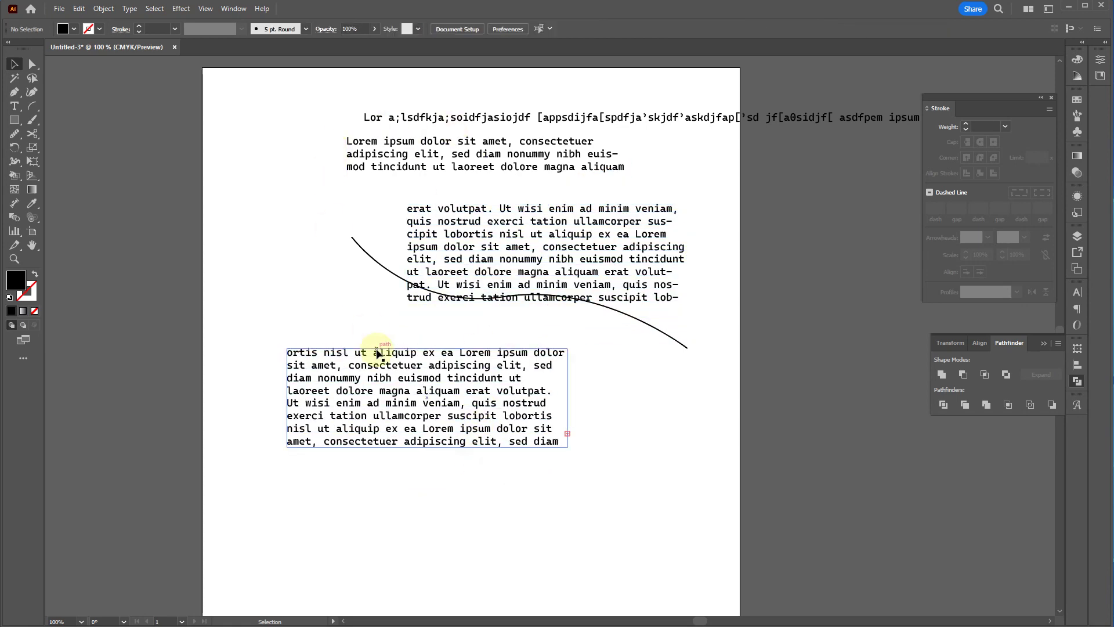
- Thread the third box's overflow text into a fourth box near the artboard's lower right
{"action": "left_click_drag", "start_coordinate": [661, 71], "coordinate": [496, 221]}
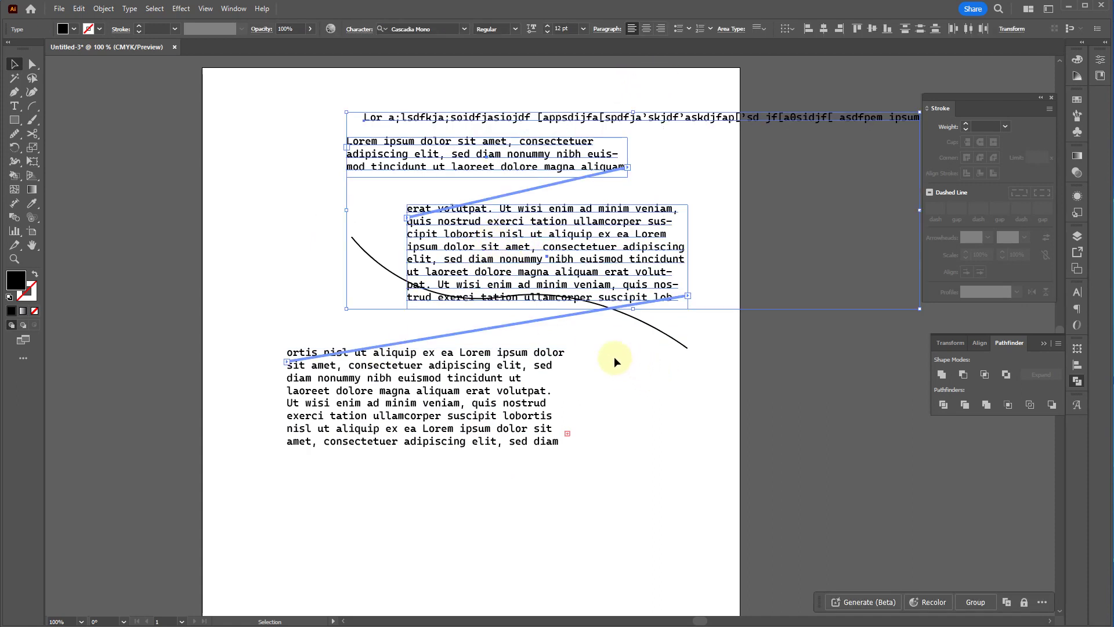
{"action": "left_click", "coordinate": [841, 256]}
{"action": "left_click", "coordinate": [460, 390]}
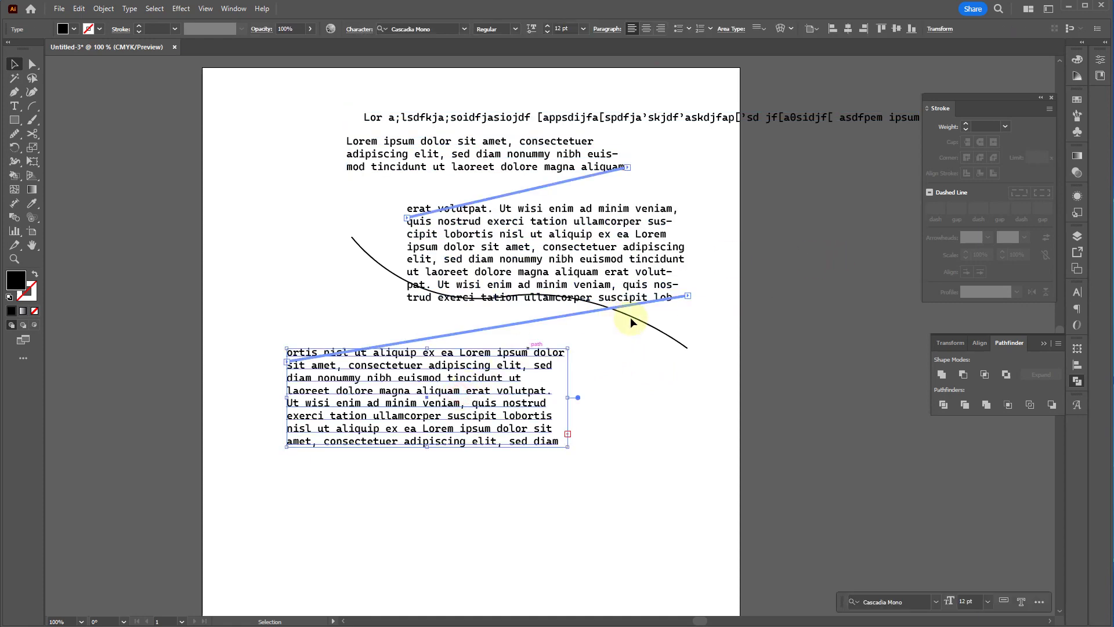
{"action": "left_click", "coordinate": [569, 435]}
{"action": "left_click", "coordinate": [422, 503]}
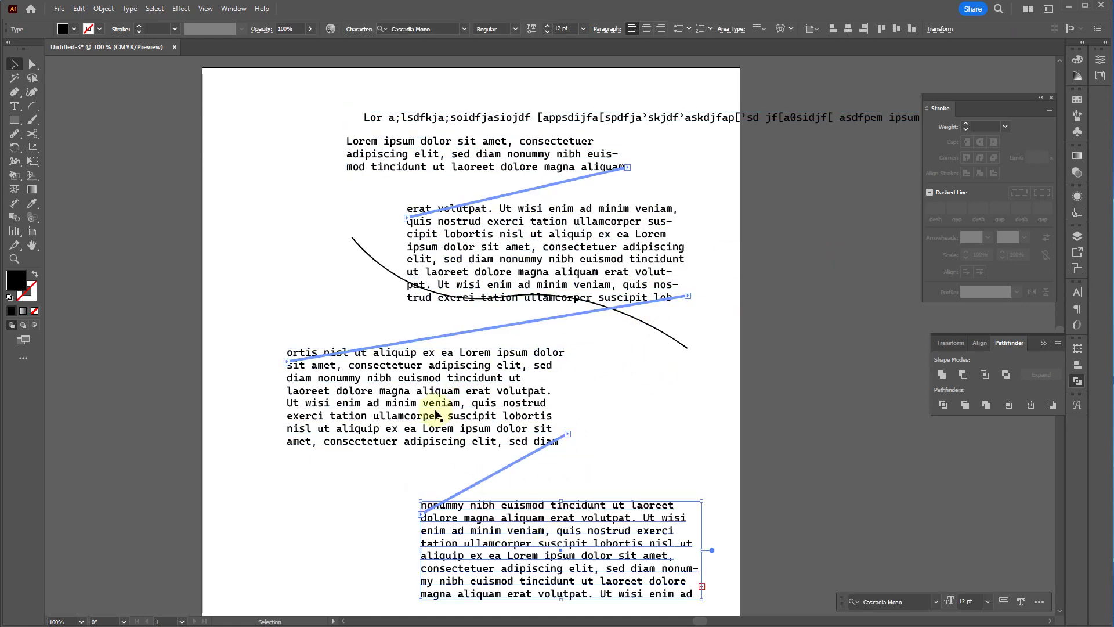
- Delete the second threaded box, followed by the point text line and all the remaining text boxes
{"action": "left_click", "coordinate": [553, 263]}
{"action": "key", "text": "Delete"}
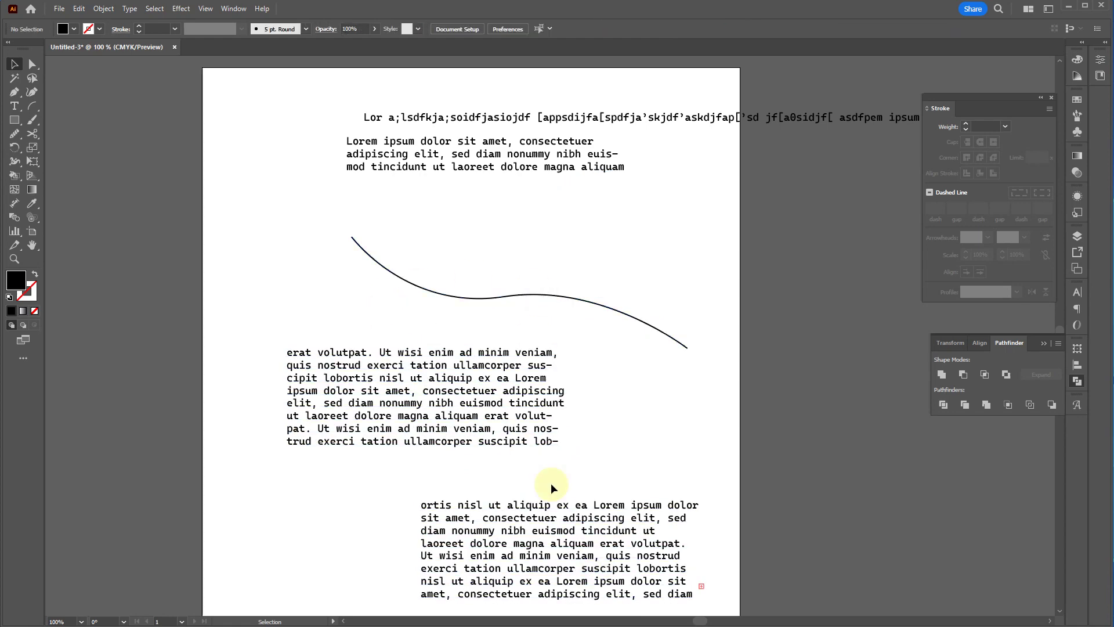
{"action": "left_click_drag", "start_coordinate": [682, 94], "coordinate": [484, 201]}
{"action": "key", "text": "Delete"}
{"action": "left_click_drag", "start_coordinate": [505, 489], "coordinate": [448, 418]}
{"action": "key", "text": "Delete"}
{"action": "left_click", "coordinate": [361, 421]}
{"action": "key", "text": "Delete"}
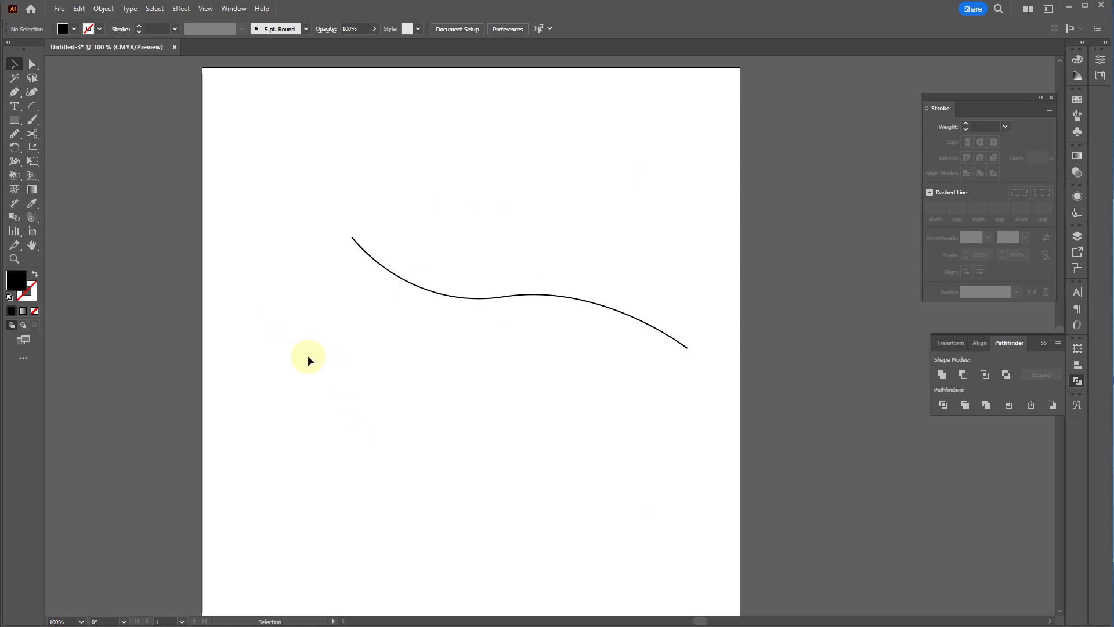
- Draw a rectangle about 305 × 244 pt below the wavy path, apply the default fill and stroke, and rotate it 45°
{"action": "key", "text": "m"}
{"action": "left_click_drag", "start_coordinate": [294, 329], "coordinate": [561, 546]}
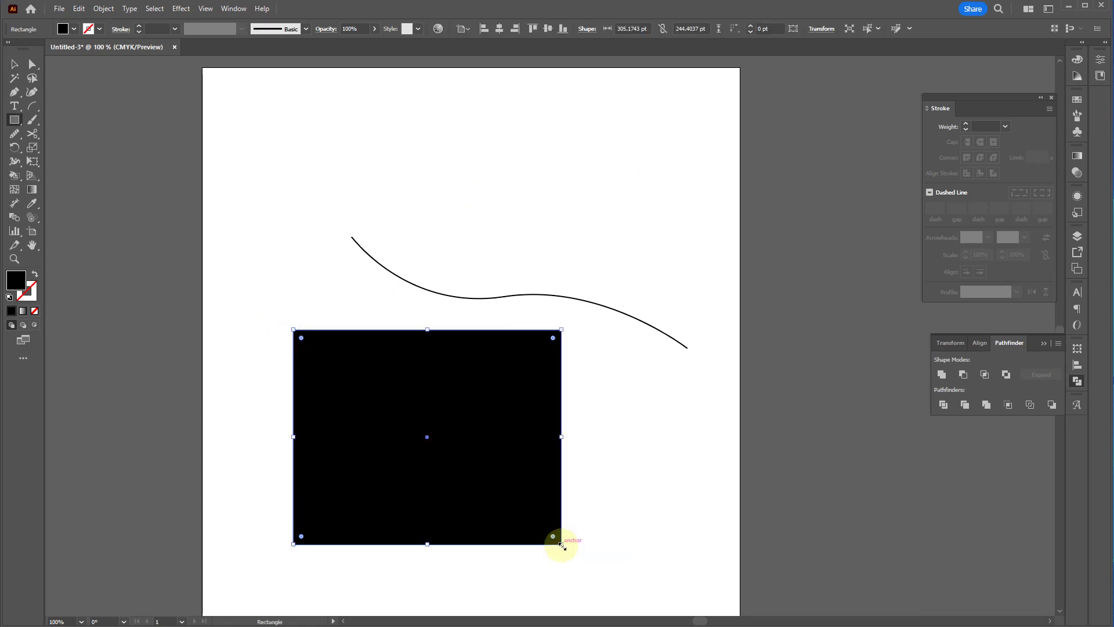
{"action": "key", "text": "d"}
{"action": "key", "text": "v"}
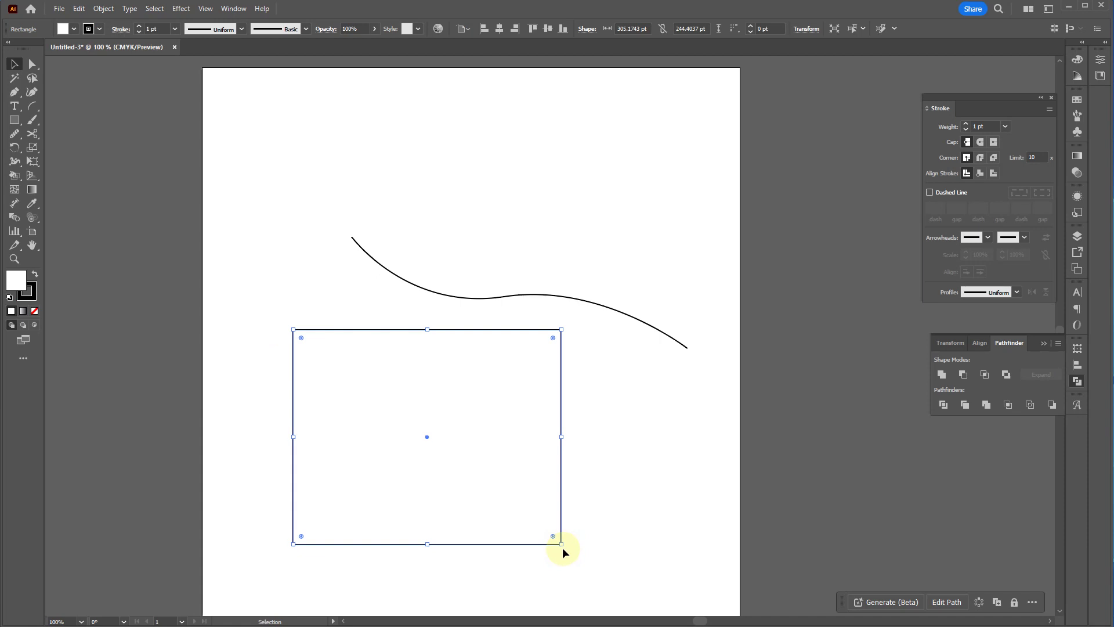
{"action": "left_click_drag", "start_coordinate": [565, 543], "coordinate": [618, 436]}
- Try to convert the rotated rectangle into a Lorem ipsum area text shape, and undo it
{"action": "key", "text": "t"}
{"action": "left_click", "coordinate": [429, 347]}
{"action": "key", "text": "ctrl+z"}
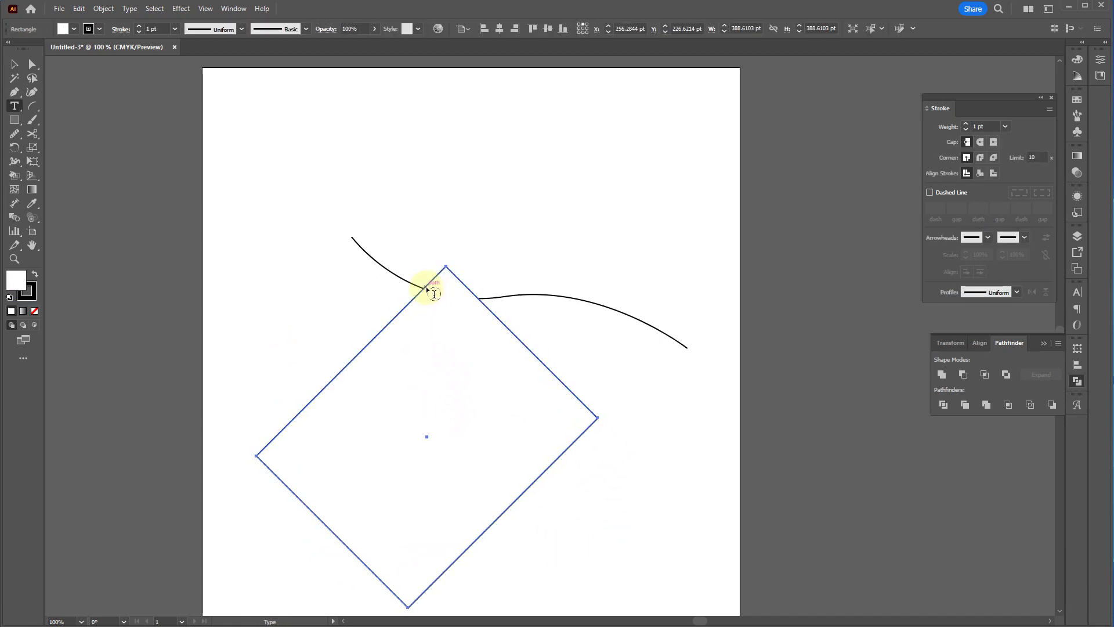
{"action": "left_click", "coordinate": [429, 285]}
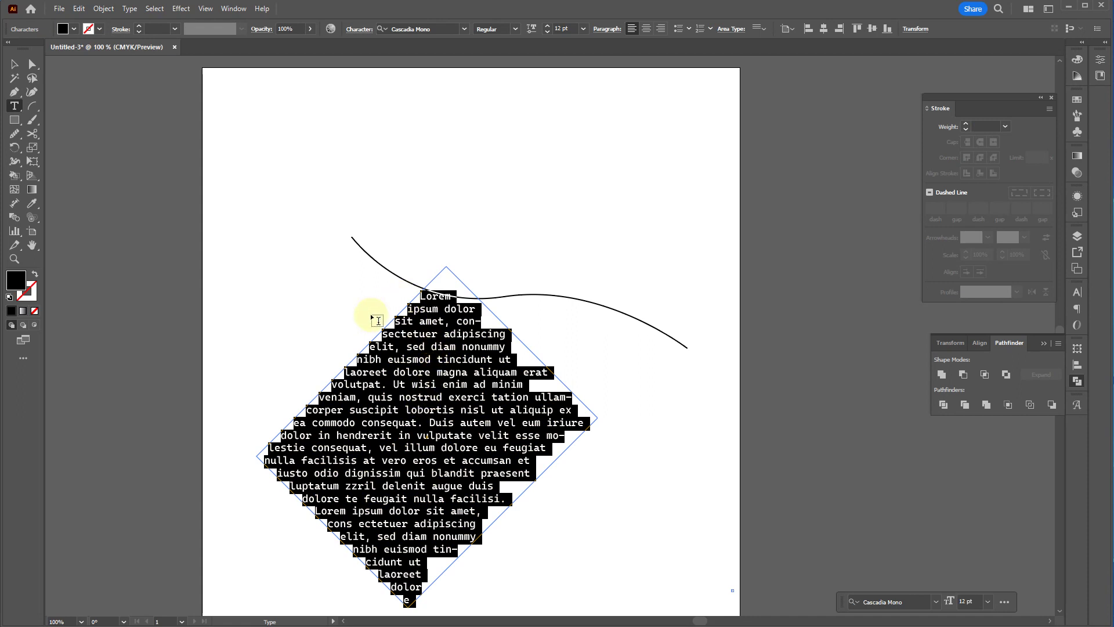
{"action": "key", "text": "Escape"}
{"action": "key", "text": "ctrl+z"}
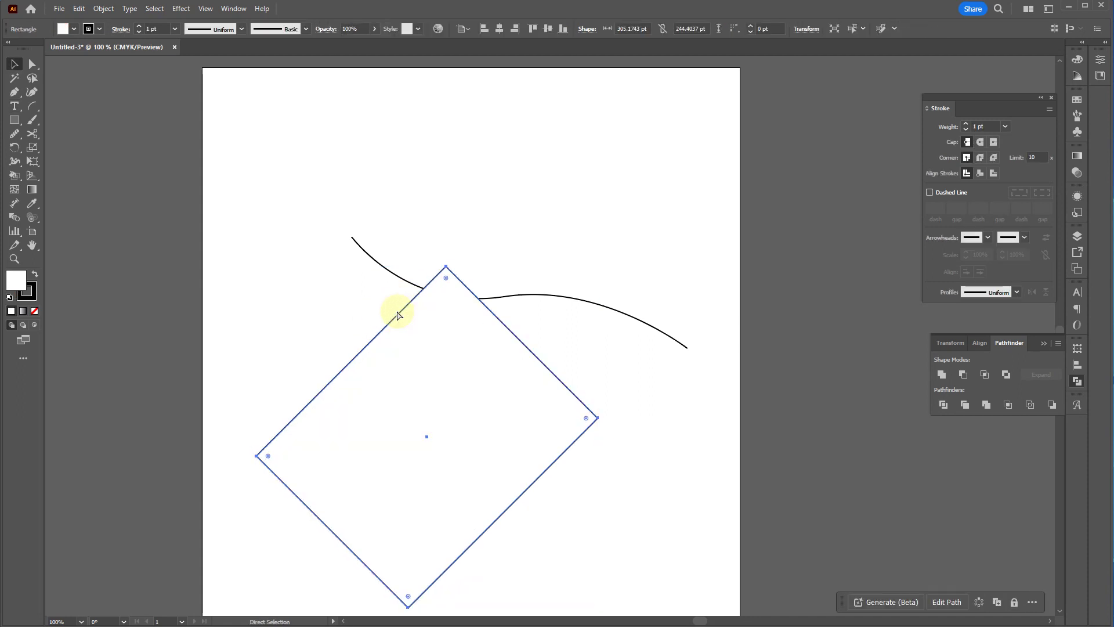
- Fill the rotated rectangle with Lorem ipsum area text, move it to the artboard's upper left and shrink it
{"action": "key", "text": "t"}
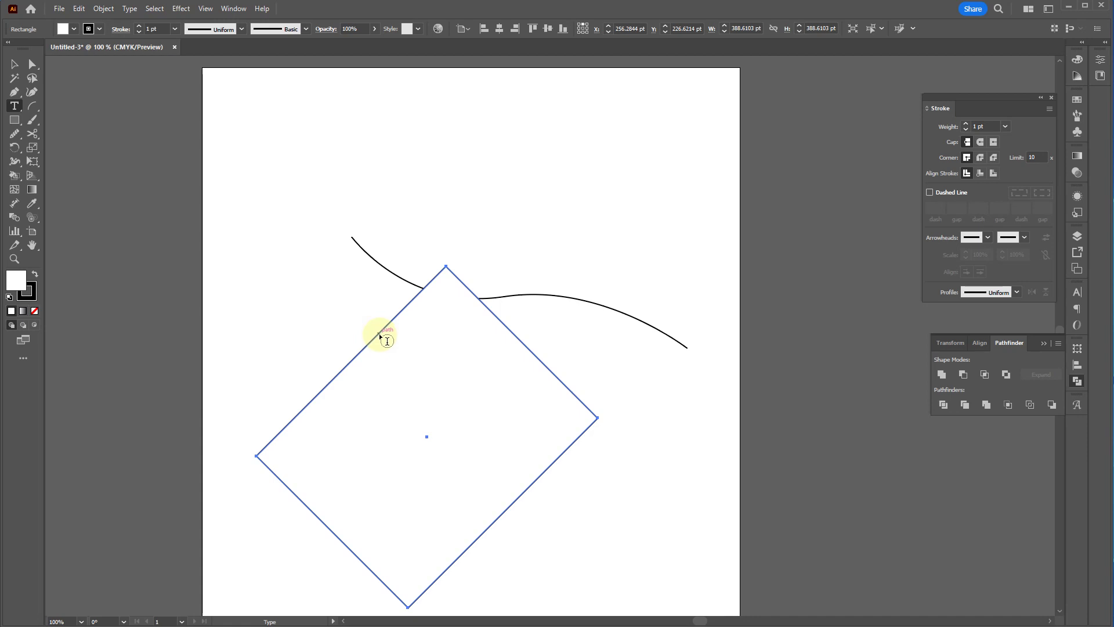
{"action": "left_click", "coordinate": [404, 310]}
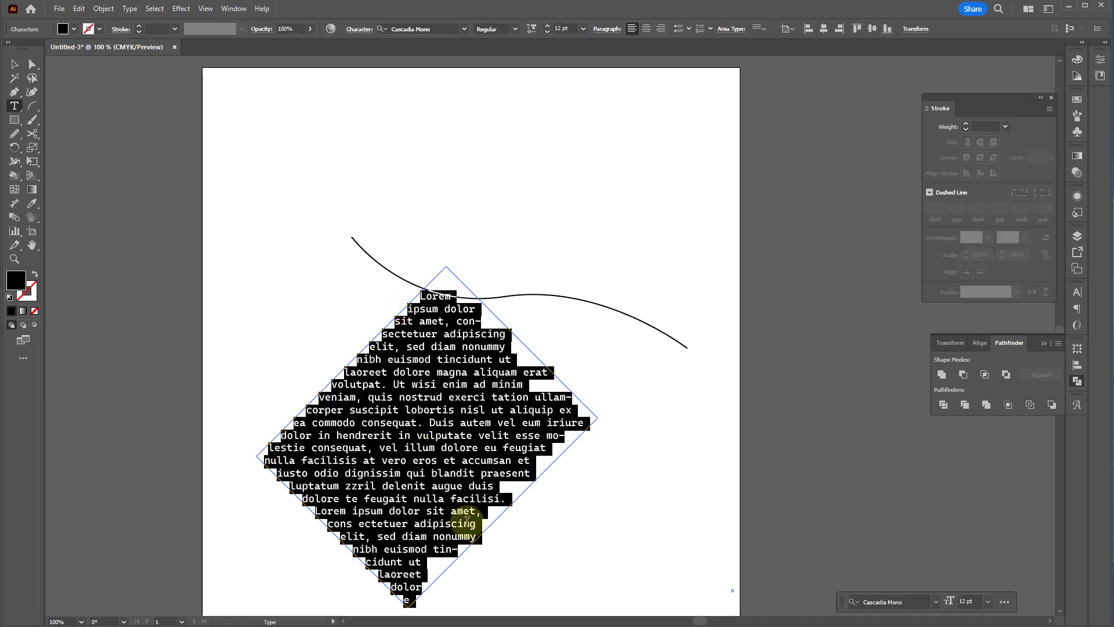
{"action": "key", "text": "Escape"}
{"action": "left_click_drag", "start_coordinate": [448, 468], "coordinate": [419, 210]}
{"action": "left_click_drag", "start_coordinate": [578, 442], "coordinate": [499, 358]}
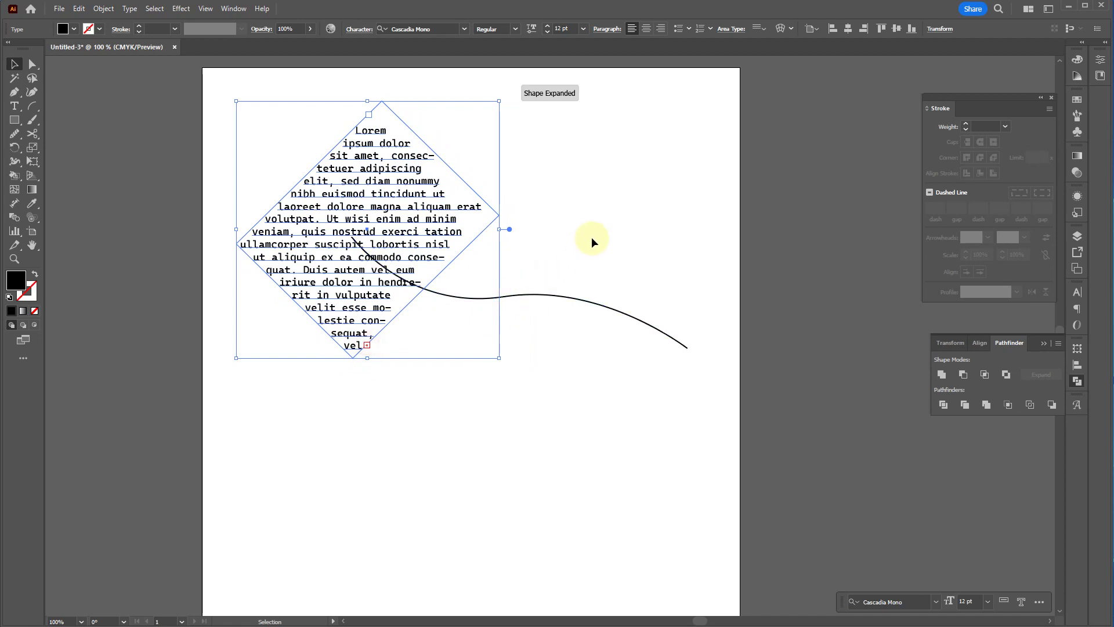
- Thread the diamond's overflow text into a second diamond placed to its lower right
{"action": "left_click", "coordinate": [340, 380]}
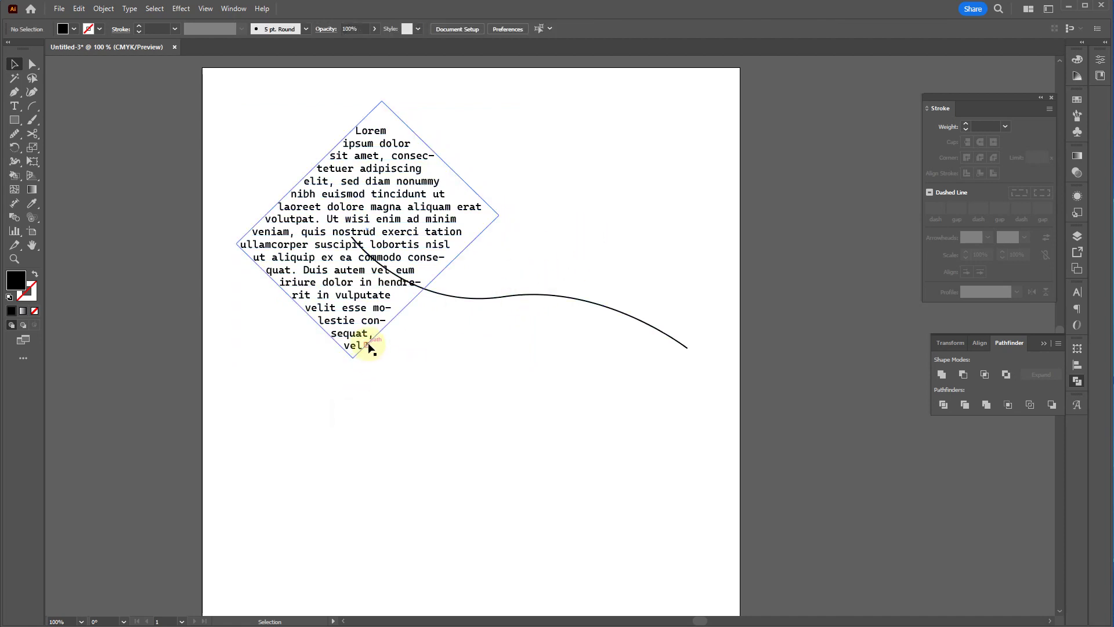
{"action": "left_click", "coordinate": [369, 318]}
{"action": "left_click", "coordinate": [367, 345]}
{"action": "left_click", "coordinate": [558, 217]}
{"action": "left_click_drag", "start_coordinate": [710, 358], "coordinate": [589, 371]}
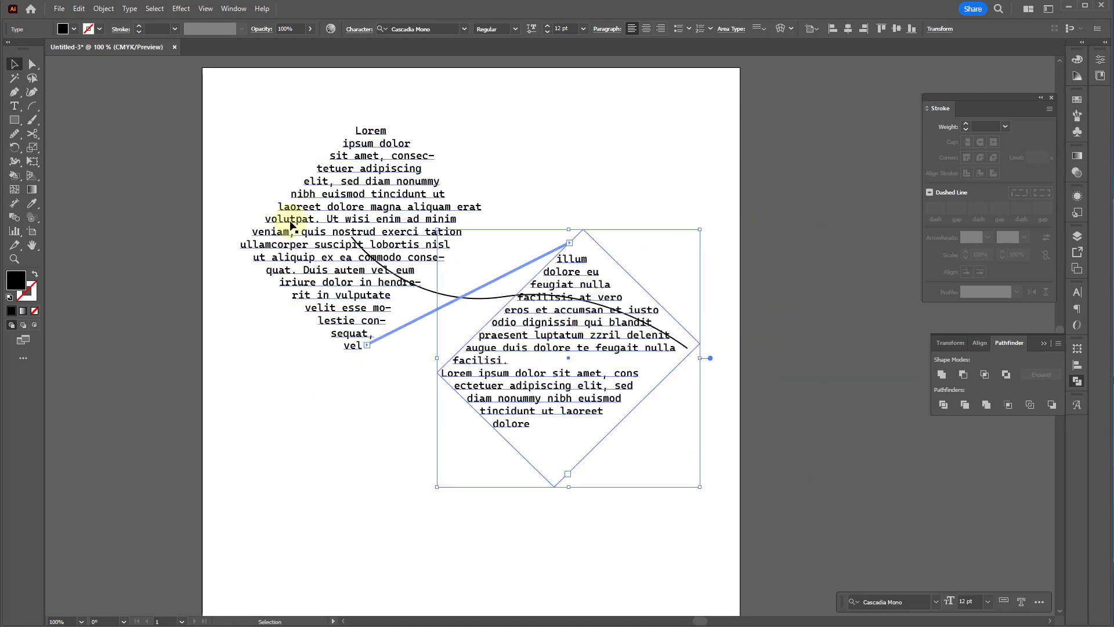
- Remove both threaded diamond text shapes from the artboard
{"action": "left_click", "coordinate": [348, 424]}
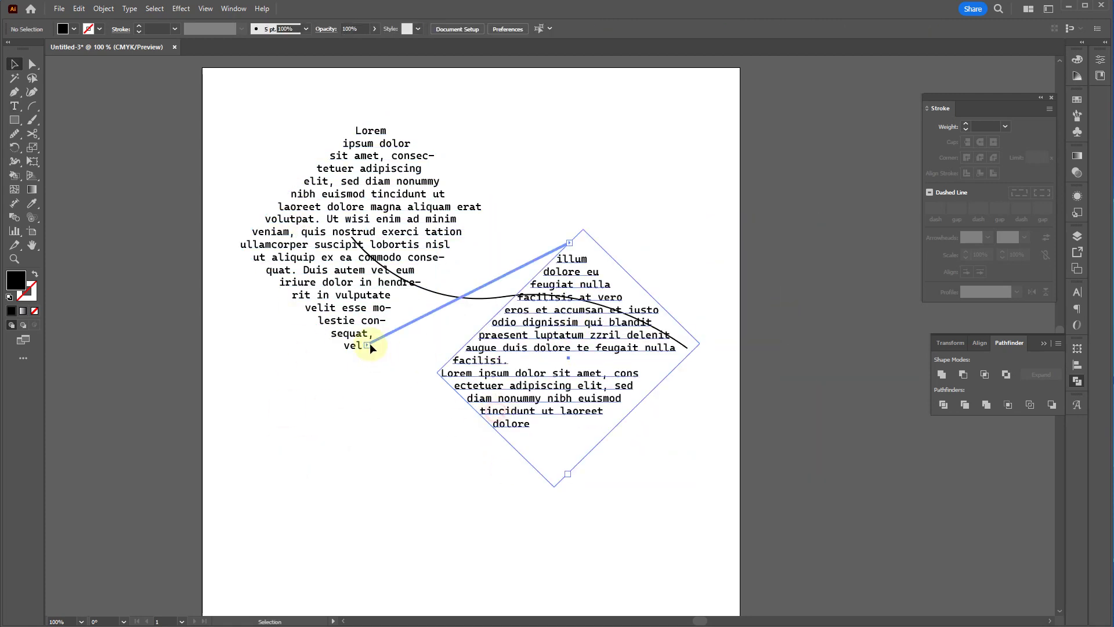
{"action": "key", "text": "ctrl+z"}
{"action": "key", "text": "ctrl+z"}
{"action": "key", "text": "ctrl+z"}
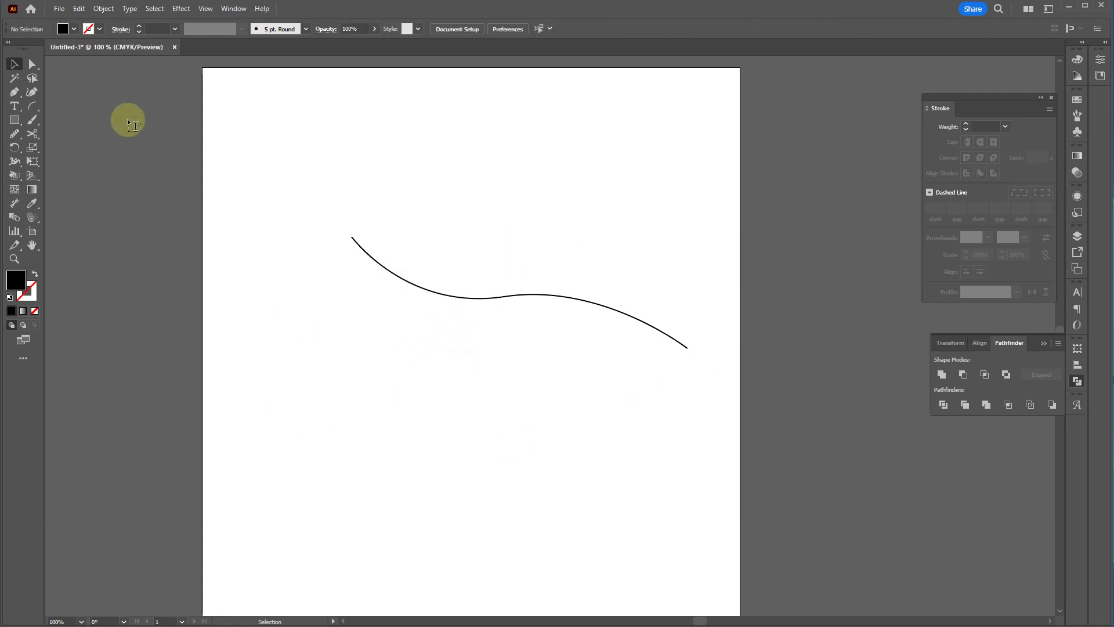
- Convert the wavy path to type on a path, with Lorem ipsum text starting near its middle
{"action": "key", "text": "t"}
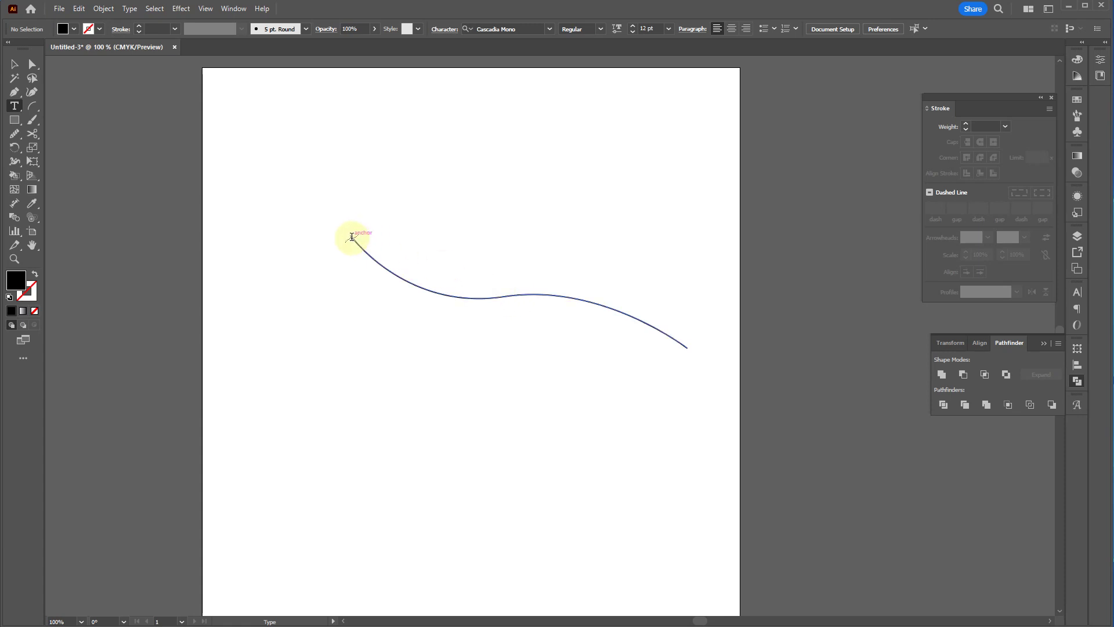
{"action": "left_click", "coordinate": [512, 294]}
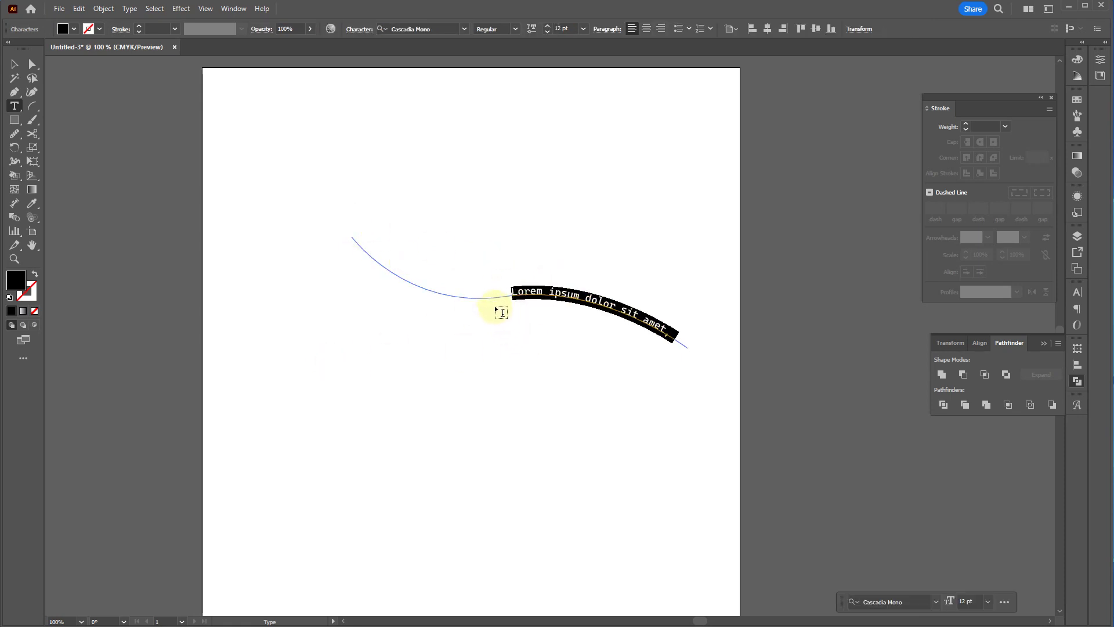
{"action": "key", "text": "Escape"}
- Shift the path text's start bracket to the path's upper-left end, and try the middle and end brackets
{"action": "mouse_move", "coordinate": [512, 290]}
{"action": "left_mouse_down"}
{"action": "mouse_move", "coordinate": [622, 311]}
{"action": "mouse_move", "coordinate": [511, 291]}
{"action": "left_mouse_up"}
{"action": "scroll", "coordinate": [512, 291], "scroll_direction": "up", "scroll_amount": 2}
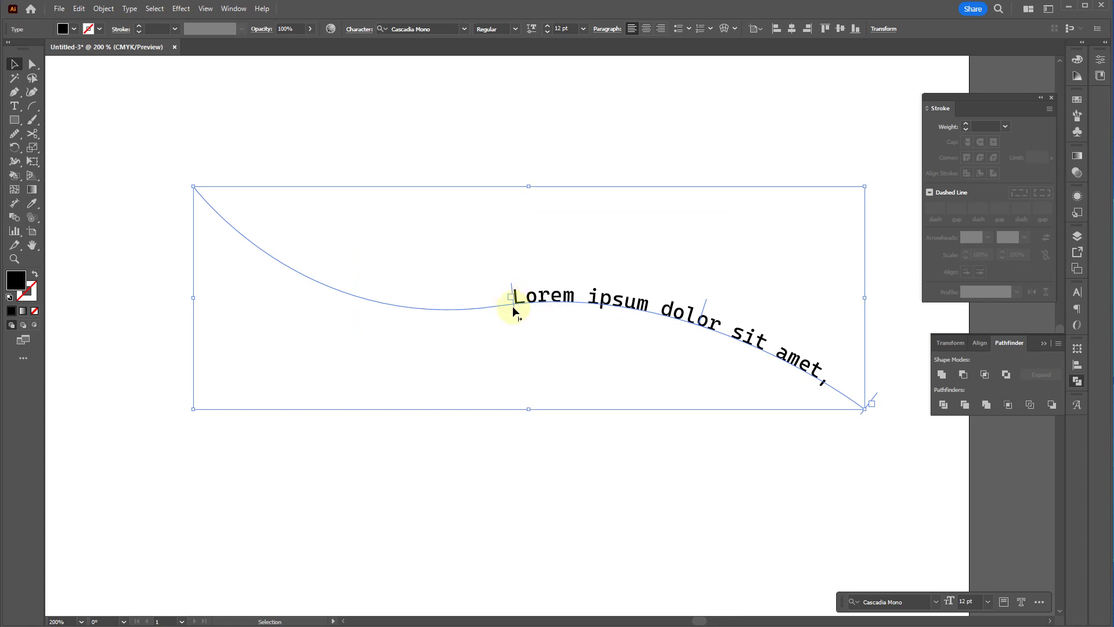
{"action": "left_click_drag", "start_coordinate": [513, 306], "coordinate": [138, 148]}
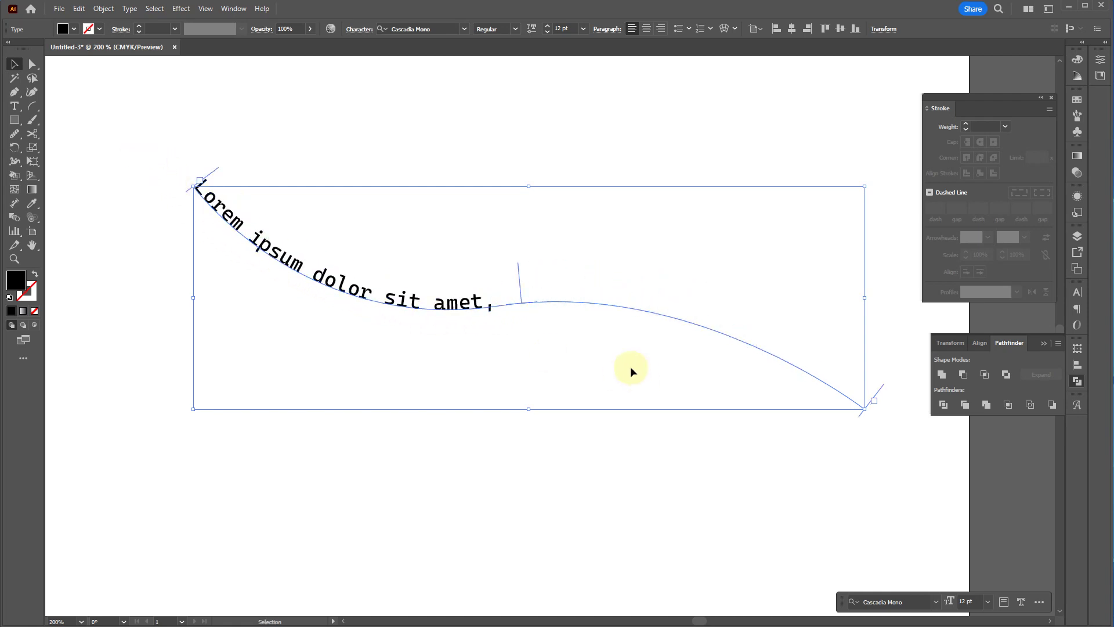
{"action": "mouse_move", "coordinate": [520, 277]}
{"action": "left_mouse_down"}
{"action": "mouse_move", "coordinate": [515, 381]}
{"action": "mouse_move", "coordinate": [518, 301]}
{"action": "mouse_move", "coordinate": [524, 365]}
{"action": "mouse_move", "coordinate": [531, 345]}
{"action": "mouse_move", "coordinate": [511, 249]}
{"action": "mouse_move", "coordinate": [518, 264]}
{"action": "left_mouse_up"}
{"action": "left_click_drag", "start_coordinate": [884, 385], "coordinate": [986, 432]}
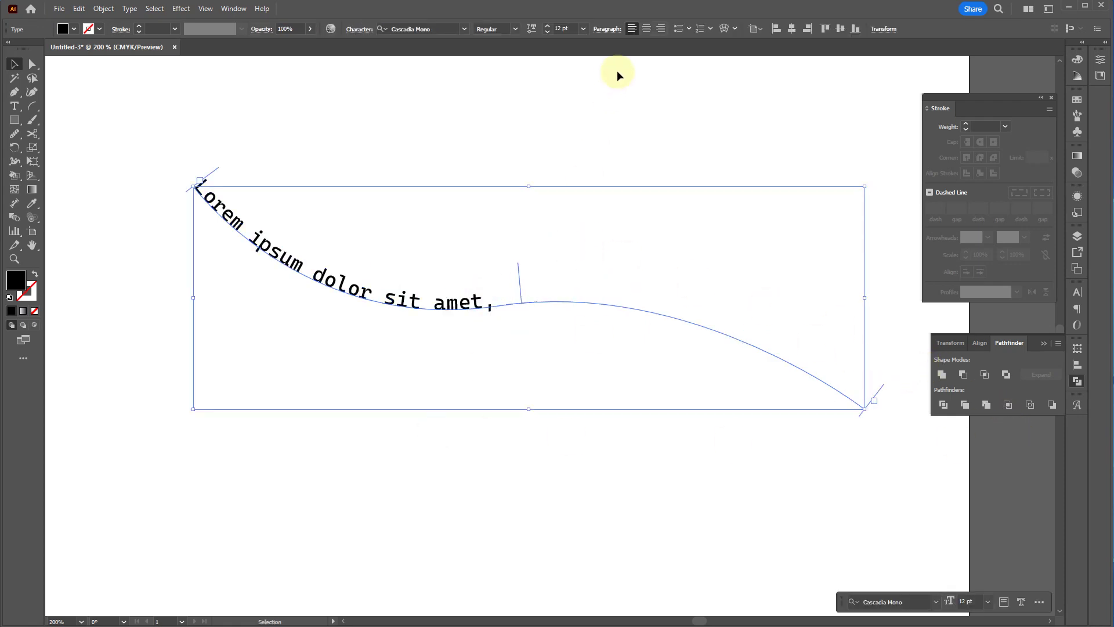
- Center-align the text on the wavy path, and delete the finished path text
{"action": "left_click", "coordinate": [645, 30]}
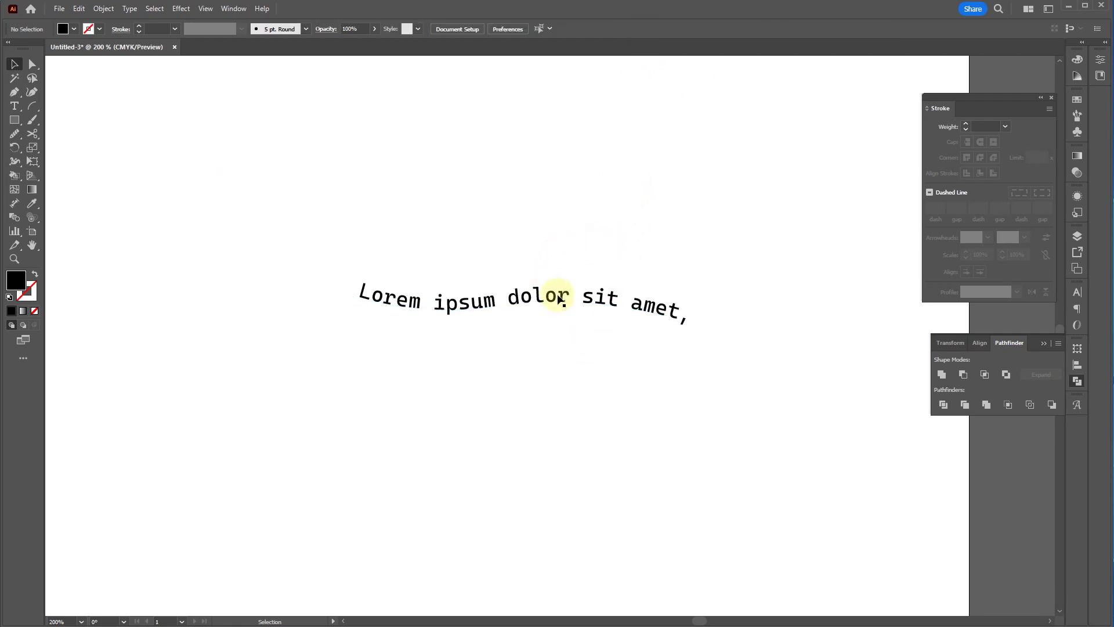
{"action": "key", "text": "t"}
{"action": "key", "text": "v"}
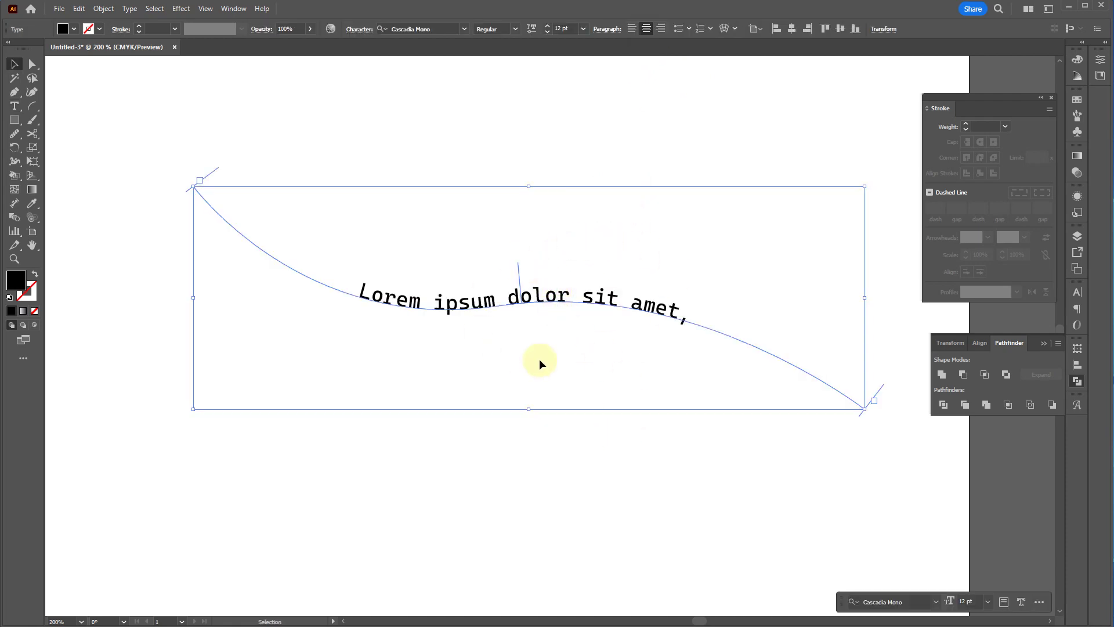
{"action": "left_click_drag", "start_coordinate": [613, 481], "coordinate": [457, 209]}
{"action": "key", "text": "Delete"}
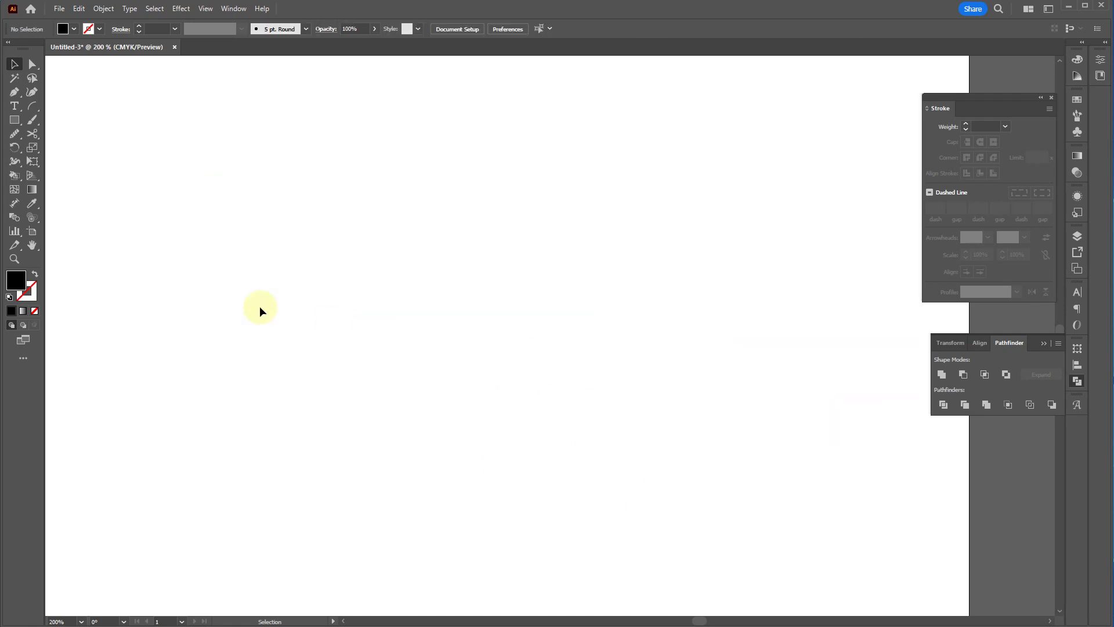
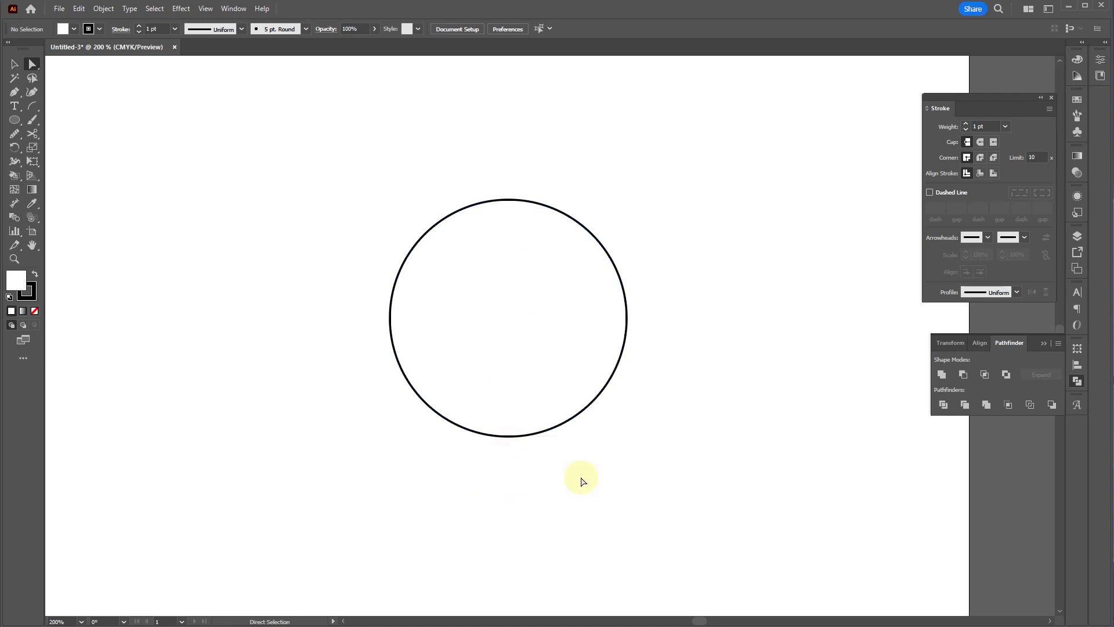
- Split the circle into upper and lower halves and move the lower half slightly down
{"action": "left_click", "coordinate": [751, 505]}
{"action": "left_click_drag", "start_coordinate": [751, 505], "coordinate": [325, 242]}
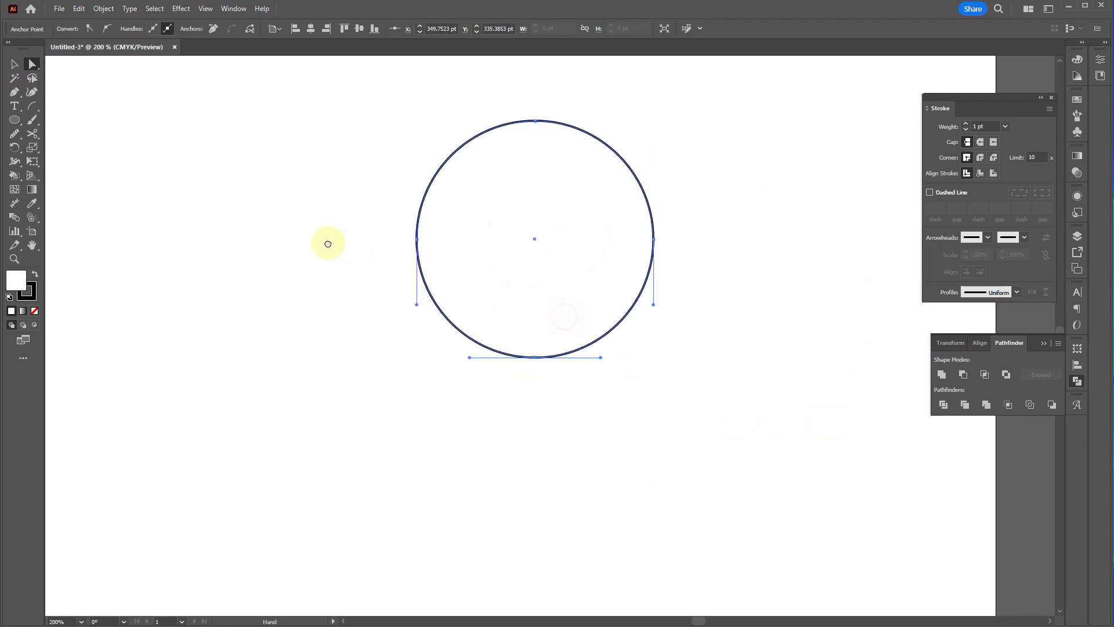
{"action": "key", "text": "ctrl+a"}
{"action": "left_click_drag", "start_coordinate": [433, 284], "coordinate": [430, 336]}
- Place Lorem ipsum type on the upper half circle's path, starting at its topmost point
{"action": "key", "text": "t"}
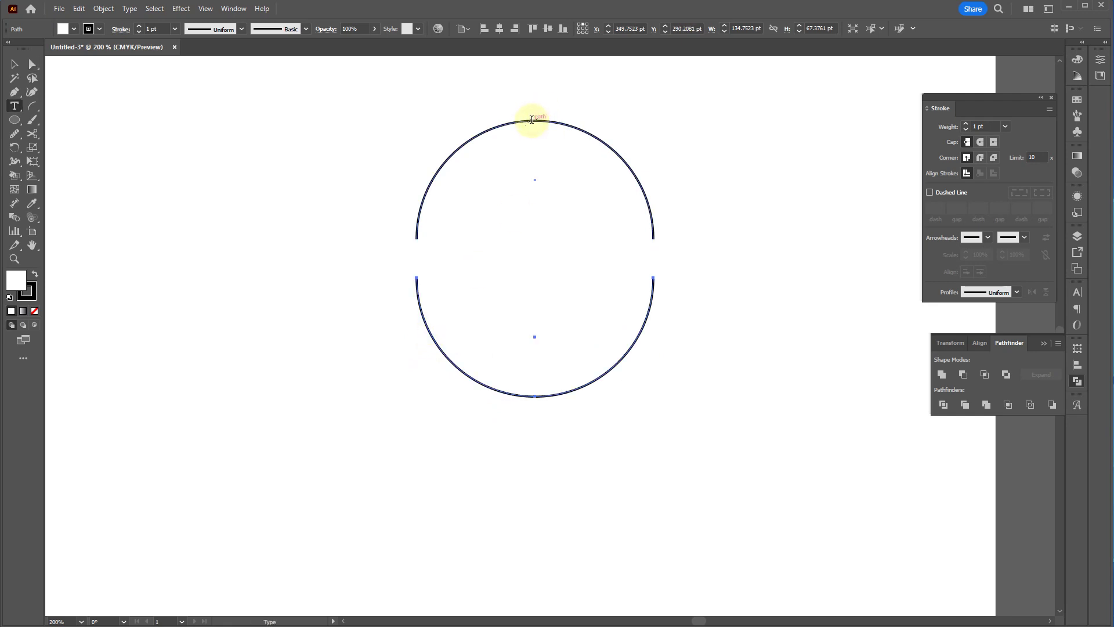
{"action": "left_click", "coordinate": [536, 118]}
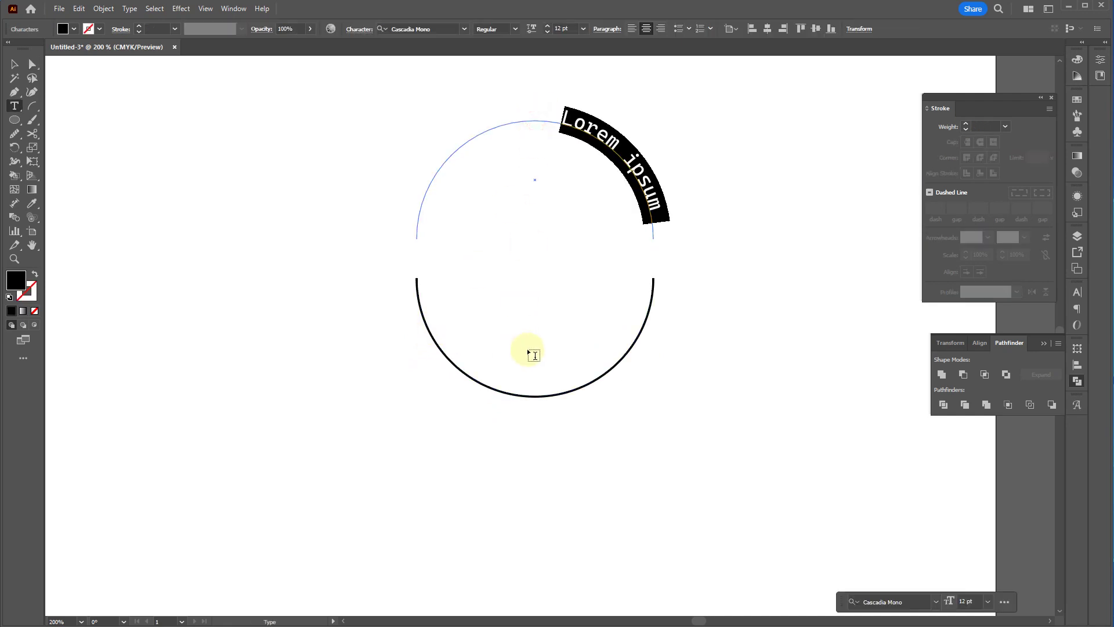
{"action": "key", "text": "Escape"}
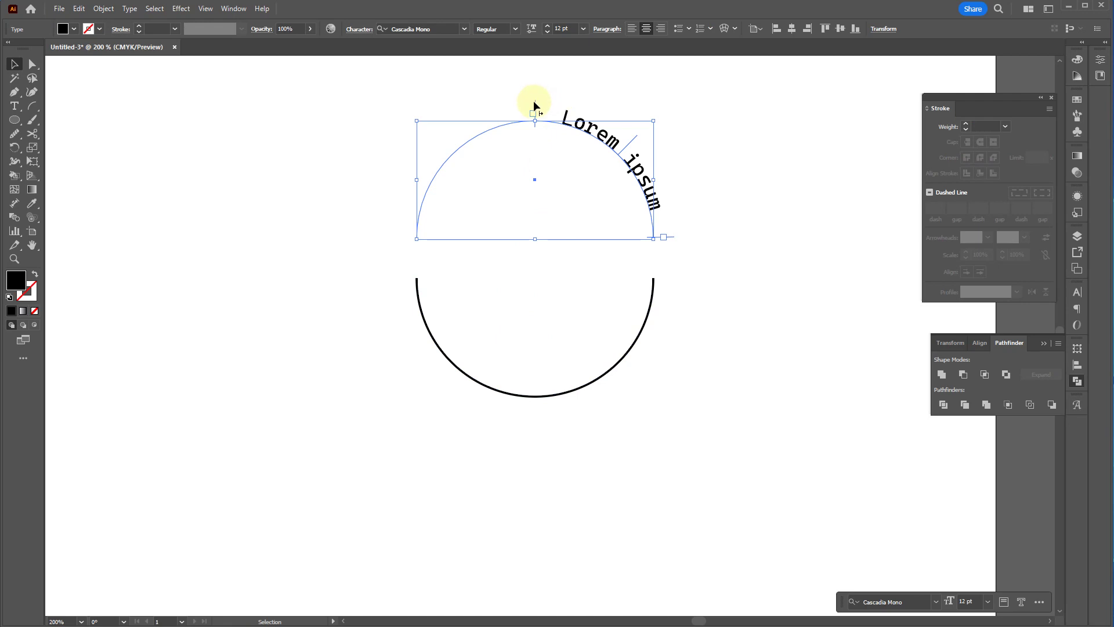
- Shift the upper text's start bracket to the half circle's left end so the text centers at the top
{"action": "left_click_drag", "start_coordinate": [536, 107], "coordinate": [331, 279]}
{"action": "left_click", "coordinate": [636, 406]}
- Place Lorem ipsum type on the lower half circle and flip it inside the curve, centered at the lowest point
{"action": "key", "text": "t"}
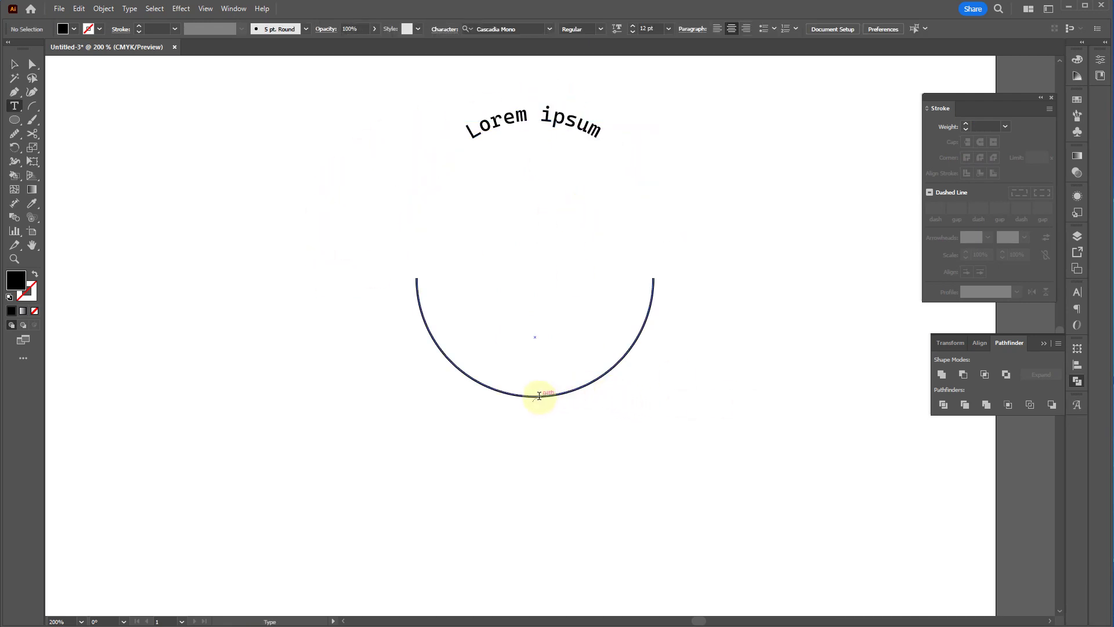
{"action": "left_click", "coordinate": [532, 396]}
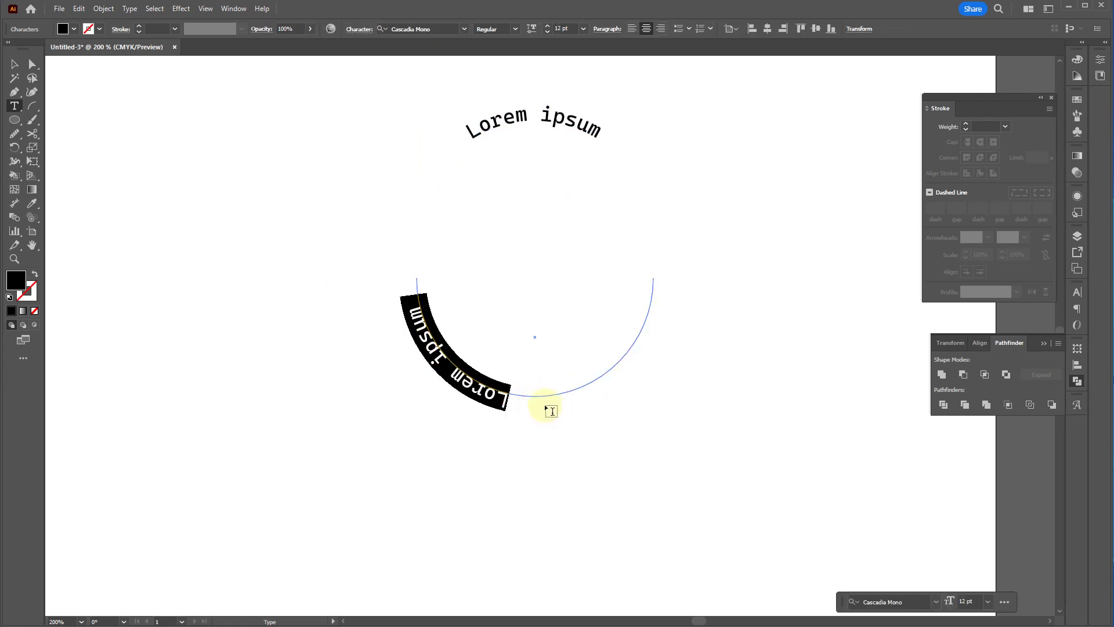
{"action": "key", "text": "BackSpace"}
{"action": "key", "text": "Escape"}
{"action": "key", "text": "ctrl+z"}
{"action": "key", "text": "Escape"}
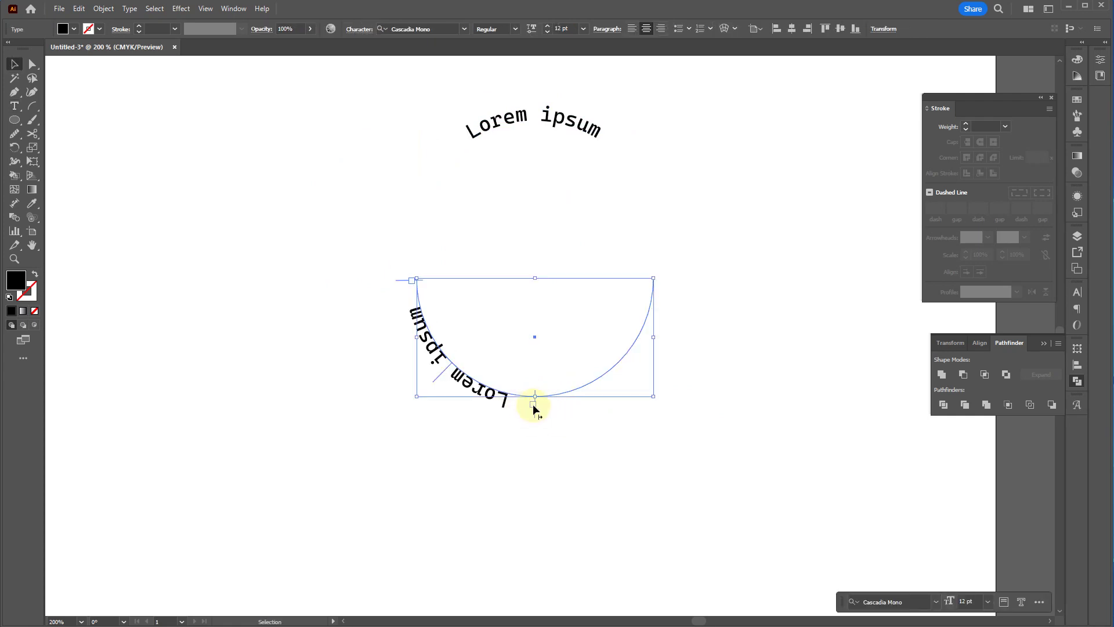
{"action": "left_click_drag", "start_coordinate": [531, 413], "coordinate": [563, 273]}
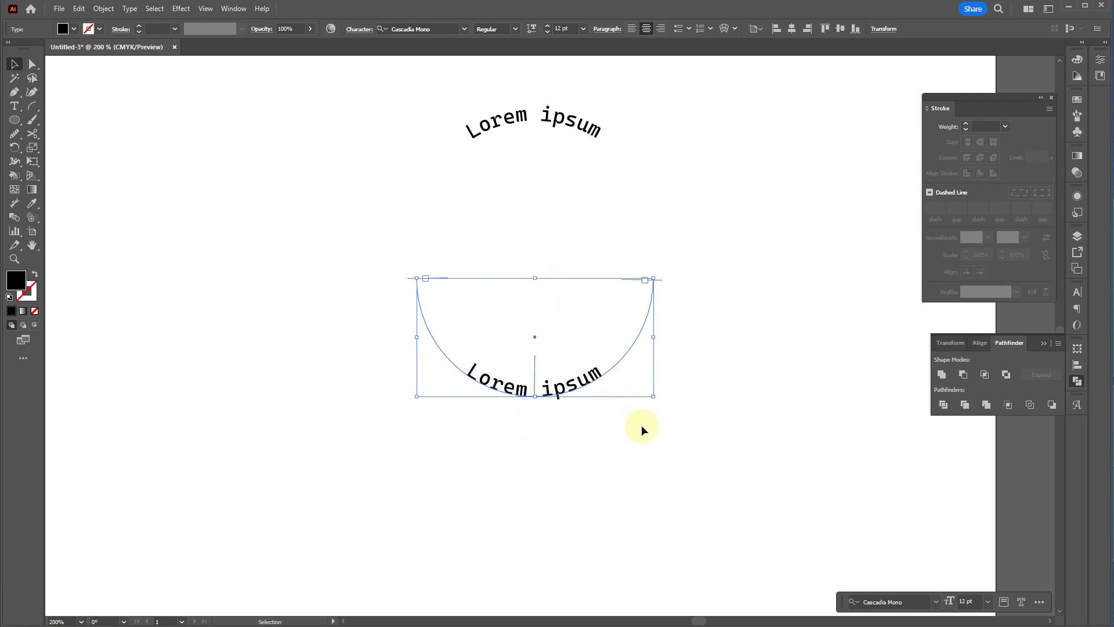
{"action": "left_click", "coordinate": [642, 426]}
- Draw a filled circle about 126 pt wide between the two texts, and move the lower text up against it
{"action": "key", "text": "l"}
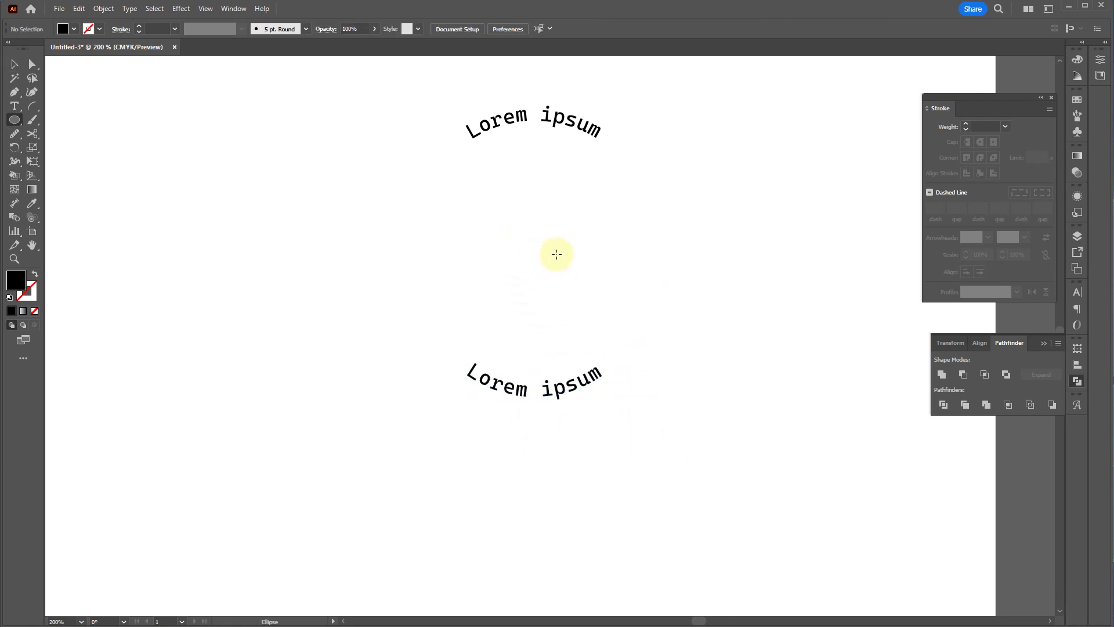
{"action": "mouse_move", "coordinate": [534, 233]}
{"action": "left_mouse_down"}
{"action": "mouse_move", "coordinate": [584, 279]}
{"action": "mouse_move", "coordinate": [646, 296]}
{"action": "left_mouse_up"}
{"action": "key", "text": "v"}
{"action": "left_click_drag", "start_coordinate": [610, 368], "coordinate": [662, 361]}
{"action": "left_click", "coordinate": [650, 531]}
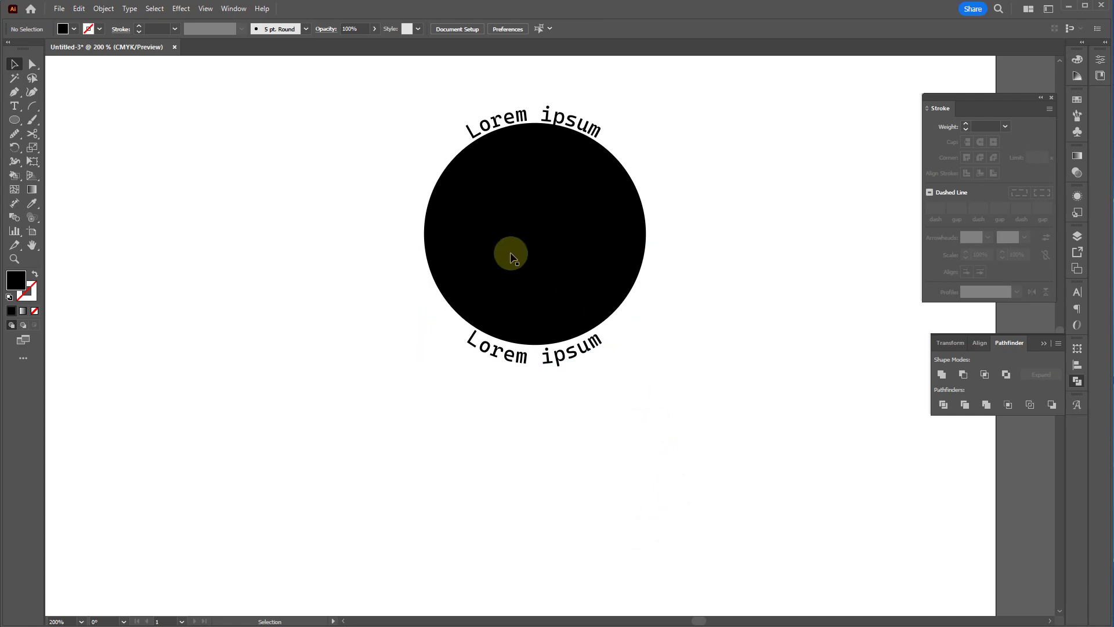
- Examine the text paths around the circle in Outline view and return to the normal preview
{"action": "left_click_drag", "start_coordinate": [796, 392], "coordinate": [375, 108]}
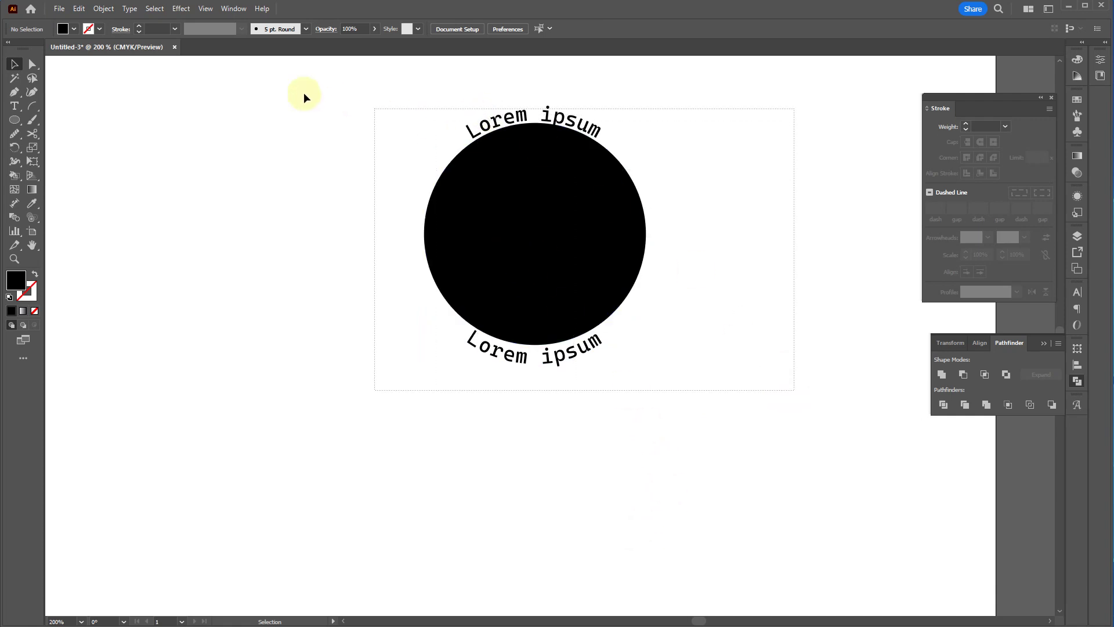
{"action": "left_click", "coordinate": [272, 232]}
{"action": "key", "text": "ctrl+y"}
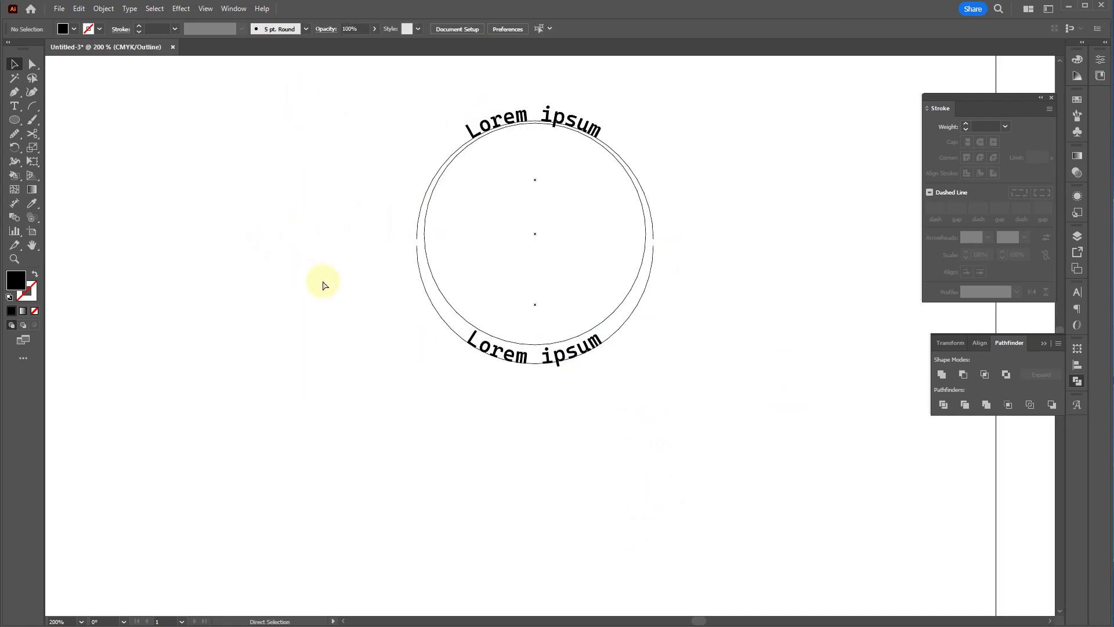
{"action": "key", "text": "ctrl+y"}
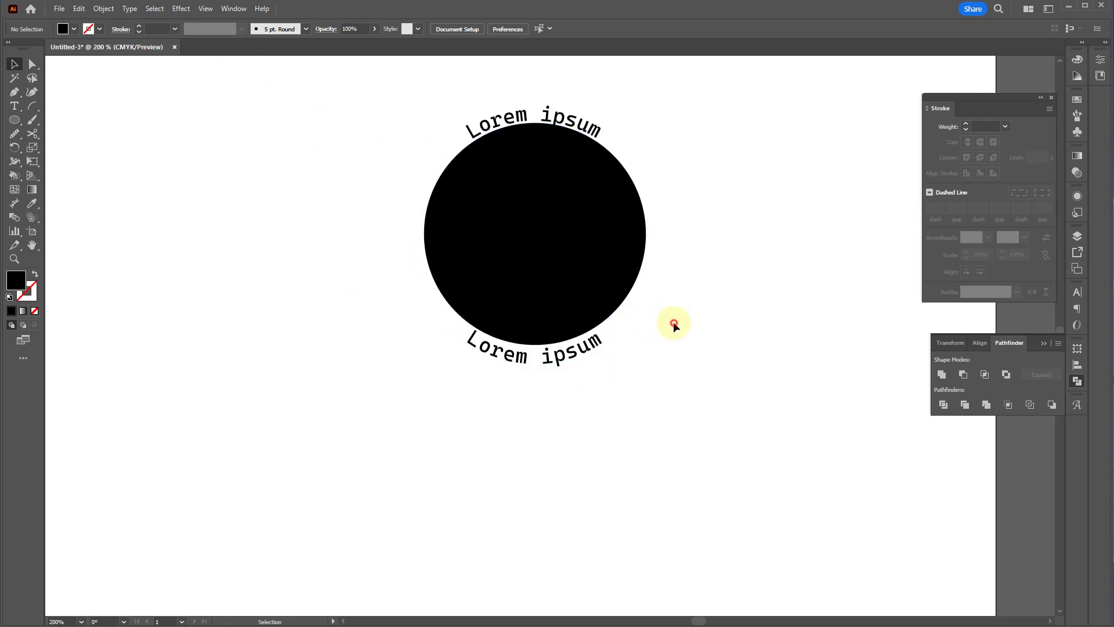
- Apply the default white fill and 1 pt black stroke to the circle
{"action": "left_click", "coordinate": [541, 256]}
{"action": "key", "text": "d"}
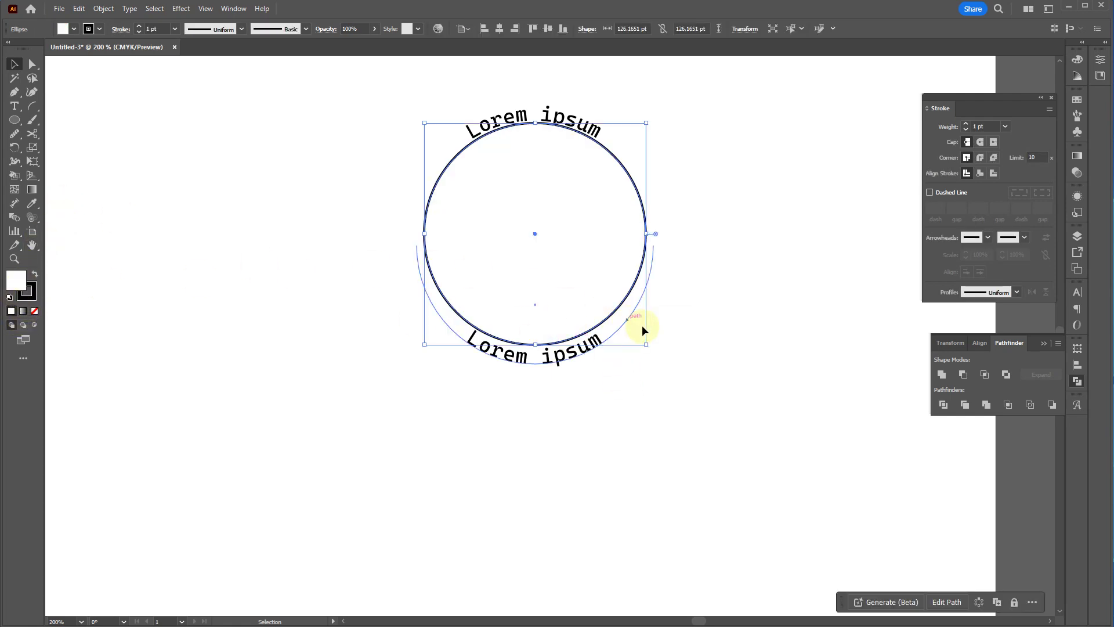
{"action": "left_click", "coordinate": [402, 305]}
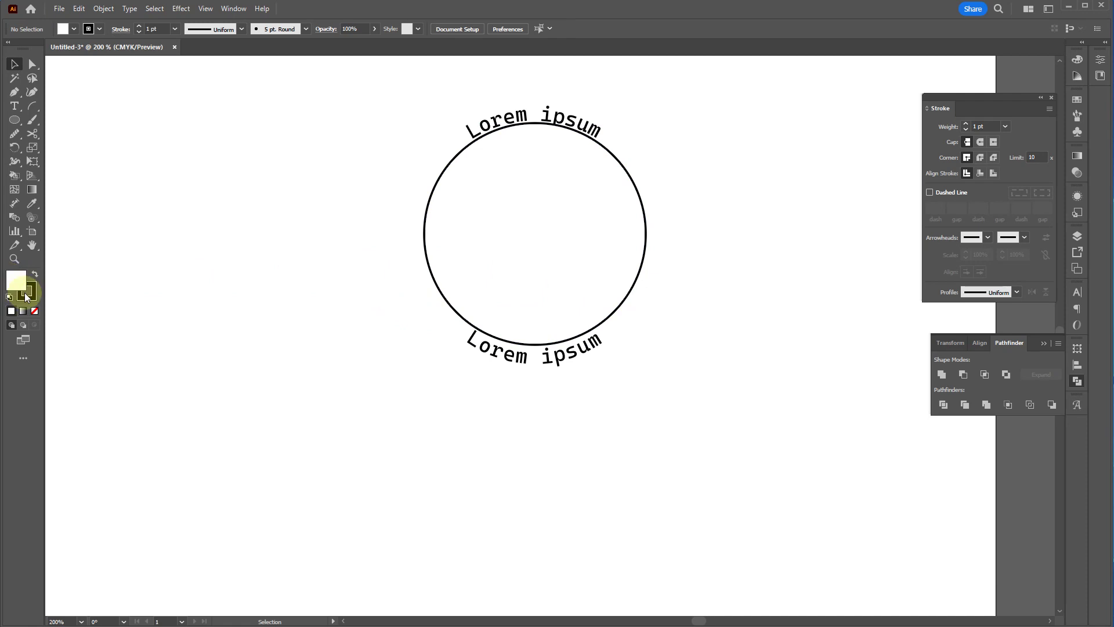
- Delete the circle together with both curved texts
{"action": "left_click", "coordinate": [607, 397]}
{"action": "left_click_drag", "start_coordinate": [700, 408], "coordinate": [380, 99]}
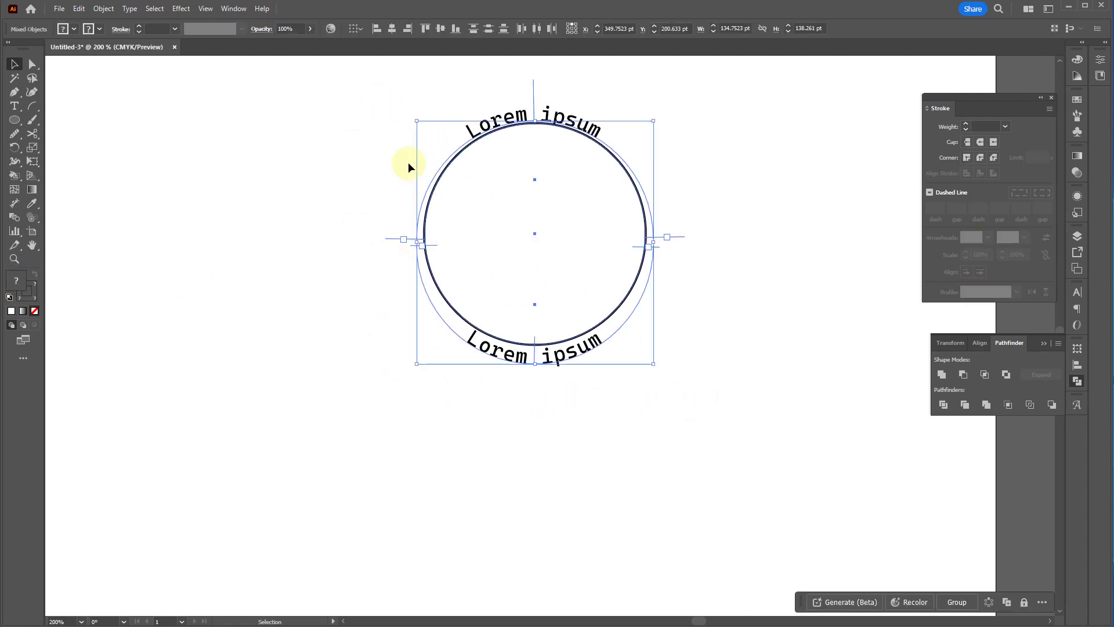
{"action": "key", "text": "Delete"}
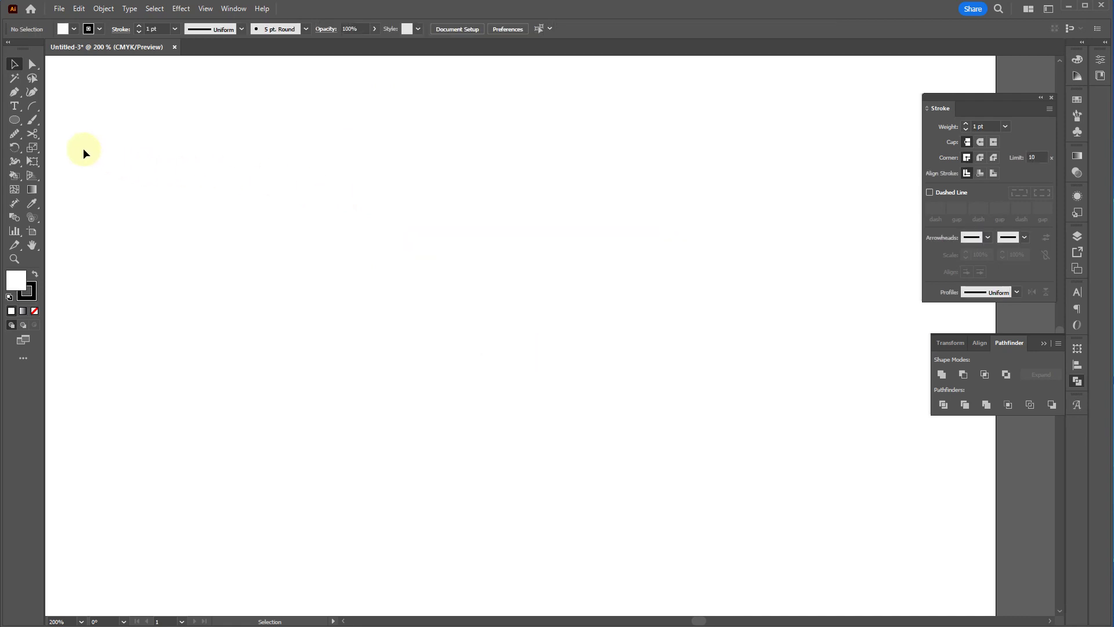
- Paint two freehand scribbles across the artboard with the Paintbrush tool
{"action": "left_click", "coordinate": [33, 124]}
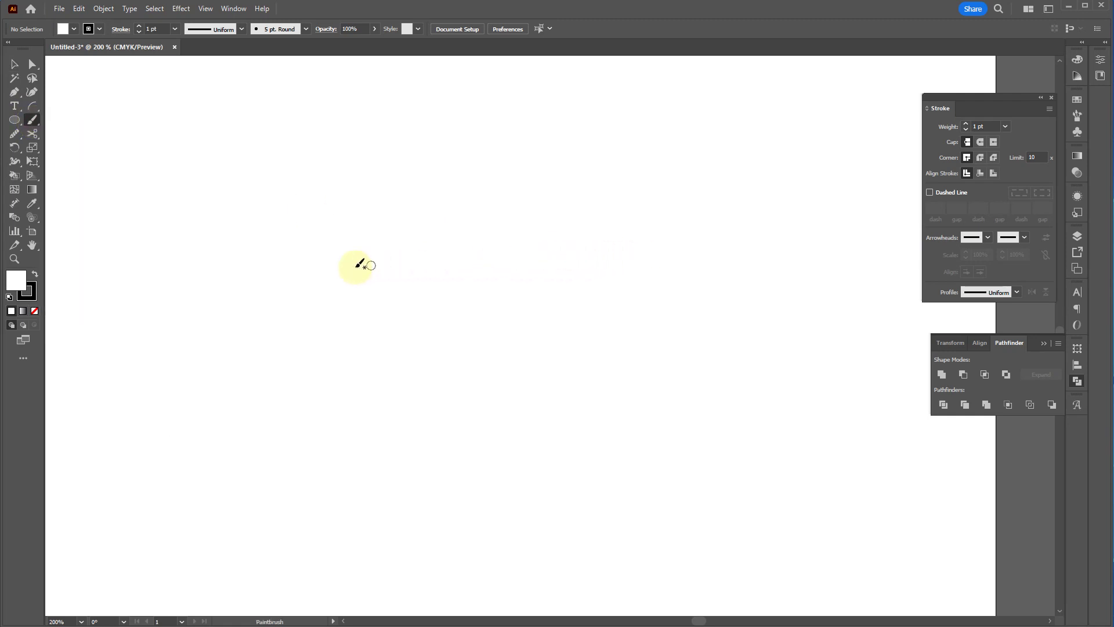
{"action": "mouse_move", "coordinate": [341, 251]}
{"action": "left_mouse_down"}
{"action": "mouse_move", "coordinate": [461, 198]}
{"action": "mouse_move", "coordinate": [361, 242]}
{"action": "mouse_move", "coordinate": [272, 338]}
{"action": "mouse_move", "coordinate": [416, 353]}
{"action": "mouse_move", "coordinate": [484, 392]}
{"action": "mouse_move", "coordinate": [514, 467]}
{"action": "mouse_move", "coordinate": [757, 517]}
{"action": "left_mouse_up"}
{"action": "mouse_move", "coordinate": [783, 376]}
{"action": "left_mouse_down"}
{"action": "mouse_move", "coordinate": [580, 129]}
{"action": "mouse_move", "coordinate": [606, 374]}
{"action": "mouse_move", "coordinate": [798, 195]}
{"action": "left_mouse_up"}
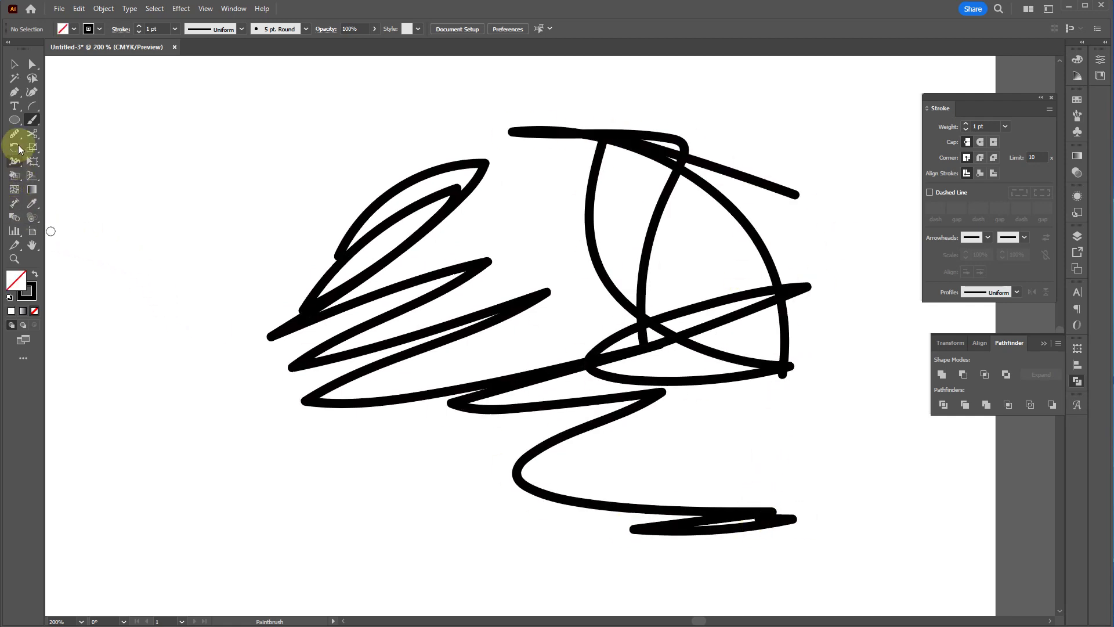
- Draw thin freehand zigzag lines over the brush strokes with the Pencil tool
{"action": "left_click", "coordinate": [16, 135]}
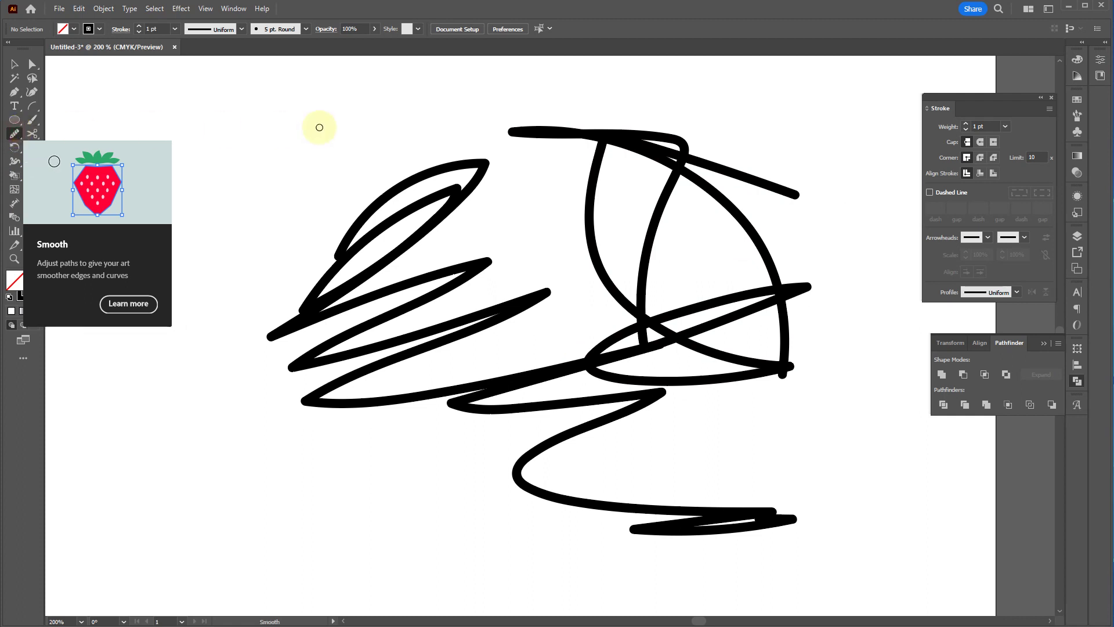
{"action": "left_click", "coordinate": [12, 139]}
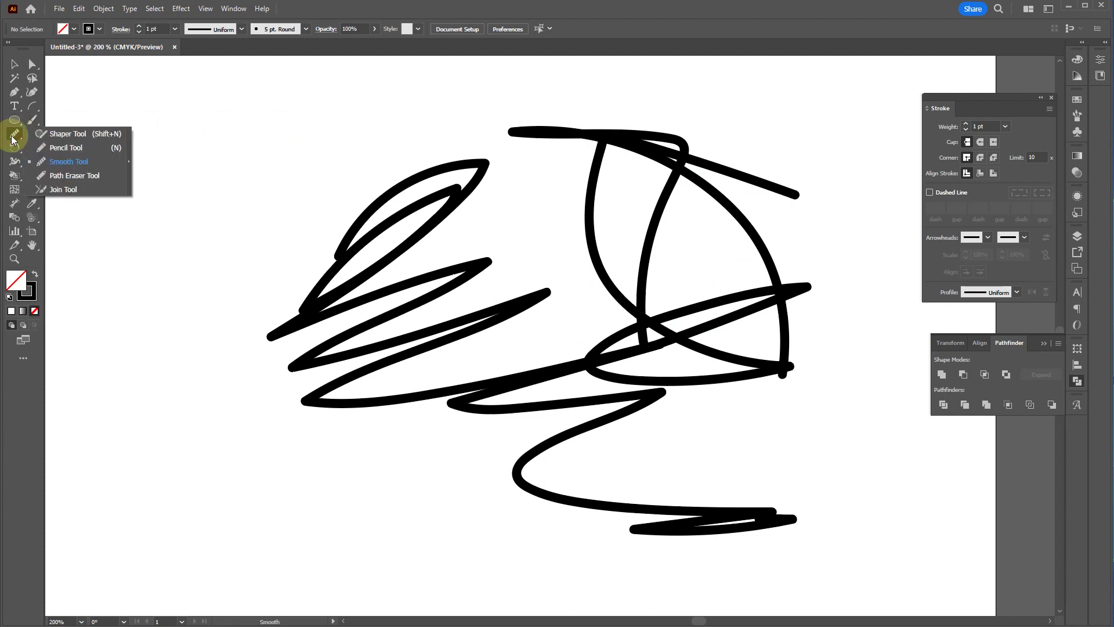
{"action": "left_click", "coordinate": [75, 148]}
{"action": "mouse_move", "coordinate": [232, 145]}
{"action": "left_mouse_down"}
{"action": "mouse_move", "coordinate": [314, 108]}
{"action": "mouse_move", "coordinate": [446, 144]}
{"action": "mouse_move", "coordinate": [574, 122]}
{"action": "mouse_move", "coordinate": [547, 239]}
{"action": "mouse_move", "coordinate": [616, 288]}
{"action": "mouse_move", "coordinate": [793, 311]}
{"action": "mouse_move", "coordinate": [686, 394]}
{"action": "left_mouse_up"}
{"action": "mouse_move", "coordinate": [565, 293]}
{"action": "left_mouse_down"}
{"action": "mouse_move", "coordinate": [510, 239]}
{"action": "mouse_move", "coordinate": [226, 250]}
{"action": "mouse_move", "coordinate": [136, 289]}
{"action": "left_mouse_up"}
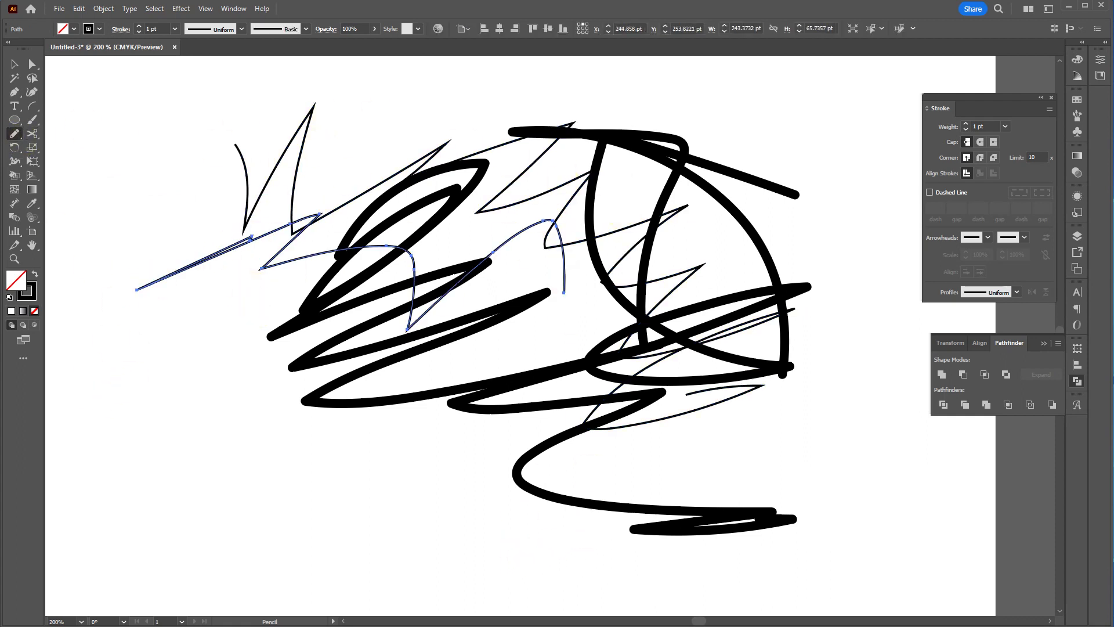
- Select all the brush and pencil strokes and delete them
{"action": "left_click", "coordinate": [16, 135]}
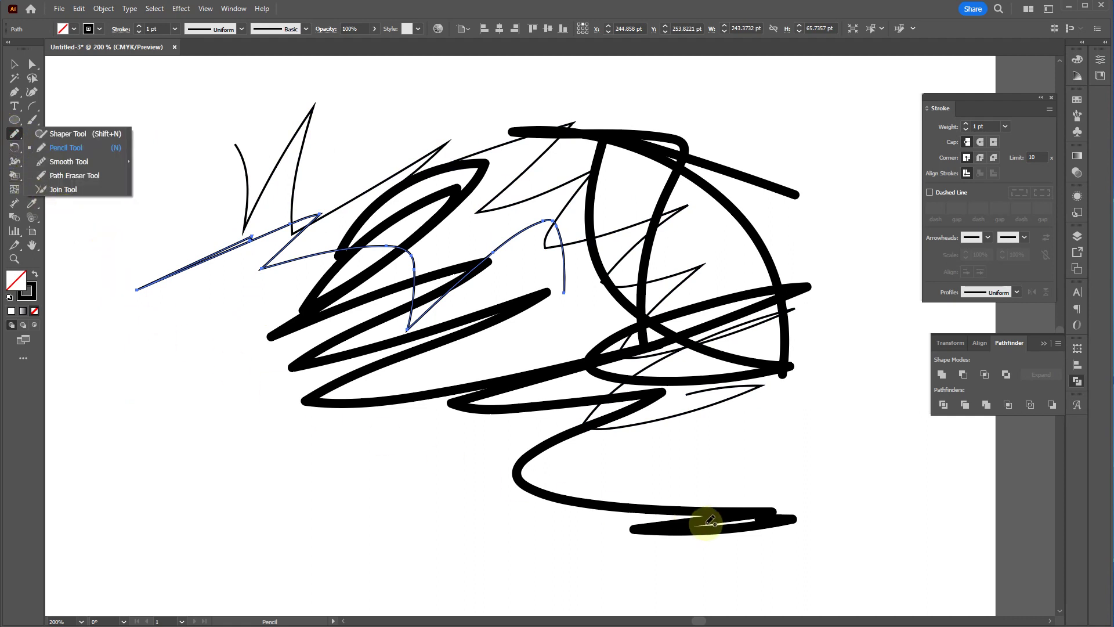
{"action": "key", "text": "v"}
{"action": "mouse_move", "coordinate": [819, 547]}
{"action": "left_mouse_down"}
{"action": "mouse_move", "coordinate": [314, 111]}
{"action": "mouse_move", "coordinate": [285, 117]}
{"action": "left_mouse_up"}
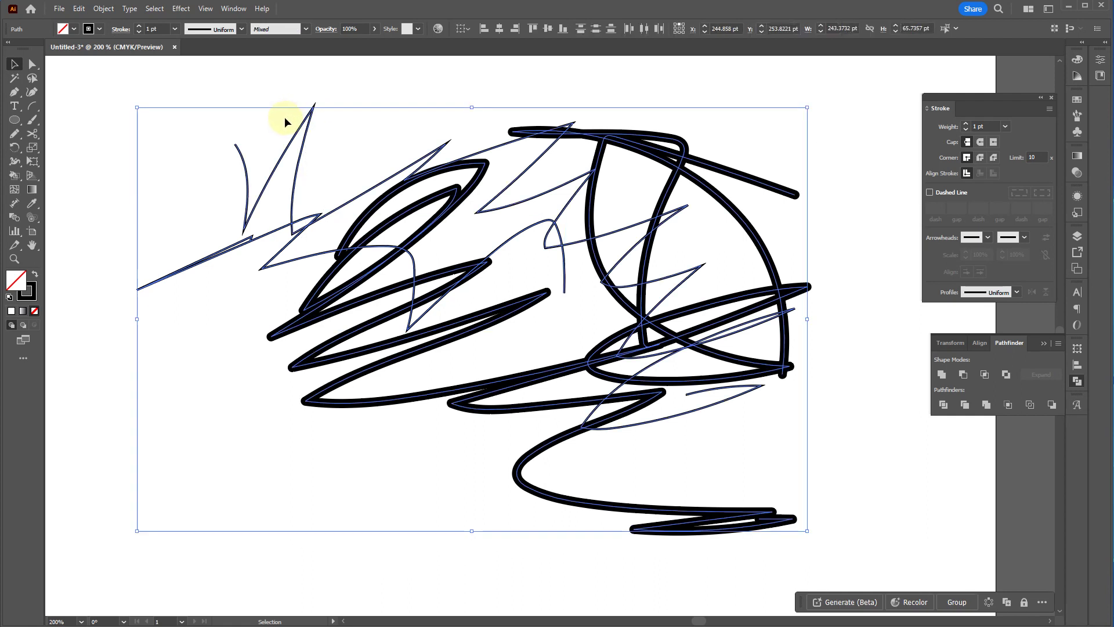
{"action": "key", "text": "Delete"}
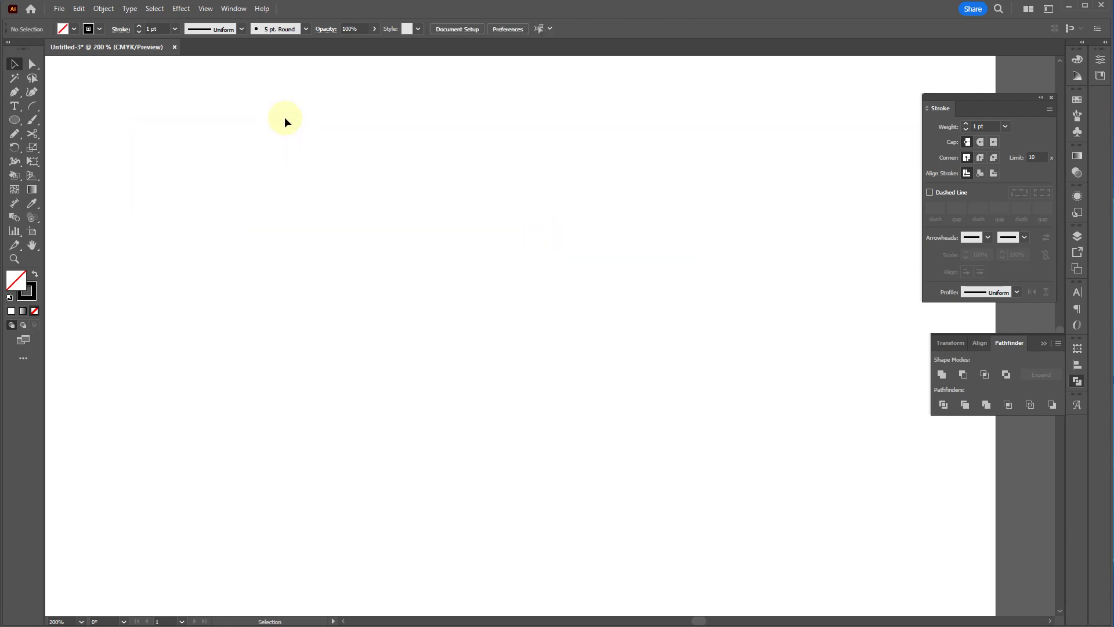
- Draw a ten-sided polygon about 103 by 98 pt, trying different numbers of sides while drawing
{"action": "left_click", "coordinate": [16, 121]}
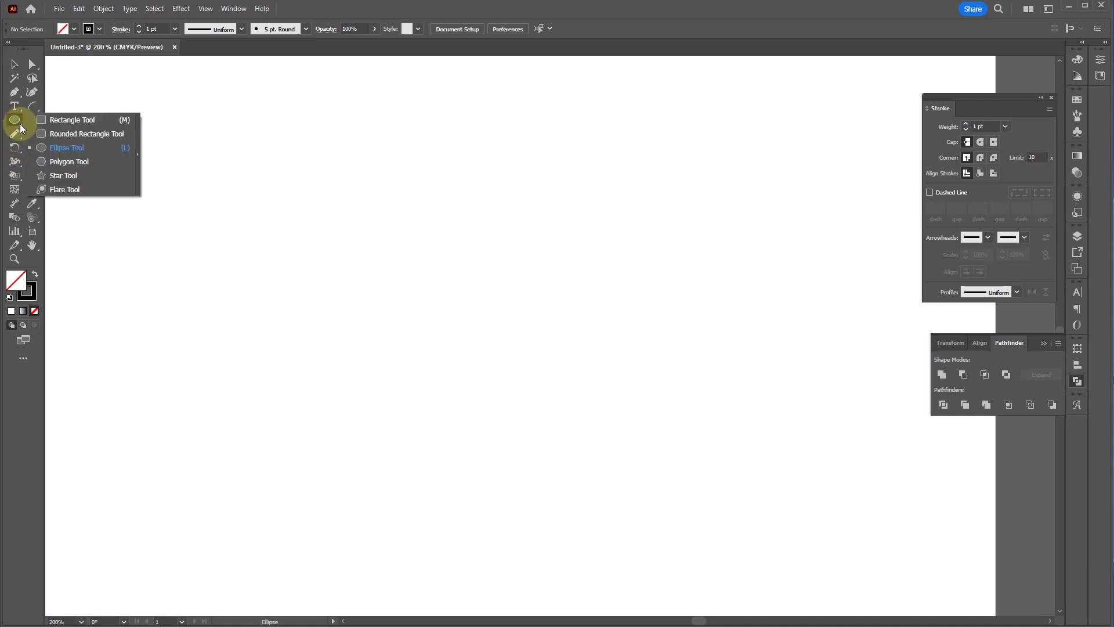
{"action": "left_click", "coordinate": [62, 162]}
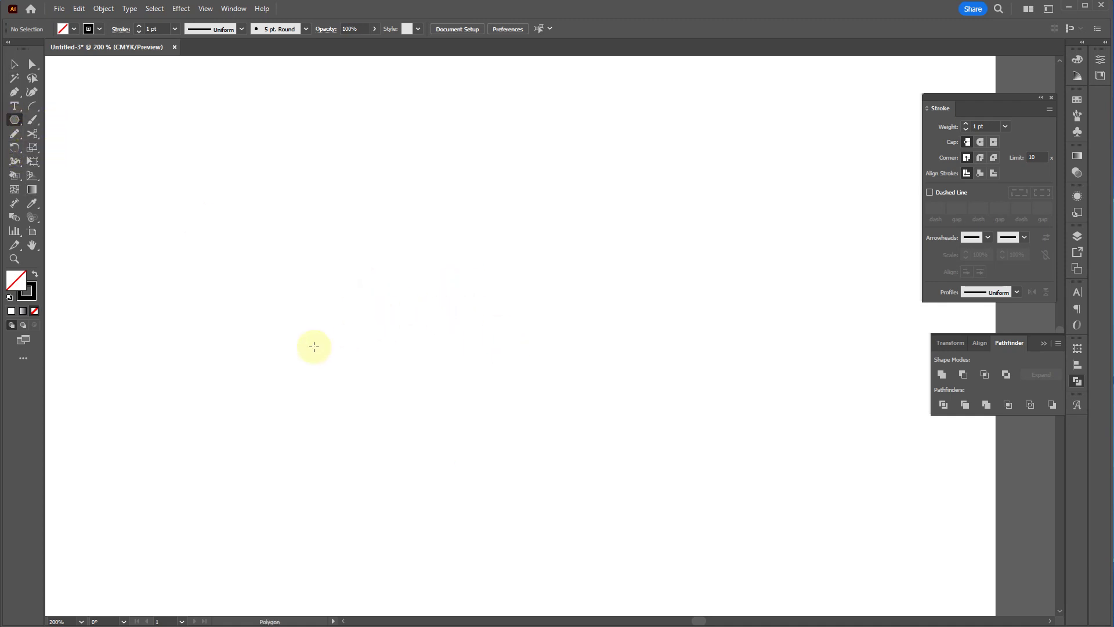
{"action": "left_click_drag", "start_coordinate": [285, 322], "coordinate": [266, 236]}
{"action": "key", "text": "Up"}
{"action": "key", "text": "Up"}
{"action": "key", "text": "Up"}
{"action": "key", "text": "Down"}
{"action": "key", "text": "Down"}
{"action": "key", "text": "Down"}
{"action": "key", "text": "Down"}
{"action": "key", "text": "Up"}
{"action": "key", "text": "Up"}
{"action": "key", "text": "Up"}
{"action": "key", "text": "Up"}
{"action": "key", "text": "Up"}
{"action": "key", "text": "Up"}
- Draw a seven-pointed star about 154 by 151 pt beside the polygon
{"action": "left_click_drag", "start_coordinate": [14, 120], "coordinate": [49, 175]}
{"action": "mouse_move", "coordinate": [590, 321]}
{"action": "left_mouse_down"}
{"action": "mouse_move", "coordinate": [577, 232]}
{"action": "mouse_move", "coordinate": [590, 219]}
{"action": "mouse_move", "coordinate": [585, 296]}
{"action": "mouse_move", "coordinate": [614, 106]}
{"action": "mouse_move", "coordinate": [803, 415]}
{"action": "mouse_move", "coordinate": [567, 211]}
{"action": "mouse_move", "coordinate": [482, 412]}
{"action": "left_mouse_up"}
{"action": "key", "text": "Up"}
{"action": "key", "text": "Up"}
{"action": "key", "text": "Up"}
{"action": "key", "text": "Up"}
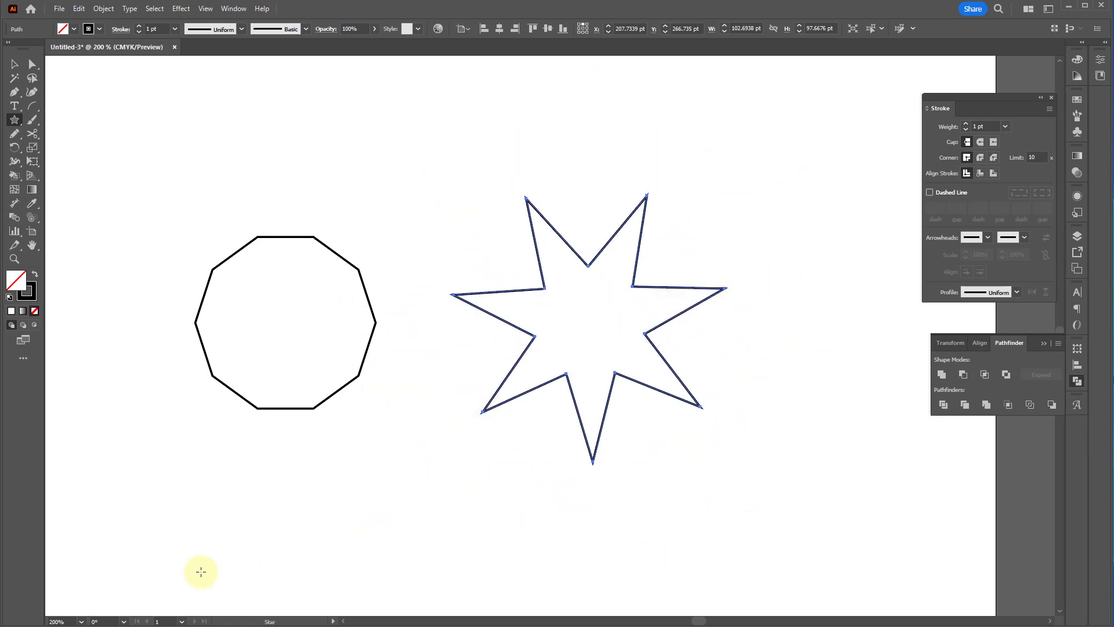
- Give the star a white fill and rotate it by its bounding box until the box is nearly upright
{"action": "key", "text": "v"}
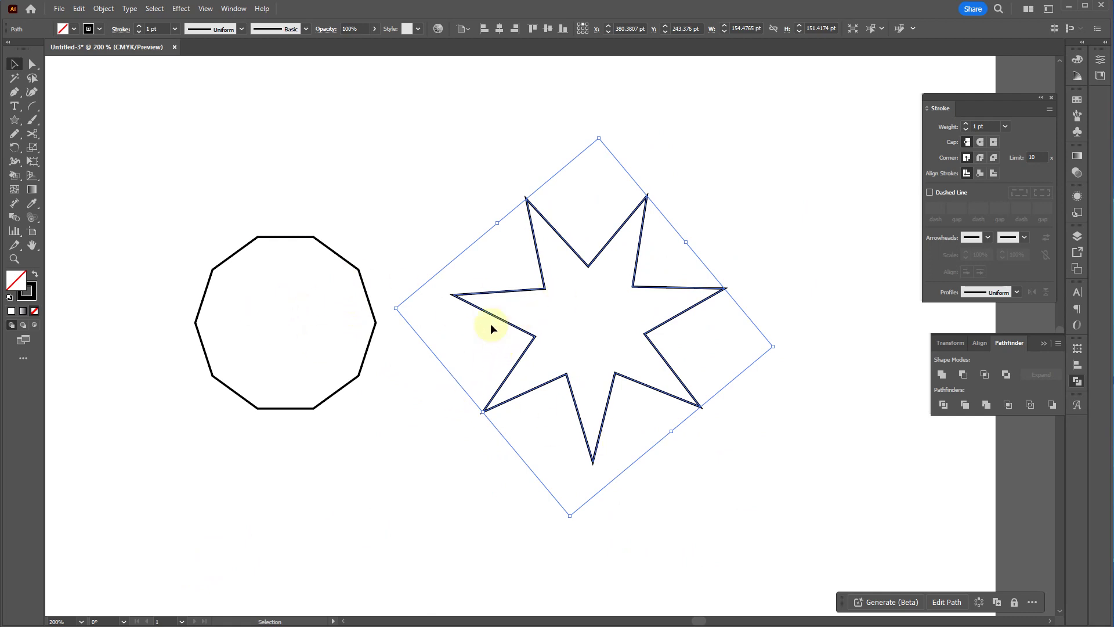
{"action": "left_click_drag", "start_coordinate": [726, 497], "coordinate": [278, 273]}
{"action": "left_click", "coordinate": [376, 204]}
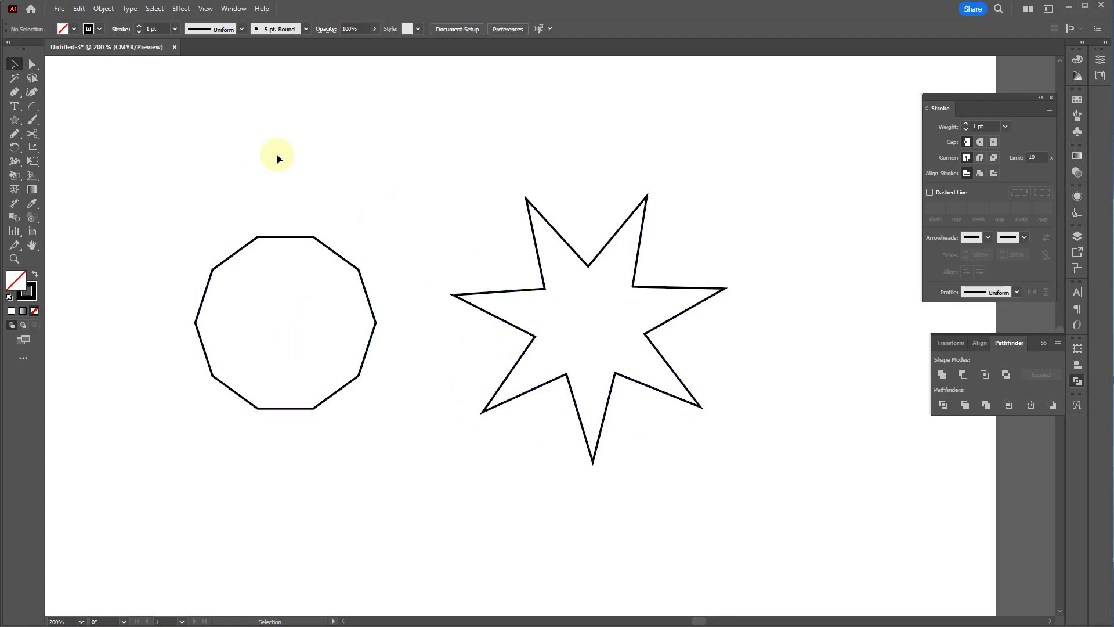
{"action": "left_click", "coordinate": [625, 380]}
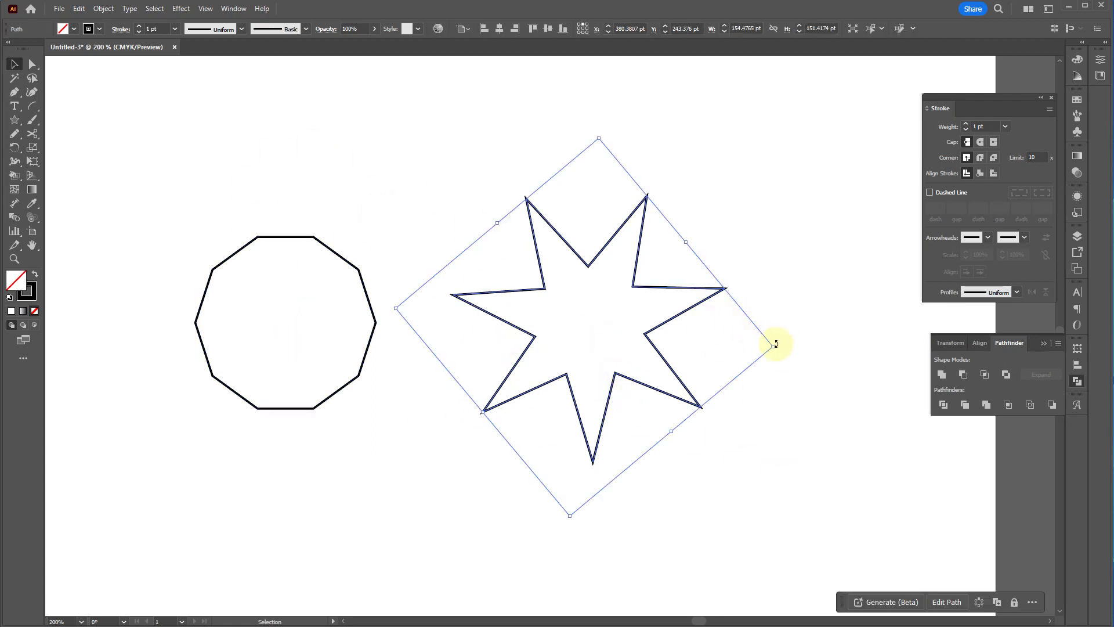
{"action": "left_click", "coordinate": [580, 251]}
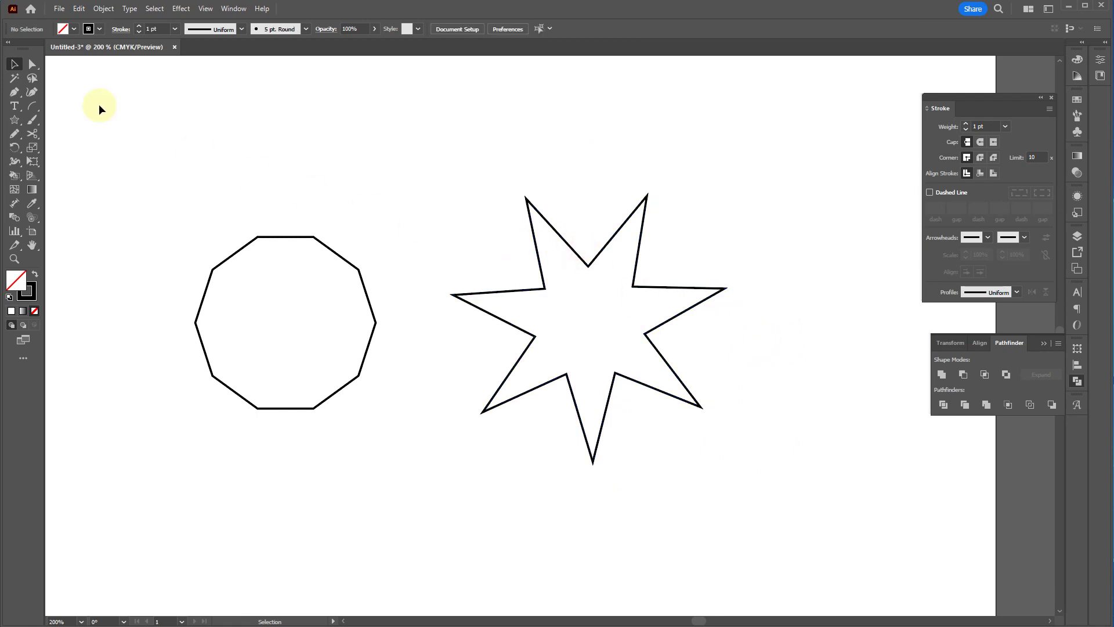
{"action": "left_click", "coordinate": [674, 319]}
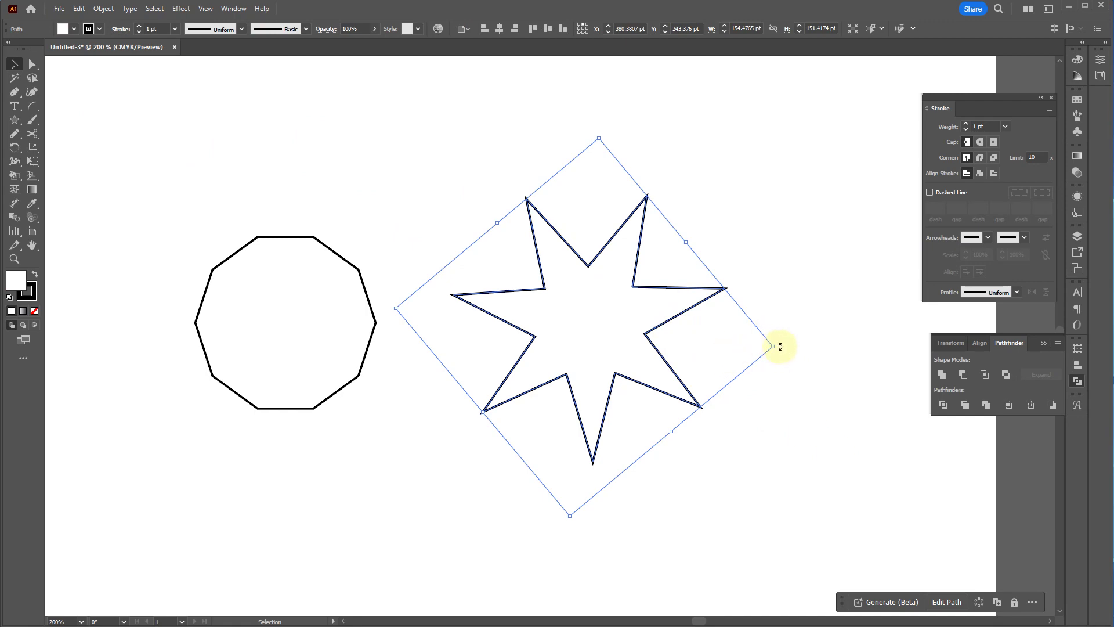
{"action": "left_click_drag", "start_coordinate": [780, 347], "coordinate": [604, 348]}
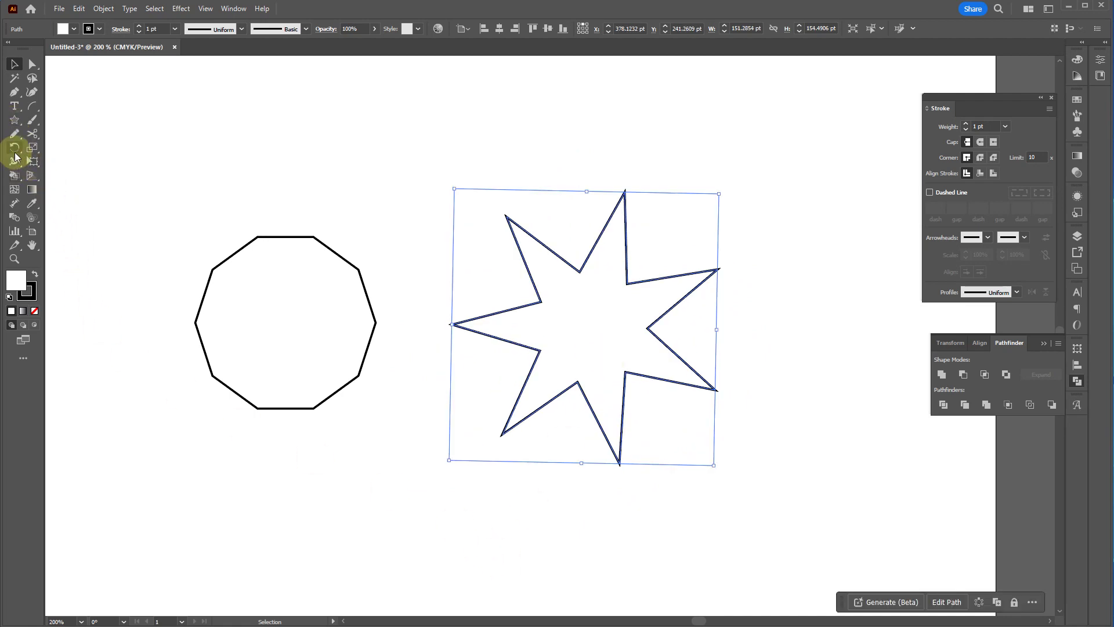
- Rotate the star with the Rotate tool around its center and several other pivot points, the last at its lower-left tip
{"action": "key", "text": "r"}
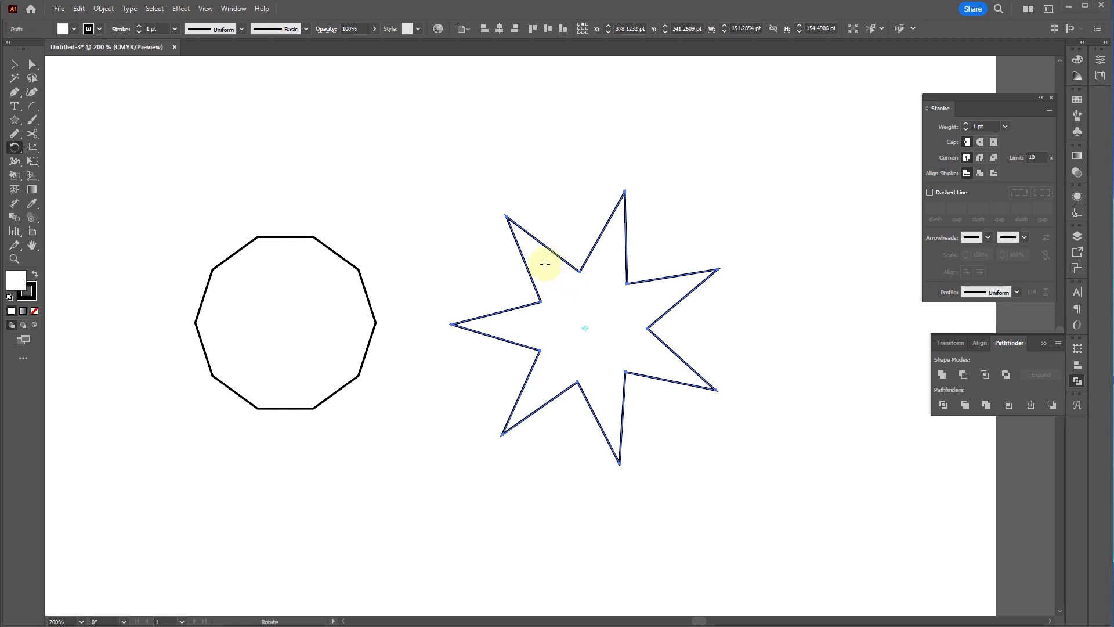
{"action": "left_click_drag", "start_coordinate": [609, 352], "coordinate": [690, 335]}
{"action": "left_click", "coordinate": [641, 172]}
{"action": "left_click", "coordinate": [691, 352]}
{"action": "left_click_drag", "start_coordinate": [635, 280], "coordinate": [580, 455]}
{"action": "left_click_drag", "start_coordinate": [667, 332], "coordinate": [497, 368]}
{"action": "left_click", "coordinate": [528, 333]}
{"action": "left_click_drag", "start_coordinate": [581, 318], "coordinate": [480, 373]}
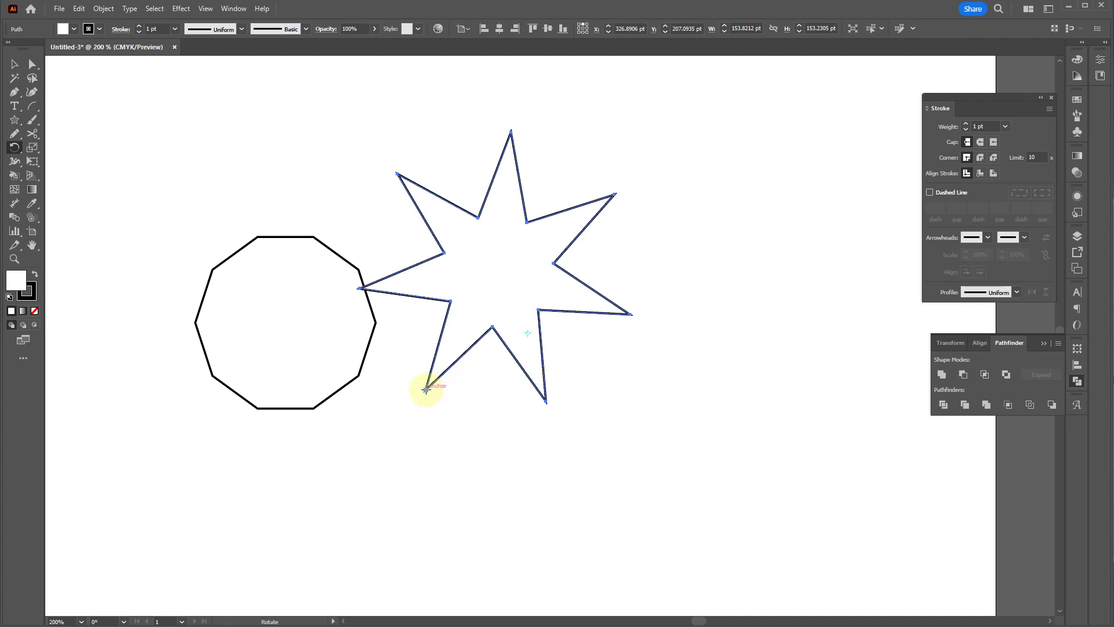
{"action": "left_click_drag", "start_coordinate": [521, 308], "coordinate": [473, 288]}
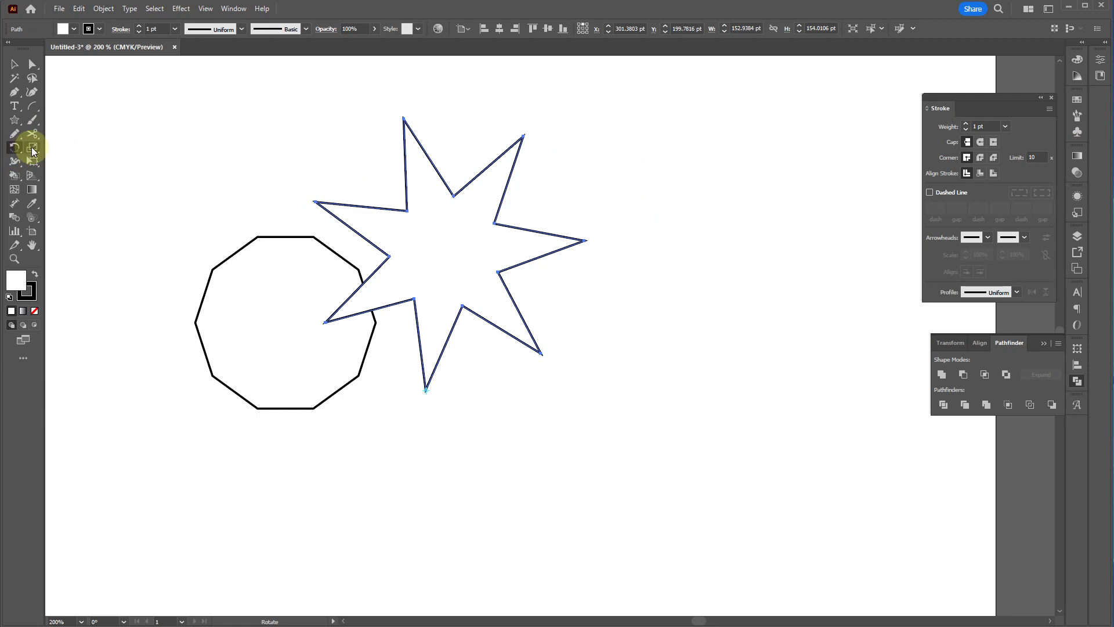
- Scale the star down proportionally by its bounding box to about 139 by 140 pt
{"action": "key", "text": "v"}
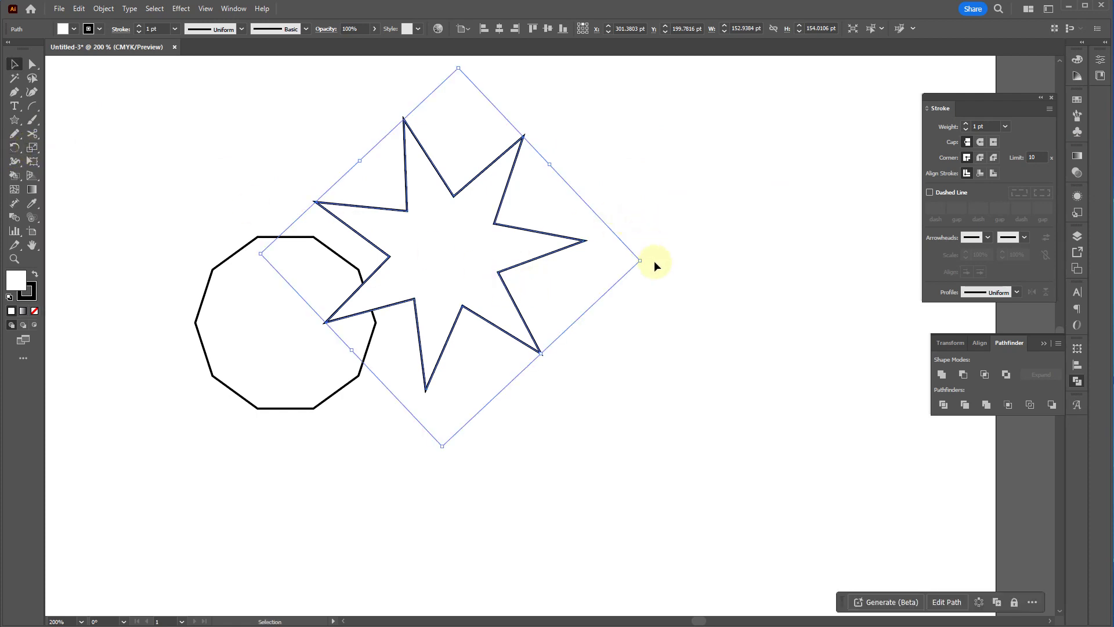
{"action": "left_click_drag", "start_coordinate": [642, 260], "coordinate": [607, 260]}
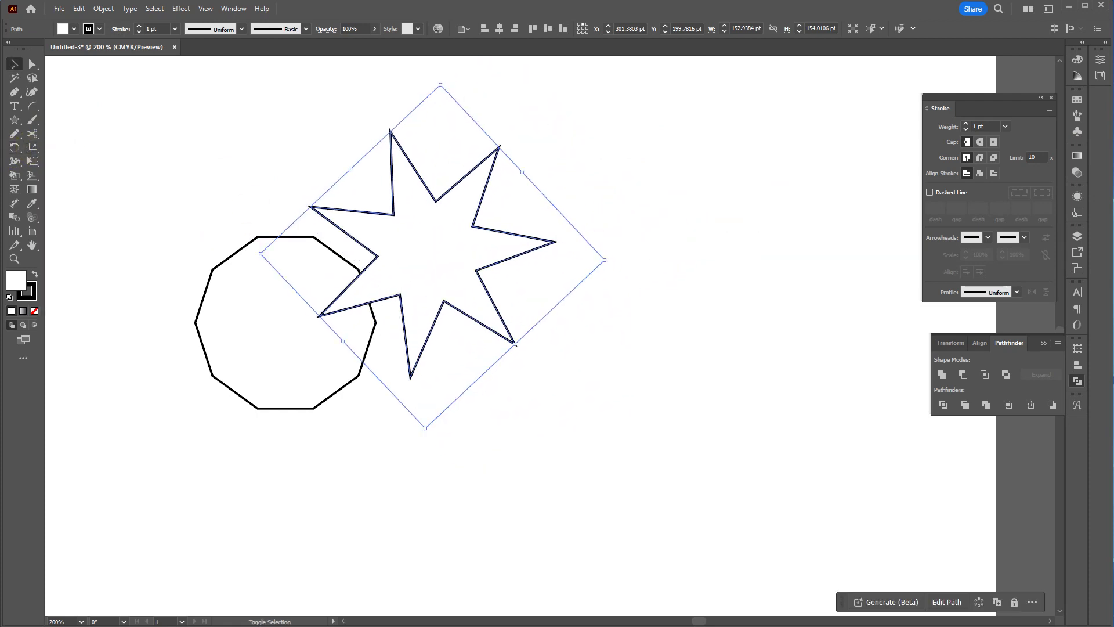
{"action": "left_click", "coordinate": [29, 153]}
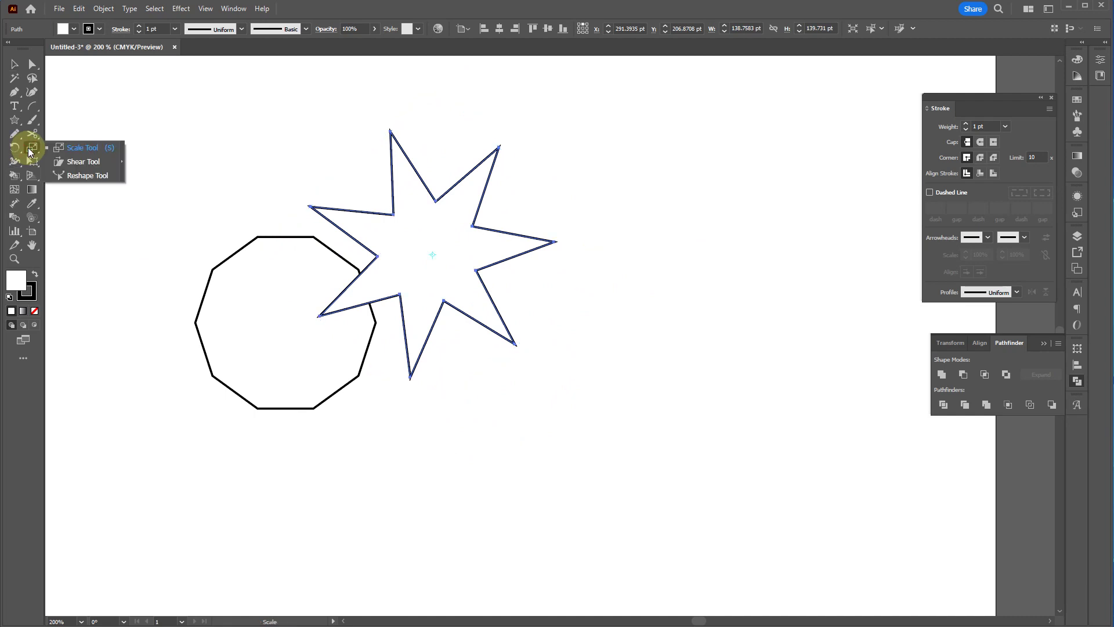
{"action": "left_click", "coordinate": [422, 269]}
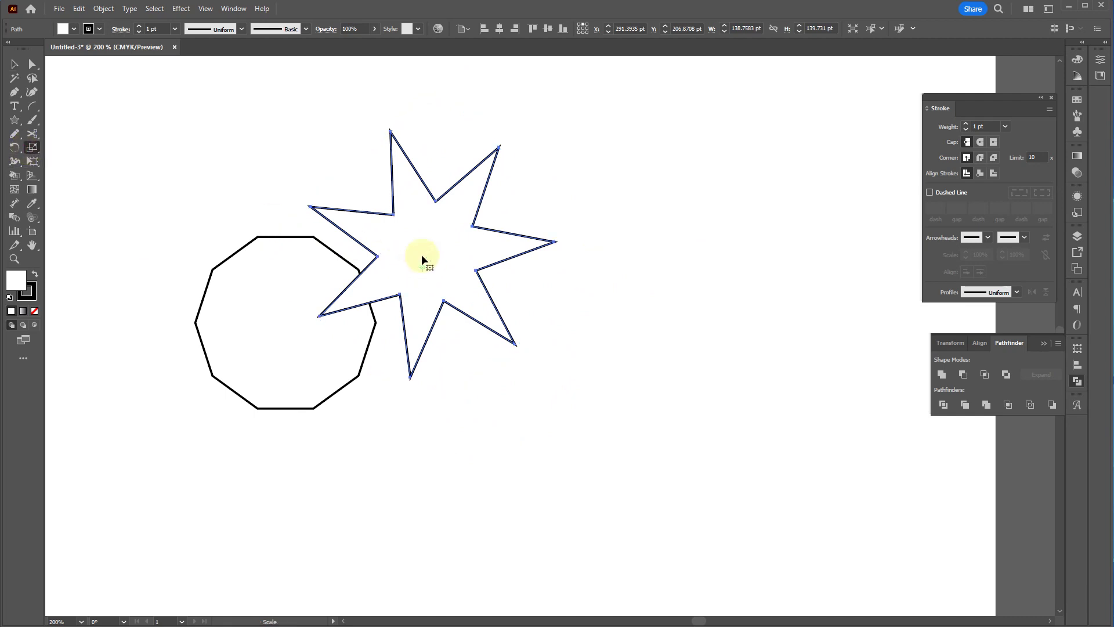
- Shear the star along the horizontal axis with the Shear transform and undo the shear
{"action": "key", "text": "v"}
{"action": "right_click", "coordinate": [424, 237]}
{"action": "mouse_move", "coordinate": [494, 521]}
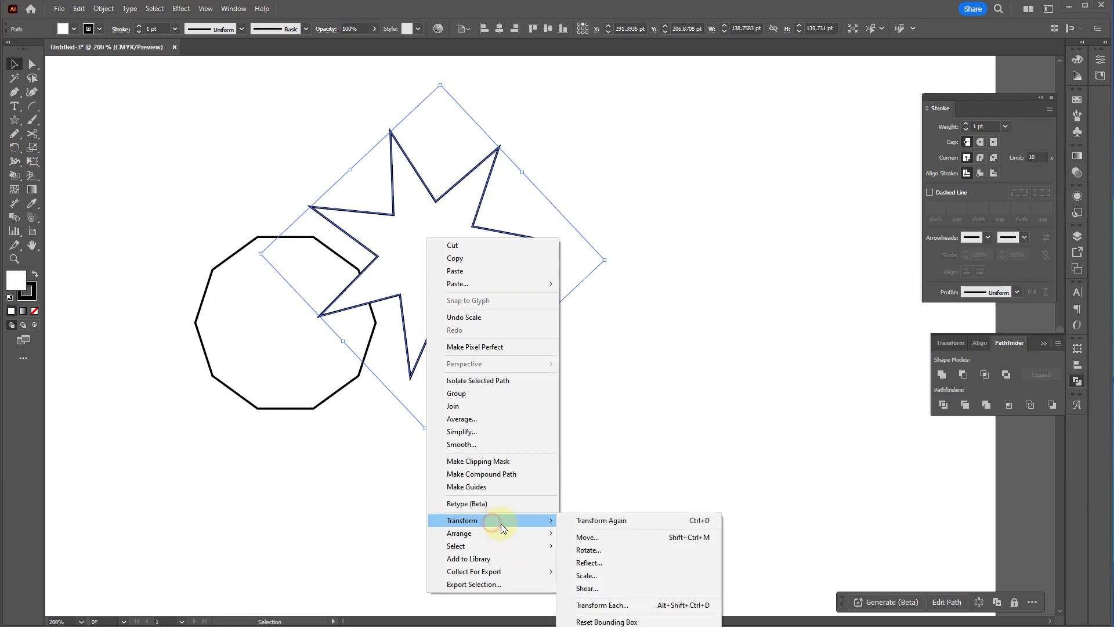
{"action": "left_click", "coordinate": [600, 590]}
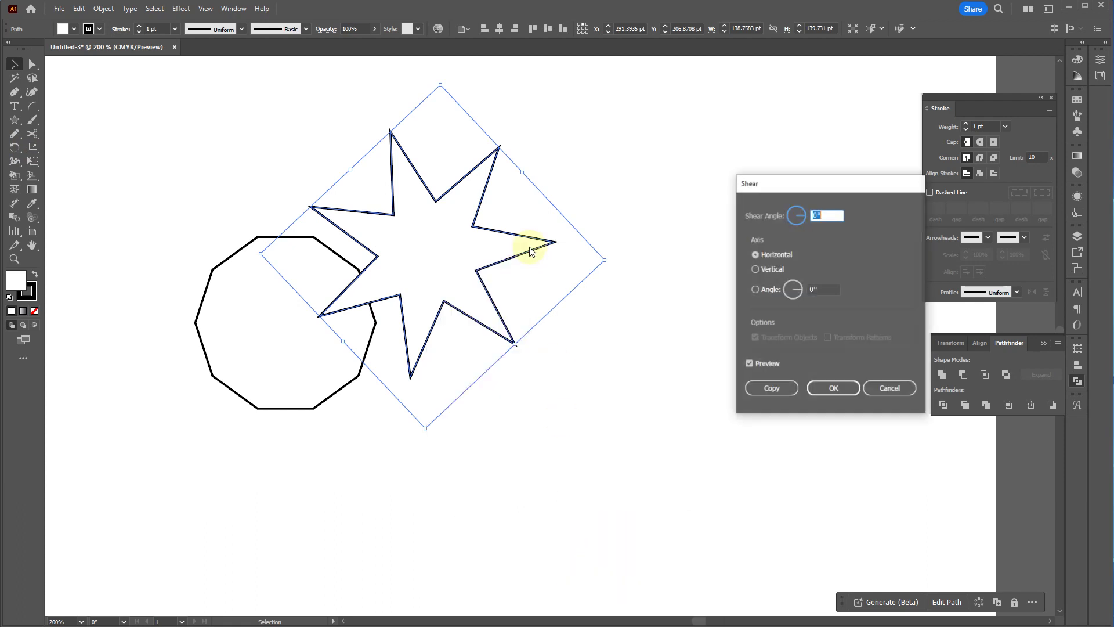
{"action": "left_click", "coordinate": [759, 268]}
{"action": "left_click", "coordinate": [762, 257]}
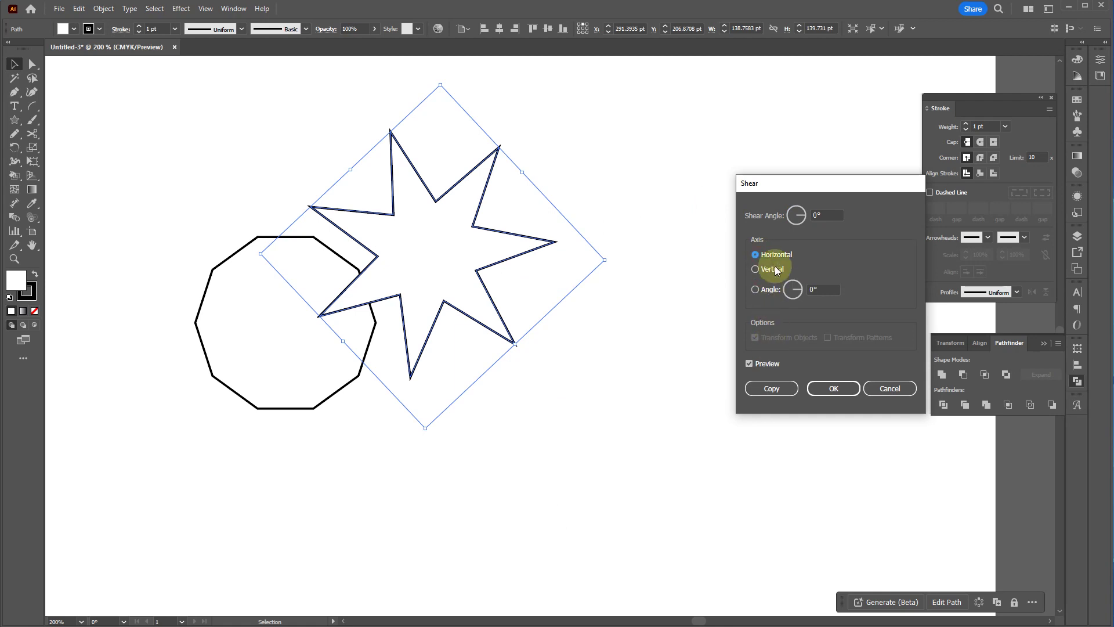
{"action": "left_click_drag", "start_coordinate": [803, 214], "coordinate": [802, 204]}
{"action": "left_click", "coordinate": [850, 391]}
{"action": "left_click_drag", "start_coordinate": [619, 352], "coordinate": [619, 352]}
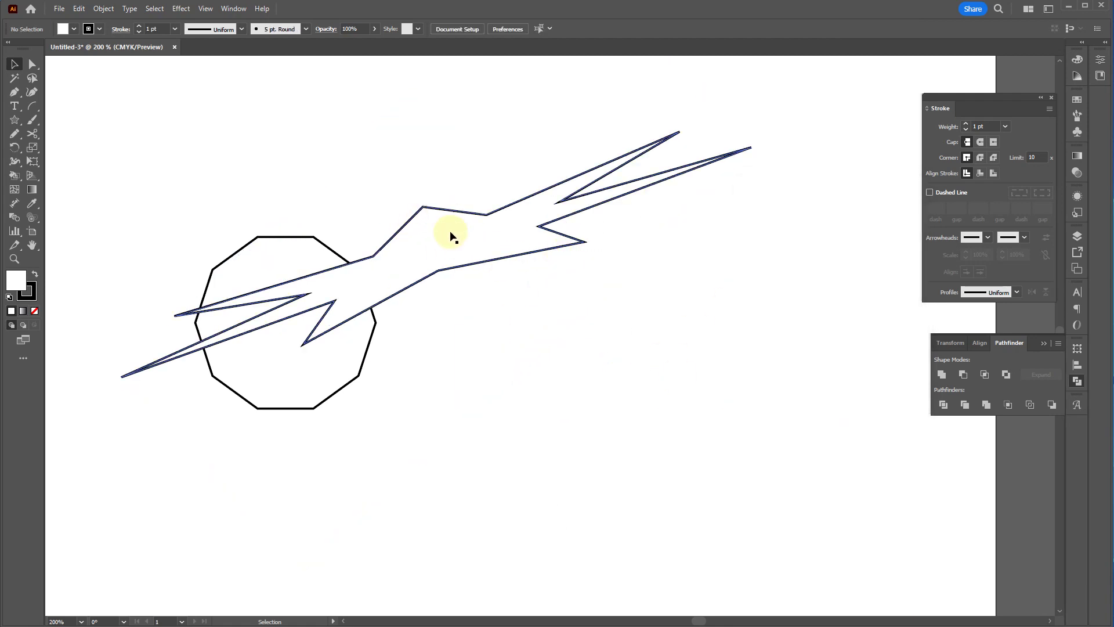
{"action": "key", "text": "ctrl+z"}
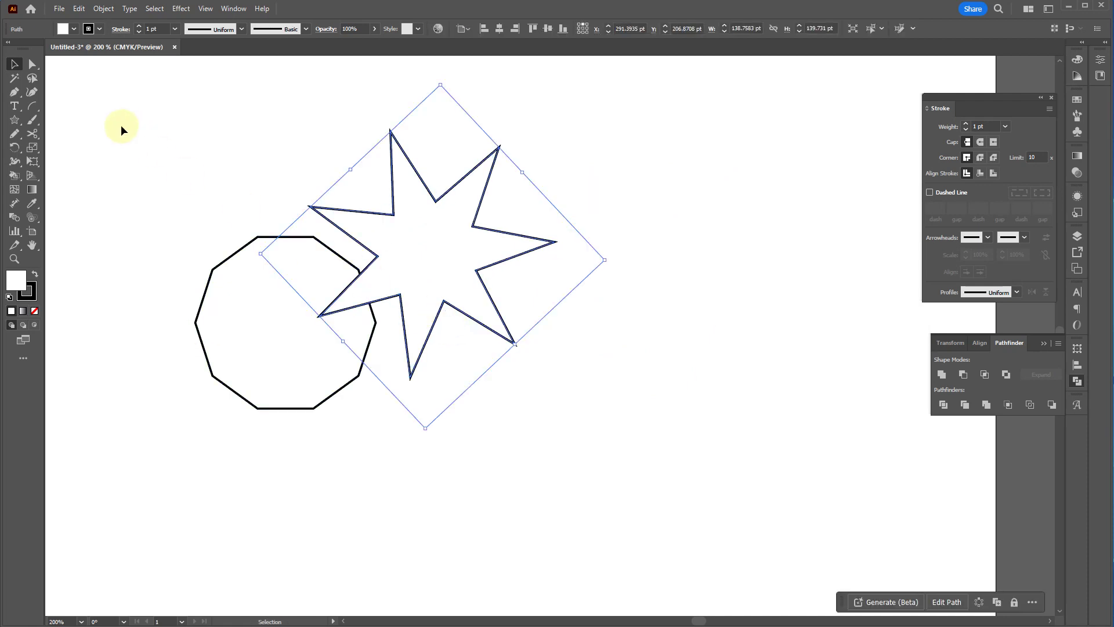
{"action": "left_click", "coordinate": [33, 150]}
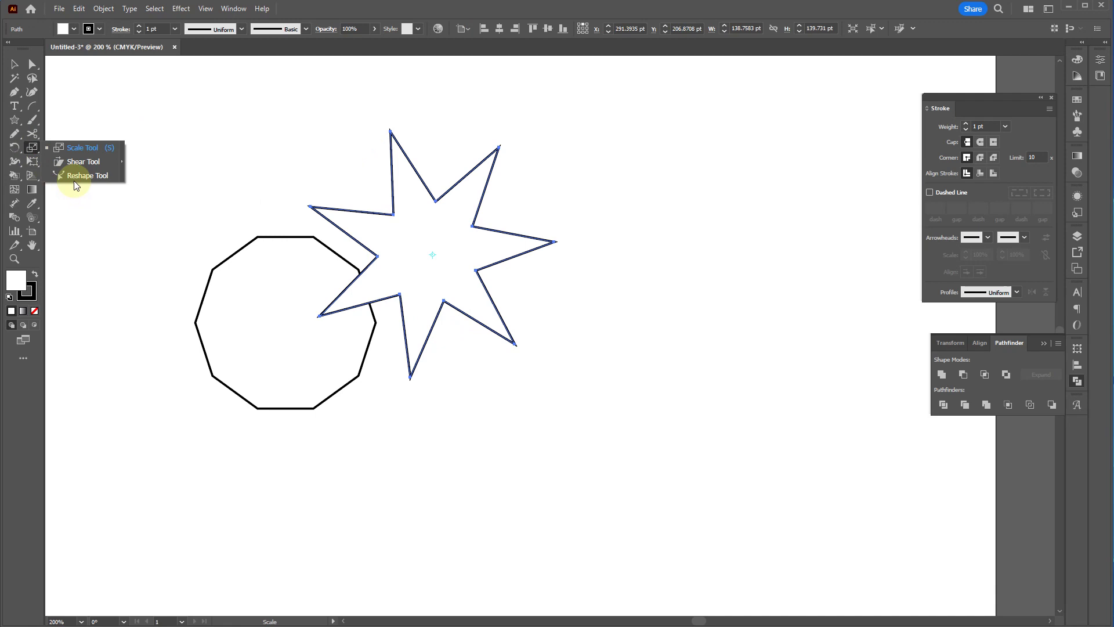
{"action": "left_click", "coordinate": [20, 152]}
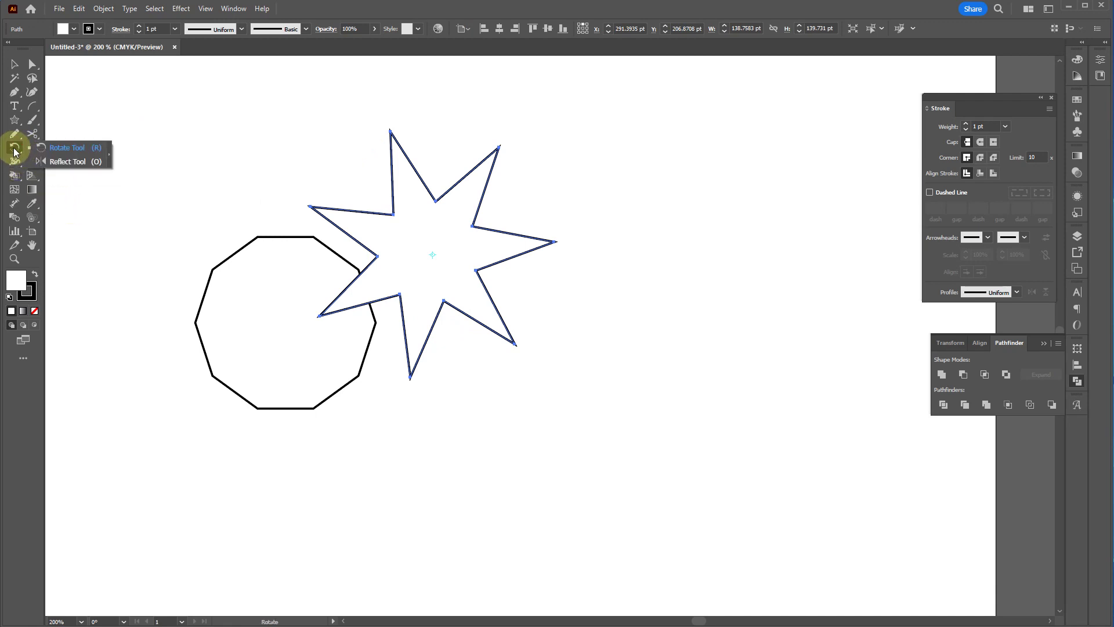
{"action": "left_click_drag", "start_coordinate": [15, 152], "coordinate": [53, 167]}
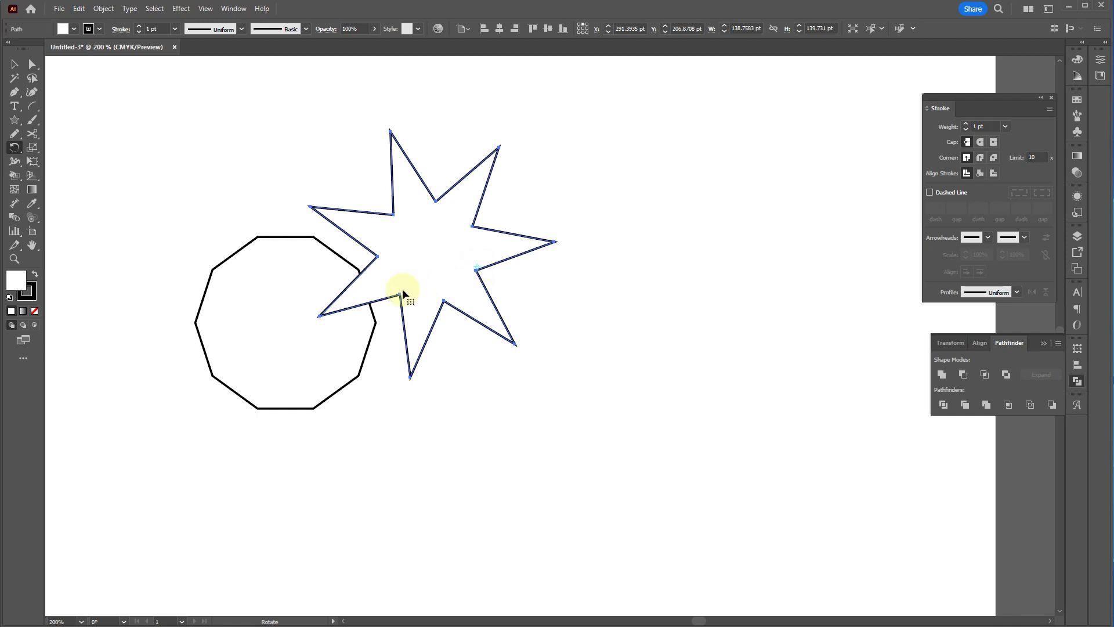
- Reflect the star across an axis angled at 63°, comparing the result with the preview off and on
{"action": "key", "text": "v"}
{"action": "right_click", "coordinate": [444, 263]}
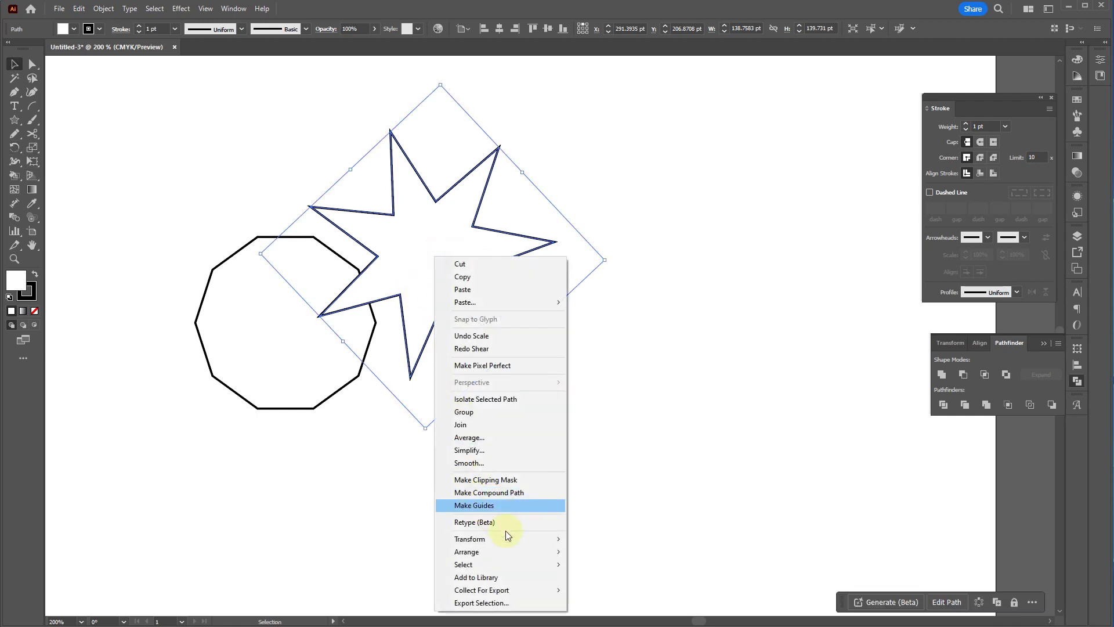
{"action": "mouse_move", "coordinate": [526, 542]}
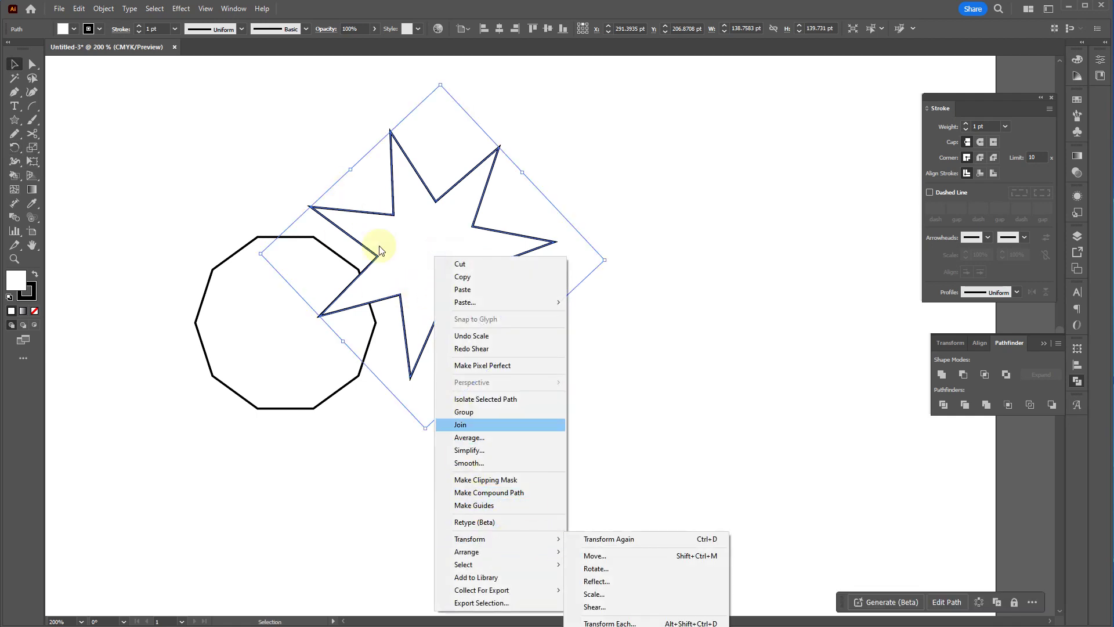
{"action": "left_click", "coordinate": [622, 581]}
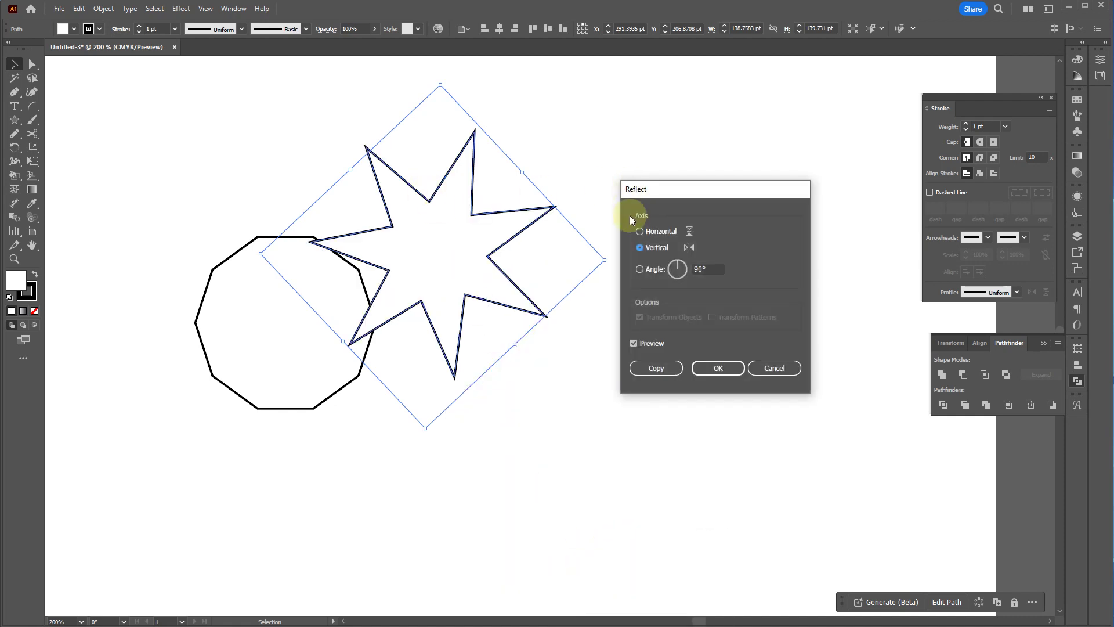
{"action": "left_click", "coordinate": [634, 344]}
{"action": "left_click", "coordinate": [634, 343]}
{"action": "left_click", "coordinate": [634, 344]}
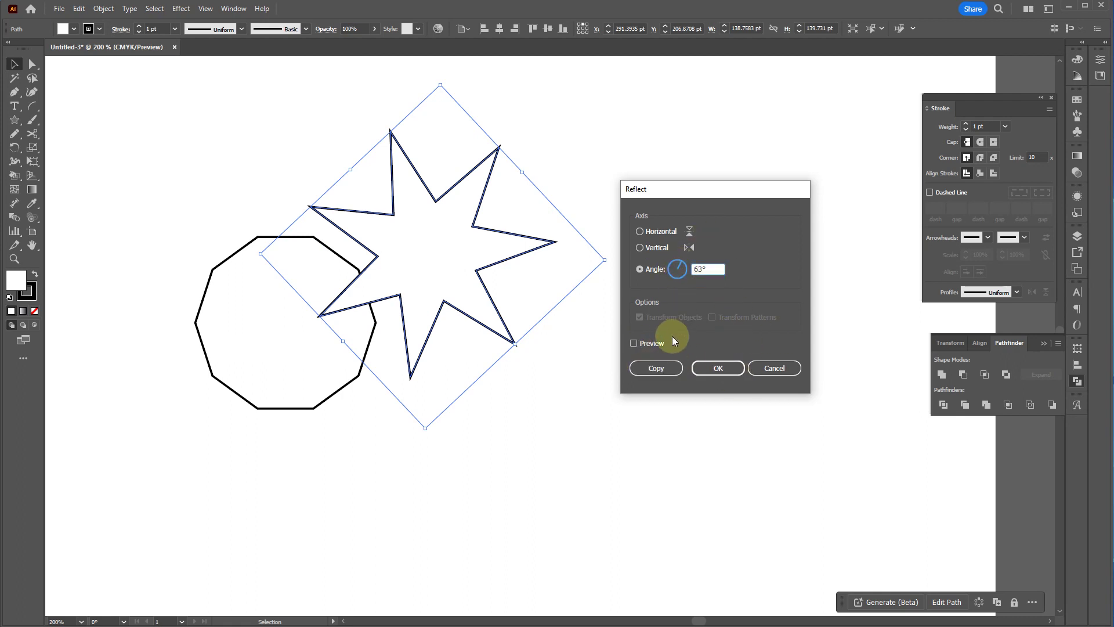
{"action": "left_click", "coordinate": [654, 342]}
{"action": "left_click", "coordinate": [717, 368]}
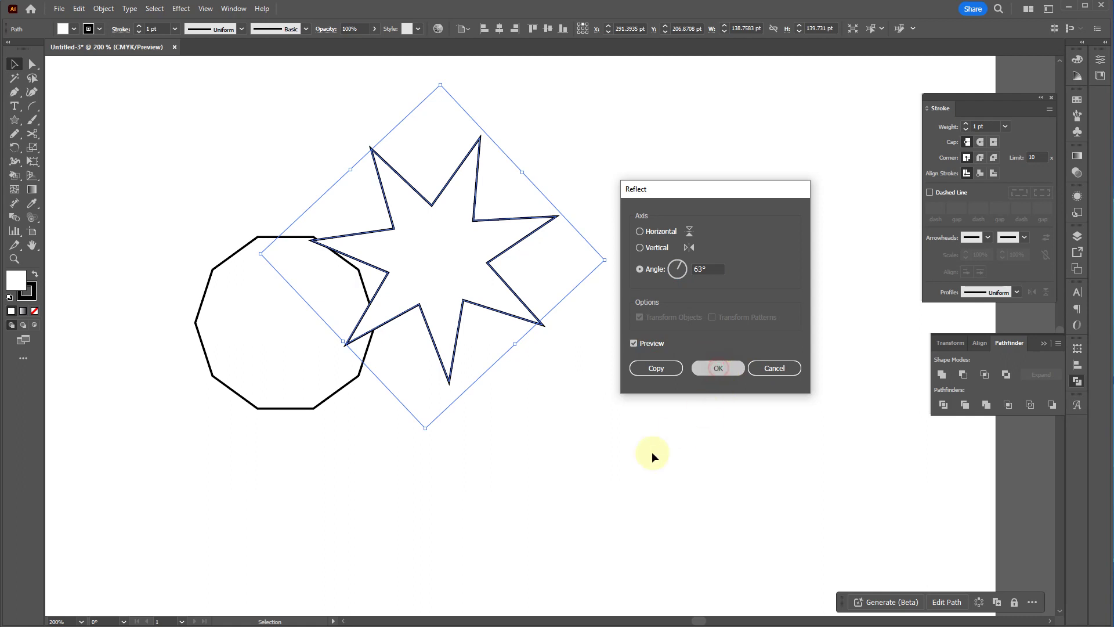
- Delete the star and the ten-sided polygon together
{"action": "left_click", "coordinate": [612, 478]}
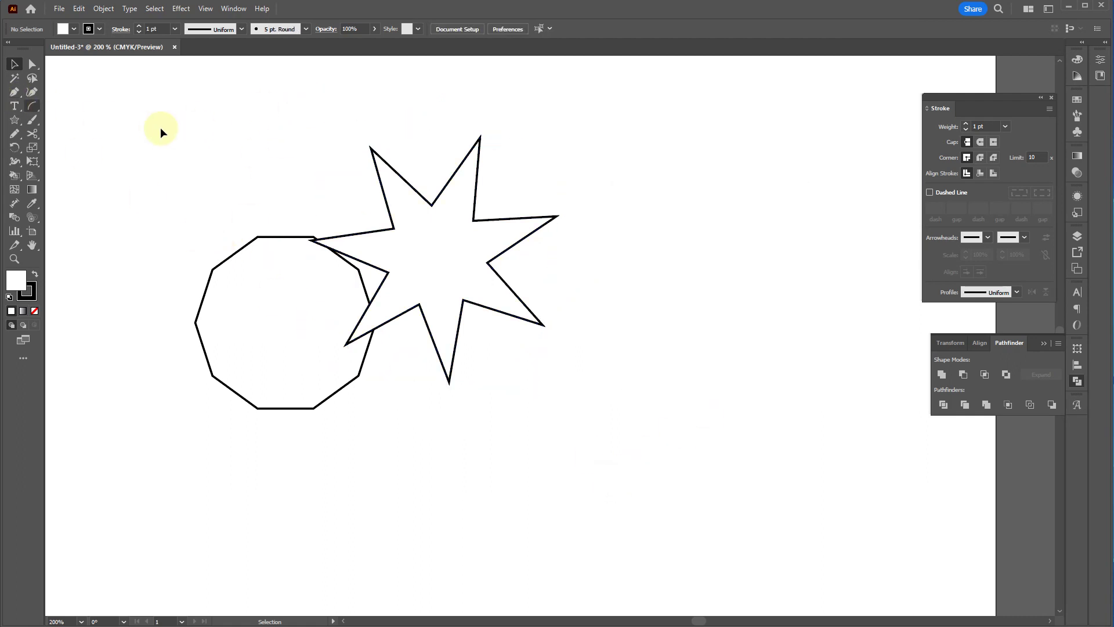
{"action": "left_click_drag", "start_coordinate": [642, 410], "coordinate": [163, 140]}
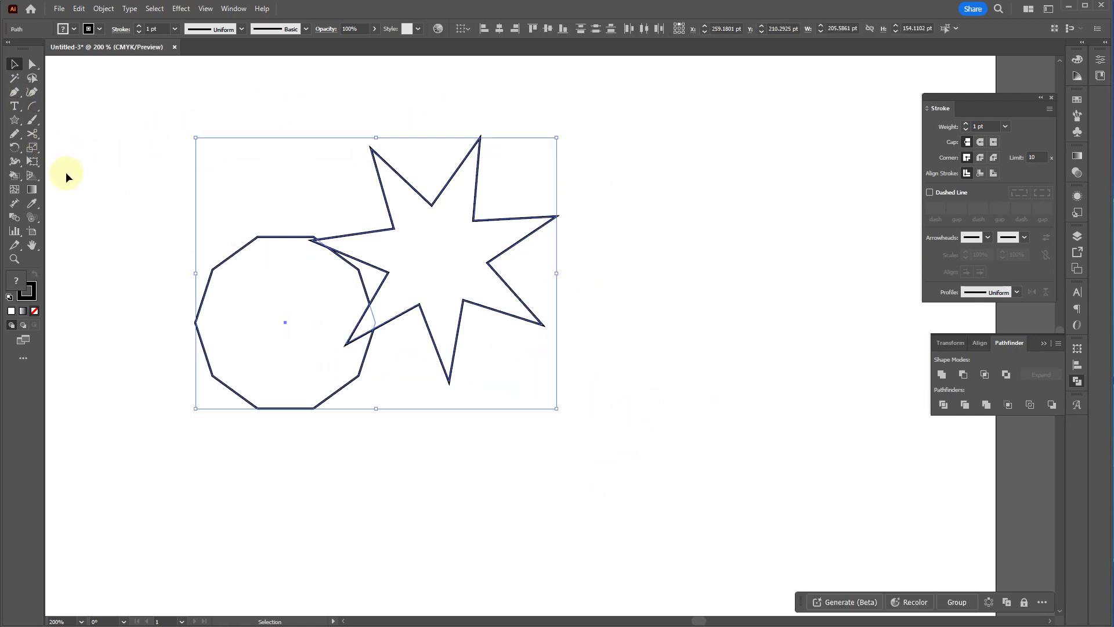
{"action": "key", "text": "Delete"}
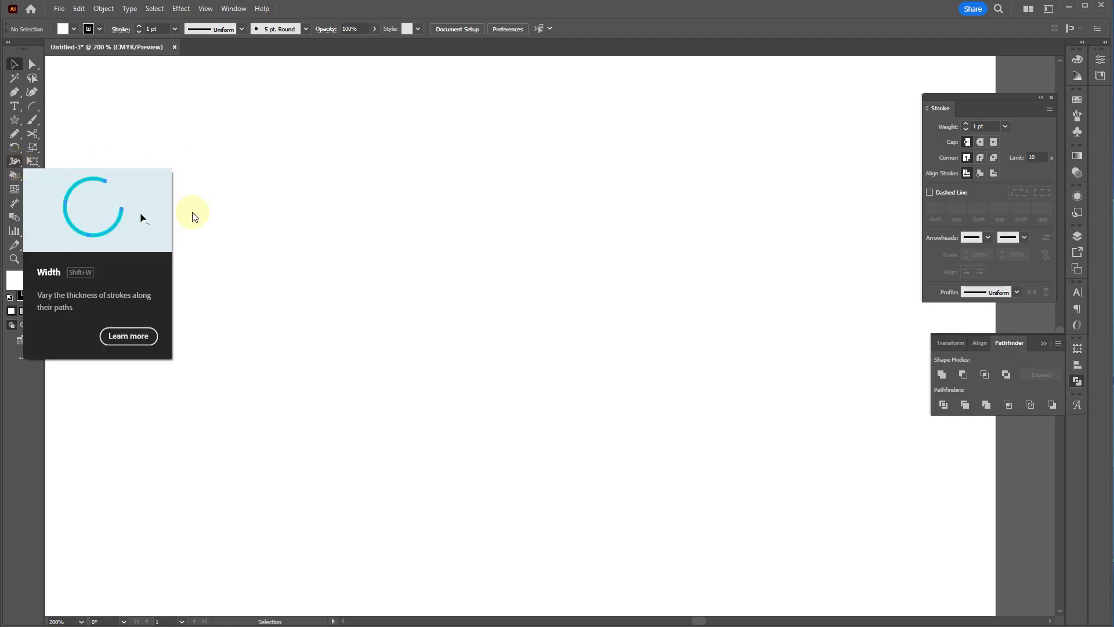
- Draw a circle about 92 pt in diameter and delete its upper-right quarter segment to leave an open path
{"action": "key", "text": "l"}
{"action": "left_click_drag", "start_coordinate": [458, 295], "coordinate": [539, 354]}
{"action": "key", "text": "a"}
{"action": "left_click", "coordinate": [524, 241]}
{"action": "left_click", "coordinate": [516, 238]}
{"action": "key", "text": "Delete"}
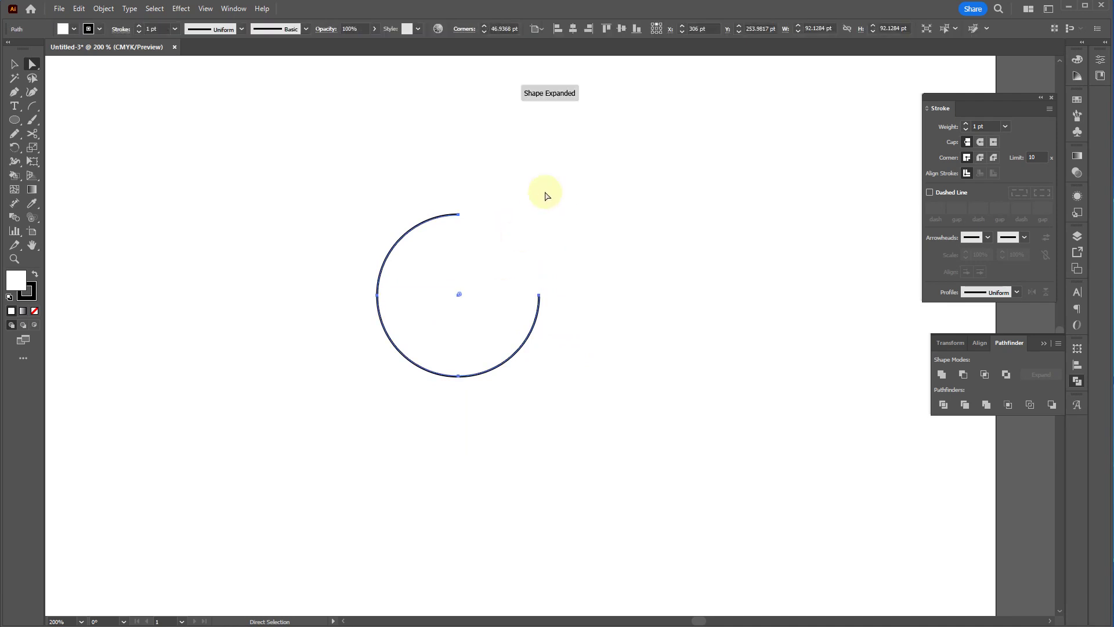
- Extend the open circle from its upper end with the Pen tool through five curved anchor points, about 279 by 168 pt overall
{"action": "key", "text": "v"}
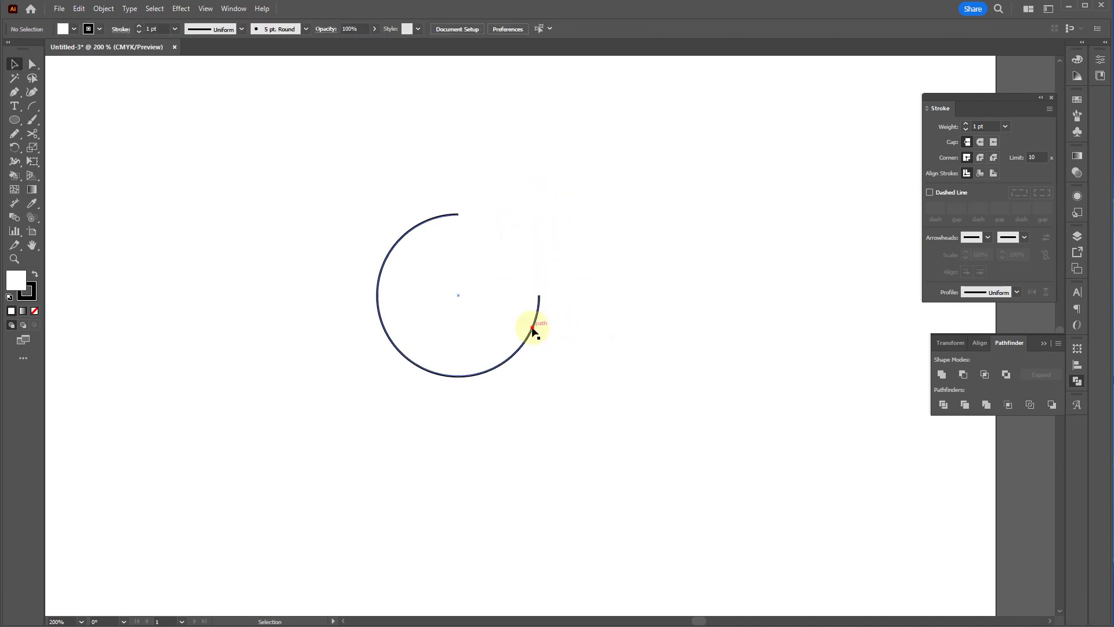
{"action": "left_click", "coordinate": [533, 314]}
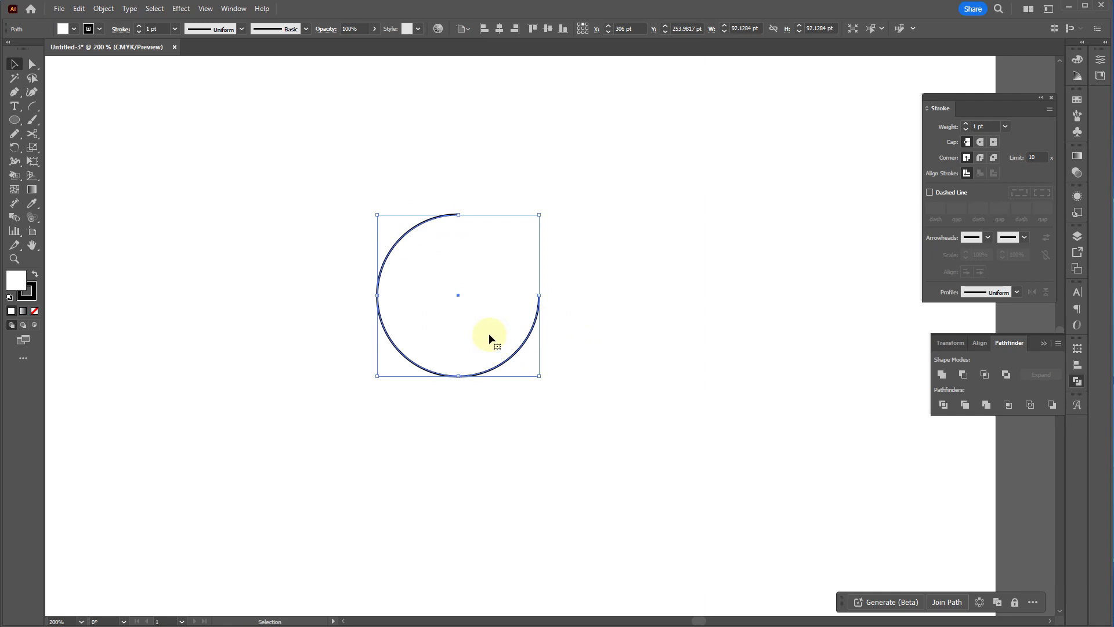
{"action": "key", "text": "p"}
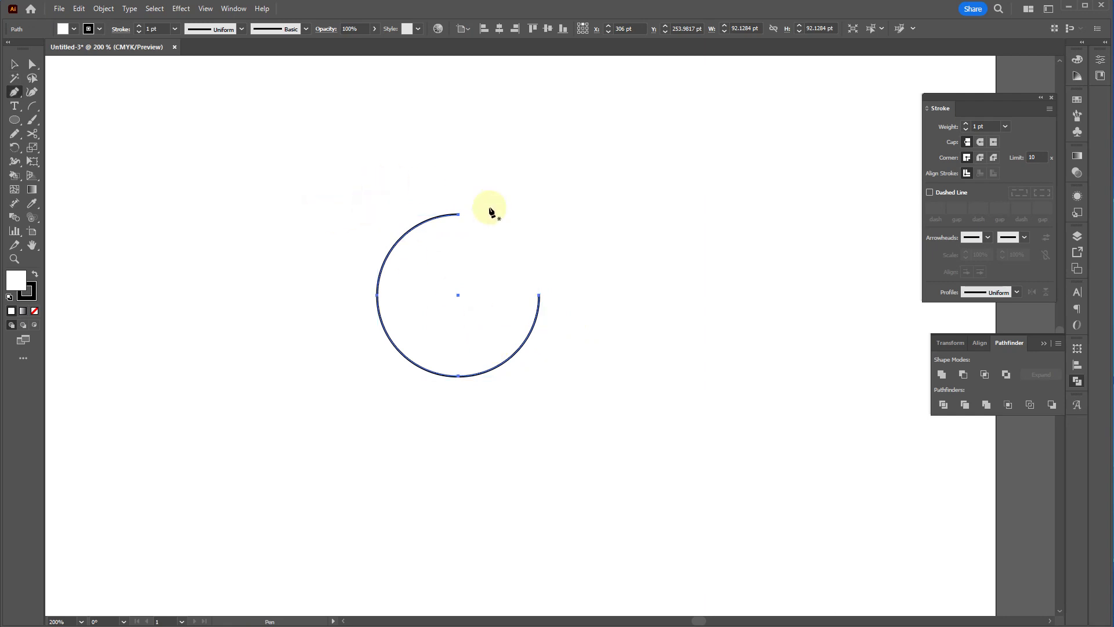
{"action": "left_click", "coordinate": [459, 215]}
{"action": "left_click_drag", "start_coordinate": [513, 215], "coordinate": [577, 137]}
{"action": "left_click_drag", "start_coordinate": [715, 189], "coordinate": [716, 169]}
{"action": "left_click_drag", "start_coordinate": [713, 302], "coordinate": [709, 323]}
{"action": "left_click_drag", "start_coordinate": [840, 394], "coordinate": [869, 384]}
{"action": "left_click_drag", "start_coordinate": [702, 421], "coordinate": [593, 371]}
{"action": "key", "text": "v"}
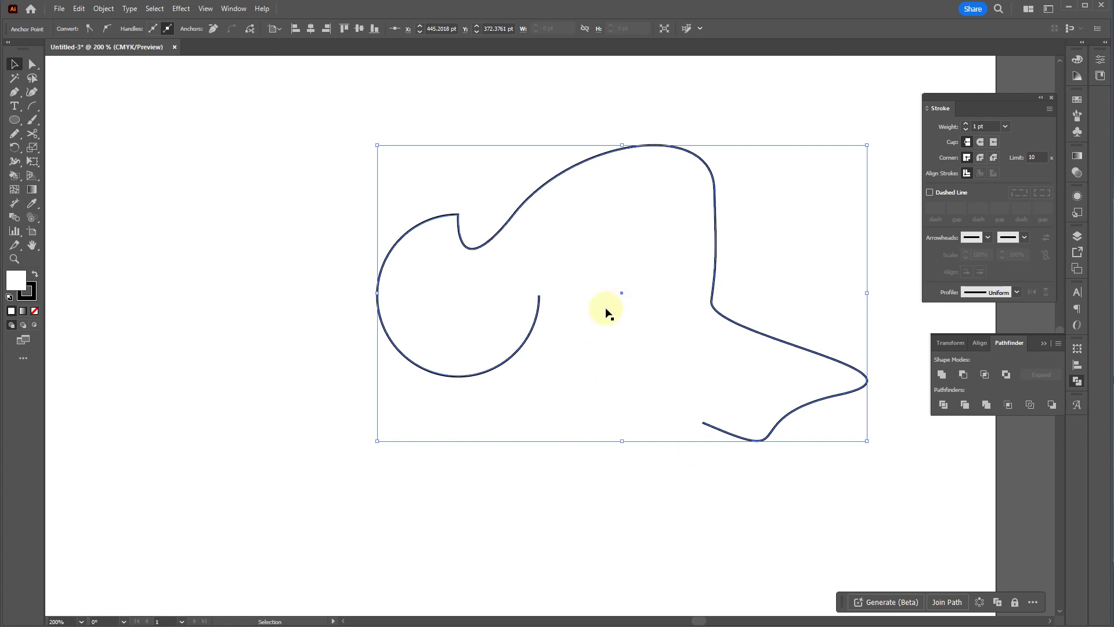
- Vary the path's stroke with the Width tool, thickening both ends and the first curve to about 36.5 pt and narrowing the middle bend
{"action": "left_click", "coordinate": [15, 162]}
{"action": "left_click_drag", "start_coordinate": [539, 297], "coordinate": [547, 296]}
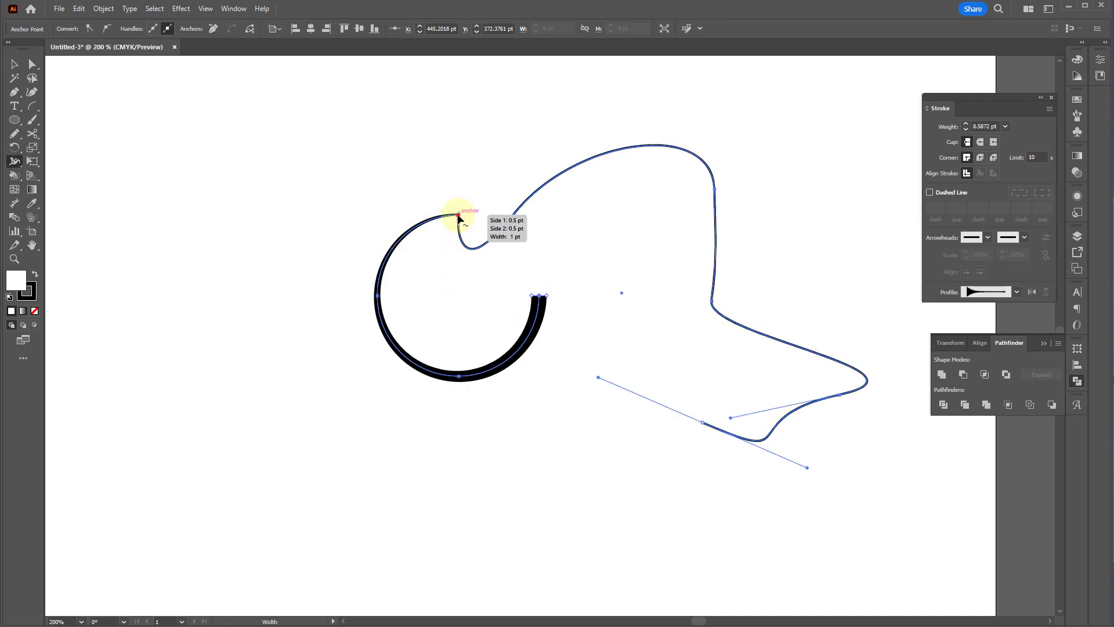
{"action": "mouse_move", "coordinate": [459, 215]}
{"action": "left_mouse_down"}
{"action": "mouse_move", "coordinate": [511, 210]}
{"action": "mouse_move", "coordinate": [540, 234]}
{"action": "left_mouse_up"}
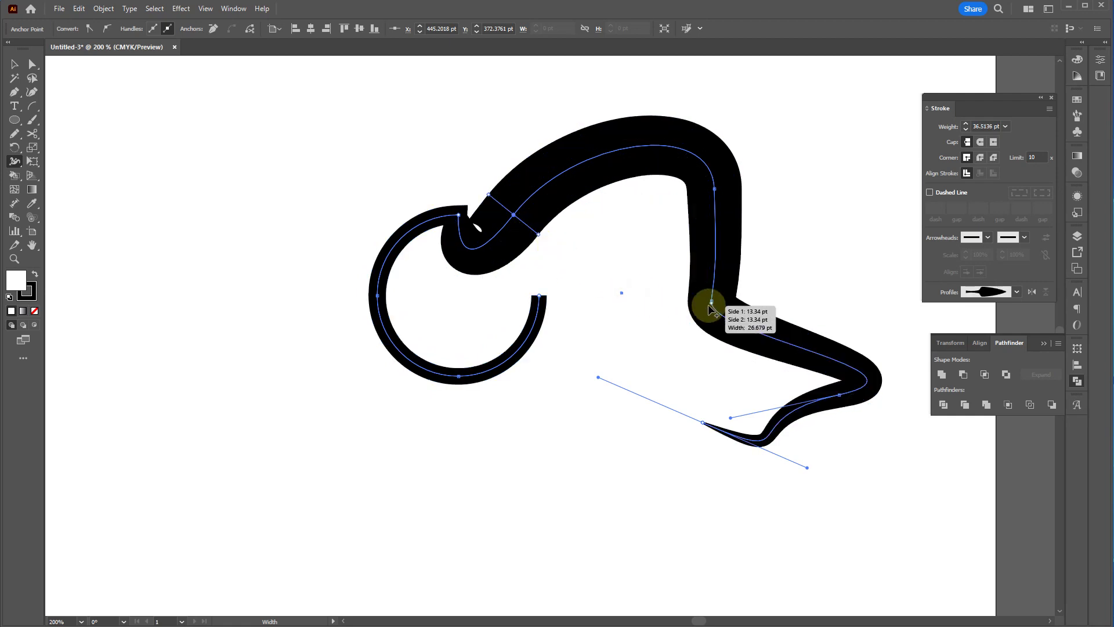
{"action": "left_click_drag", "start_coordinate": [706, 302], "coordinate": [702, 302]}
{"action": "left_click_drag", "start_coordinate": [845, 407], "coordinate": [838, 422]}
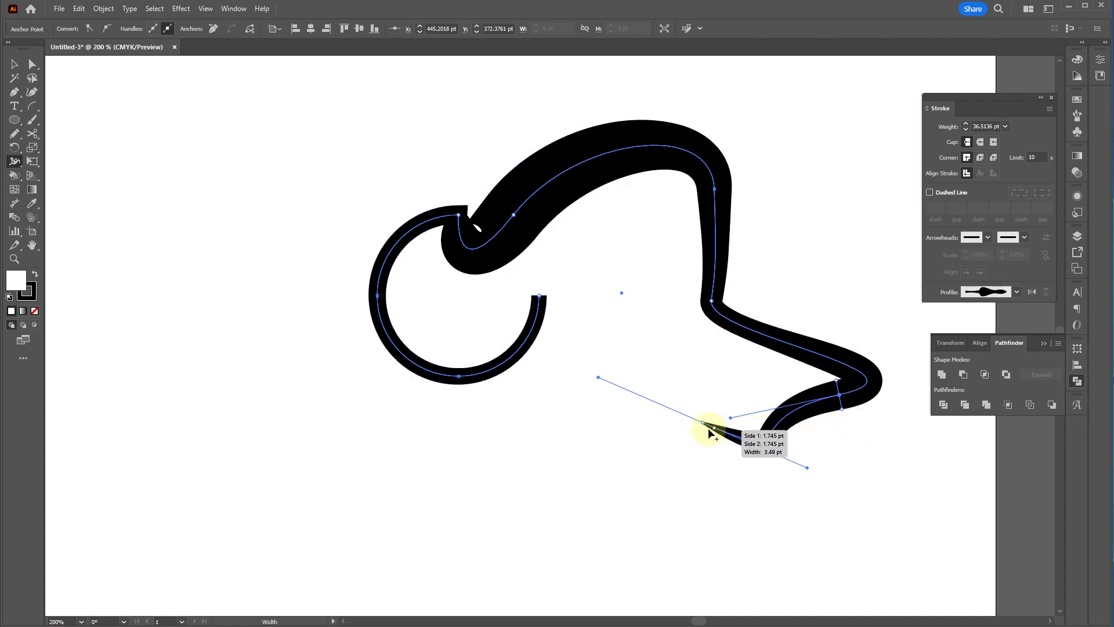
{"action": "mouse_move", "coordinate": [705, 427]}
{"action": "left_mouse_down"}
{"action": "mouse_move", "coordinate": [710, 406]}
{"action": "mouse_move", "coordinate": [687, 435]}
{"action": "mouse_move", "coordinate": [704, 430]}
{"action": "left_mouse_up"}
{"action": "key", "text": "v"}
{"action": "left_click", "coordinate": [688, 476]}
- Give the path's stroke a projecting cap and a round join, trying a bevel join in between
{"action": "left_click", "coordinate": [803, 413]}
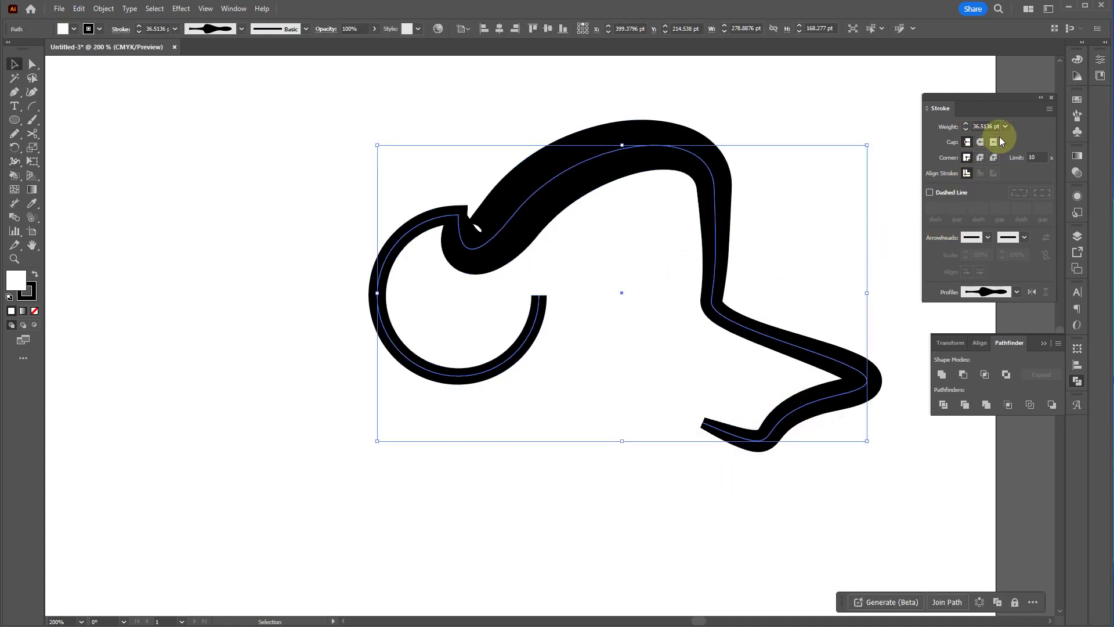
{"action": "left_click", "coordinate": [1075, 383]}
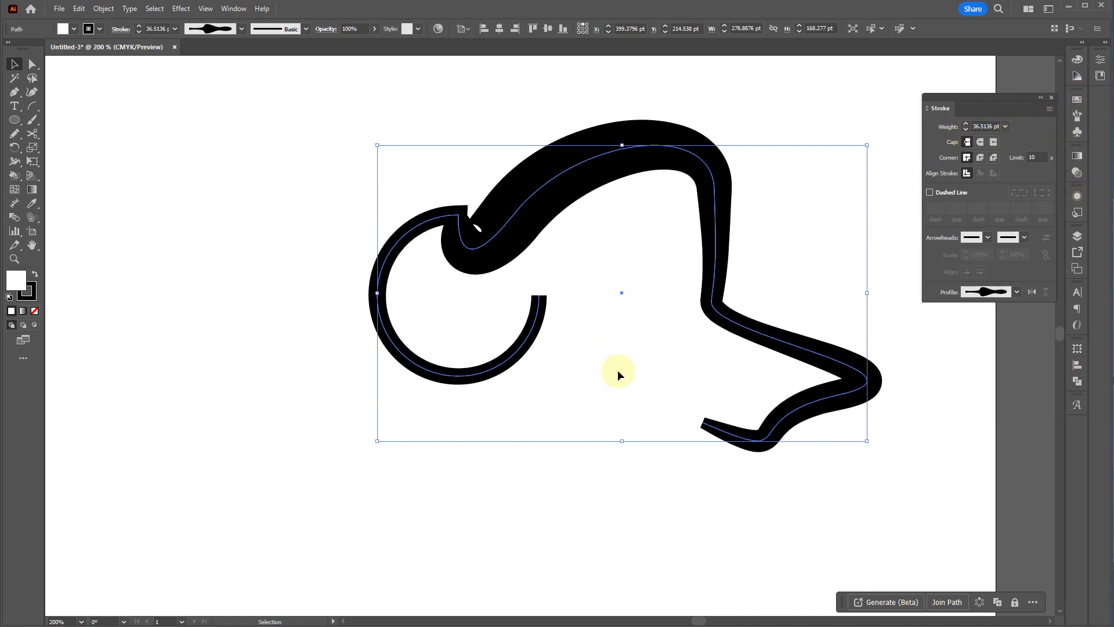
{"action": "left_click", "coordinate": [994, 142]}
{"action": "left_click", "coordinate": [981, 157]}
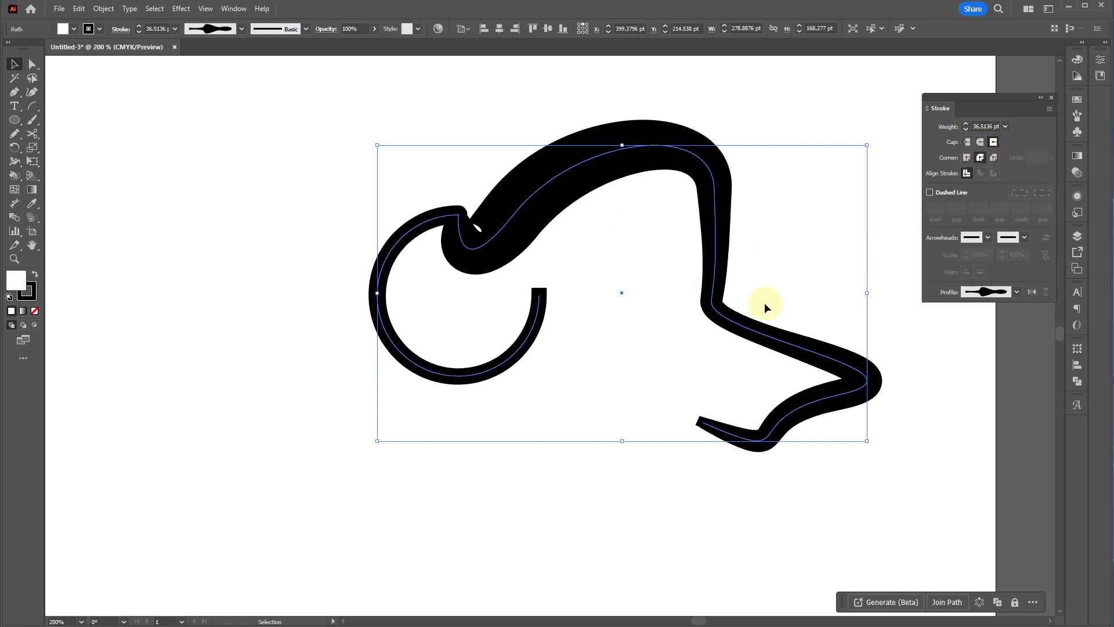
{"action": "left_click", "coordinate": [994, 158]}
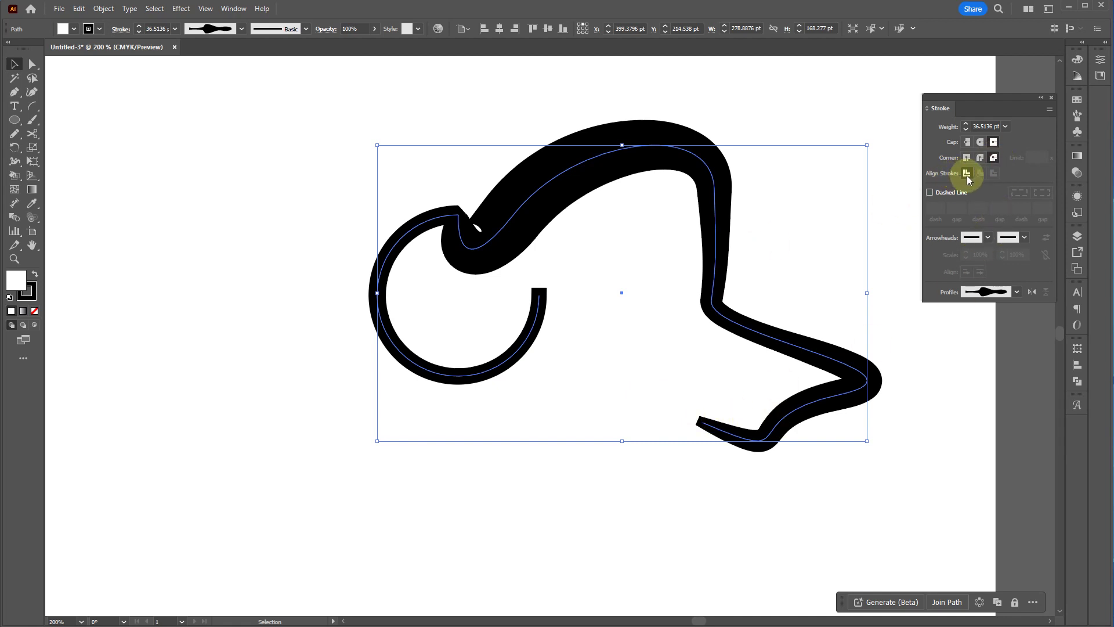
{"action": "left_click", "coordinate": [981, 157]}
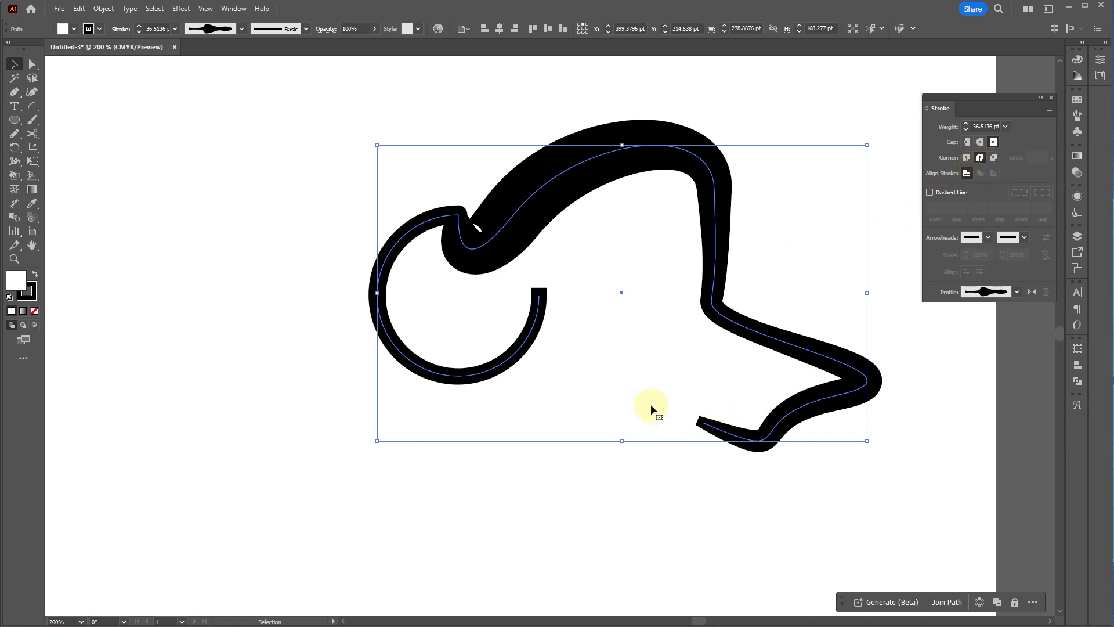
- Delete the variable-width path
{"action": "left_click", "coordinate": [592, 433]}
{"action": "left_click", "coordinate": [437, 230]}
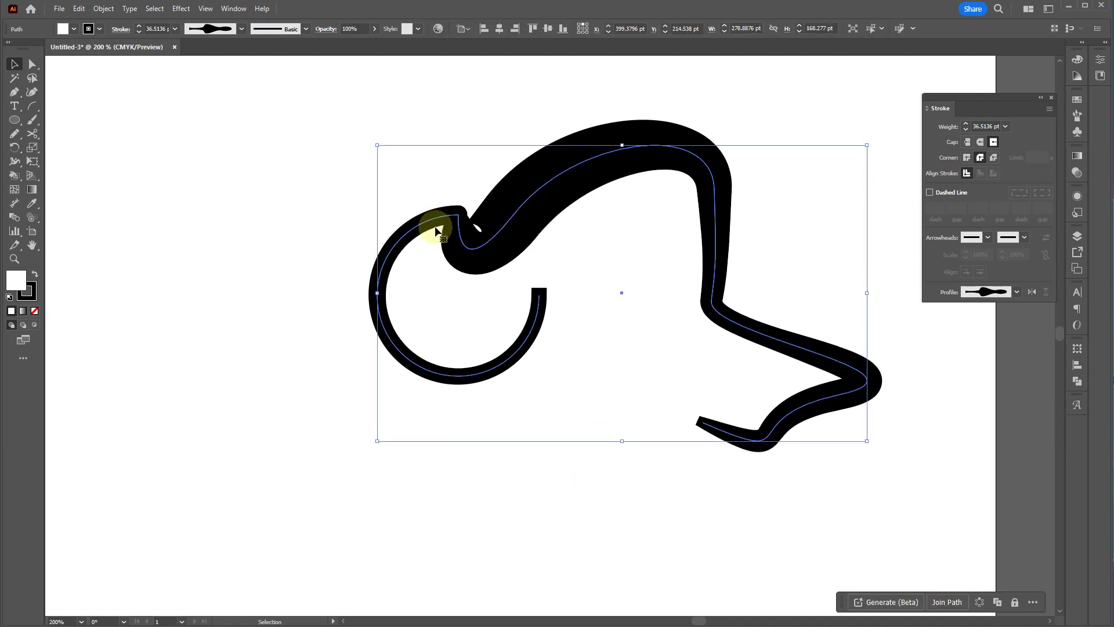
{"action": "key", "text": "Delete"}
- Draw an open, right-pointing chevron about 42 by 84 pt with three straight anchor points using the Pen tool
{"action": "key", "text": "p"}
{"action": "left_click_drag", "start_coordinate": [389, 192], "coordinate": [393, 198]}
{"action": "key", "text": "ctrl+z"}
{"action": "left_click", "coordinate": [390, 173]}
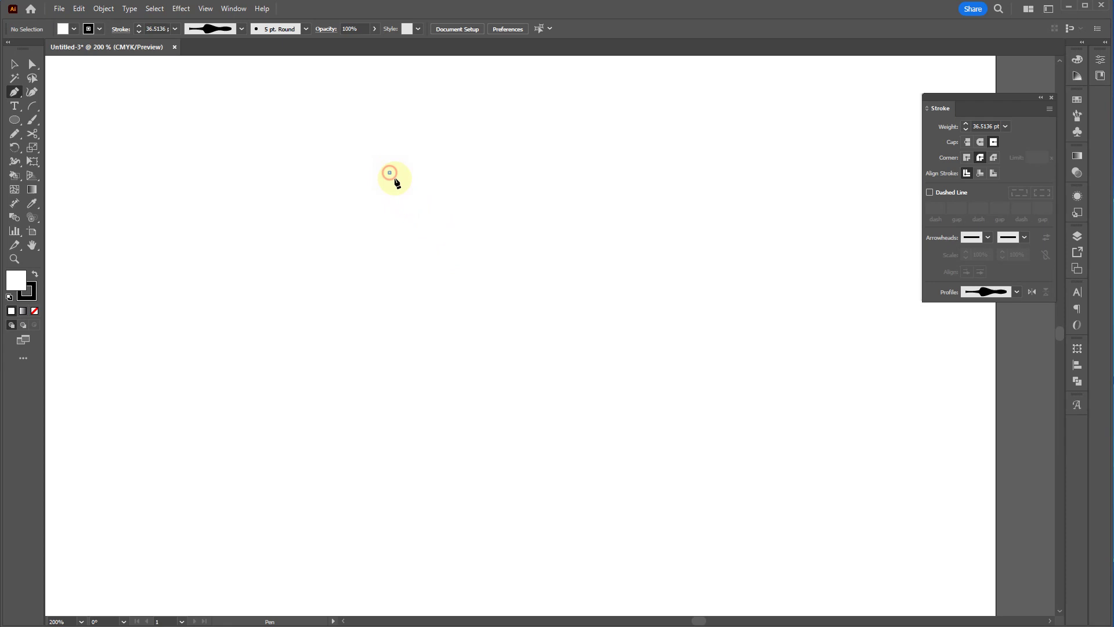
{"action": "left_click", "coordinate": [462, 244]}
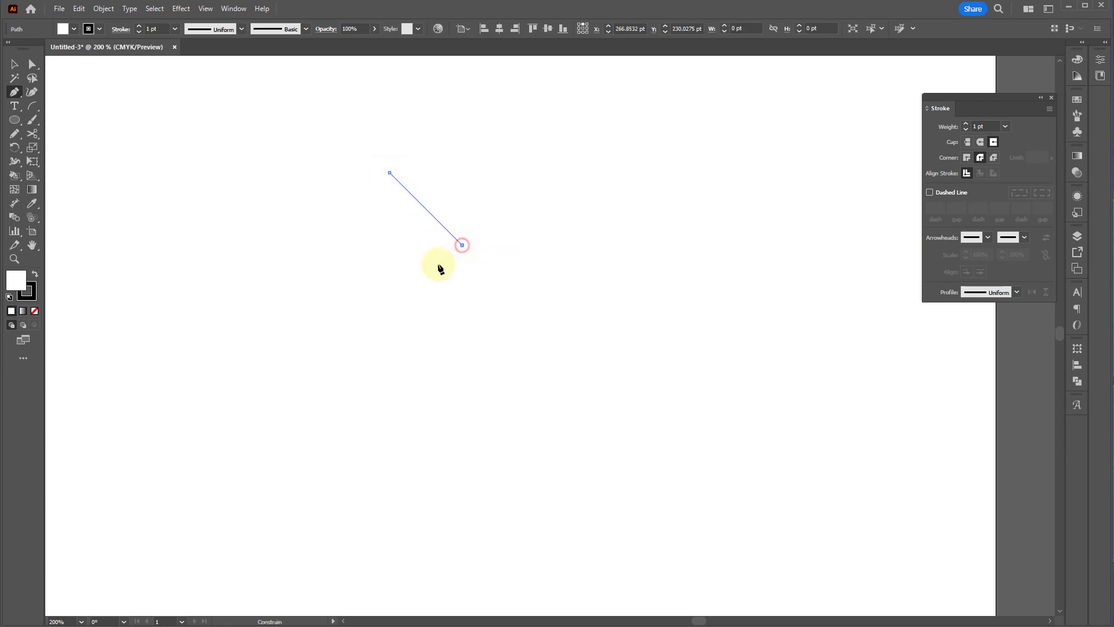
{"action": "left_click", "coordinate": [387, 320]}
{"action": "key", "text": "v"}
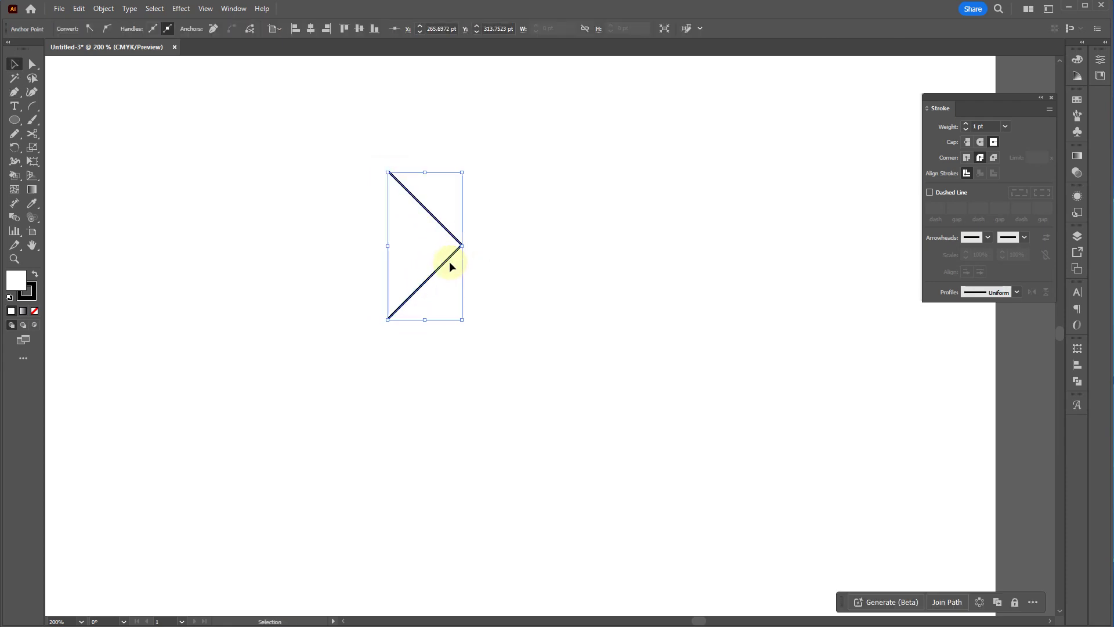
- Give the chevron a 9 pt stroke with a butt cap and a miter join
{"action": "left_click", "coordinate": [967, 124]}
{"action": "left_click", "coordinate": [967, 124]}
{"action": "left_click", "coordinate": [967, 124]}
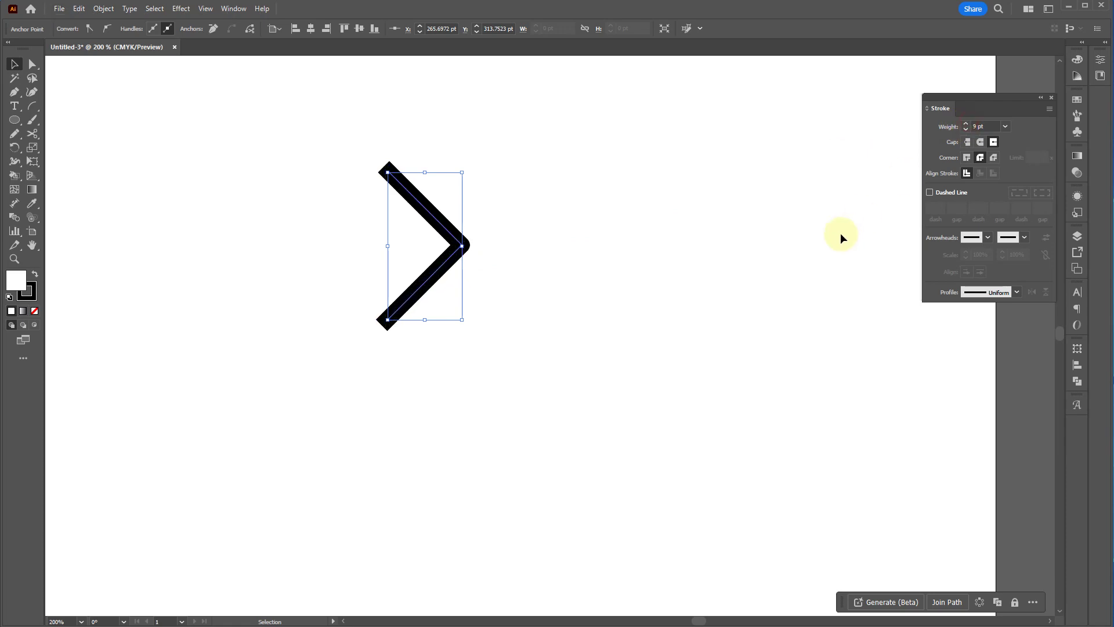
{"action": "left_click", "coordinate": [967, 142]}
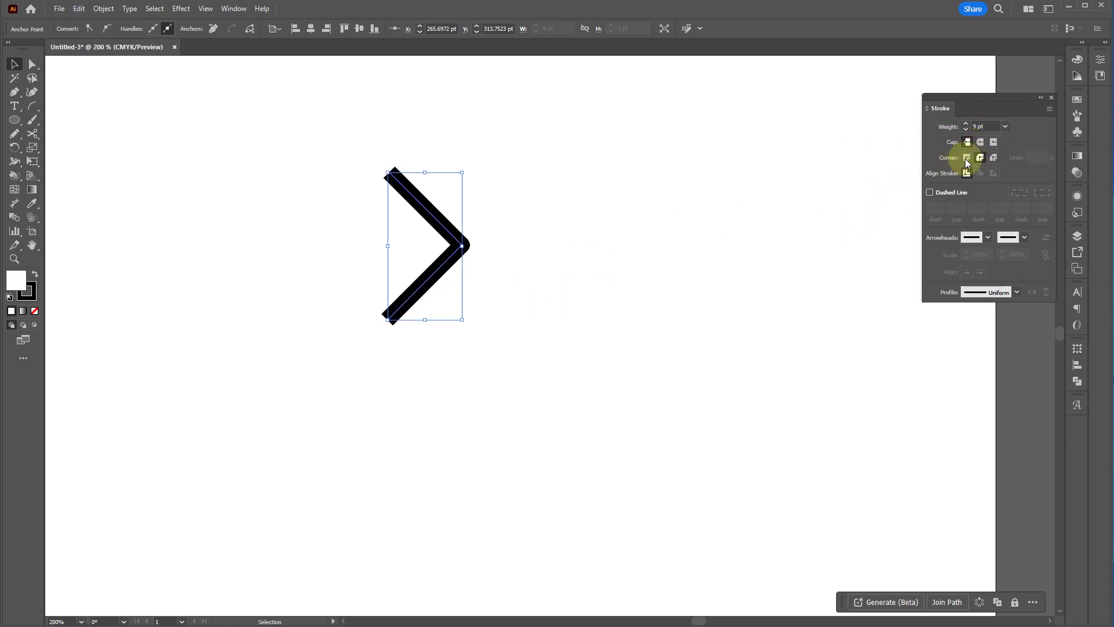
{"action": "left_click", "coordinate": [967, 158]}
{"action": "left_click", "coordinate": [493, 274]}
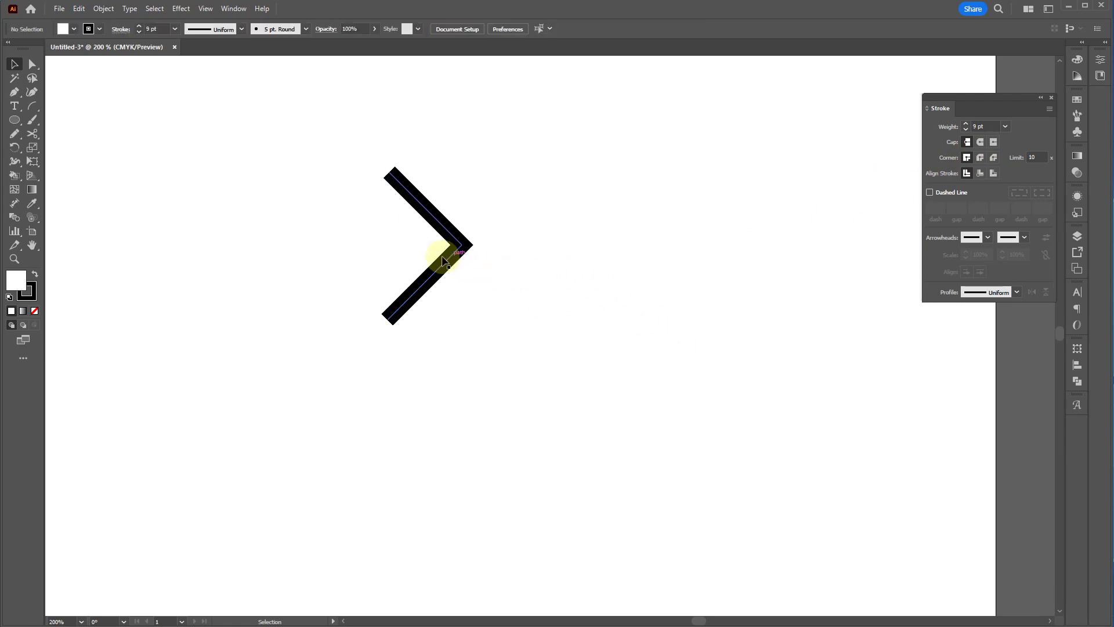
- Duplicate the chevron into a row of three and give the middle one a round cap and a round join
{"action": "left_click_drag", "start_coordinate": [443, 260], "coordinate": [704, 257]}
{"action": "left_click", "coordinate": [722, 382]}
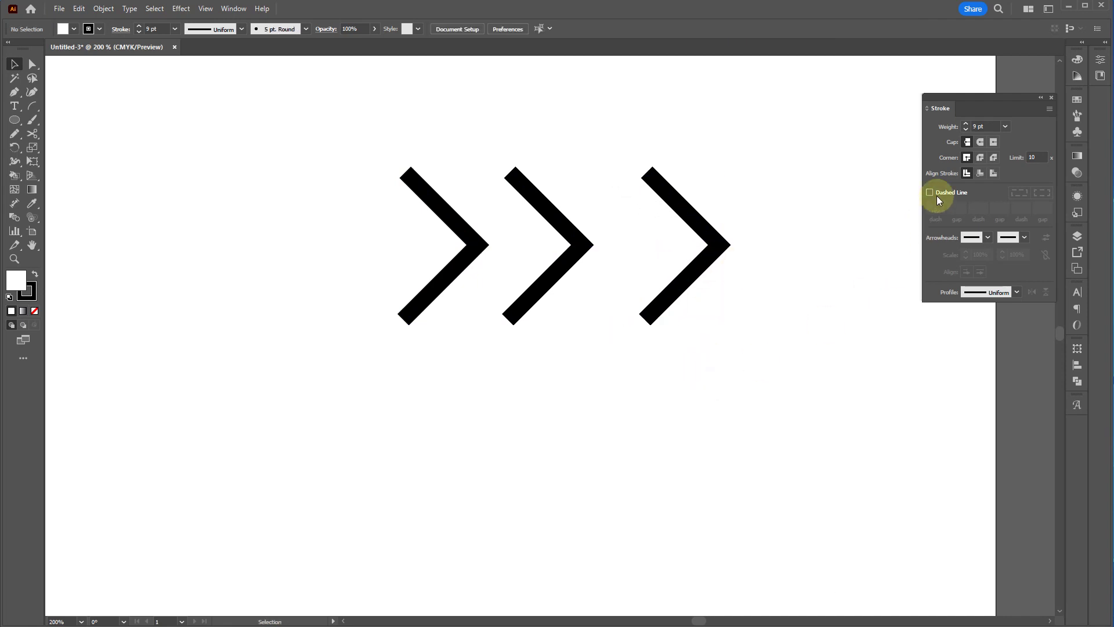
{"action": "left_click", "coordinate": [569, 264]}
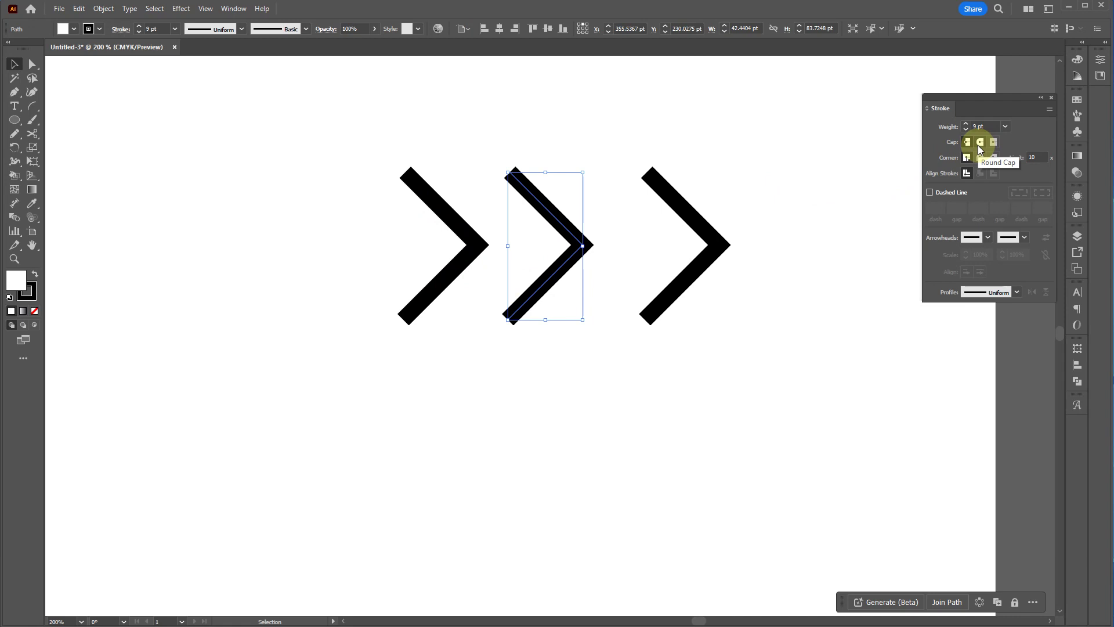
{"action": "scroll", "coordinate": [523, 155], "scroll_direction": "up", "scroll_amount": 2}
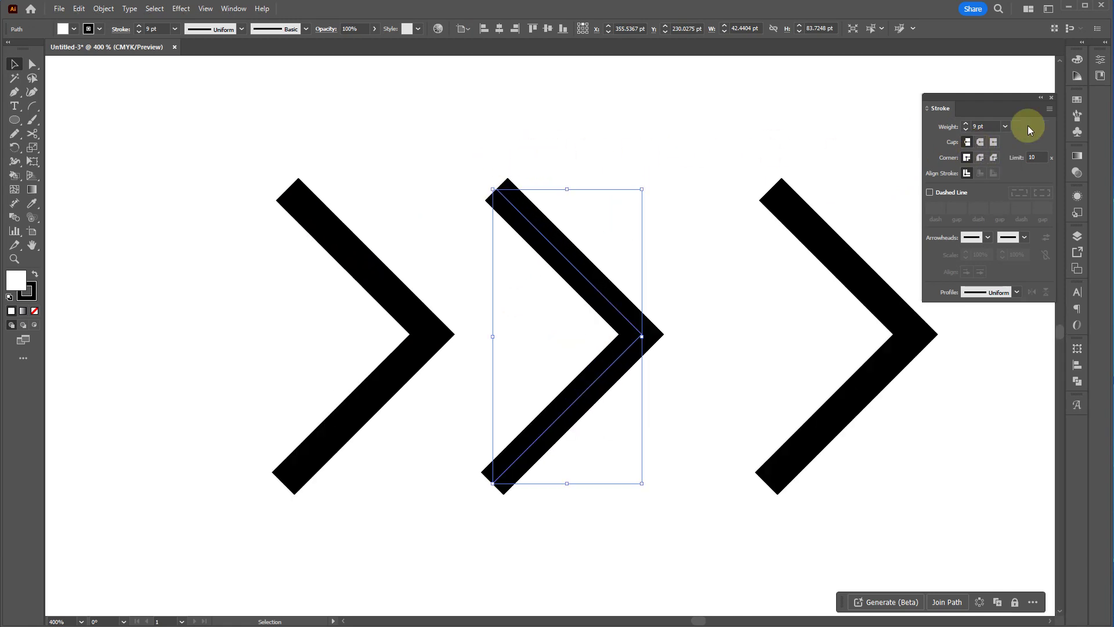
{"action": "left_click", "coordinate": [980, 142]}
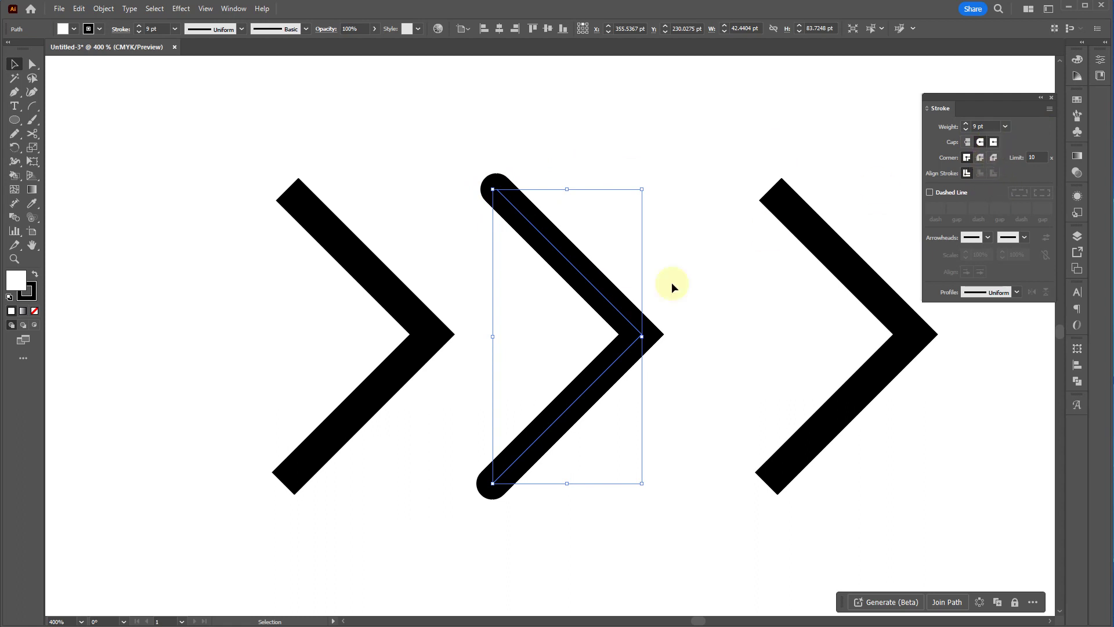
{"action": "left_click", "coordinate": [979, 157]}
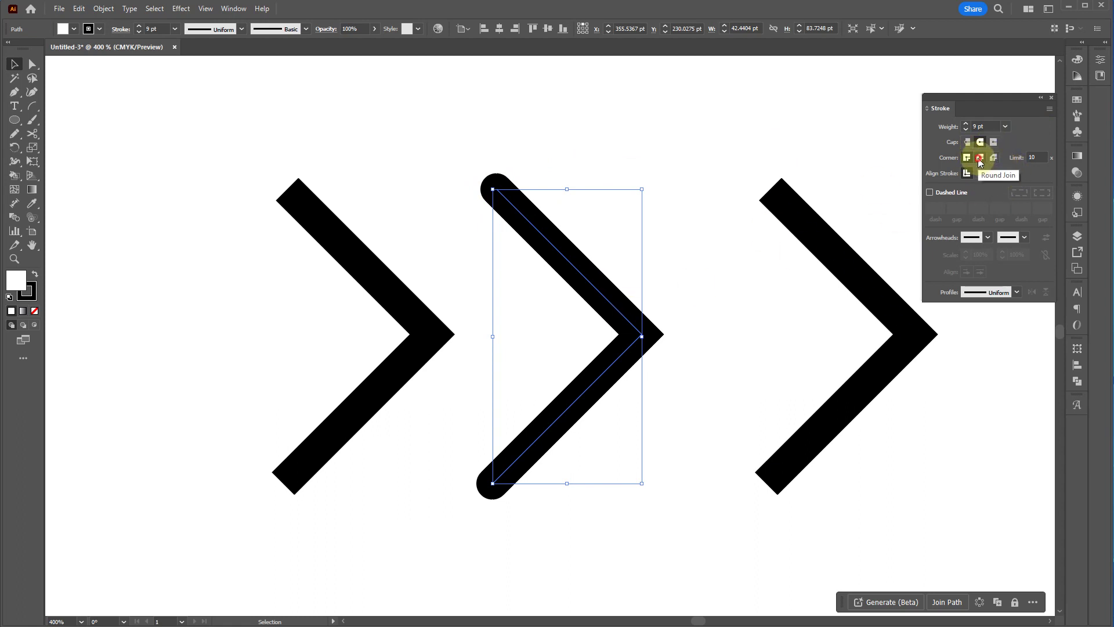
{"action": "left_click", "coordinate": [662, 327]}
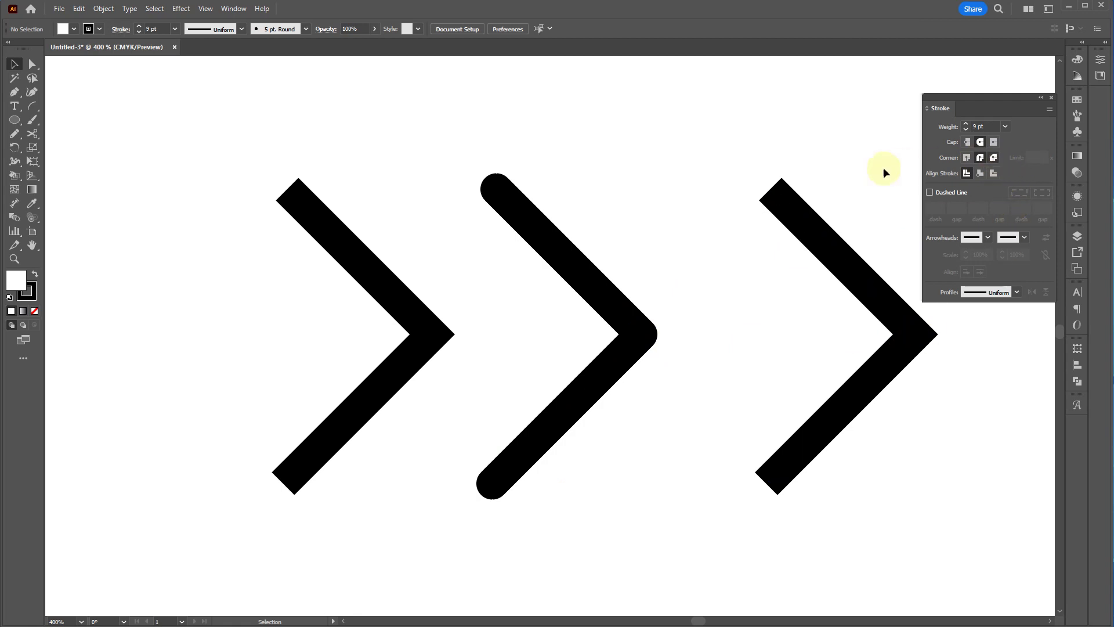
- Give the rightmost chevron a projecting cap and a bevel join
{"action": "left_click", "coordinate": [812, 231]}
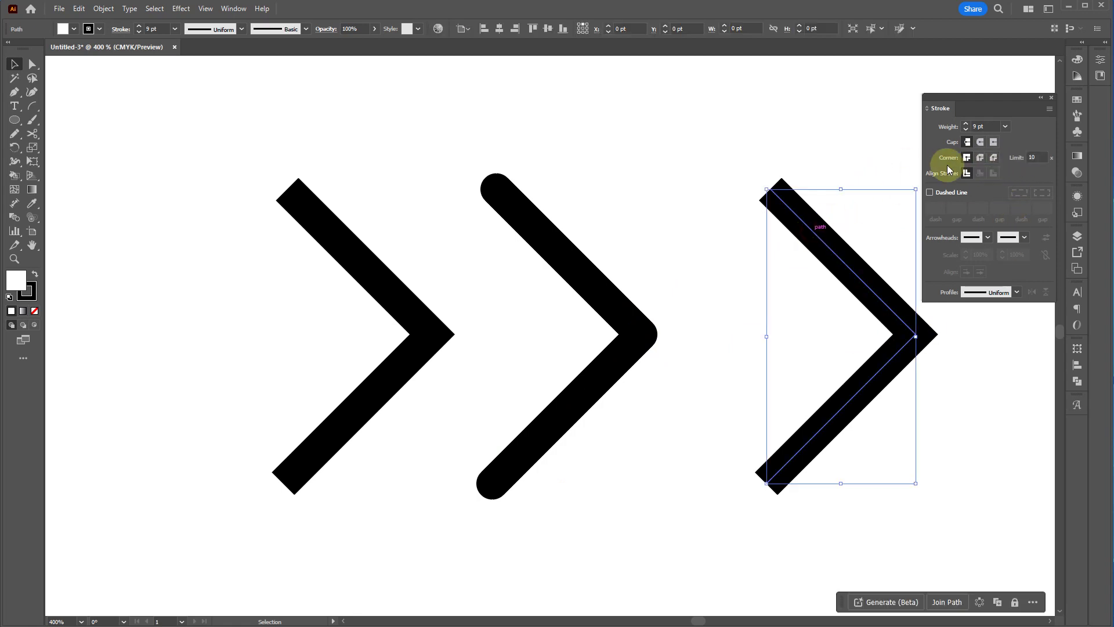
{"action": "left_click", "coordinate": [994, 143]}
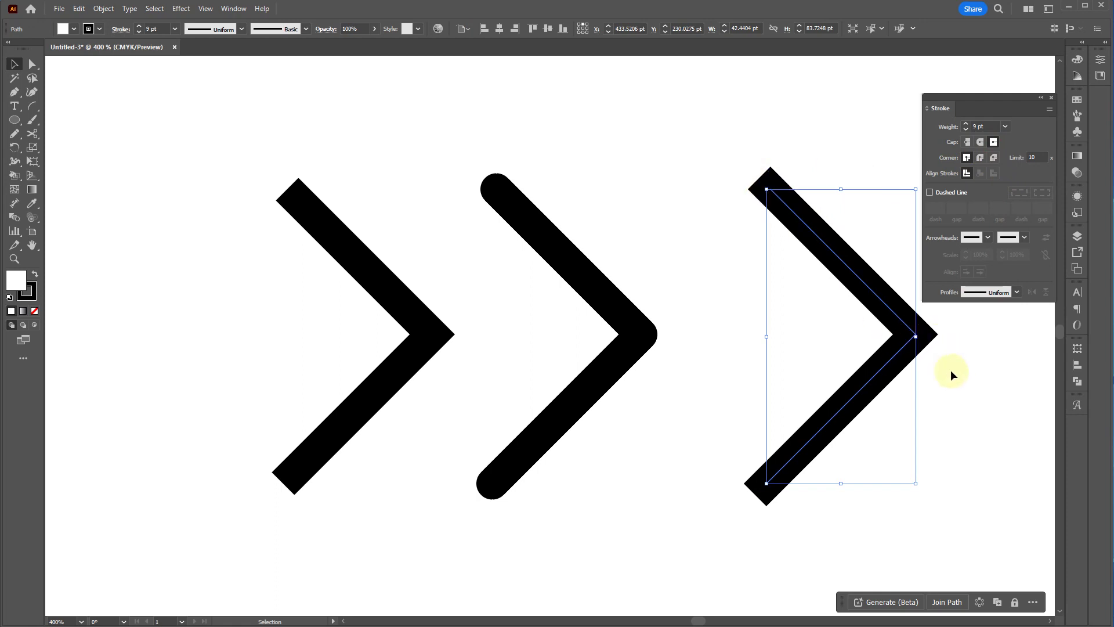
{"action": "left_click", "coordinate": [992, 158]}
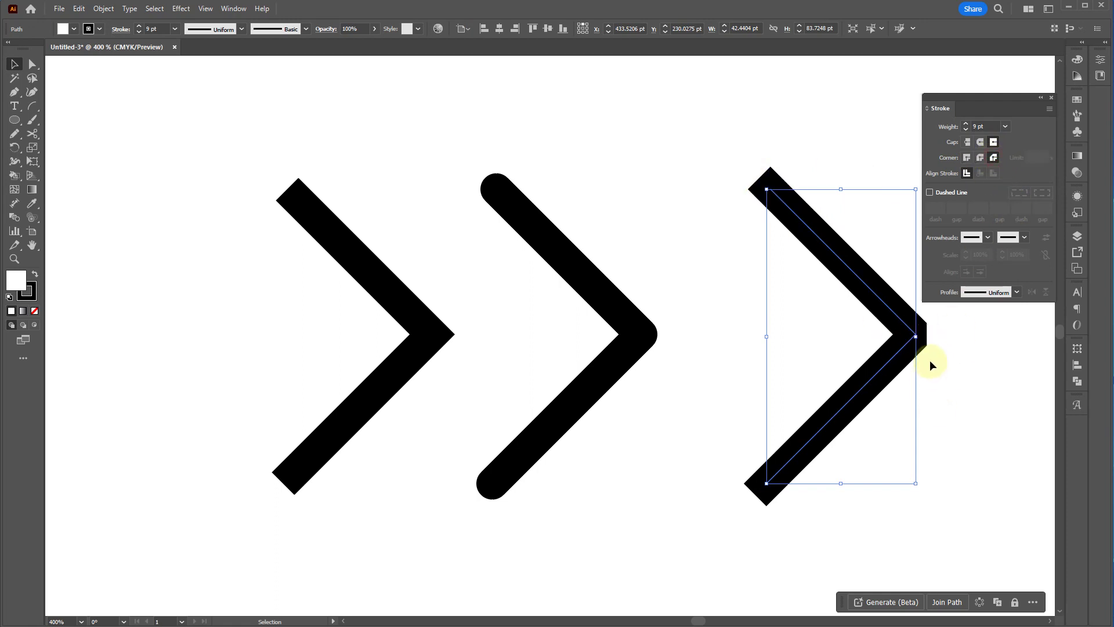
{"action": "left_click", "coordinate": [592, 291]}
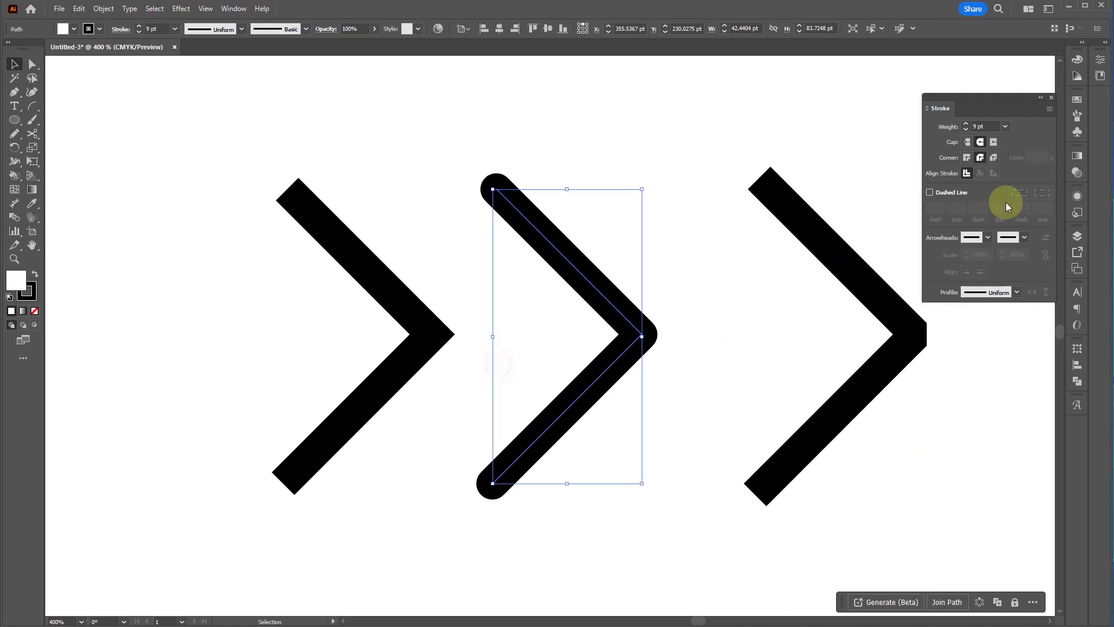
{"action": "key", "text": "ctrl+shift+a"}
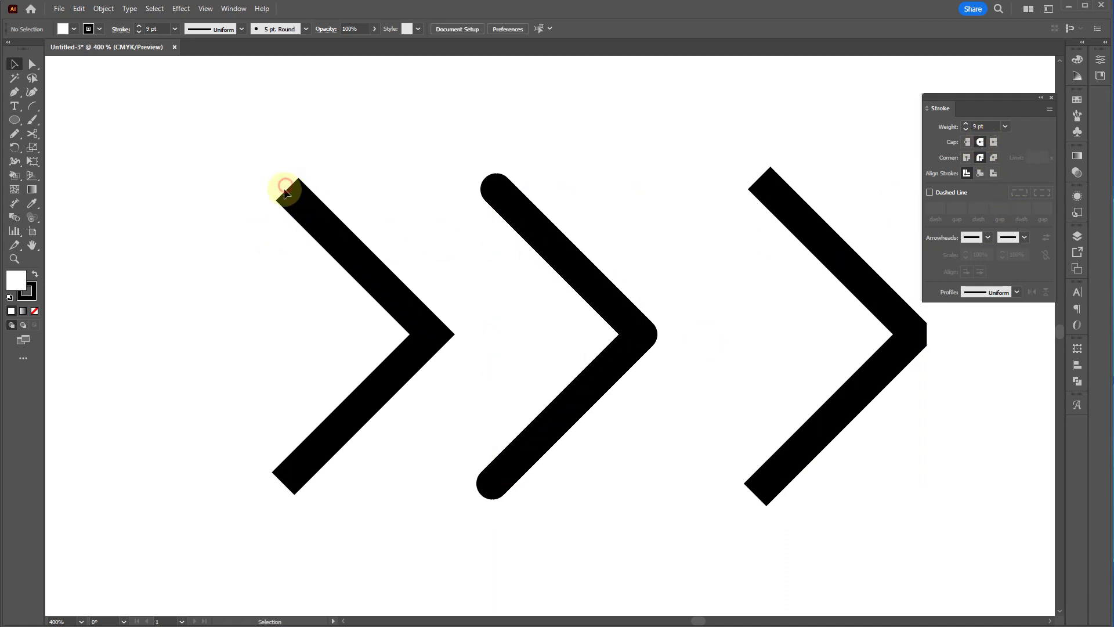
- Fold the left chevron's upper end anchor down beside its lower end and shift the middle chevron right
{"action": "key", "text": "a"}
{"action": "left_click_drag", "start_coordinate": [289, 190], "coordinate": [284, 469]}
{"action": "left_click_drag", "start_coordinate": [576, 386], "coordinate": [743, 372]}
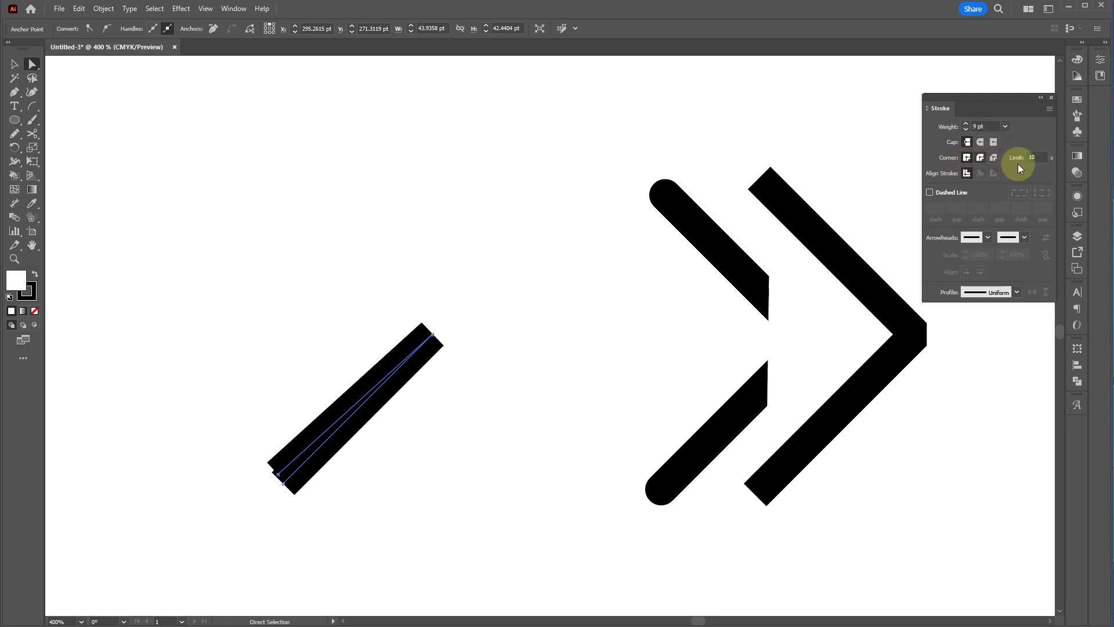
- Set the folded path's stroke weight to 15 pt and its miter limit to 100
{"action": "left_click", "coordinate": [966, 124]}
{"action": "left_click", "coordinate": [966, 123]}
{"action": "left_click", "coordinate": [966, 124]}
{"action": "left_click", "coordinate": [966, 124]}
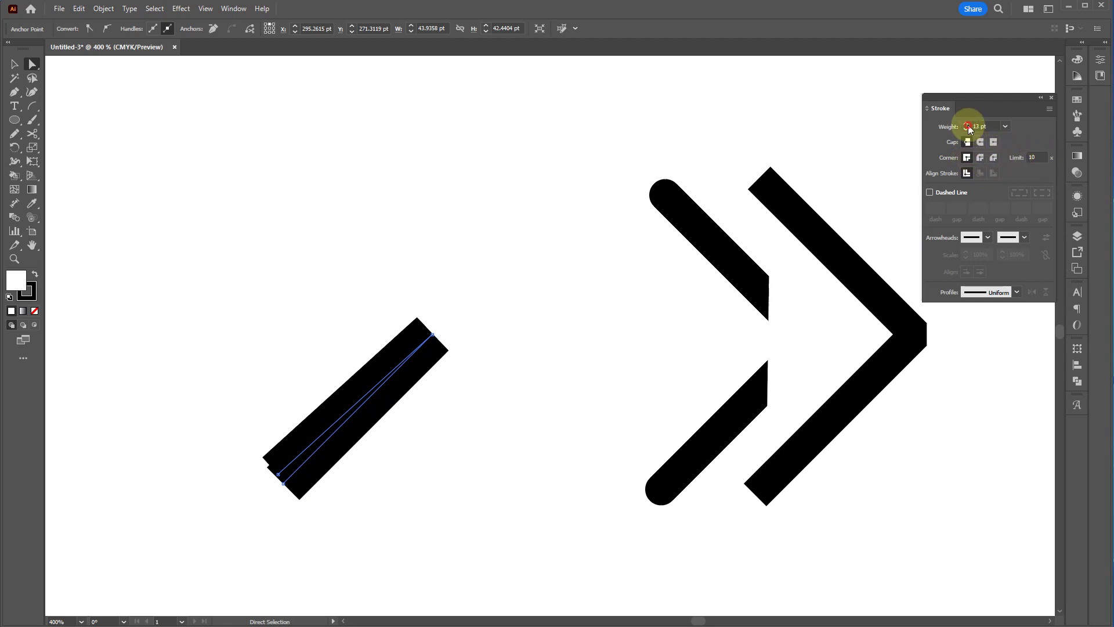
{"action": "left_click", "coordinate": [965, 124]}
{"action": "left_click", "coordinate": [965, 123]}
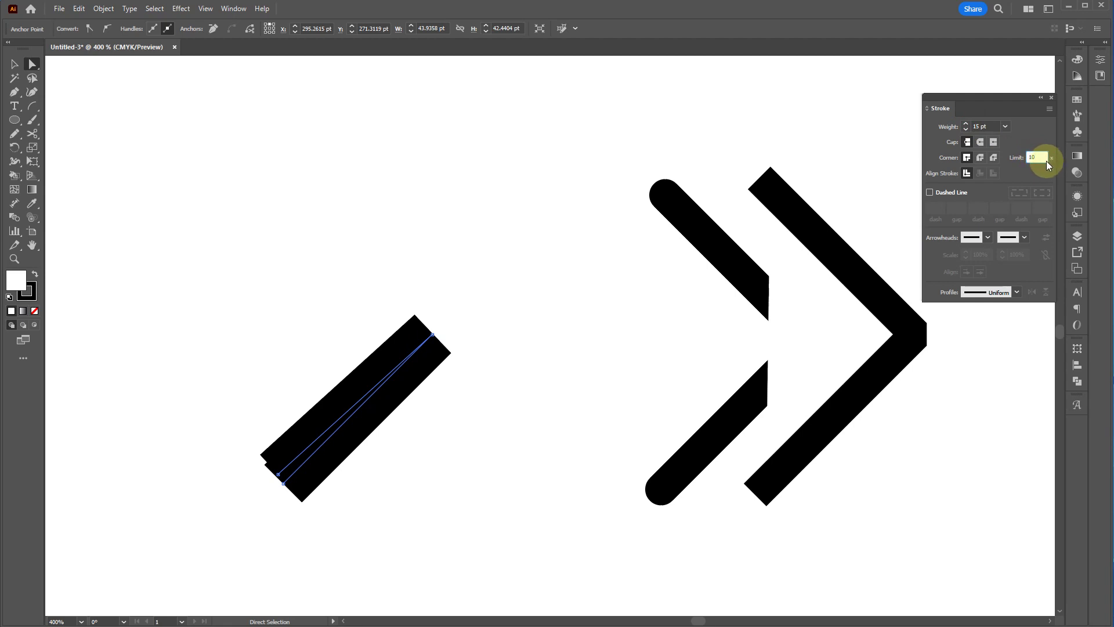
{"action": "key", "text": "Return"}
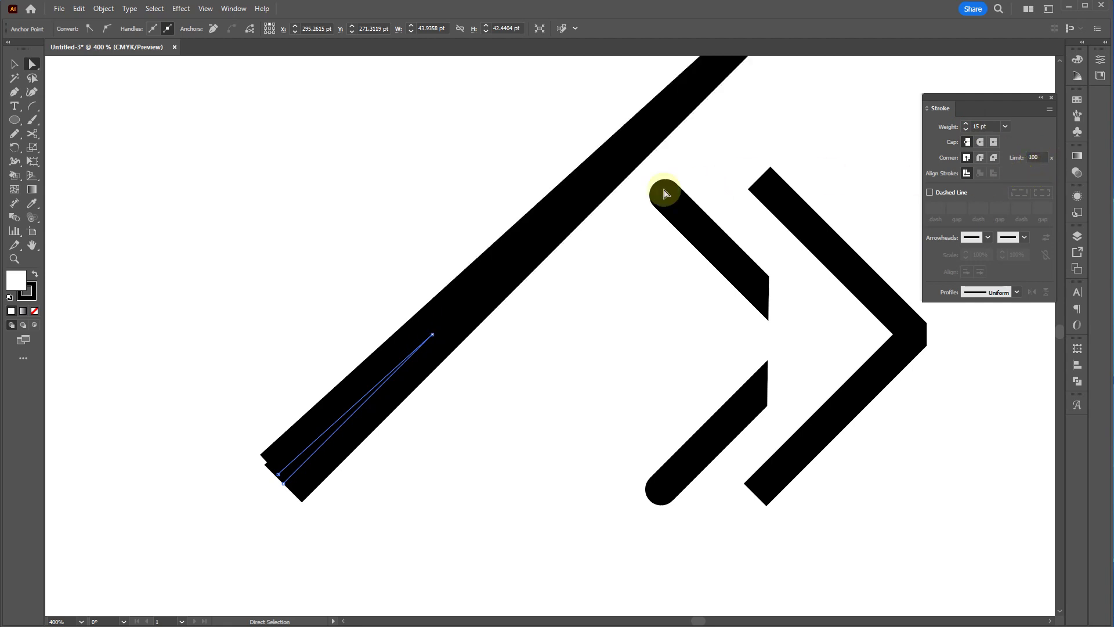
- Raise the folded path's upper end anchor to widen its angle and move the whole path left, away from the chevrons
{"action": "scroll", "coordinate": [453, 192], "scroll_direction": "down", "scroll_amount": 3}
{"action": "scroll", "coordinate": [452, 211], "scroll_direction": "down", "scroll_amount": 2}
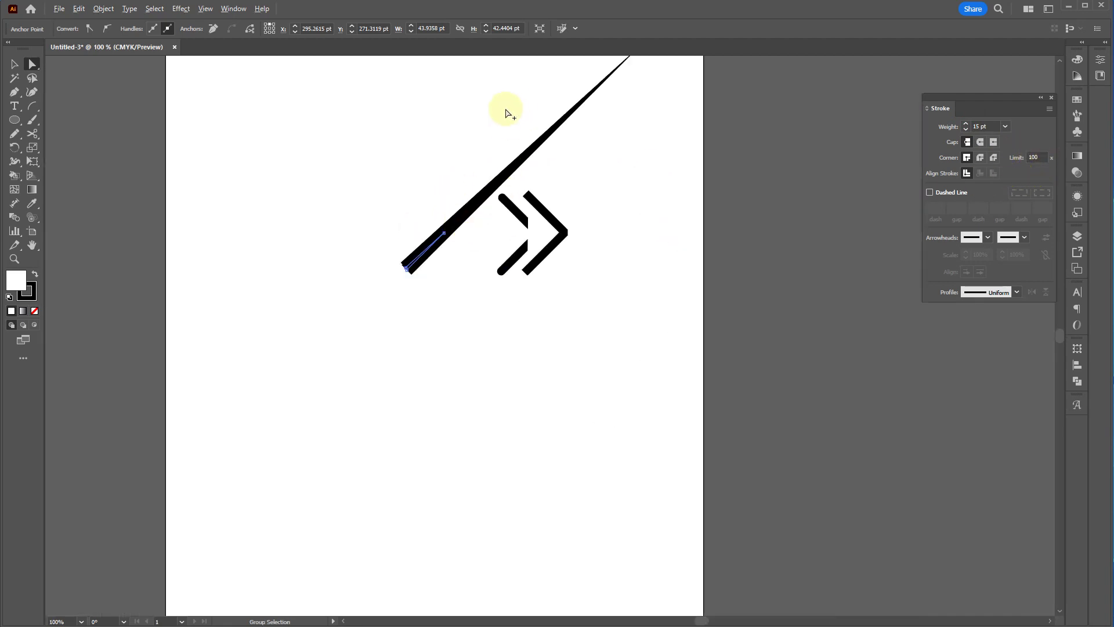
{"action": "scroll", "coordinate": [392, 350], "scroll_direction": "up", "scroll_amount": 3}
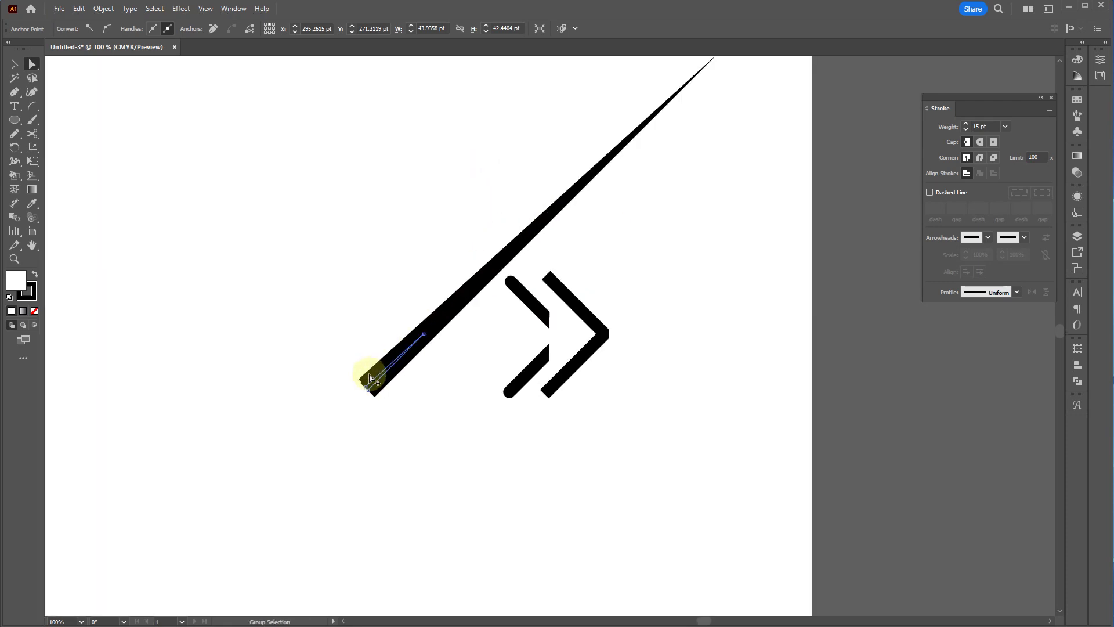
{"action": "left_click_drag", "start_coordinate": [356, 390], "coordinate": [331, 341]}
{"action": "key", "text": "v"}
{"action": "left_click_drag", "start_coordinate": [398, 318], "coordinate": [235, 277]}
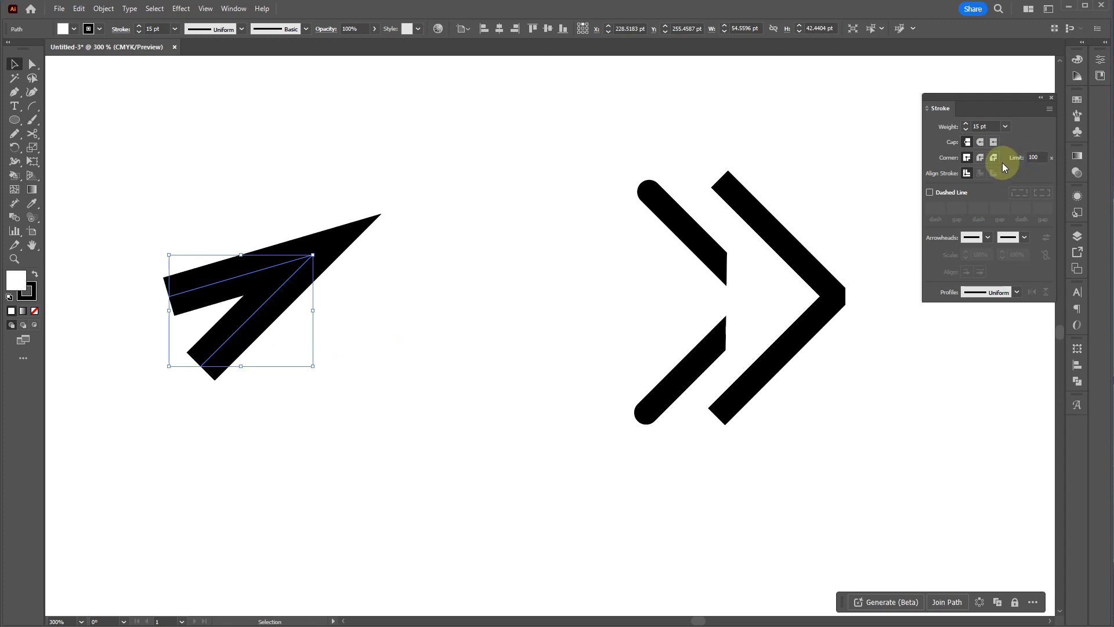
- Lower the path's upper end anchor toward its other end to narrow the angle into a long miter spike
{"action": "key", "text": "a"}
{"action": "left_click", "coordinate": [169, 297]}
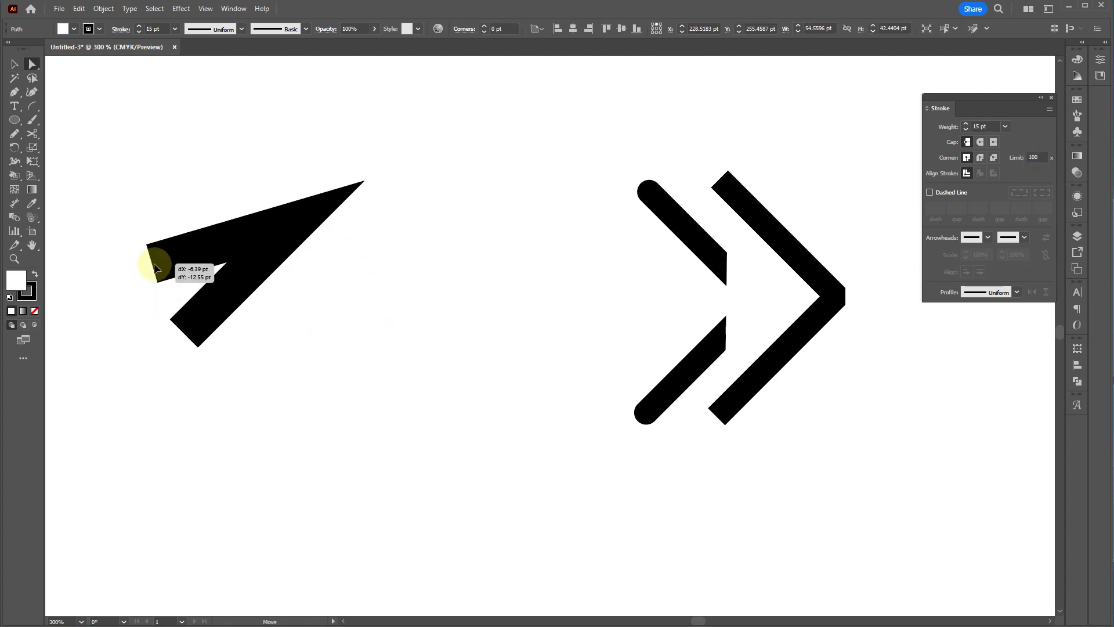
{"action": "left_click_drag", "start_coordinate": [169, 297], "coordinate": [174, 349]}
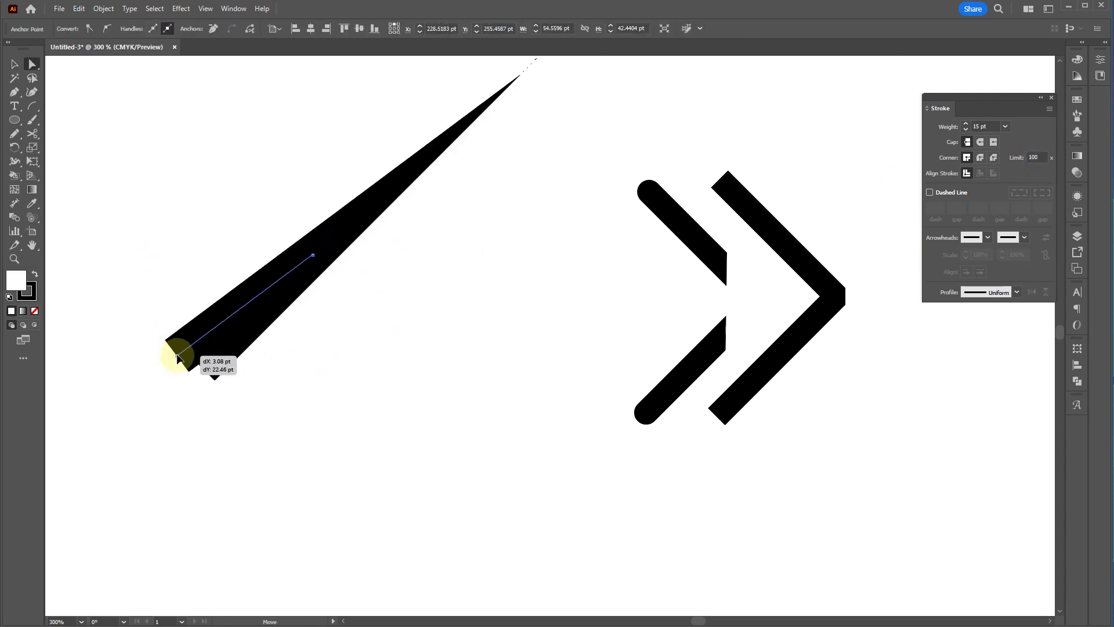
- Try a round join and a bevel join on the narrow path's corner
{"action": "scroll", "coordinate": [224, 383], "scroll_direction": "down", "scroll_amount": 1}
{"action": "scroll", "coordinate": [314, 348], "scroll_direction": "down", "scroll_amount": 1}
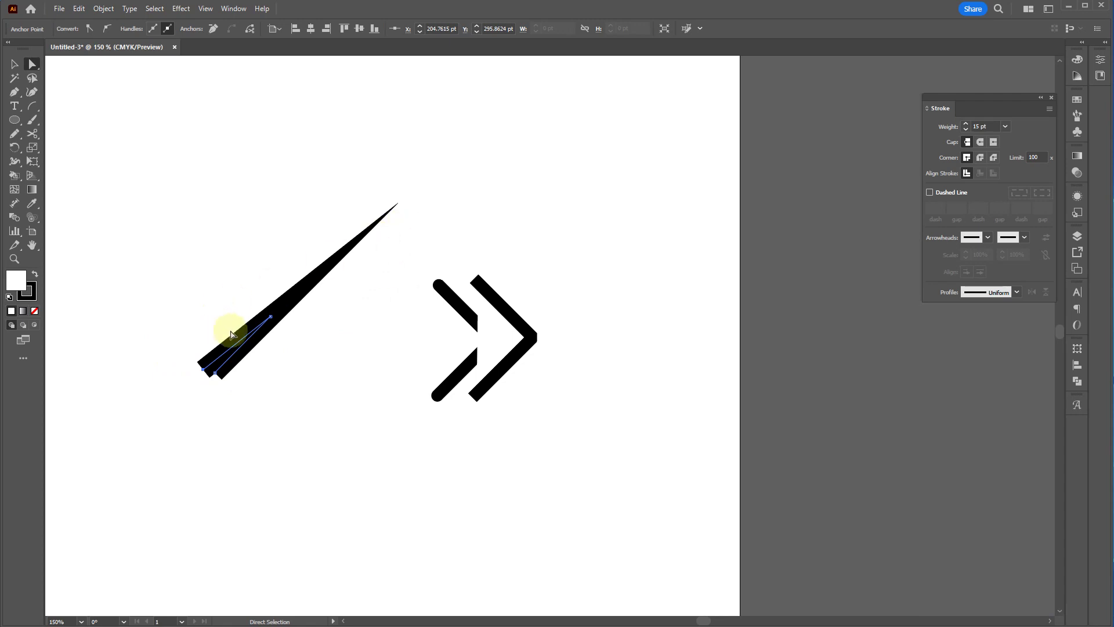
{"action": "left_click", "coordinate": [982, 159]}
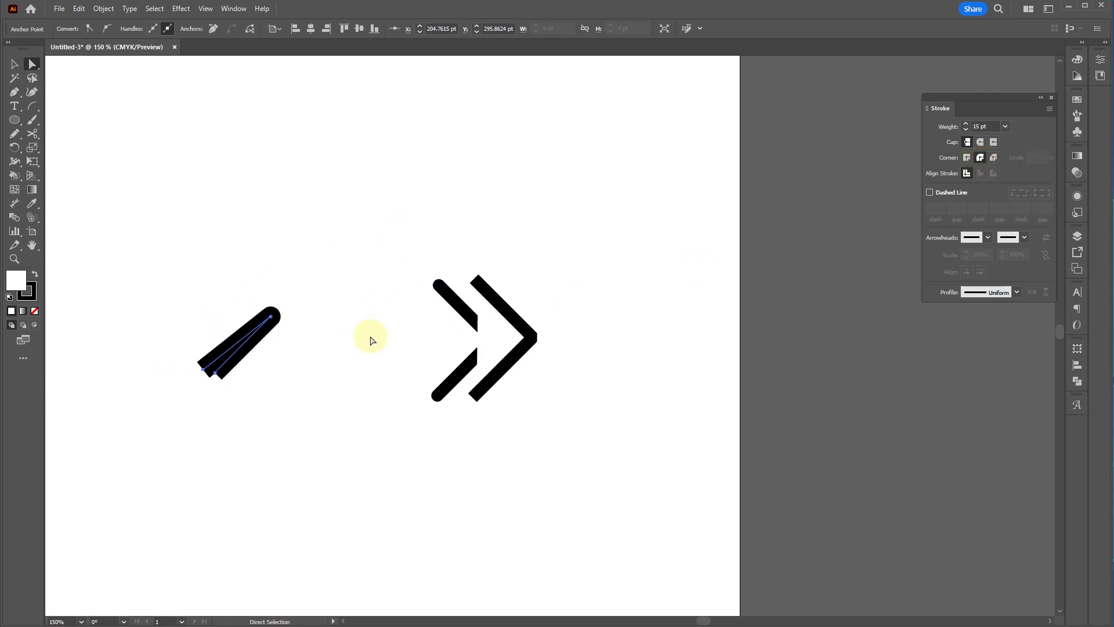
{"action": "left_click", "coordinate": [992, 159]}
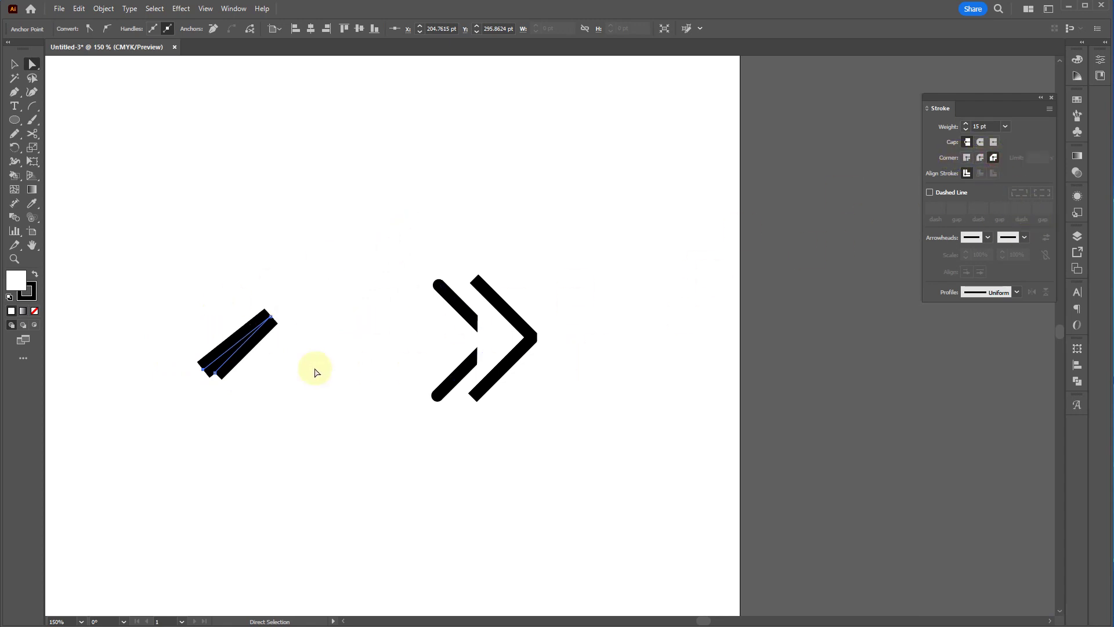
- Raise the path's upper end anchor by about 15 pt and restore the miter join with a limit of 10
{"action": "left_click_drag", "start_coordinate": [204, 368], "coordinate": [203, 350]}
{"action": "left_click", "coordinate": [967, 157]}
{"action": "left_click", "coordinate": [1038, 157]}
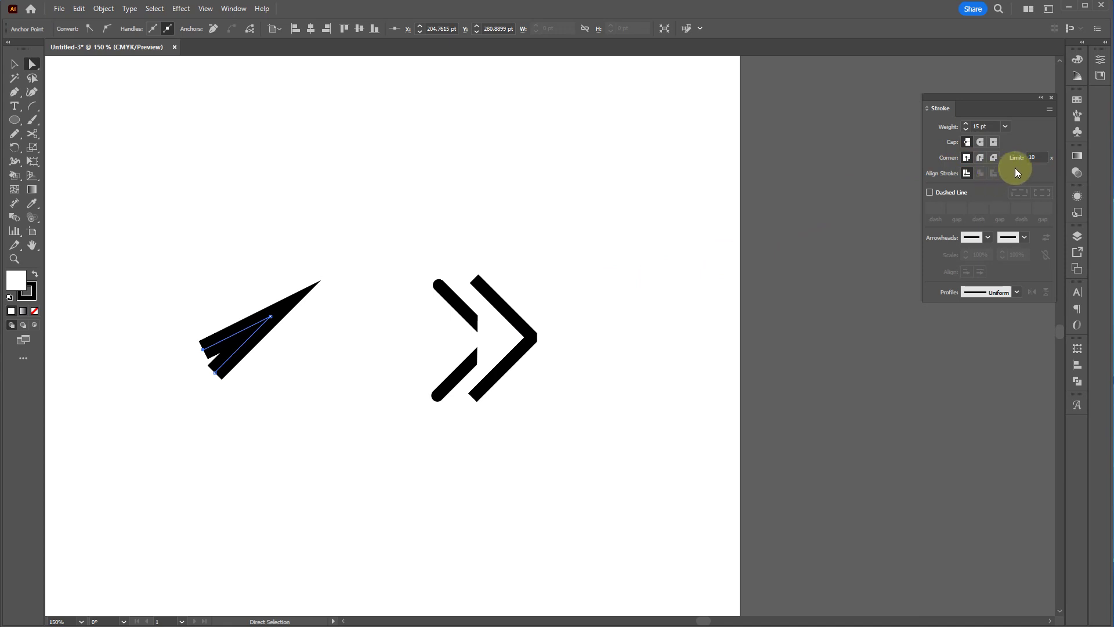
{"action": "key", "text": "Tab"}
{"action": "key", "text": "Tab"}
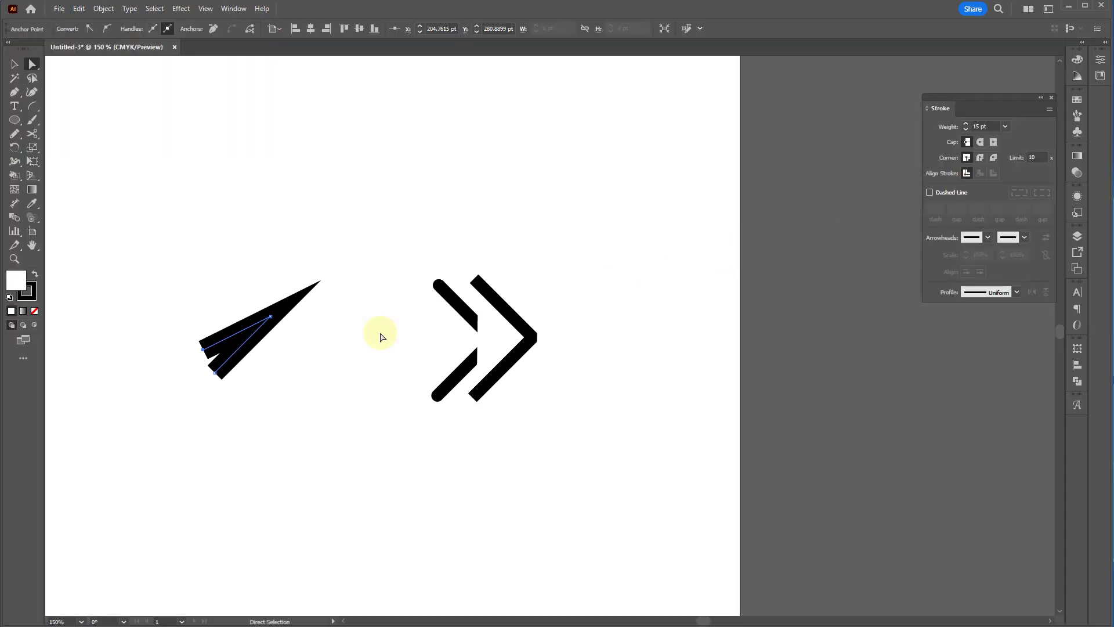
- Lower the path's upper end anchor to narrow the angle until the miter limit cuts off the corner, and deselect it
{"action": "left_click", "coordinate": [313, 317]}
{"action": "key", "text": "v"}
{"action": "left_click", "coordinate": [235, 323]}
{"action": "key", "text": "a"}
{"action": "left_click", "coordinate": [203, 353]}
{"action": "left_click_drag", "start_coordinate": [203, 353], "coordinate": [200, 383]}
{"action": "left_click", "coordinate": [248, 347]}
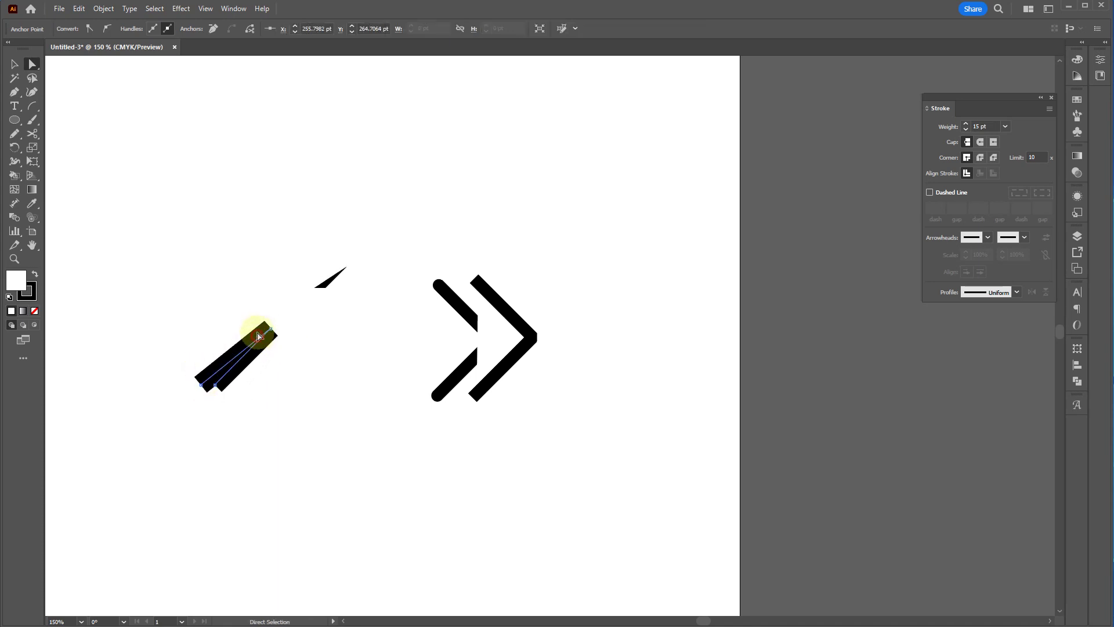
{"action": "left_click", "coordinate": [251, 316]}
{"action": "scroll", "coordinate": [465, 219], "scroll_direction": "up", "scroll_amount": 2}
{"action": "scroll", "coordinate": [386, 314], "scroll_direction": "down", "scroll_amount": 3}
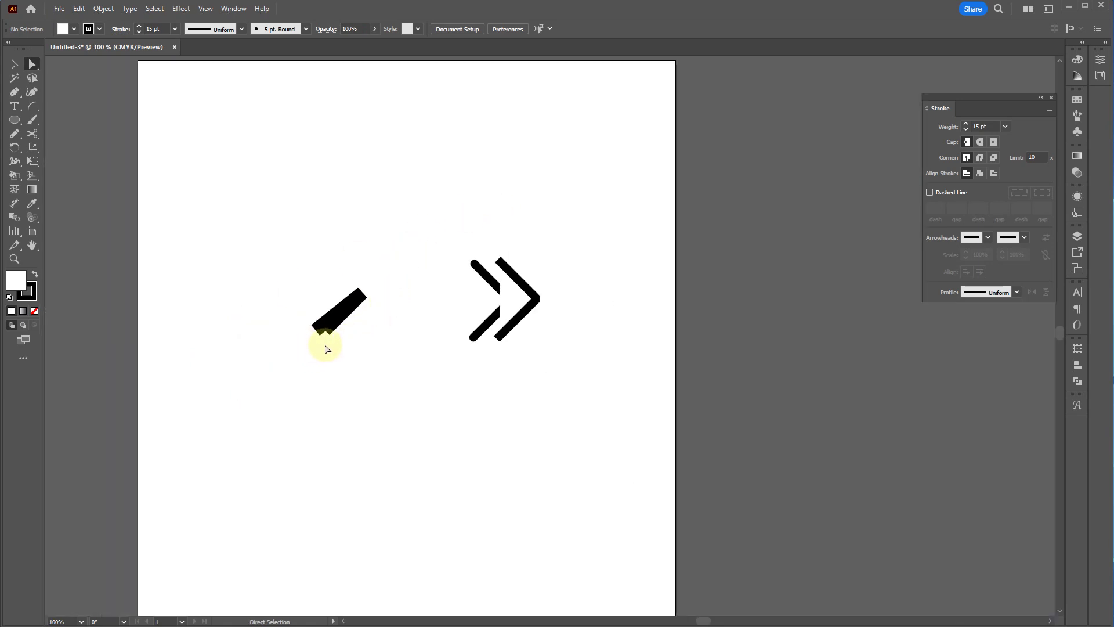
- Delete the narrow angled path beside the two chevrons
{"action": "left_click_drag", "start_coordinate": [395, 360], "coordinate": [237, 278]}
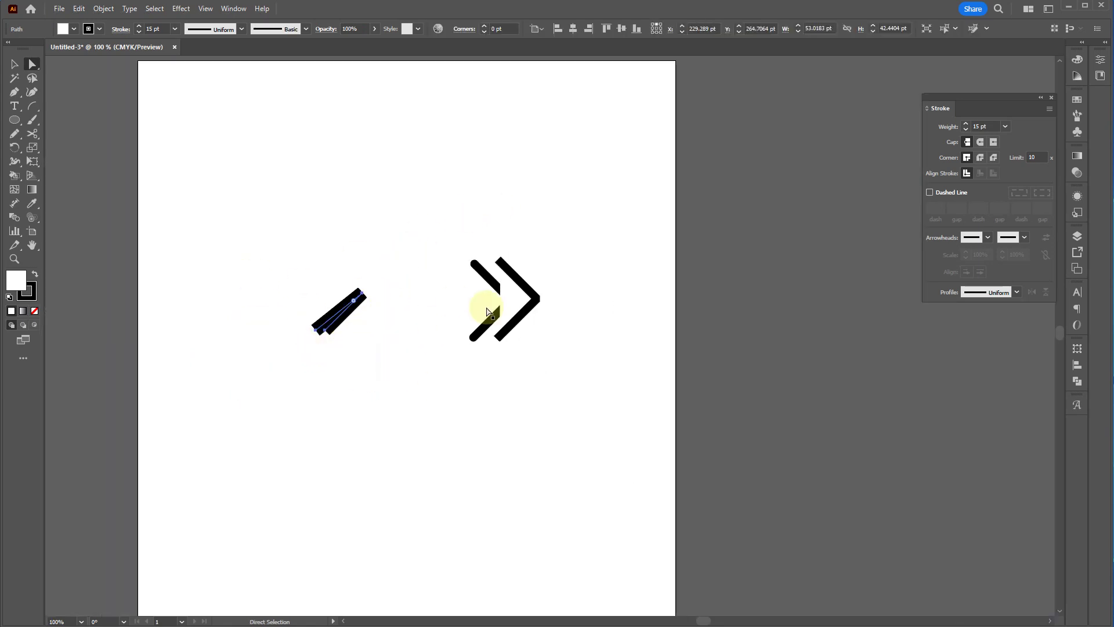
{"action": "key", "text": "Delete"}
- Fill both chevron paths with a light blue picked in the Color Picker, and deselect them
{"action": "left_click_drag", "start_coordinate": [480, 332], "coordinate": [512, 313]}
{"action": "left_click_drag", "start_coordinate": [527, 353], "coordinate": [385, 263]}
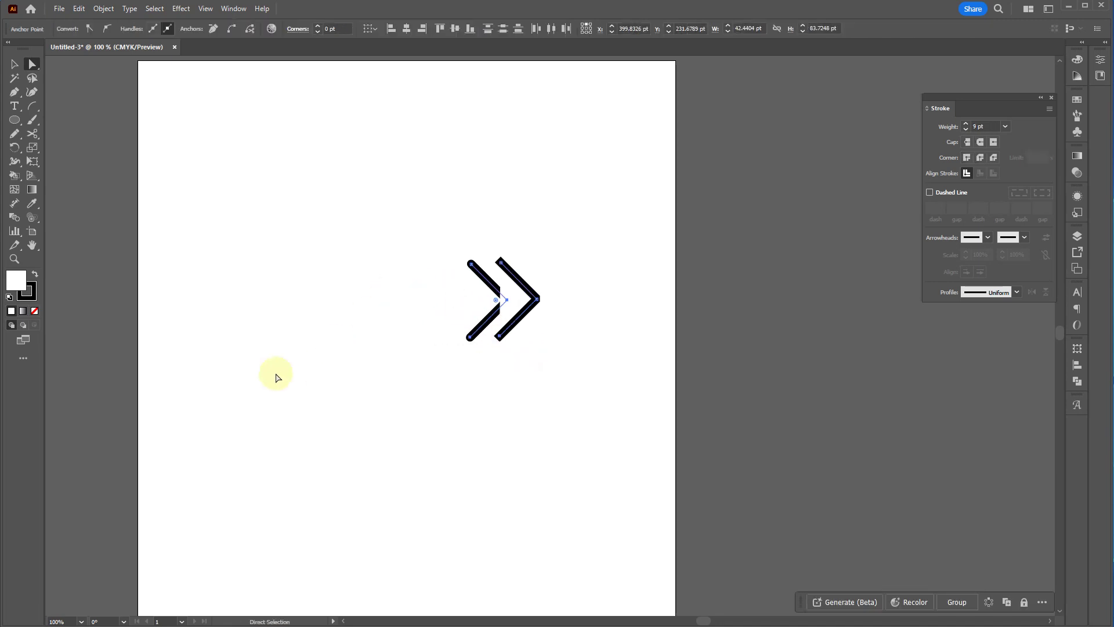
{"action": "double_click", "coordinate": [18, 282]}
{"action": "left_click", "coordinate": [548, 317]}
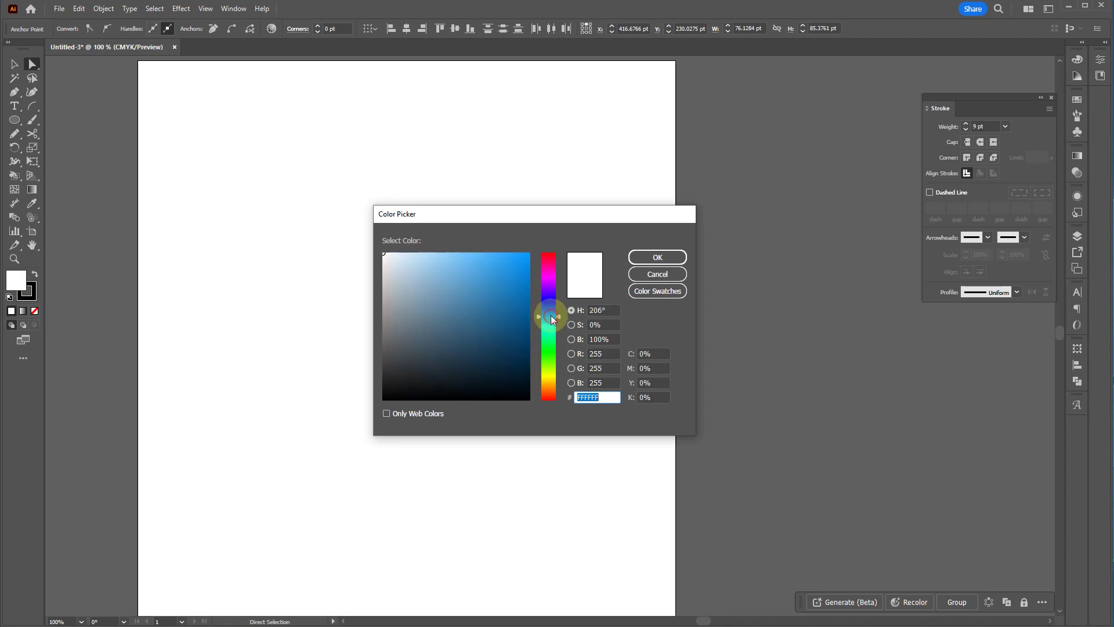
{"action": "left_click", "coordinate": [495, 266]}
{"action": "left_click", "coordinate": [658, 257]}
{"action": "left_click", "coordinate": [543, 500]}
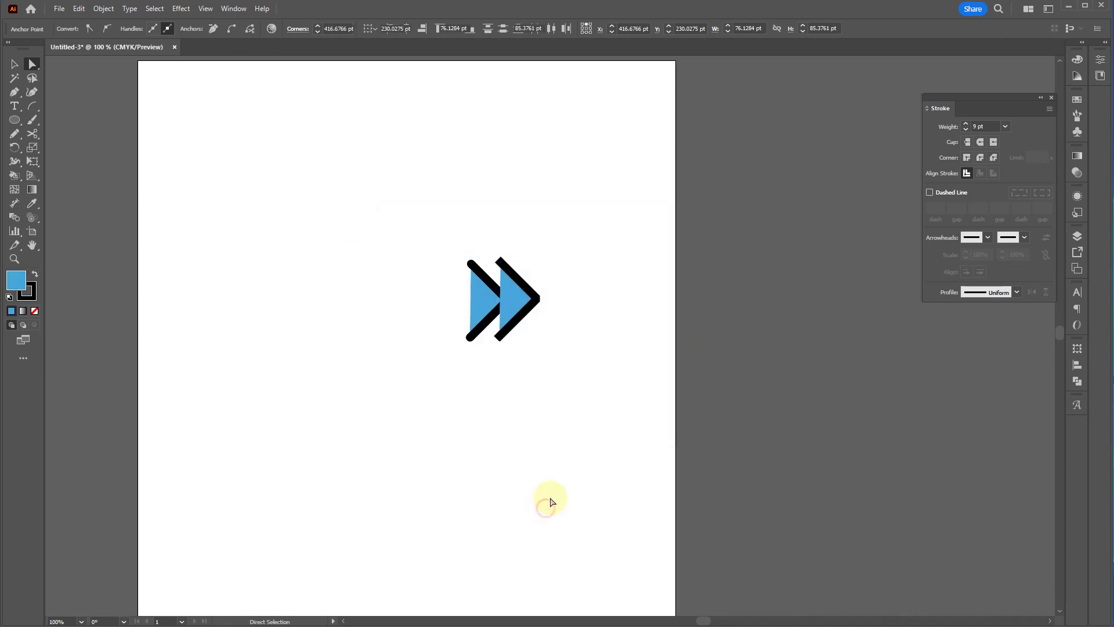
- Draw an open three-point path with the Pen tool above the chevrons, with its peak in the middle
{"action": "scroll", "coordinate": [507, 263], "scroll_direction": "up", "scroll_amount": 2}
{"action": "scroll", "coordinate": [464, 288], "scroll_direction": "down", "scroll_amount": 2}
{"action": "key", "text": "o"}
{"action": "key", "text": "p"}
{"action": "left_click", "coordinate": [494, 186]}
{"action": "left_click", "coordinate": [388, 135]}
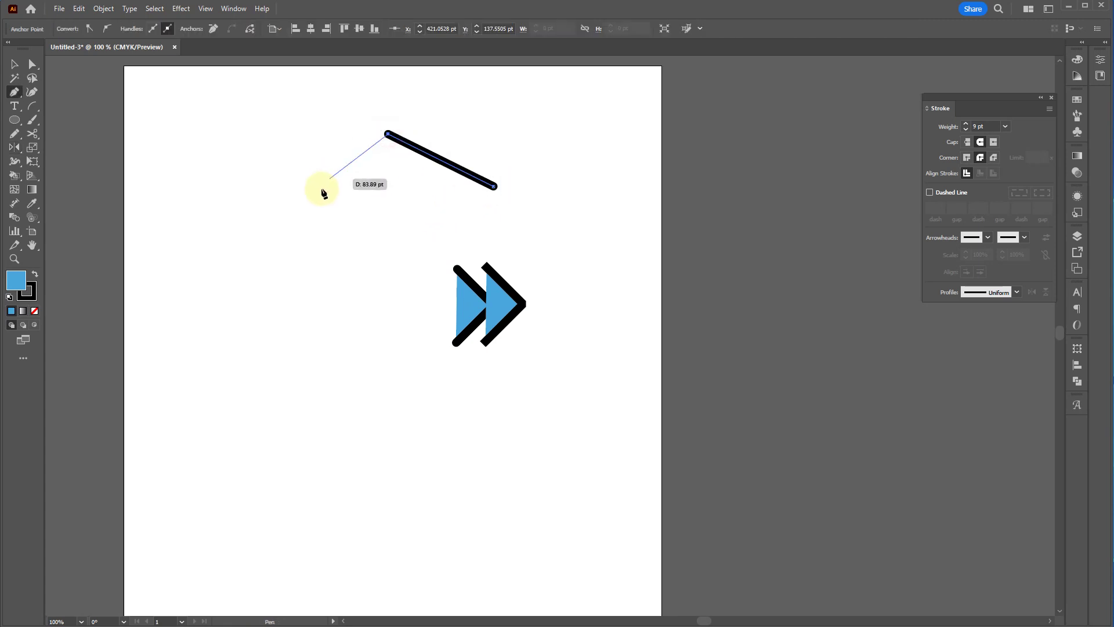
{"action": "left_click", "coordinate": [251, 258]}
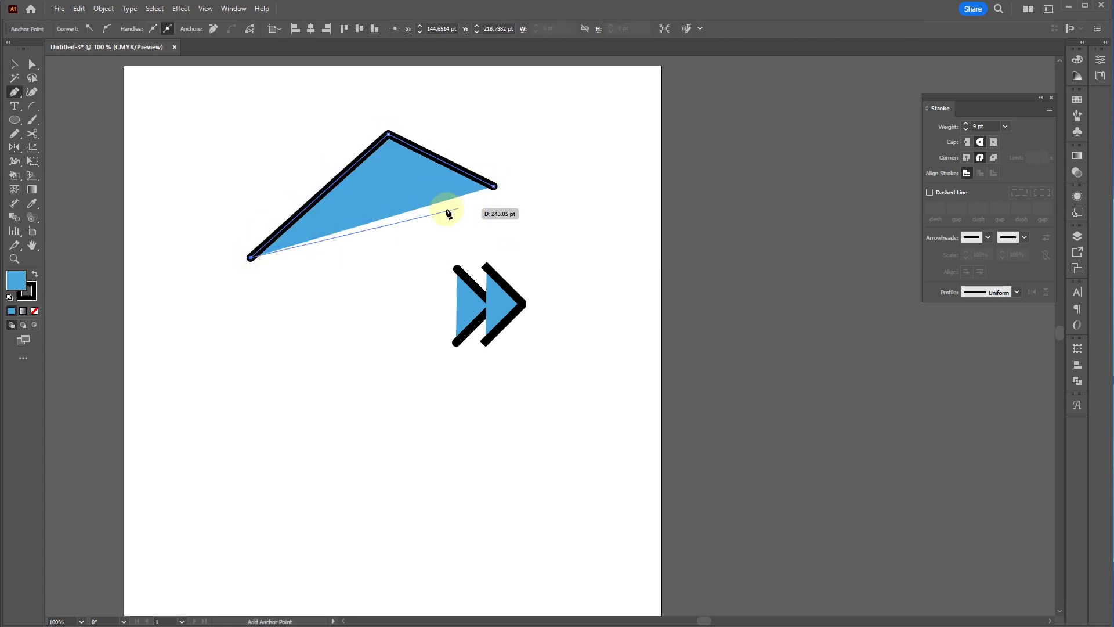
- Draw a closed four-sided shape with the Pen tool below the open path, and deselect it
{"action": "left_click", "coordinate": [256, 321]}
{"action": "left_click", "coordinate": [377, 272]}
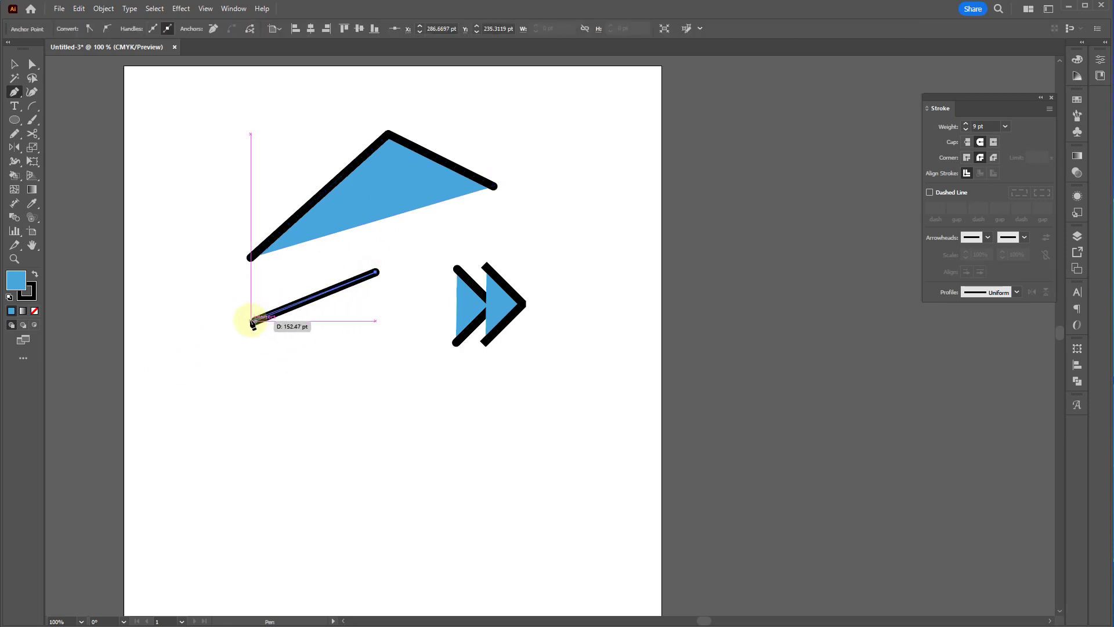
{"action": "left_click", "coordinate": [369, 363]}
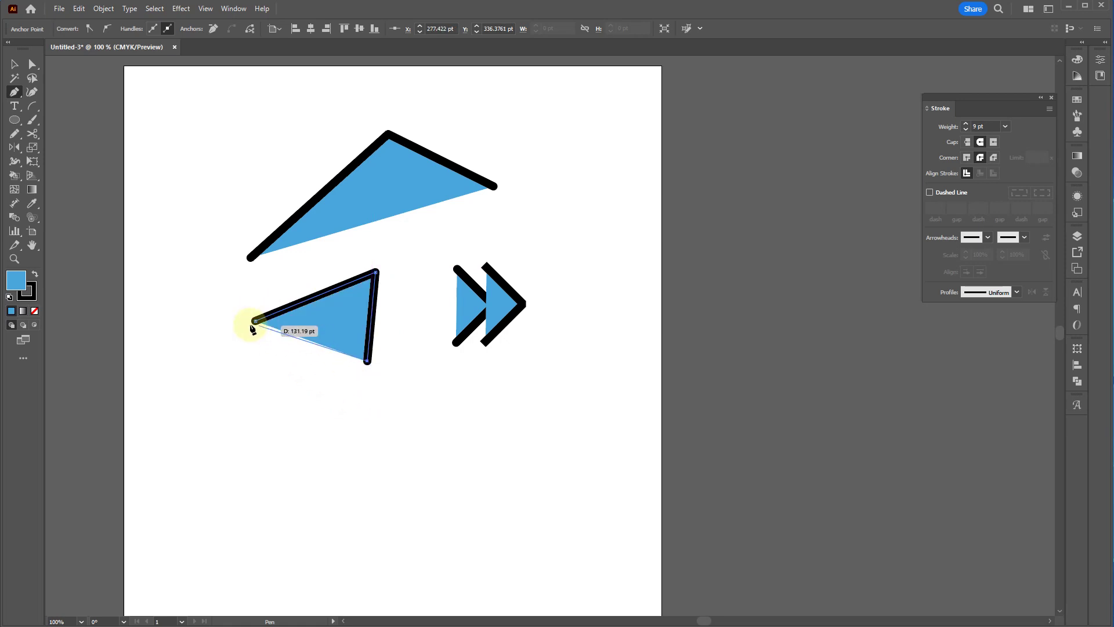
{"action": "left_click", "coordinate": [221, 395]}
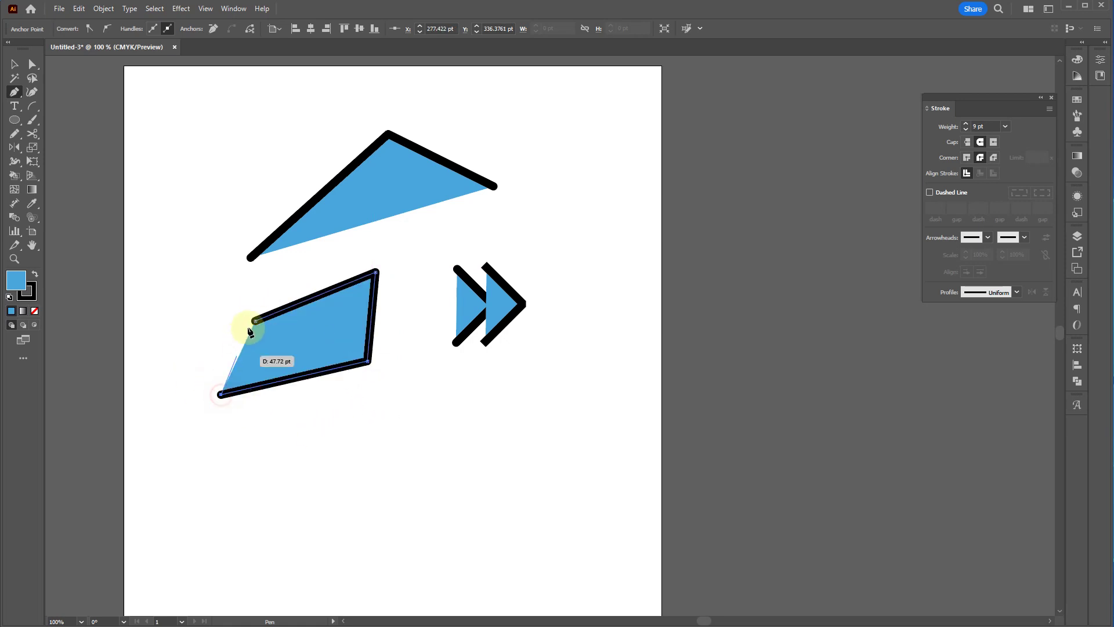
{"action": "left_click", "coordinate": [256, 321]}
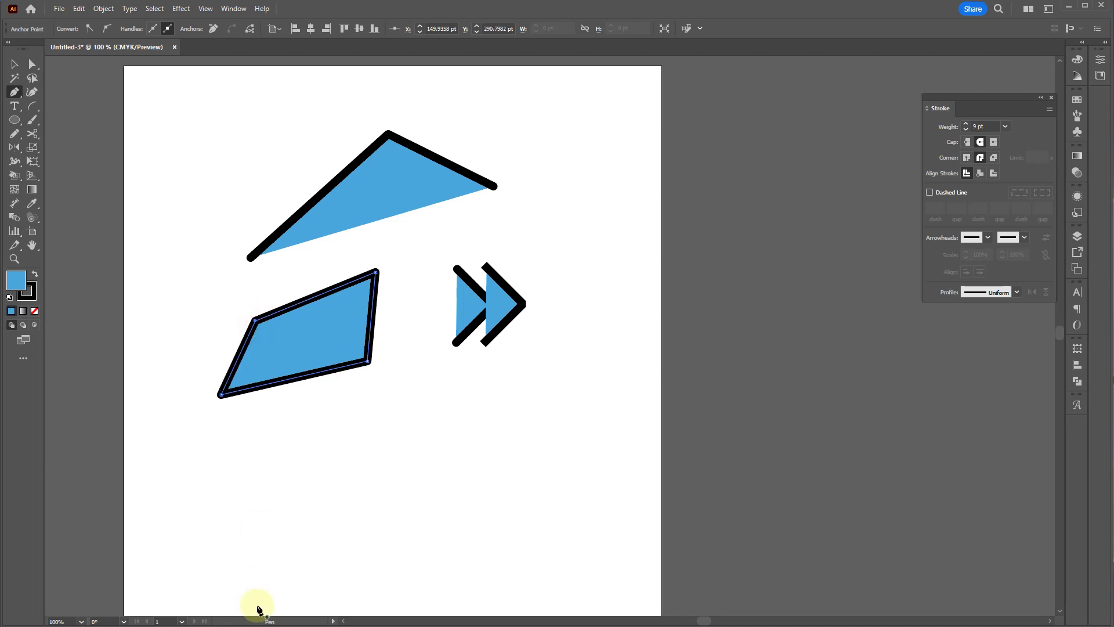
{"action": "key", "text": "v"}
{"action": "left_click", "coordinate": [427, 444]}
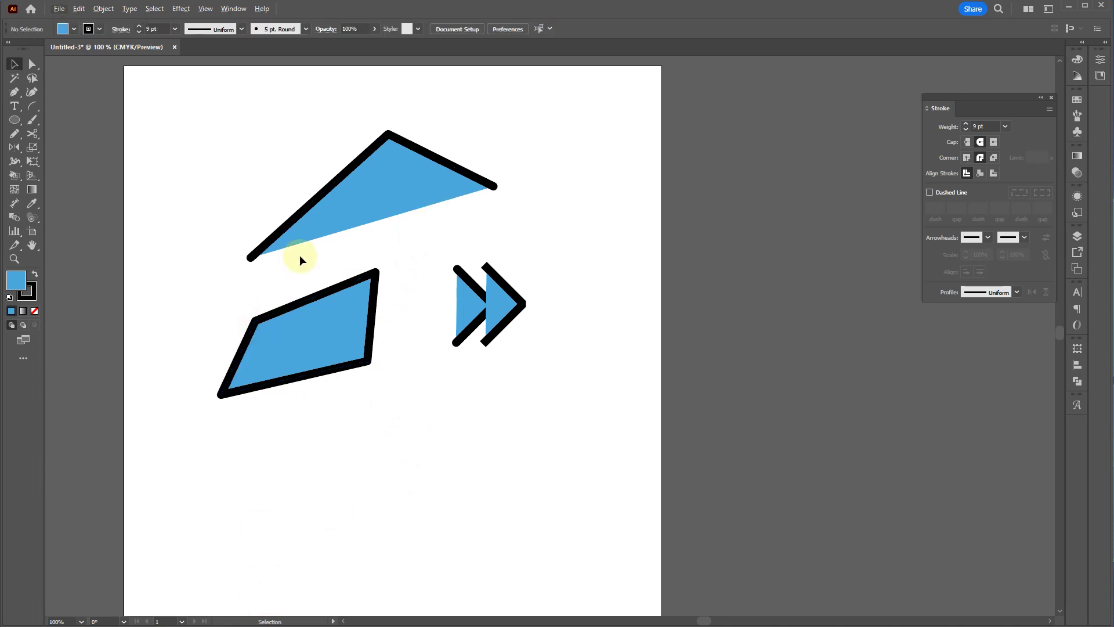
- Remove the stroke from the open three-point path, and undo the removal
{"action": "left_click", "coordinate": [399, 182]}
{"action": "left_click", "coordinate": [34, 294]}
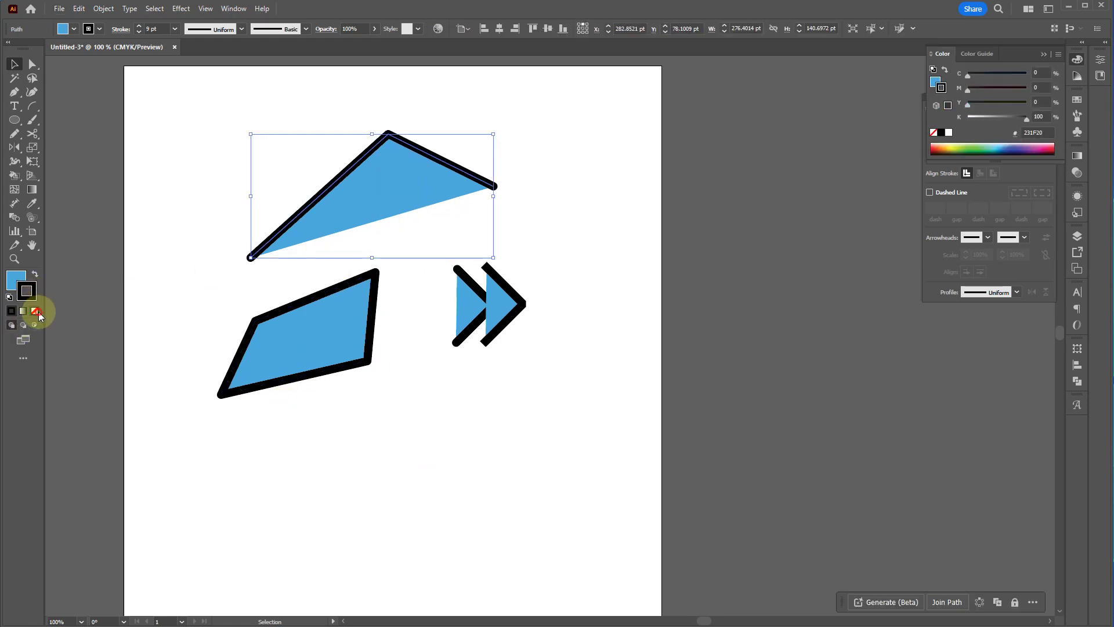
{"action": "left_click", "coordinate": [36, 311]}
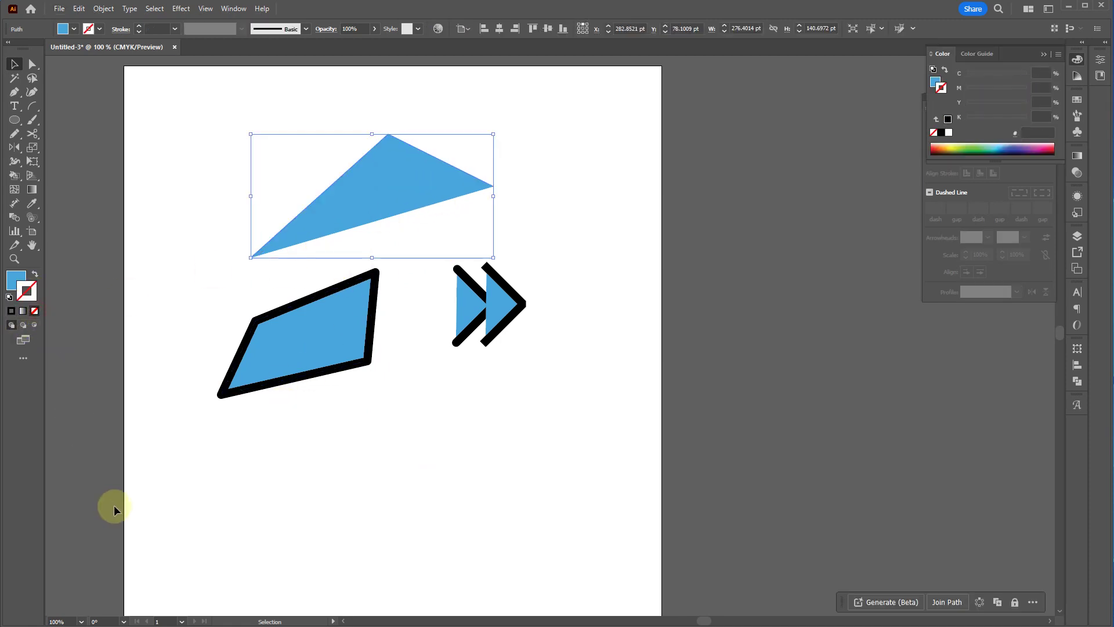
{"action": "left_click", "coordinate": [245, 481]}
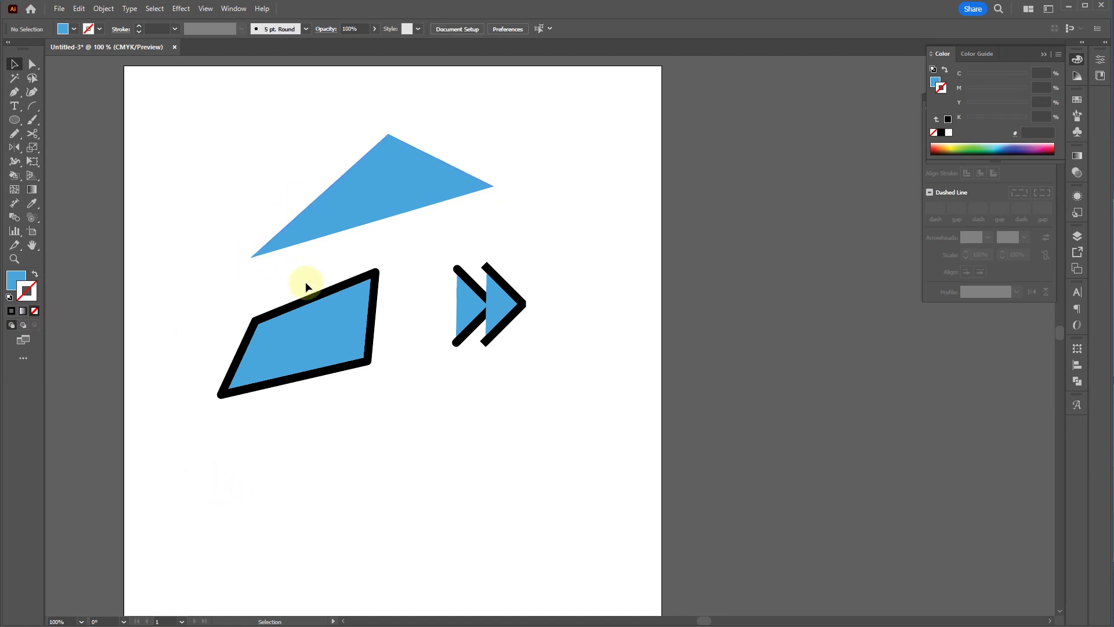
{"action": "key", "text": "ctrl+z"}
{"action": "key", "text": "v"}
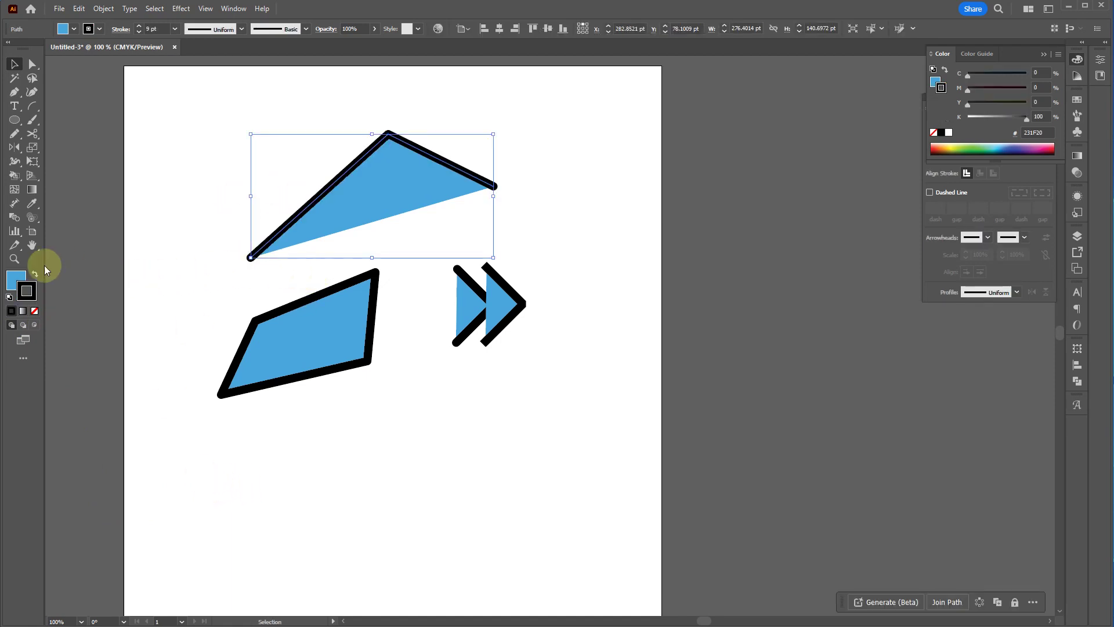
{"action": "left_click", "coordinate": [102, 9]}
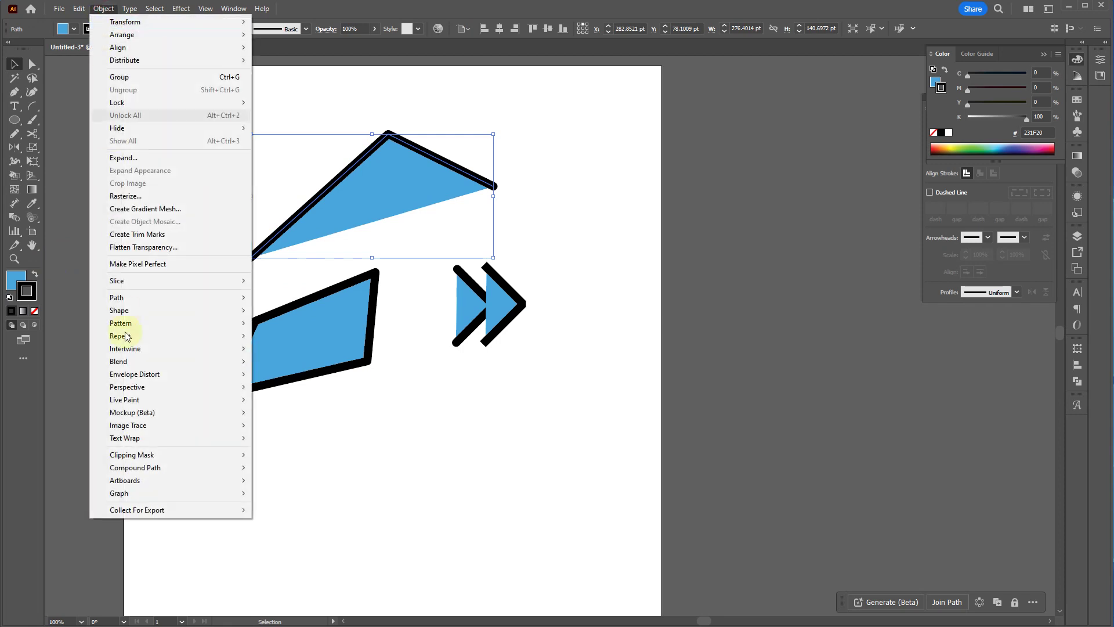
{"action": "left_click", "coordinate": [142, 302]}
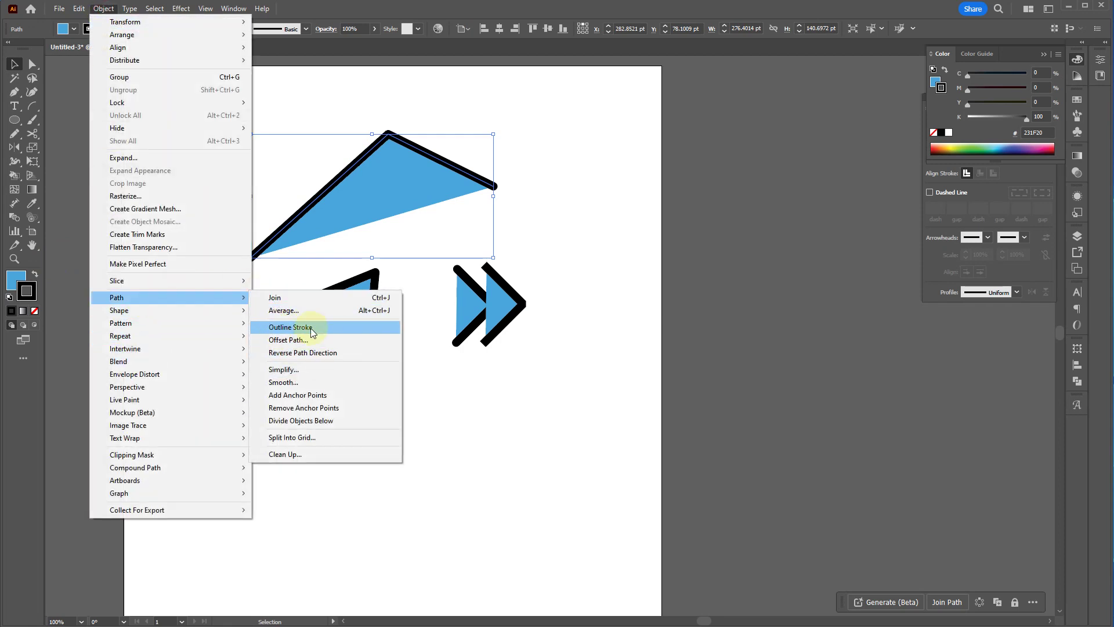
{"action": "left_click", "coordinate": [290, 327]}
- Delete the four-sided shape and the chevrons, and place a duplicate of the open path beside the original
{"action": "left_click_drag", "start_coordinate": [561, 448], "coordinate": [253, 280]}
{"action": "key", "text": "Delete"}
{"action": "left_click_drag", "start_coordinate": [524, 305], "coordinate": [510, 199]}
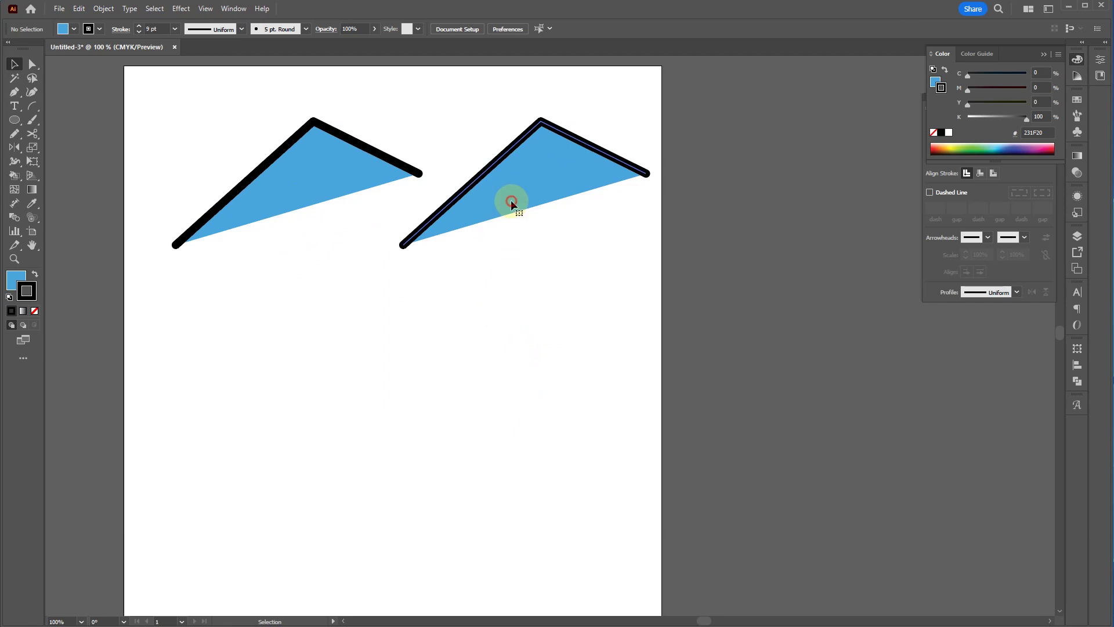
- Apply Outline Stroke to the duplicated open path, and deselect it
{"action": "left_click", "coordinate": [103, 9]}
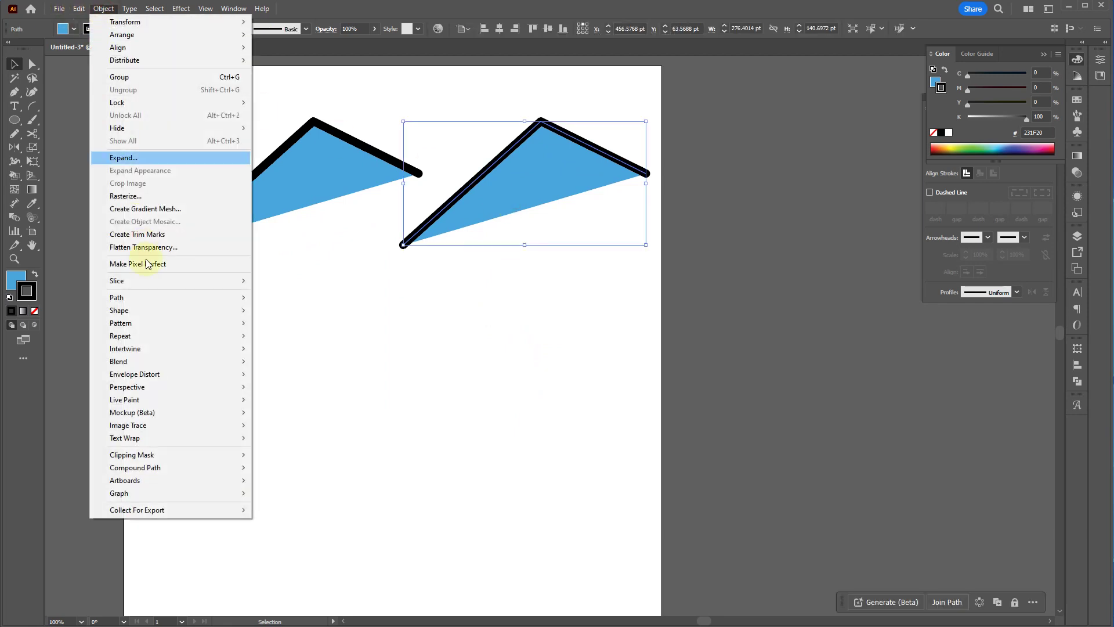
{"action": "left_click", "coordinate": [158, 298]}
{"action": "left_click", "coordinate": [313, 328]}
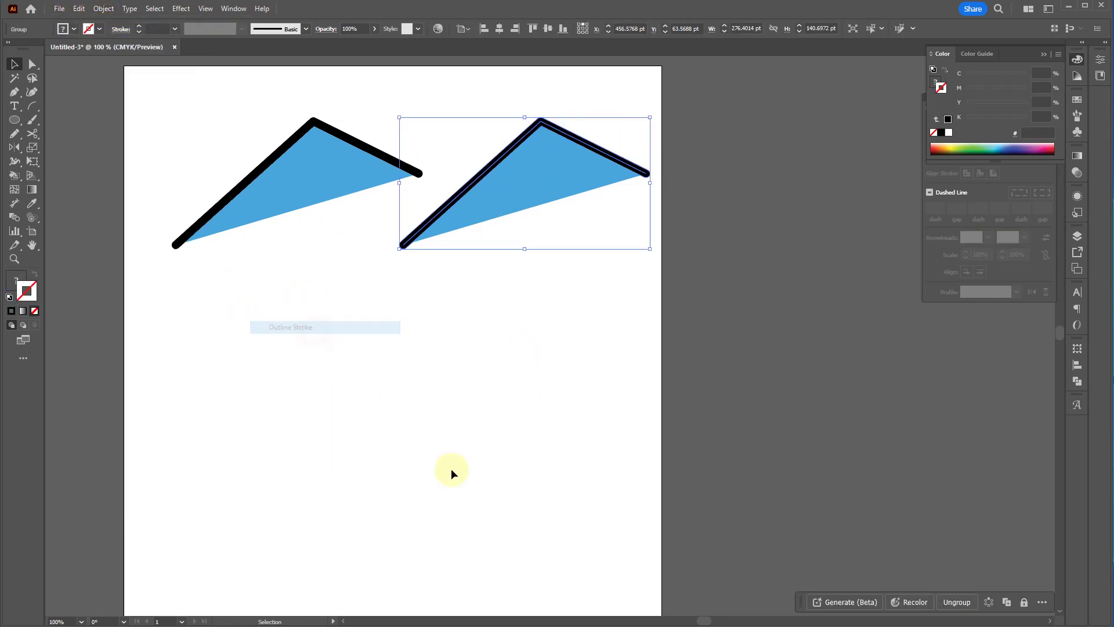
{"action": "left_click", "coordinate": [488, 393]}
- Ungroup the outlined duplicate into separate fill and outline shapes, and deselect them
{"action": "left_click", "coordinate": [470, 192]}
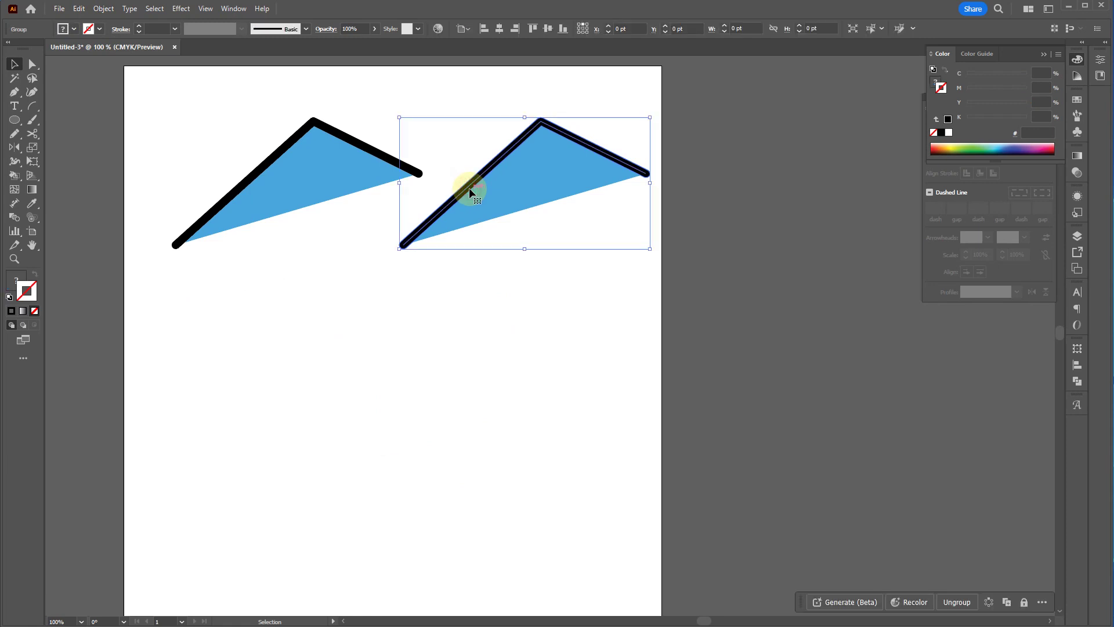
{"action": "left_click", "coordinate": [511, 291]}
{"action": "right_click", "coordinate": [474, 185]}
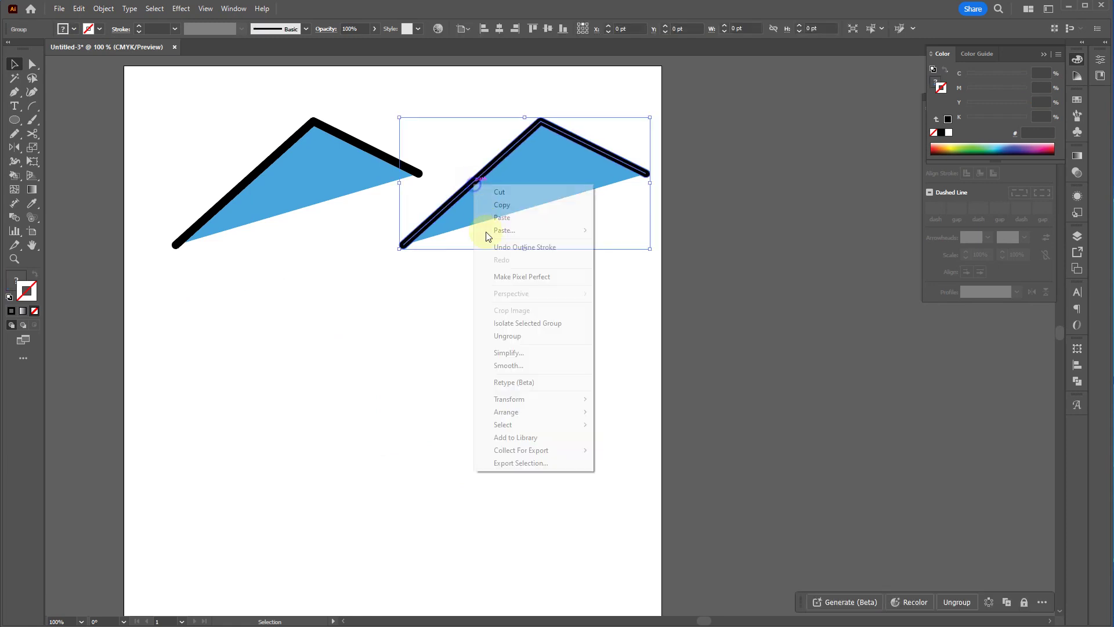
{"action": "left_click", "coordinate": [514, 336]}
{"action": "left_click", "coordinate": [429, 272]}
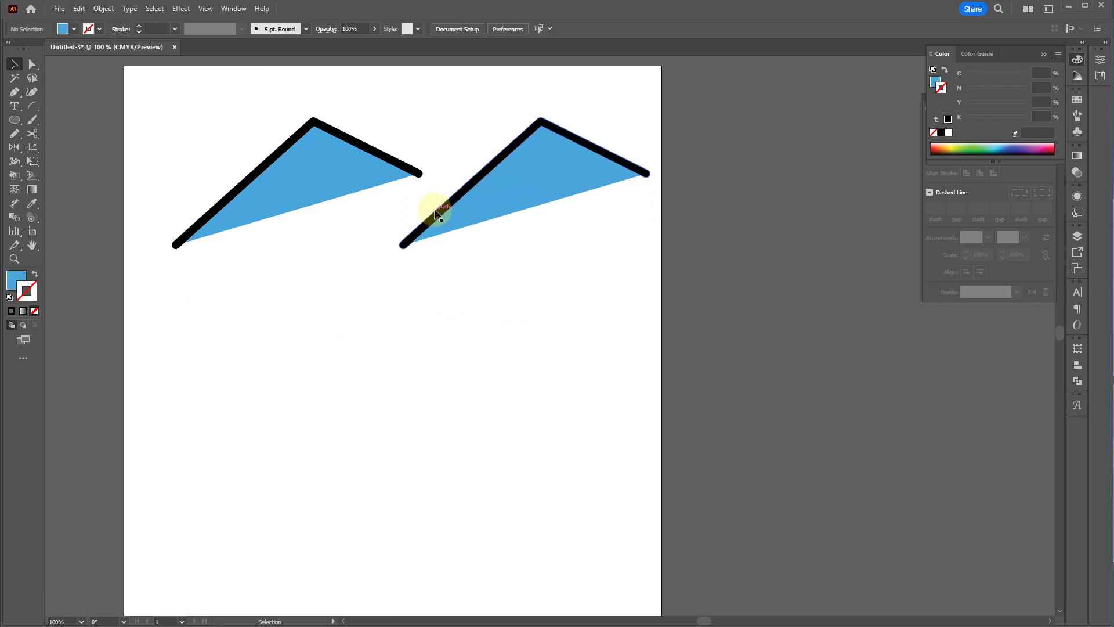
- Compare the original path with the outlined duplicate in outline view, and select the duplicate's middle path
{"action": "key", "text": "ctrl+y"}
{"action": "scroll", "coordinate": [440, 201], "scroll_direction": "up", "scroll_amount": 1}
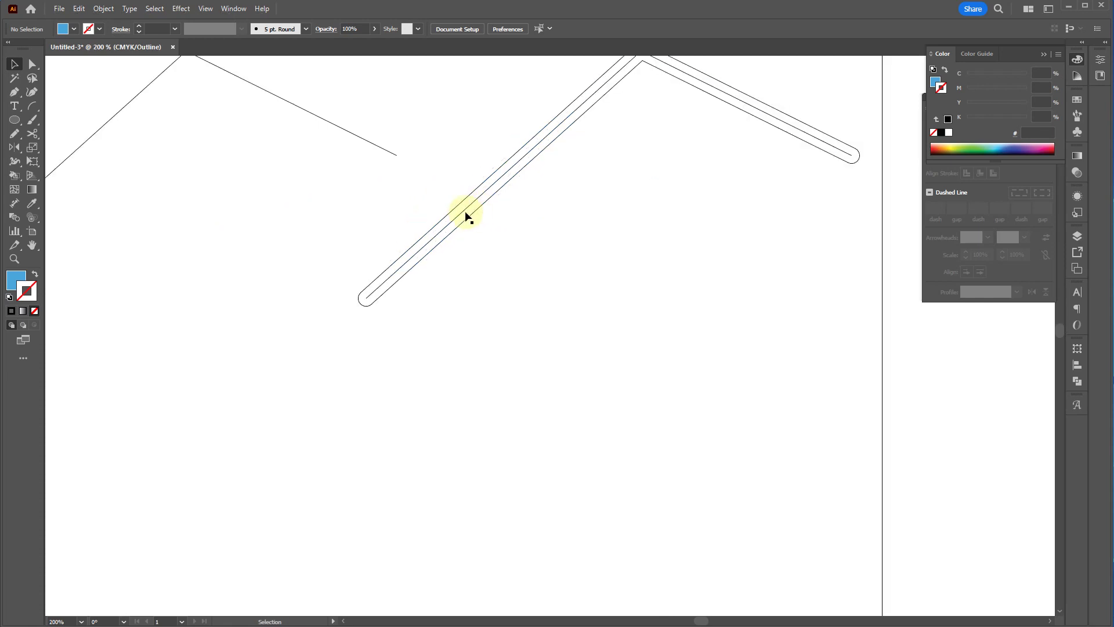
{"action": "left_click", "coordinate": [462, 213]}
- Move the duplicate's blue fill shape about 67 pt down from its black outline in preview, and undo the move
{"action": "key", "text": "a"}
{"action": "key", "text": "ctrl+y"}
{"action": "key", "text": "v"}
{"action": "left_click_drag", "start_coordinate": [527, 243], "coordinate": [570, 299]}
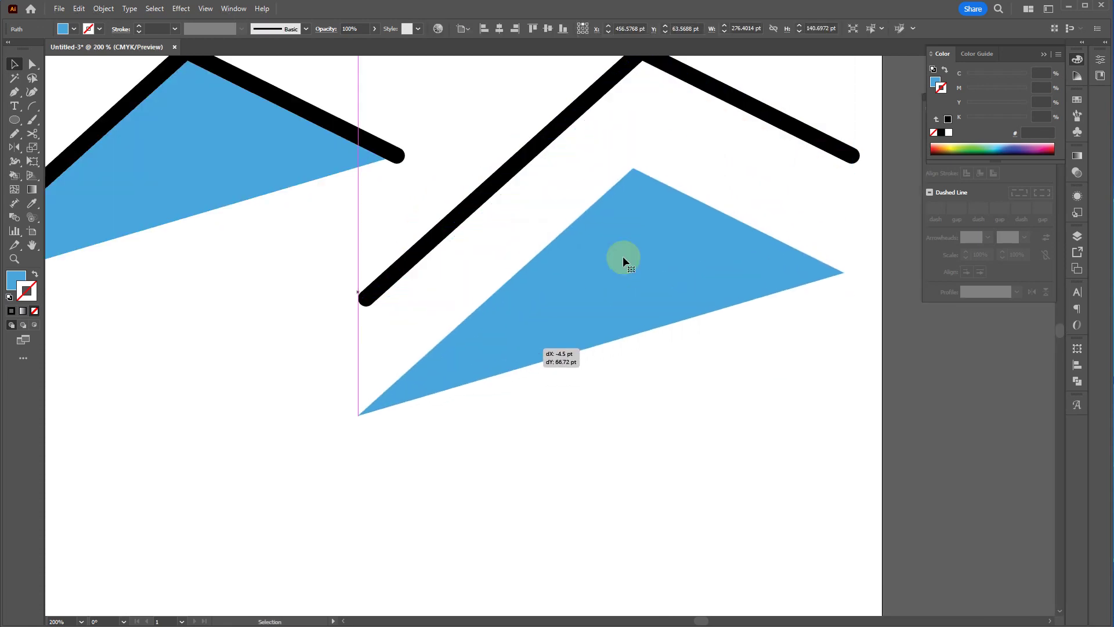
{"action": "key", "text": "ctrl+shift+a"}
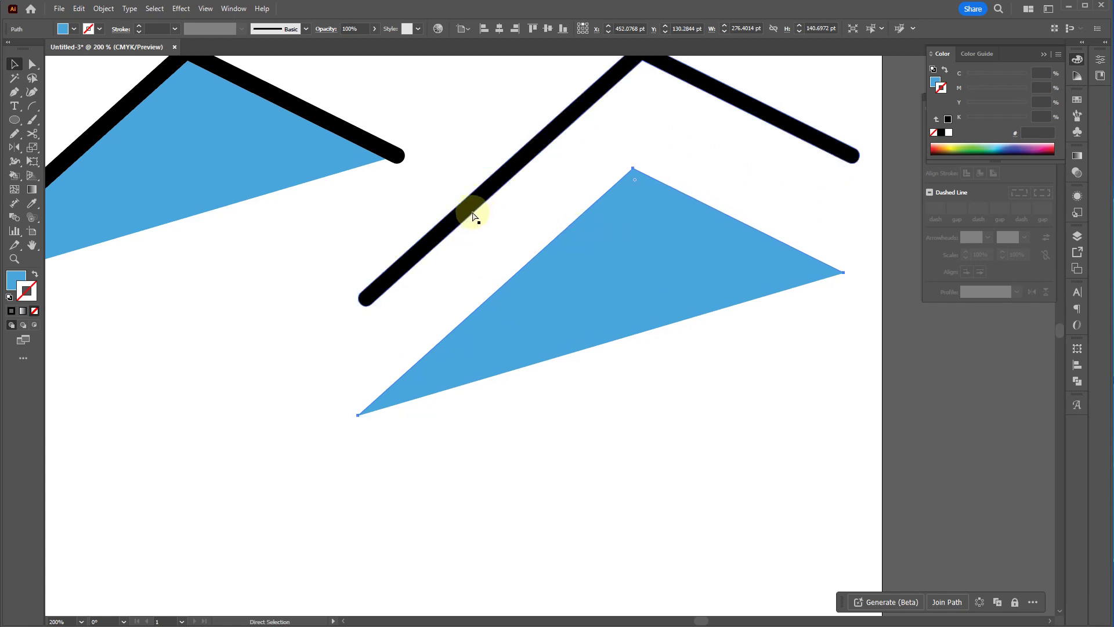
{"action": "key", "text": "ctrl+z"}
- Examine the duplicate's inner fill path and the anchor points of its outlined stroke in outline view, and return to preview
{"action": "left_click_drag", "start_coordinate": [293, 248], "coordinate": [361, 321]}
{"action": "key", "text": "ctrl+y"}
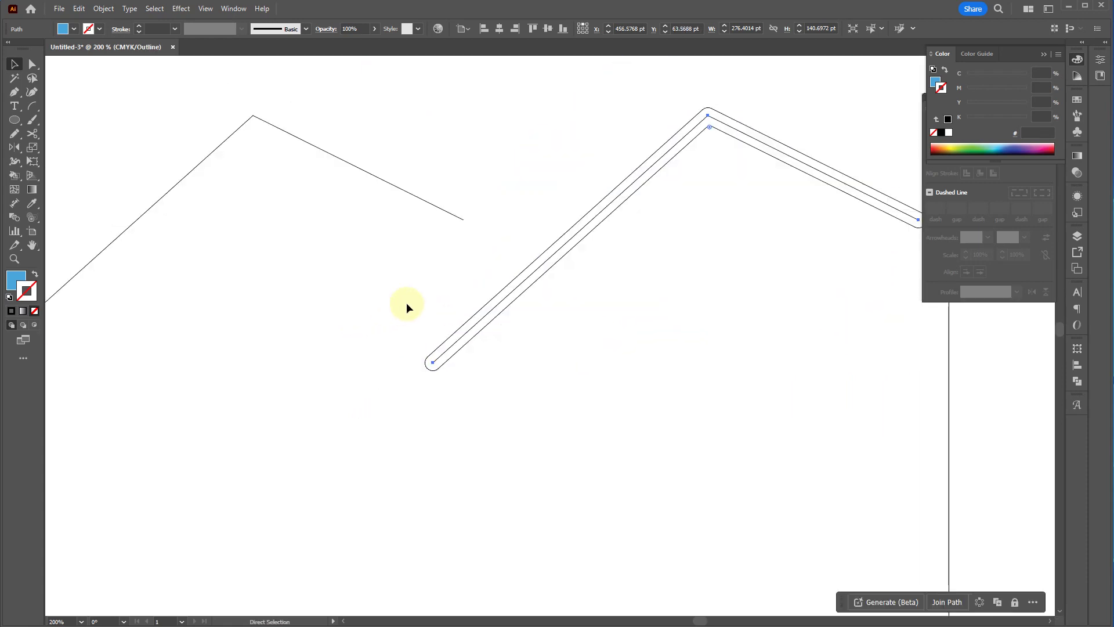
{"action": "left_click", "coordinate": [530, 184]}
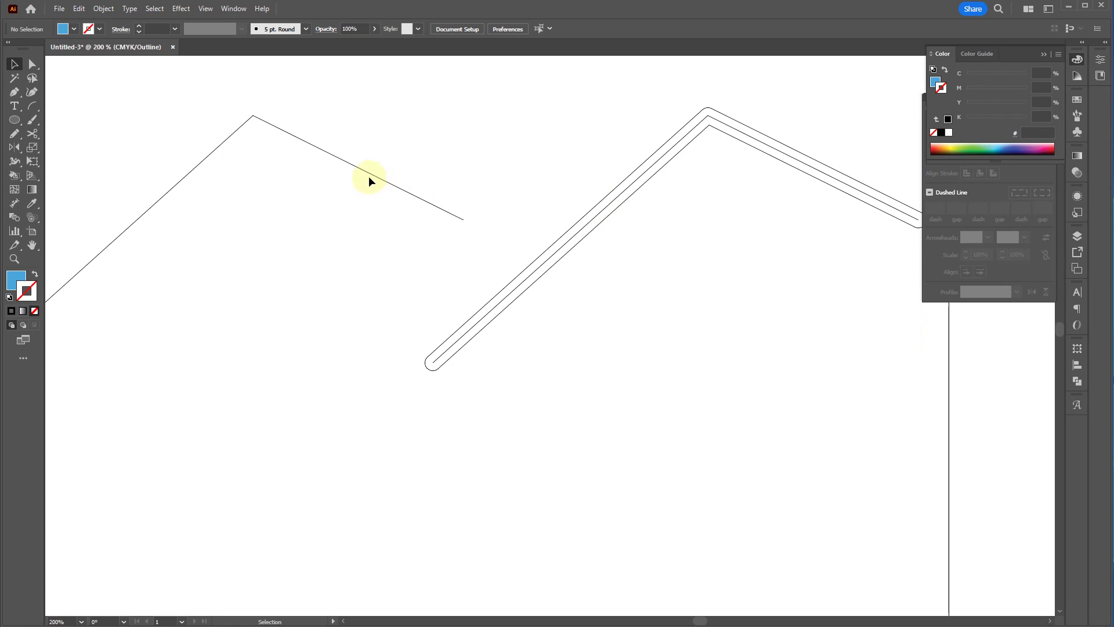
{"action": "left_click", "coordinate": [573, 237]}
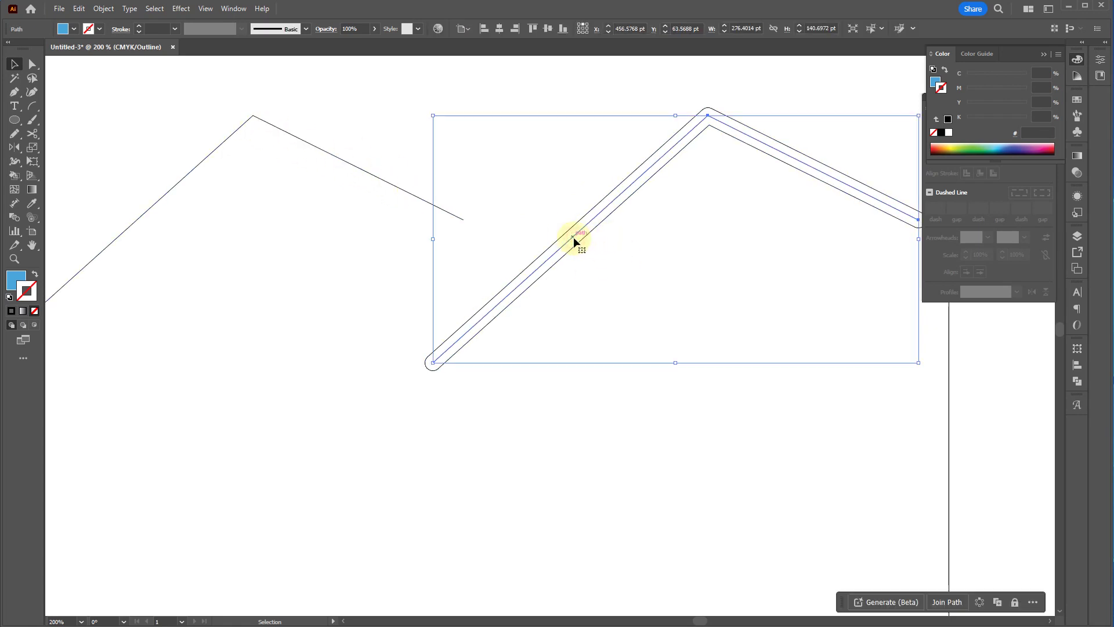
{"action": "key", "text": "ctrl+shift+o"}
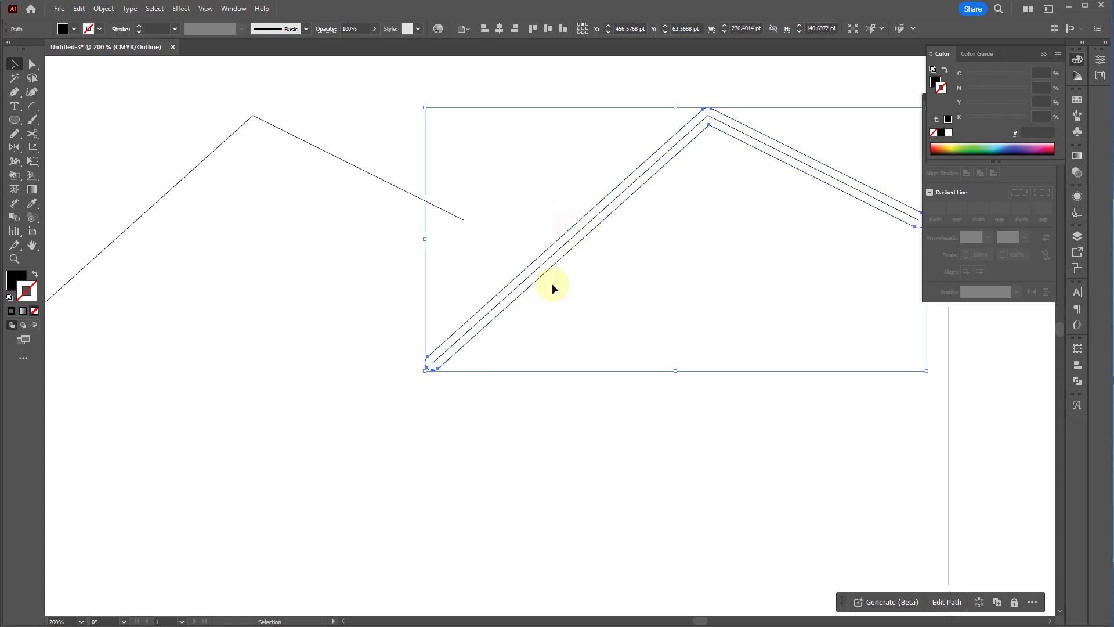
{"action": "key", "text": "a"}
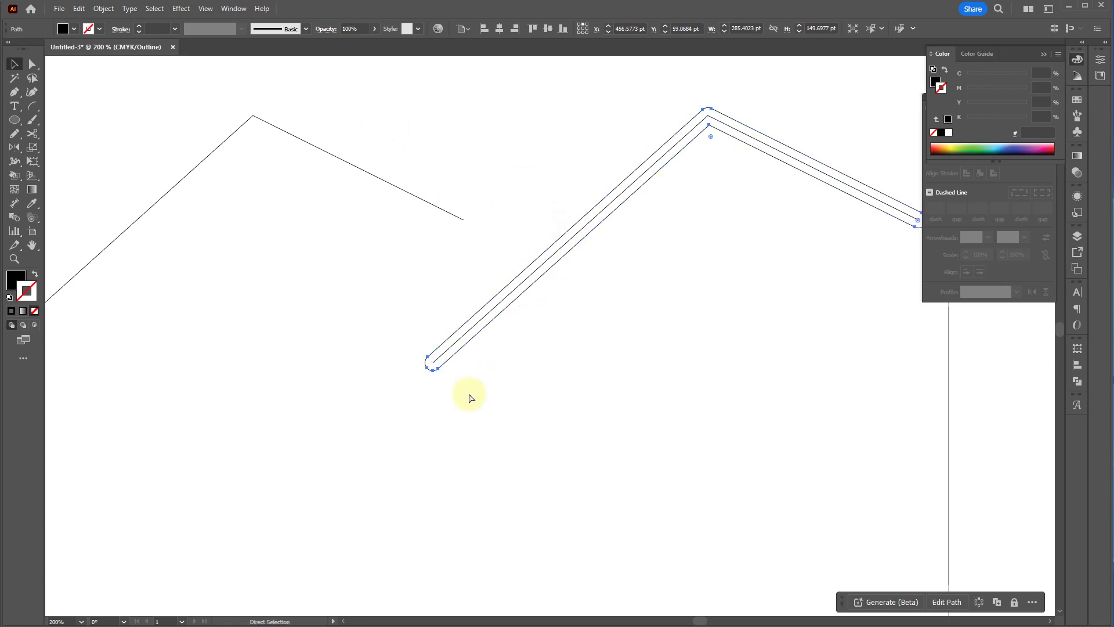
{"action": "key", "text": "ctrl+y"}
{"action": "key", "text": "v"}
{"action": "left_click", "coordinate": [492, 443]}
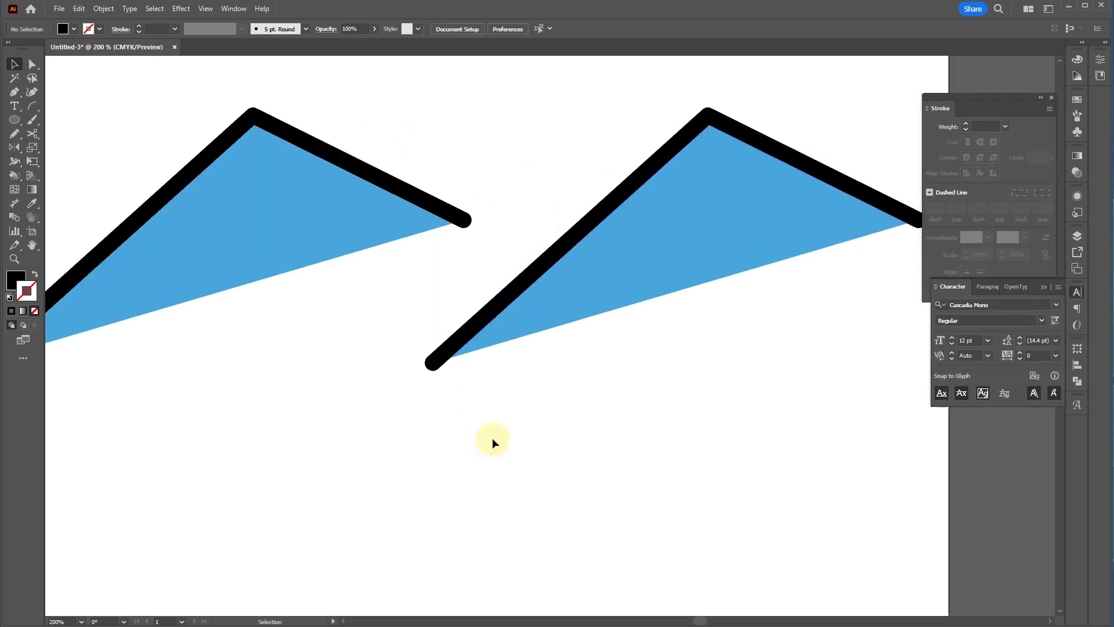
- Select the original path and the outlined duplicate, and scale them together down to about 110 by 30 pt
{"action": "scroll", "coordinate": [492, 438], "scroll_direction": "down", "scroll_amount": 3}
{"action": "left_click", "coordinate": [437, 347]}
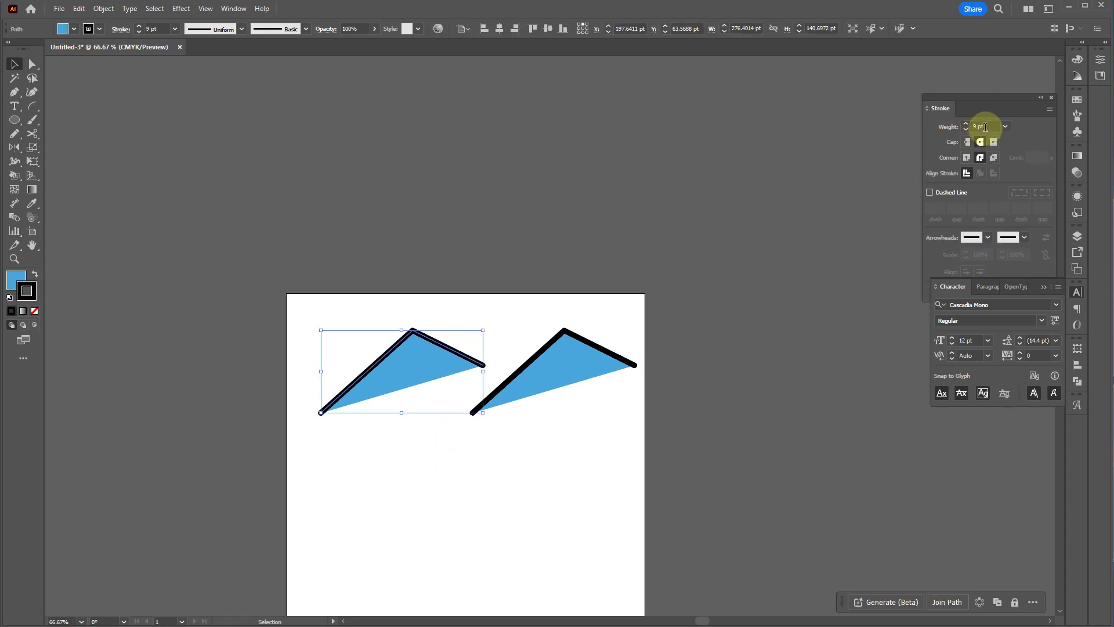
{"action": "left_click_drag", "start_coordinate": [455, 441], "coordinate": [534, 377]}
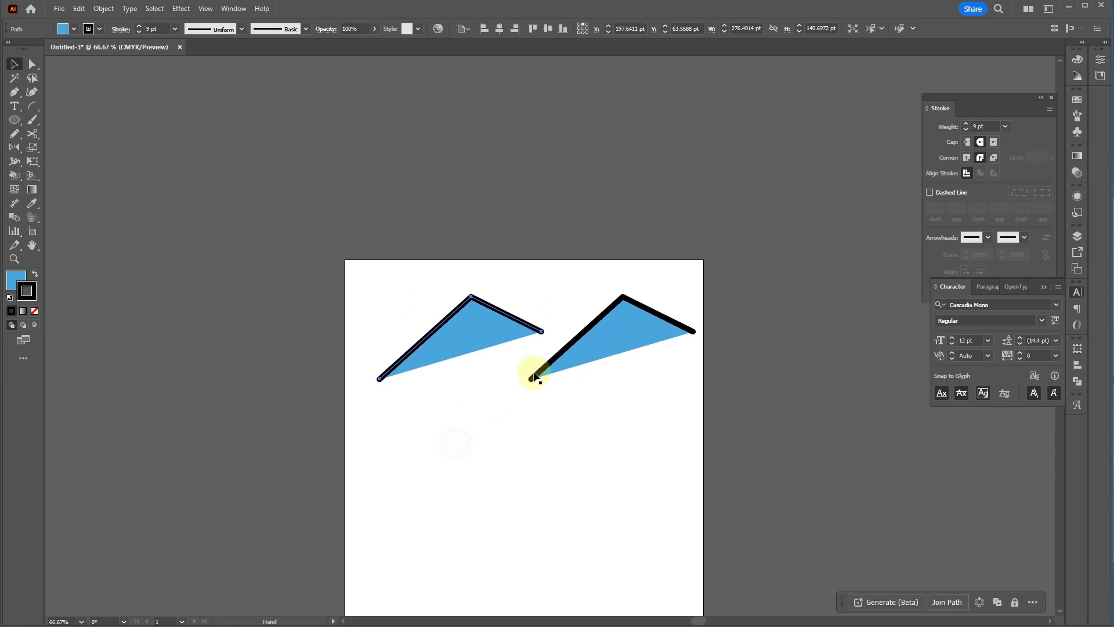
{"action": "key", "text": "ctrl+equal"}
{"action": "key", "text": "ctrl+equal"}
{"action": "left_click_drag", "start_coordinate": [848, 181], "coordinate": [234, 436]}
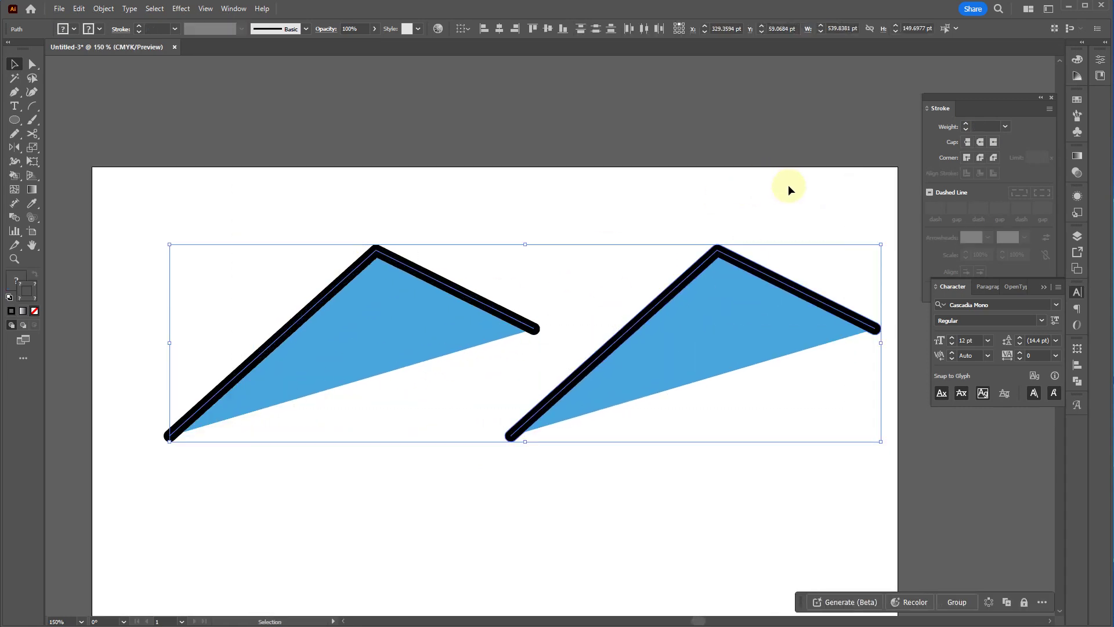
{"action": "left_click_drag", "start_coordinate": [882, 246], "coordinate": [385, 408]}
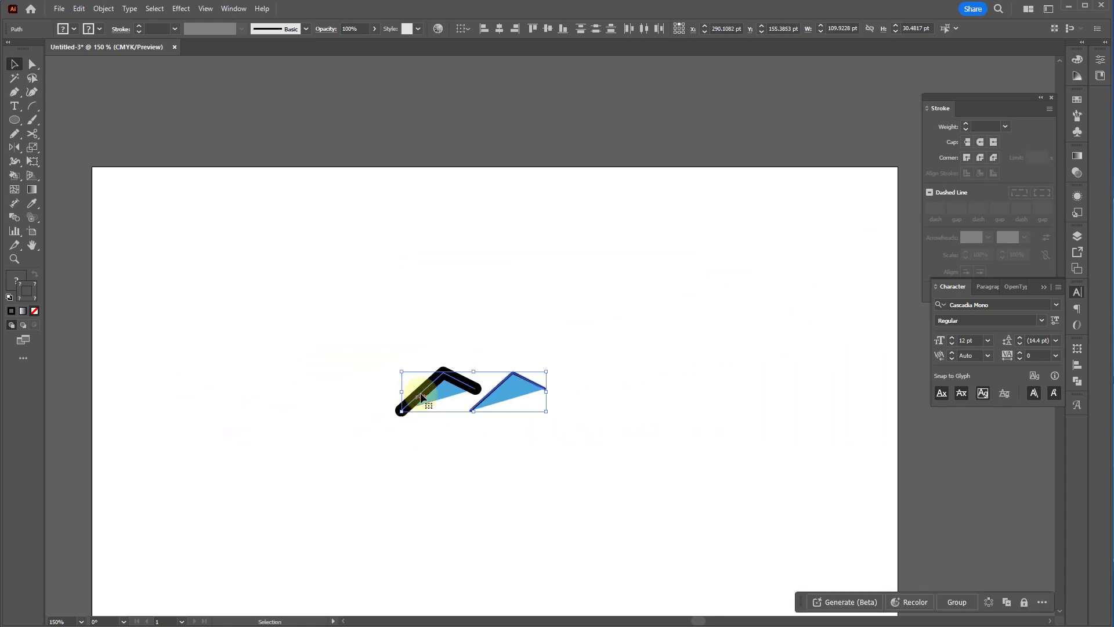
- Compare the line thickness of the scaled-down path and the outlined duplicate, and undo the scaling
{"action": "left_click", "coordinate": [485, 442]}
{"action": "scroll", "coordinate": [478, 383], "scroll_direction": "up", "scroll_amount": 4}
{"action": "left_click", "coordinate": [568, 397]}
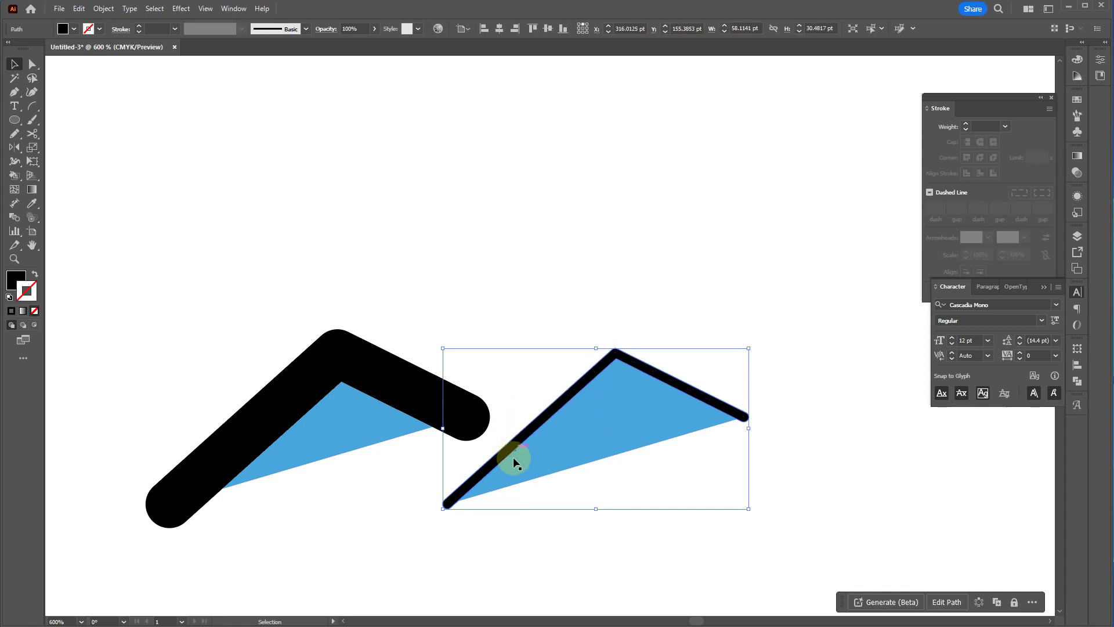
{"action": "left_click", "coordinate": [495, 531]}
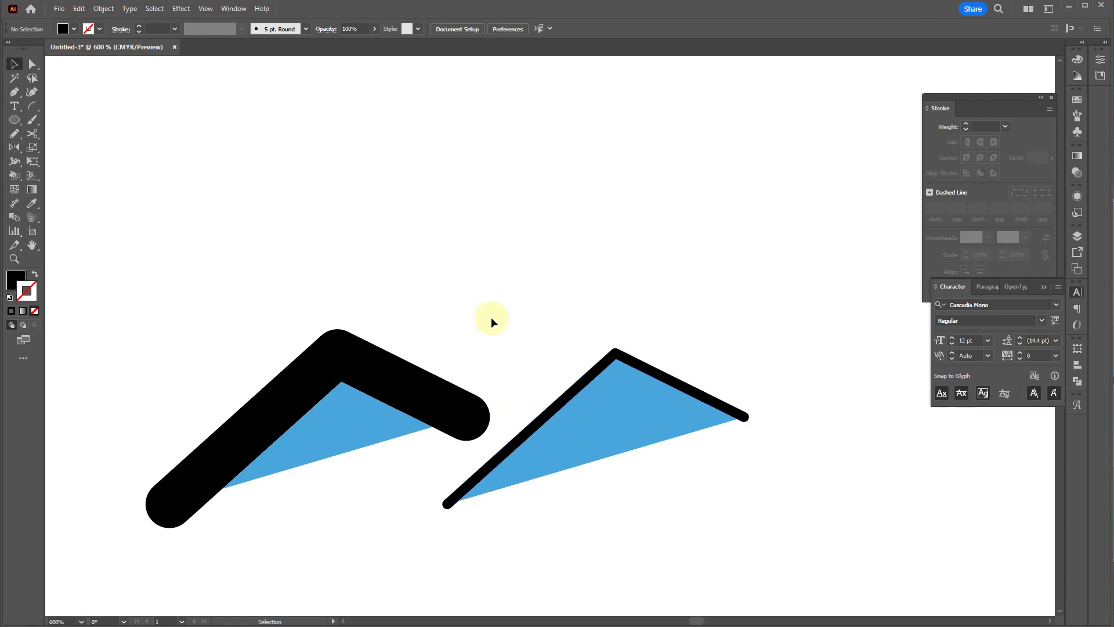
{"action": "left_click_drag", "start_coordinate": [604, 491], "coordinate": [235, 282]}
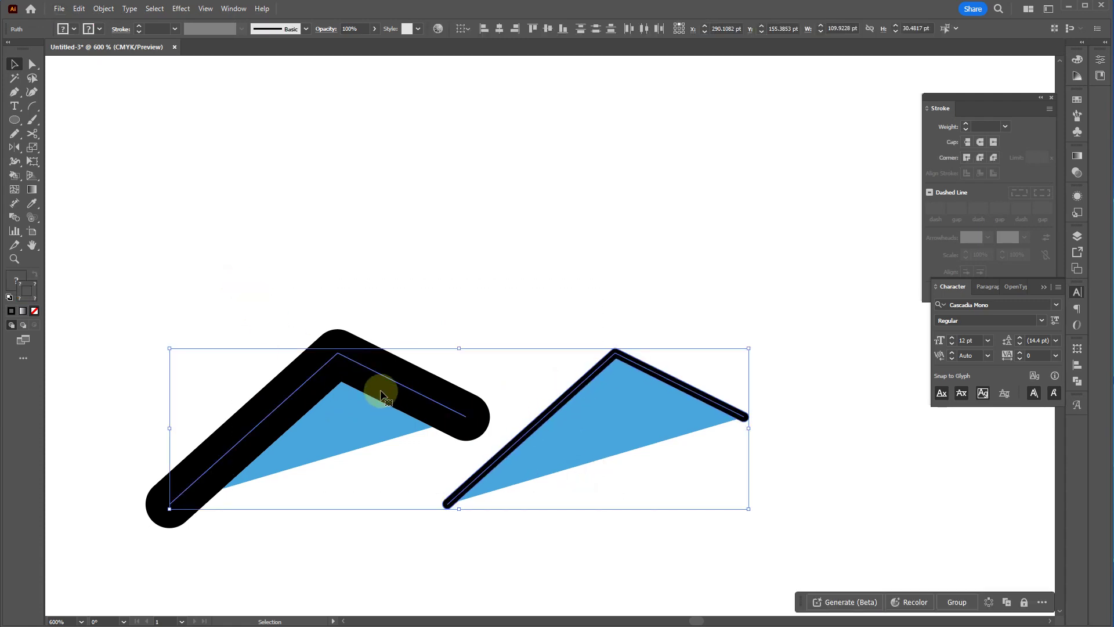
{"action": "key", "text": "ctrl+z"}
- Delete the outlined duplicate and move the original path to about X 321 pt, Y 145 pt on the artboard
{"action": "scroll", "coordinate": [413, 363], "scroll_direction": "down", "scroll_amount": 5}
{"action": "left_click", "coordinate": [502, 365]}
{"action": "left_click", "coordinate": [477, 238]}
{"action": "key", "text": "Delete"}
{"action": "left_click_drag", "start_coordinate": [330, 255], "coordinate": [410, 336]}
- Close the open path with the Pen tool through a fourth corner below, making it about 189 pt high, and deselect it
{"action": "key", "text": "p"}
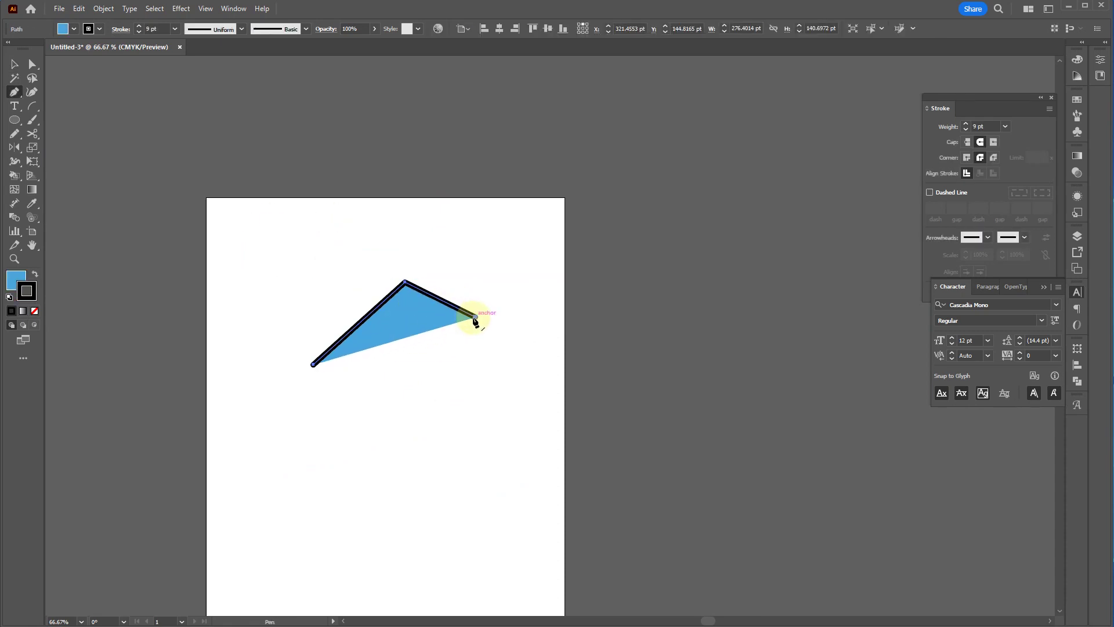
{"action": "left_click", "coordinate": [474, 318]}
{"action": "left_click", "coordinate": [455, 394]}
{"action": "left_click", "coordinate": [314, 364]}
{"action": "key", "text": "v"}
{"action": "left_click", "coordinate": [326, 423]}
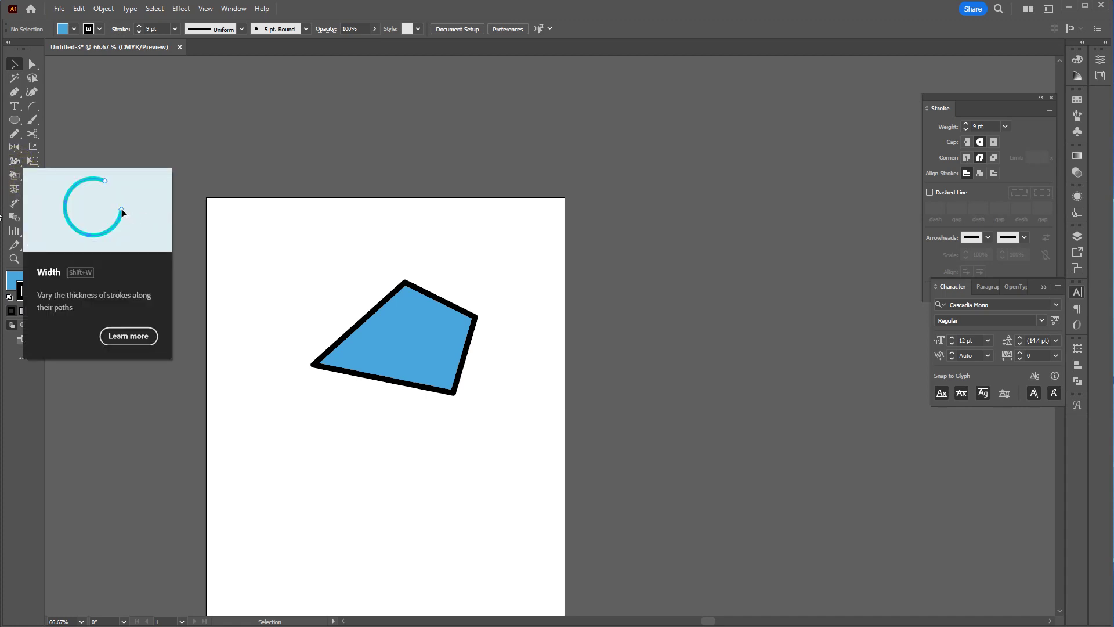
- Display the perspective grid over the artboard, hide it again, and return to the Selection tool
{"action": "left_click", "coordinate": [151, 152]}
{"action": "left_click", "coordinate": [32, 176]}
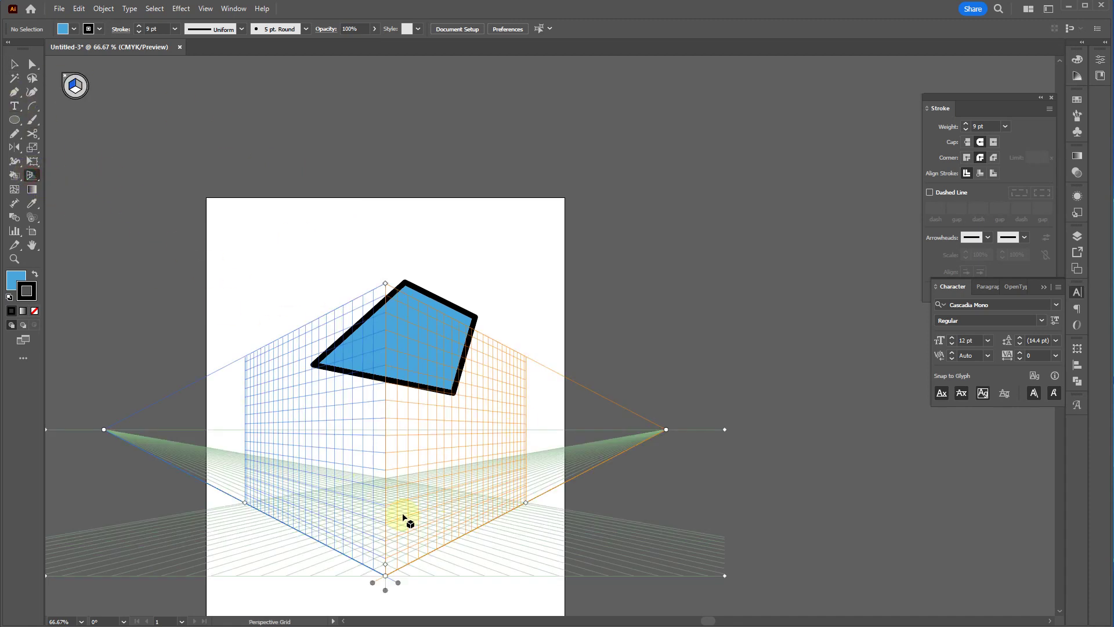
{"action": "key", "text": "2"}
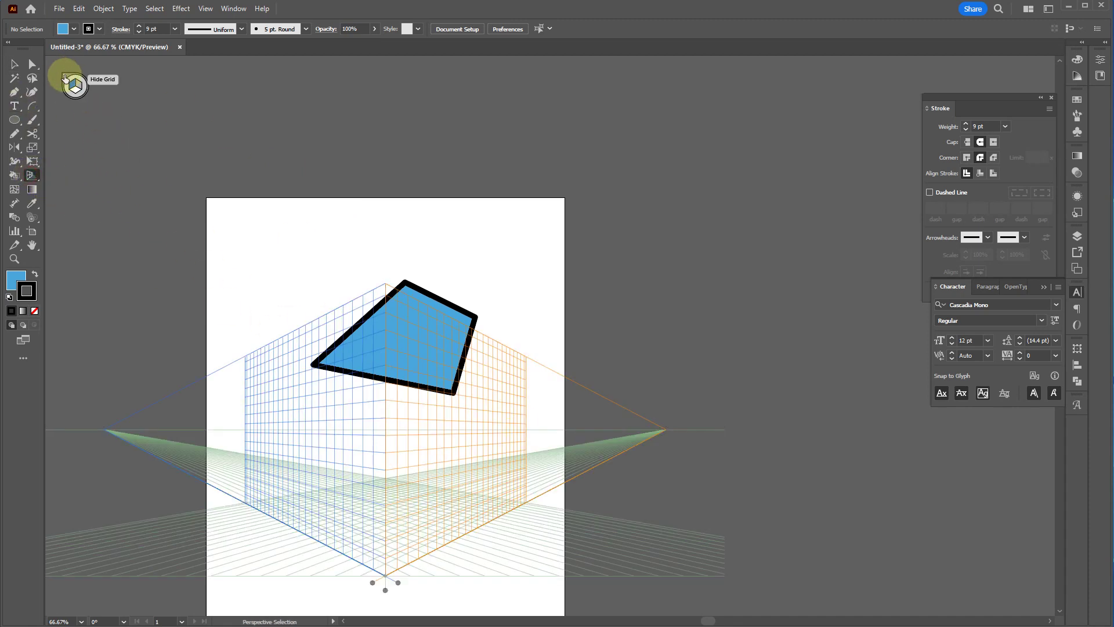
{"action": "left_click", "coordinate": [65, 77]}
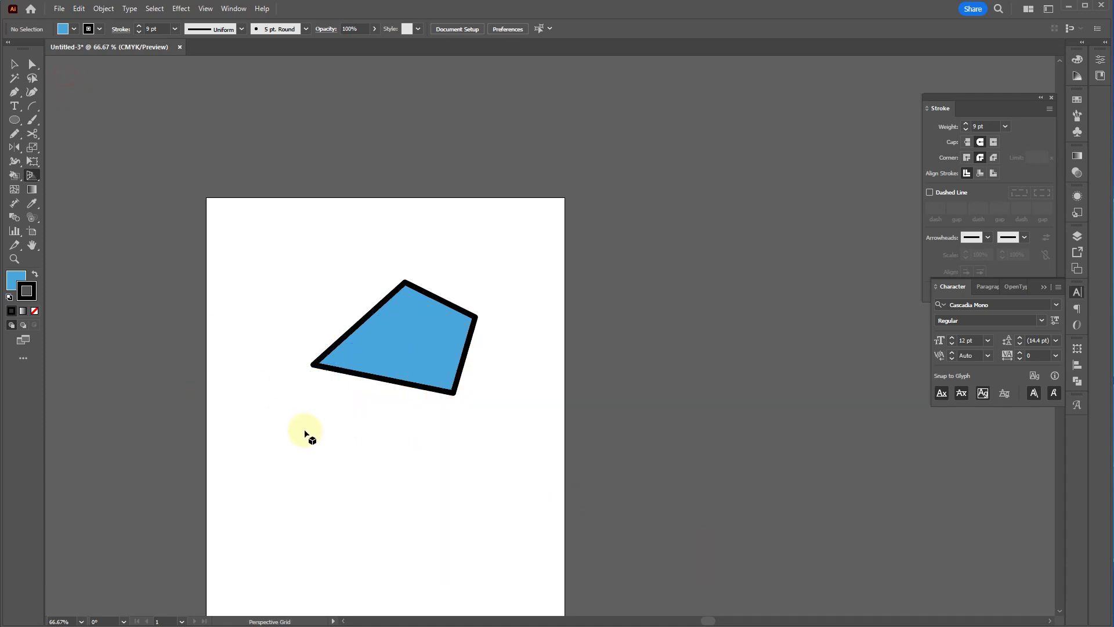
{"action": "key", "text": "v"}
- Switch the four-sided shape's fill to Grayscale color mode and pick a 36.22% grey
{"action": "left_click", "coordinate": [385, 353]}
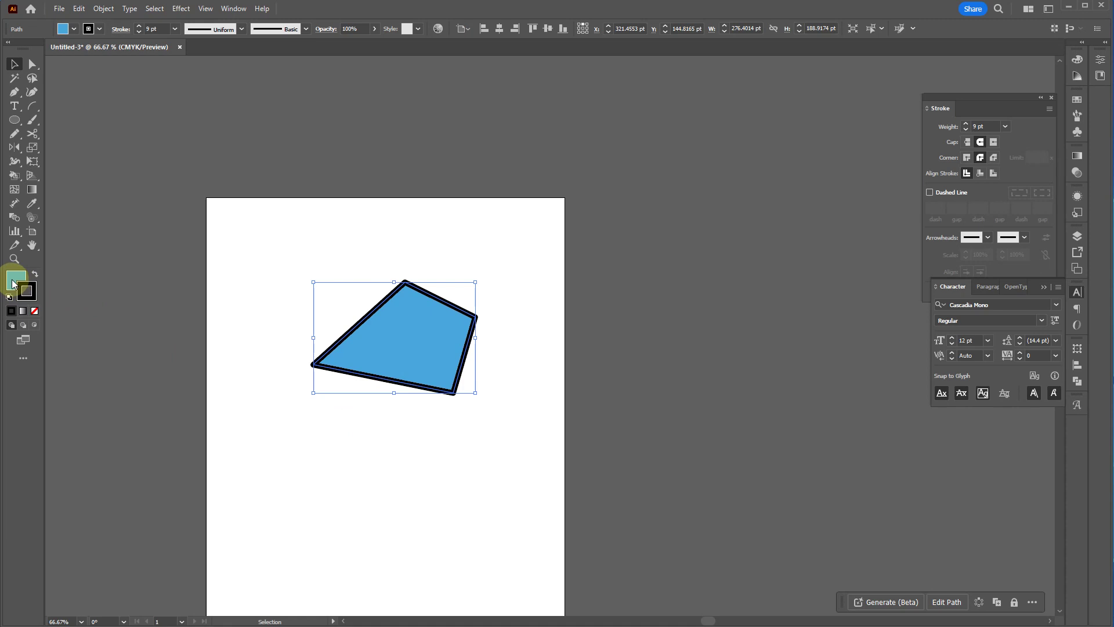
{"action": "left_click", "coordinate": [12, 284]}
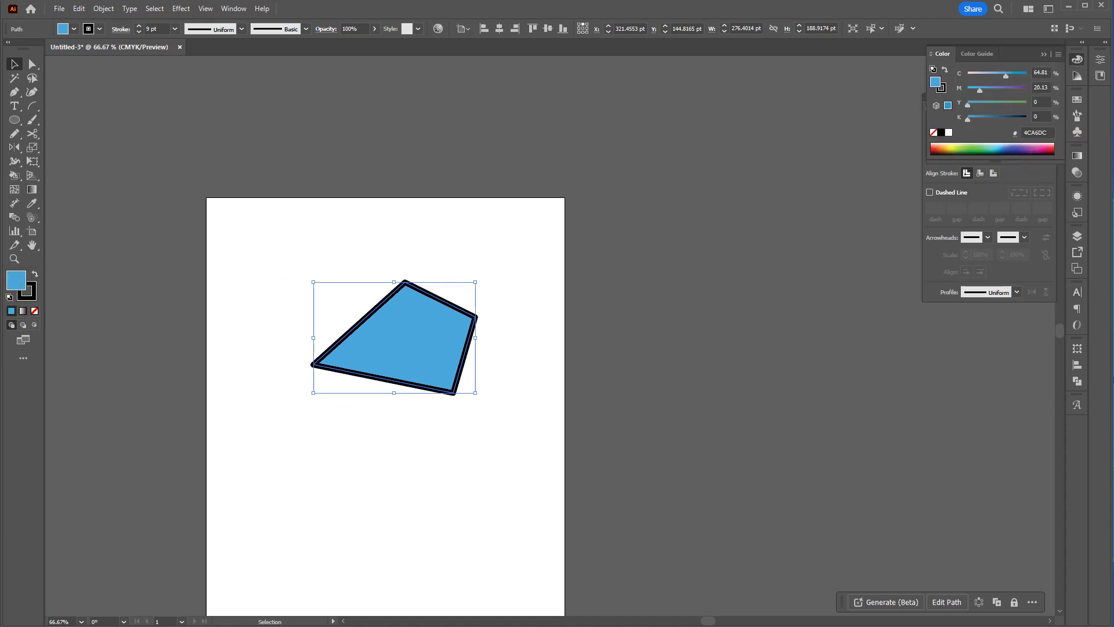
{"action": "left_click", "coordinate": [1058, 56]}
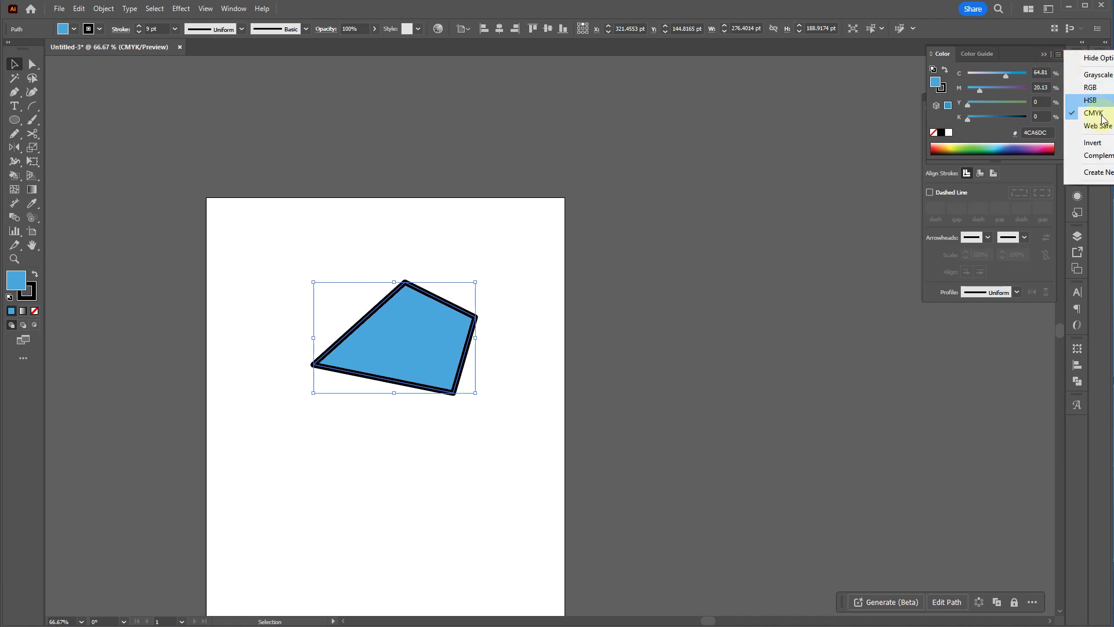
{"action": "left_click", "coordinate": [1057, 56]}
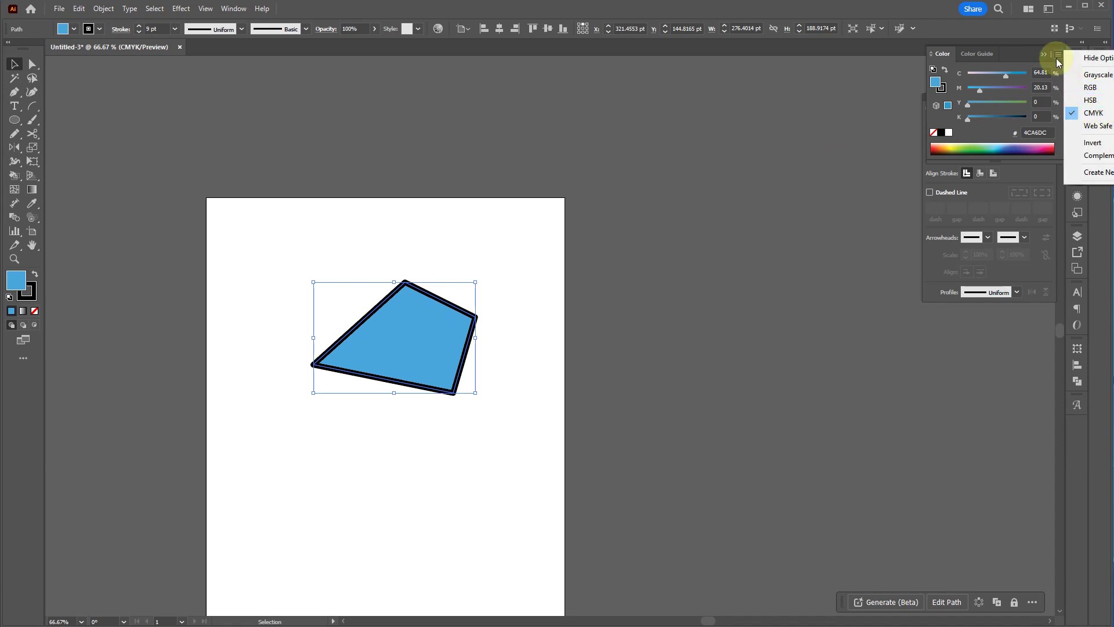
{"action": "left_click", "coordinate": [1094, 76]}
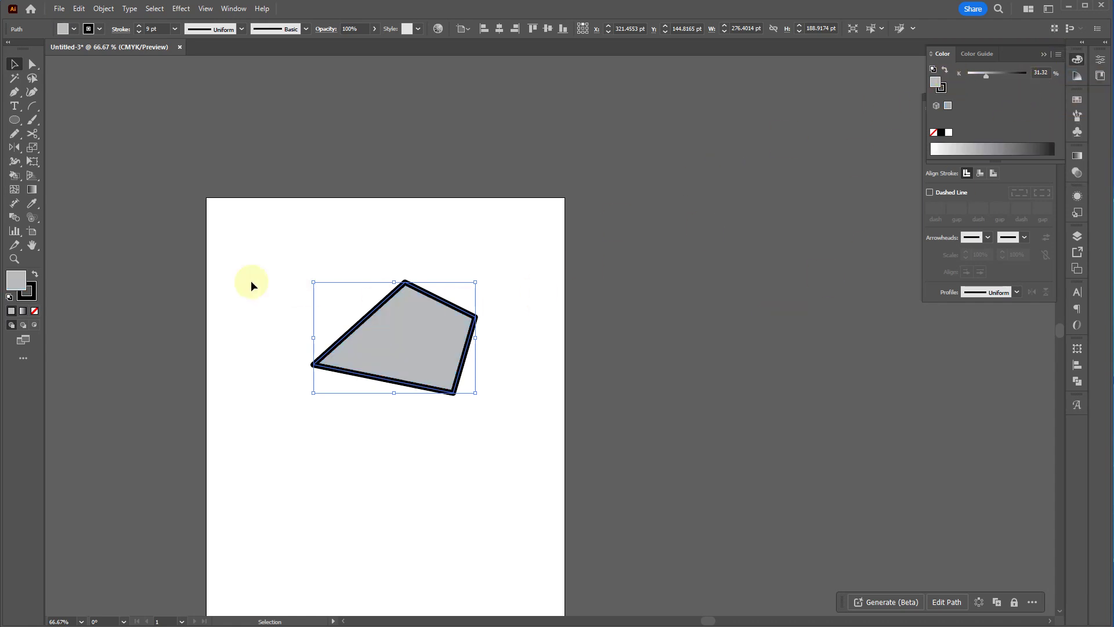
{"action": "double_click", "coordinate": [13, 285]}
{"action": "mouse_move", "coordinate": [478, 269]}
{"action": "left_mouse_down"}
{"action": "mouse_move", "coordinate": [538, 249]}
{"action": "mouse_move", "coordinate": [481, 259]}
{"action": "left_mouse_up"}
{"action": "left_click", "coordinate": [654, 262]}
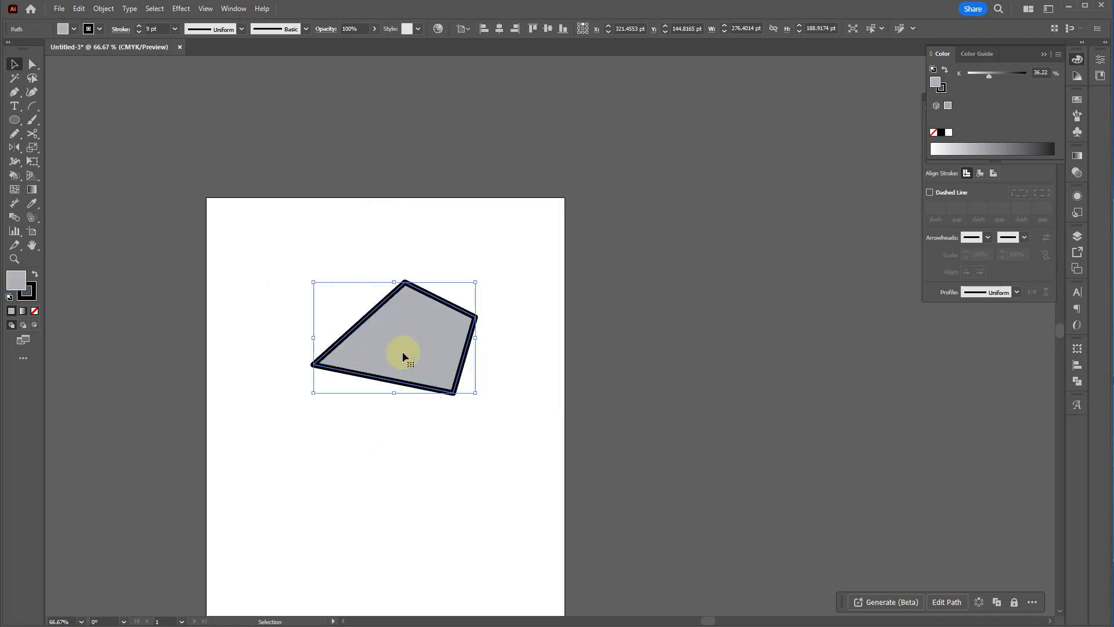
- Return the fill to CMYK mode as light blue with C 57.72, M 8.18, Y 0 and K 0, and deselect the shape
{"action": "left_click", "coordinate": [1058, 55]}
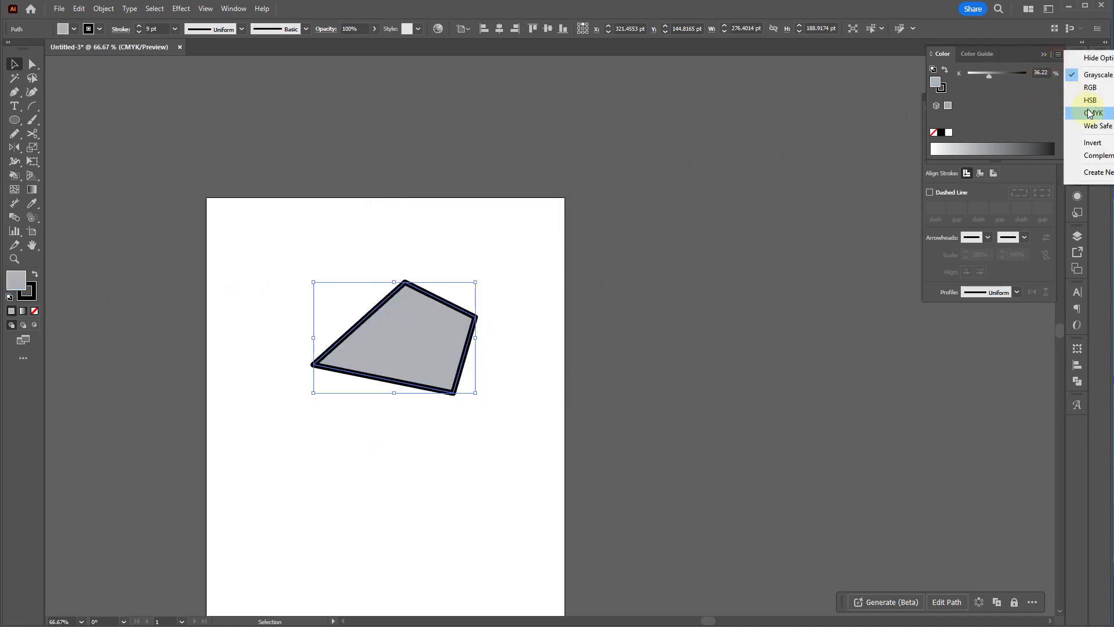
{"action": "left_click", "coordinate": [1022, 102]}
{"action": "left_click", "coordinate": [649, 315]}
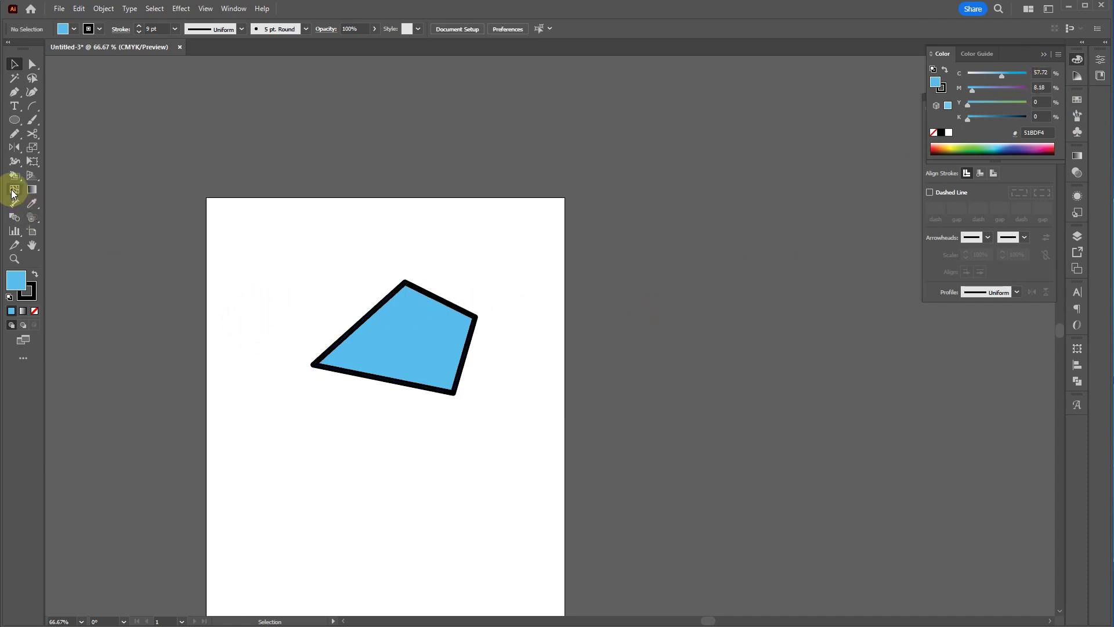
- Delete the four-sided shape and draw a rectangle about 517 by 474 pt on the artboard
{"action": "left_click", "coordinate": [406, 361]}
{"action": "key", "text": "Delete"}
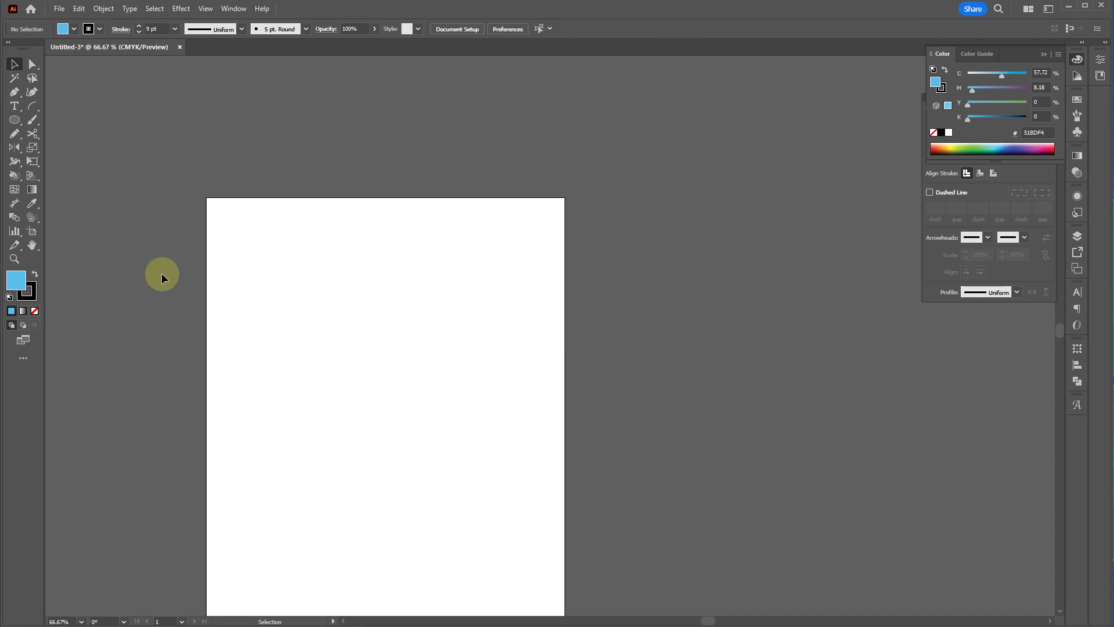
{"action": "key", "text": "m"}
{"action": "left_click_drag", "start_coordinate": [235, 219], "coordinate": [541, 498]}
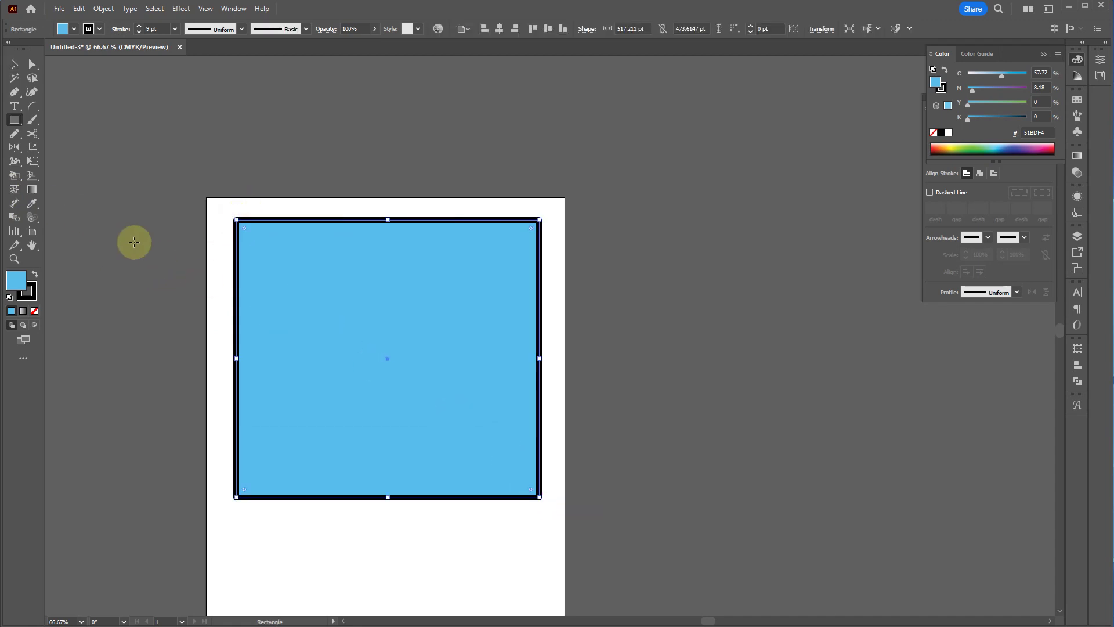
- Add four mesh points to the blue rectangle with the Mesh tool, including one near its upper-left corner
{"action": "left_click", "coordinate": [14, 190]}
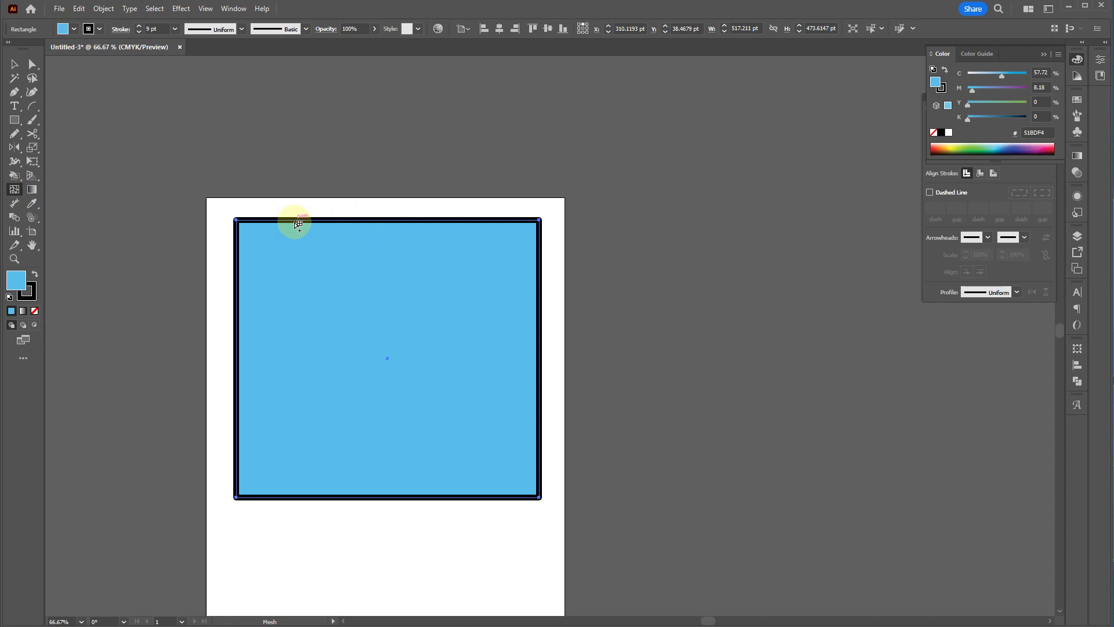
{"action": "left_click", "coordinate": [331, 283]}
{"action": "left_click", "coordinate": [461, 423]}
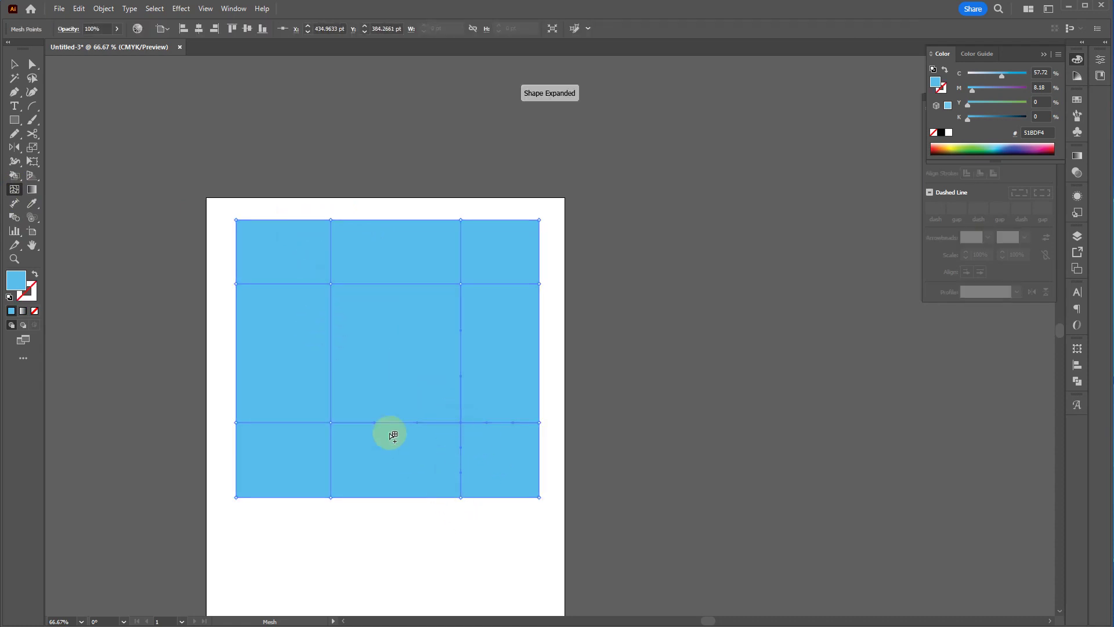
{"action": "left_click", "coordinate": [406, 330]}
{"action": "left_click", "coordinate": [250, 221]}
- Distort the mesh's upper-left area by moving three mesh points and twisting the direction handles of a fourth near the left edge
{"action": "key", "text": "v"}
{"action": "key", "text": "a"}
{"action": "left_click_drag", "start_coordinate": [251, 221], "coordinate": [270, 250]}
{"action": "left_click_drag", "start_coordinate": [331, 285], "coordinate": [358, 266]}
{"action": "left_click_drag", "start_coordinate": [331, 330], "coordinate": [316, 337]}
{"action": "left_click", "coordinate": [251, 331]}
{"action": "key", "text": "shift+c"}
{"action": "left_click_drag", "start_coordinate": [256, 312], "coordinate": [254, 314]}
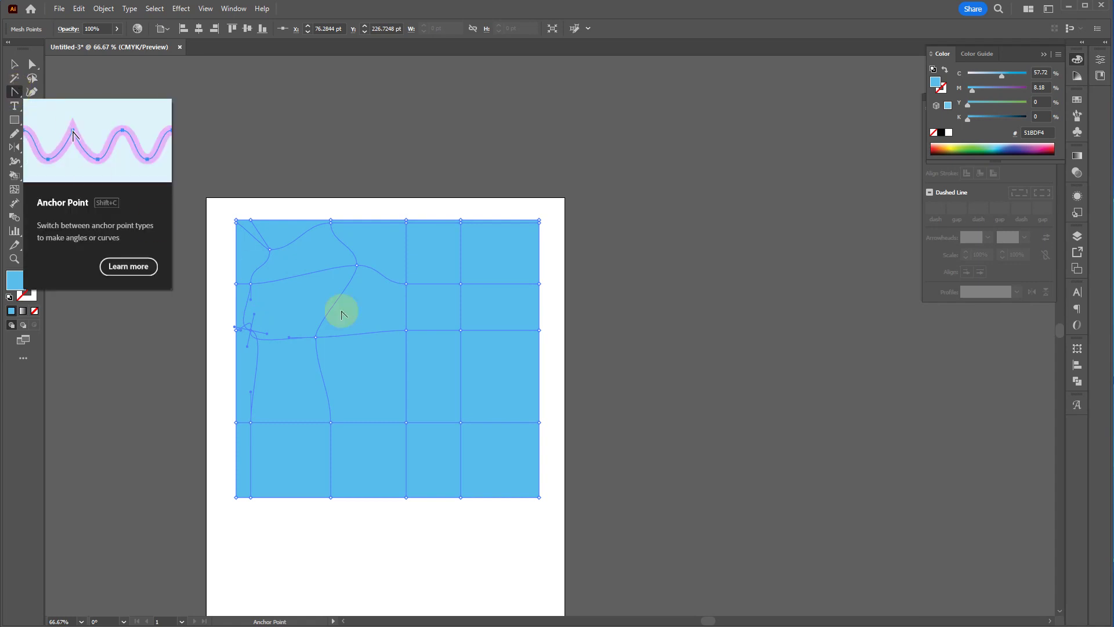
- Move the central mesh point to about X 310 pt, Y 289 pt and twist its direction handles
{"action": "key", "text": "a"}
{"action": "left_click_drag", "start_coordinate": [324, 342], "coordinate": [379, 378]}
{"action": "key", "text": "shift+c"}
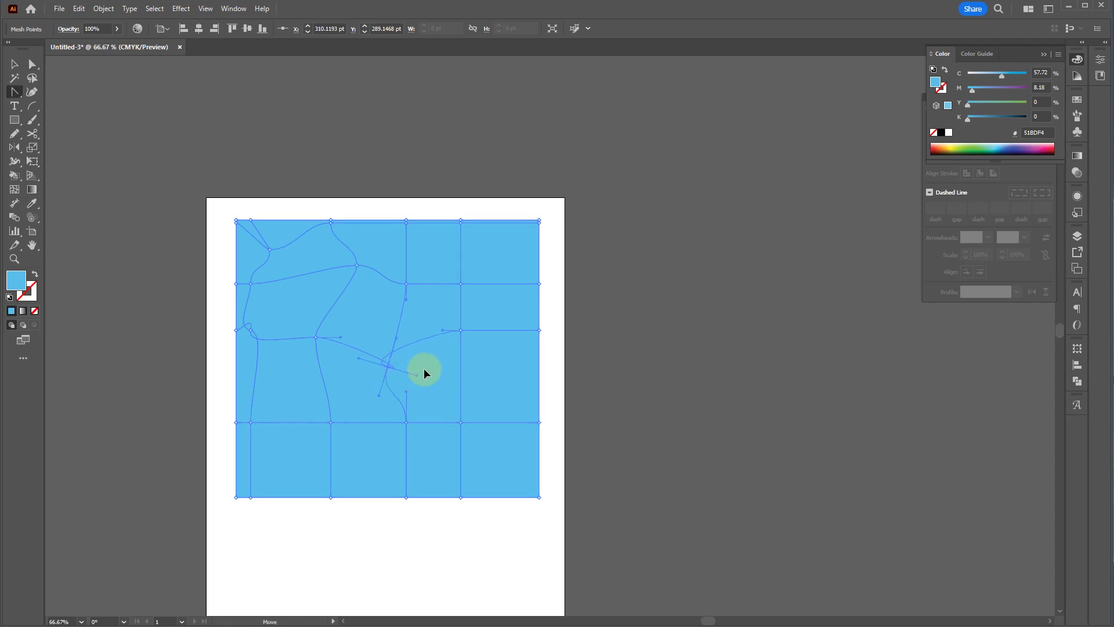
{"action": "left_click_drag", "start_coordinate": [361, 360], "coordinate": [378, 405]}
- Color the central mesh point yellow-green (D4DE25) and the mesh point above it purple (6052A3)
{"action": "key", "text": "a"}
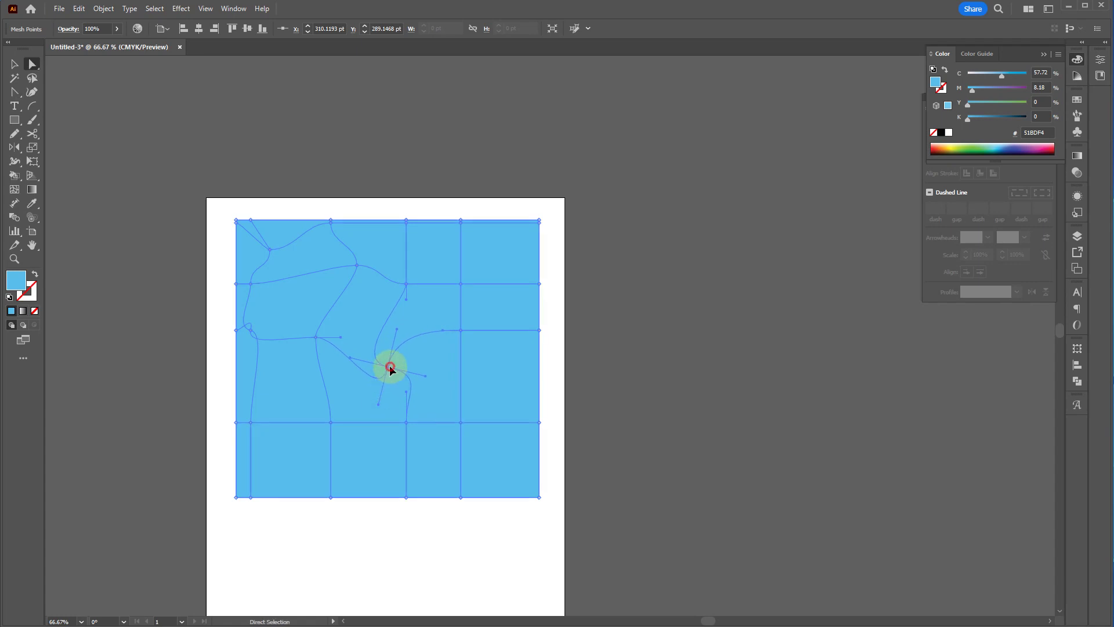
{"action": "left_click", "coordinate": [952, 149]}
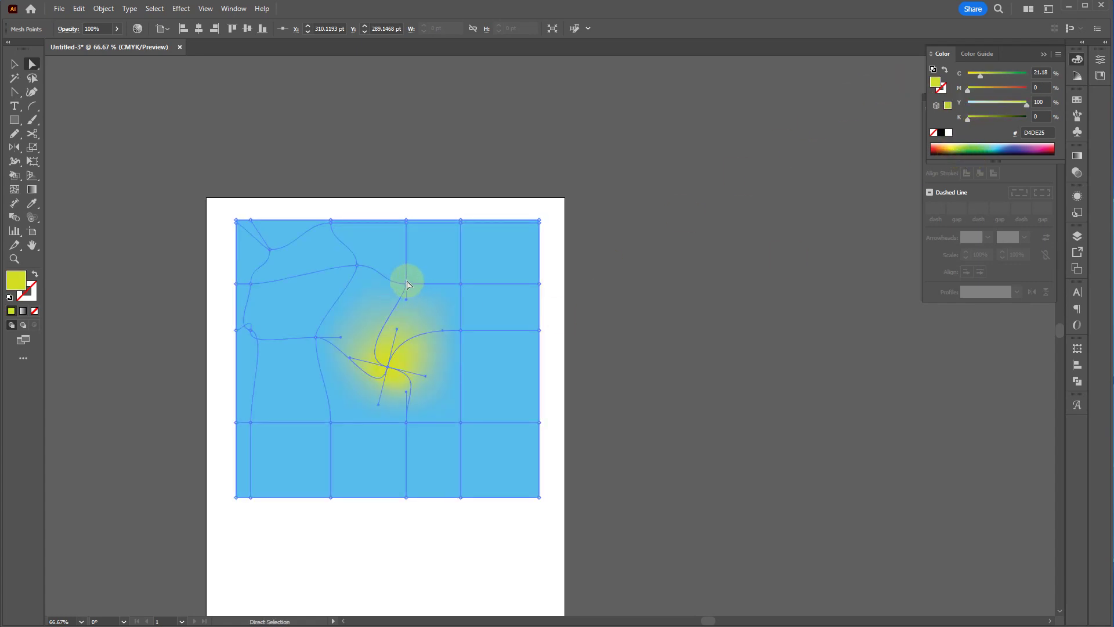
{"action": "left_click", "coordinate": [406, 284]}
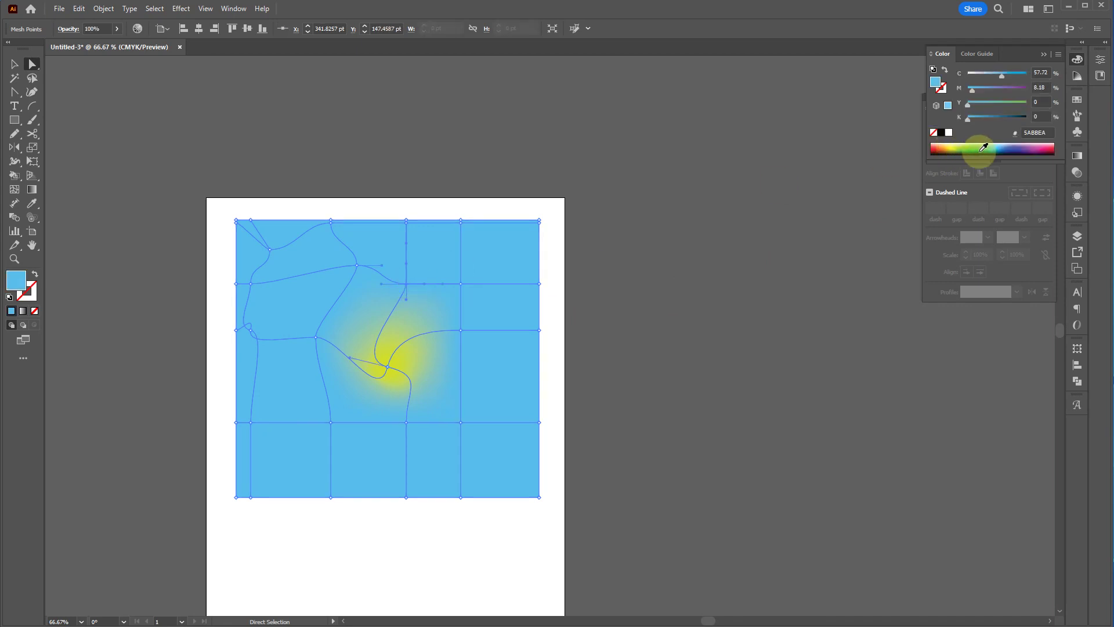
{"action": "left_click_drag", "start_coordinate": [995, 145], "coordinate": [1022, 146]}
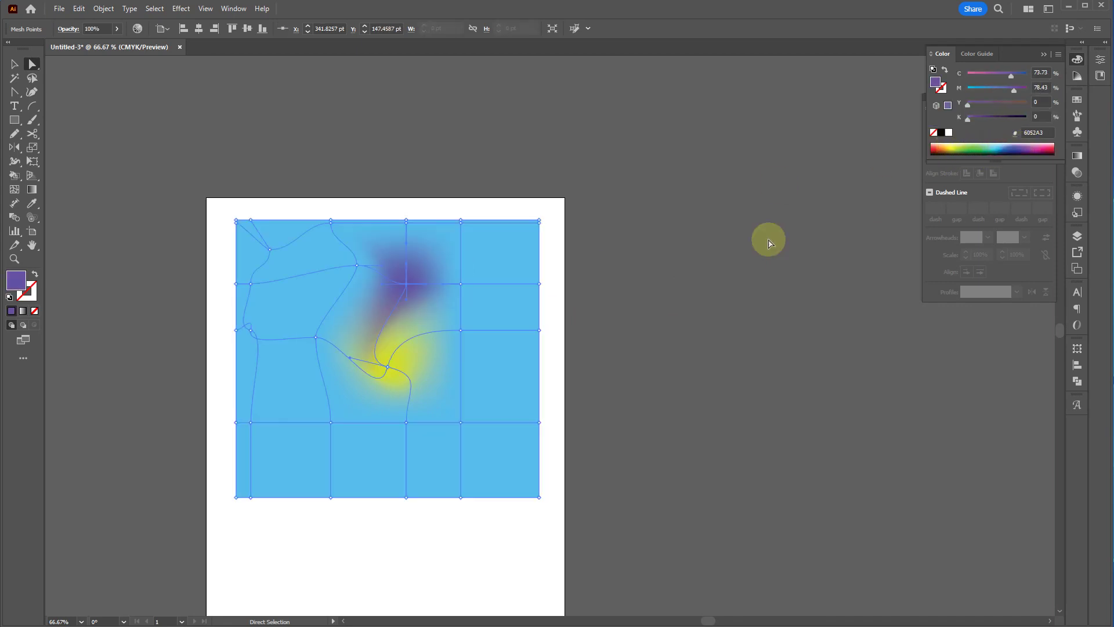
- Move the mesh point right of the center to about X 450 pt, Y 275 pt and color it black
{"action": "left_click_drag", "start_coordinate": [462, 330], "coordinate": [469, 358]}
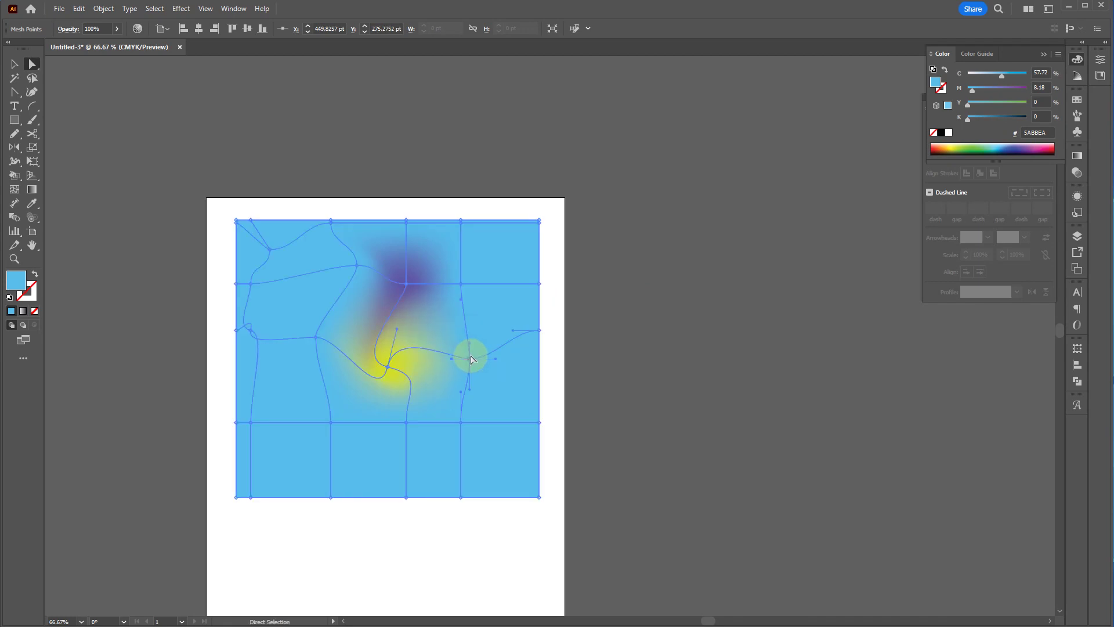
{"action": "left_click", "coordinate": [950, 151]}
{"action": "left_click", "coordinate": [497, 253]}
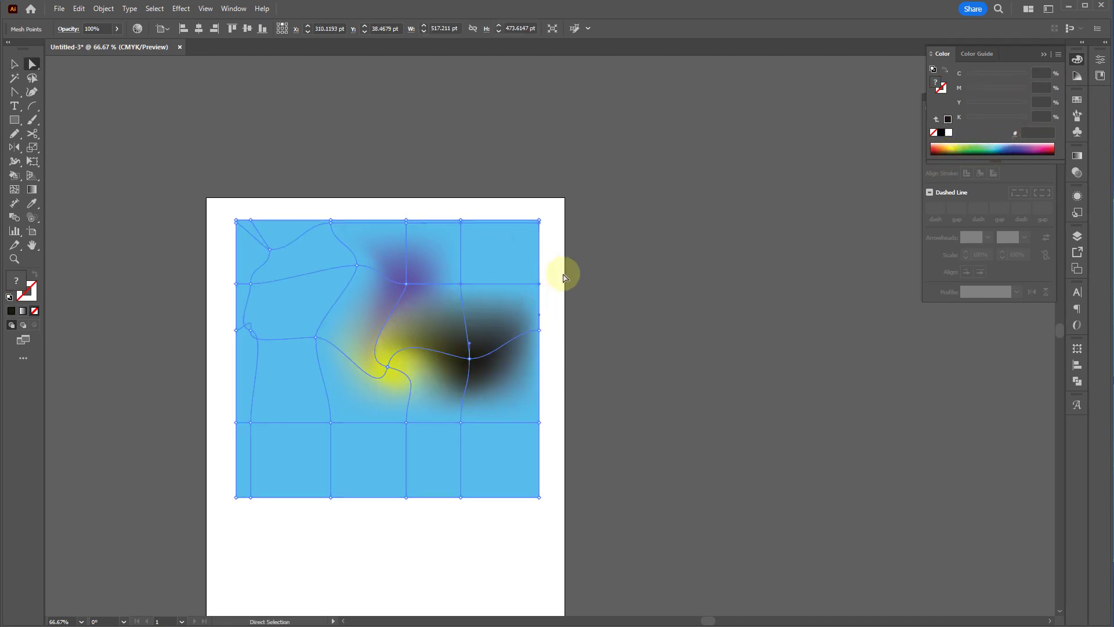
- Select mesh patches in the left and lower parts of the rectangle and color them dark blue
{"action": "left_click", "coordinate": [474, 467]}
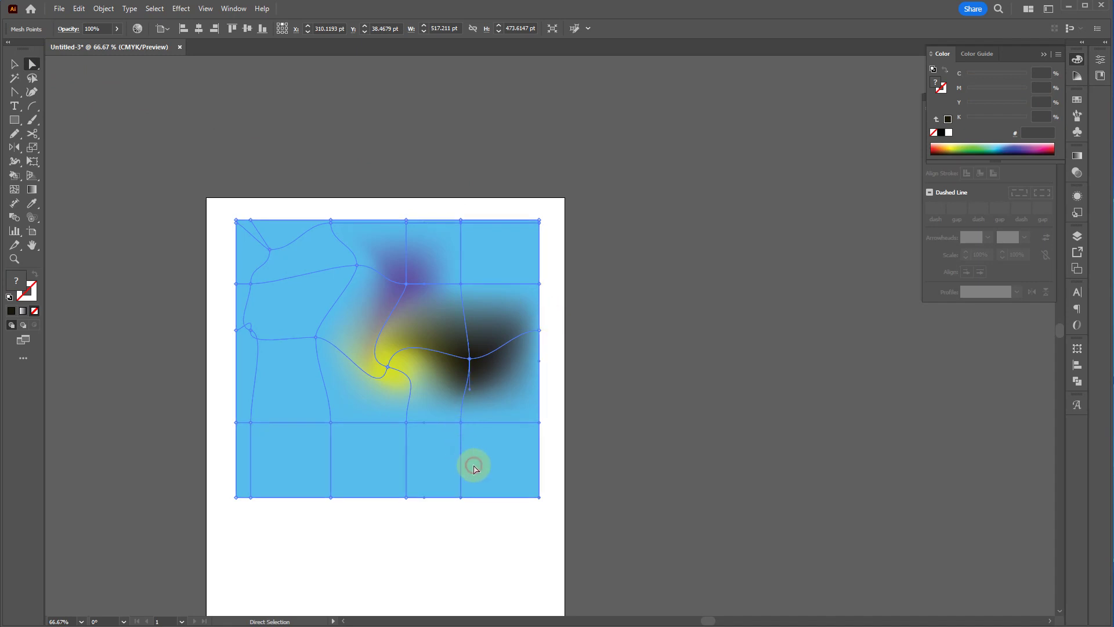
{"action": "left_click", "coordinate": [289, 315]}
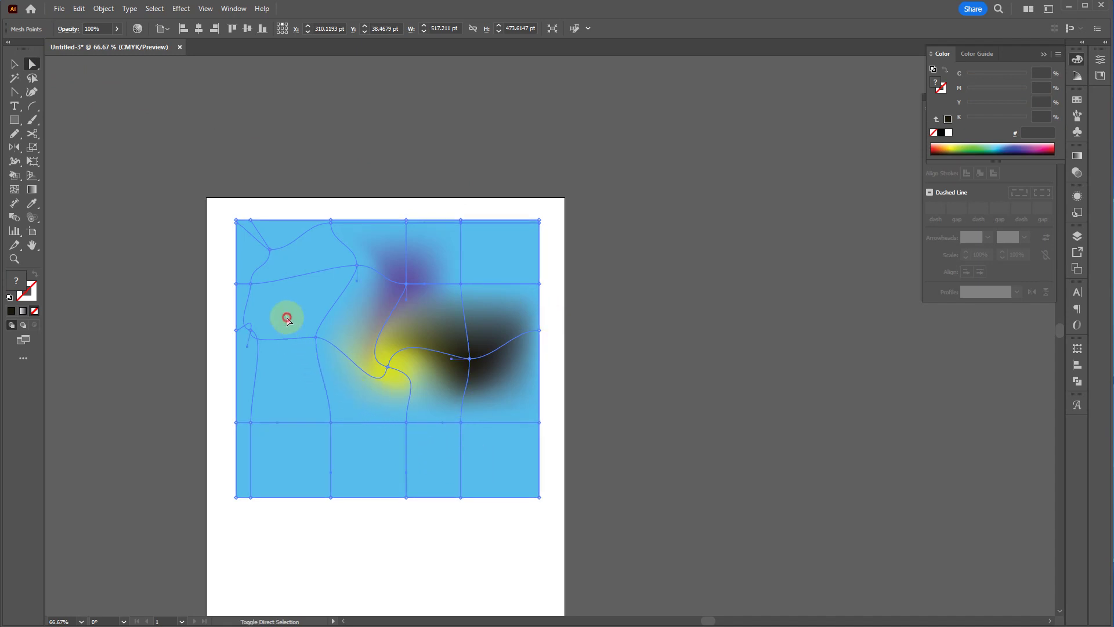
{"action": "left_click", "coordinate": [1011, 146]}
{"action": "left_click", "coordinate": [435, 248]}
{"action": "left_click", "coordinate": [380, 236]}
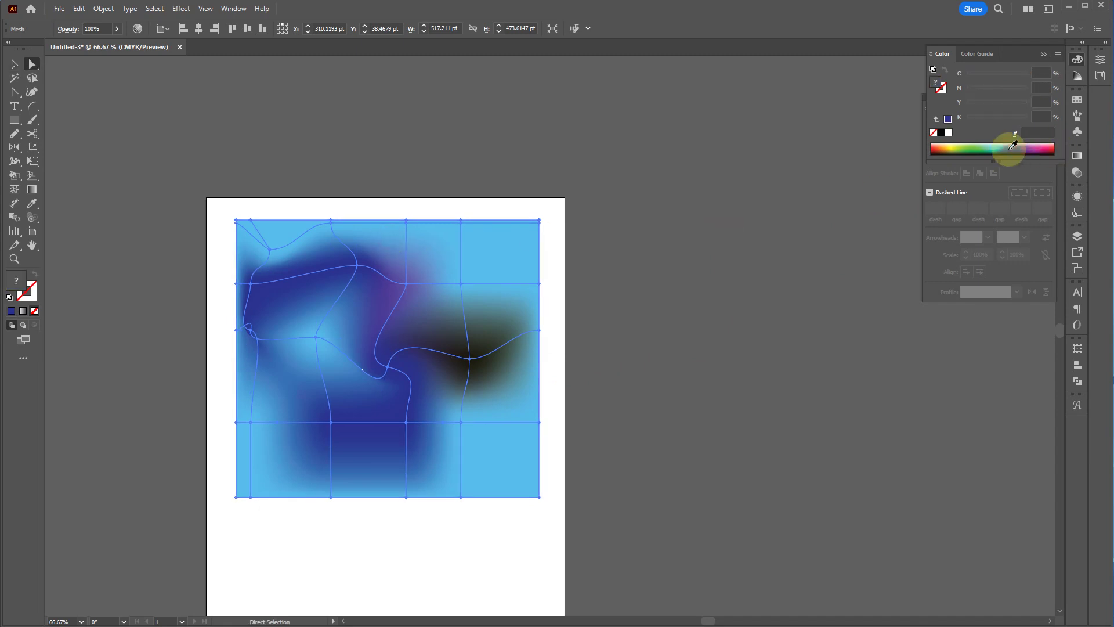
- Select only the mesh patch in the upper middle of the rectangle, color it yellow (DFE340), and deselect it
{"action": "left_click", "coordinate": [959, 141]}
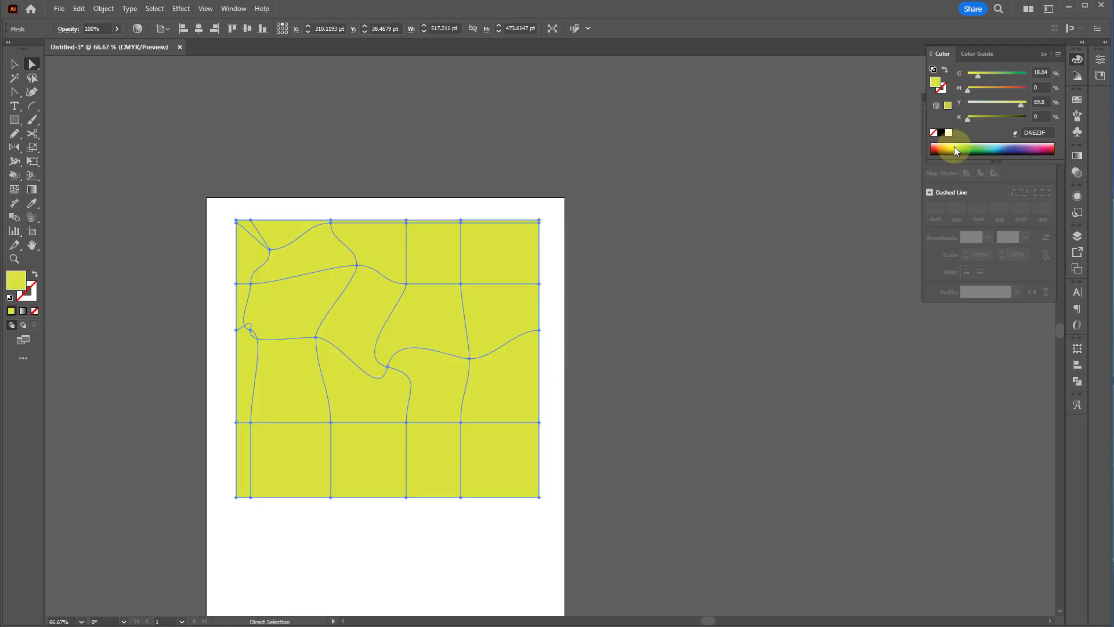
{"action": "key", "text": "ctrl+z"}
{"action": "left_click", "coordinate": [367, 209]}
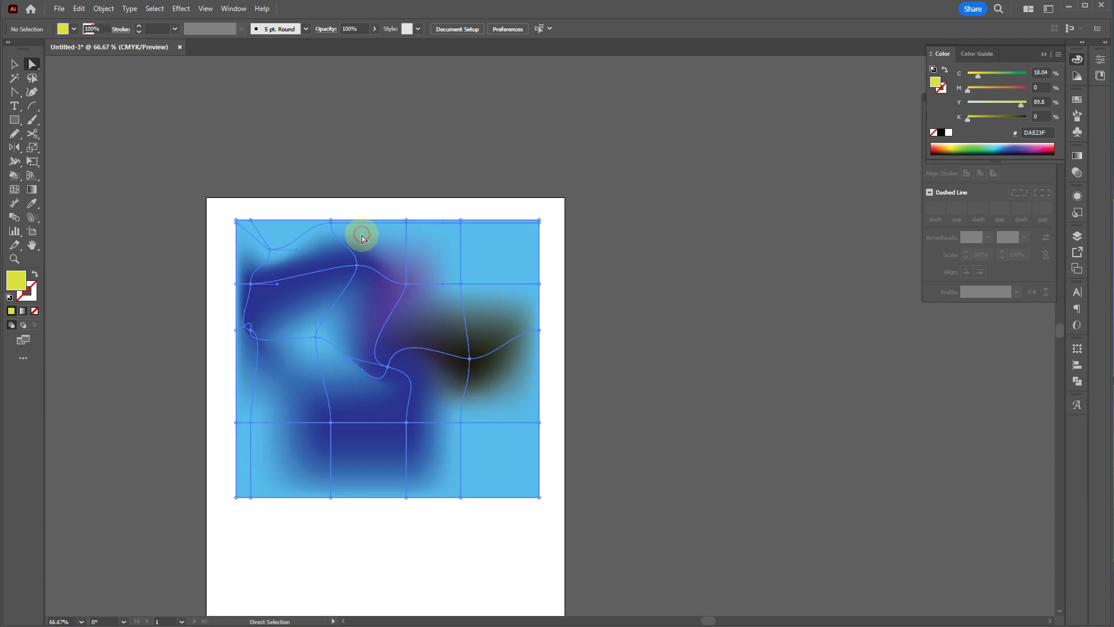
{"action": "left_click", "coordinate": [362, 238]}
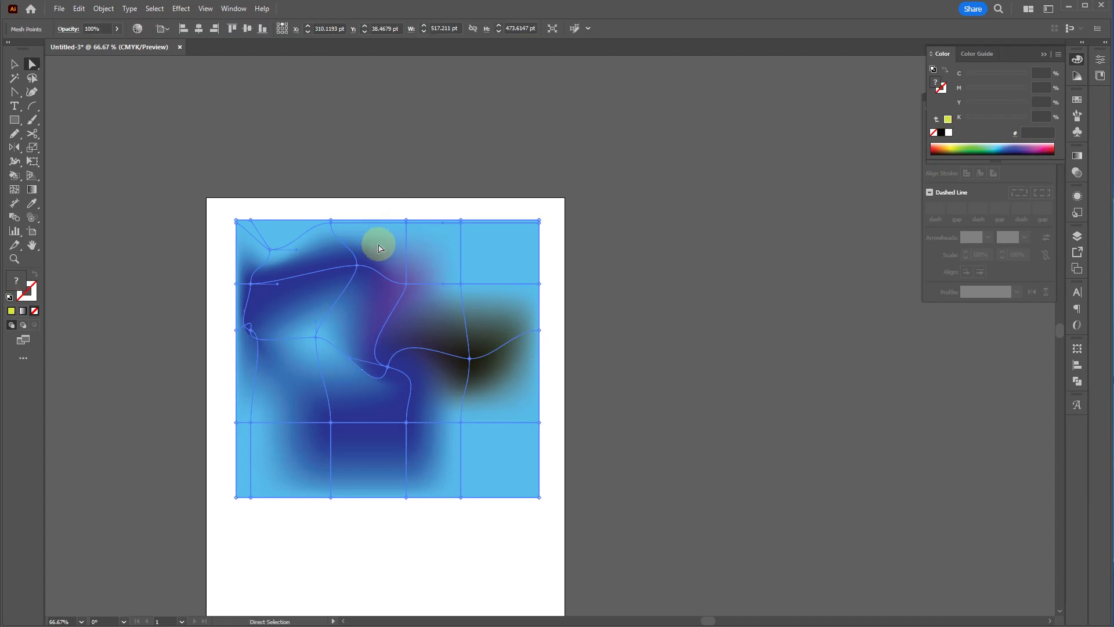
{"action": "left_click", "coordinate": [955, 146]}
{"action": "key", "text": "v"}
{"action": "left_click", "coordinate": [403, 505]}
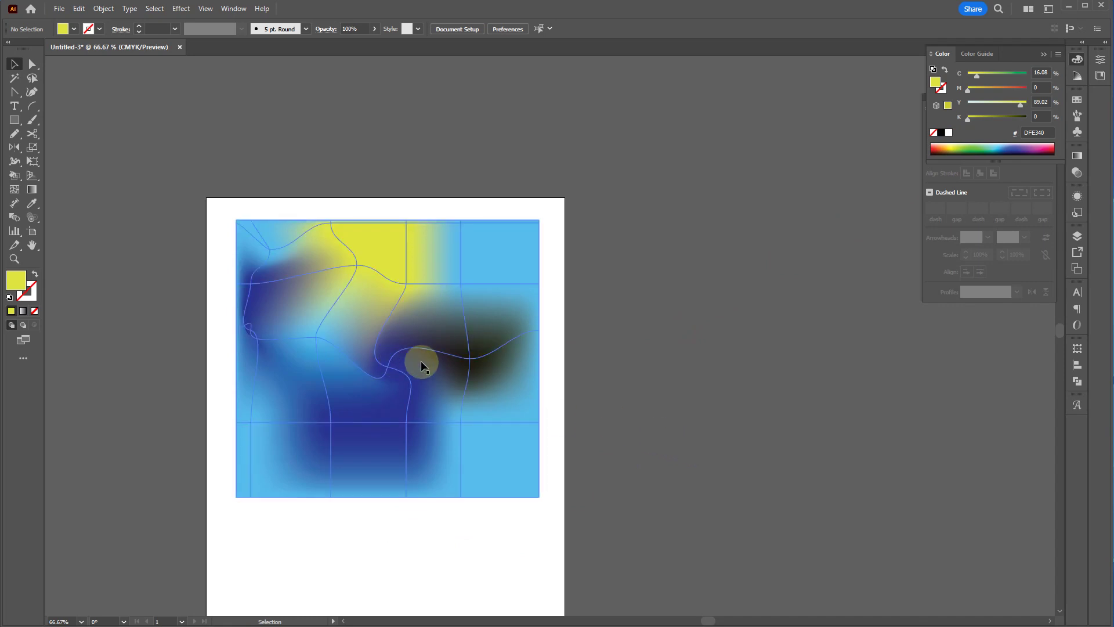
- Select the whole gradient mesh rectangle and delete it from the artboard
{"action": "left_click", "coordinate": [382, 391]}
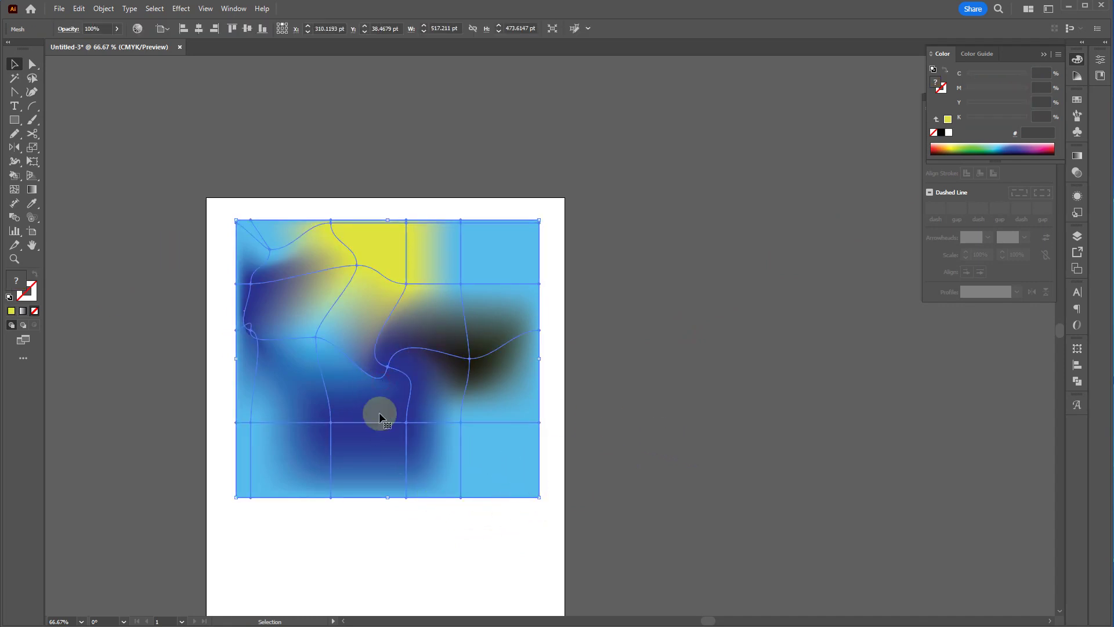
{"action": "scroll", "coordinate": [342, 398], "scroll_direction": "down", "scroll_amount": 3}
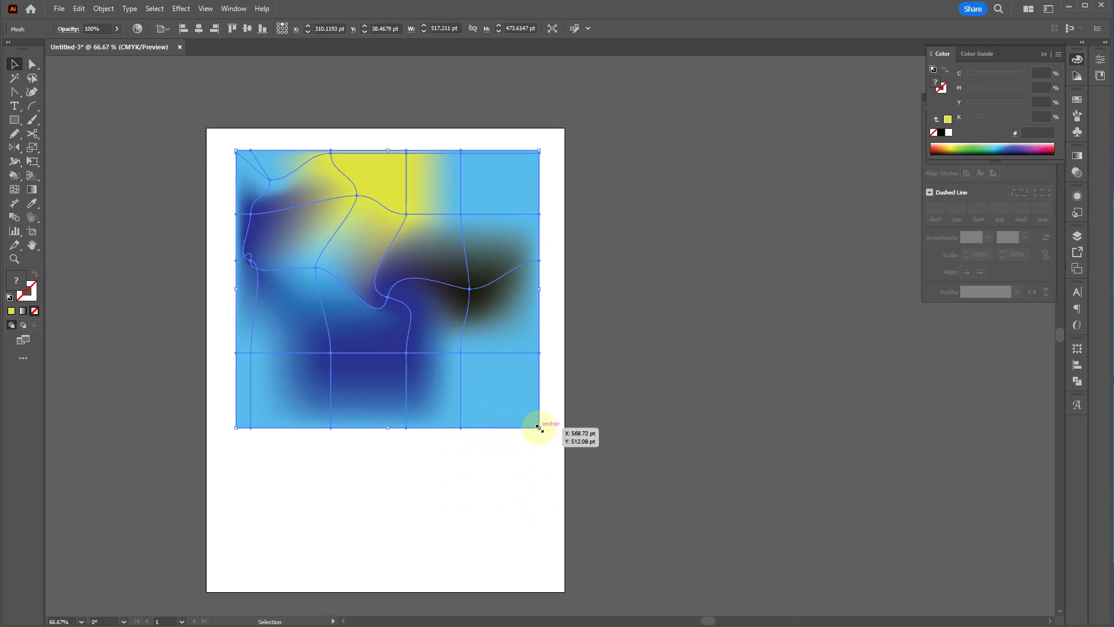
{"action": "left_click_drag", "start_coordinate": [540, 428], "coordinate": [567, 589]}
{"action": "key", "text": "Delete"}
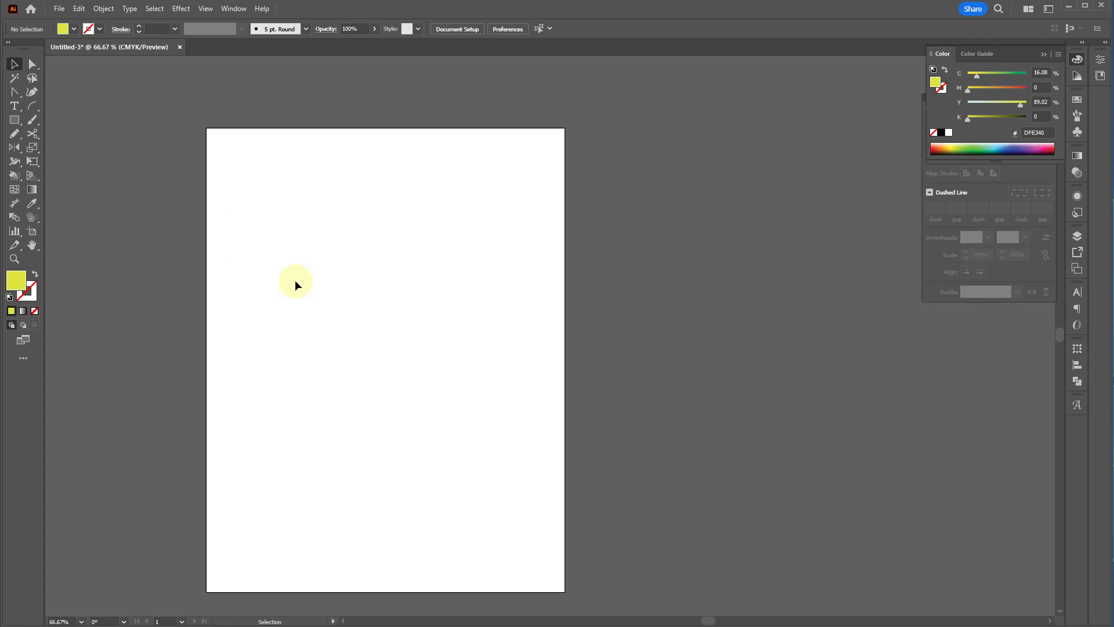
- Draw a rectangle about 457 by 407 pt in the artboard's upper half with the default white fill and black stroke
{"action": "key", "text": "m"}
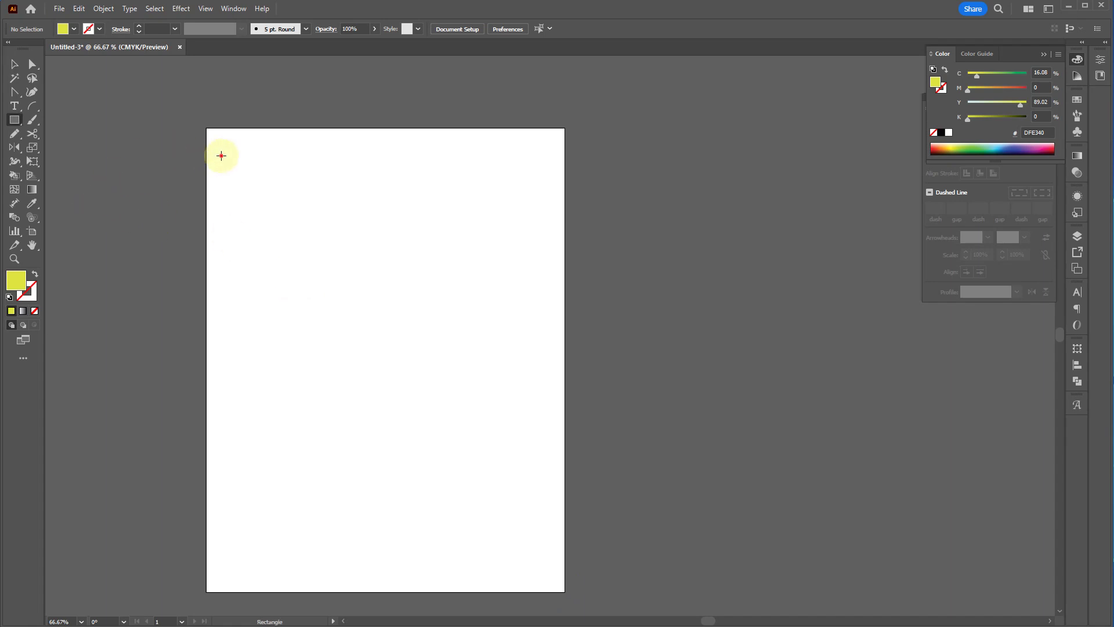
{"action": "left_click_drag", "start_coordinate": [221, 155], "coordinate": [408, 320]}
{"action": "left_click_drag", "start_coordinate": [455, 363], "coordinate": [487, 391]}
{"action": "key", "text": "d"}
{"action": "key", "text": "v"}
{"action": "left_click_drag", "start_coordinate": [403, 333], "coordinate": [438, 352]}
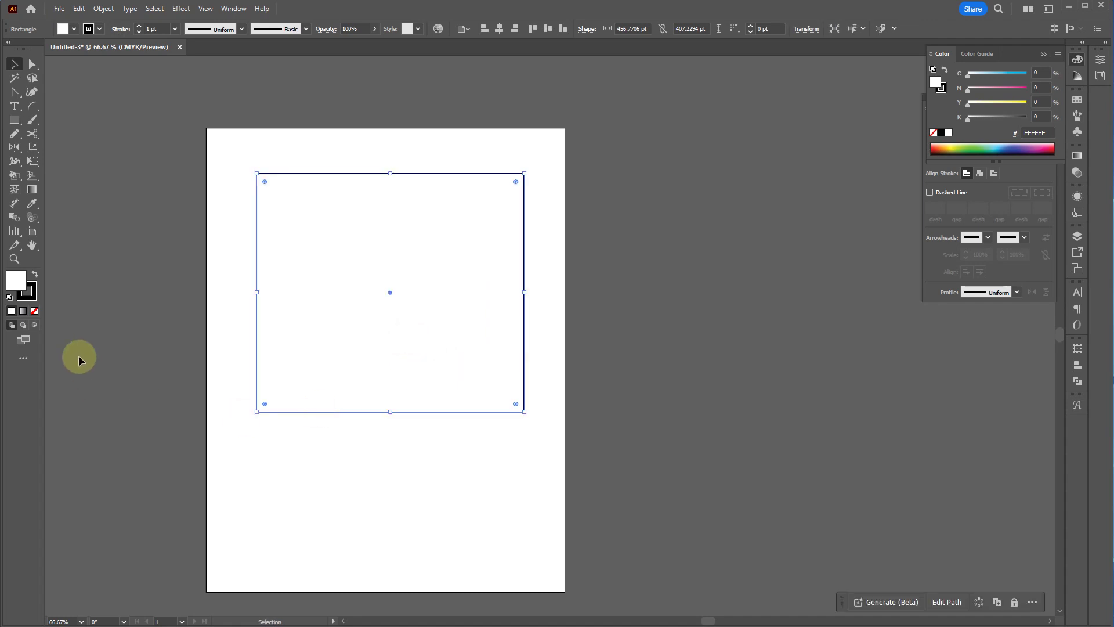
- Apply the linear white-to-black gradient to both the rectangle's fill and its stroke
{"action": "left_click", "coordinate": [26, 315]}
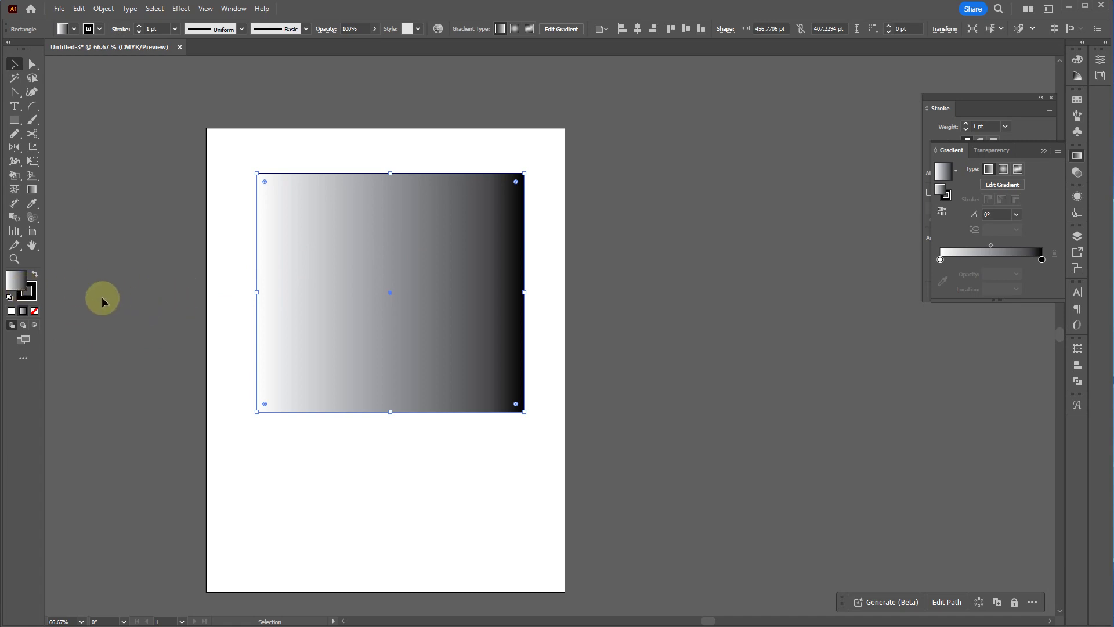
{"action": "left_click", "coordinate": [33, 297]}
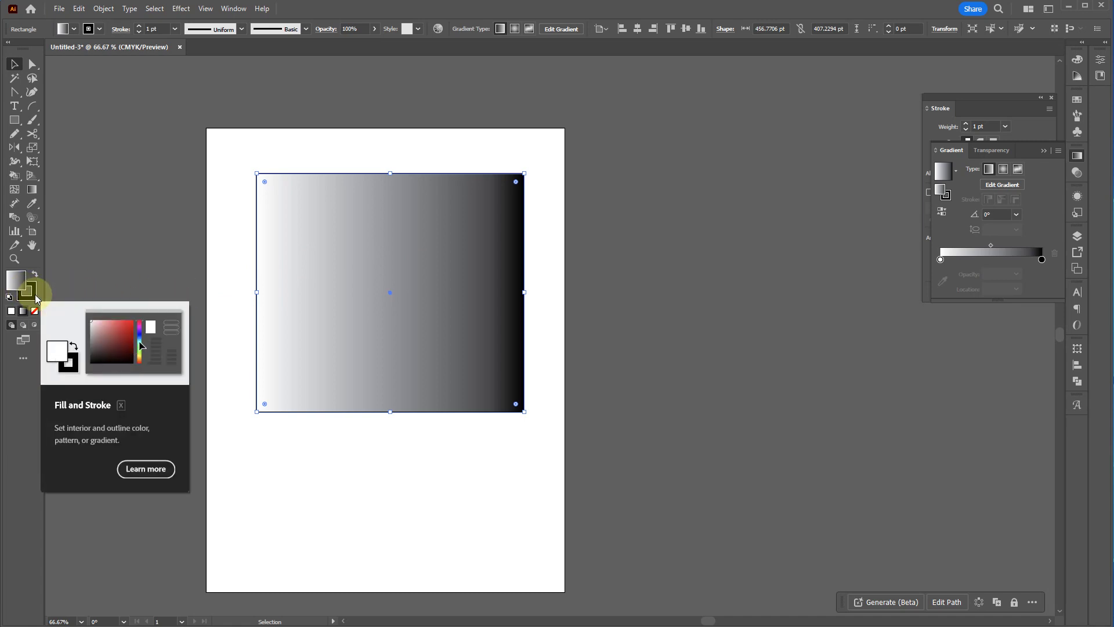
{"action": "left_click", "coordinate": [26, 291]}
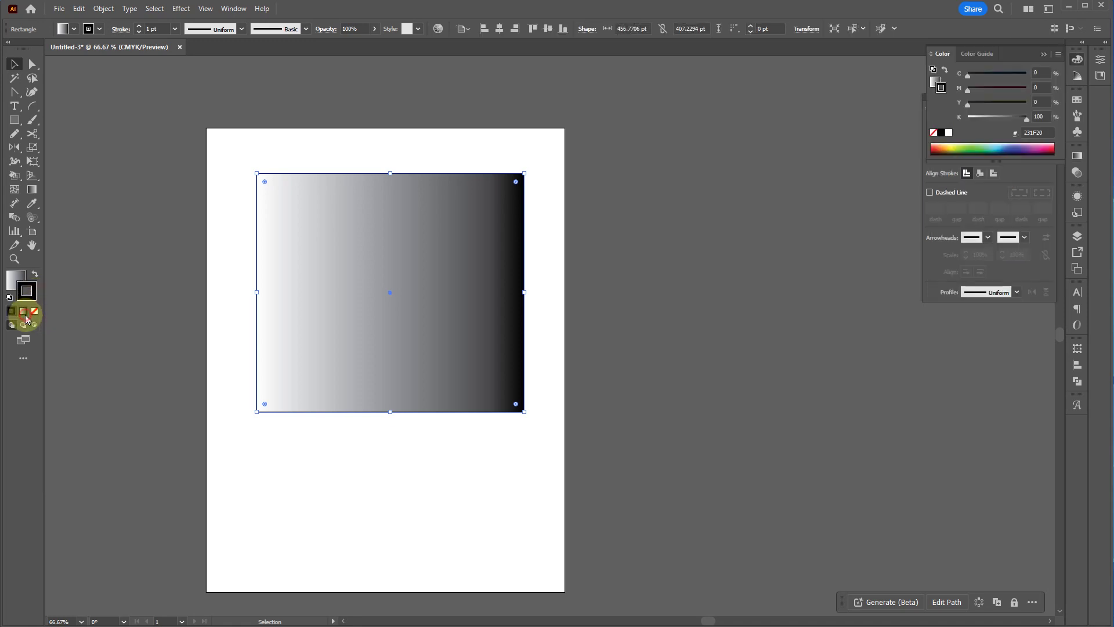
{"action": "left_click", "coordinate": [25, 317]}
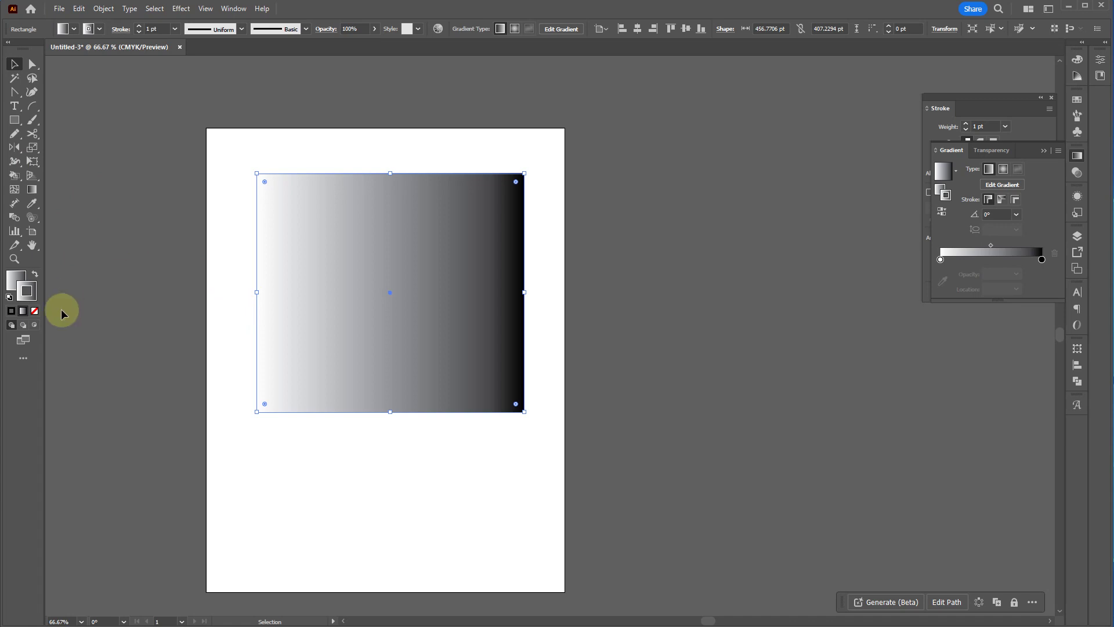
- Set the angle of the rectangle's stroke gradient to 180°
{"action": "left_click", "coordinate": [32, 192]}
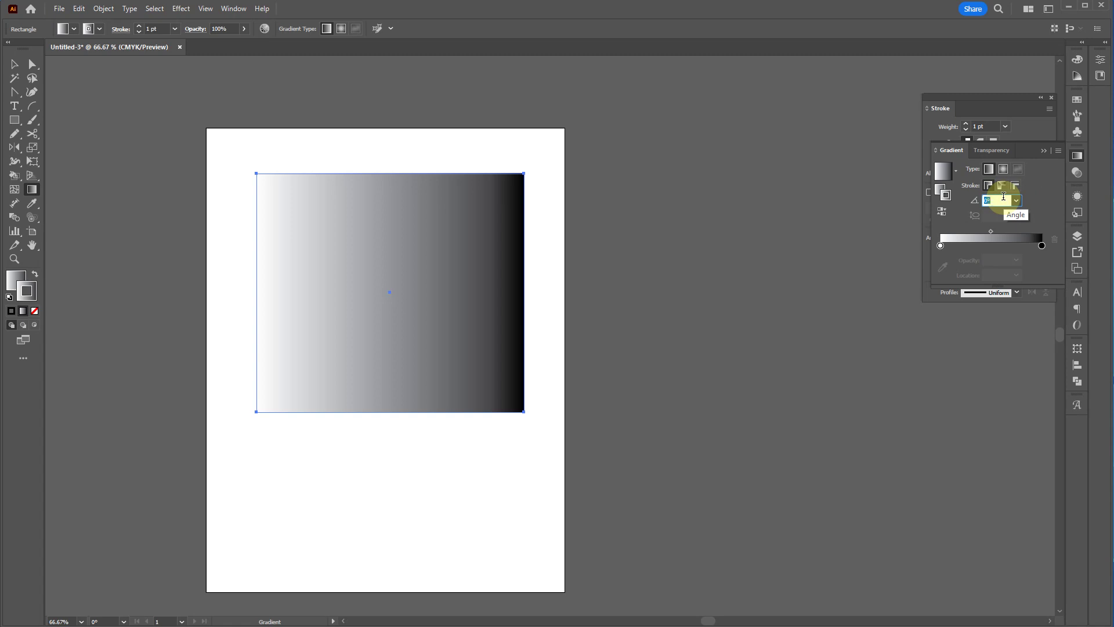
{"action": "key", "text": "Return"}
{"action": "key", "text": "v"}
- Increase the rectangle's stroke weight to 10 pt and inspect the gradient stroke up close
{"action": "left_click", "coordinate": [443, 239]}
{"action": "left_click", "coordinate": [966, 124]}
{"action": "left_click", "coordinate": [966, 123]}
{"action": "left_click", "coordinate": [967, 124]}
{"action": "left_click", "coordinate": [966, 124]}
{"action": "left_click", "coordinate": [633, 283]}
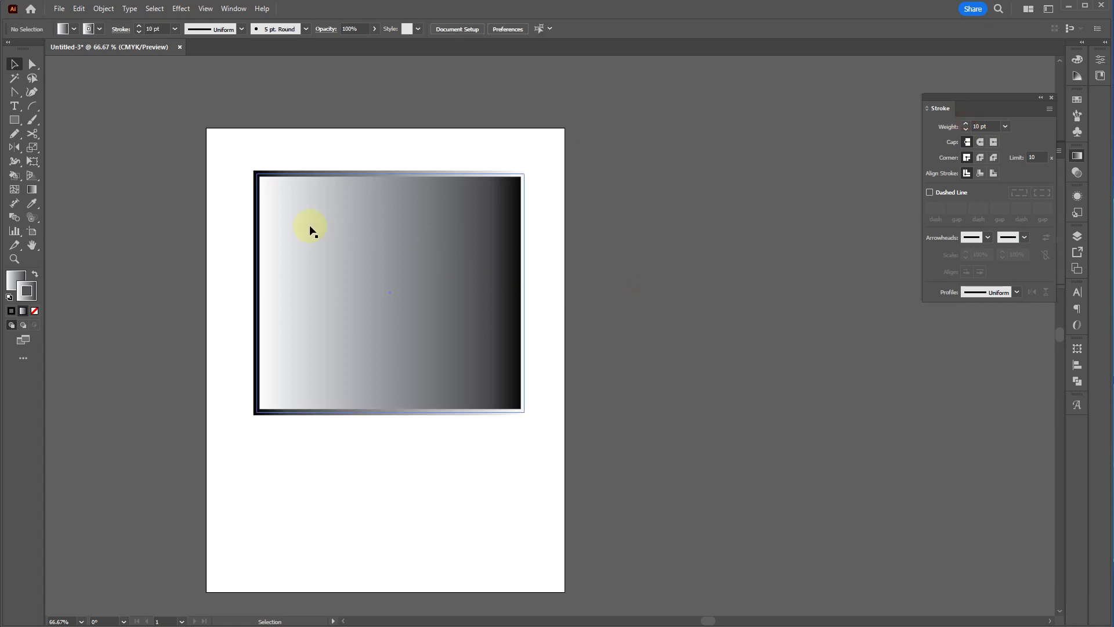
{"action": "scroll", "coordinate": [309, 227], "scroll_direction": "up", "scroll_amount": 2}
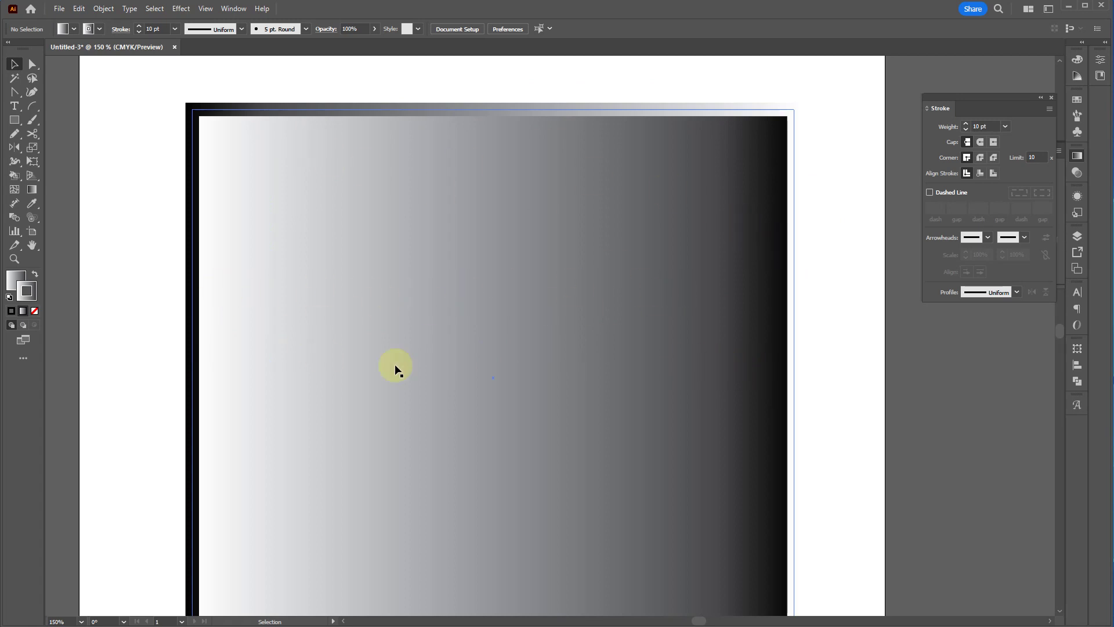
{"action": "left_click", "coordinate": [530, 363]}
{"action": "scroll", "coordinate": [368, 258], "scroll_direction": "down", "scroll_amount": 3}
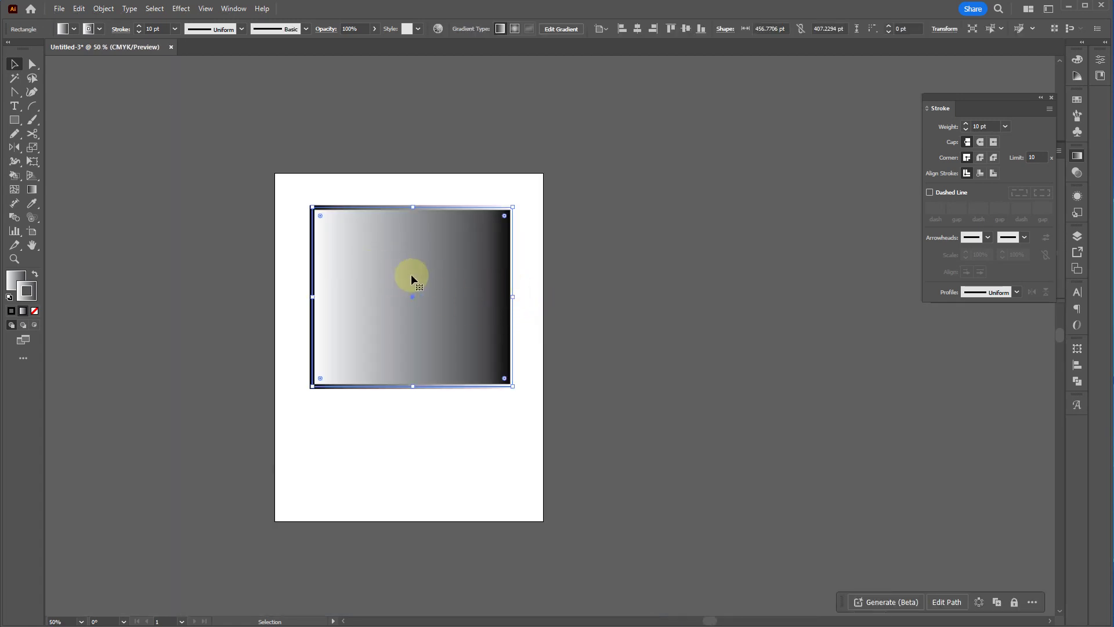
- Move the stroke gradient's white stop slightly inward and its black stop to a location of about 34%
{"action": "left_click", "coordinate": [1080, 77]}
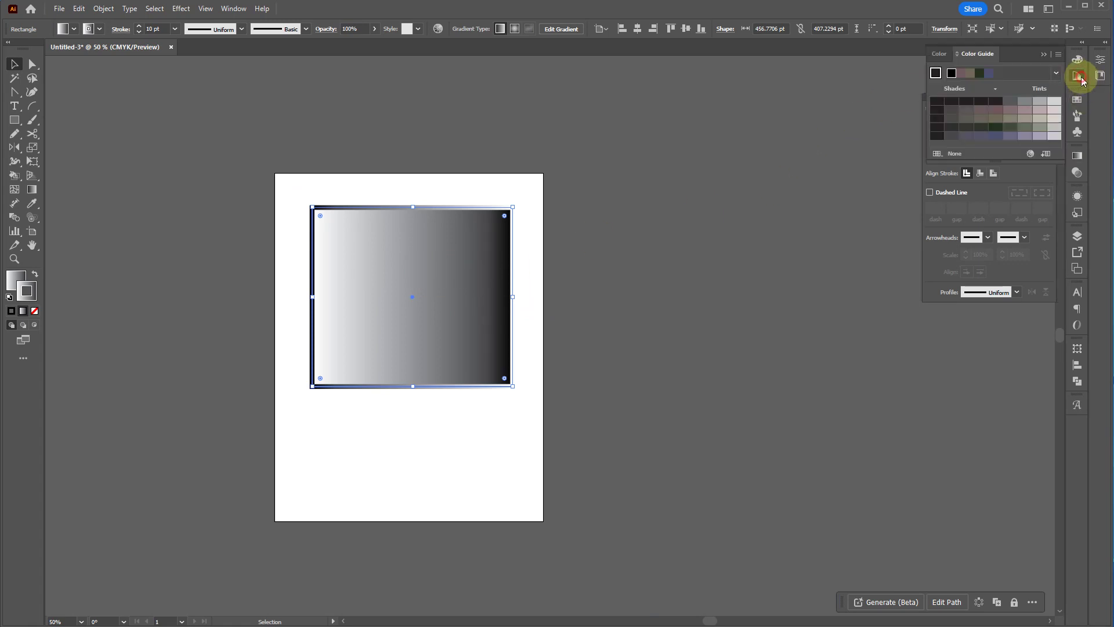
{"action": "left_click", "coordinate": [1080, 77]}
{"action": "left_click", "coordinate": [1079, 156]}
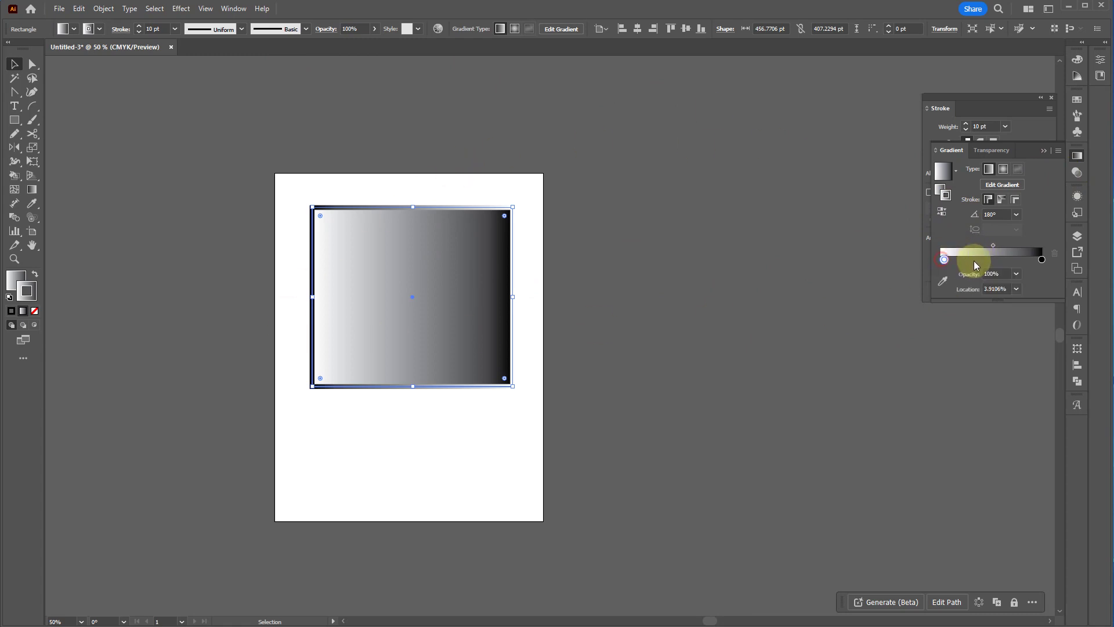
{"action": "left_click_drag", "start_coordinate": [945, 259], "coordinate": [956, 259]}
{"action": "left_click_drag", "start_coordinate": [1043, 260], "coordinate": [975, 260]}
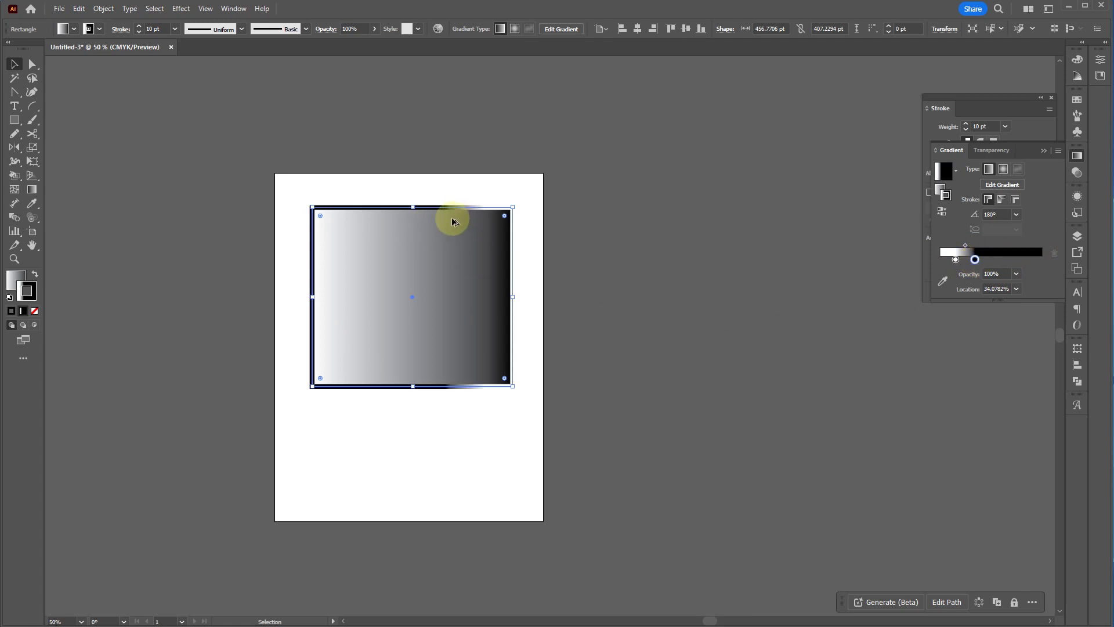
- Move the fill gradient's black stop to about 58% and add a new stop at about 30%
{"action": "left_click", "coordinate": [14, 281]}
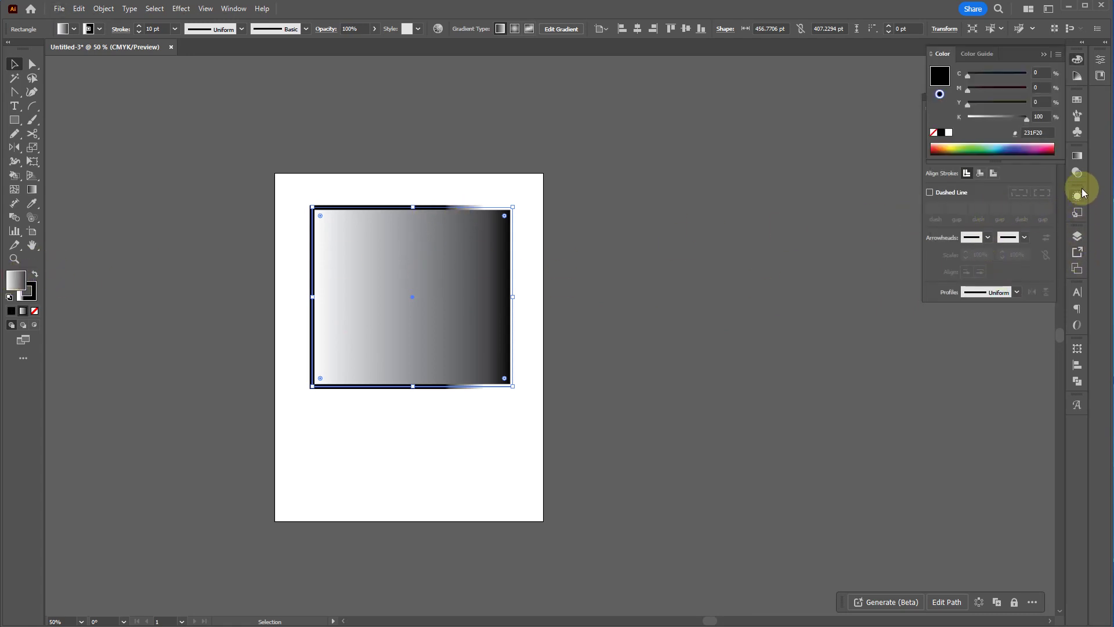
{"action": "left_click", "coordinate": [1084, 163]}
{"action": "left_click_drag", "start_coordinate": [1042, 259], "coordinate": [999, 259]}
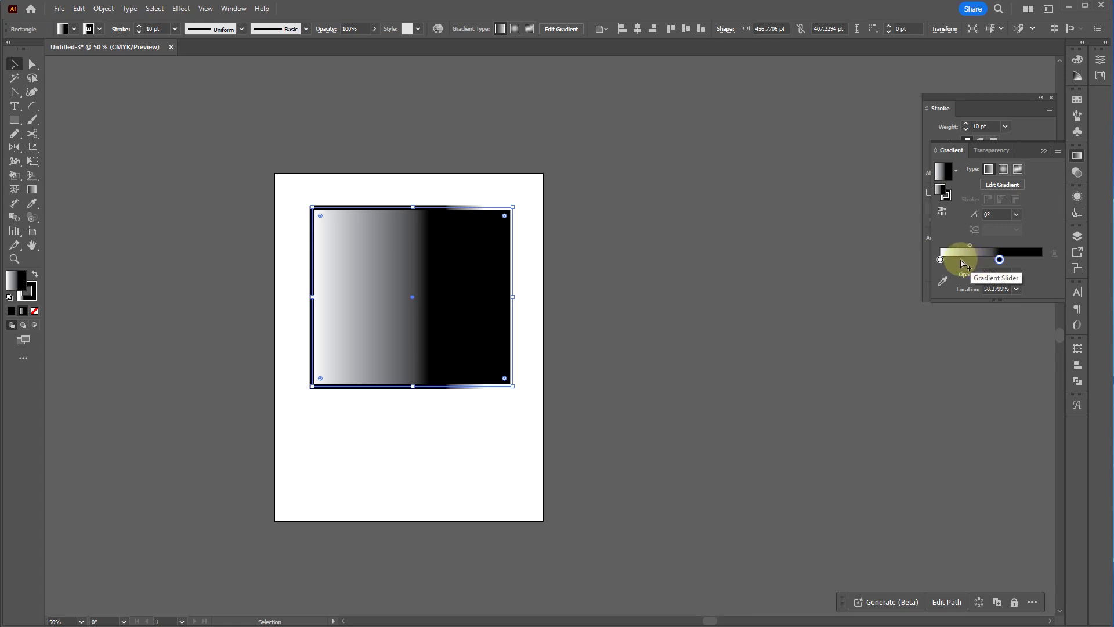
{"action": "left_click", "coordinate": [971, 262]}
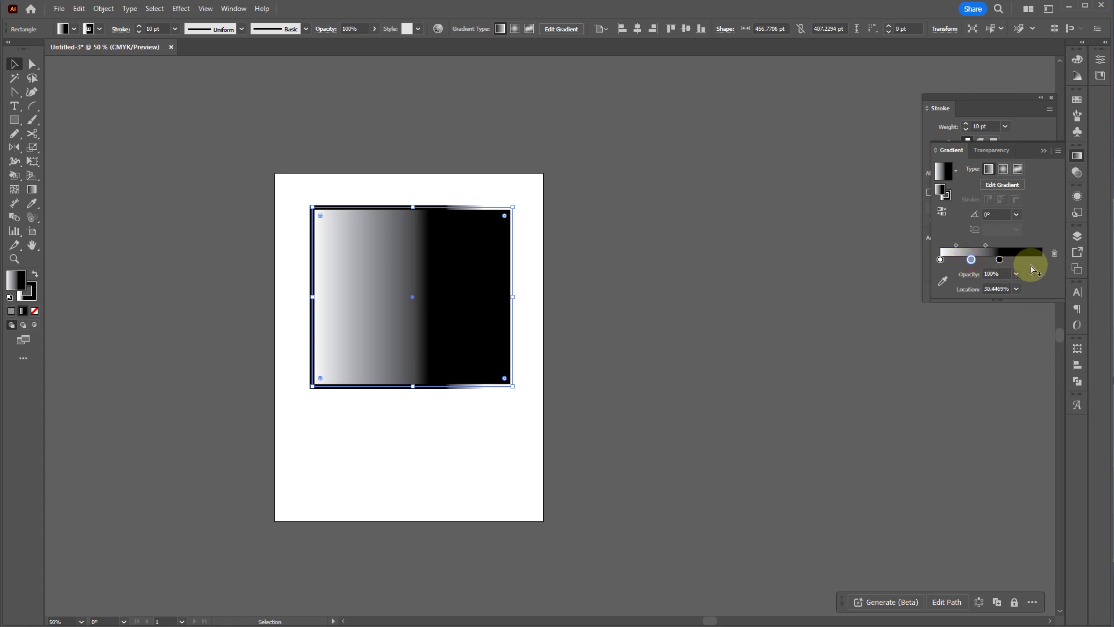
- Add a yellow-green stop near the black end of the fill gradient and recolor the existing black stop green (82C341)
{"action": "double_click", "coordinate": [1031, 261]}
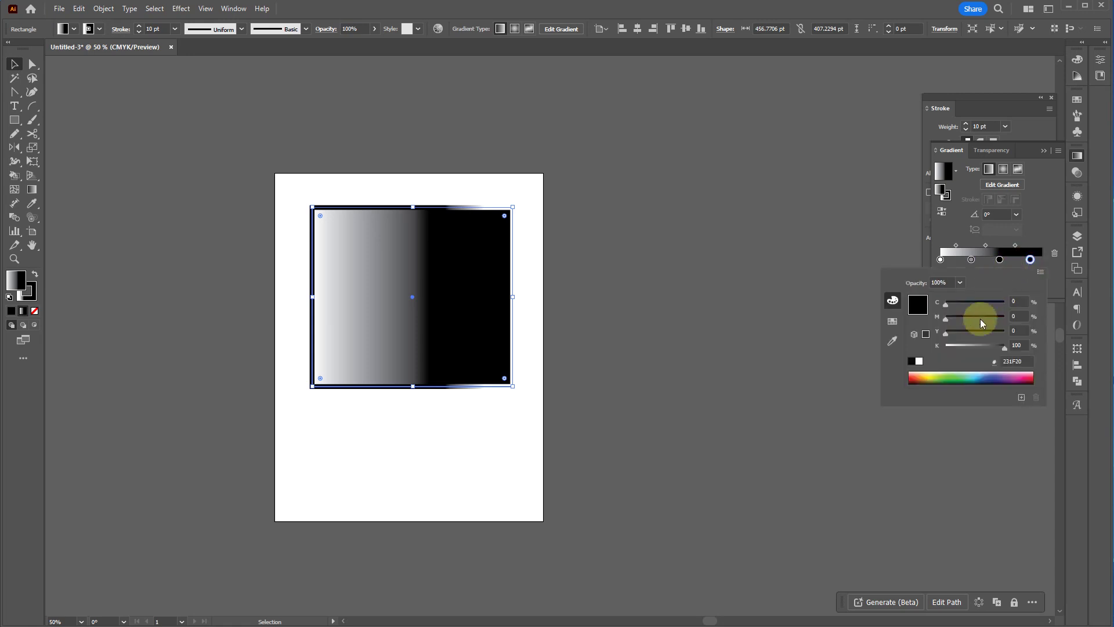
{"action": "left_click_drag", "start_coordinate": [928, 371], "coordinate": [937, 373]}
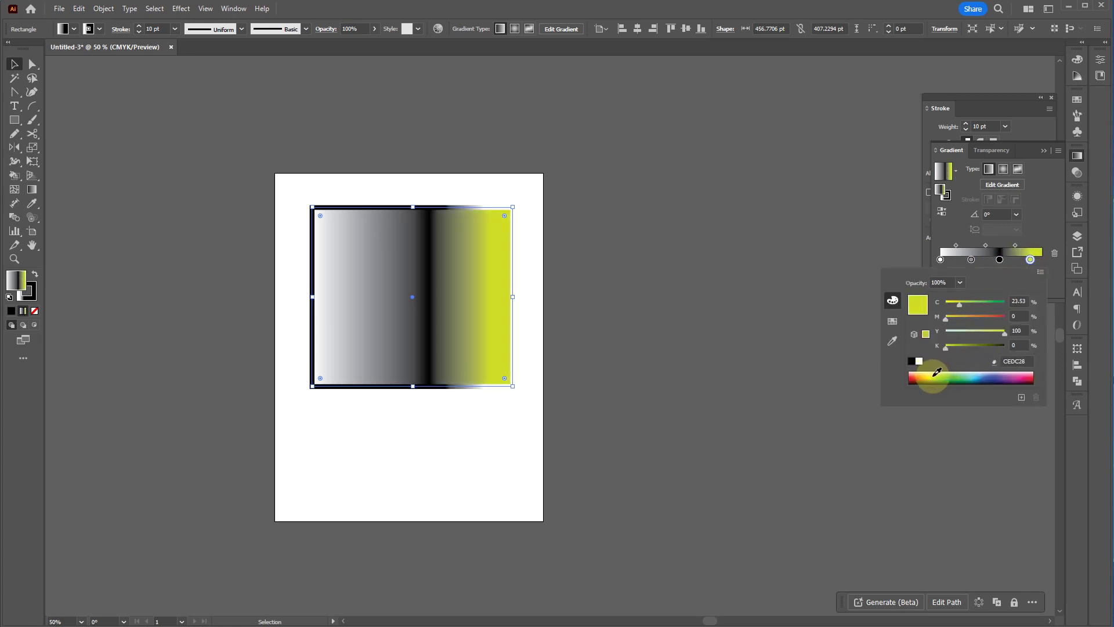
{"action": "double_click", "coordinate": [999, 260]}
{"action": "left_click_drag", "start_coordinate": [938, 369], "coordinate": [946, 376]}
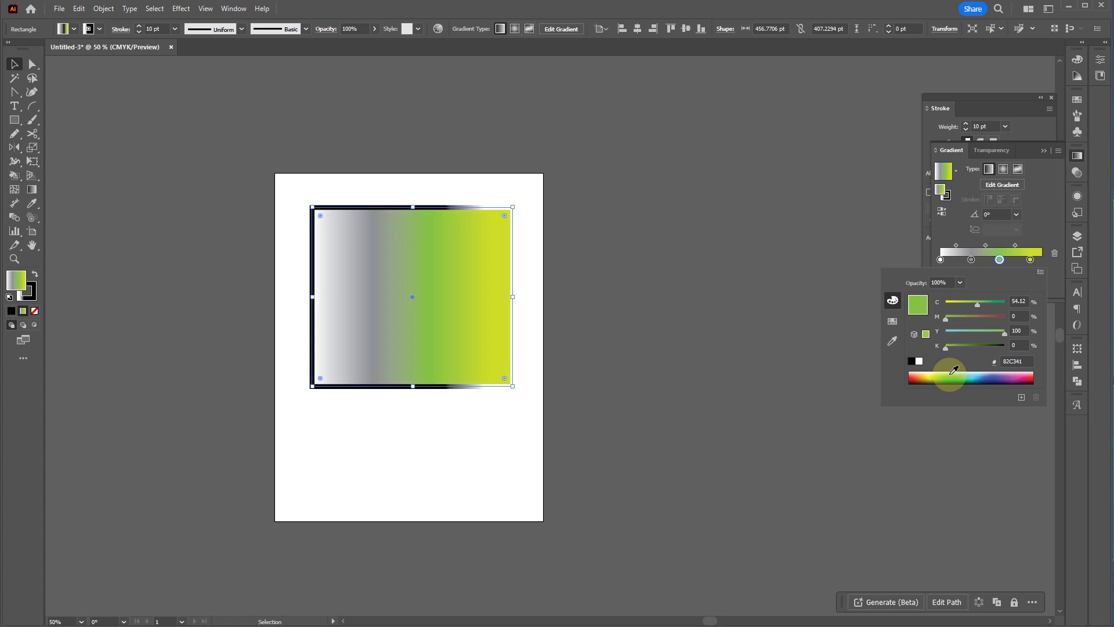
- Recolor the gray stop at about 30% of the fill gradient blue (3551A3)
{"action": "double_click", "coordinate": [971, 260]}
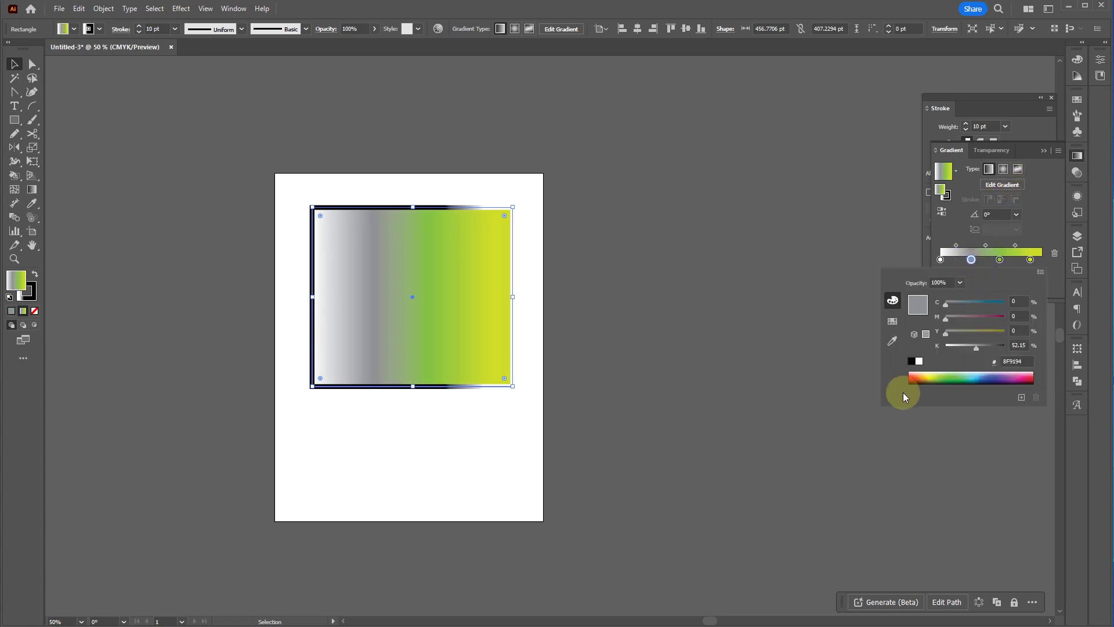
{"action": "left_click", "coordinate": [989, 376]}
{"action": "left_click", "coordinate": [988, 374]}
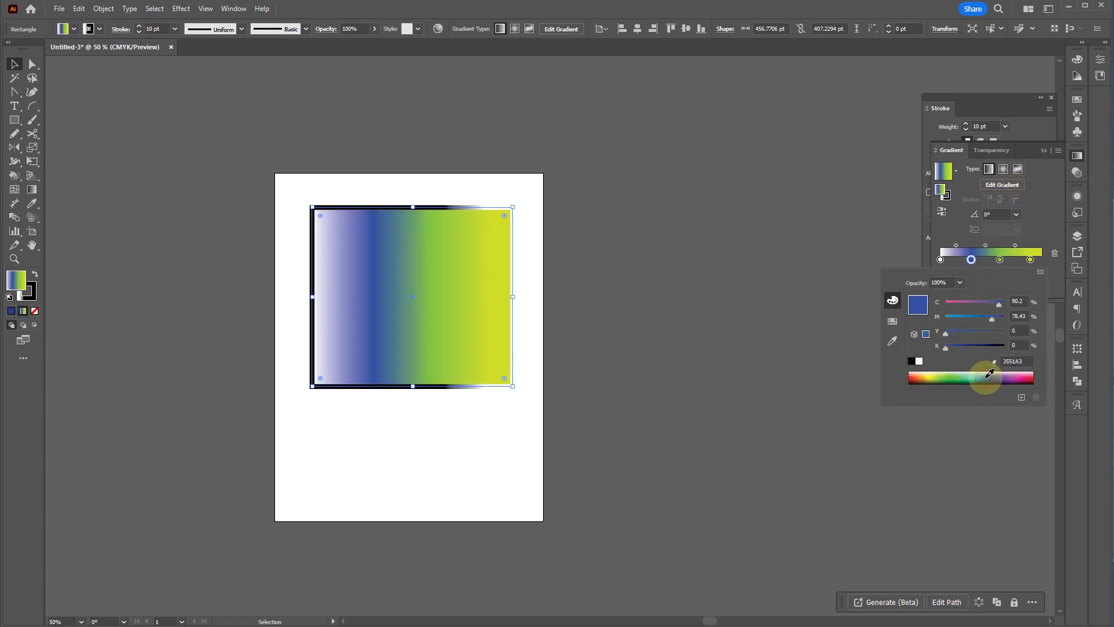
{"action": "left_click", "coordinate": [1030, 227]}
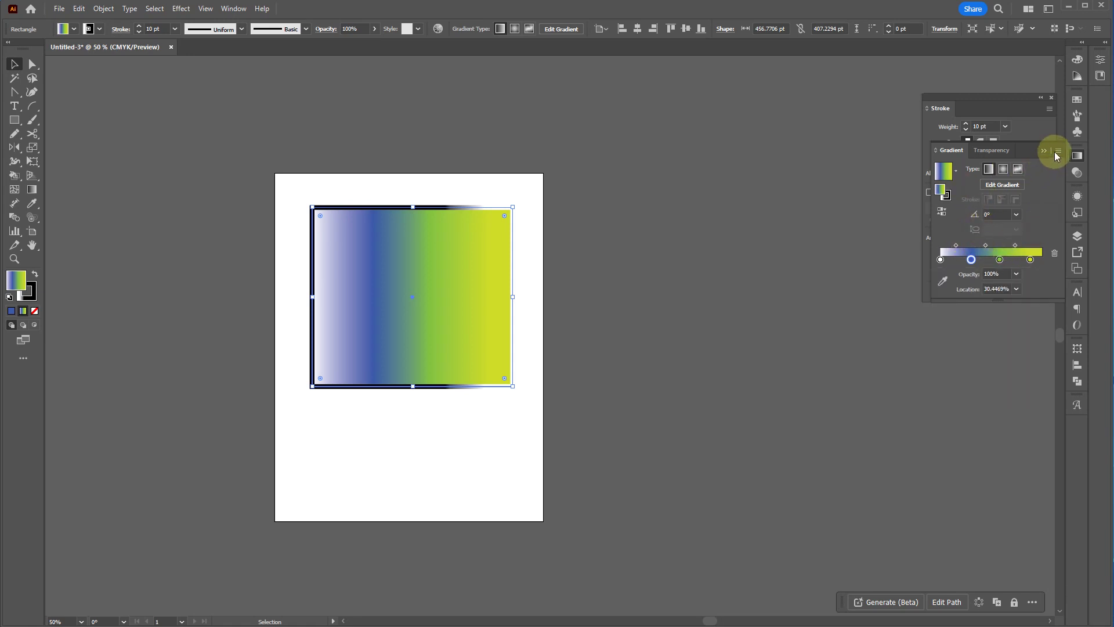
{"action": "left_click", "coordinate": [1058, 175]}
- Recolor the white stop at the start of the fill gradient green (77C043)
{"action": "double_click", "coordinate": [941, 260]}
{"action": "left_click", "coordinate": [1039, 275]}
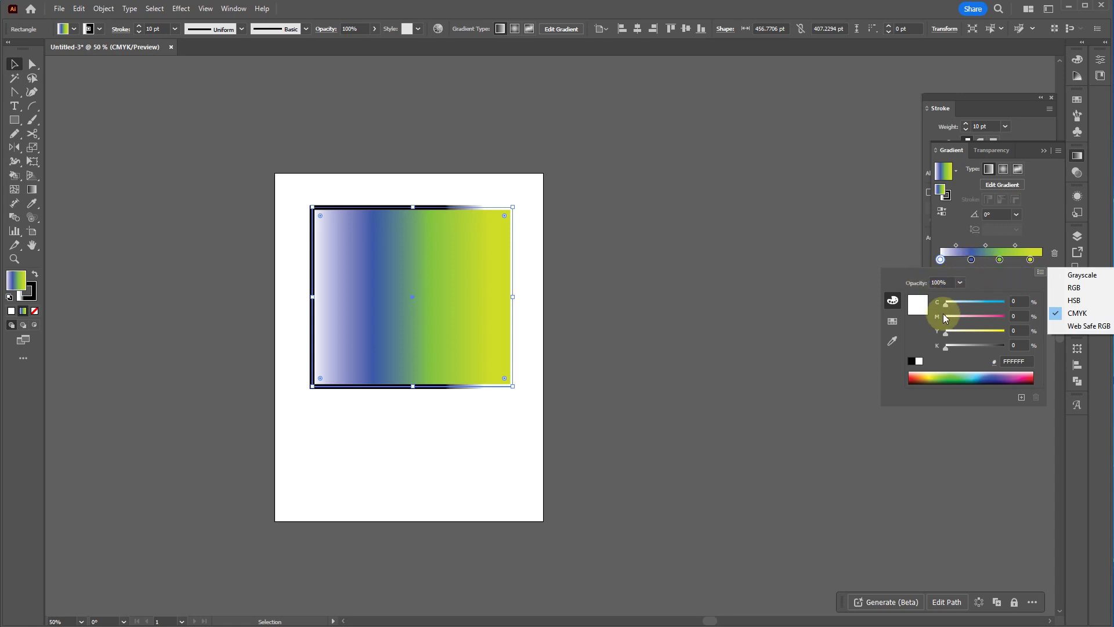
{"action": "left_click", "coordinate": [936, 362]}
{"action": "left_click", "coordinate": [948, 374]}
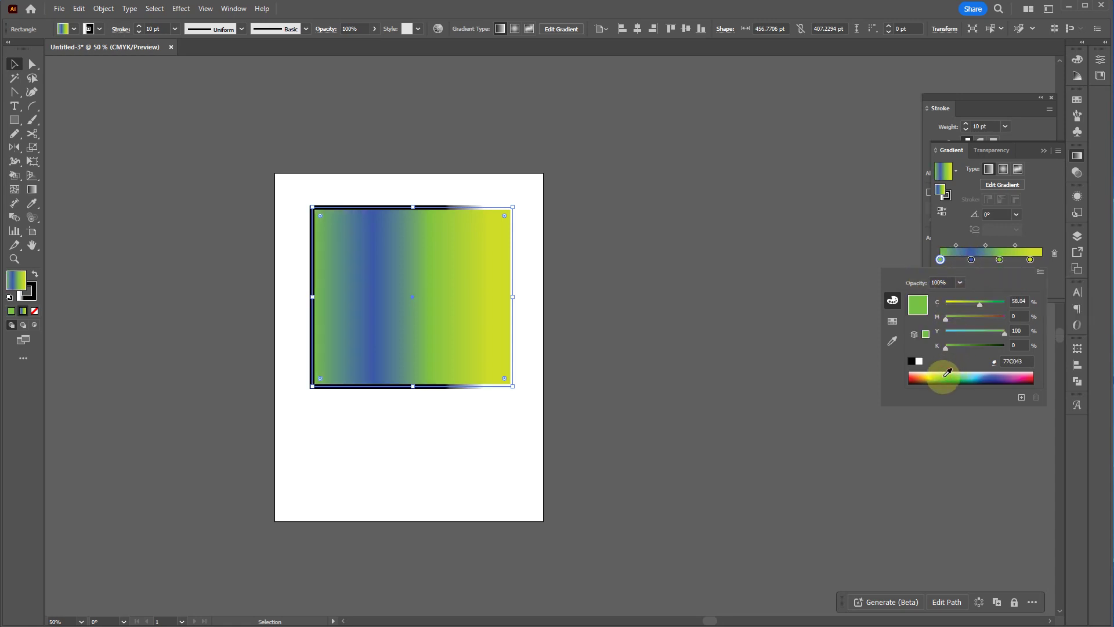
{"action": "left_click", "coordinate": [1037, 273]}
{"action": "left_click", "coordinate": [1044, 223]}
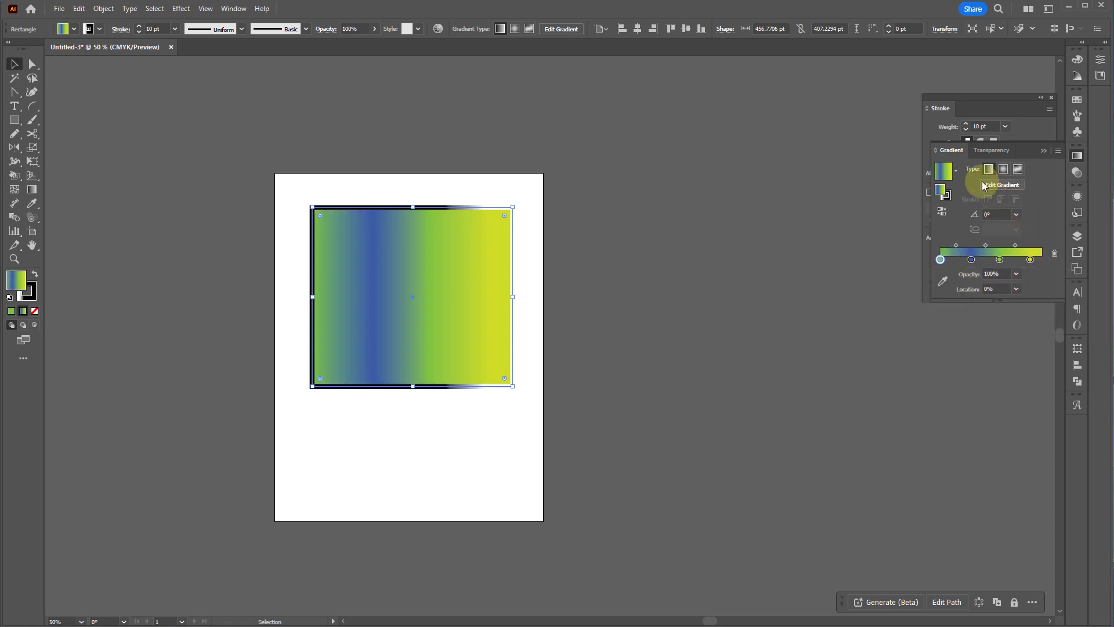
- Examine the list of preset gradients
{"action": "left_click", "coordinate": [956, 173]}
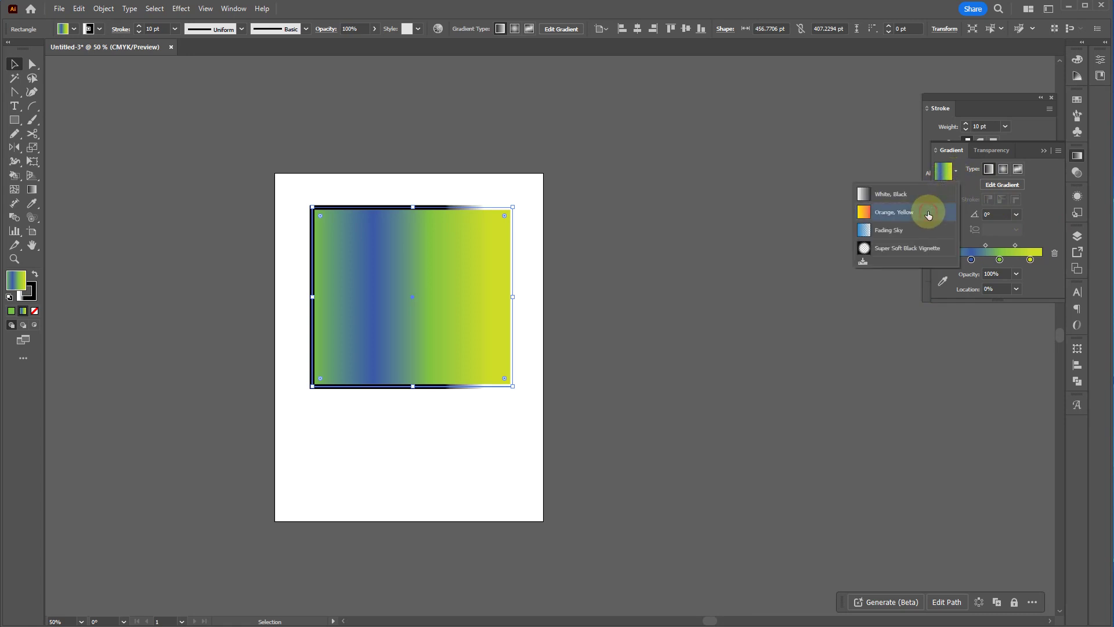
{"action": "left_click", "coordinate": [955, 174]}
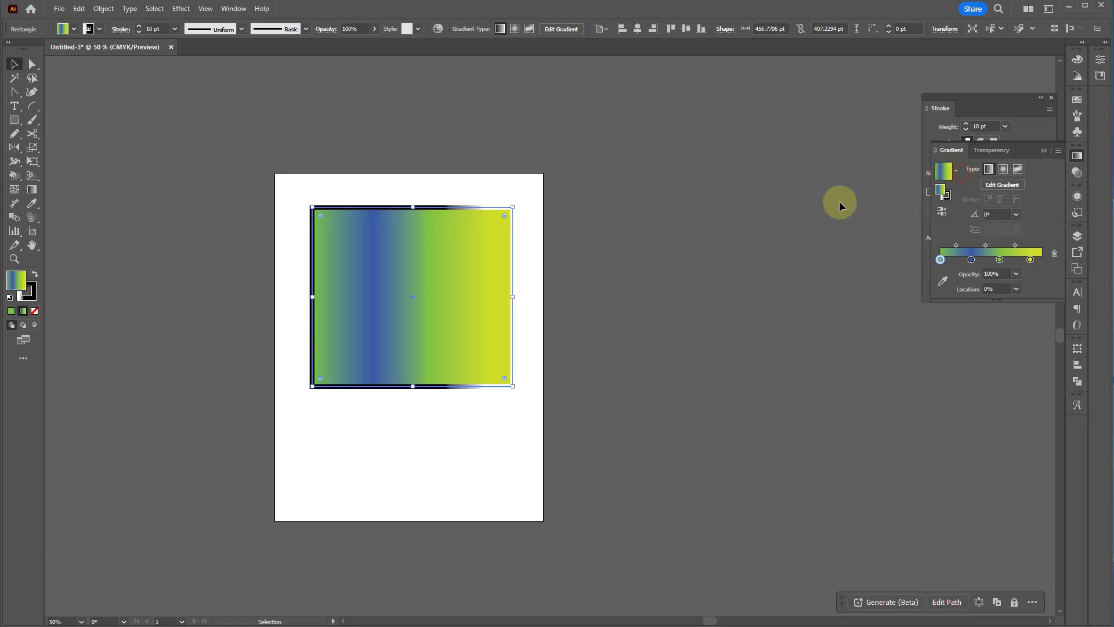
- Apply the Orange, Yellow preset gradient to the rectangle's stroke
{"action": "left_click", "coordinate": [29, 292]}
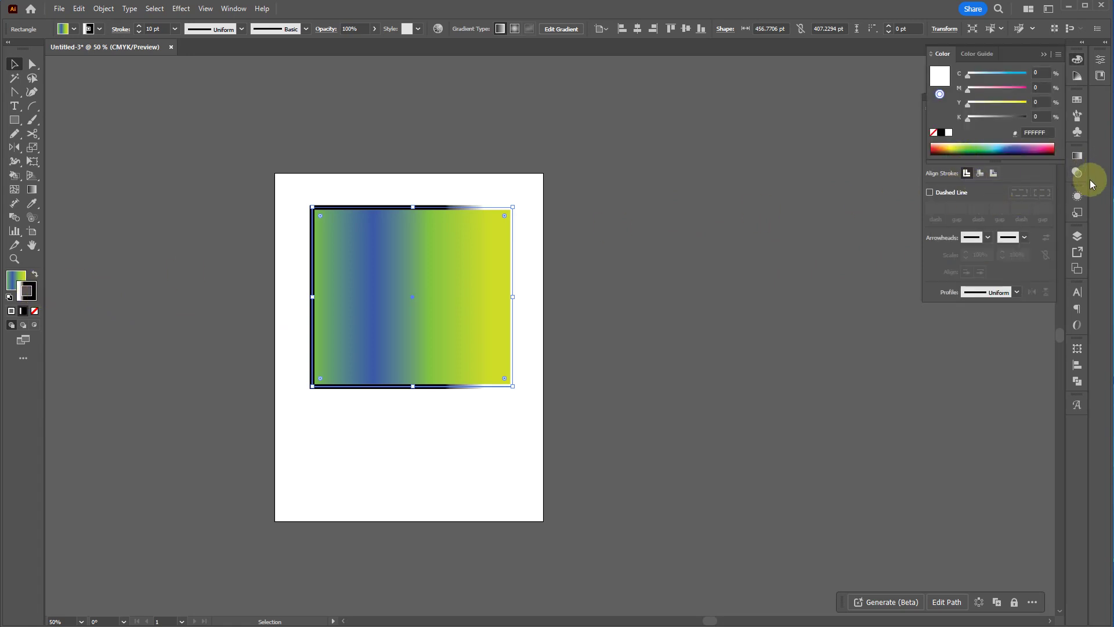
{"action": "left_click", "coordinate": [1077, 155]}
{"action": "left_click", "coordinate": [957, 175]}
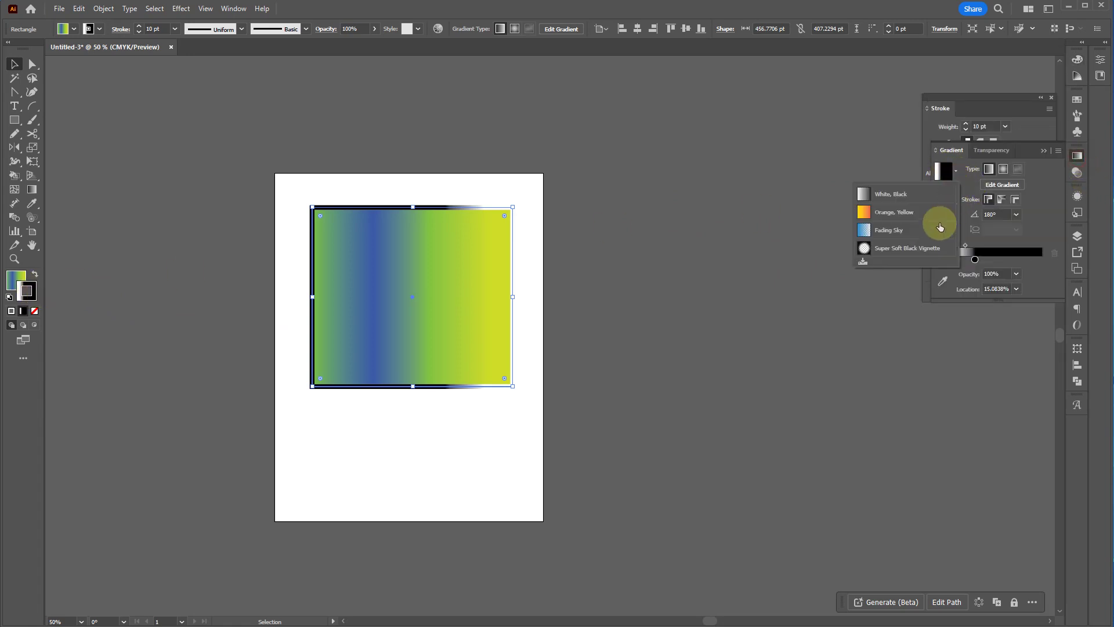
{"action": "left_click", "coordinate": [887, 213]}
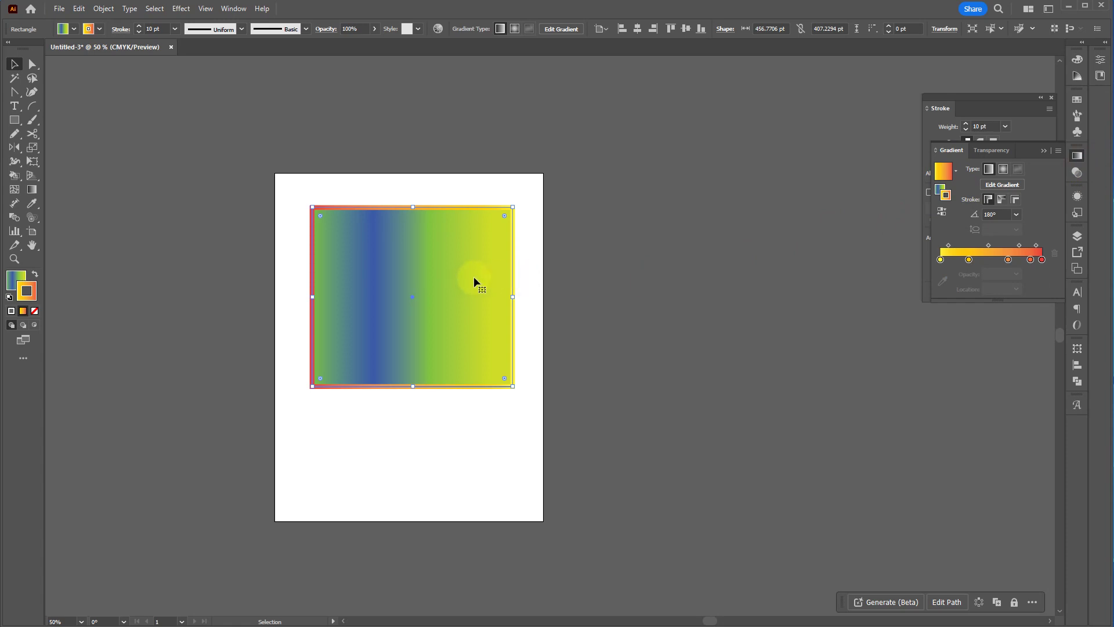
- Increase the weight of the rectangle's gradient stroke to 21 pt
{"action": "left_click", "coordinate": [965, 124]}
{"action": "left_click", "coordinate": [966, 124]}
{"action": "left_click", "coordinate": [966, 124]}
{"action": "left_click", "coordinate": [966, 123]}
{"action": "left_click", "coordinate": [966, 124]}
{"action": "left_click", "coordinate": [965, 123]}
{"action": "left_click", "coordinate": [966, 124]}
{"action": "left_click", "coordinate": [966, 124]}
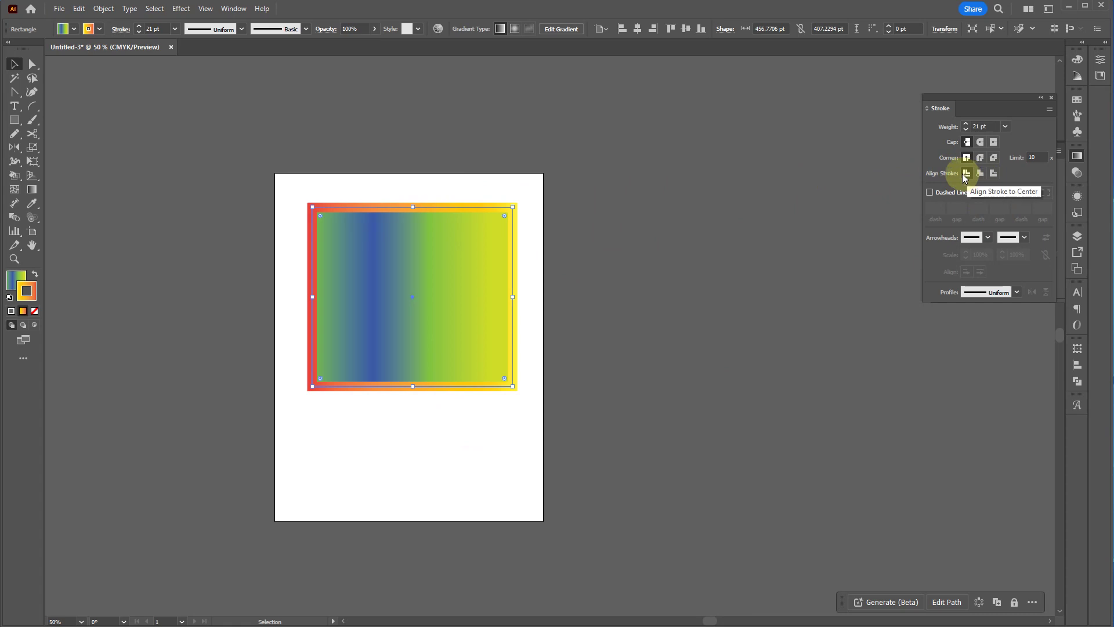
- Compare inside and outside alignment for the rectangle's stroke, ending with the stroke aligned to the inside
{"action": "left_click", "coordinate": [981, 173]}
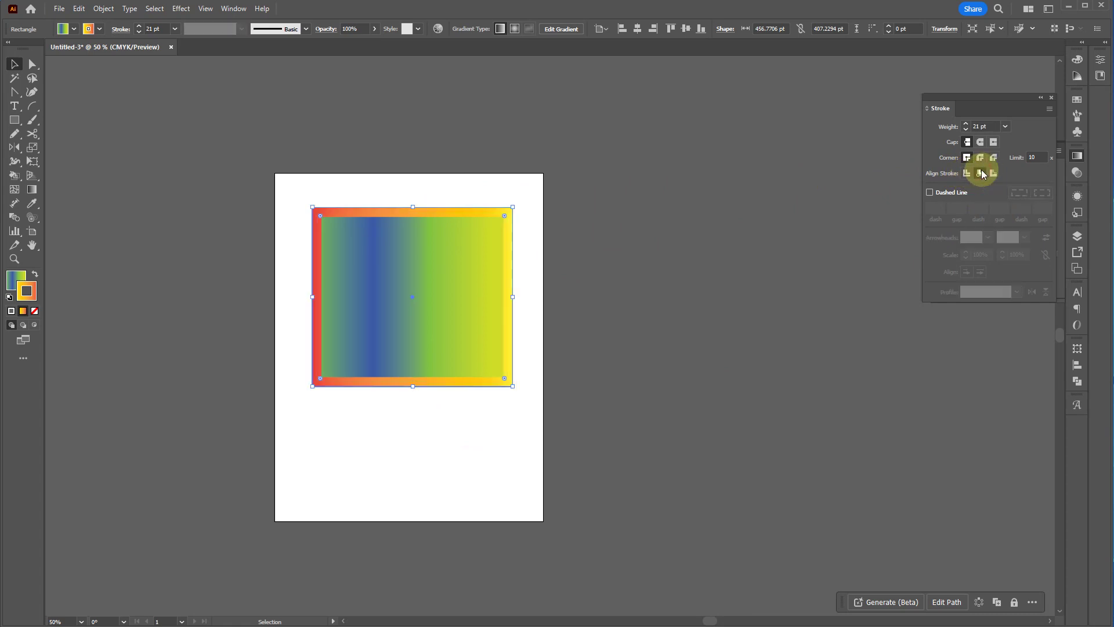
{"action": "left_click", "coordinate": [994, 173]}
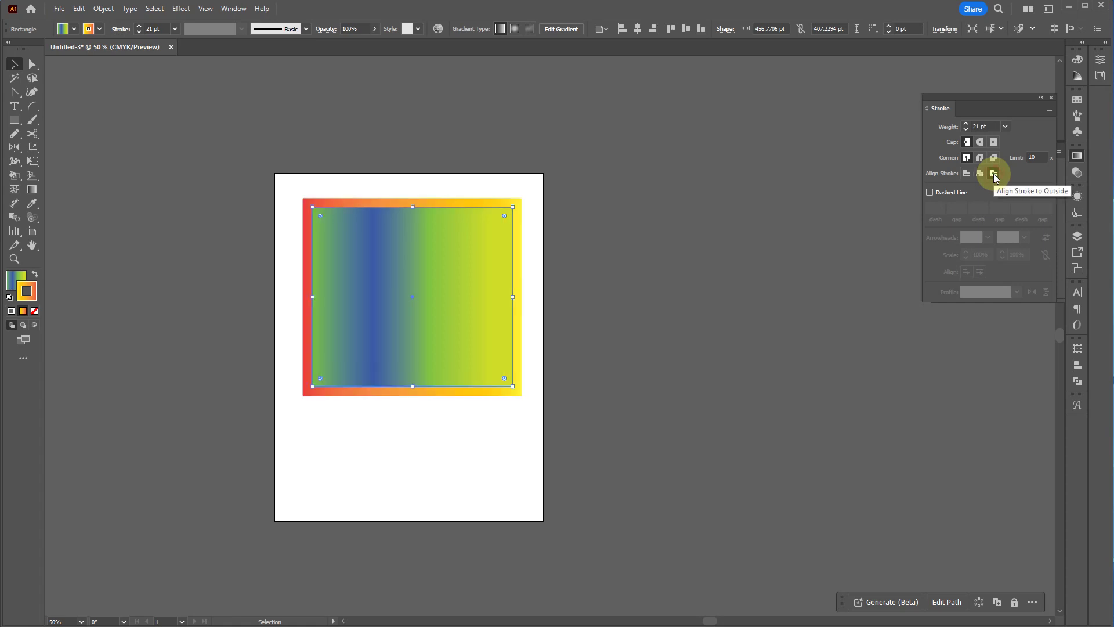
{"action": "left_click", "coordinate": [980, 173]}
{"action": "left_click", "coordinate": [994, 173]}
{"action": "left_click", "coordinate": [981, 173]}
{"action": "left_click", "coordinate": [993, 174]}
{"action": "left_click", "coordinate": [983, 174]}
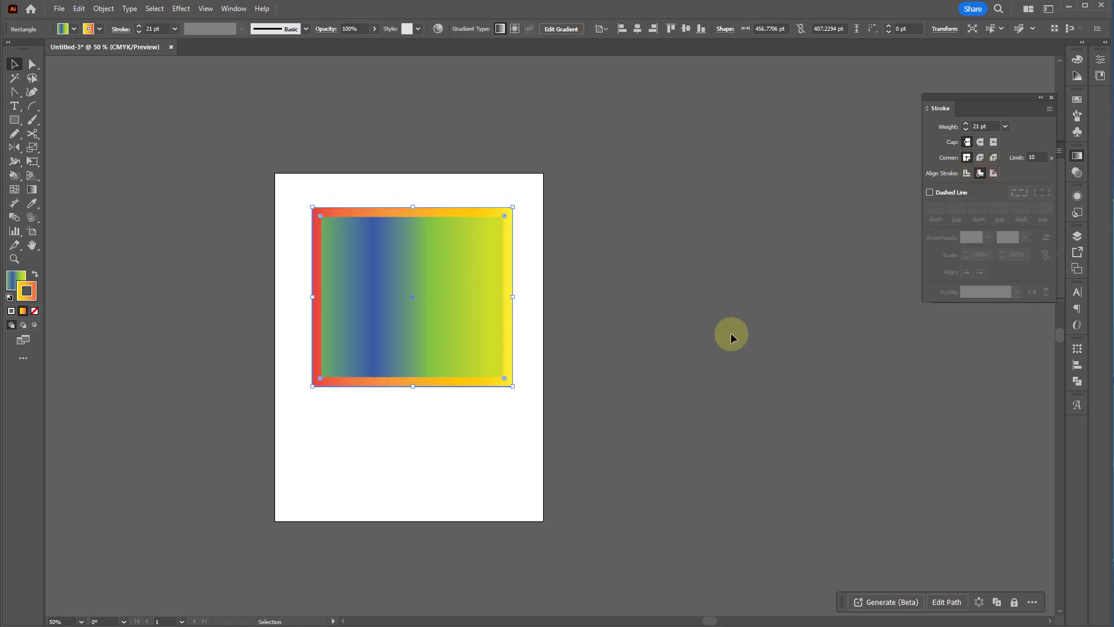
- Open the gradient settings for the stroke of the gradient rectangle, keeping the rectangle selected
{"action": "left_click", "coordinate": [1078, 159]}
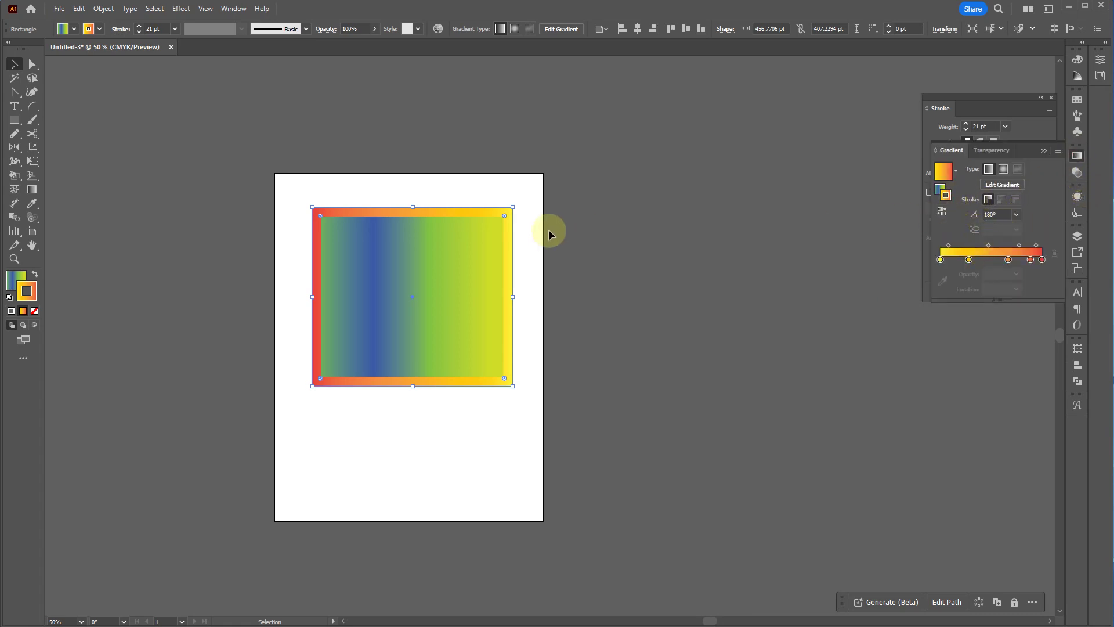
{"action": "left_click", "coordinate": [548, 249]}
{"action": "left_click", "coordinate": [431, 295]}
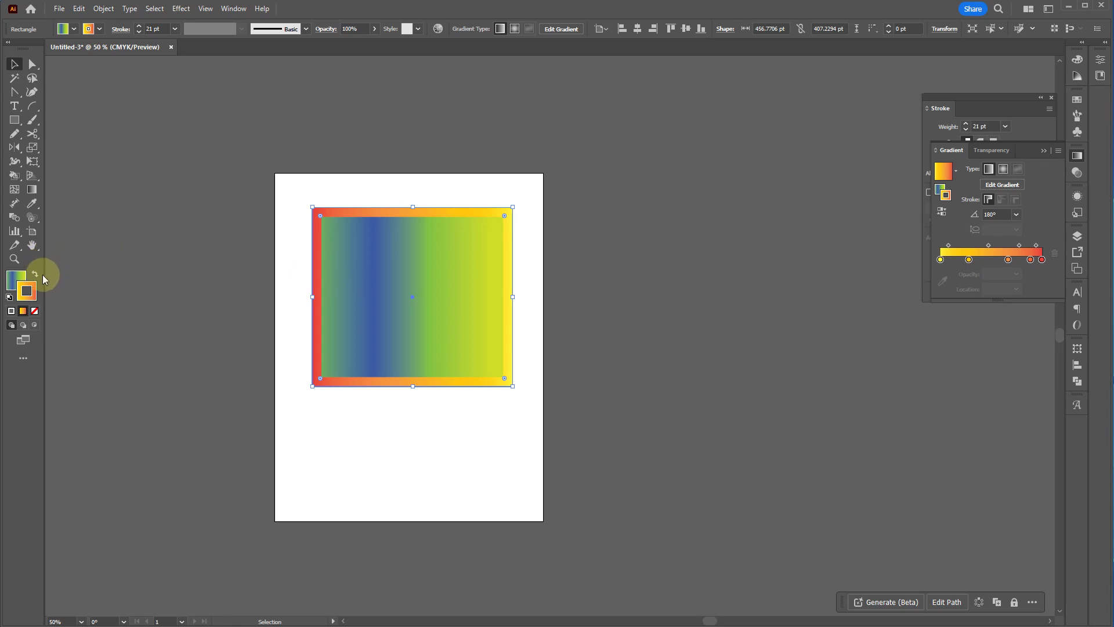
{"action": "left_click", "coordinate": [130, 317]}
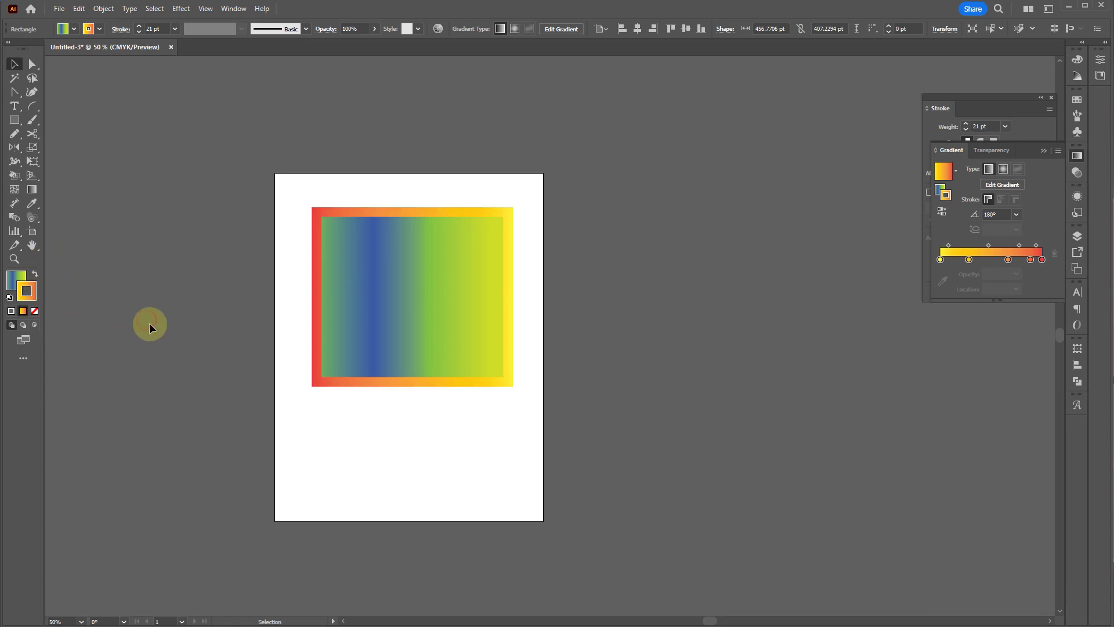
{"action": "left_click", "coordinate": [496, 332]}
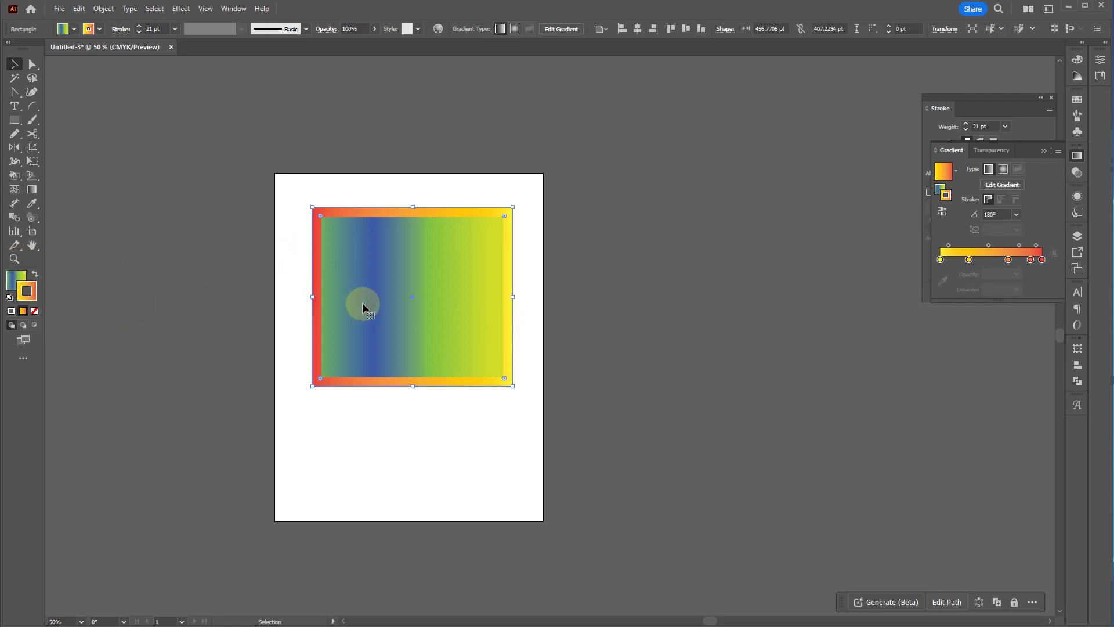
- Switch the rectangle's stroke to solid white, back to its gradient and to none, and undo the removal
{"action": "left_click", "coordinate": [25, 317]}
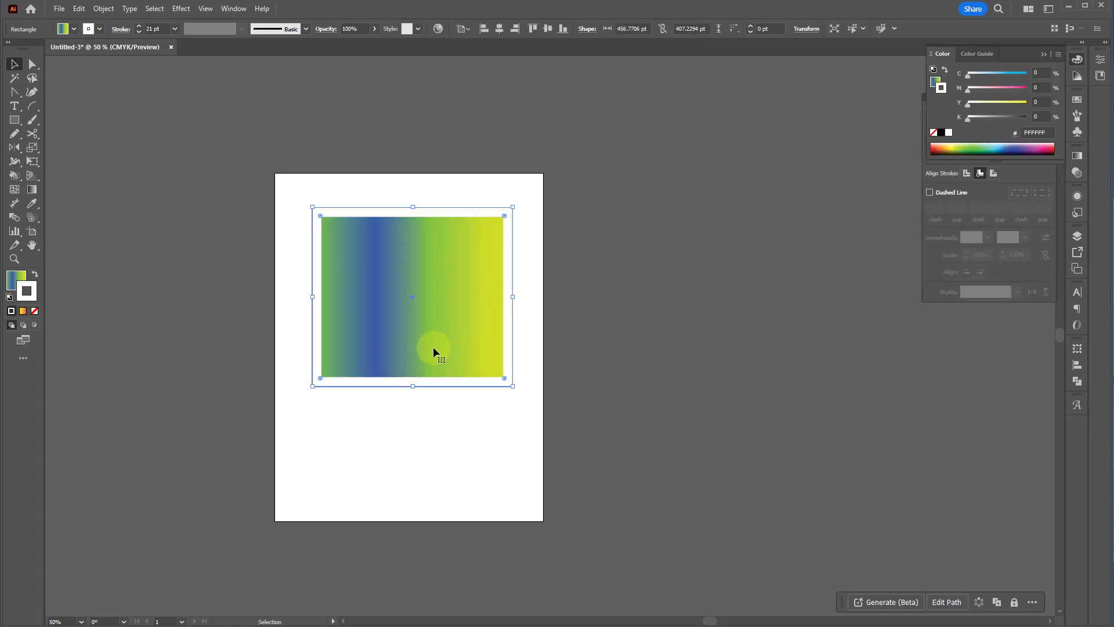
{"action": "key", "text": "period"}
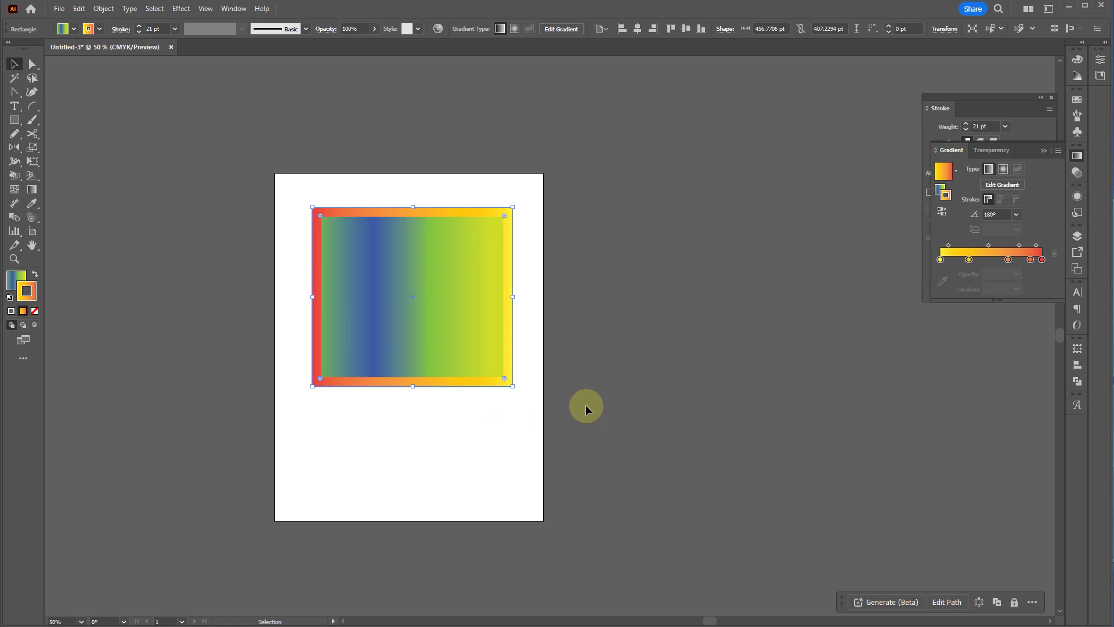
{"action": "key", "text": "slash"}
{"action": "key", "text": "ctrl+z"}
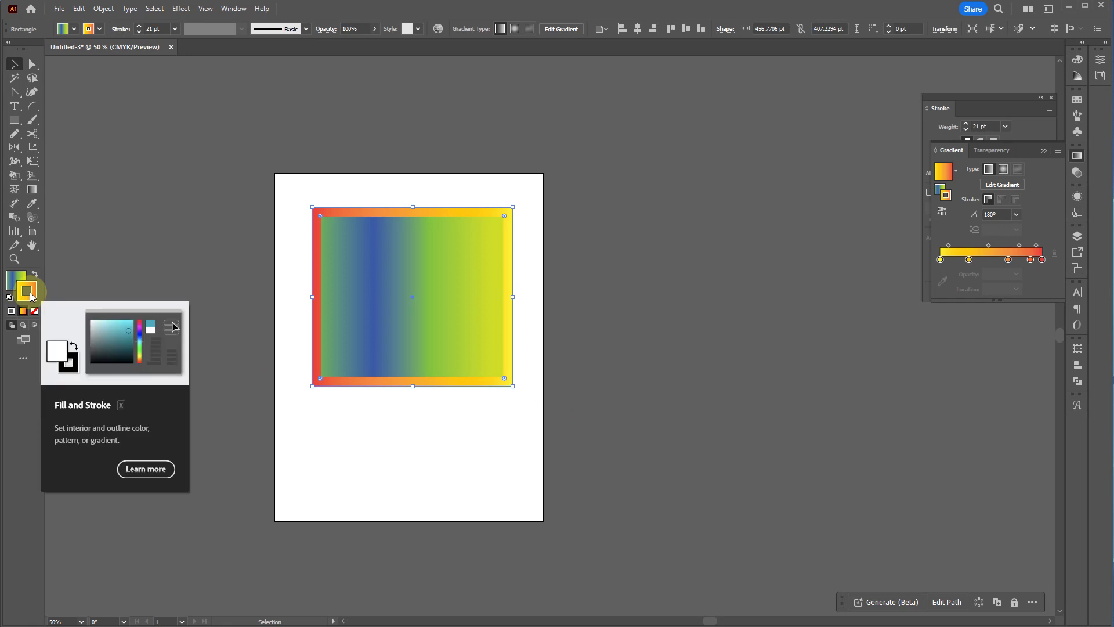
- Make the rectangle's fill active, remove its gradient and give it a solid white fill
{"action": "left_click", "coordinate": [17, 285]}
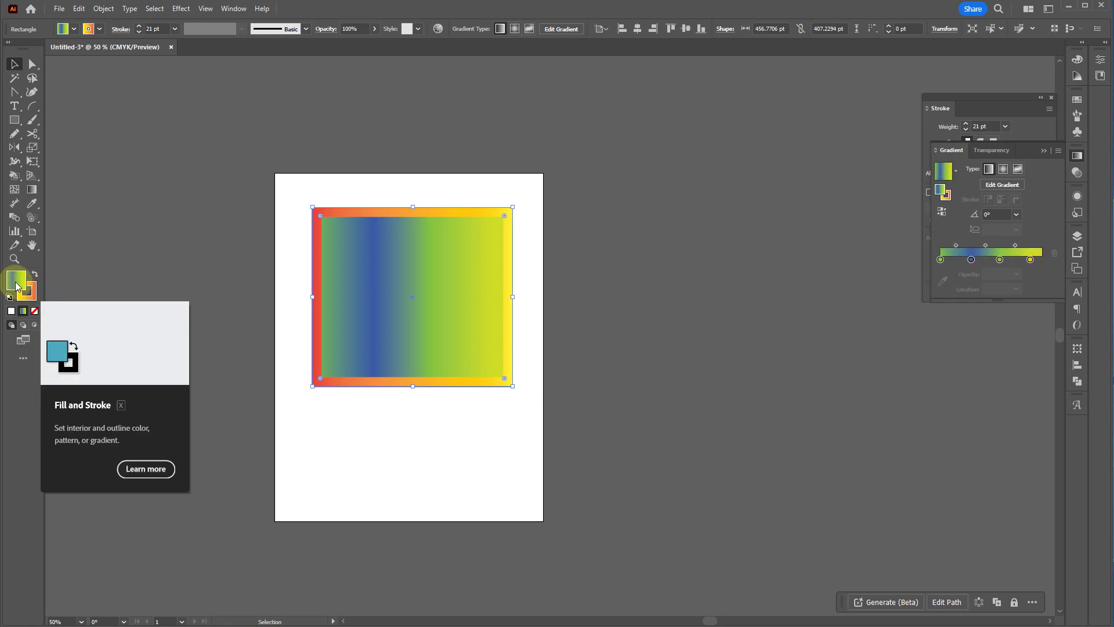
{"action": "key", "text": "slash"}
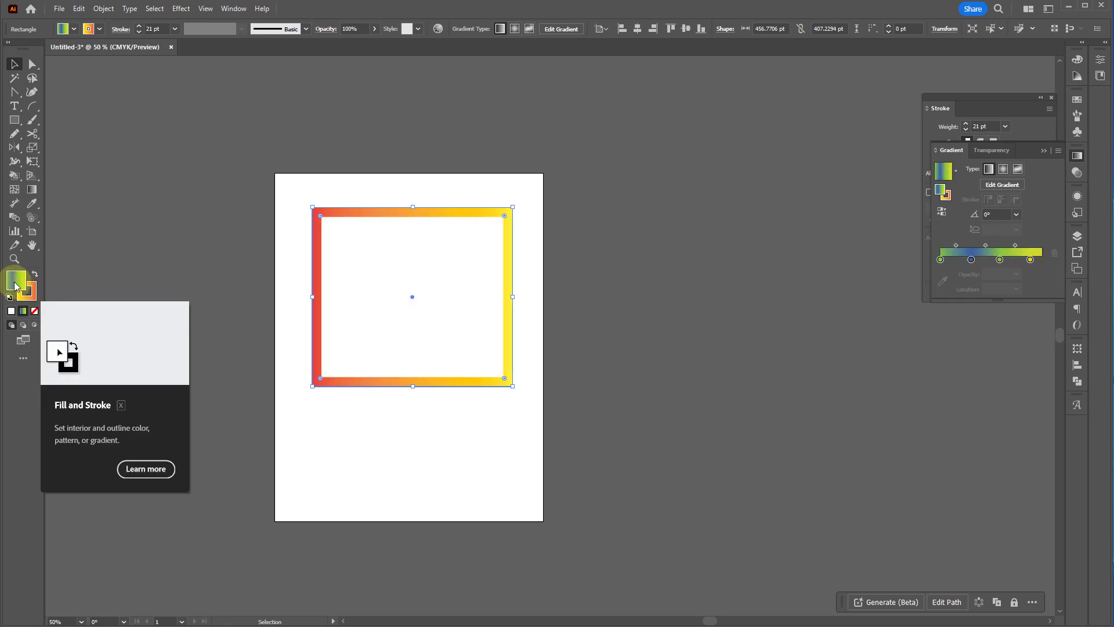
{"action": "key", "text": "comma"}
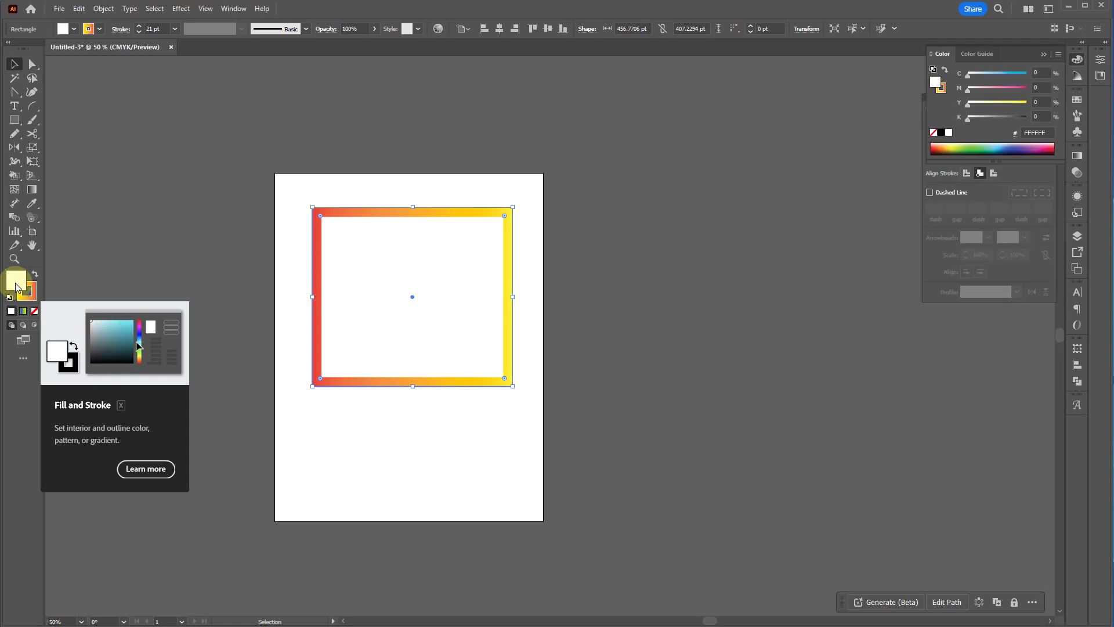
- Try the gradient fill again, undo it, and set the rectangle's solid fill to 79% cyan
{"action": "key", "text": "period"}
{"action": "key", "text": "ctrl+z"}
{"action": "key", "text": "period"}
{"action": "key", "text": "ctrl+z"}
{"action": "key", "text": "comma"}
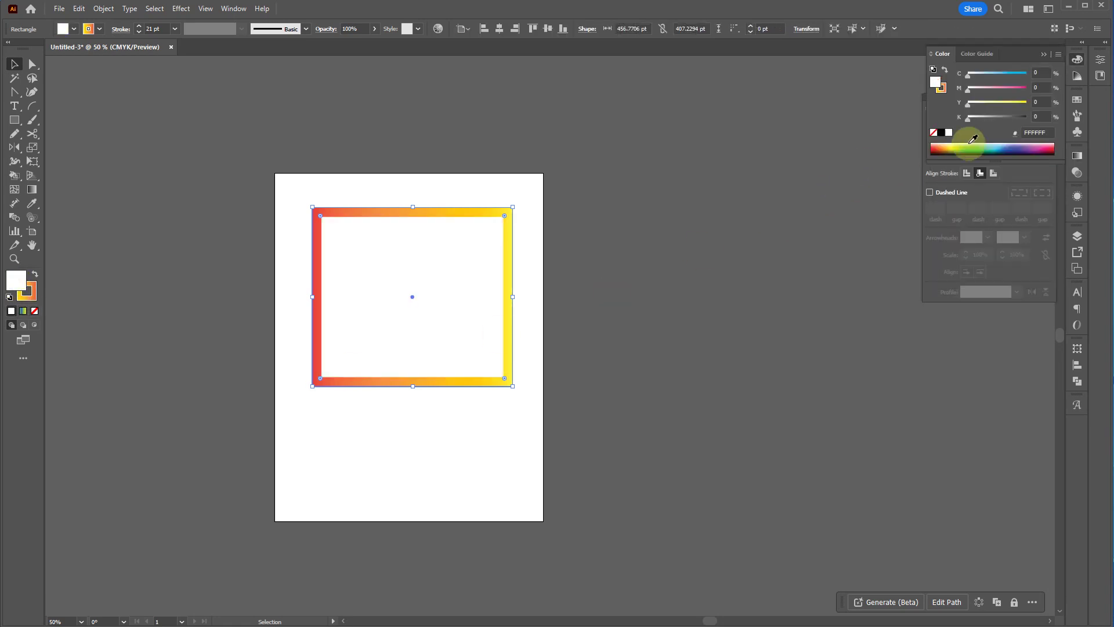
{"action": "left_click_drag", "start_coordinate": [996, 74], "coordinate": [1014, 75]}
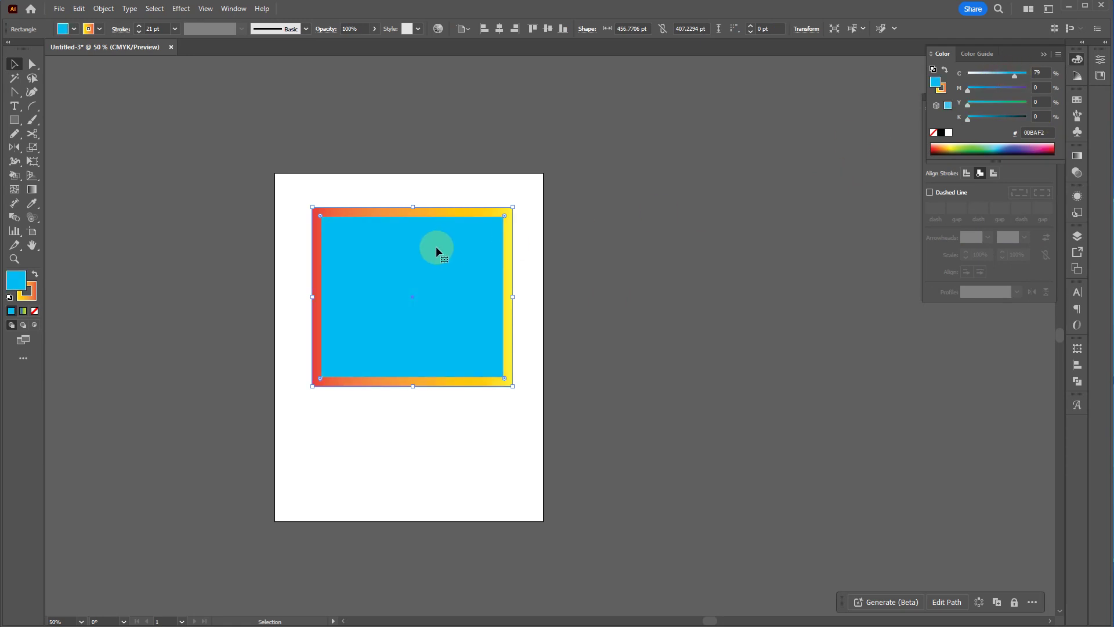
- Remove the rectangle's fill and place a duplicate of the frame slightly below and to the right, overlapping the original
{"action": "key", "text": "period"}
{"action": "key", "text": "slash"}
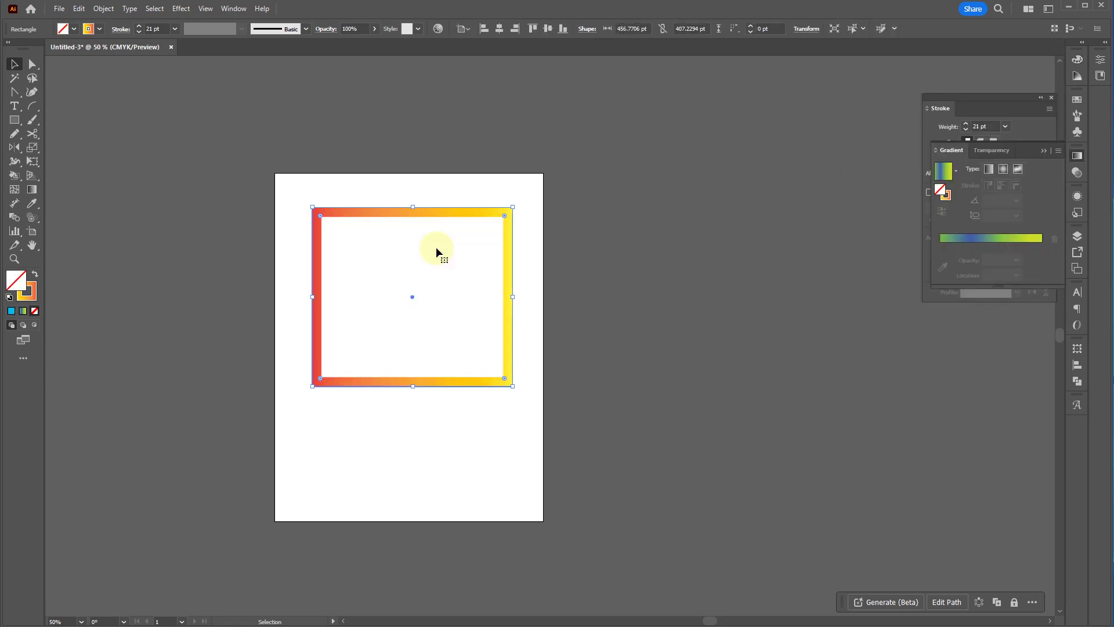
{"action": "left_click_drag", "start_coordinate": [472, 386], "coordinate": [494, 428]}
- Apply the solid blue fill to the original rectangle and the green-blue-yellow gradient fill to the duplicate
{"action": "left_click", "coordinate": [412, 211]}
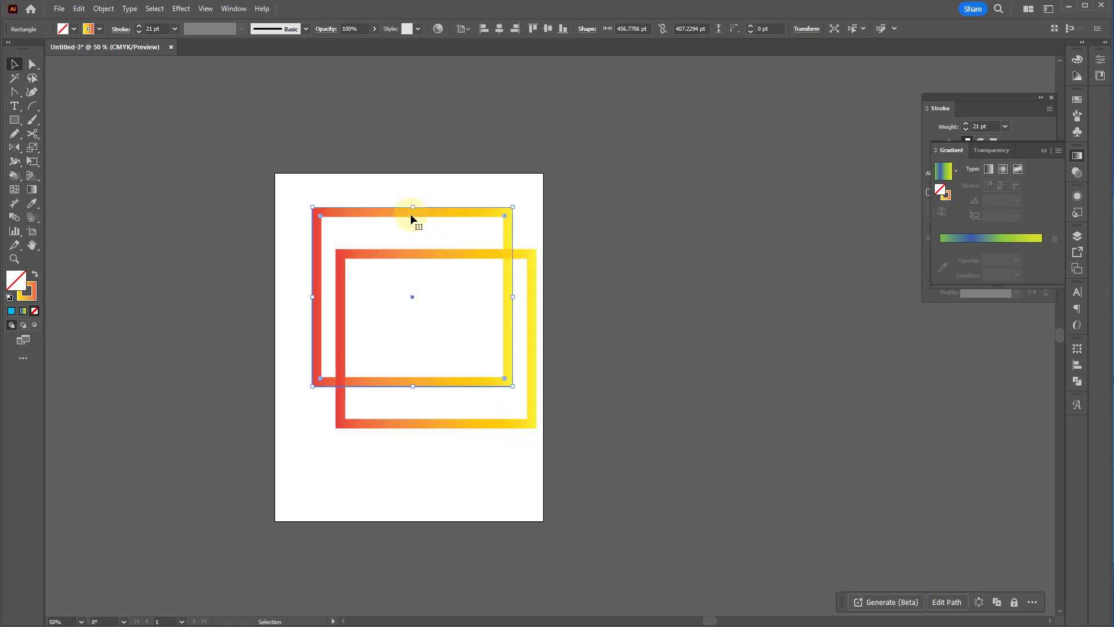
{"action": "key", "text": "comma"}
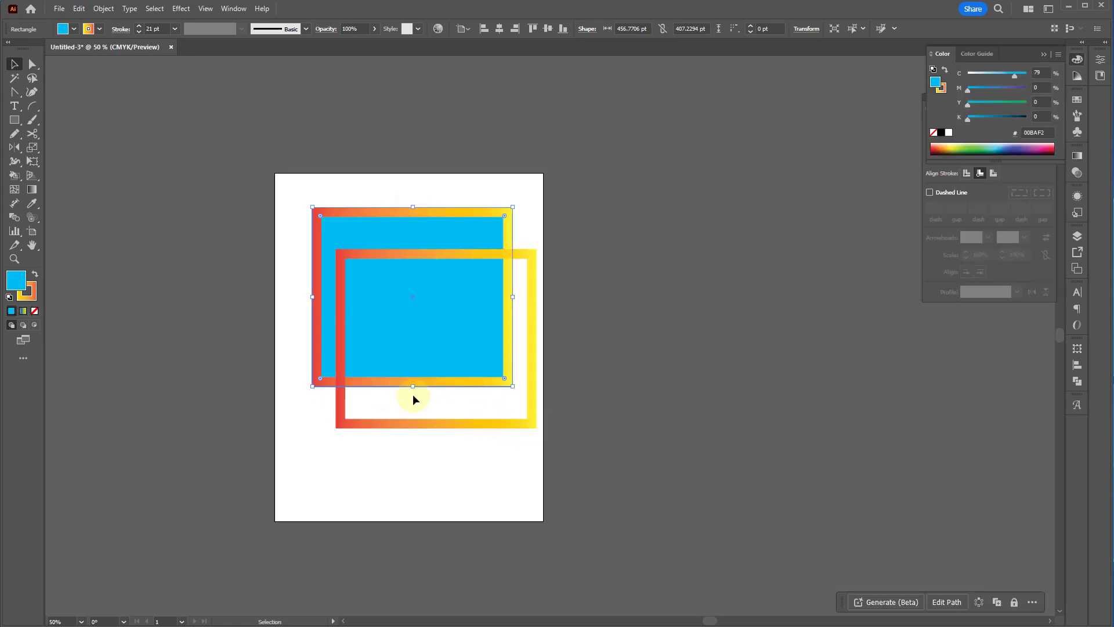
{"action": "left_click", "coordinate": [423, 429]}
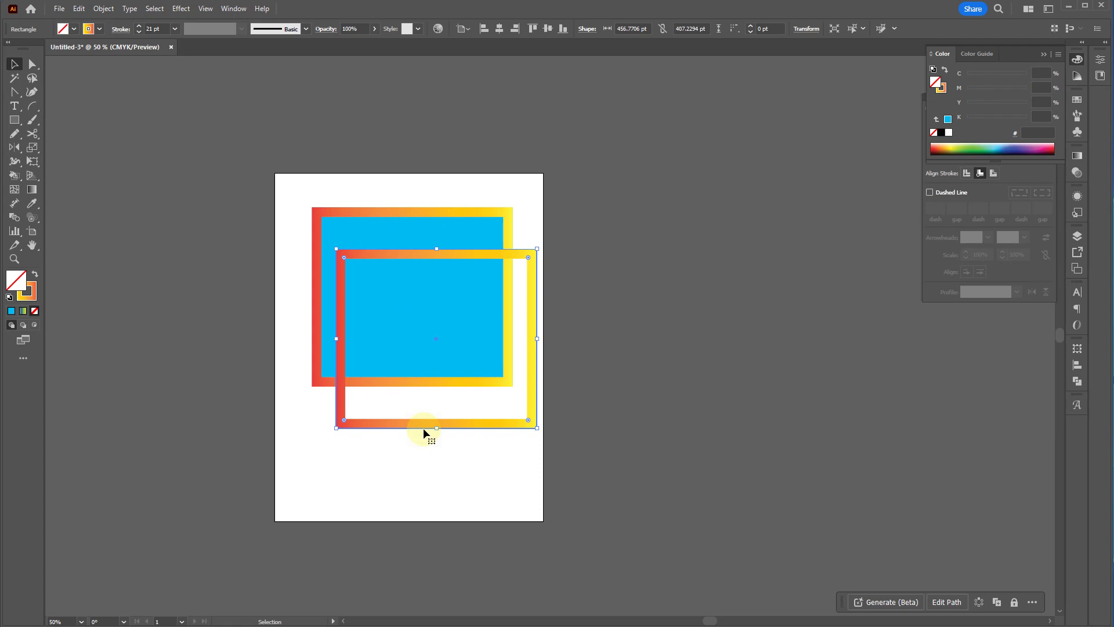
{"action": "key", "text": "period"}
{"action": "key", "text": "comma"}
{"action": "key", "text": "period"}
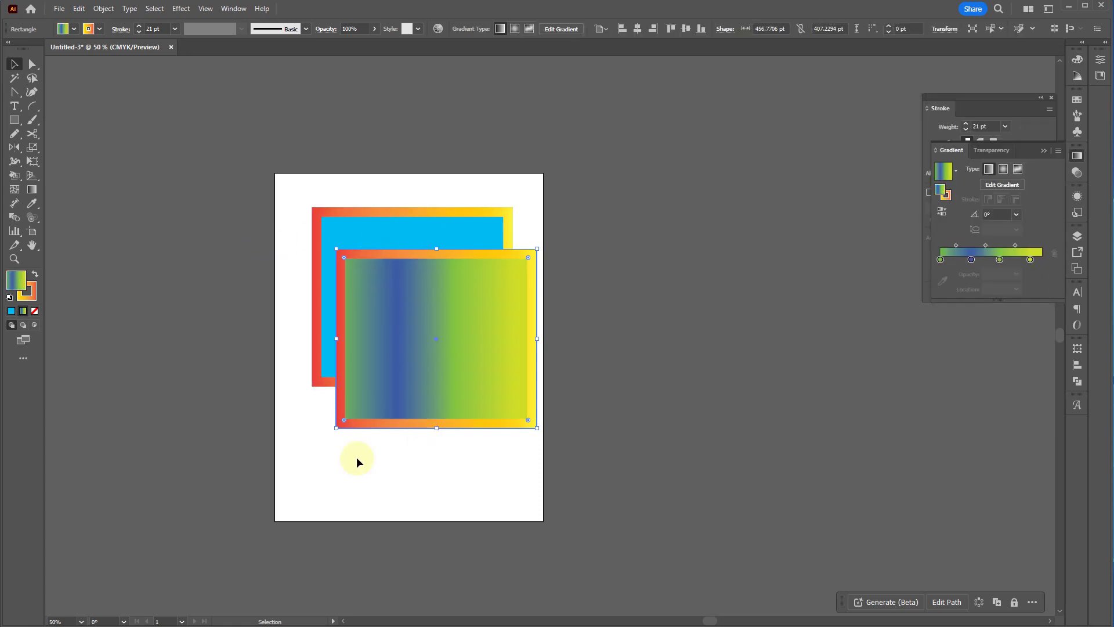
{"action": "left_click", "coordinate": [344, 517]}
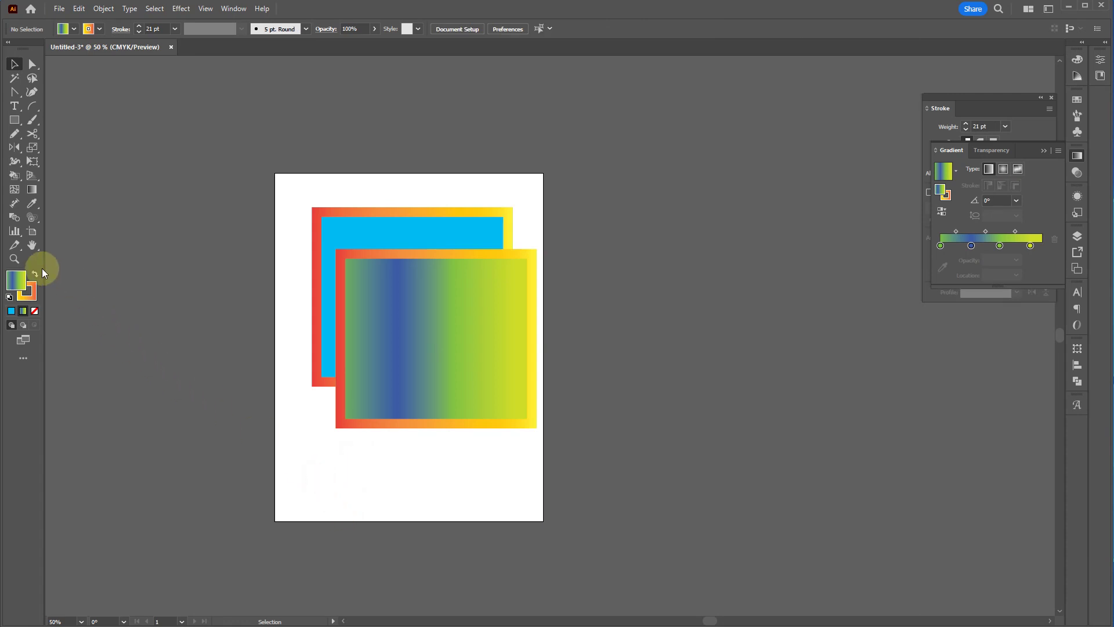
- Swap the fill and stroke gradients of the front rectangle
{"action": "left_click", "coordinate": [355, 318]}
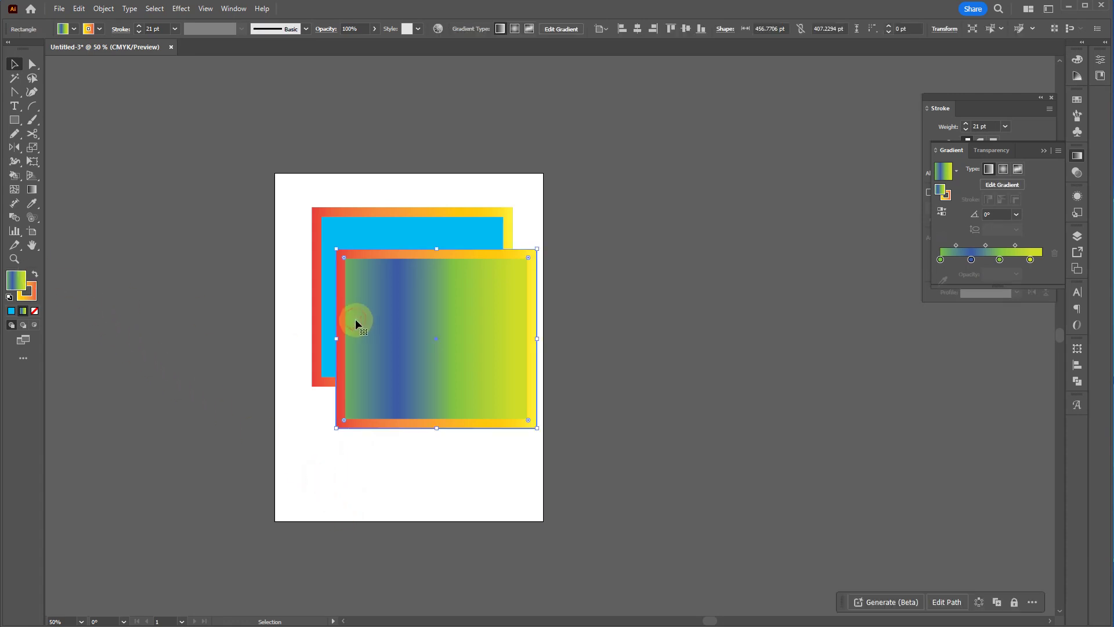
{"action": "left_click", "coordinate": [37, 275]}
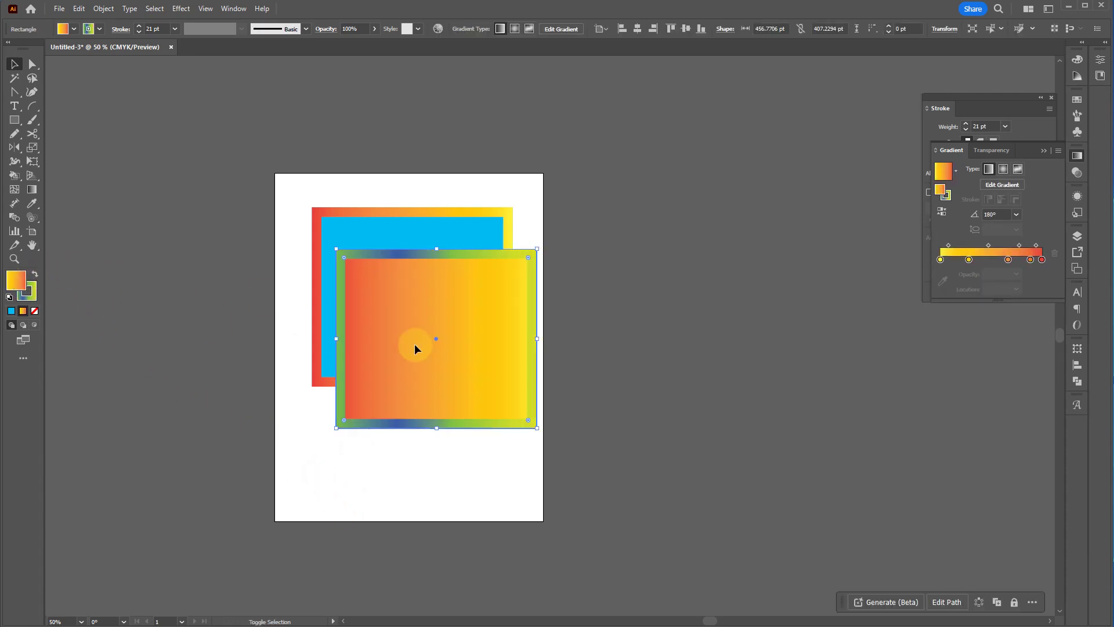
{"action": "left_click", "coordinate": [23, 297]}
{"action": "left_click", "coordinate": [348, 359]}
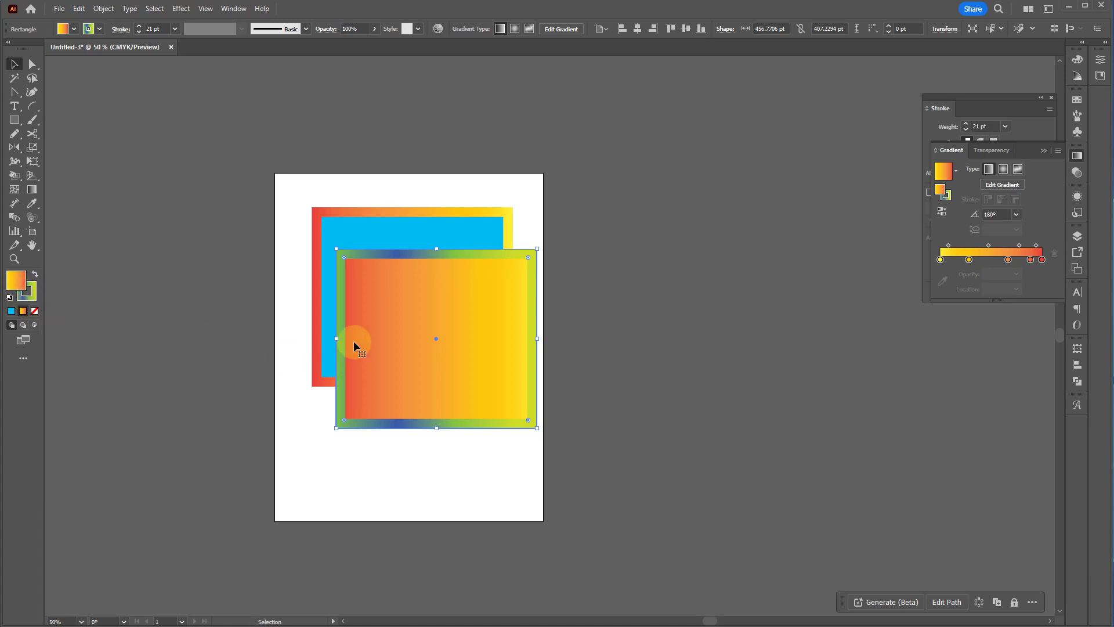
{"action": "left_click", "coordinate": [336, 487]}
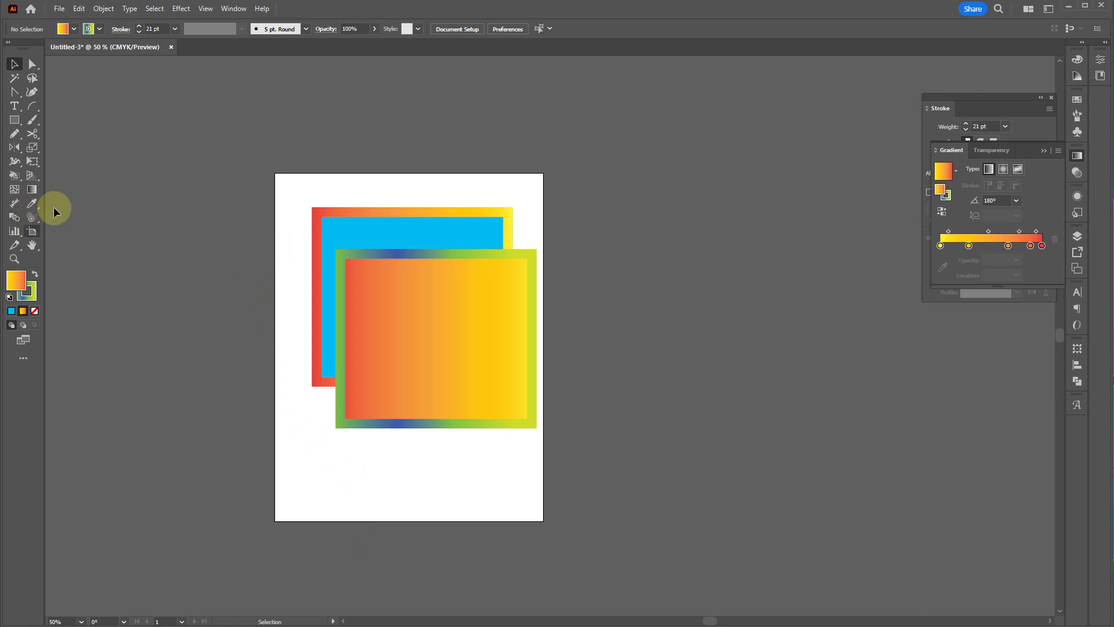
- Try copying the front rectangle's appearance onto the blue rectangle with the Eyedropper, and undo it
{"action": "left_click", "coordinate": [357, 229]}
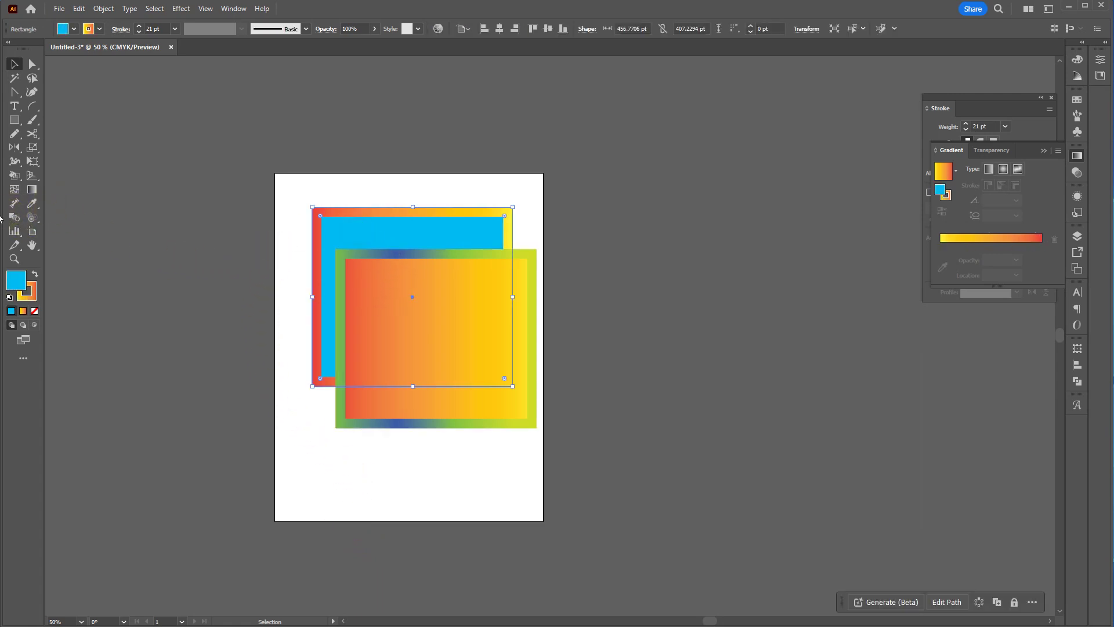
{"action": "left_click", "coordinate": [30, 204]}
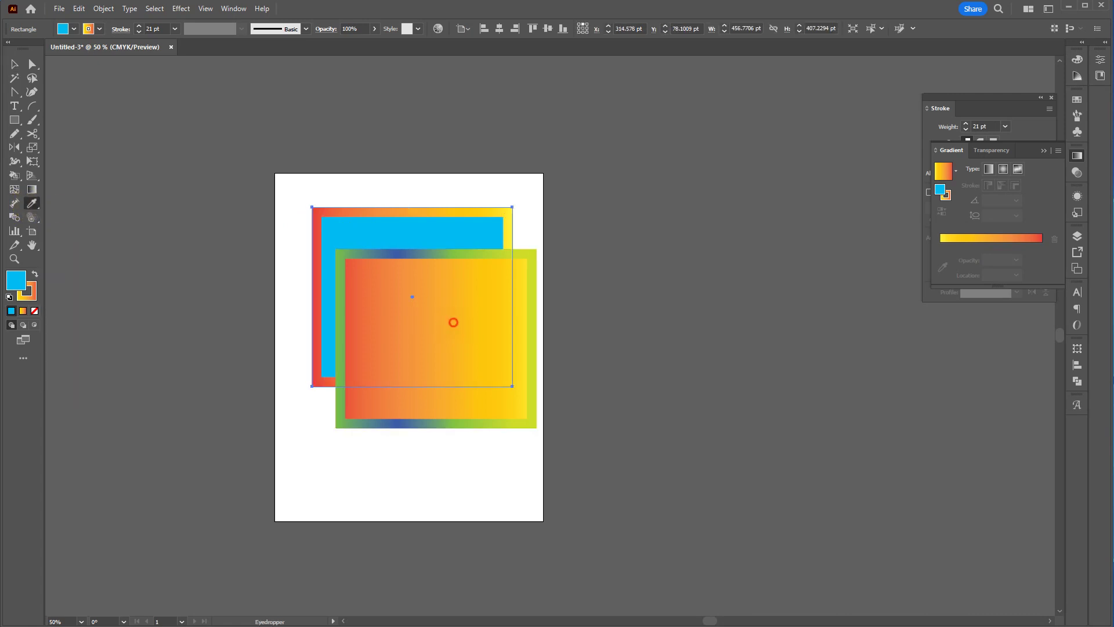
{"action": "left_click", "coordinate": [445, 336]}
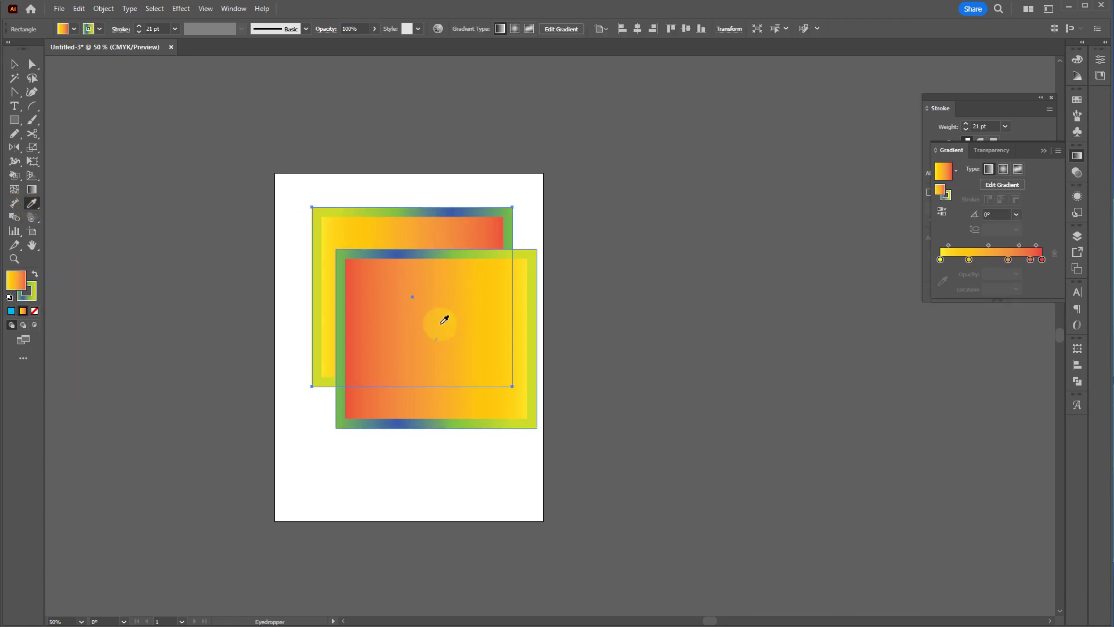
{"action": "key", "text": "ctrl+z"}
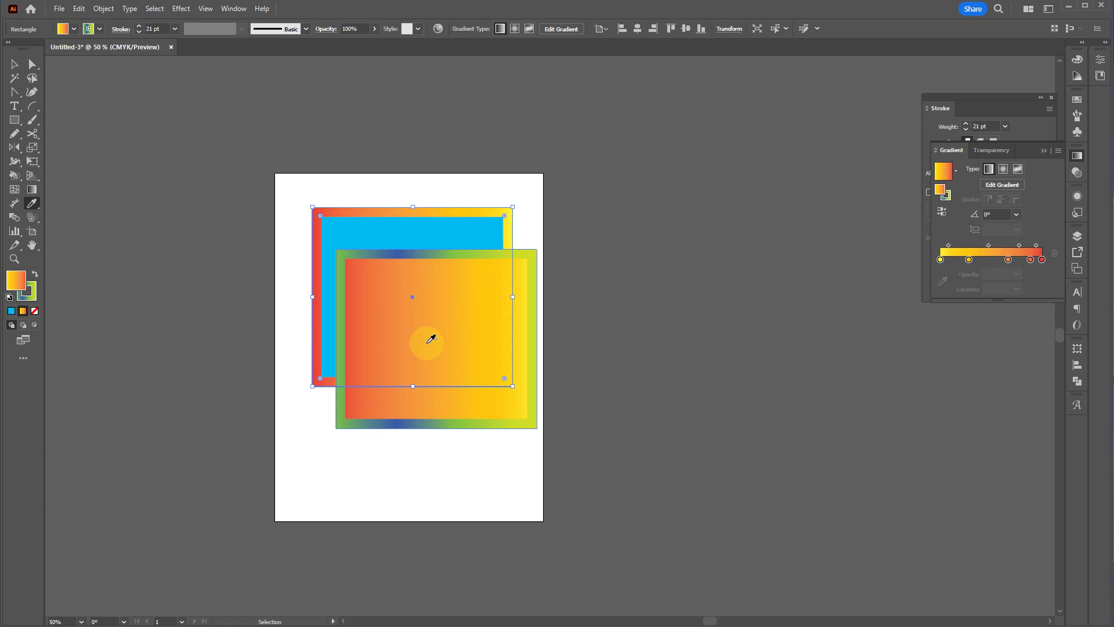
- Move the front rectangle down about 148 pt and copy its fill and stroke gradients to the blue rectangle with the Eyedropper
{"action": "key", "text": "v"}
{"action": "left_click_drag", "start_coordinate": [413, 364], "coordinate": [409, 429]}
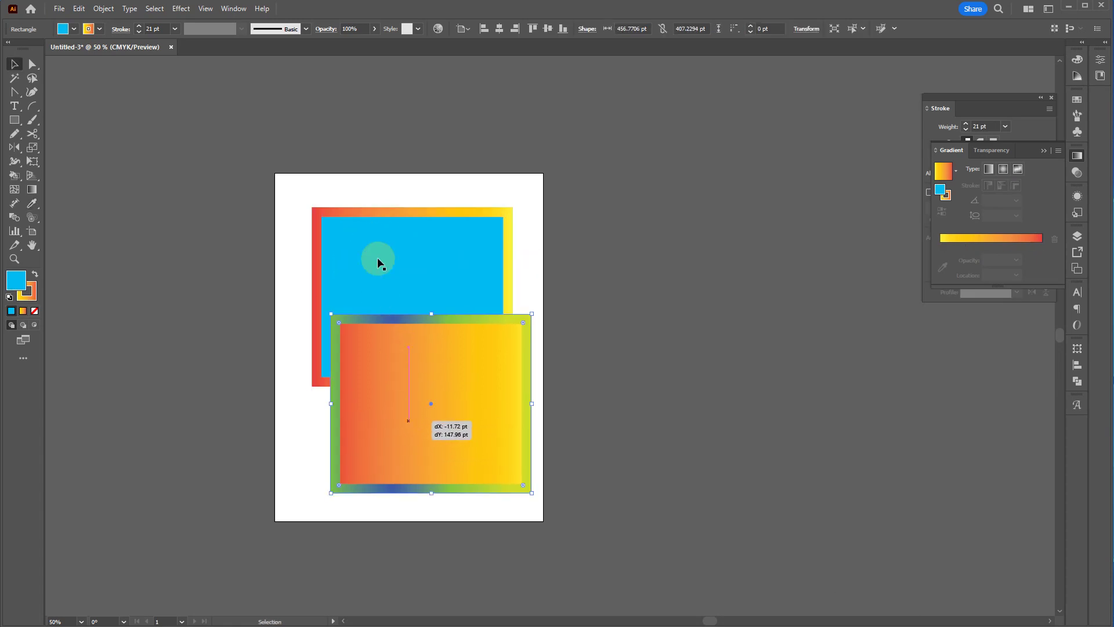
{"action": "key", "text": "i"}
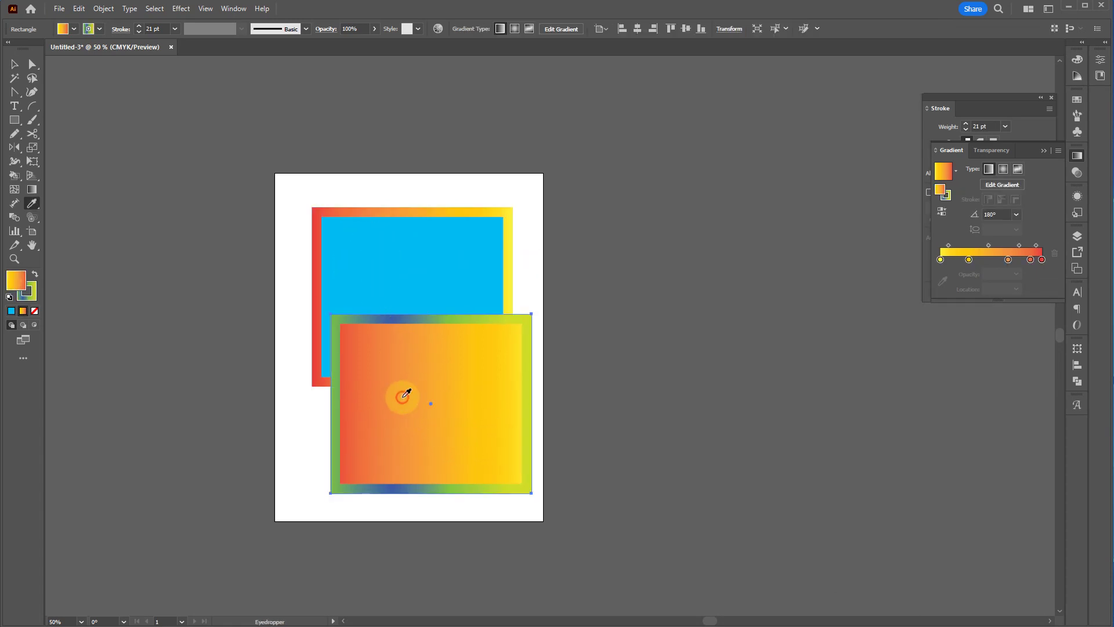
{"action": "left_click", "coordinate": [398, 259], "text": "ctrl"}
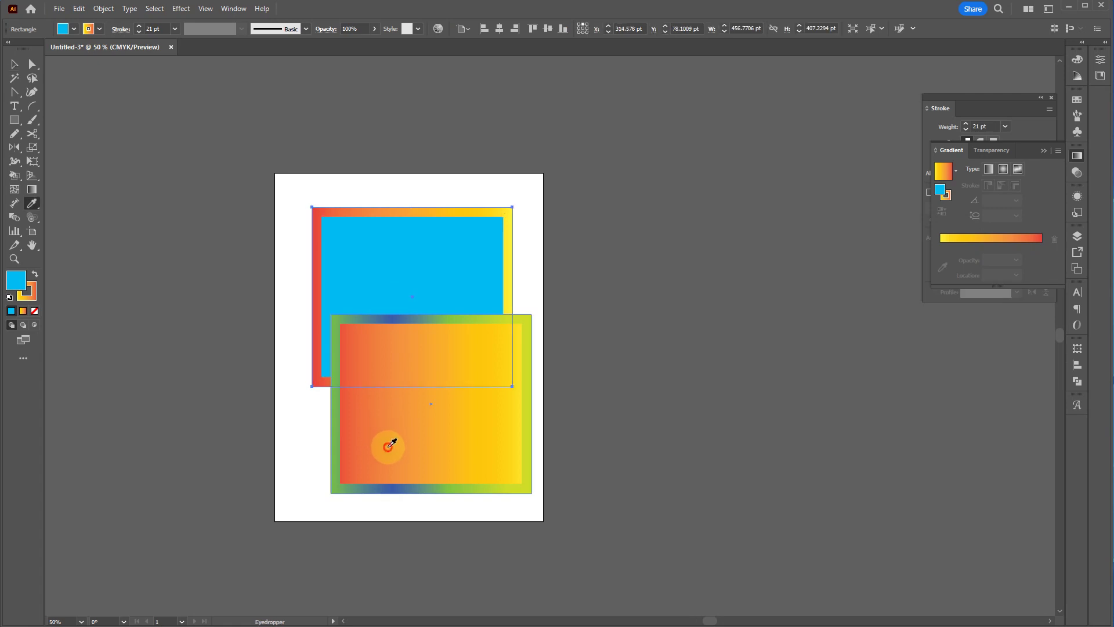
{"action": "left_click", "coordinate": [386, 456]}
{"action": "key", "text": "v"}
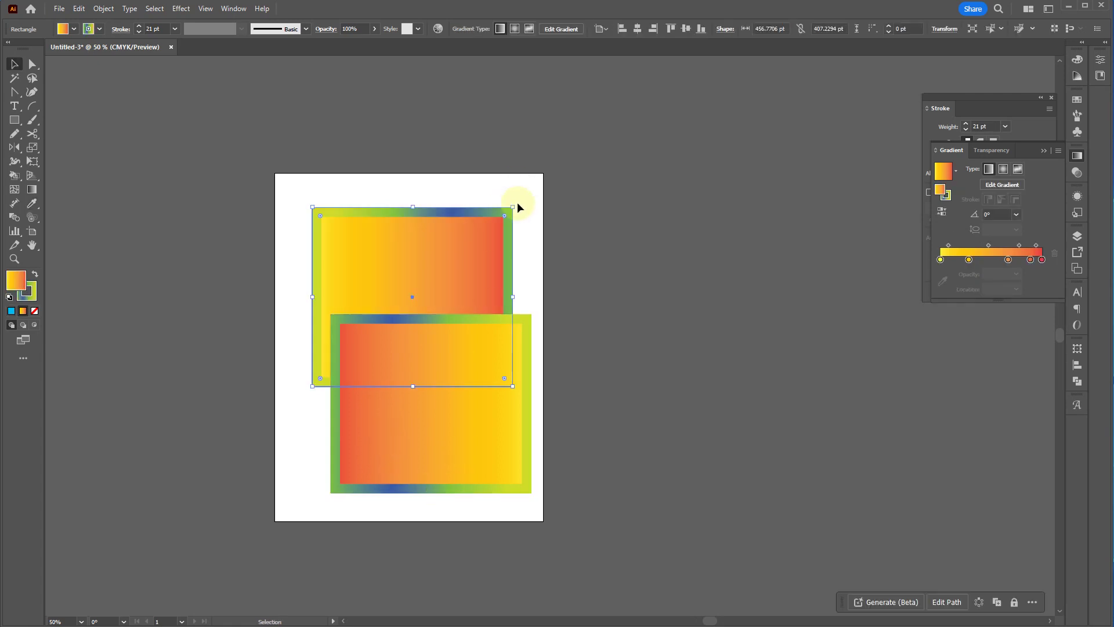
- Rotate the upper rectangle 180° and move the lower one so their side edges line up
{"action": "left_click_drag", "start_coordinate": [514, 202], "coordinate": [374, 498]}
{"action": "mouse_move", "coordinate": [399, 460]}
{"action": "left_mouse_down"}
{"action": "mouse_move", "coordinate": [373, 455]}
{"action": "mouse_move", "coordinate": [381, 450]}
{"action": "left_mouse_up"}
{"action": "left_click", "coordinate": [640, 504]}
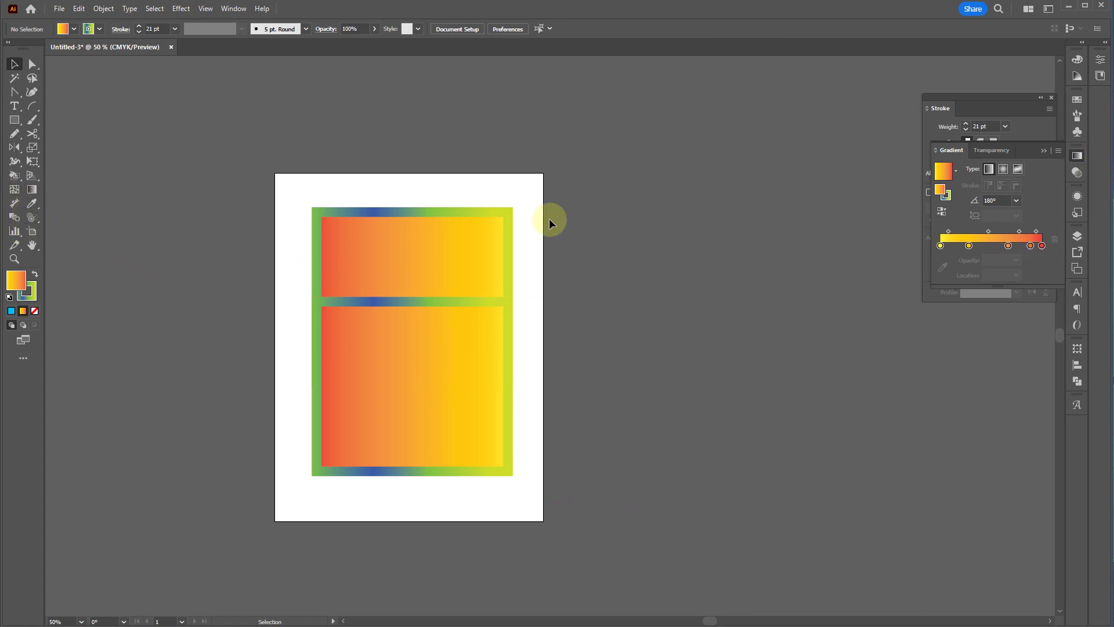
- Delete the gradient rectangles from the artboard
{"action": "left_click", "coordinate": [337, 225]}
{"action": "key", "text": "Delete"}
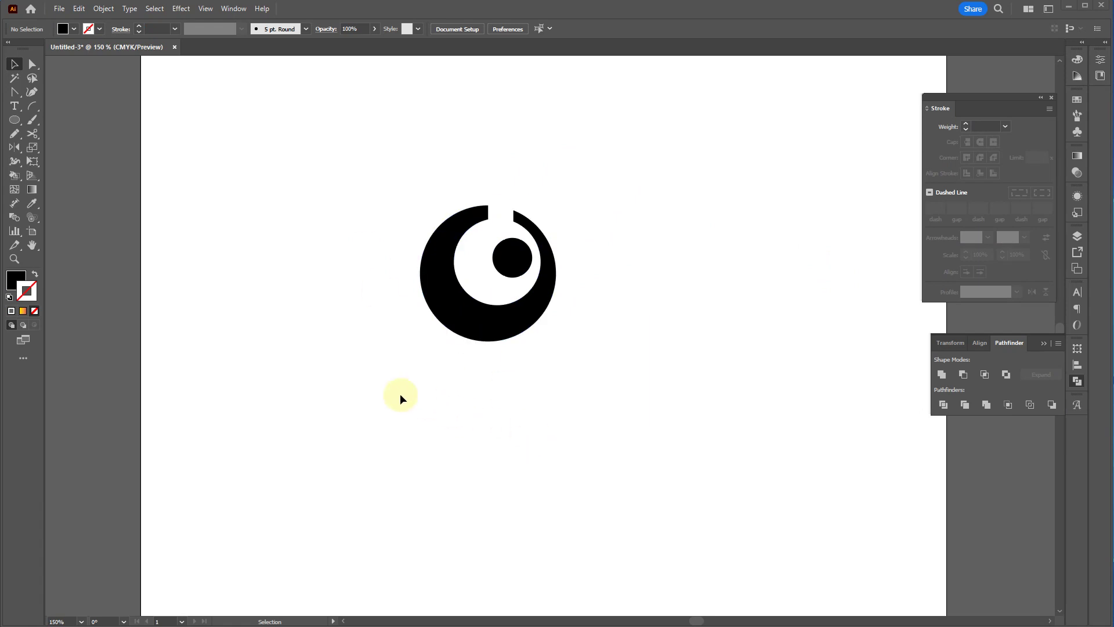
- Select the black logo's ring and inner circle together and scale them down proportionally to about 38 pt wide
{"action": "left_click", "coordinate": [448, 269]}
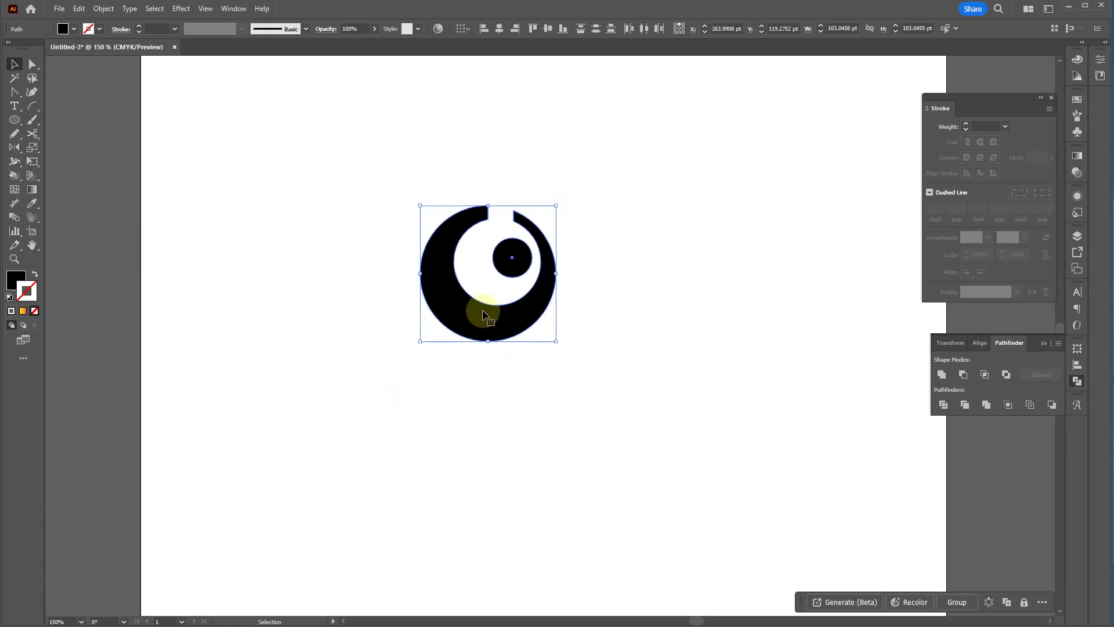
{"action": "scroll", "coordinate": [510, 250], "scroll_direction": "up", "scroll_amount": 1}
{"action": "scroll", "coordinate": [514, 251], "scroll_direction": "up", "scroll_amount": 4}
{"action": "scroll", "coordinate": [513, 252], "scroll_direction": "down", "scroll_amount": 1}
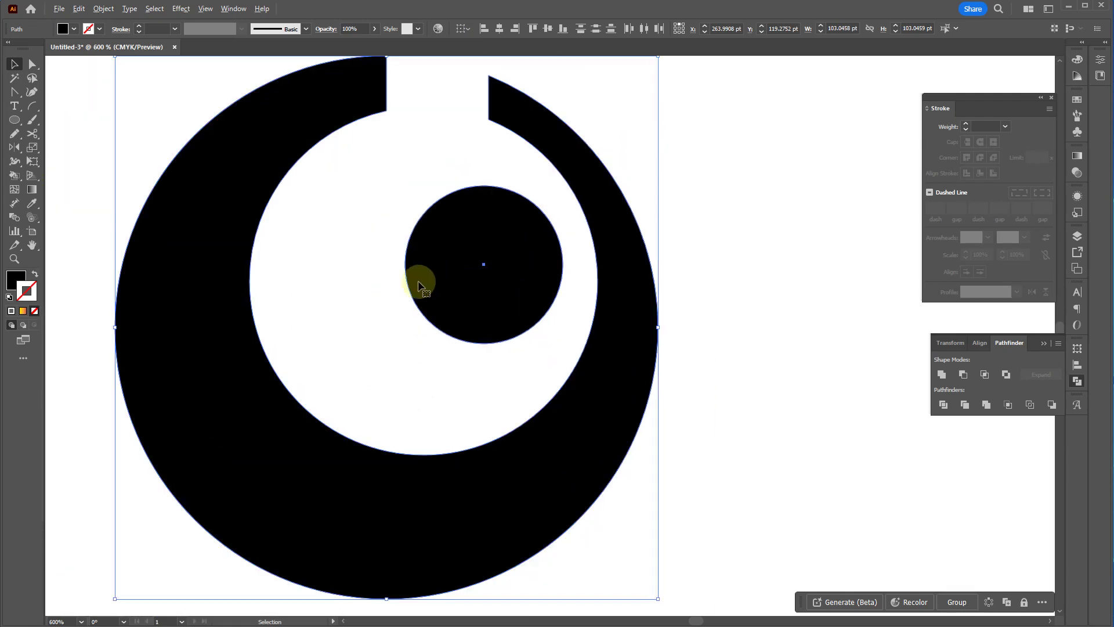
{"action": "key", "text": "ctrl+shift+a"}
{"action": "left_click", "coordinate": [461, 268]}
{"action": "left_click", "coordinate": [141, 243]}
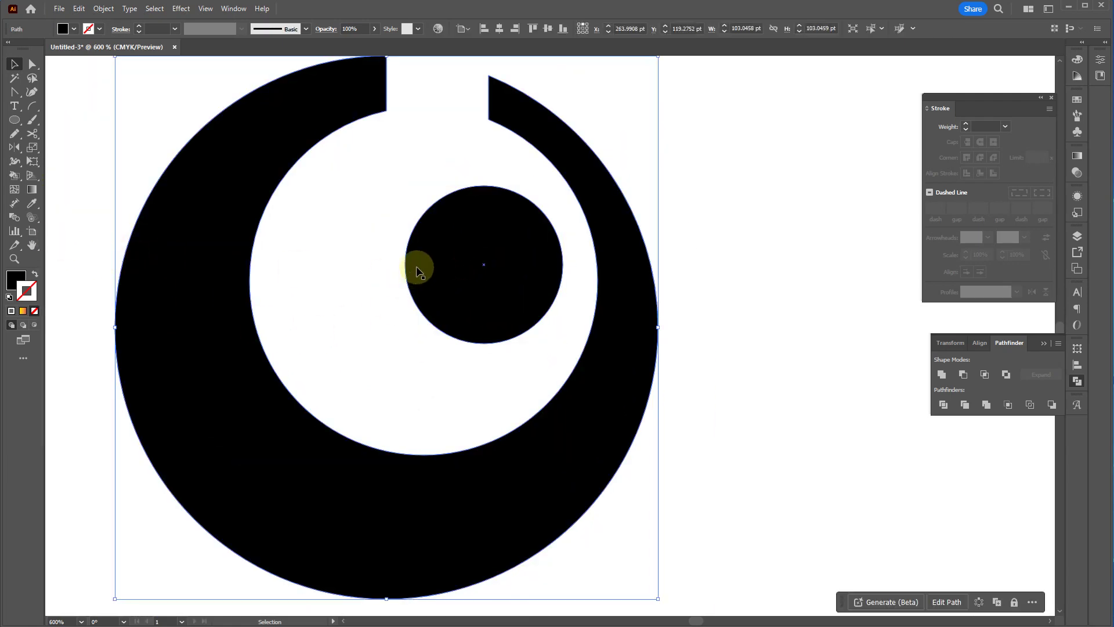
{"action": "left_click", "coordinate": [444, 269], "text": "shift"}
{"action": "key", "text": "ctrl+minus"}
{"action": "key", "text": "ctrl+minus"}
{"action": "key", "text": "ctrl+minus"}
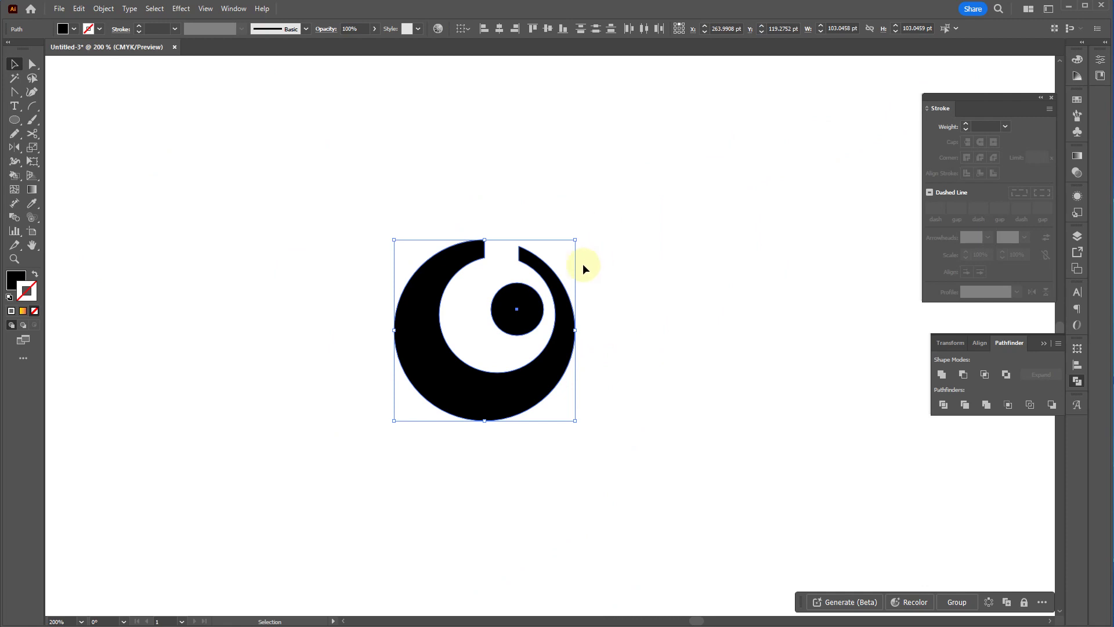
{"action": "right_click", "coordinate": [519, 314]}
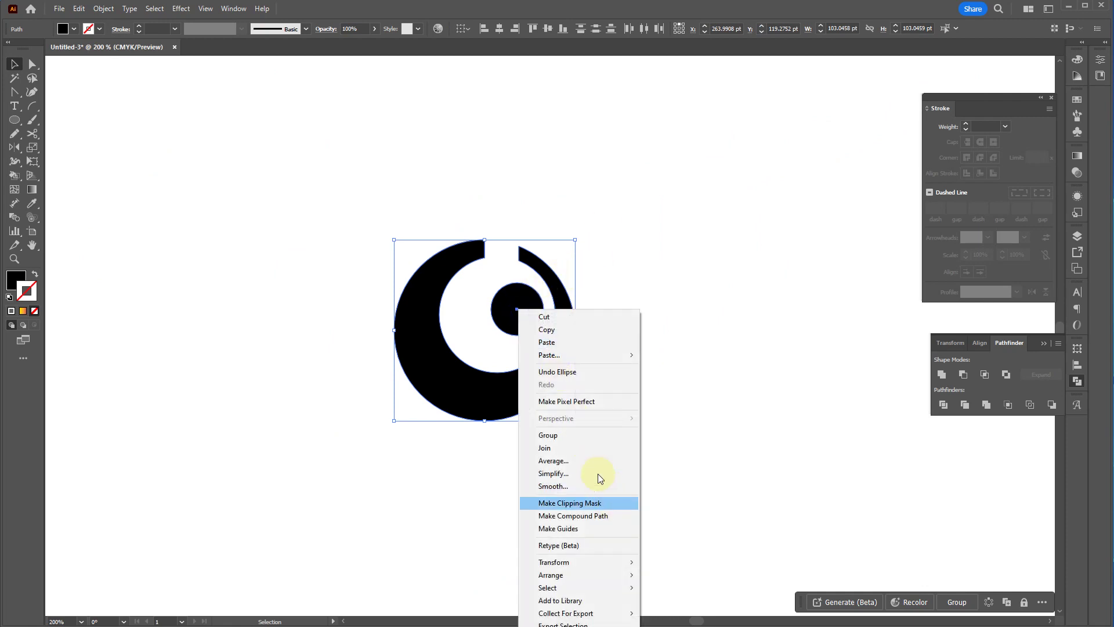
{"action": "left_click", "coordinate": [598, 232]}
{"action": "left_click", "coordinate": [401, 329]}
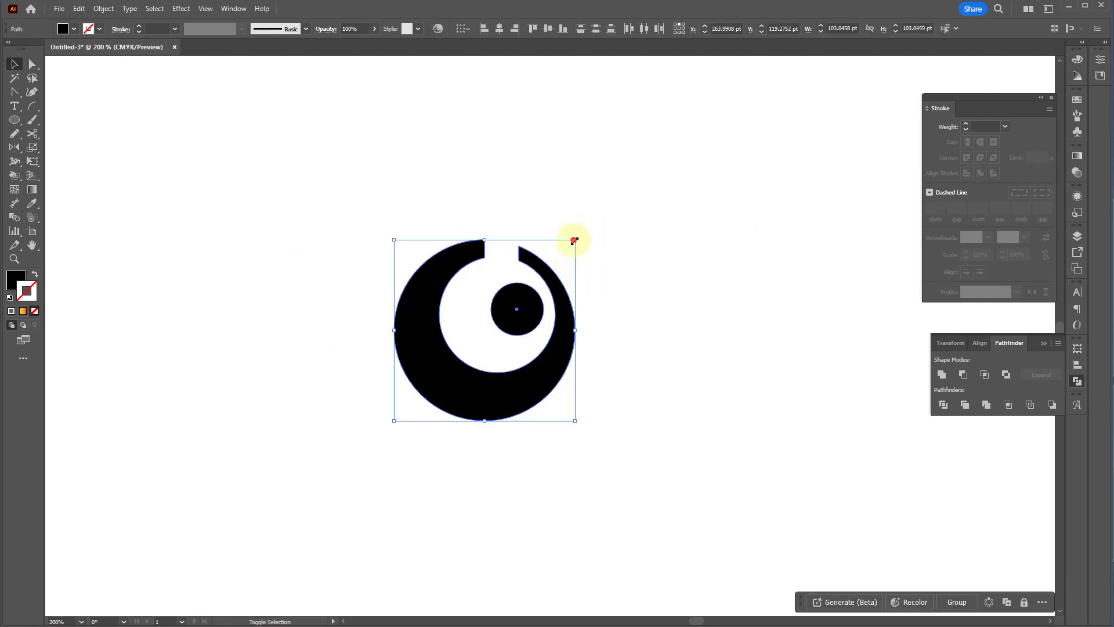
{"action": "left_click_drag", "start_coordinate": [574, 241], "coordinate": [465, 325]}
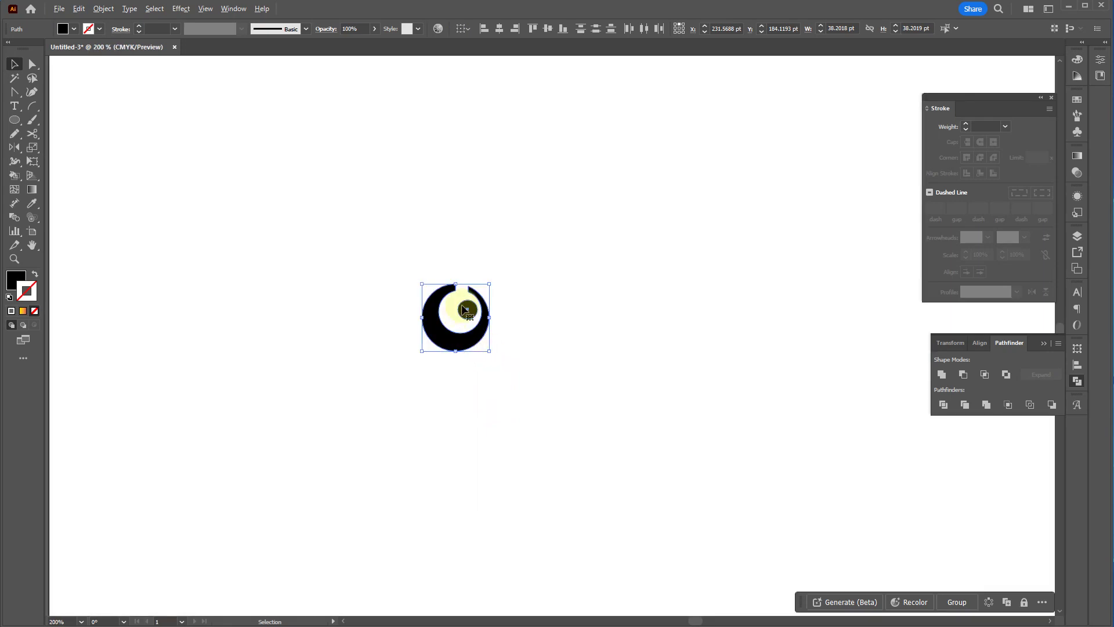
- Group the logo's ring and inner circle
{"action": "scroll", "coordinate": [459, 302], "scroll_direction": "up", "scroll_amount": 2}
{"action": "right_click", "coordinate": [481, 324]}
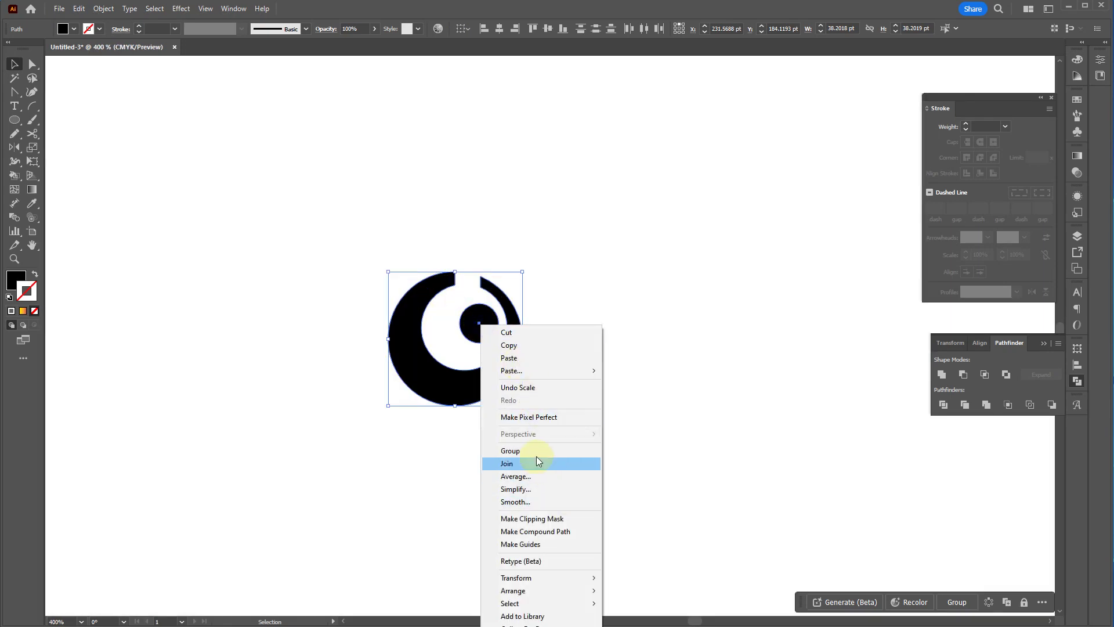
{"action": "left_click", "coordinate": [530, 451]}
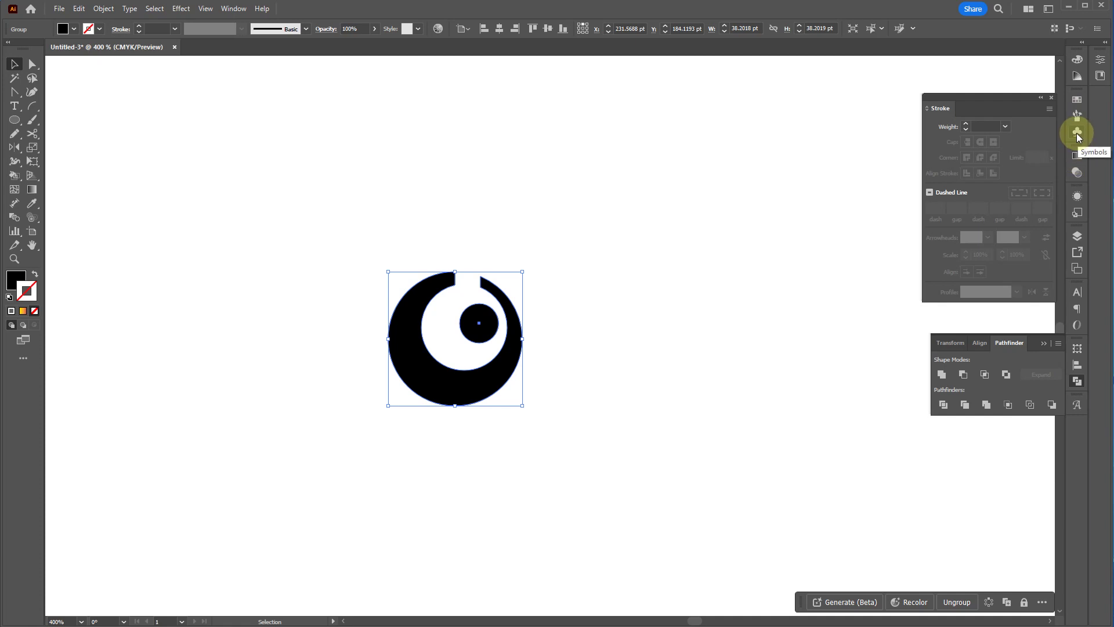
- Turn the grouped logo into a dynamic symbol named asdf with the Graphic export type
{"action": "left_click", "coordinate": [233, 8]}
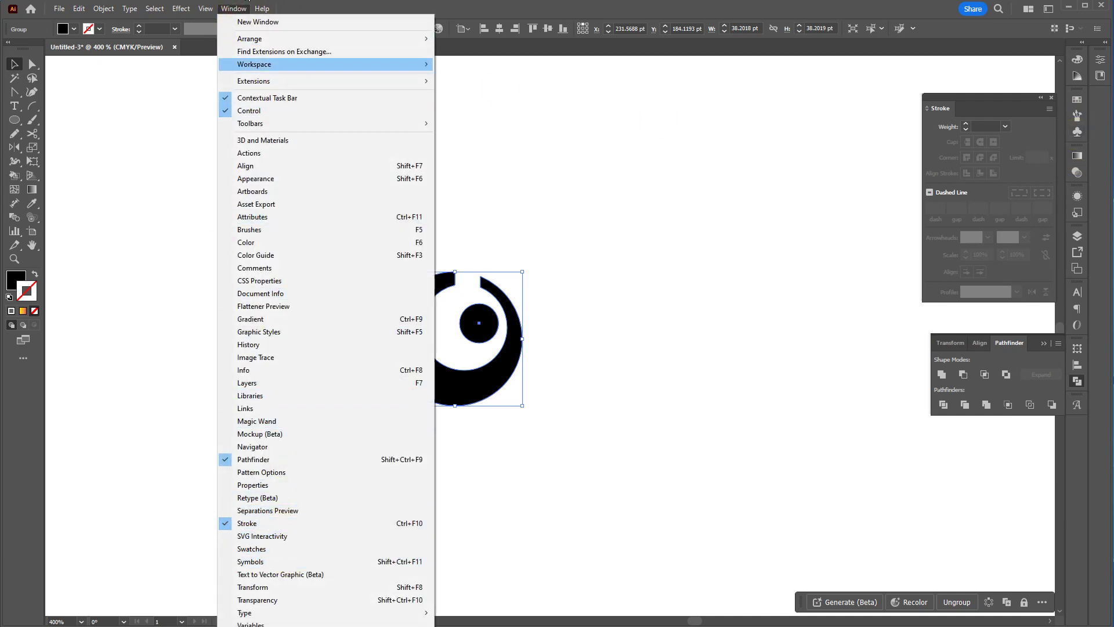
{"action": "left_click", "coordinate": [290, 562]}
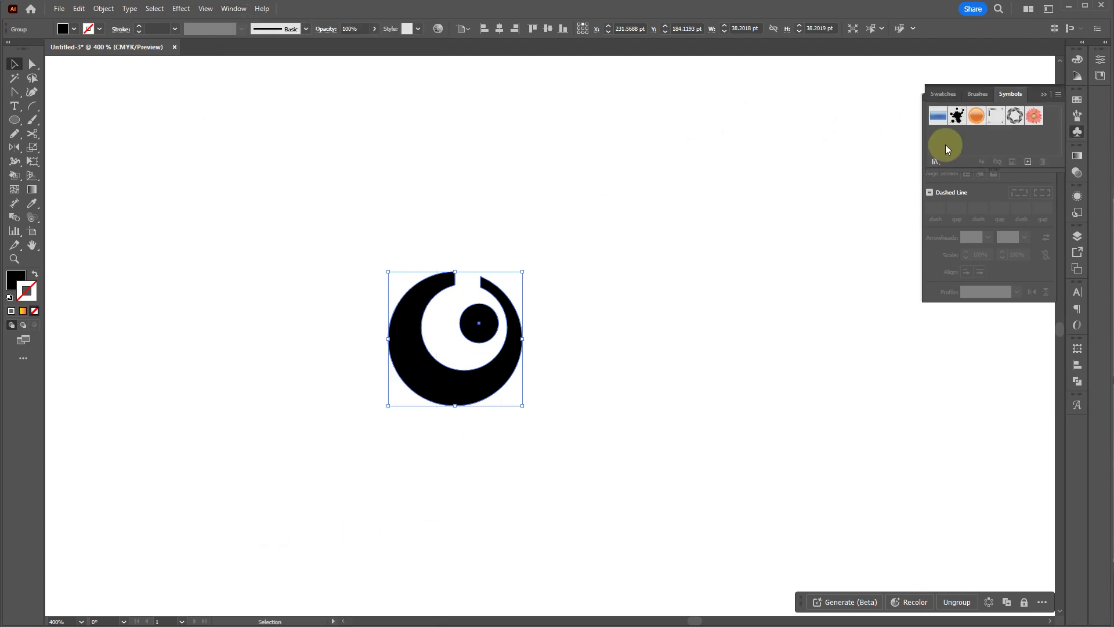
{"action": "left_click_drag", "start_coordinate": [436, 379], "coordinate": [1051, 120]}
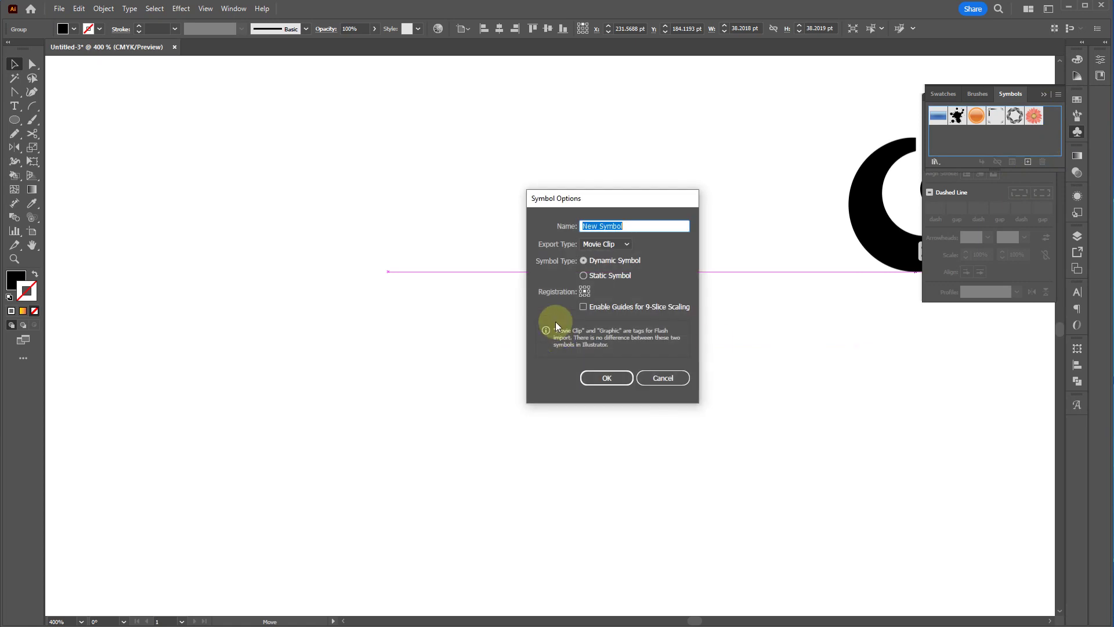
{"action": "left_click", "coordinate": [625, 244]}
{"action": "left_click", "coordinate": [598, 267]}
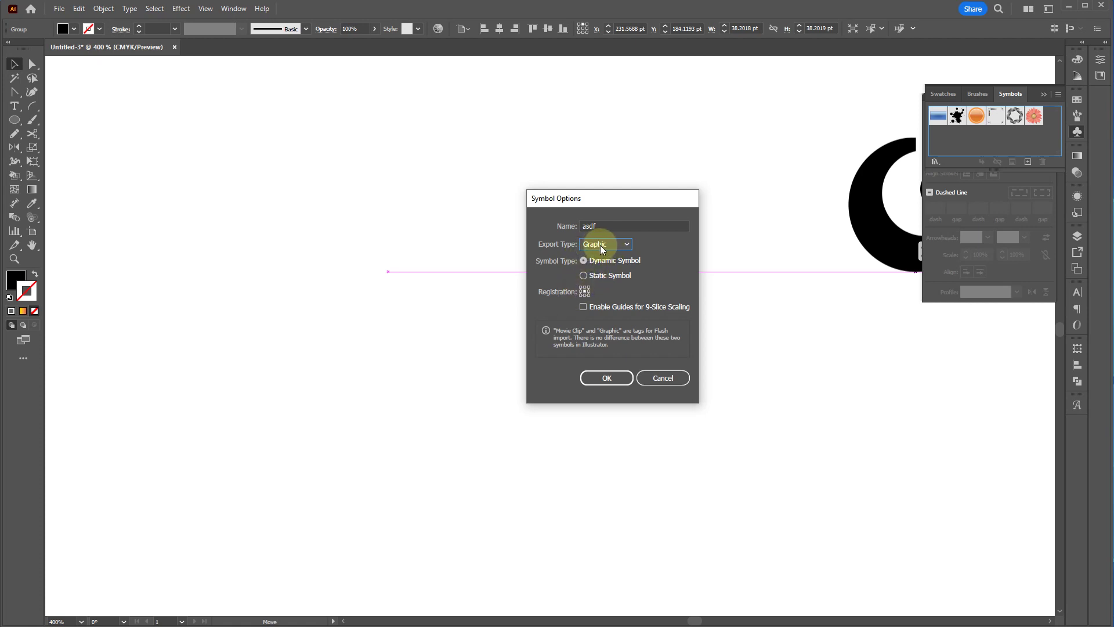
{"action": "left_click", "coordinate": [596, 379]}
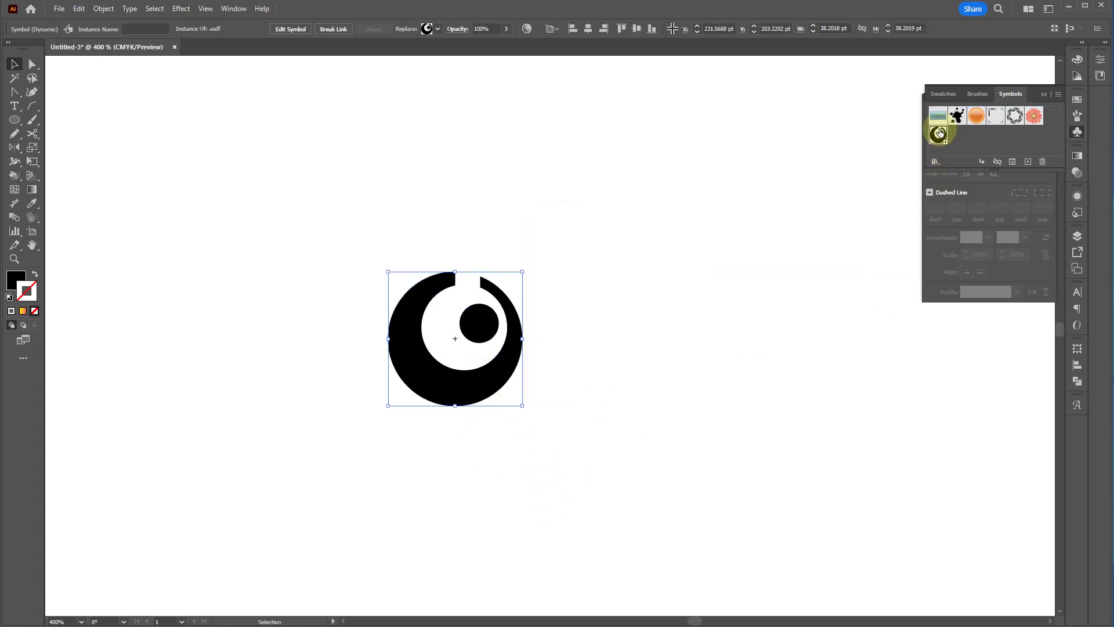
- Delete the logo symbol's instance and spray many copies of the symbol over the artboard with the Symbol Sprayer
{"action": "left_click_drag", "start_coordinate": [472, 393], "coordinate": [564, 398]}
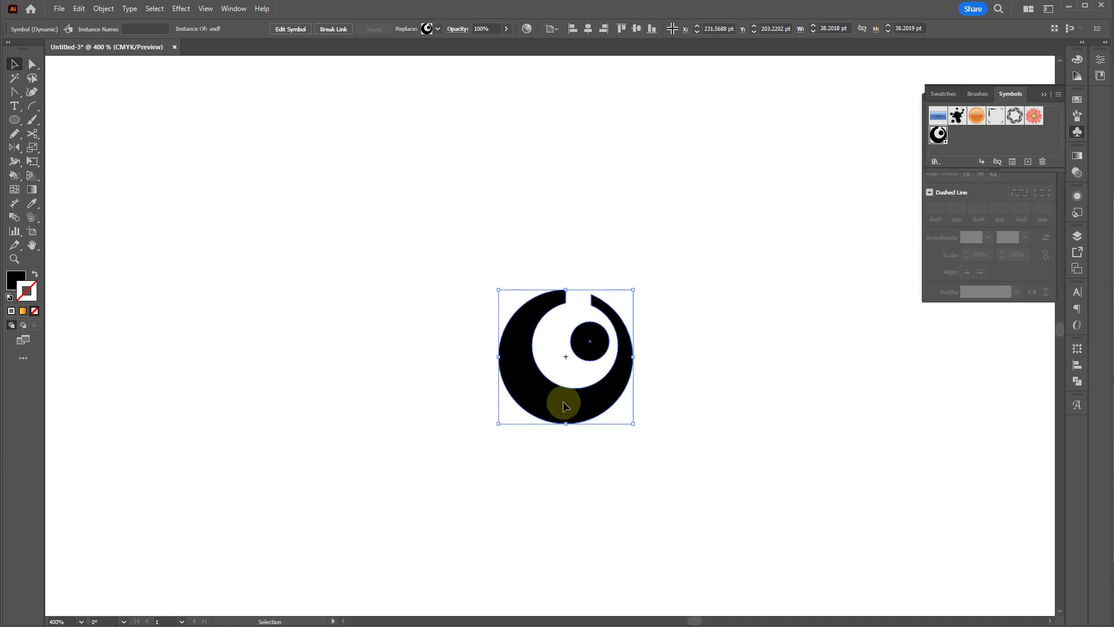
{"action": "key", "text": "Delete"}
{"action": "left_click", "coordinate": [32, 217]}
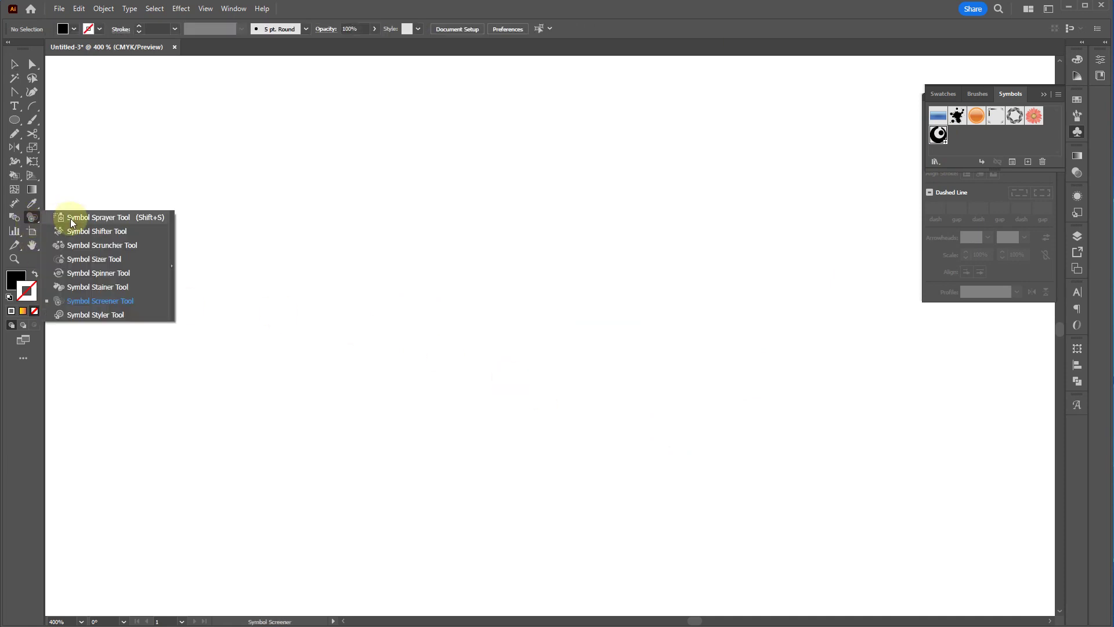
{"action": "left_click", "coordinate": [71, 223]}
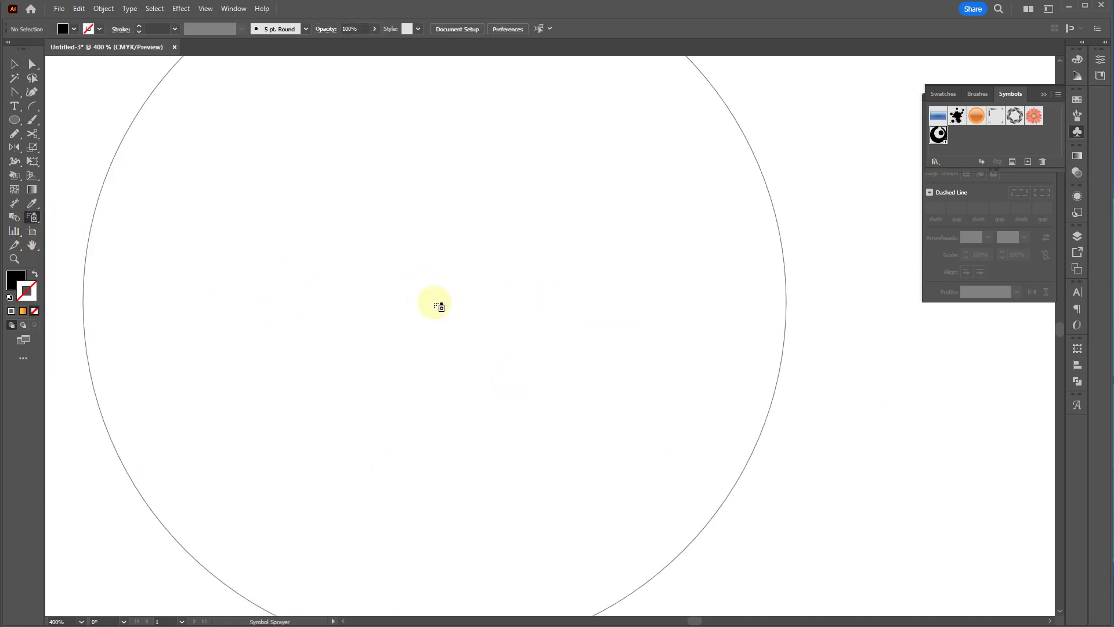
{"action": "key", "text": "ctrl+minus"}
{"action": "key", "text": "ctrl+minus"}
{"action": "key", "text": "ctrl+minus"}
{"action": "key", "text": "ctrl+minus"}
{"action": "key", "text": "ctrl+minus"}
{"action": "mouse_move", "coordinate": [571, 251]}
{"action": "left_mouse_down"}
{"action": "mouse_move", "coordinate": [530, 237]}
{"action": "mouse_move", "coordinate": [552, 390]}
{"action": "mouse_move", "coordinate": [486, 266]}
{"action": "mouse_move", "coordinate": [514, 311]}
{"action": "mouse_move", "coordinate": [520, 398]}
{"action": "mouse_move", "coordinate": [548, 467]}
{"action": "mouse_move", "coordinate": [535, 523]}
{"action": "mouse_move", "coordinate": [584, 575]}
{"action": "mouse_move", "coordinate": [536, 511]}
{"action": "mouse_move", "coordinate": [442, 297]}
{"action": "mouse_move", "coordinate": [526, 369]}
{"action": "mouse_move", "coordinate": [472, 279]}
{"action": "mouse_move", "coordinate": [465, 219]}
{"action": "mouse_move", "coordinate": [604, 183]}
{"action": "mouse_move", "coordinate": [654, 263]}
{"action": "mouse_move", "coordinate": [435, 291]}
{"action": "mouse_move", "coordinate": [505, 325]}
{"action": "left_mouse_up"}
{"action": "scroll", "coordinate": [660, 502], "scroll_direction": "down", "scroll_amount": 2, "text": "alt"}
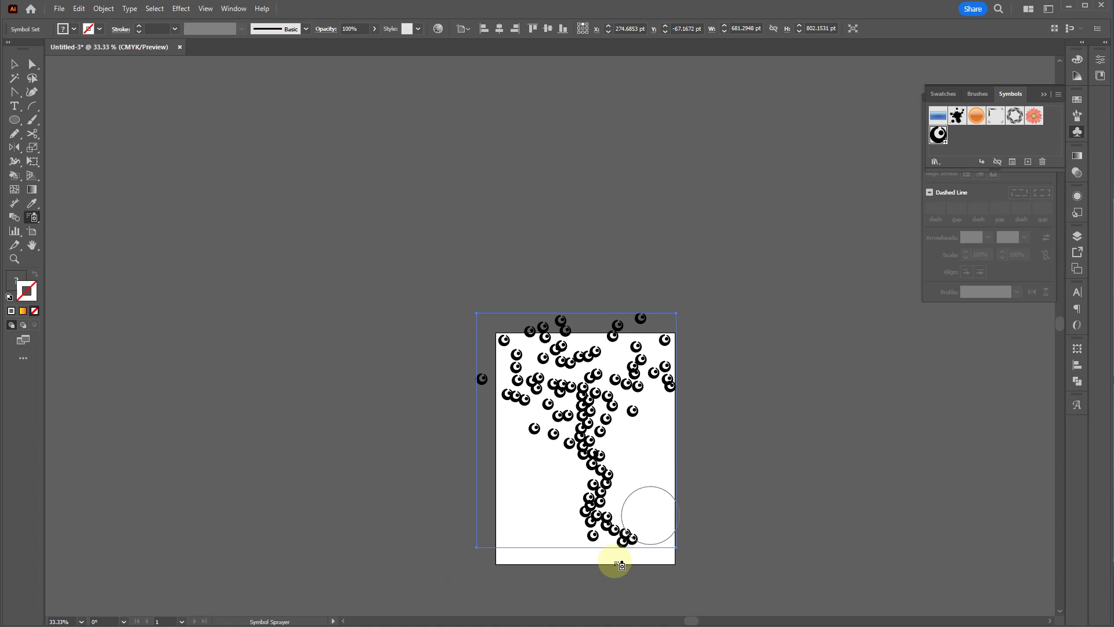
- Spray further logo symbols into the same set, filling in the upper part and adding some along the artboard's lower edge
{"action": "scroll", "coordinate": [604, 441], "scroll_direction": "down", "scroll_amount": 3}
{"action": "scroll", "coordinate": [596, 306], "scroll_direction": "up", "scroll_amount": 2, "text": "alt"}
{"action": "mouse_move", "coordinate": [595, 306]}
{"action": "left_mouse_down"}
{"action": "mouse_move", "coordinate": [480, 219]}
{"action": "mouse_move", "coordinate": [402, 190]}
{"action": "mouse_move", "coordinate": [493, 181]}
{"action": "mouse_move", "coordinate": [442, 135]}
{"action": "mouse_move", "coordinate": [524, 172]}
{"action": "mouse_move", "coordinate": [562, 139]}
{"action": "mouse_move", "coordinate": [627, 116]}
{"action": "mouse_move", "coordinate": [684, 139]}
{"action": "mouse_move", "coordinate": [743, 191]}
{"action": "mouse_move", "coordinate": [561, 333]}
{"action": "mouse_move", "coordinate": [523, 389]}
{"action": "mouse_move", "coordinate": [604, 473]}
{"action": "mouse_move", "coordinate": [438, 515]}
{"action": "mouse_move", "coordinate": [557, 501]}
{"action": "mouse_move", "coordinate": [567, 567]}
{"action": "left_mouse_up"}
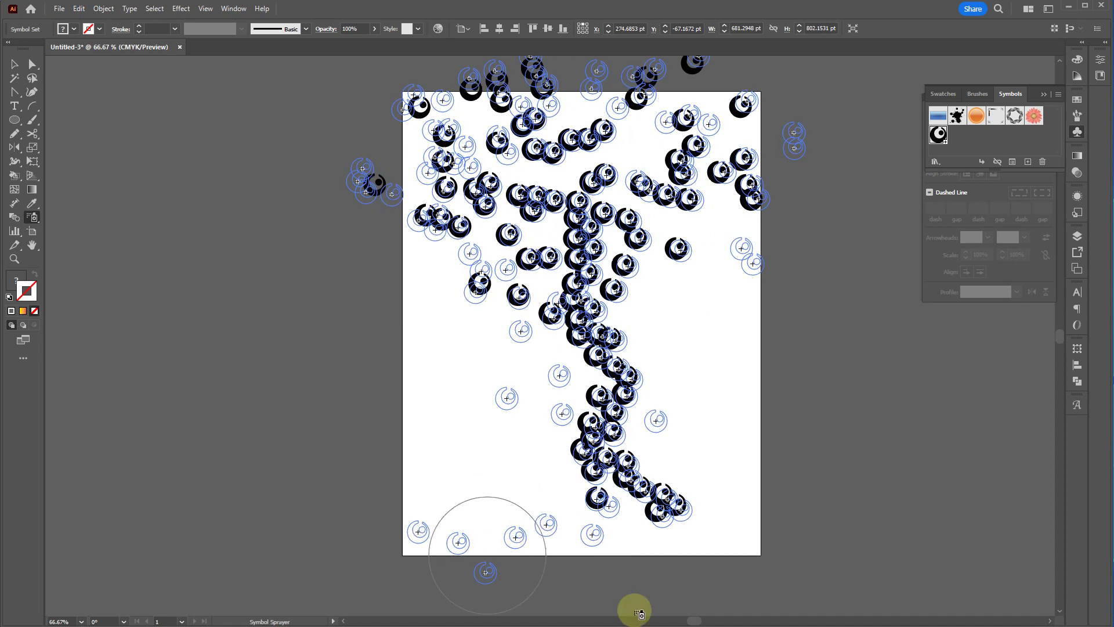
{"action": "key", "text": "v"}
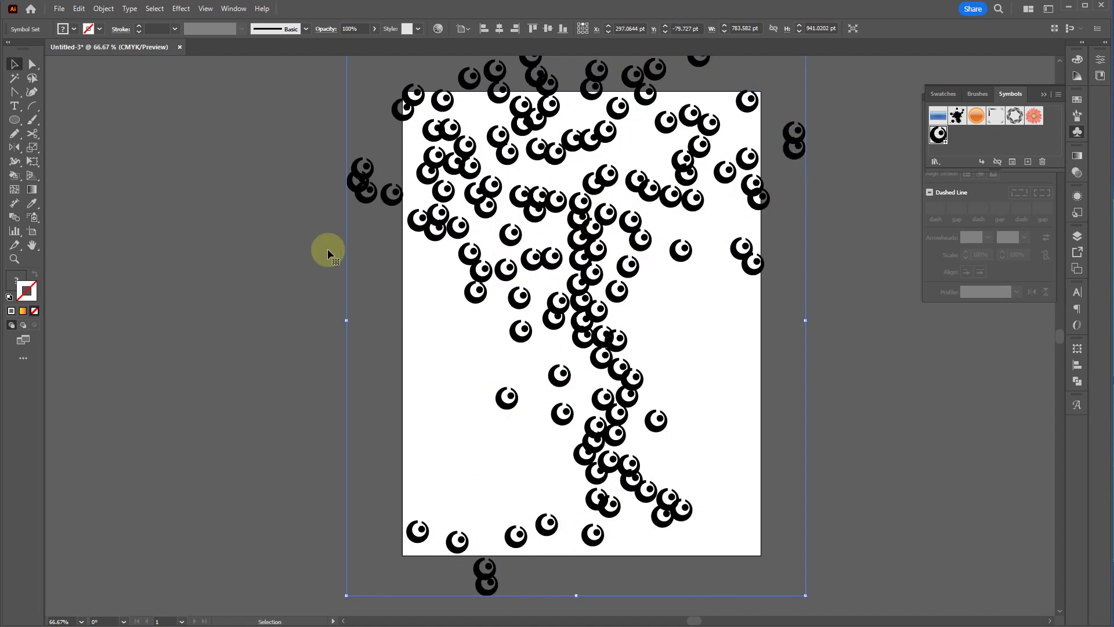
- Shift the sprayed symbols around with the Symbol Shifter and change their spacing with the Symbol Scruncher
{"action": "left_click_drag", "start_coordinate": [36, 223], "coordinate": [66, 234]}
{"action": "mouse_move", "coordinate": [569, 256]}
{"action": "left_mouse_down"}
{"action": "mouse_move", "coordinate": [650, 353]}
{"action": "mouse_move", "coordinate": [412, 169]}
{"action": "mouse_move", "coordinate": [622, 374]}
{"action": "mouse_move", "coordinate": [654, 282]}
{"action": "mouse_move", "coordinate": [629, 328]}
{"action": "mouse_move", "coordinate": [620, 201]}
{"action": "mouse_move", "coordinate": [728, 357]}
{"action": "mouse_move", "coordinate": [604, 243]}
{"action": "mouse_move", "coordinate": [683, 384]}
{"action": "mouse_move", "coordinate": [609, 278]}
{"action": "mouse_move", "coordinate": [687, 451]}
{"action": "mouse_move", "coordinate": [233, 370]}
{"action": "mouse_move", "coordinate": [60, 295]}
{"action": "left_mouse_up"}
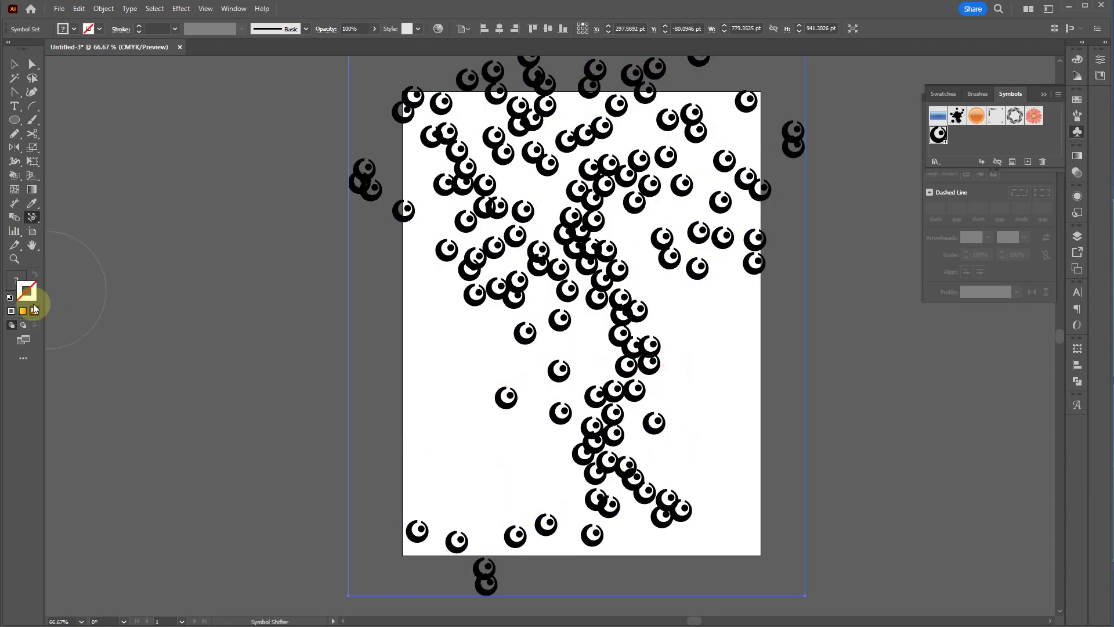
{"action": "left_click", "coordinate": [32, 217]}
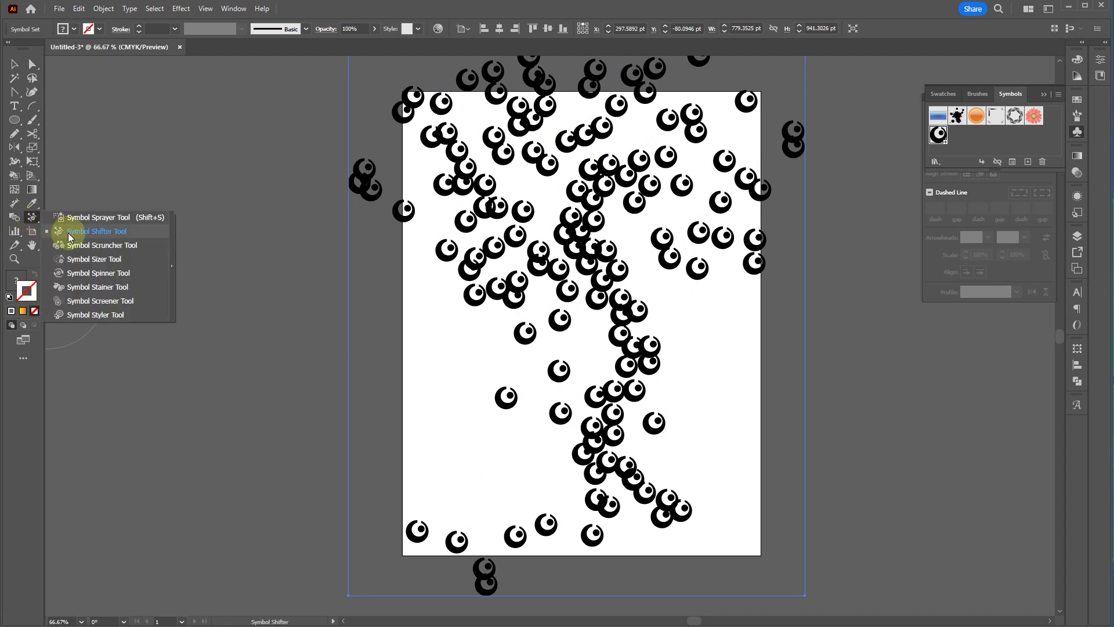
{"action": "left_click", "coordinate": [90, 247]}
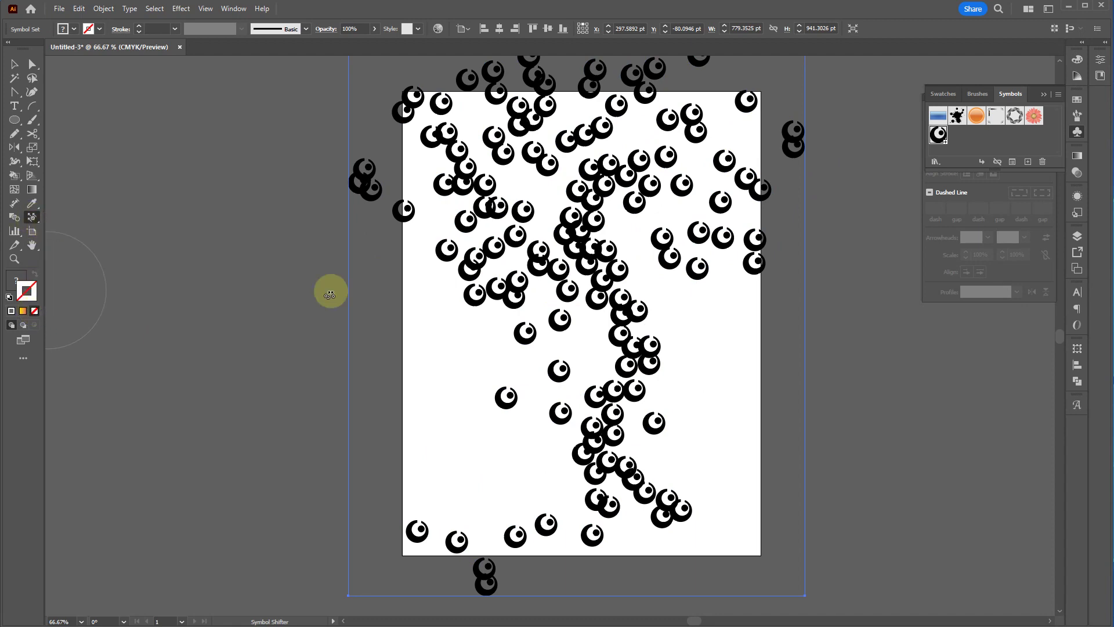
{"action": "left_click_drag", "start_coordinate": [570, 236], "coordinate": [580, 251]}
{"action": "mouse_move", "coordinate": [627, 204]}
{"action": "left_mouse_down"}
{"action": "mouse_move", "coordinate": [586, 229]}
{"action": "mouse_move", "coordinate": [577, 219]}
{"action": "mouse_move", "coordinate": [473, 435]}
{"action": "left_mouse_up"}
- Vary the sprayed symbols' sizes with the Symbol Sizer, enlarging those in the middle of the artboard
{"action": "mouse_move", "coordinate": [35, 218]}
{"action": "left_mouse_down"}
{"action": "mouse_move", "coordinate": [43, 250]}
{"action": "mouse_move", "coordinate": [62, 261]}
{"action": "left_mouse_up"}
{"action": "mouse_move", "coordinate": [442, 249]}
{"action": "left_mouse_down"}
{"action": "mouse_move", "coordinate": [506, 288]}
{"action": "mouse_move", "coordinate": [585, 358]}
{"action": "mouse_move", "coordinate": [605, 274]}
{"action": "mouse_move", "coordinate": [684, 157]}
{"action": "mouse_move", "coordinate": [671, 343]}
{"action": "mouse_move", "coordinate": [577, 489]}
{"action": "mouse_move", "coordinate": [602, 513]}
{"action": "mouse_move", "coordinate": [686, 550]}
{"action": "mouse_move", "coordinate": [541, 528]}
{"action": "mouse_move", "coordinate": [514, 551]}
{"action": "mouse_move", "coordinate": [636, 460]}
{"action": "mouse_move", "coordinate": [618, 283]}
{"action": "mouse_move", "coordinate": [558, 197]}
{"action": "mouse_move", "coordinate": [509, 276]}
{"action": "mouse_move", "coordinate": [558, 423]}
{"action": "mouse_move", "coordinate": [604, 382]}
{"action": "mouse_move", "coordinate": [611, 329]}
{"action": "mouse_move", "coordinate": [431, 246]}
{"action": "mouse_move", "coordinate": [433, 263]}
{"action": "mouse_move", "coordinate": [468, 155]}
{"action": "mouse_move", "coordinate": [574, 131]}
{"action": "mouse_move", "coordinate": [710, 166]}
{"action": "mouse_move", "coordinate": [715, 325]}
{"action": "mouse_move", "coordinate": [520, 562]}
{"action": "left_mouse_up"}
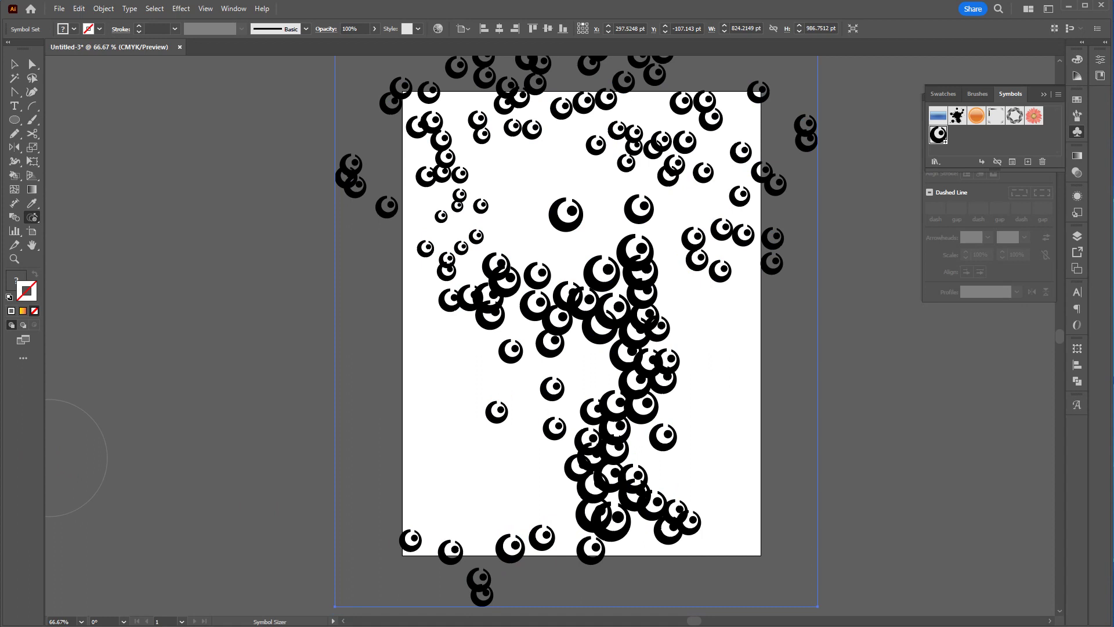
- Rotate sprayed symbols in the set with the Symbol Spinner and try the Symbol Stainer on them
{"action": "left_click_drag", "start_coordinate": [32, 217], "coordinate": [71, 274]}
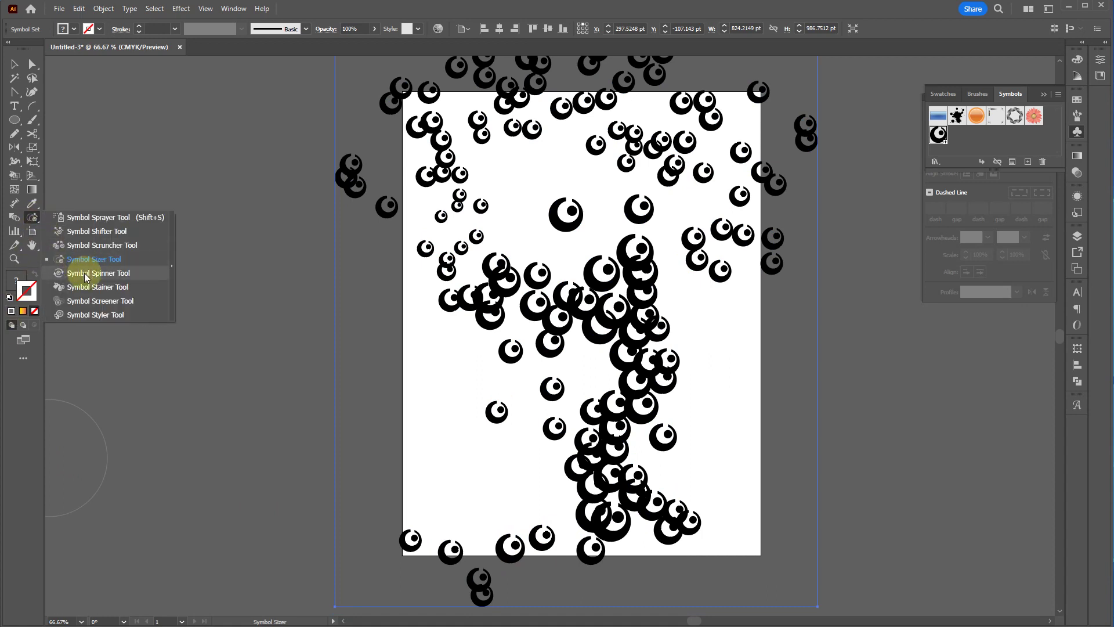
{"action": "mouse_move", "coordinate": [567, 211]}
{"action": "left_mouse_down"}
{"action": "mouse_move", "coordinate": [497, 235]}
{"action": "mouse_move", "coordinate": [464, 174]}
{"action": "mouse_move", "coordinate": [581, 256]}
{"action": "mouse_move", "coordinate": [633, 441]}
{"action": "mouse_move", "coordinate": [680, 343]}
{"action": "mouse_move", "coordinate": [605, 455]}
{"action": "mouse_move", "coordinate": [741, 522]}
{"action": "mouse_move", "coordinate": [605, 489]}
{"action": "mouse_move", "coordinate": [592, 398]}
{"action": "mouse_move", "coordinate": [607, 423]}
{"action": "mouse_move", "coordinate": [652, 378]}
{"action": "mouse_move", "coordinate": [722, 224]}
{"action": "mouse_move", "coordinate": [609, 213]}
{"action": "mouse_move", "coordinate": [632, 149]}
{"action": "mouse_move", "coordinate": [672, 166]}
{"action": "mouse_move", "coordinate": [652, 180]}
{"action": "mouse_move", "coordinate": [542, 179]}
{"action": "mouse_move", "coordinate": [361, 91]}
{"action": "mouse_move", "coordinate": [497, 137]}
{"action": "mouse_move", "coordinate": [428, 336]}
{"action": "left_mouse_up"}
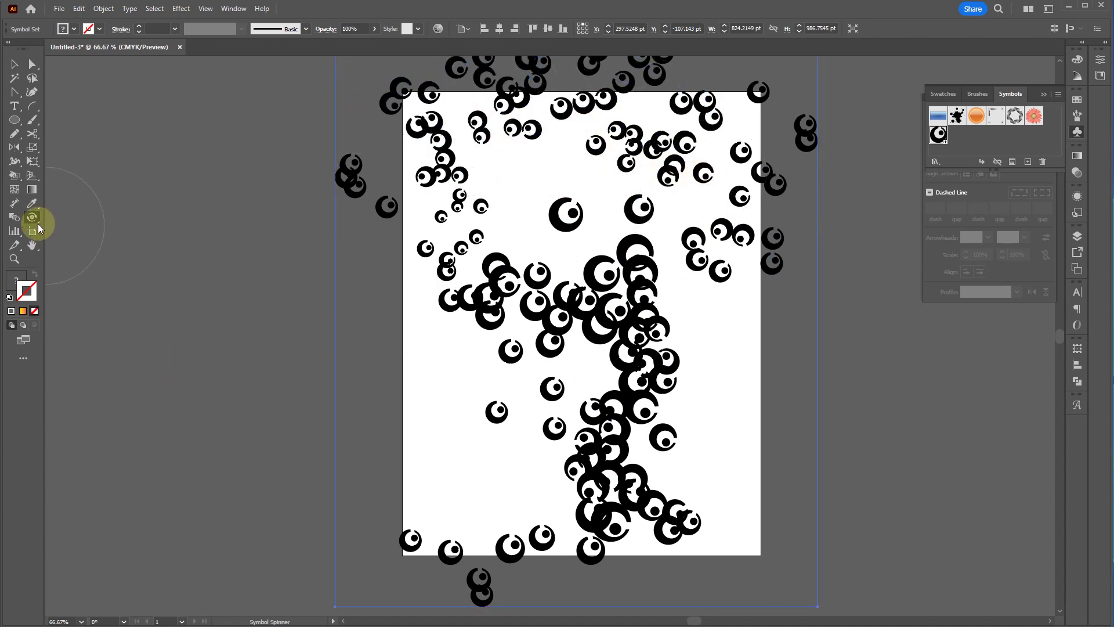
{"action": "left_click_drag", "start_coordinate": [31, 225], "coordinate": [87, 291]}
{"action": "mouse_move", "coordinate": [508, 301]}
{"action": "left_mouse_down"}
{"action": "mouse_move", "coordinate": [604, 318]}
{"action": "mouse_move", "coordinate": [506, 263]}
{"action": "mouse_move", "coordinate": [624, 354]}
{"action": "mouse_move", "coordinate": [552, 323]}
{"action": "mouse_move", "coordinate": [488, 319]}
{"action": "mouse_move", "coordinate": [489, 337]}
{"action": "mouse_move", "coordinate": [1028, 152]}
{"action": "left_mouse_up"}
- Open the logo symbol for editing and fill its outer ring with light blue, C 61.96, M 5.88, Y 0, K 0
{"action": "double_click", "coordinate": [938, 134]}
{"action": "left_click_drag", "start_coordinate": [530, 326], "coordinate": [601, 364]}
{"action": "key", "text": "ctrl+a"}
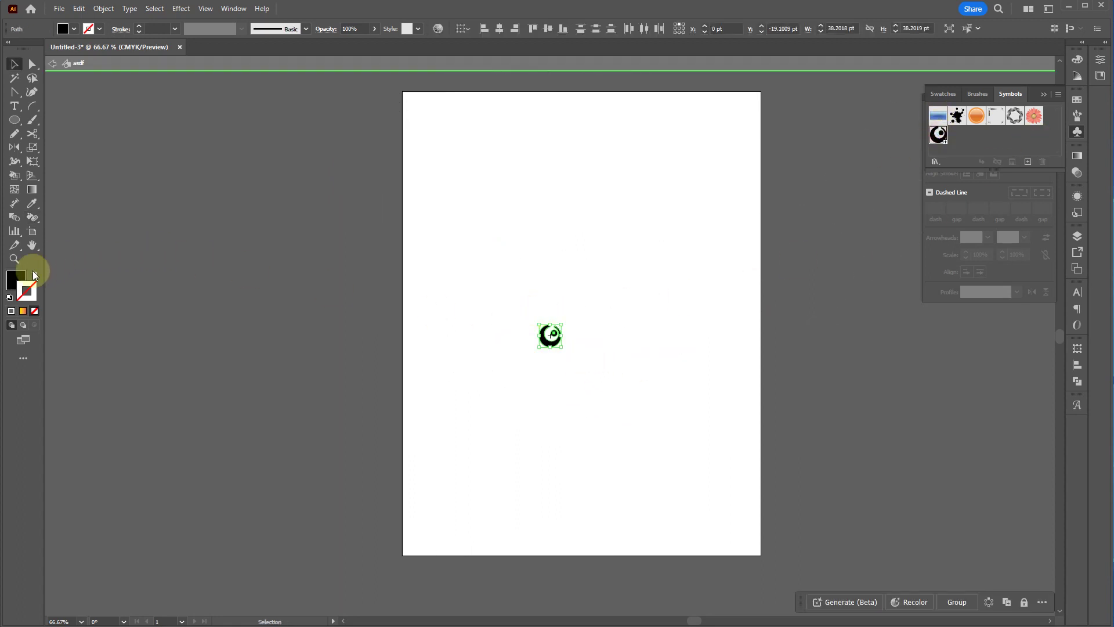
{"action": "left_click", "coordinate": [471, 347]}
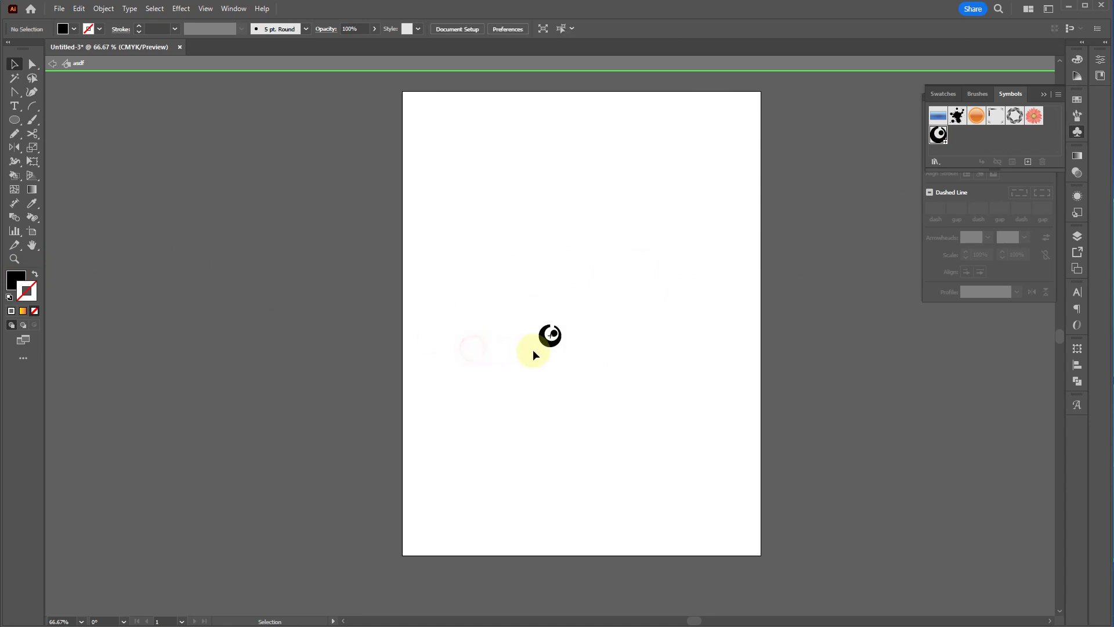
{"action": "scroll", "coordinate": [534, 346], "scroll_direction": "up", "scroll_amount": 4}
{"action": "left_click", "coordinate": [599, 330]}
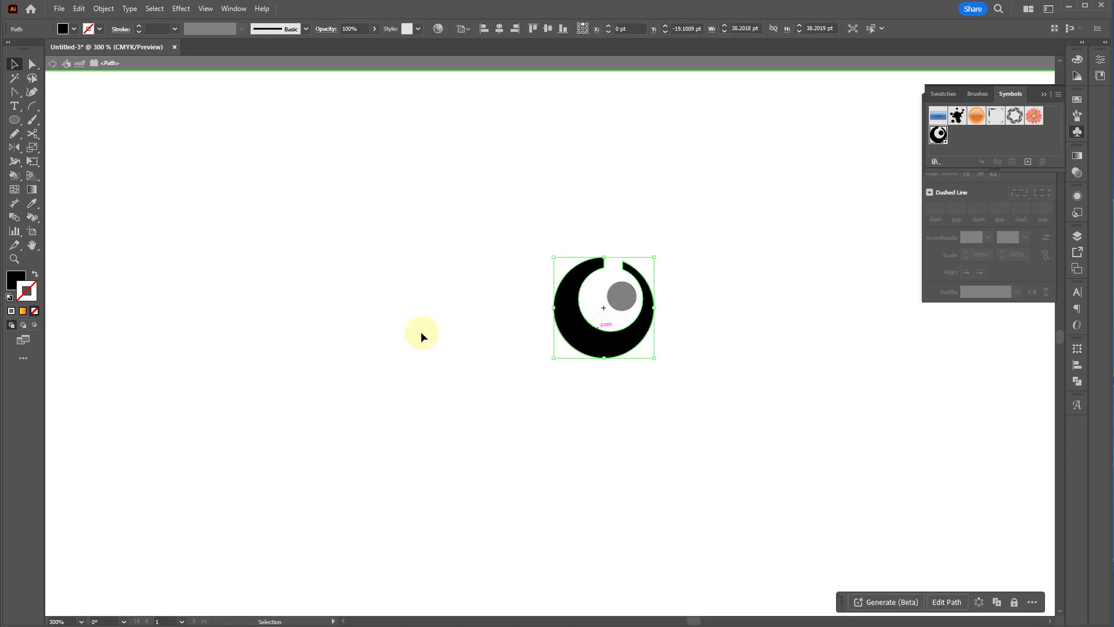
{"action": "left_click", "coordinate": [9, 284]}
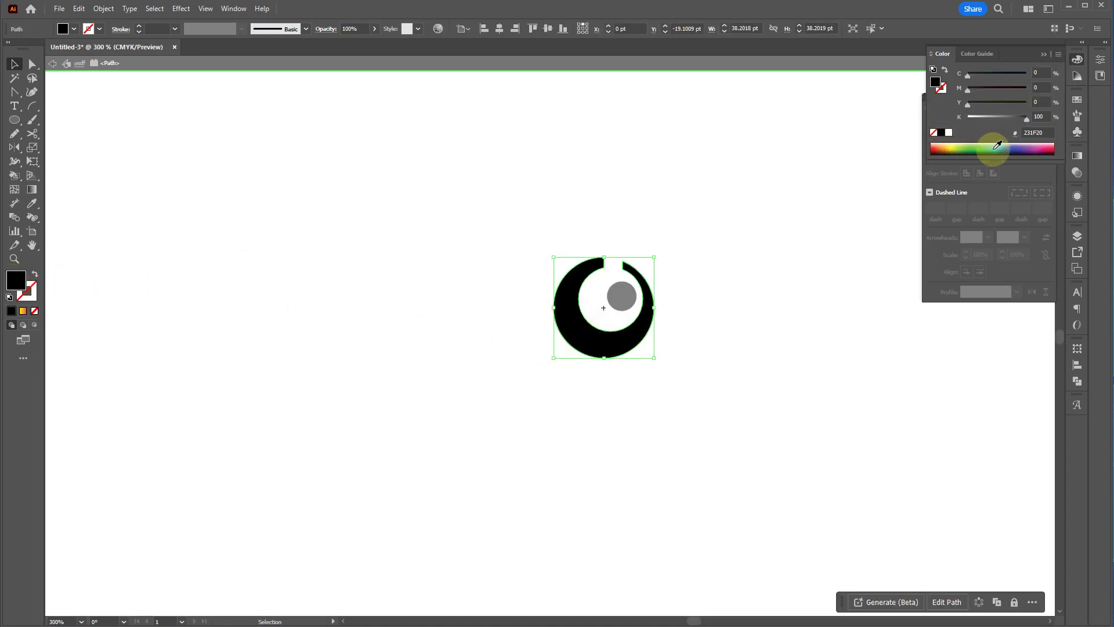
{"action": "left_click_drag", "start_coordinate": [998, 145], "coordinate": [1000, 145]}
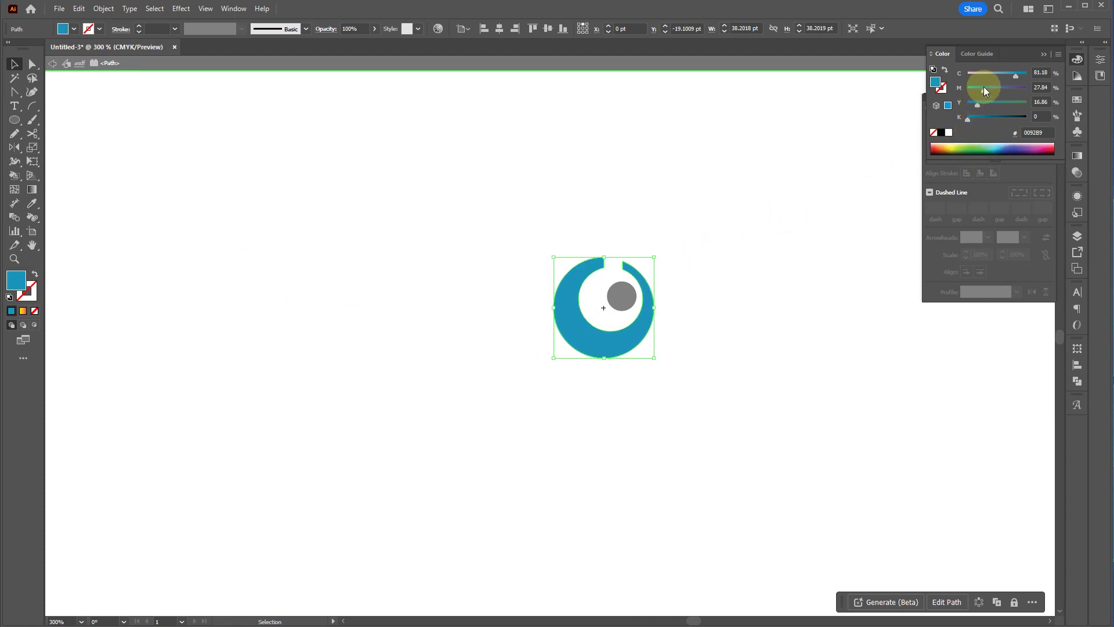
{"action": "left_click_drag", "start_coordinate": [998, 146], "coordinate": [996, 147]}
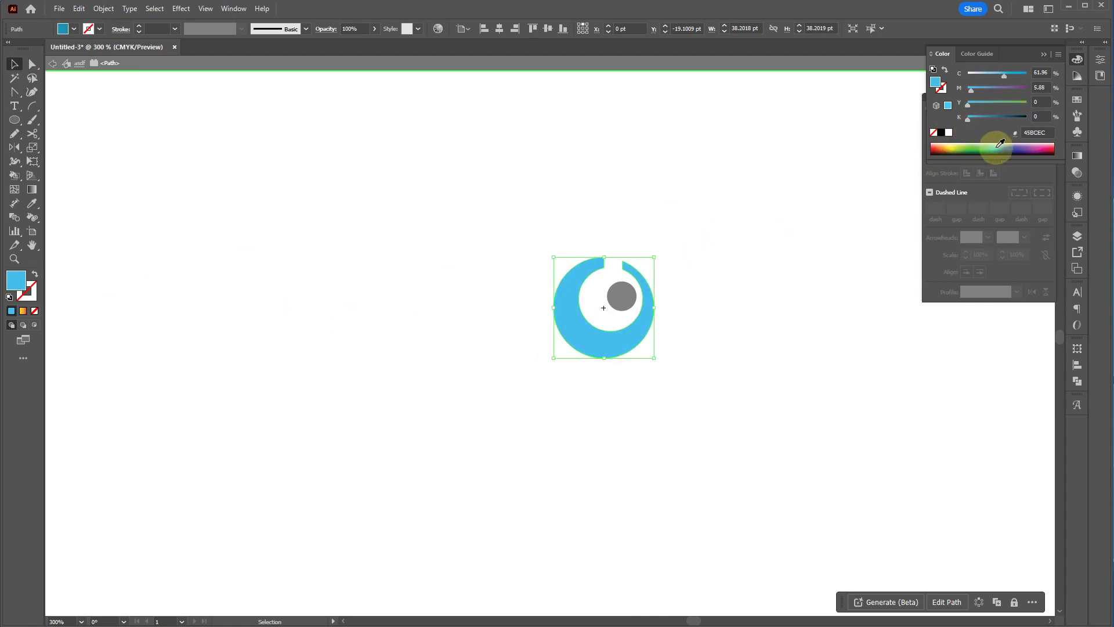
{"action": "left_click", "coordinate": [618, 303]}
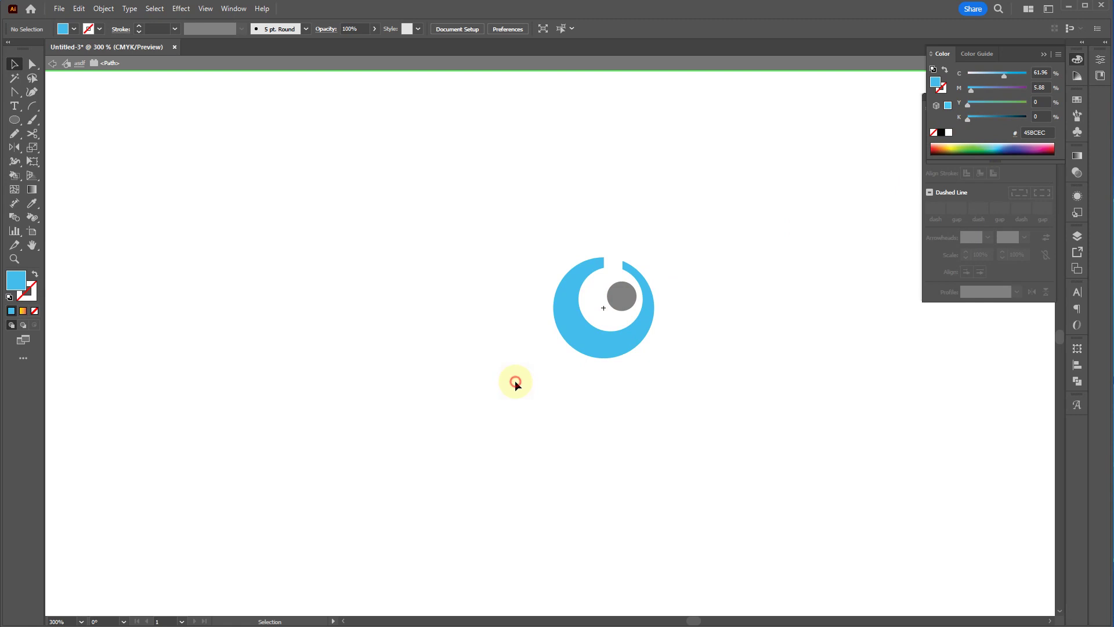
{"action": "left_click", "coordinate": [689, 362]}
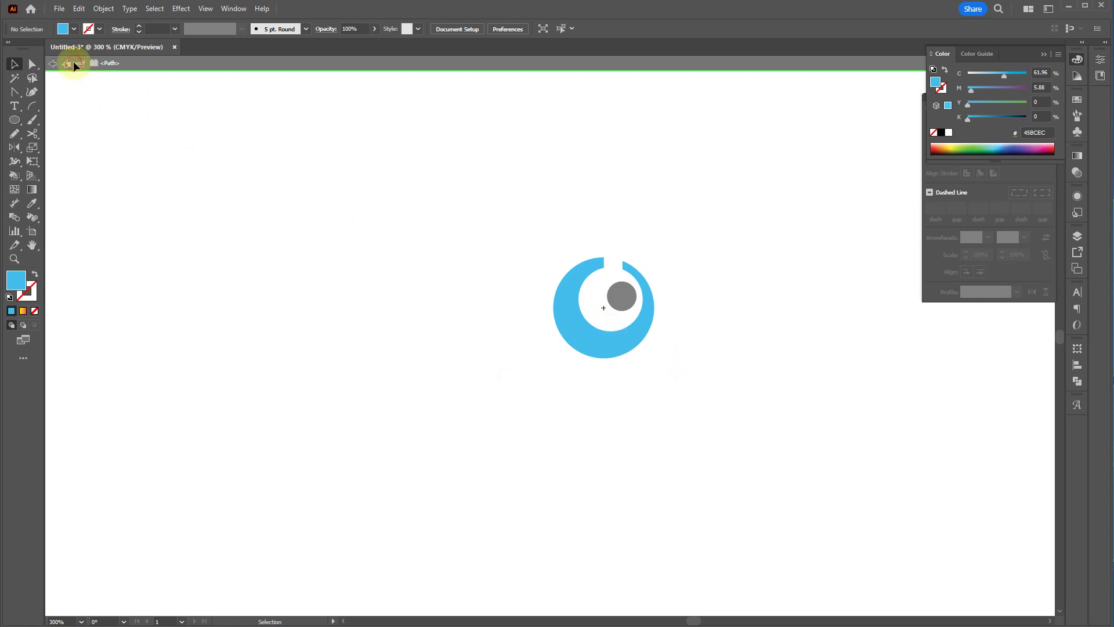
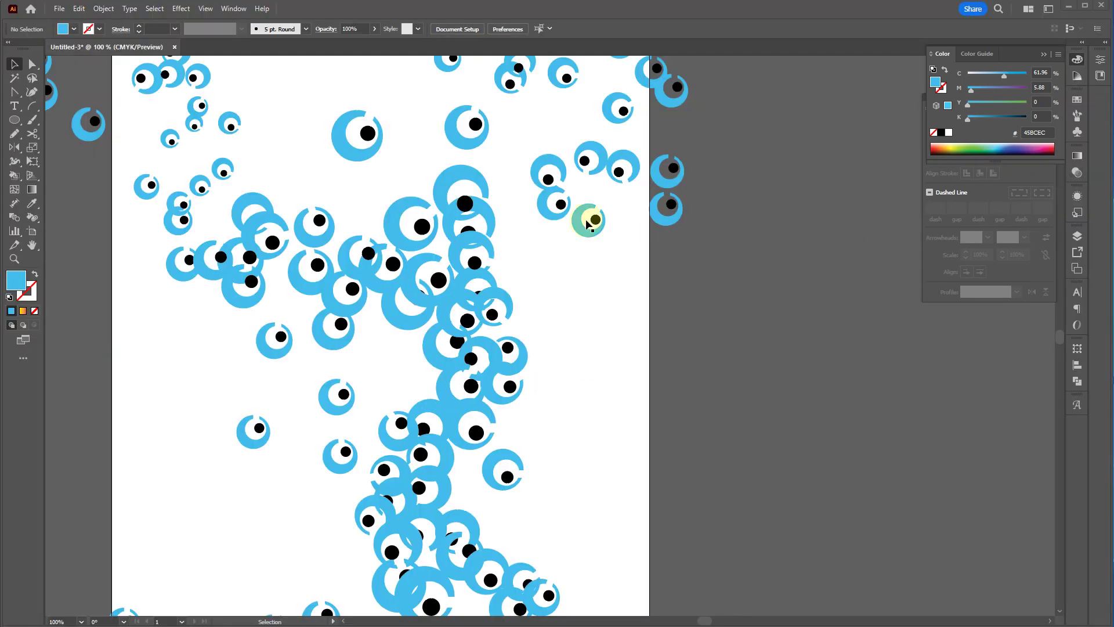
- Select the sprayed symbol set and tint its instances across the artboard with the Symbol Stainer
{"action": "scroll", "coordinate": [489, 212], "scroll_direction": "down", "scroll_amount": 2}
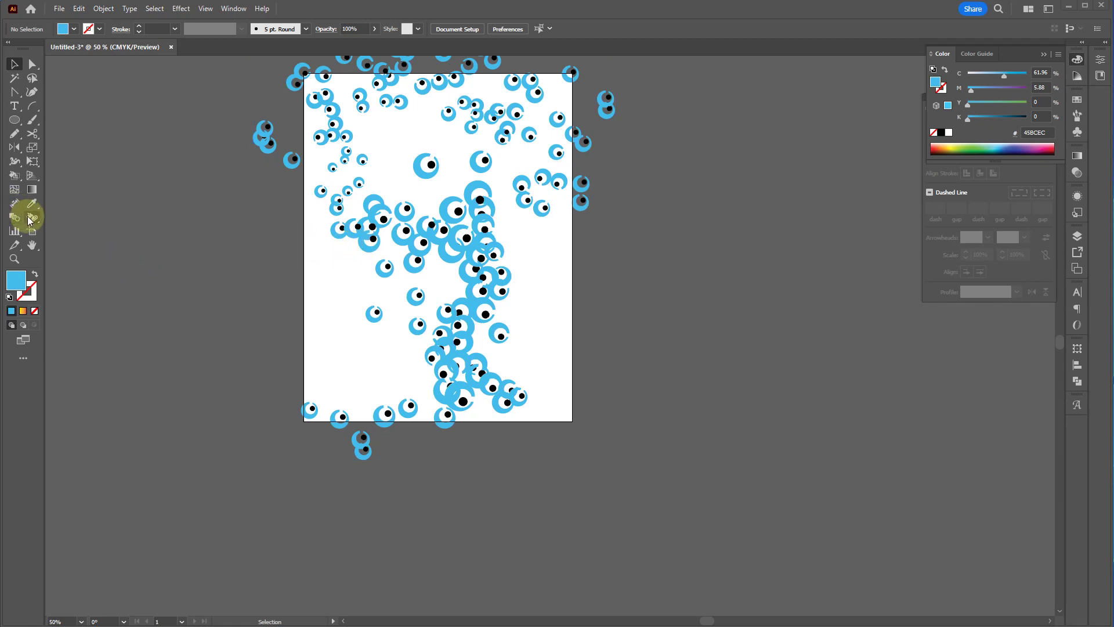
{"action": "left_click_drag", "start_coordinate": [30, 220], "coordinate": [104, 288]}
{"action": "left_click", "coordinate": [432, 222]}
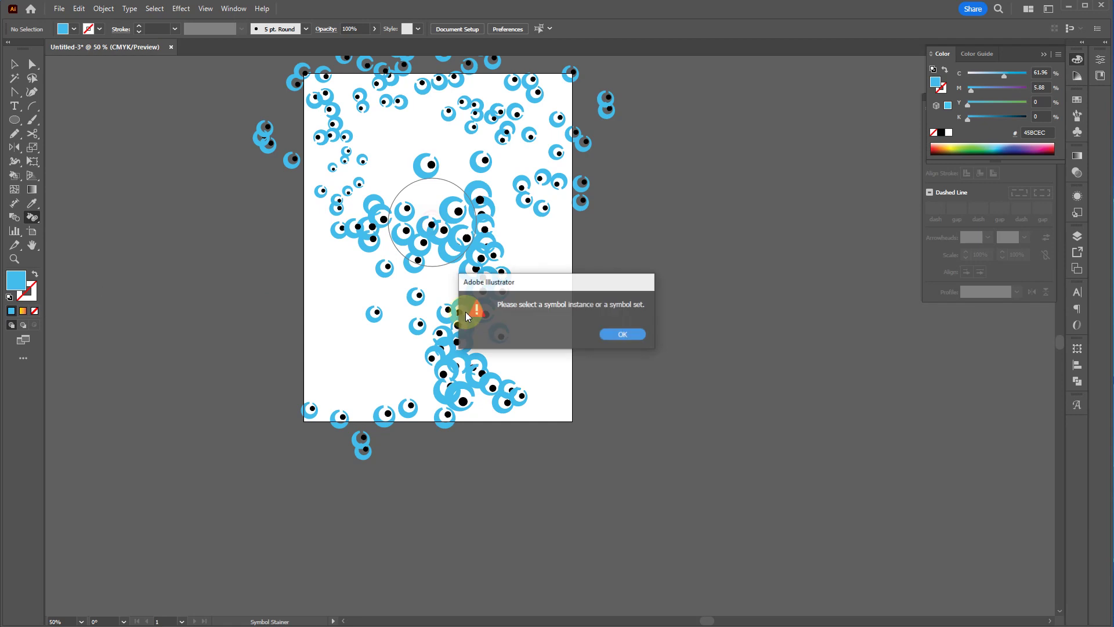
{"action": "left_click", "coordinate": [623, 335]}
{"action": "left_click", "coordinate": [472, 248], "text": "ctrl"}
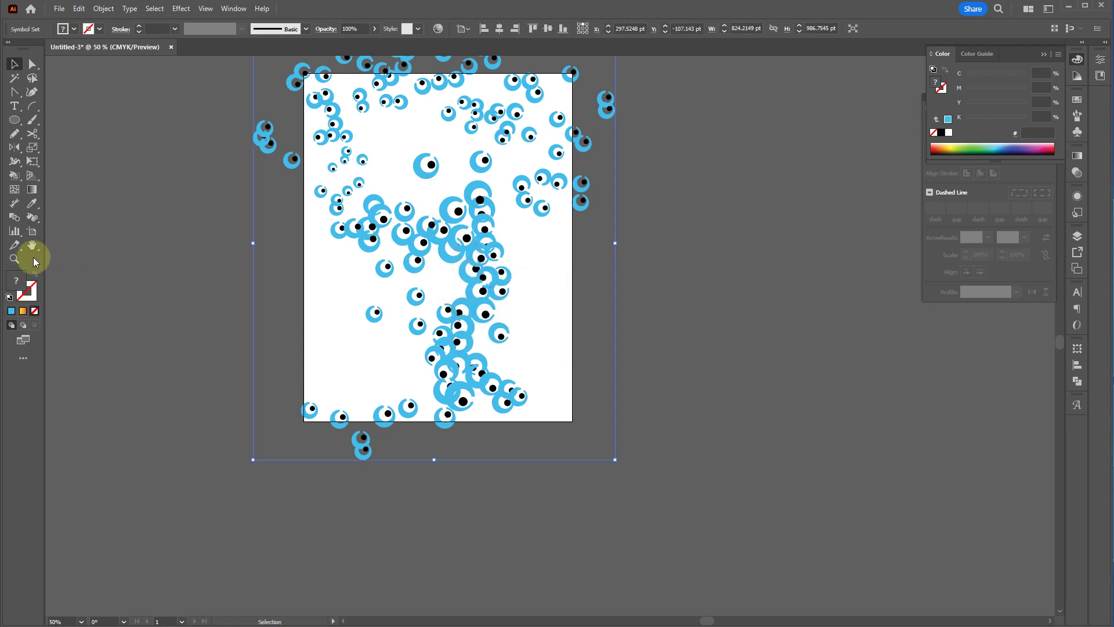
{"action": "left_click", "coordinate": [33, 220]}
{"action": "mouse_move", "coordinate": [356, 199]}
{"action": "left_mouse_down"}
{"action": "mouse_move", "coordinate": [439, 276]}
{"action": "mouse_move", "coordinate": [505, 140]}
{"action": "mouse_move", "coordinate": [517, 198]}
{"action": "mouse_move", "coordinate": [448, 384]}
{"action": "mouse_move", "coordinate": [459, 422]}
{"action": "mouse_move", "coordinate": [365, 411]}
{"action": "mouse_move", "coordinate": [565, 295]}
{"action": "mouse_move", "coordinate": [524, 290]}
{"action": "mouse_move", "coordinate": [553, 83]}
{"action": "mouse_move", "coordinate": [617, 204]}
{"action": "left_mouse_up"}
{"action": "key", "text": "space"}
{"action": "left_click_drag", "start_coordinate": [628, 316], "coordinate": [666, 429]}
{"action": "mouse_move", "coordinate": [398, 159]}
{"action": "left_mouse_down"}
{"action": "mouse_move", "coordinate": [341, 313]}
{"action": "mouse_move", "coordinate": [534, 224]}
{"action": "mouse_move", "coordinate": [439, 320]}
{"action": "left_mouse_up"}
{"action": "left_click_drag", "start_coordinate": [479, 523], "coordinate": [419, 402]}
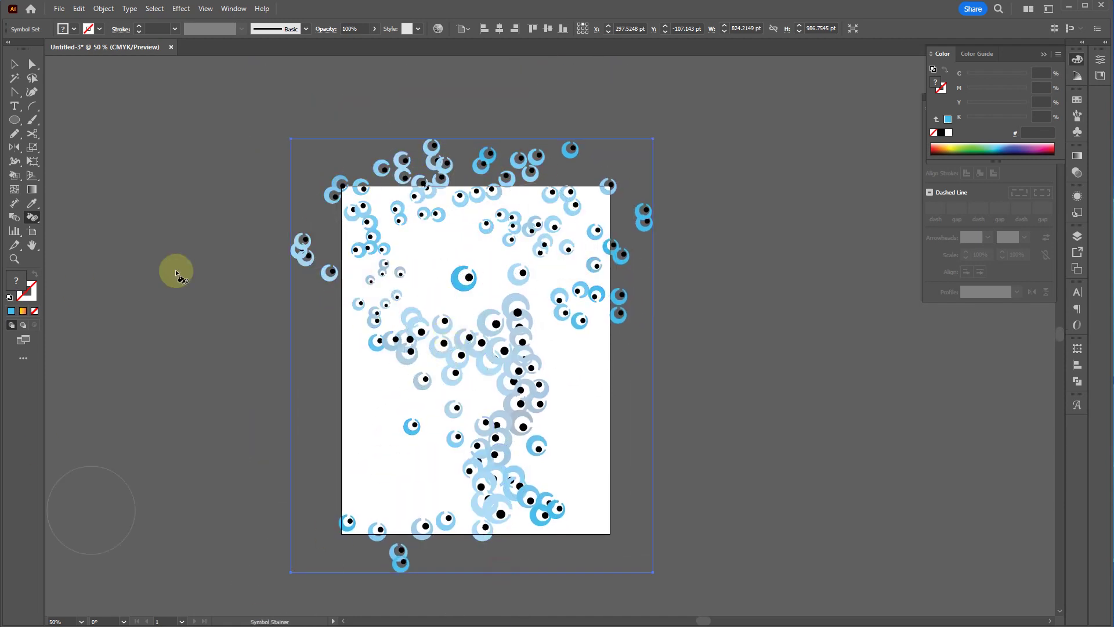
- Reduce the stain on the instances down the central column and upper right, and restain those in the lower centre
{"action": "mouse_move", "coordinate": [455, 311]}
{"action": "left_mouse_down"}
{"action": "mouse_move", "coordinate": [509, 399]}
{"action": "mouse_move", "coordinate": [500, 321]}
{"action": "mouse_move", "coordinate": [534, 280]}
{"action": "mouse_move", "coordinate": [485, 481]}
{"action": "mouse_move", "coordinate": [506, 318]}
{"action": "mouse_move", "coordinate": [538, 274]}
{"action": "mouse_move", "coordinate": [506, 407]}
{"action": "mouse_move", "coordinate": [507, 361]}
{"action": "mouse_move", "coordinate": [507, 458]}
{"action": "mouse_move", "coordinate": [478, 493]}
{"action": "mouse_move", "coordinate": [497, 510]}
{"action": "mouse_move", "coordinate": [511, 488]}
{"action": "left_mouse_up"}
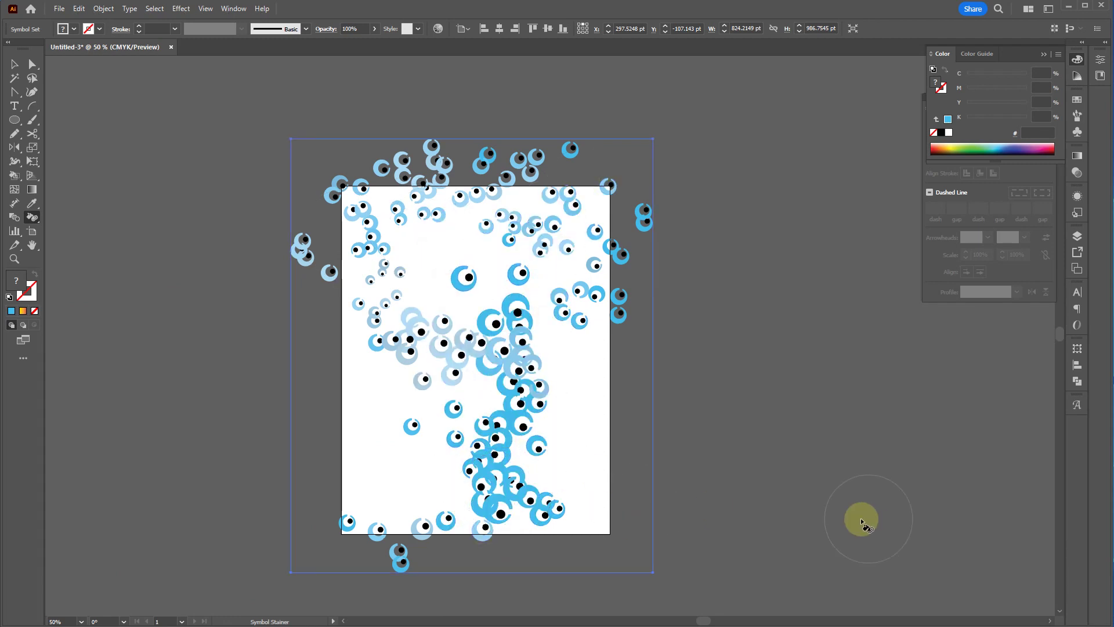
{"action": "mouse_move", "coordinate": [509, 325]}
{"action": "left_mouse_down"}
{"action": "mouse_move", "coordinate": [535, 183]}
{"action": "mouse_move", "coordinate": [637, 452]}
{"action": "left_mouse_up"}
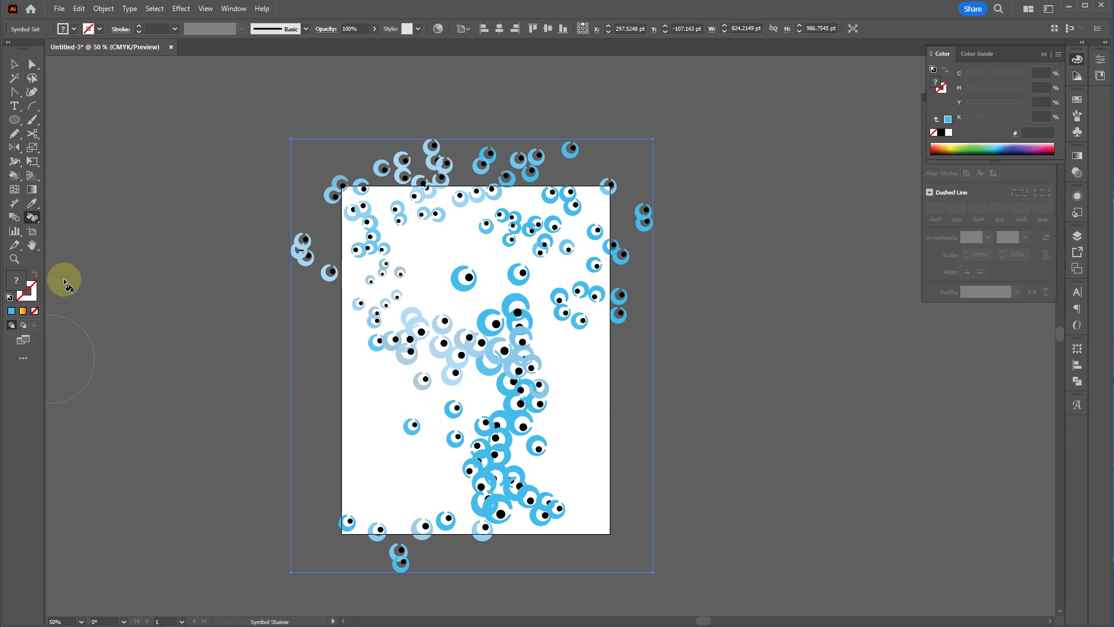
{"action": "mouse_move", "coordinate": [413, 368]}
{"action": "left_mouse_down"}
{"action": "mouse_move", "coordinate": [565, 486]}
{"action": "mouse_move", "coordinate": [481, 459]}
{"action": "mouse_move", "coordinate": [475, 499]}
{"action": "mouse_move", "coordinate": [343, 391]}
{"action": "mouse_move", "coordinate": [155, 386]}
{"action": "left_mouse_up"}
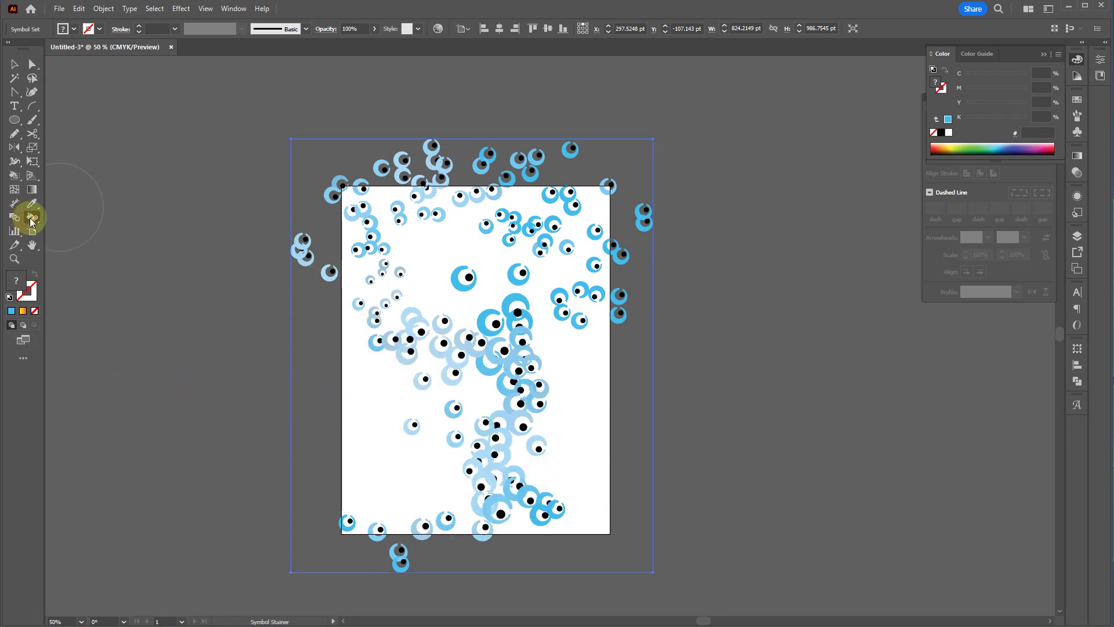
- Raise the fill's black to K 99 and stain the symbols across the artboard's upper left and middle with it
{"action": "left_click_drag", "start_coordinate": [36, 221], "coordinate": [98, 302]}
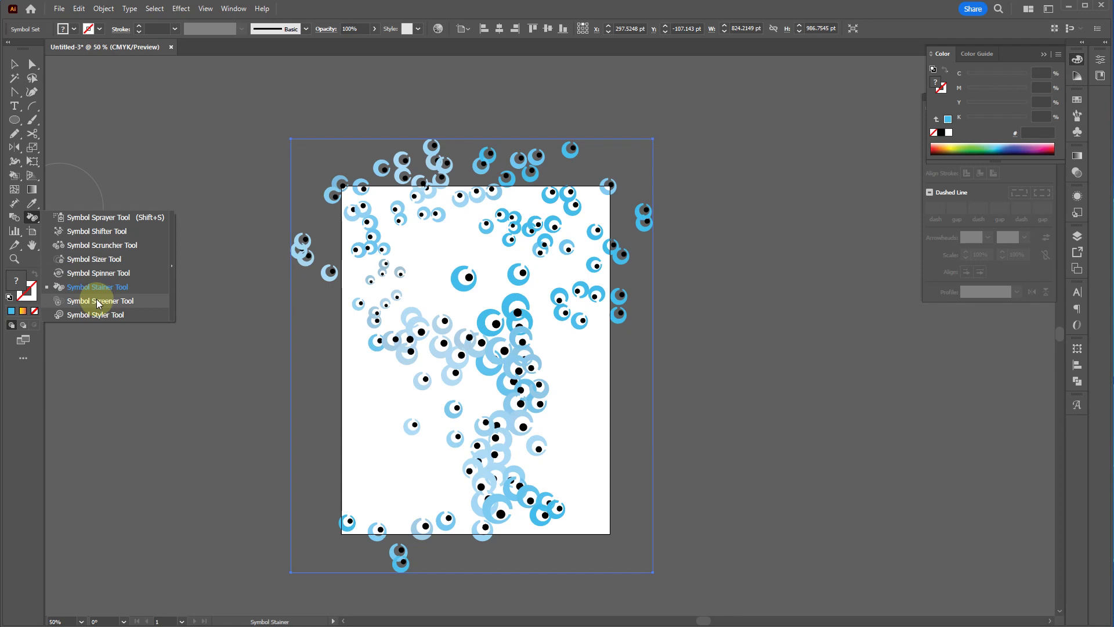
{"action": "left_click_drag", "start_coordinate": [97, 302], "coordinate": [14, 311]}
{"action": "left_click", "coordinate": [11, 311]}
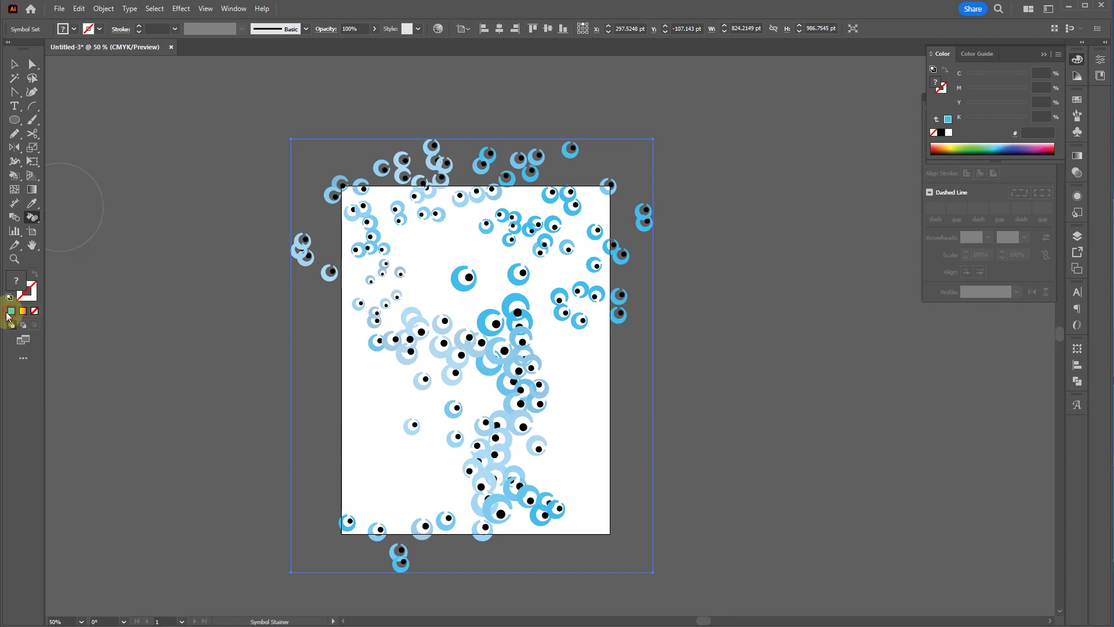
{"action": "left_click", "coordinate": [1027, 117]}
{"action": "mouse_move", "coordinate": [410, 328]}
{"action": "left_mouse_down"}
{"action": "mouse_move", "coordinate": [430, 378]}
{"action": "mouse_move", "coordinate": [421, 400]}
{"action": "left_mouse_up"}
{"action": "left_click_drag", "start_coordinate": [367, 202], "coordinate": [589, 341]}
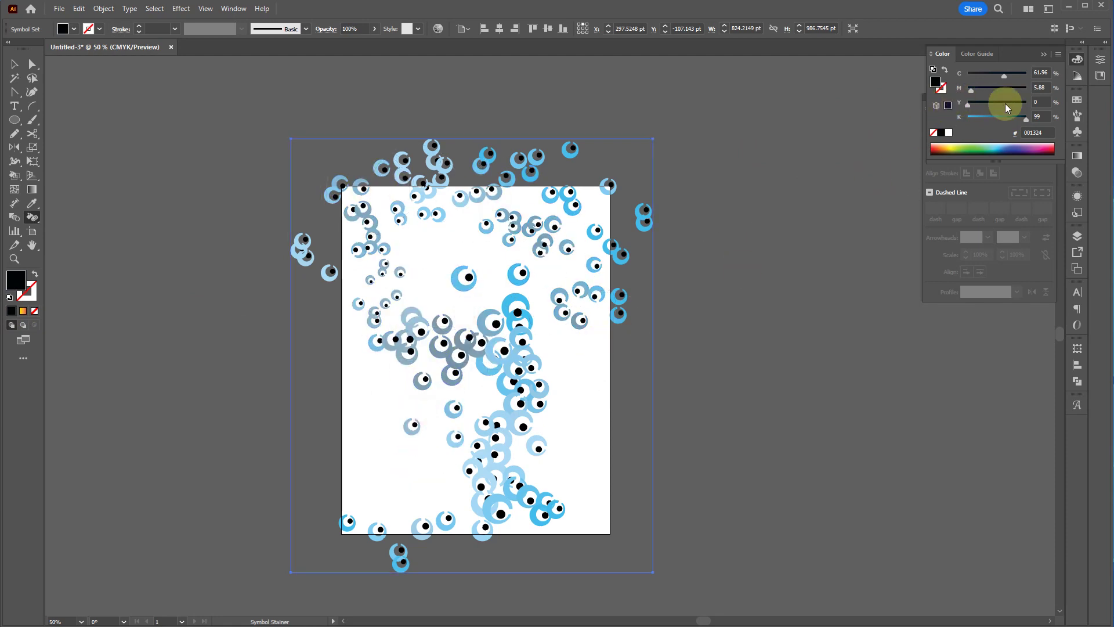
- Change the fill to yellow-green, C 30.98, M 0, Y 100, K 0, and stain symbols at the top centre and down the central column
{"action": "left_click", "coordinate": [954, 145]}
{"action": "mouse_move", "coordinate": [499, 191]}
{"action": "left_mouse_down"}
{"action": "mouse_move", "coordinate": [511, 195]}
{"action": "mouse_move", "coordinate": [525, 269]}
{"action": "mouse_move", "coordinate": [520, 486]}
{"action": "mouse_move", "coordinate": [648, 496]}
{"action": "mouse_move", "coordinate": [560, 261]}
{"action": "mouse_move", "coordinate": [534, 230]}
{"action": "mouse_move", "coordinate": [398, 381]}
{"action": "mouse_move", "coordinate": [399, 268]}
{"action": "mouse_move", "coordinate": [465, 255]}
{"action": "left_mouse_up"}
{"action": "key", "text": "ctrl+z"}
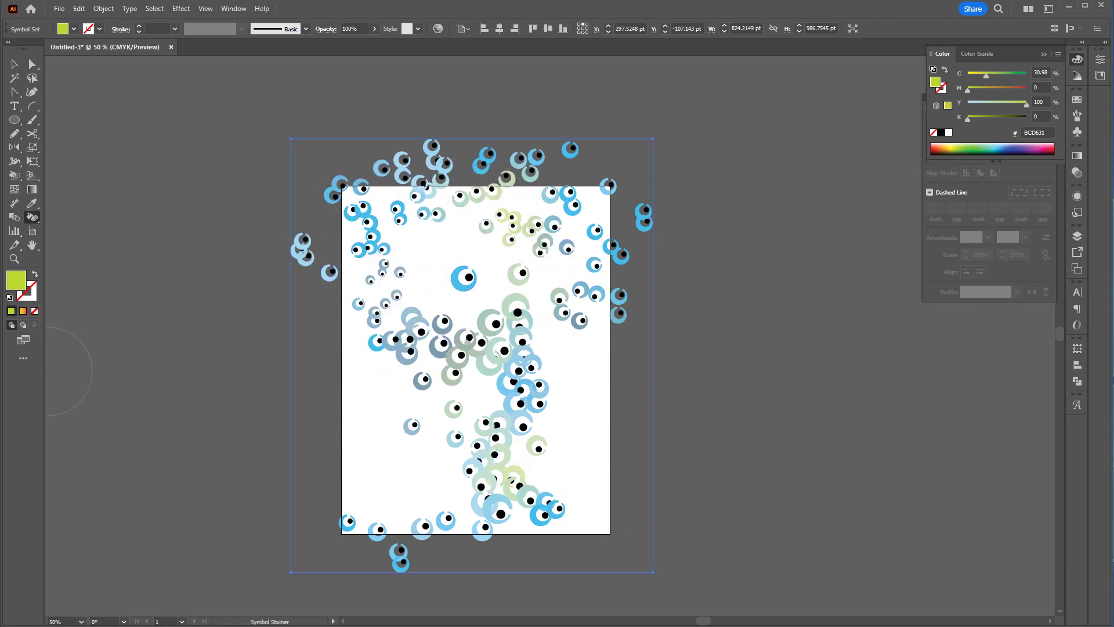
- Make symbols near the artboard's top, right edge and lower part more transparent with the Symbol Screener
{"action": "left_click", "coordinate": [33, 225]}
{"action": "left_click", "coordinate": [87, 302]}
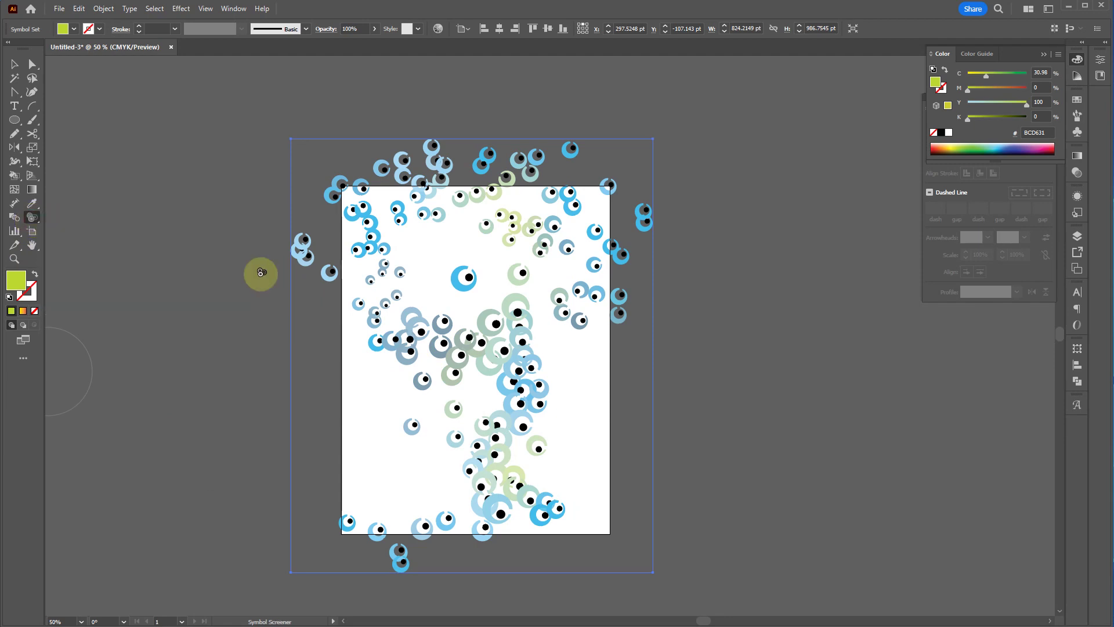
{"action": "mouse_move", "coordinate": [458, 186]}
{"action": "left_mouse_down"}
{"action": "mouse_move", "coordinate": [604, 295]}
{"action": "mouse_move", "coordinate": [460, 473]}
{"action": "mouse_move", "coordinate": [428, 267]}
{"action": "mouse_move", "coordinate": [443, 460]}
{"action": "mouse_move", "coordinate": [605, 480]}
{"action": "mouse_move", "coordinate": [336, 522]}
{"action": "mouse_move", "coordinate": [505, 510]}
{"action": "mouse_move", "coordinate": [570, 181]}
{"action": "mouse_move", "coordinate": [639, 231]}
{"action": "mouse_move", "coordinate": [580, 313]}
{"action": "mouse_move", "coordinate": [592, 286]}
{"action": "mouse_move", "coordinate": [608, 320]}
{"action": "left_mouse_up"}
{"action": "key", "text": "v"}
{"action": "left_click_drag", "start_coordinate": [29, 219], "coordinate": [87, 366]}
{"action": "mouse_move", "coordinate": [550, 238]}
{"action": "left_mouse_down"}
{"action": "mouse_move", "coordinate": [529, 247]}
{"action": "mouse_move", "coordinate": [492, 447]}
{"action": "mouse_move", "coordinate": [488, 377]}
{"action": "mouse_move", "coordinate": [438, 261]}
{"action": "mouse_move", "coordinate": [598, 224]}
{"action": "mouse_move", "coordinate": [536, 267]}
{"action": "mouse_move", "coordinate": [419, 213]}
{"action": "mouse_move", "coordinate": [349, 216]}
{"action": "mouse_move", "coordinate": [496, 371]}
{"action": "mouse_move", "coordinate": [388, 469]}
{"action": "mouse_move", "coordinate": [497, 443]}
{"action": "mouse_move", "coordinate": [567, 490]}
{"action": "mouse_move", "coordinate": [342, 484]}
{"action": "mouse_move", "coordinate": [667, 546]}
{"action": "left_mouse_up"}
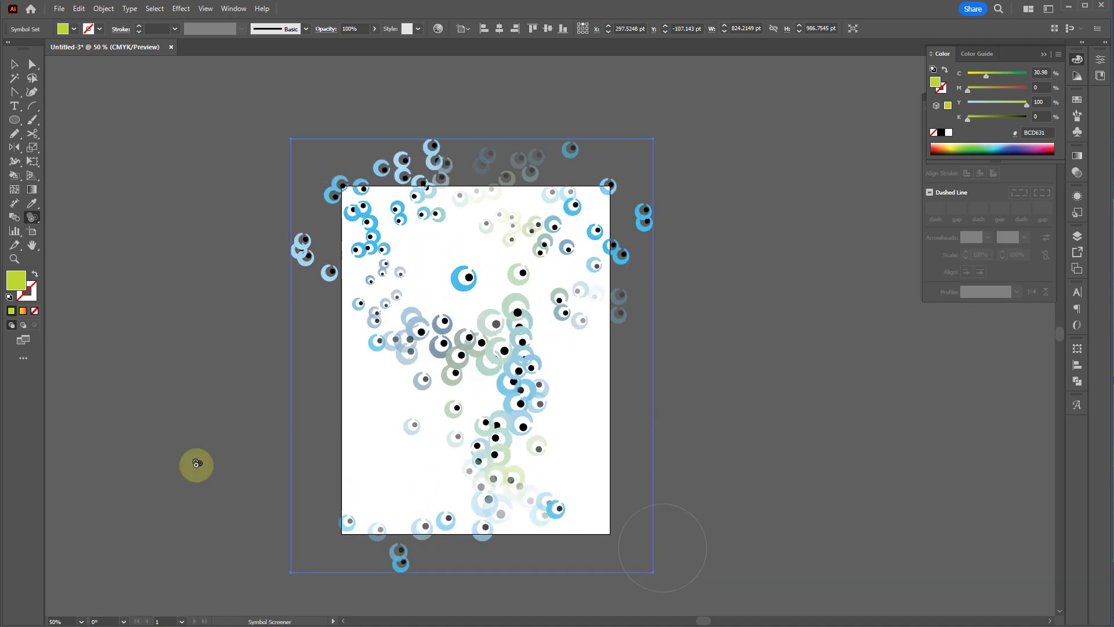
{"action": "mouse_move", "coordinate": [32, 223]}
{"action": "left_mouse_down"}
{"action": "mouse_move", "coordinate": [141, 299]}
{"action": "mouse_move", "coordinate": [92, 316]}
{"action": "mouse_move", "coordinate": [34, 272]}
{"action": "mouse_move", "coordinate": [34, 212]}
{"action": "mouse_move", "coordinate": [75, 218]}
{"action": "left_mouse_up"}
{"action": "key", "text": "v"}
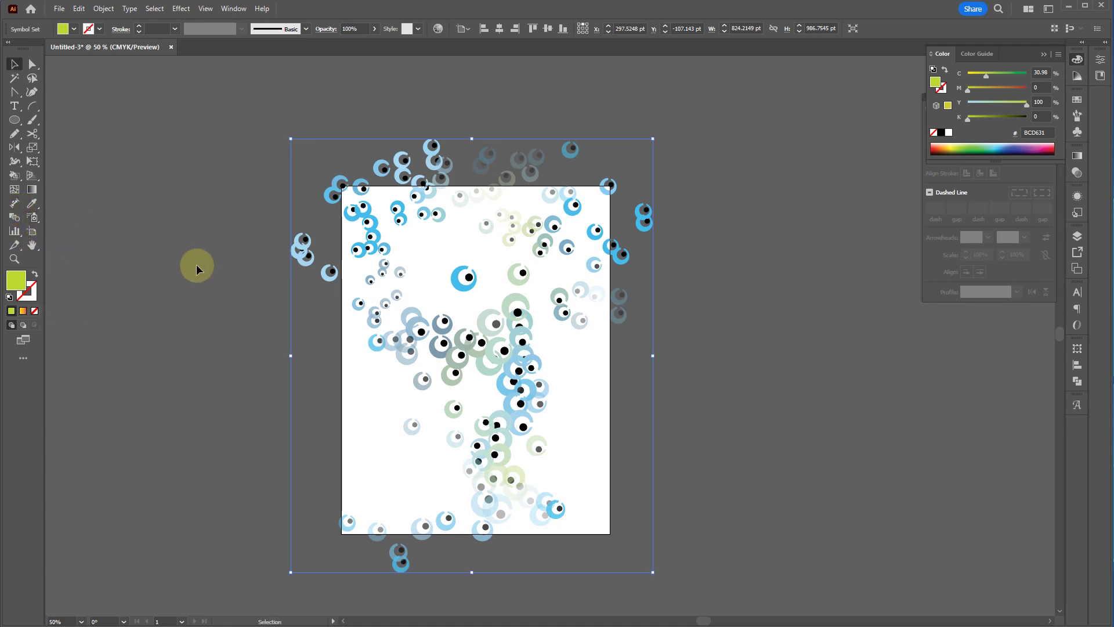
{"action": "left_click", "coordinate": [196, 263]}
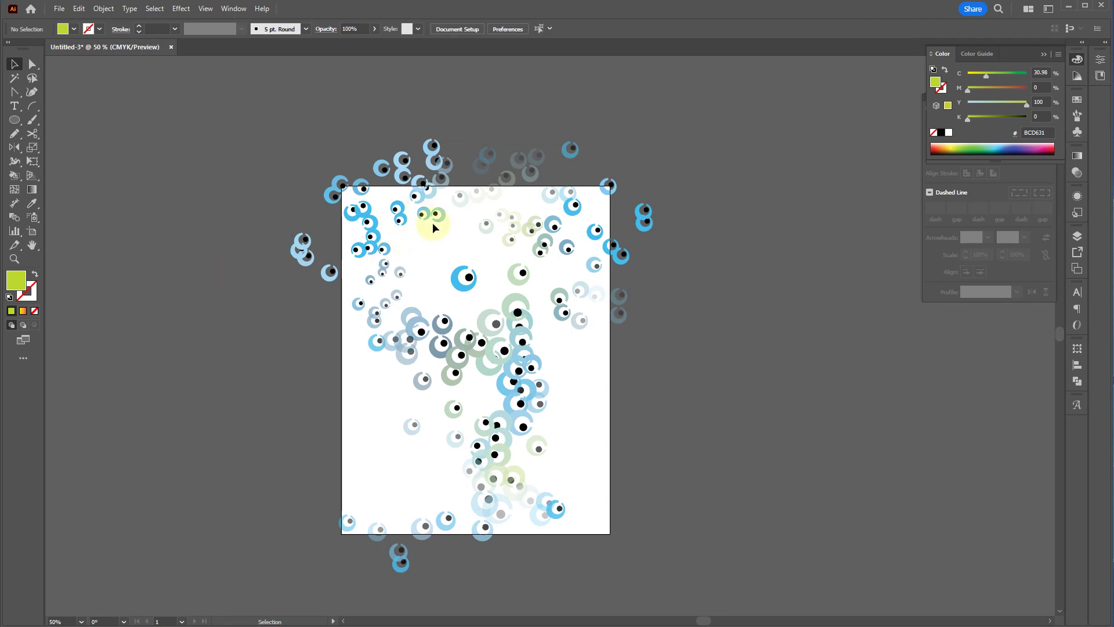
{"action": "left_click", "coordinate": [497, 375]}
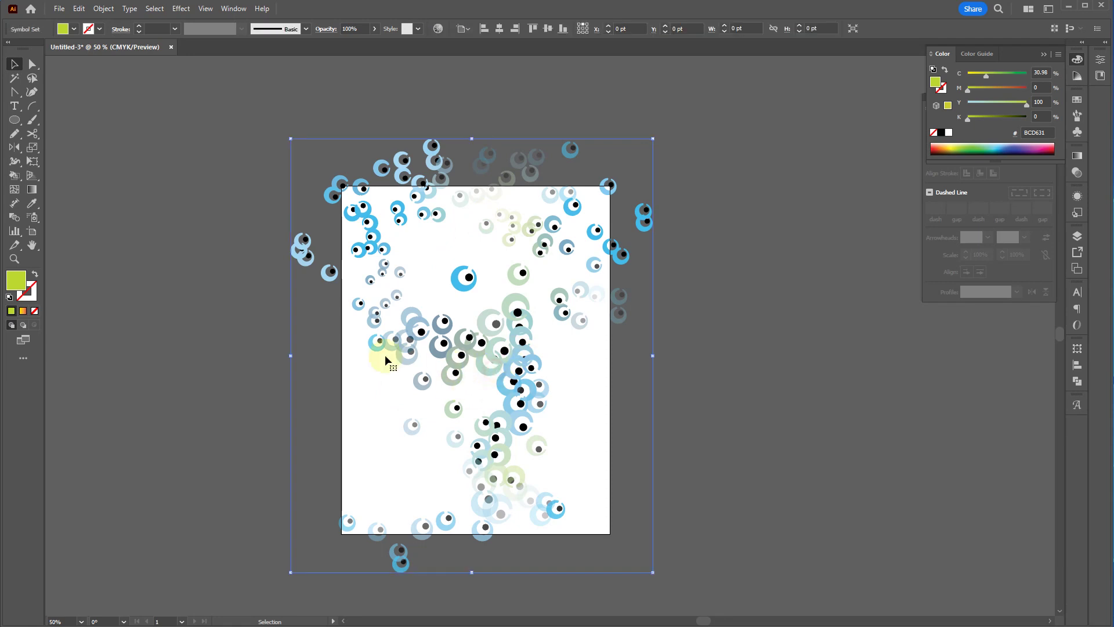
- Draw a second artboard of about 682 by 792 pt beside the first one with the Artboard tool
{"action": "left_click", "coordinate": [32, 233]}
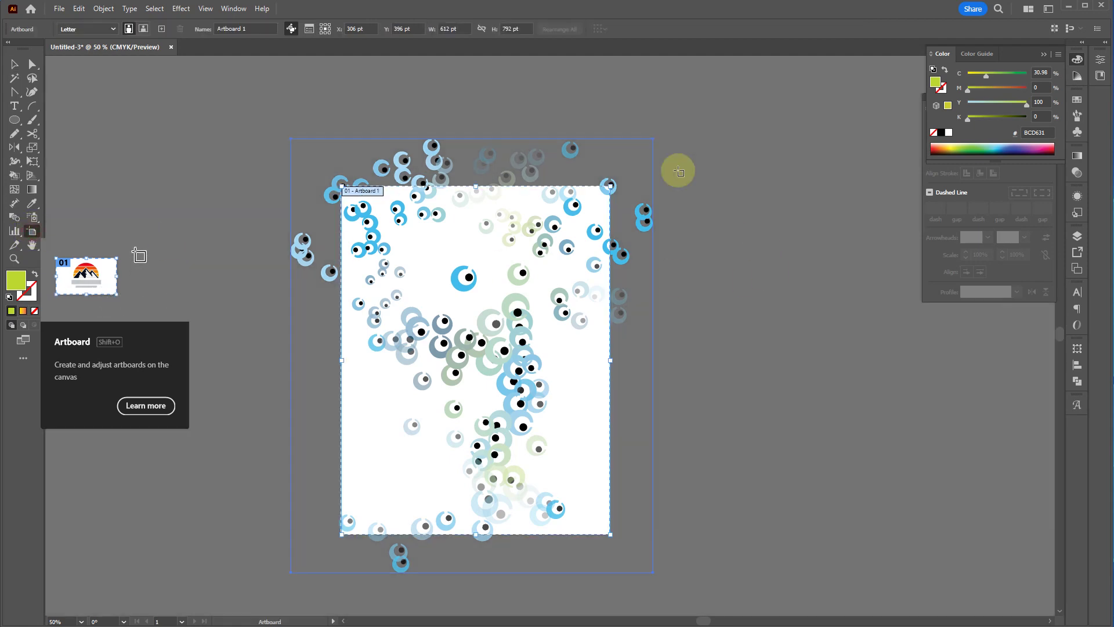
{"action": "left_click_drag", "start_coordinate": [678, 188], "coordinate": [976, 534]}
{"action": "key", "text": "v"}
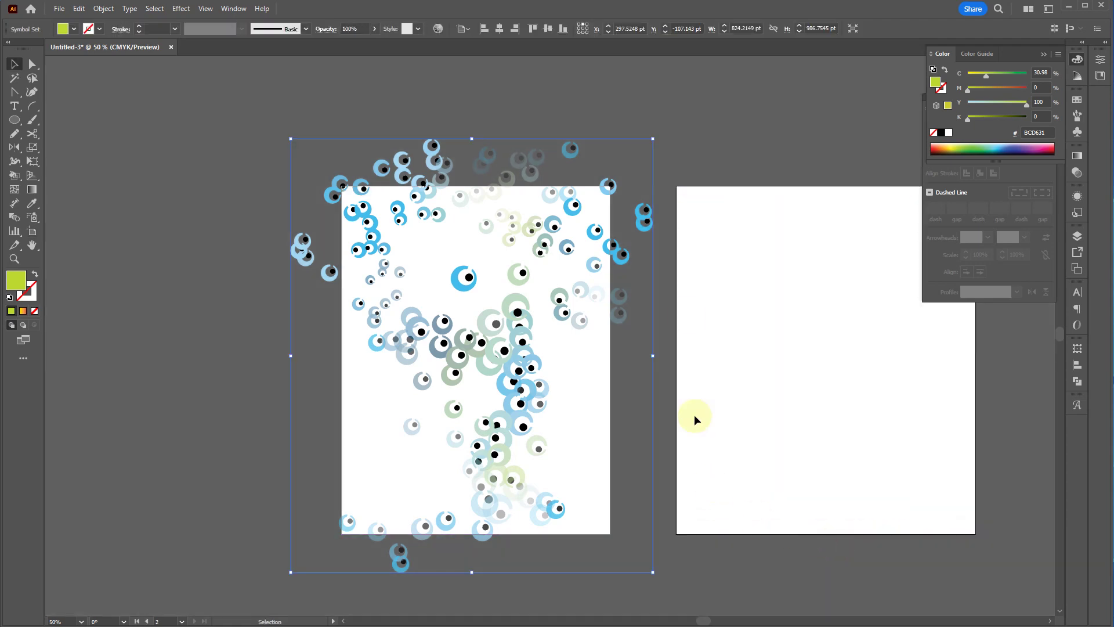
{"action": "scroll", "coordinate": [233, 64], "scroll_direction": "down", "scroll_amount": 1, "text": "alt"}
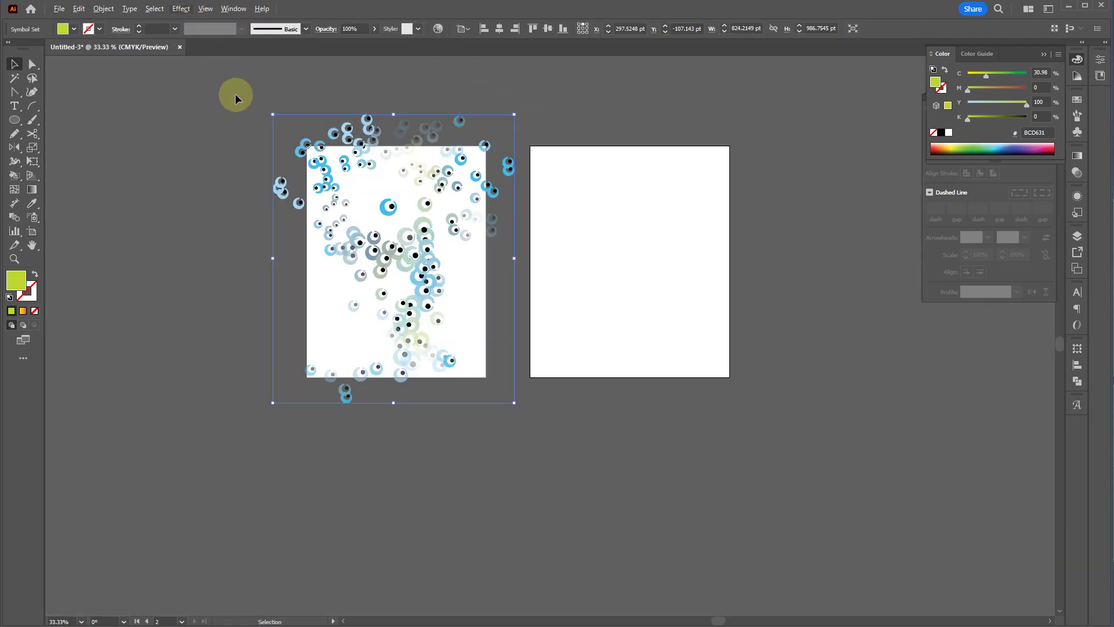
{"action": "left_click", "coordinate": [581, 126]}
{"action": "key", "text": "ctrl+a"}
{"action": "left_click", "coordinate": [344, 69]}
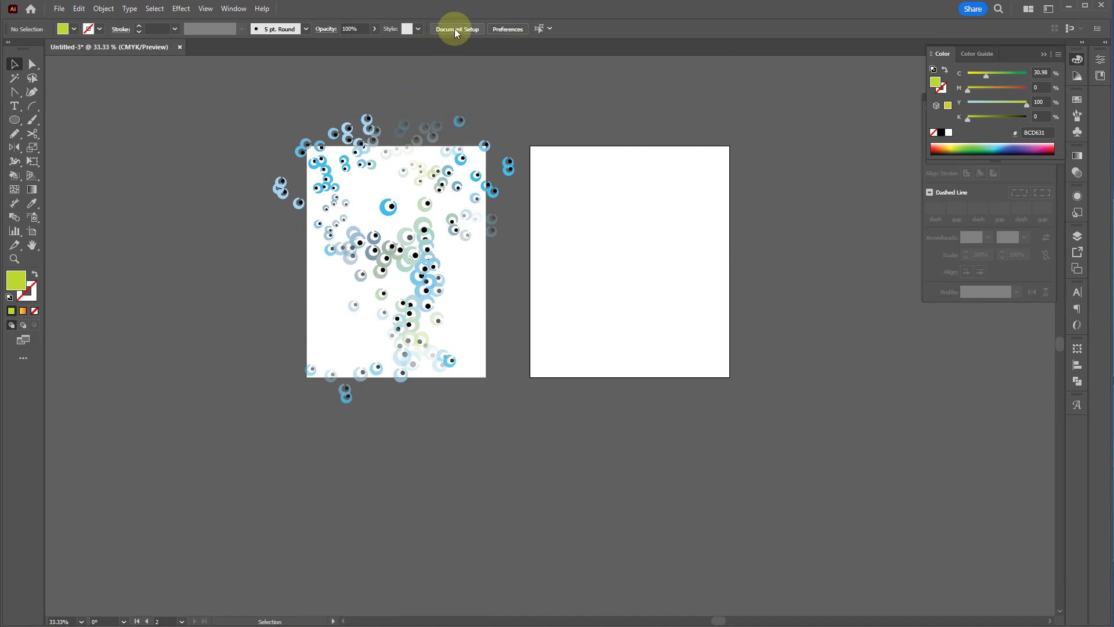
- Enter artboard editing through Document Setup and add two more artboards of the same size beside the second one
{"action": "left_click", "coordinate": [455, 29]}
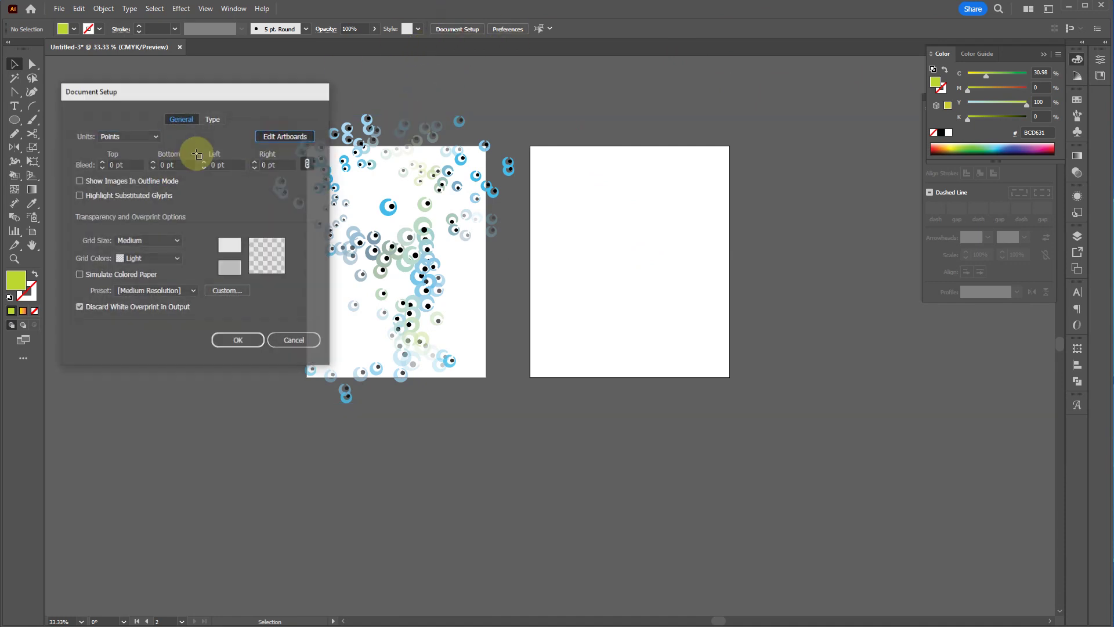
{"action": "left_click", "coordinate": [286, 136]}
{"action": "left_click", "coordinate": [161, 28]}
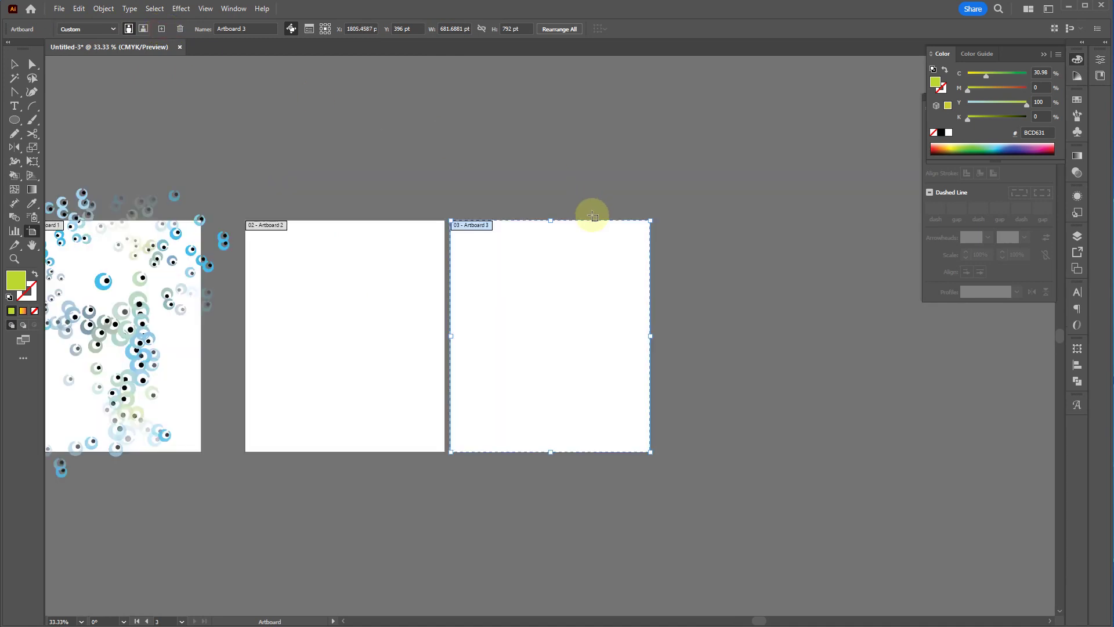
{"action": "key", "text": "Escape"}
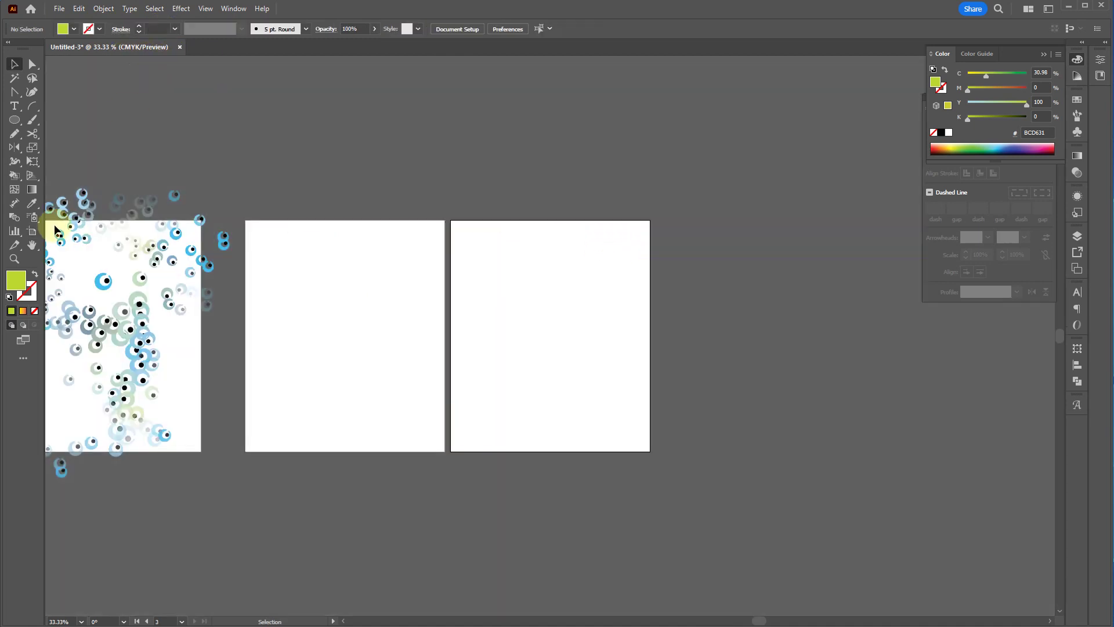
{"action": "left_click", "coordinate": [31, 235]}
{"action": "left_click", "coordinate": [162, 30]}
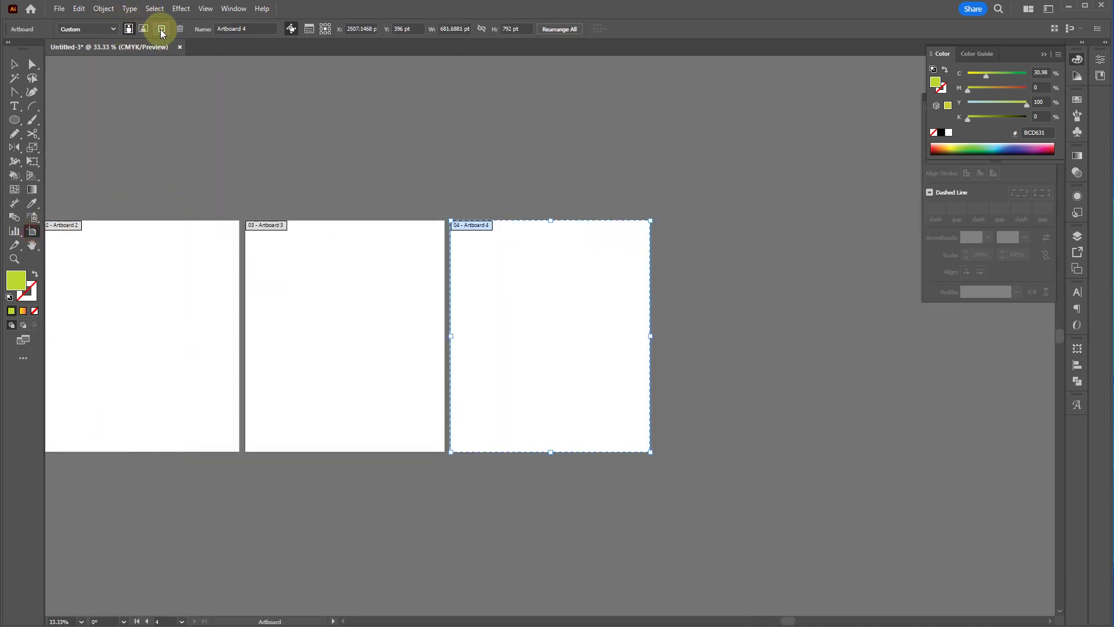
{"action": "key", "text": "Escape"}
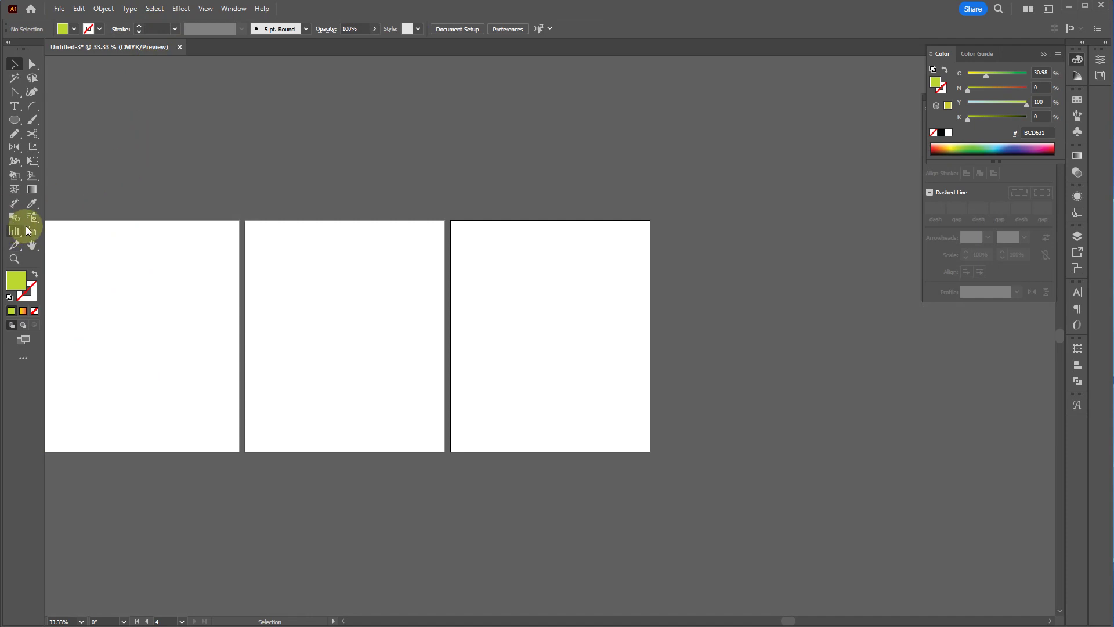
- Undo the added artboards so that only the original artboard with the symbol set is left
{"action": "scroll", "coordinate": [550, 213], "scroll_direction": "left", "scroll_amount": 5}
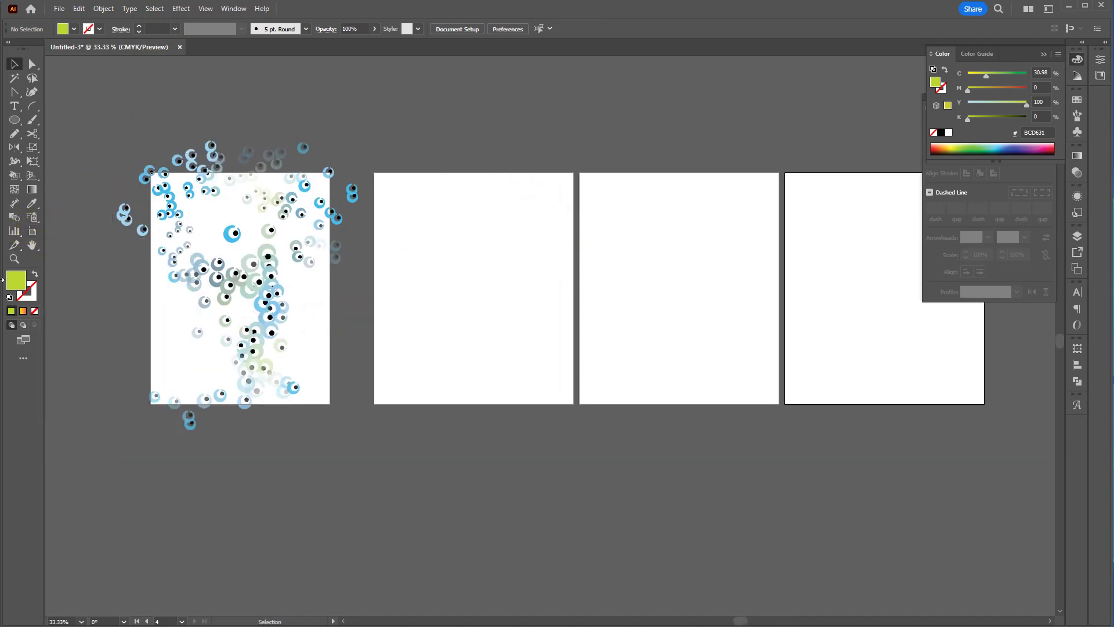
{"action": "scroll", "coordinate": [153, 235], "scroll_direction": "down", "scroll_amount": 3}
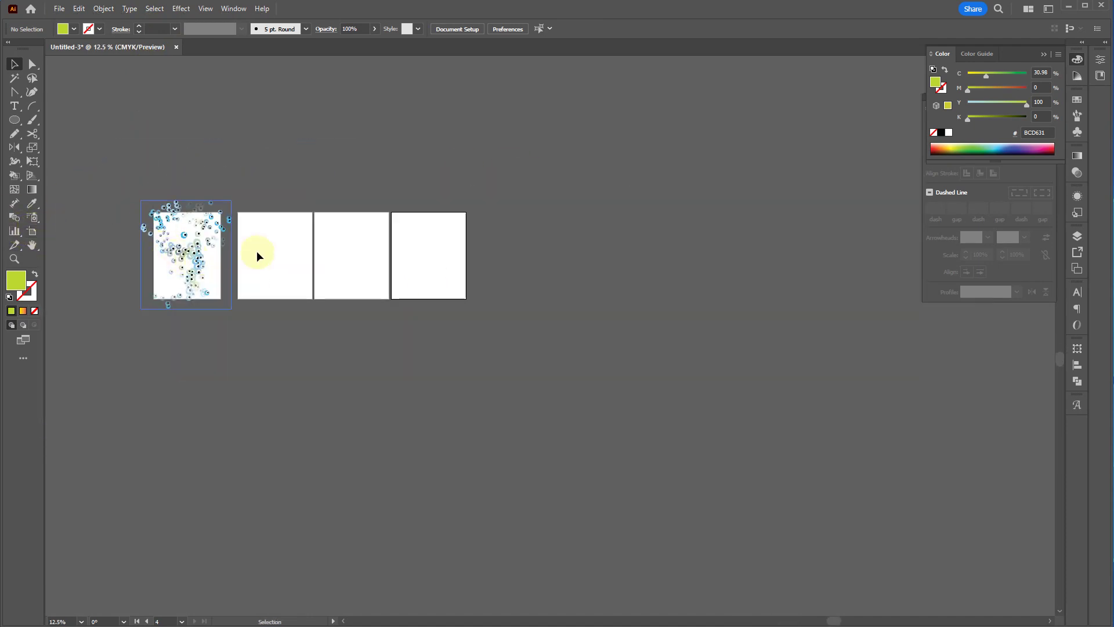
{"action": "scroll", "coordinate": [186, 219], "scroll_direction": "up", "scroll_amount": 3}
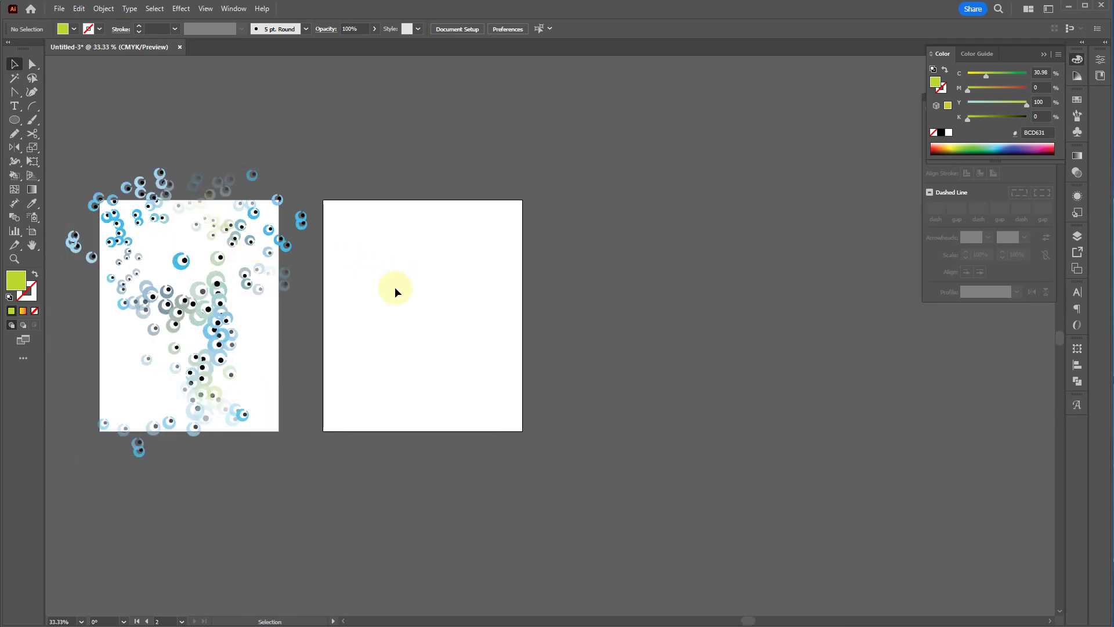
{"action": "key", "text": "ctrl+z"}
{"action": "key", "text": "ctrl+z"}
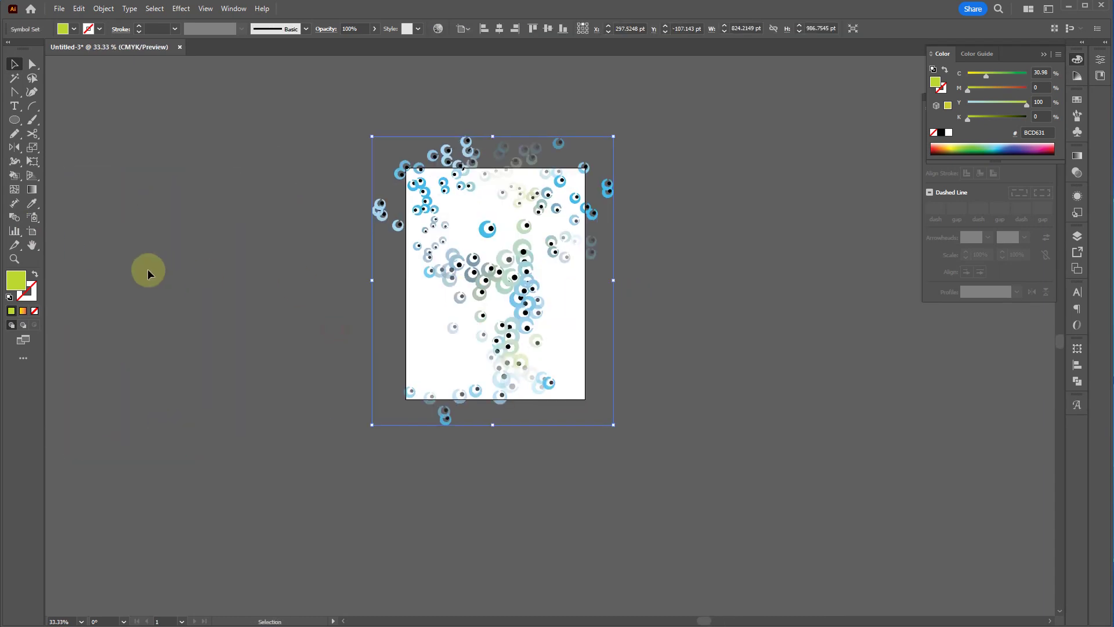
- Deselect the symbol set, pan across the canvas, and zoom out to its full extent and in to the symbols at 1600%
{"action": "left_click", "coordinate": [144, 259]}
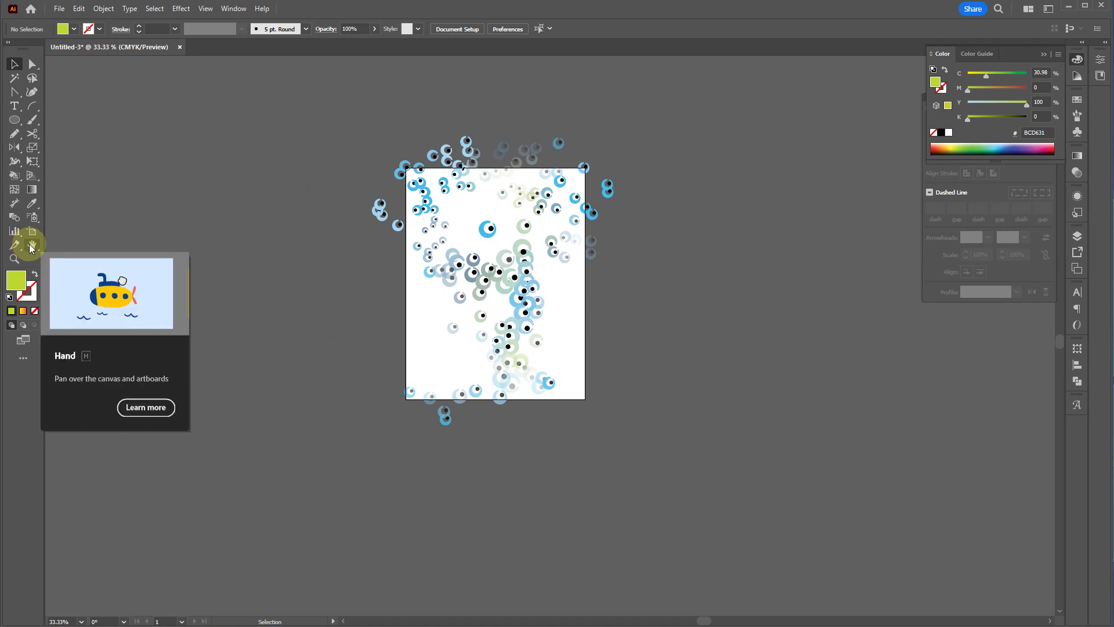
{"action": "key", "text": "space"}
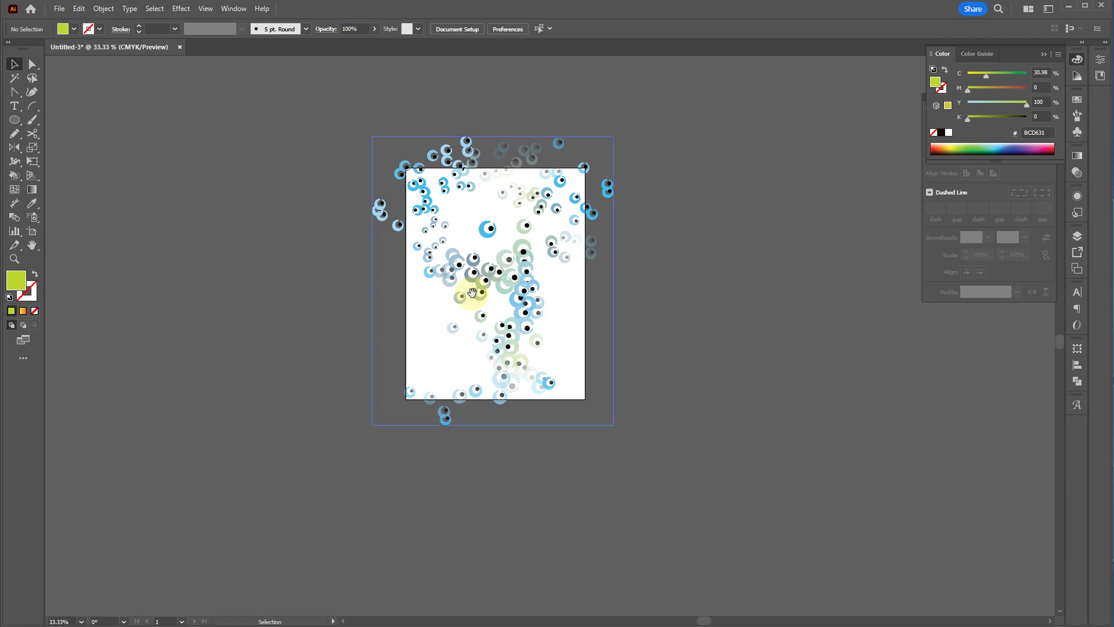
{"action": "left_click_drag", "start_coordinate": [563, 254], "coordinate": [682, 283]}
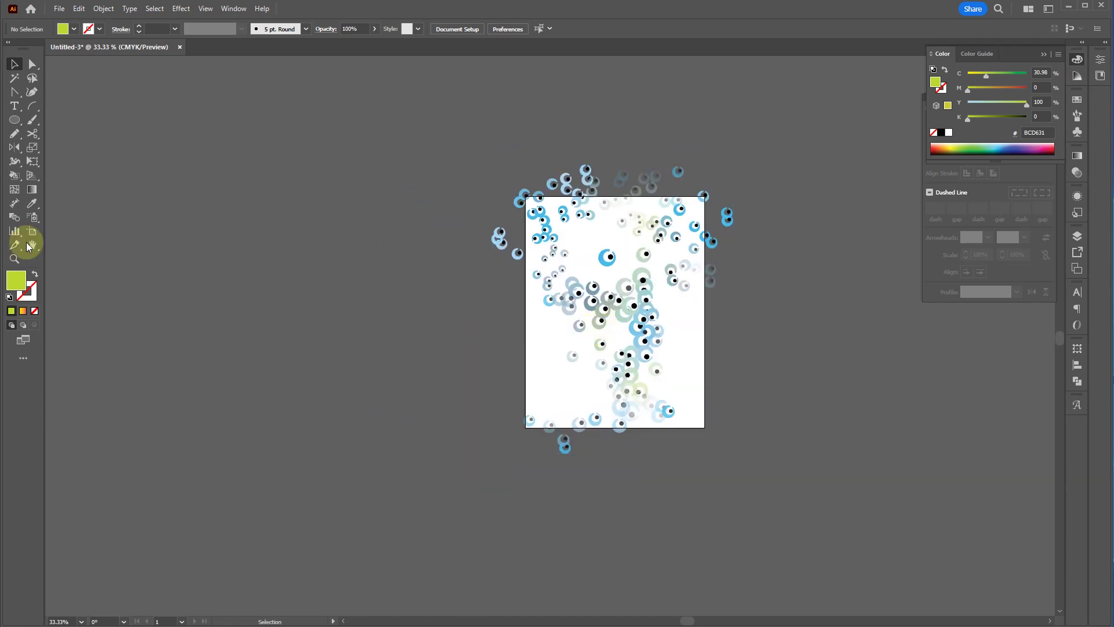
{"action": "scroll", "coordinate": [543, 337], "scroll_direction": "down", "scroll_amount": 10}
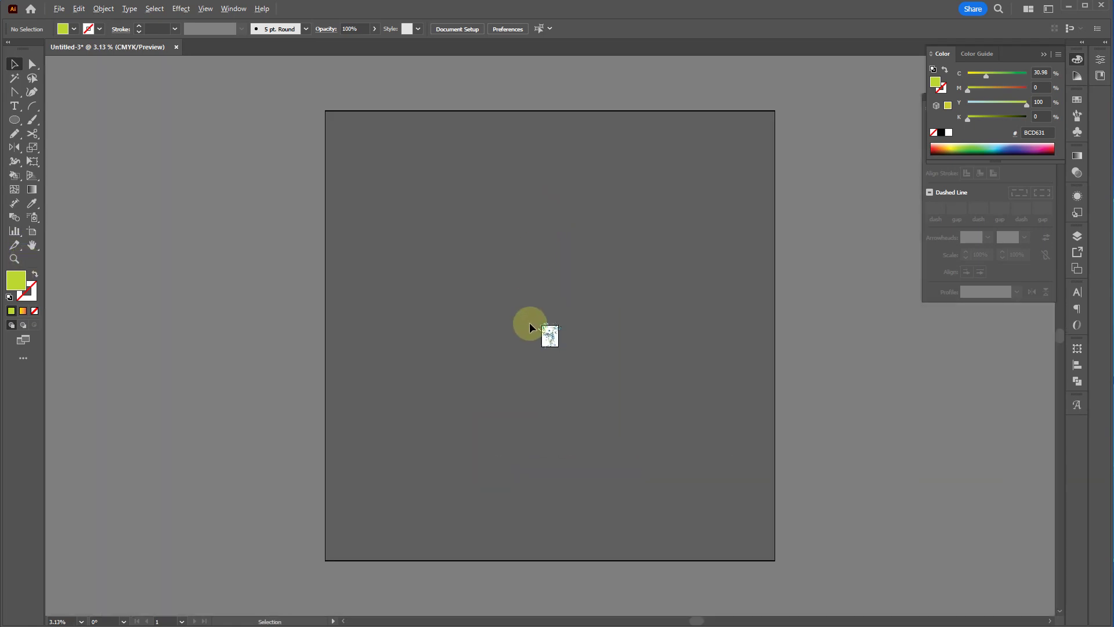
{"action": "scroll", "coordinate": [552, 325], "scroll_direction": "up", "scroll_amount": 15}
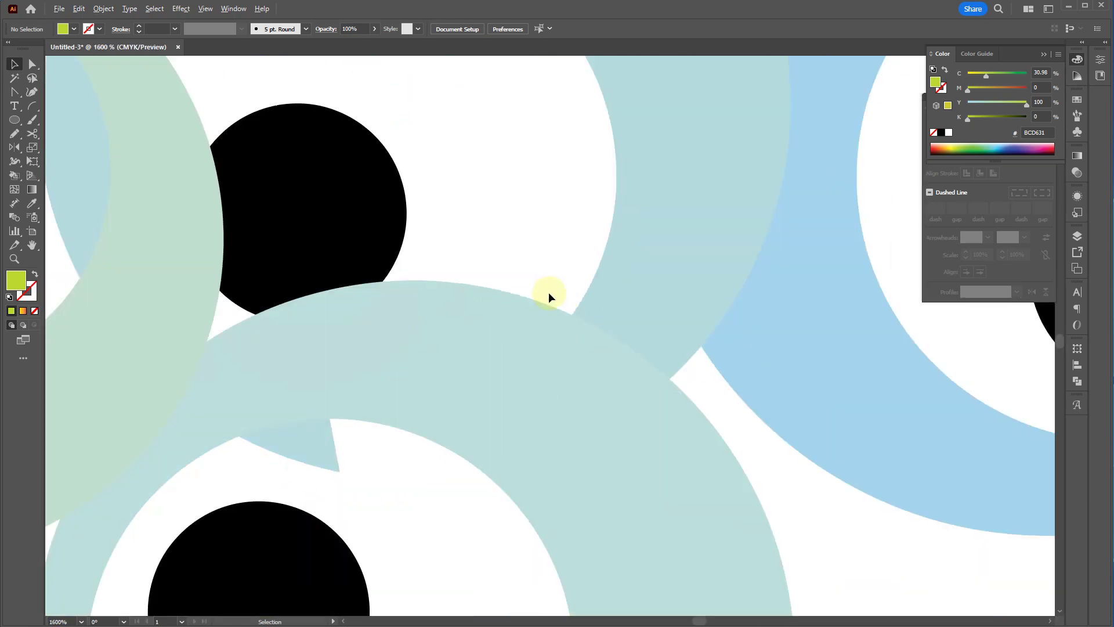
{"action": "scroll", "coordinate": [549, 292], "scroll_direction": "down", "scroll_amount": 5}
{"action": "scroll", "coordinate": [542, 294], "scroll_direction": "down", "scroll_amount": 8}
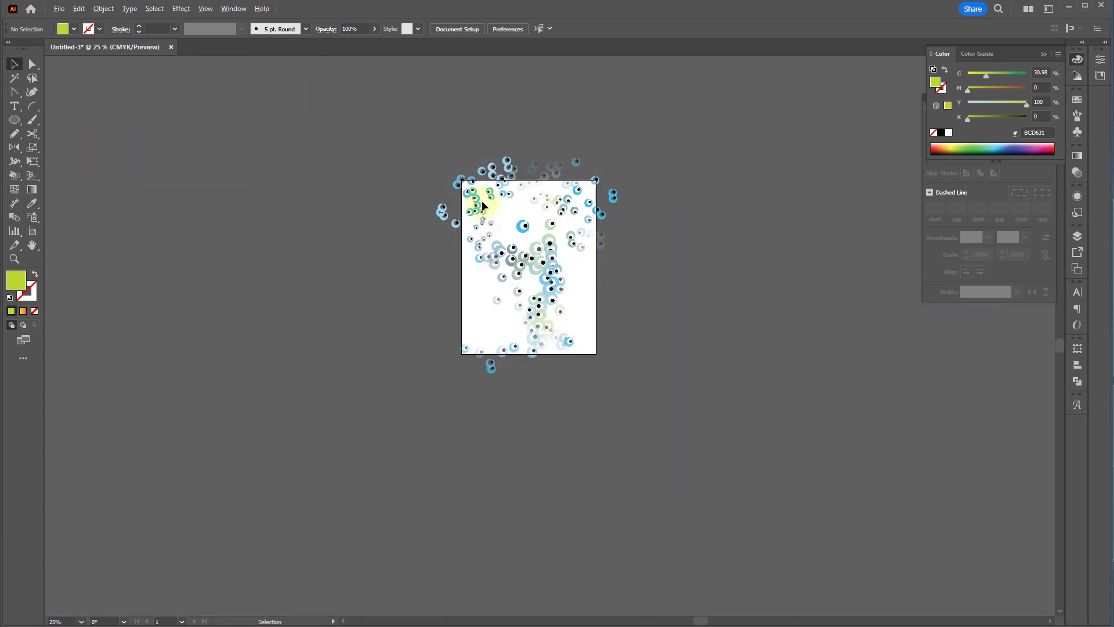
- Zoom in and out around the artboard to inspect the scattered symbols close up and as a whole
{"action": "scroll", "coordinate": [426, 142], "scroll_direction": "up", "scroll_amount": 10}
{"action": "scroll", "coordinate": [279, 93], "scroll_direction": "down", "scroll_amount": 8}
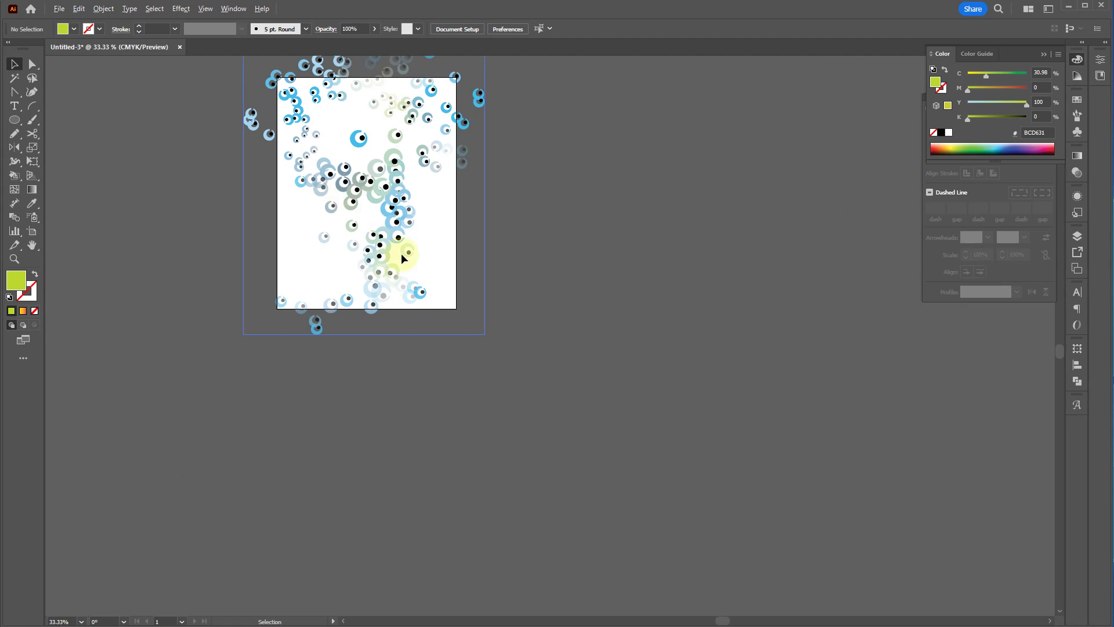
{"action": "scroll", "coordinate": [420, 300], "scroll_direction": "up", "scroll_amount": 10}
{"action": "scroll", "coordinate": [556, 167], "scroll_direction": "down", "scroll_amount": 8}
{"action": "scroll", "coordinate": [555, 167], "scroll_direction": "up", "scroll_amount": 10}
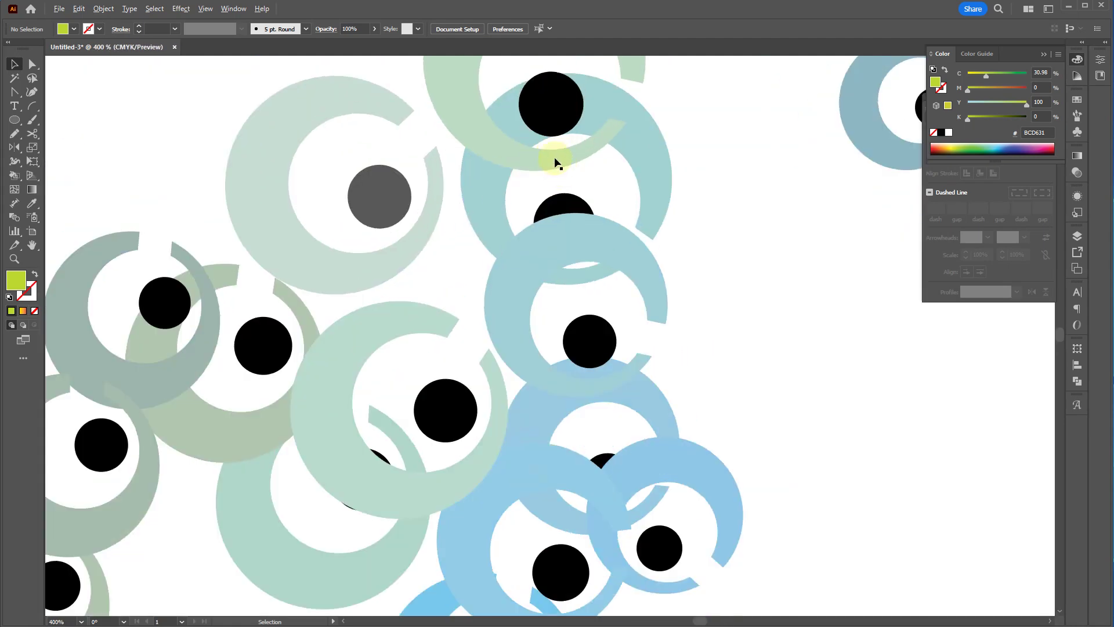
{"action": "scroll", "coordinate": [873, 96], "scroll_direction": "down", "scroll_amount": 10}
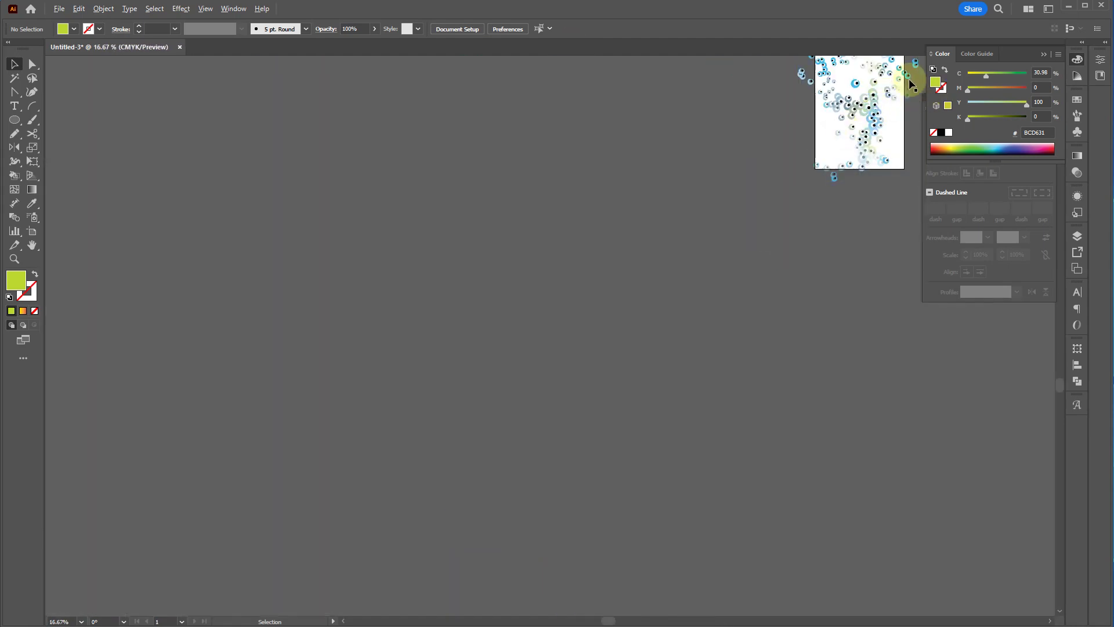
{"action": "scroll", "coordinate": [876, 70], "scroll_direction": "up", "scroll_amount": 10}
{"action": "left_click_drag", "start_coordinate": [719, 176], "coordinate": [786, 282]}
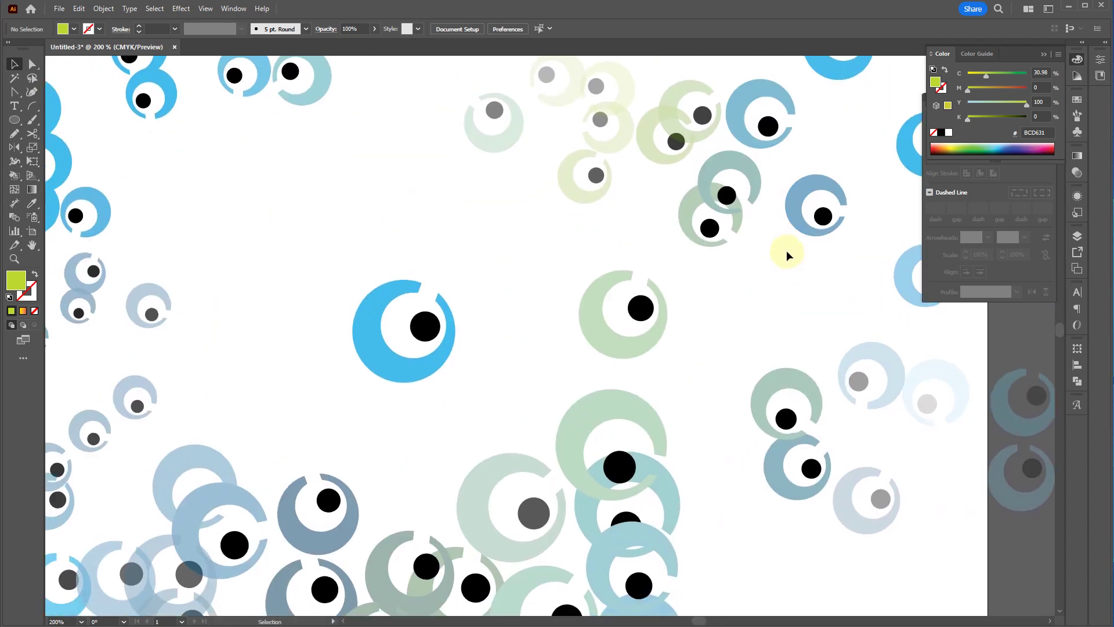
{"action": "scroll", "coordinate": [786, 251], "scroll_direction": "down", "scroll_amount": 2}
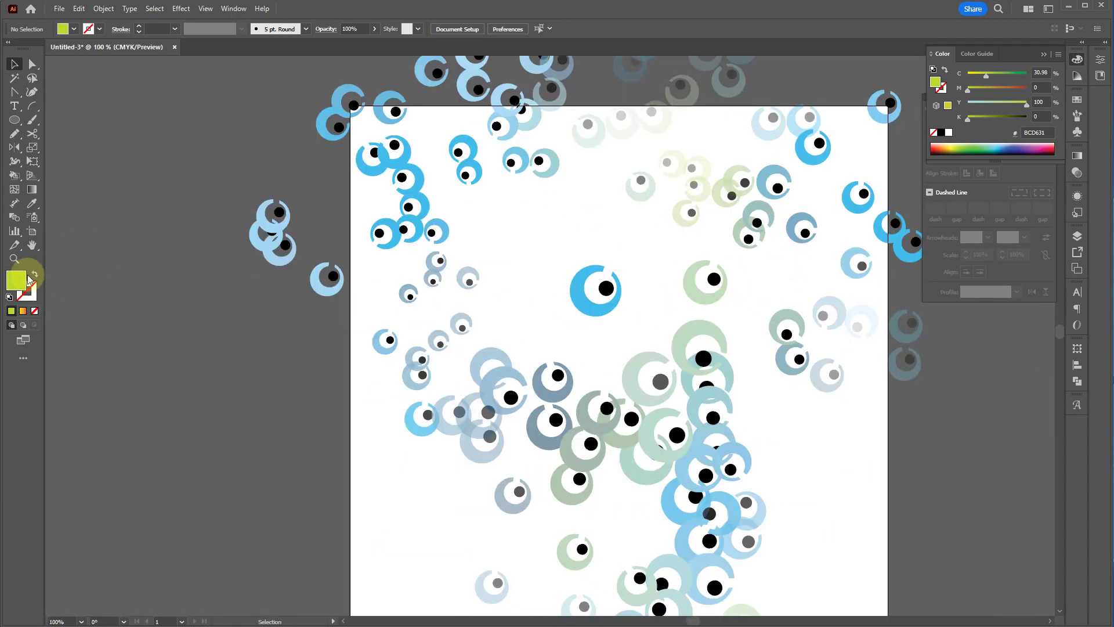
- Delete the whole symbol set to leave the artboard empty
{"action": "key", "text": "ctrl+z"}
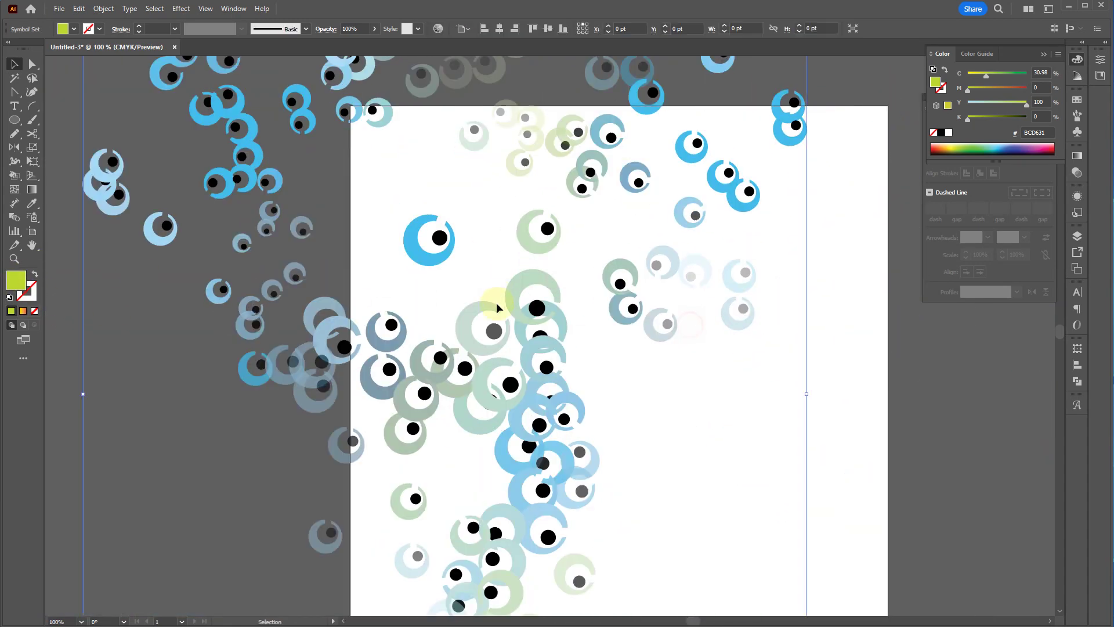
{"action": "key", "text": "ctrl+z"}
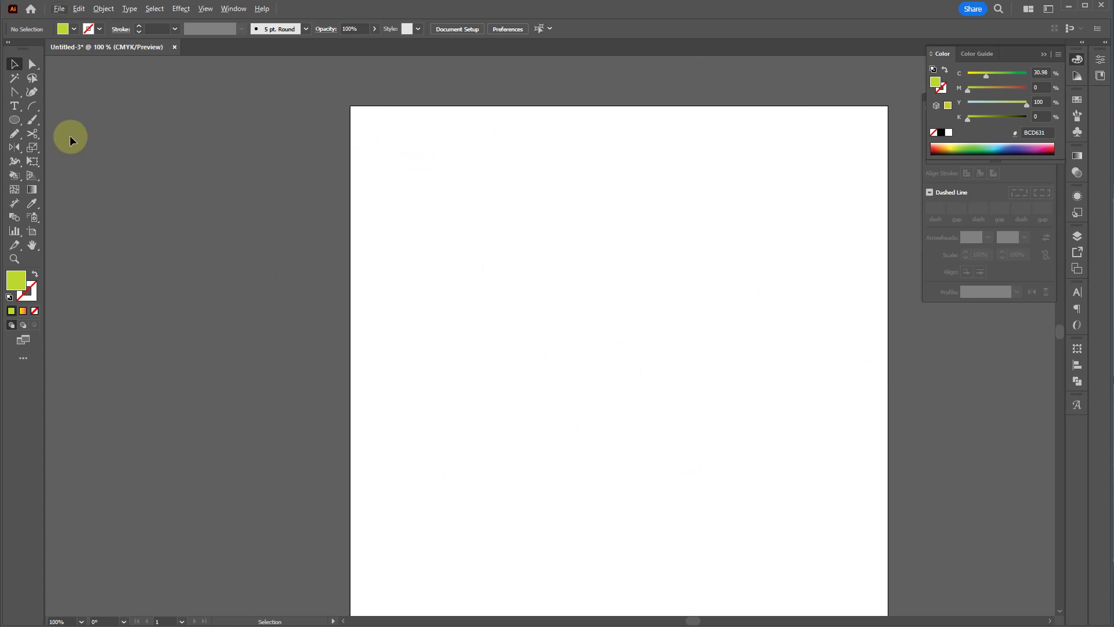
- Draw a lime-green rectangle about 173 by 211 pt in the upper part of the artboard
{"action": "left_click_drag", "start_coordinate": [16, 130], "coordinate": [64, 117]}
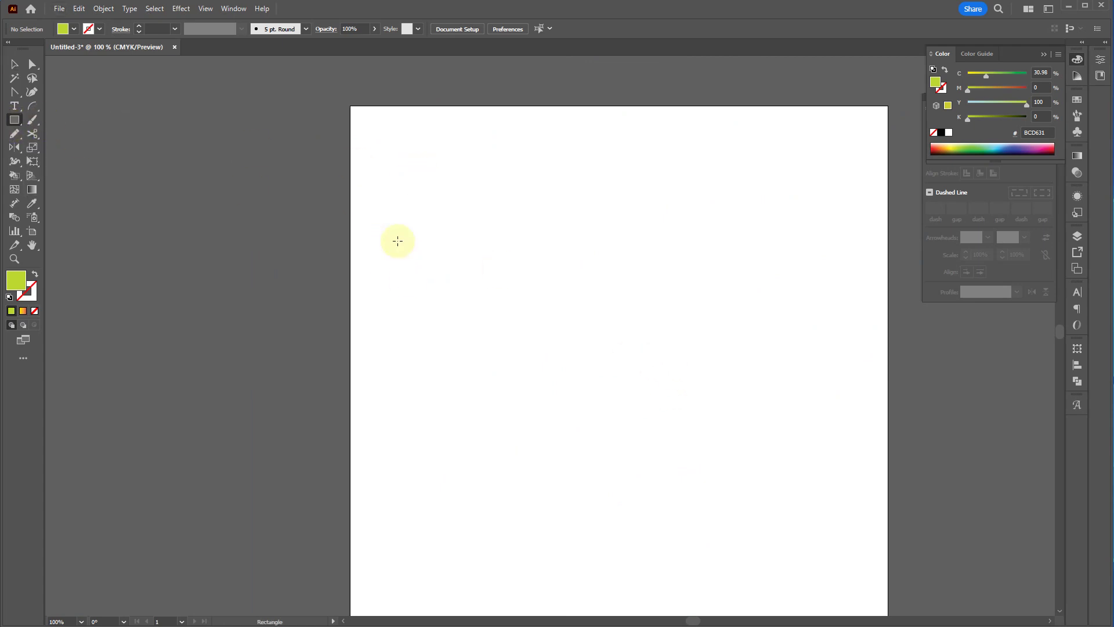
{"action": "key", "text": "ctrl+minus"}
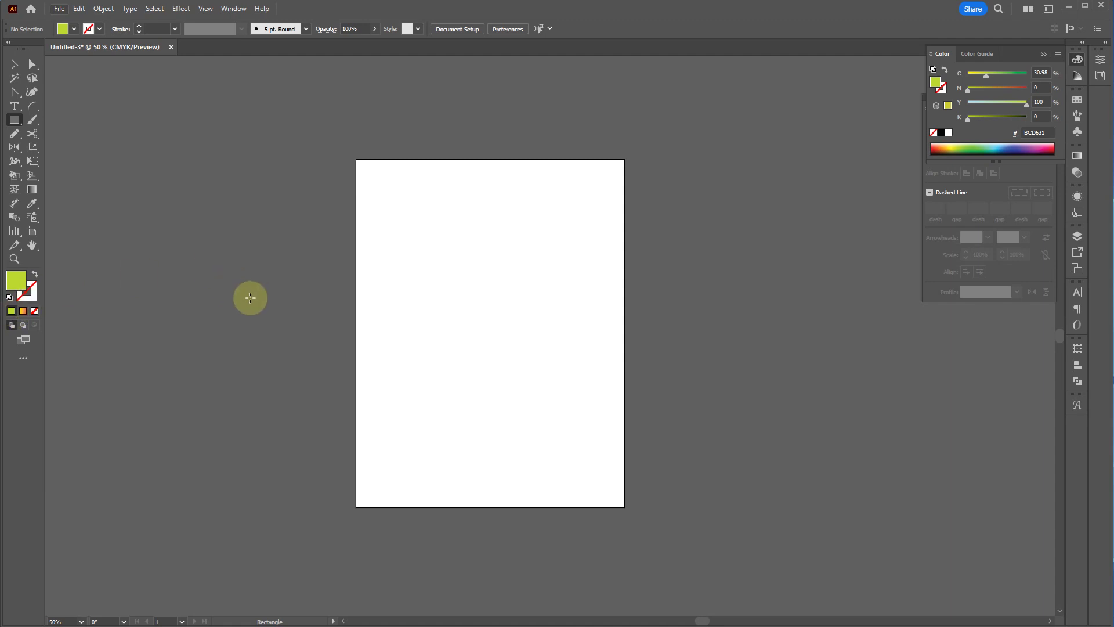
{"action": "left_click_drag", "start_coordinate": [406, 167], "coordinate": [482, 260]}
{"action": "scroll", "coordinate": [463, 154], "scroll_direction": "up", "scroll_amount": 3}
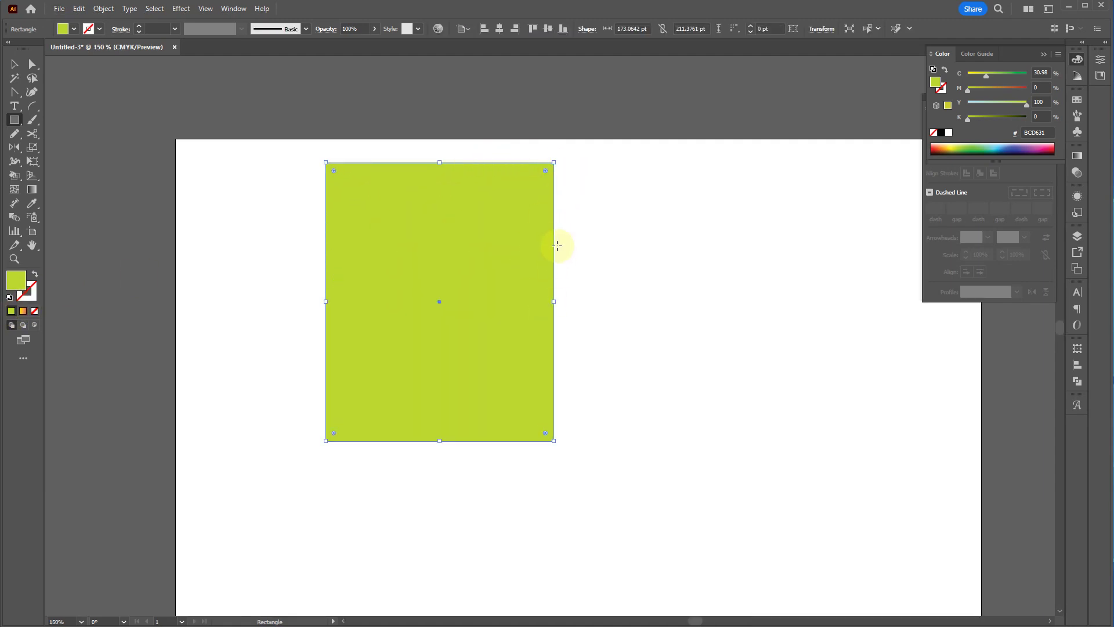
- Reset to the default white fill and black stroke and draw a rectangle about 121 by 173 pt beside the lime one
{"action": "left_click", "coordinate": [10, 296]}
{"action": "key", "text": "ctrl+z"}
{"action": "key", "text": "v"}
{"action": "left_click", "coordinate": [618, 346]}
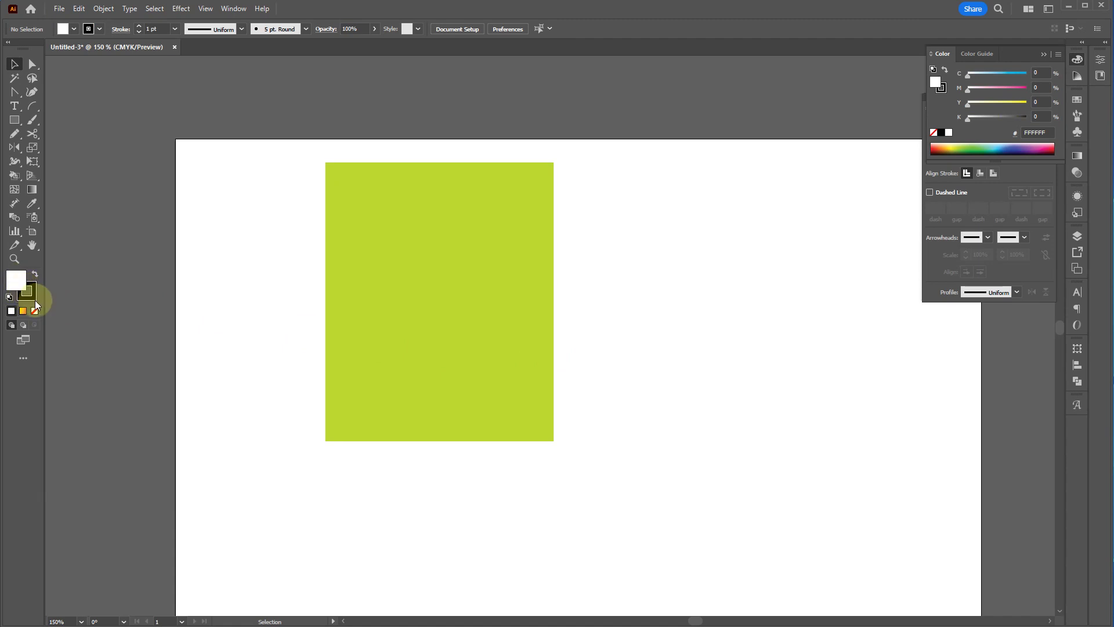
{"action": "left_click_drag", "start_coordinate": [476, 287], "coordinate": [379, 264]}
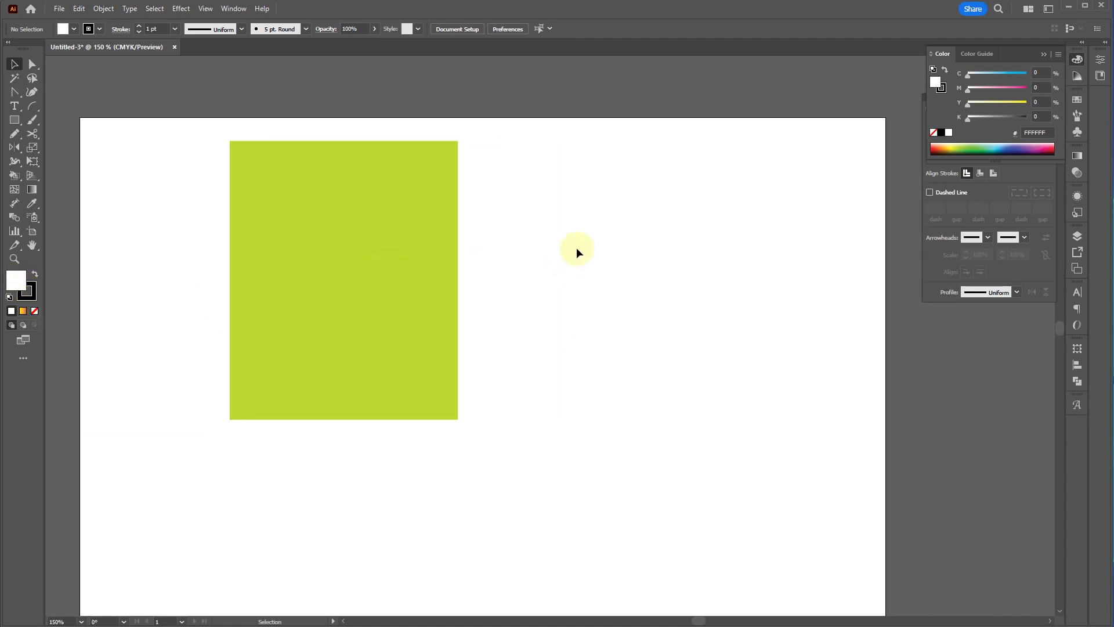
{"action": "key", "text": "m"}
{"action": "left_click_drag", "start_coordinate": [510, 155], "coordinate": [671, 384]}
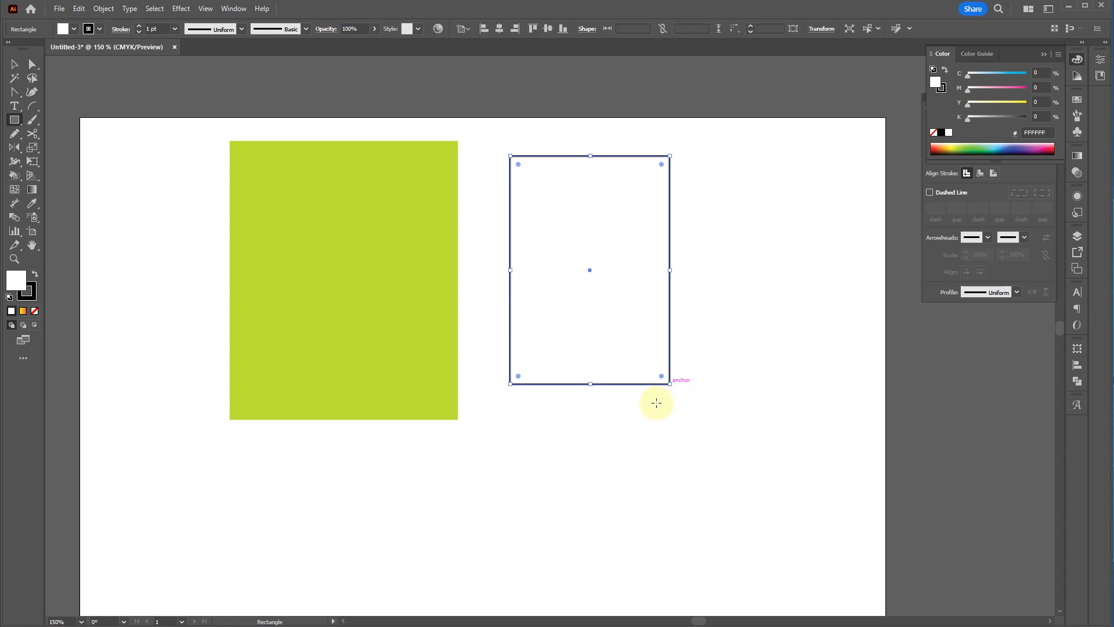
- Try the default white fill and black stroke on the lime rectangle and undo the change
{"action": "key", "text": "v"}
{"action": "left_click", "coordinate": [356, 320]}
{"action": "key", "text": "d"}
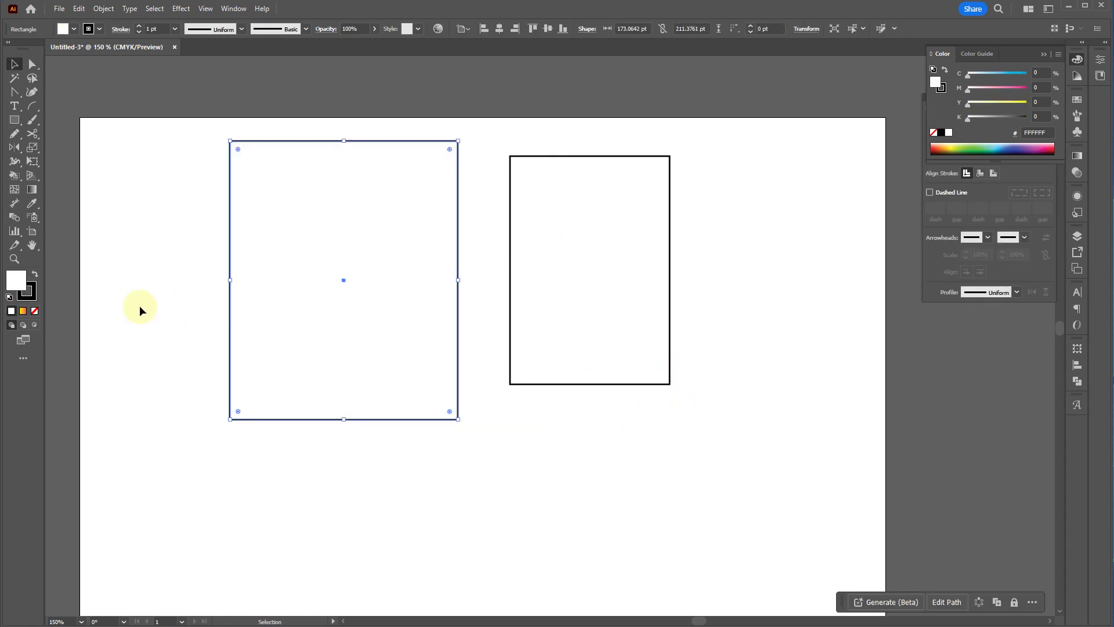
{"action": "key", "text": "ctrl+z"}
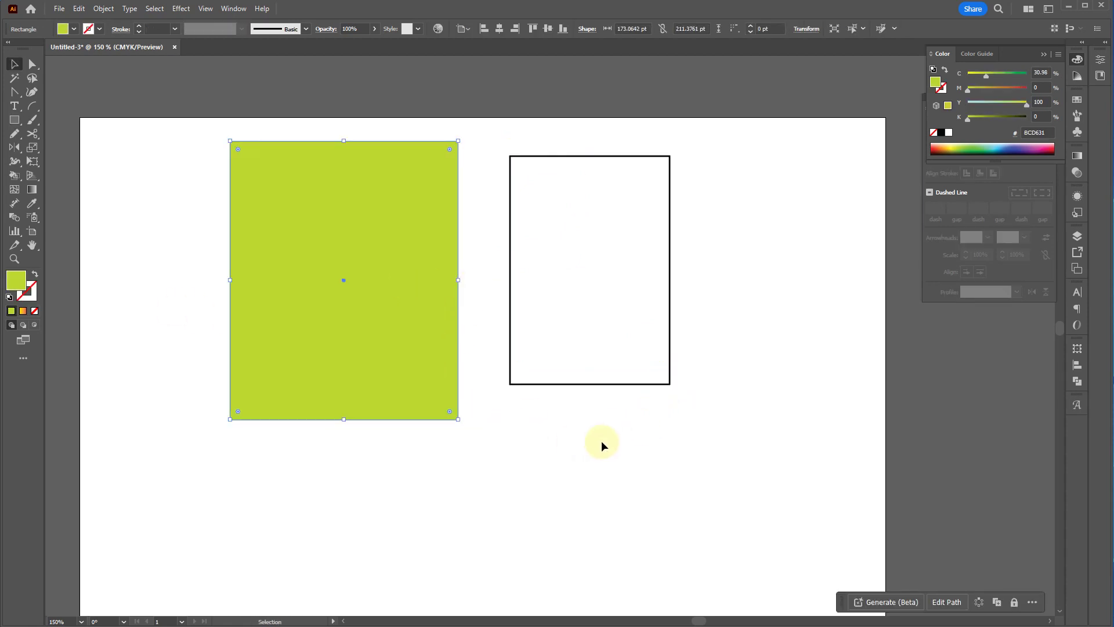
- Copy the lime rectangle's appearance onto the white rectangle with the Eyedropper tool
{"action": "left_click", "coordinate": [557, 375]}
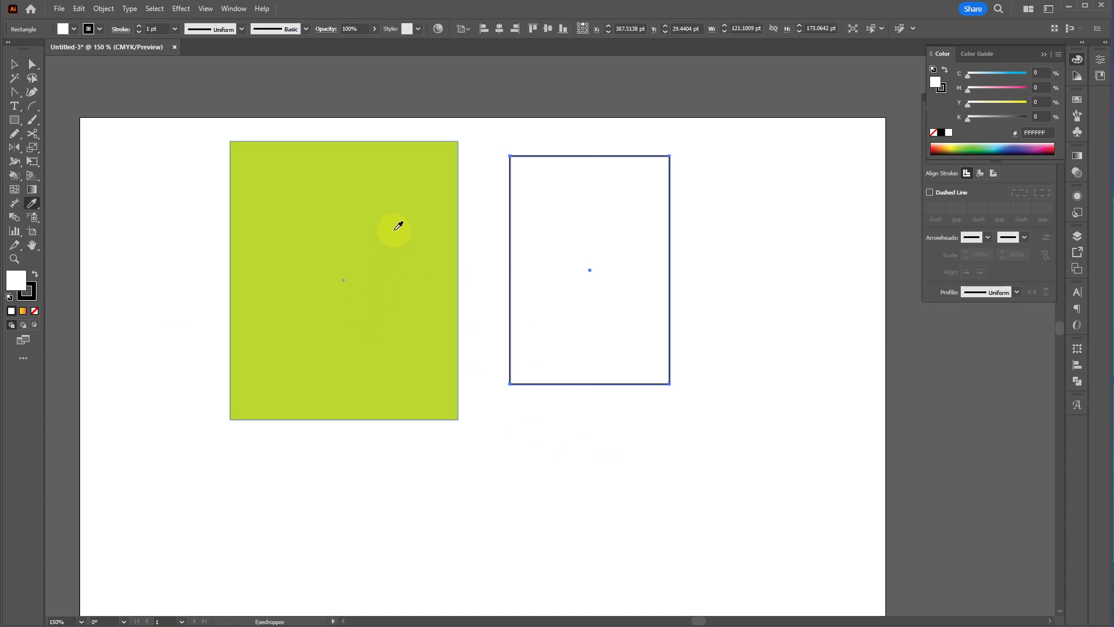
{"action": "left_click", "coordinate": [374, 231]}
{"action": "key", "text": "v"}
{"action": "left_click", "coordinate": [443, 455]}
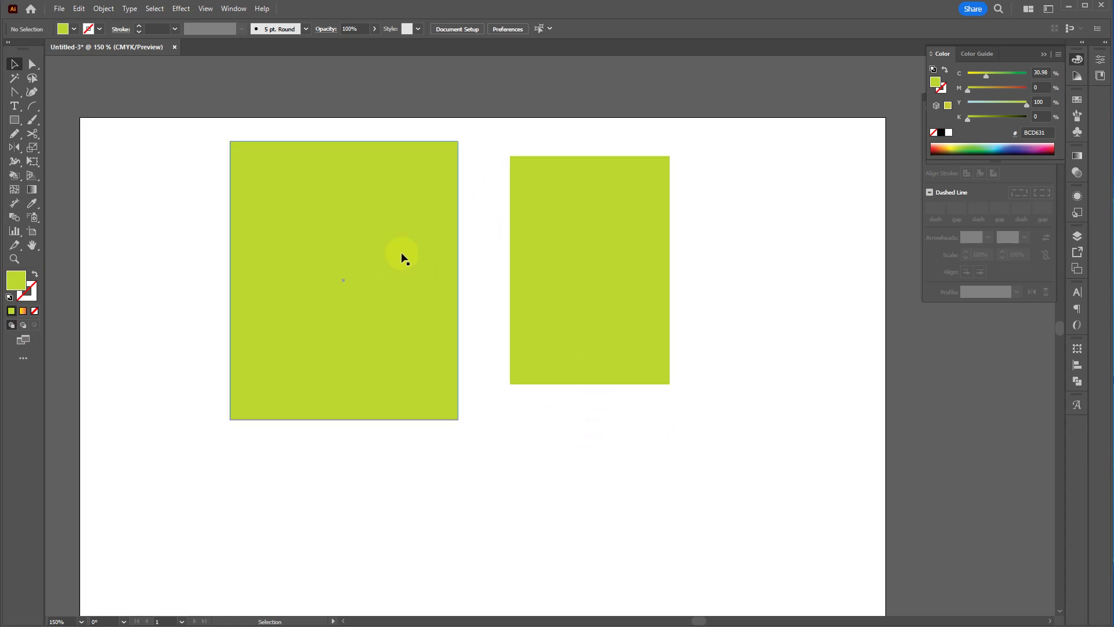
- Delete both rectangles and draw a square about 112 pt wide in the upper part of the artboard
{"action": "left_click_drag", "start_coordinate": [624, 433], "coordinate": [348, 380]}
{"action": "key", "text": "Delete"}
{"action": "key", "text": "m"}
{"action": "left_click_drag", "start_coordinate": [303, 224], "coordinate": [451, 372]}
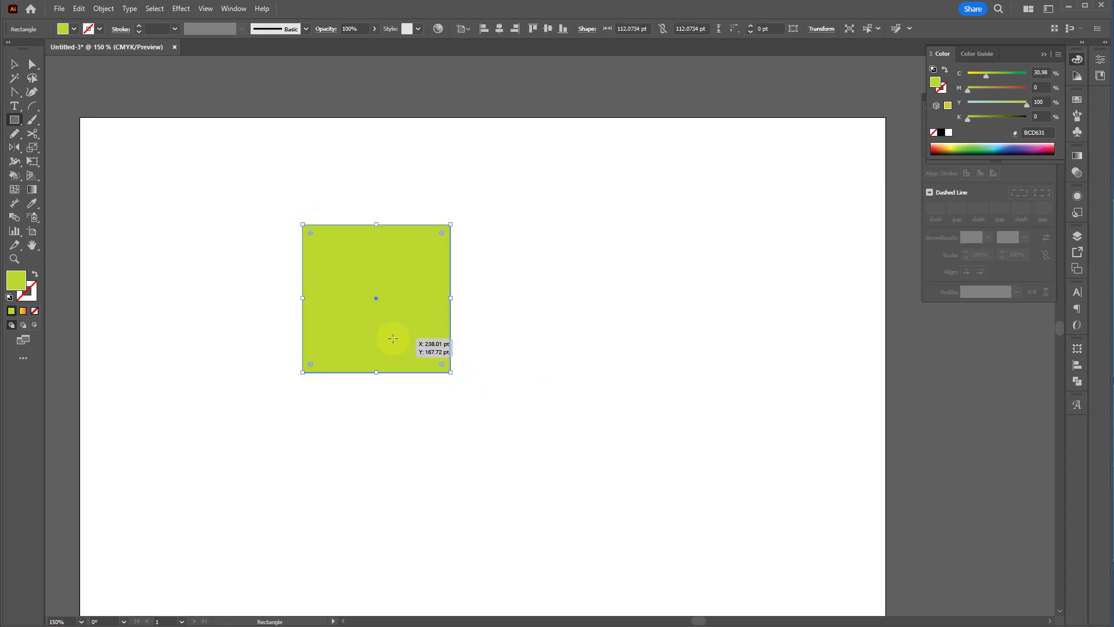
- Give the square the default fill and stroke, and set its fill to 70% cyan
{"action": "key", "text": "d"}
{"action": "left_click_drag", "start_coordinate": [983, 73], "coordinate": [1008, 73]}
{"action": "key", "text": "v"}
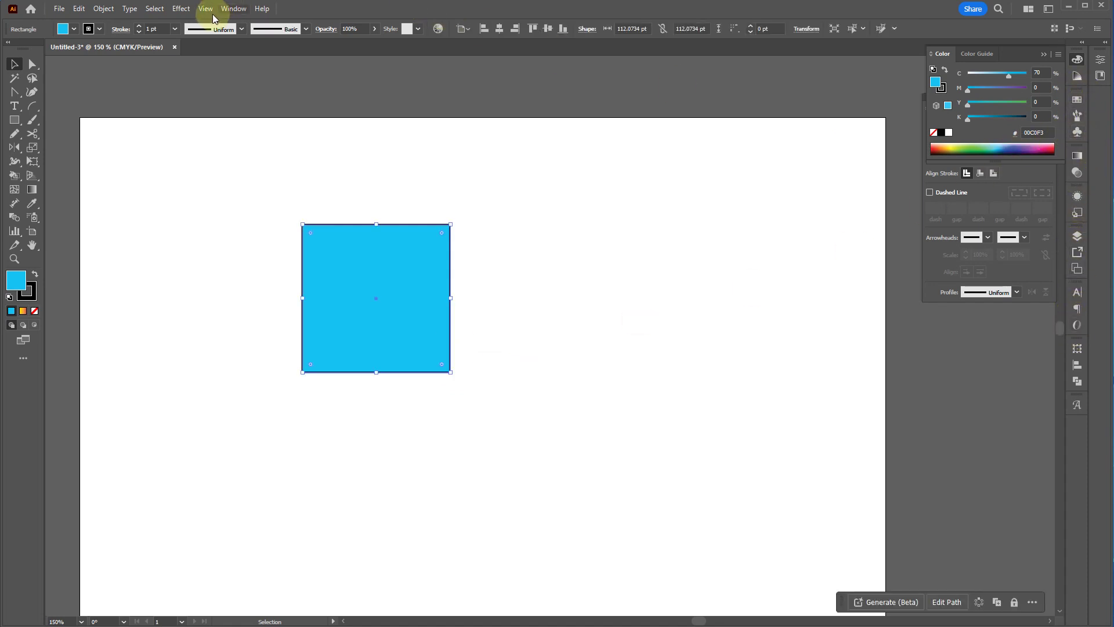
- Set the square's stroke weight to 8 pt
{"action": "left_click", "coordinate": [1077, 59]}
{"action": "left_click", "coordinate": [965, 123]}
{"action": "left_click", "coordinate": [965, 124]}
{"action": "left_click", "coordinate": [965, 123]}
{"action": "left_click", "coordinate": [965, 123]}
{"action": "left_click", "coordinate": [965, 123]}
{"action": "left_click", "coordinate": [966, 124]}
{"action": "left_click", "coordinate": [965, 123]}
- Duplicate the square diagonally down and to the right so the copy overlaps the original
{"action": "left_click", "coordinate": [406, 388]}
{"action": "scroll", "coordinate": [406, 348], "scroll_direction": "down", "scroll_amount": 4}
{"action": "mouse_move", "coordinate": [368, 124]}
{"action": "left_mouse_down"}
{"action": "mouse_move", "coordinate": [471, 242]}
{"action": "mouse_move", "coordinate": [418, 177]}
{"action": "left_mouse_up"}
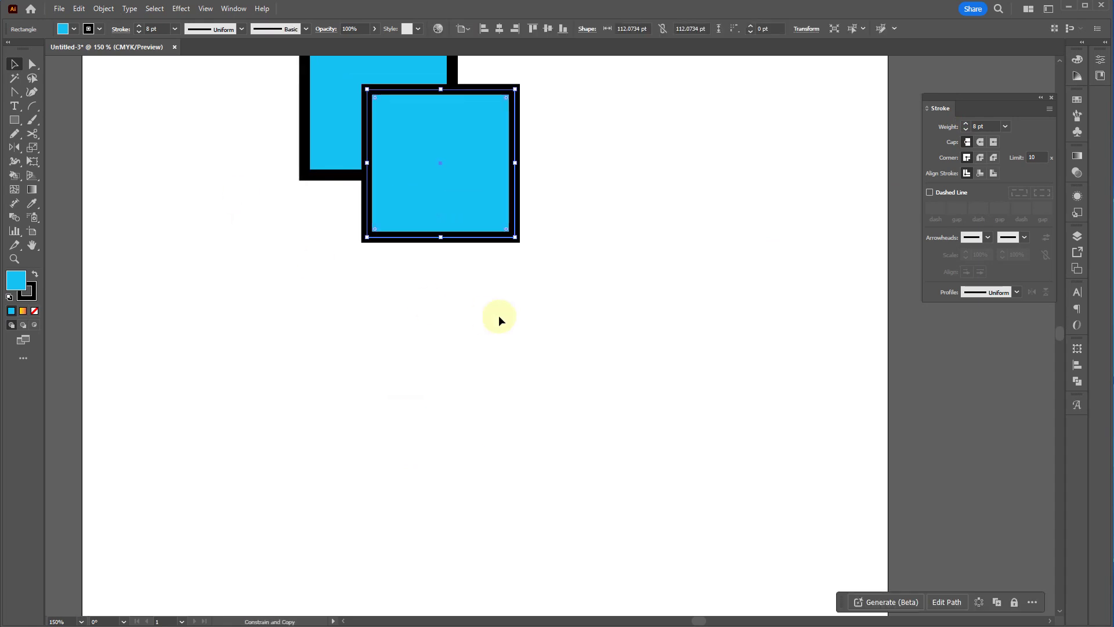
- Draw a circle about 121 pt wide below the squares and duplicate it diagonally downward so the two overlap
{"action": "left_click", "coordinate": [350, 318]}
{"action": "key", "text": "l"}
{"action": "left_click_drag", "start_coordinate": [318, 337], "coordinate": [398, 416]}
{"action": "key", "text": "v"}
{"action": "left_click_drag", "start_coordinate": [349, 374], "coordinate": [426, 470]}
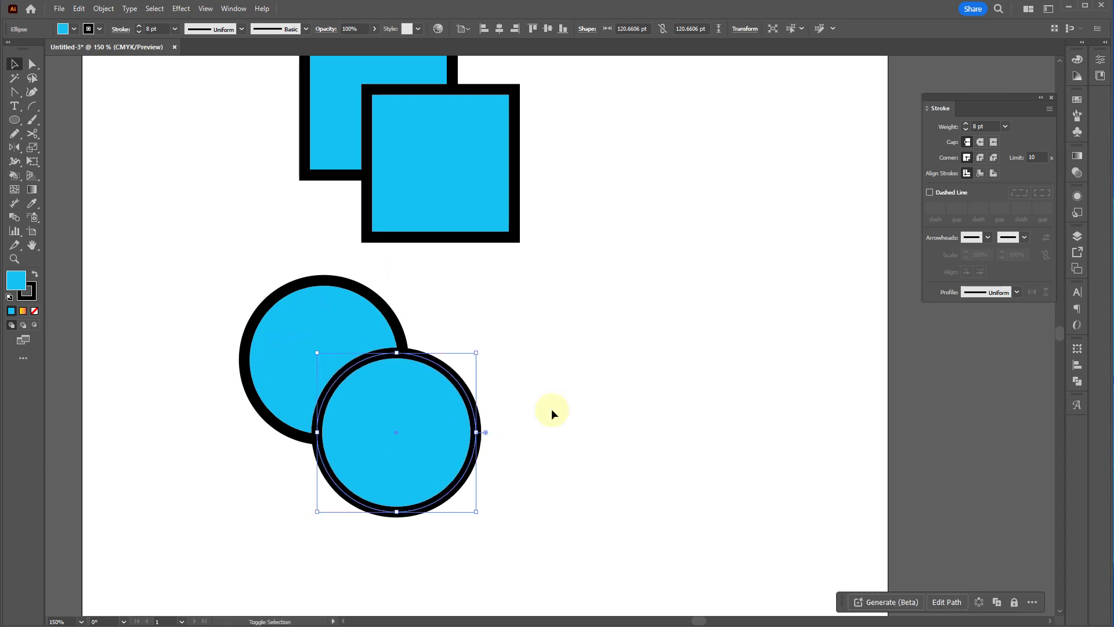
{"action": "left_click", "coordinate": [545, 326]}
- Examine the overlapping squares and circles in outline view and return to preview
{"action": "left_click_drag", "start_coordinate": [545, 325], "coordinate": [689, 391]}
{"action": "scroll", "coordinate": [684, 372], "scroll_direction": "down", "scroll_amount": 1}
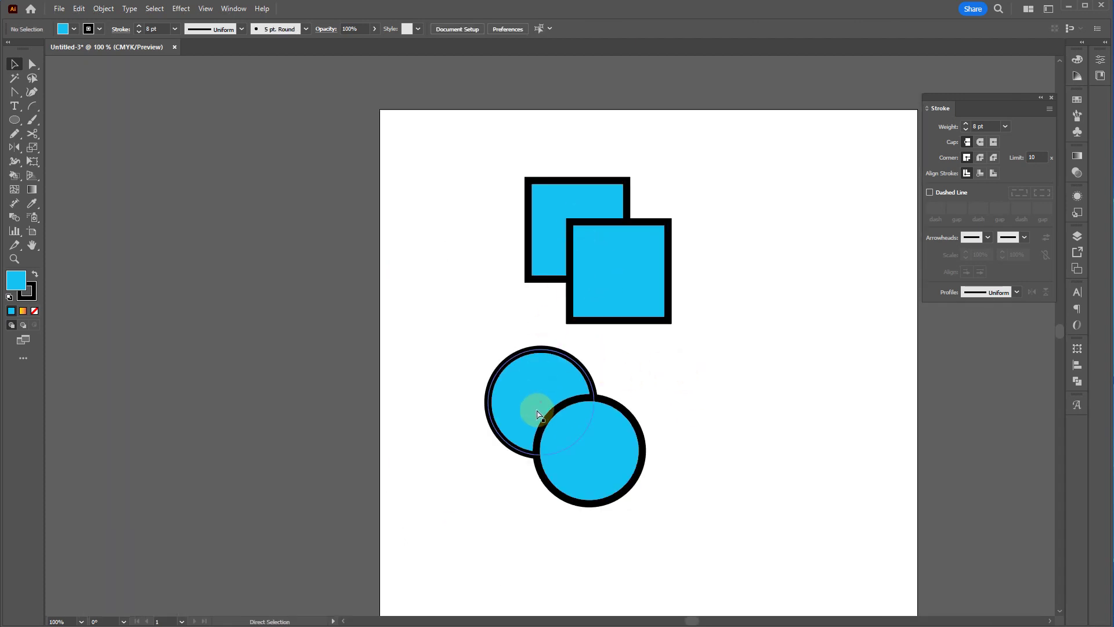
{"action": "key", "text": "ctrl+y"}
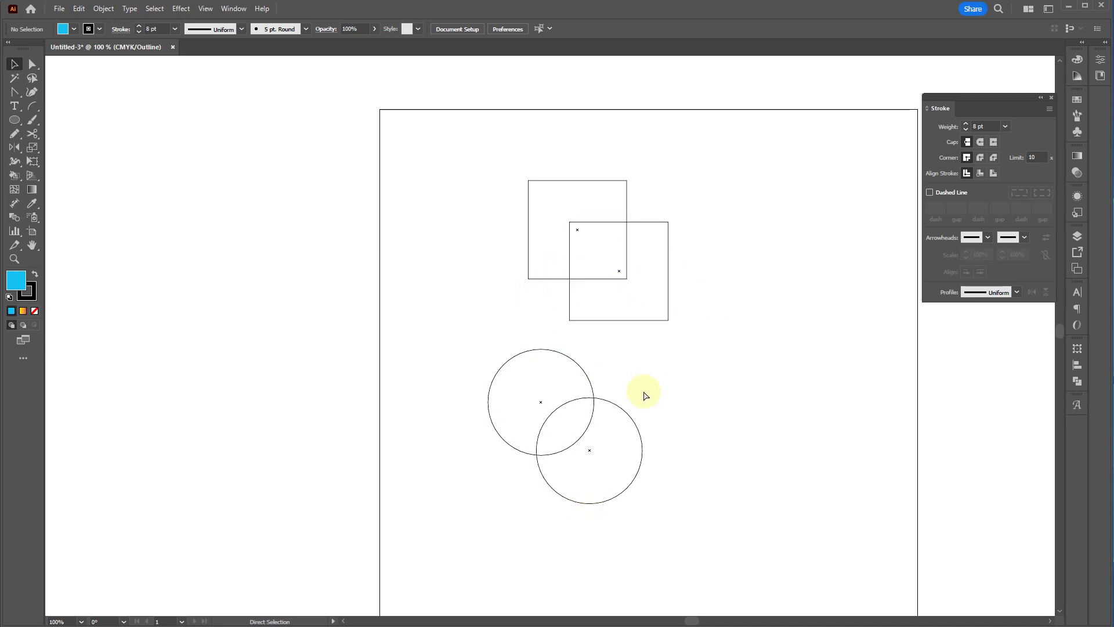
{"action": "key", "text": "ctrl+y"}
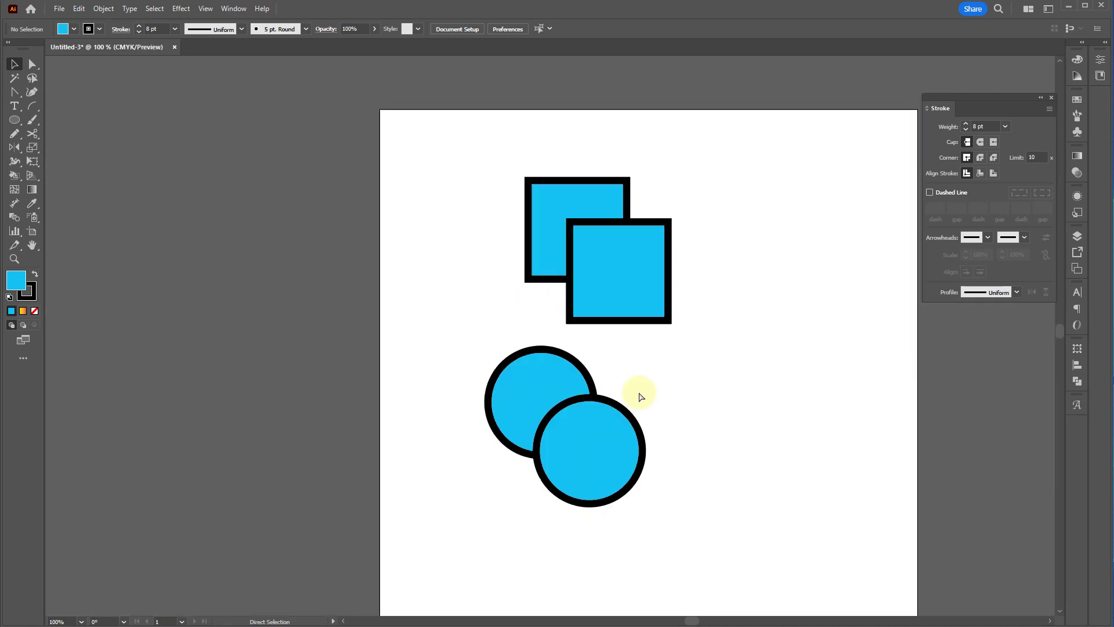
- Display the Pathfinder shape modes for combining the overlapping shapes
{"action": "left_click", "coordinate": [1078, 384]}
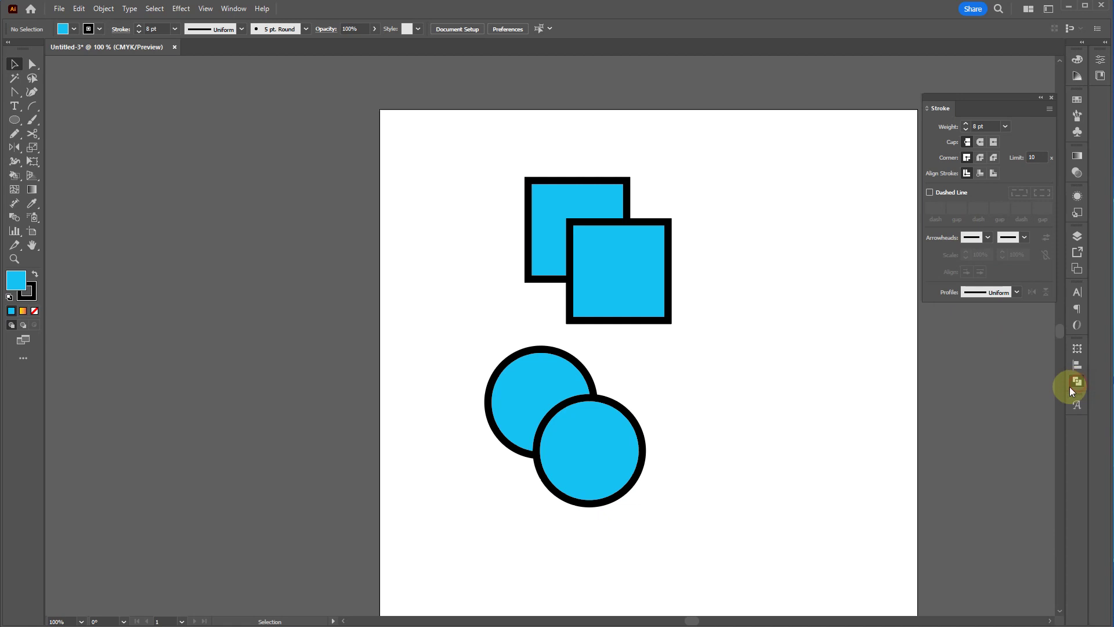
{"action": "left_click", "coordinate": [227, 8]}
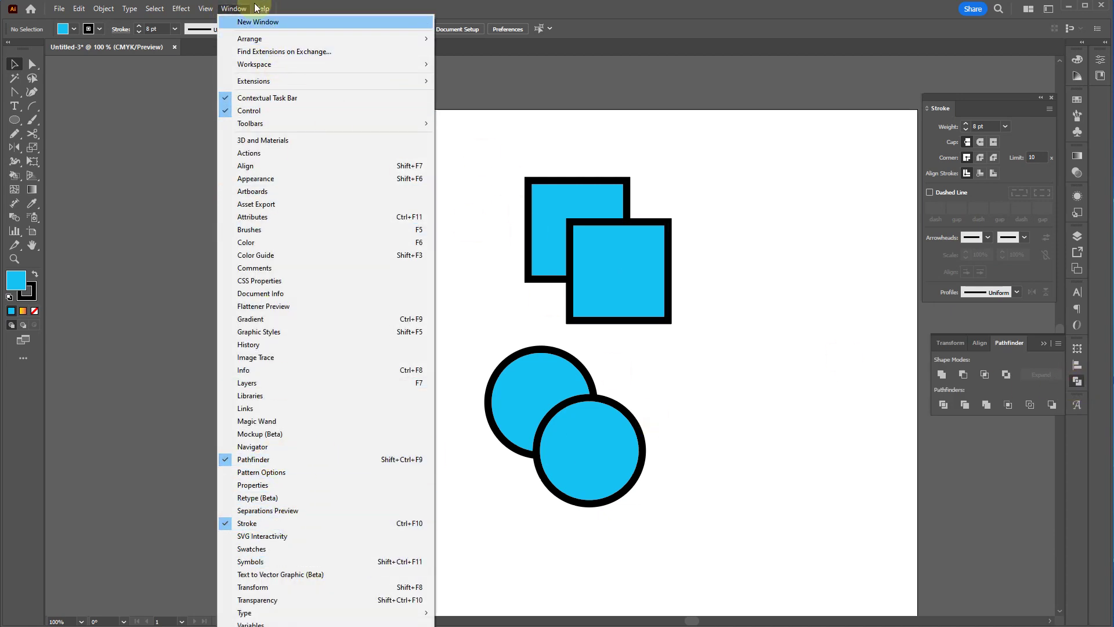
{"action": "left_click", "coordinate": [233, 8]}
{"action": "left_click", "coordinate": [600, 245]}
{"action": "left_click", "coordinate": [979, 407]}
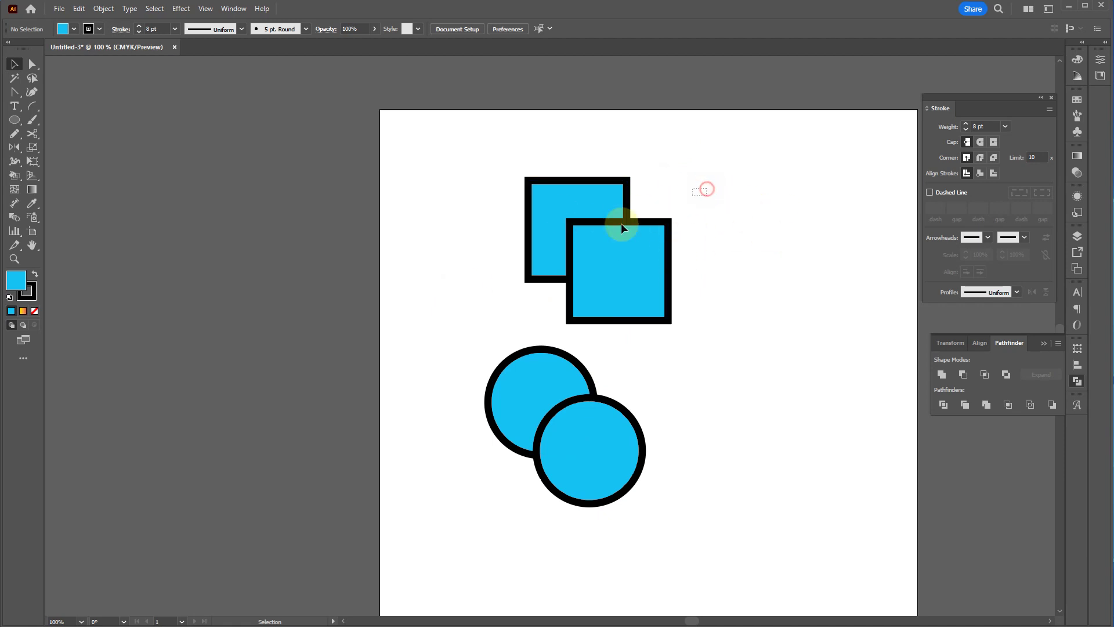
- Unite the two squares into one shape and the two circles into another
{"action": "left_click_drag", "start_coordinate": [570, 255], "coordinate": [570, 256]}
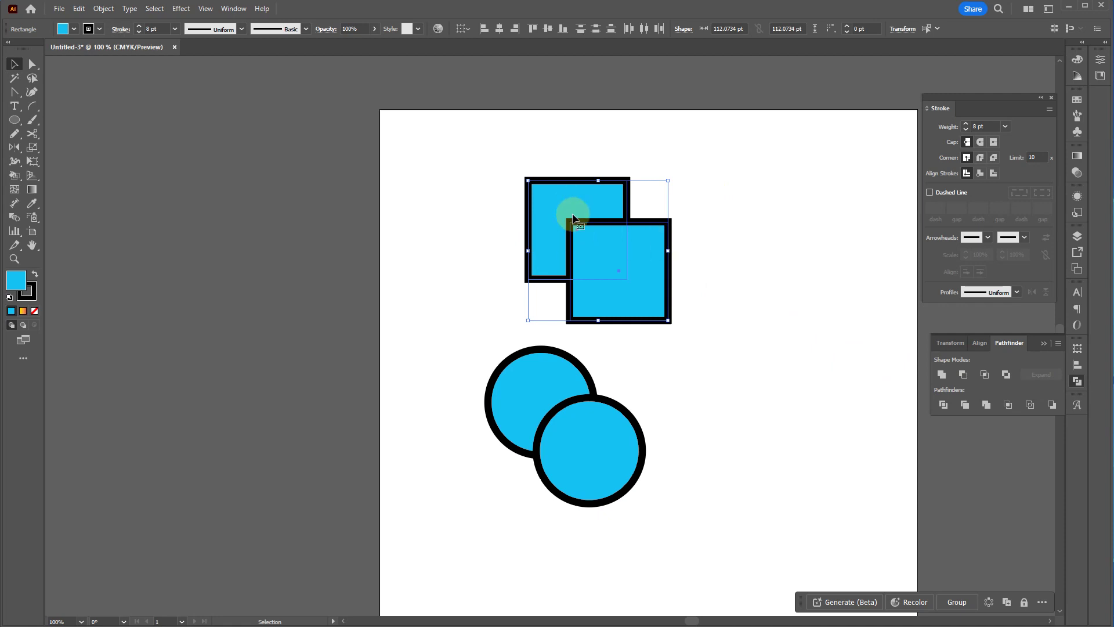
{"action": "left_click", "coordinate": [941, 375]}
{"action": "left_click_drag", "start_coordinate": [609, 385], "coordinate": [534, 443]}
{"action": "left_click", "coordinate": [943, 378]}
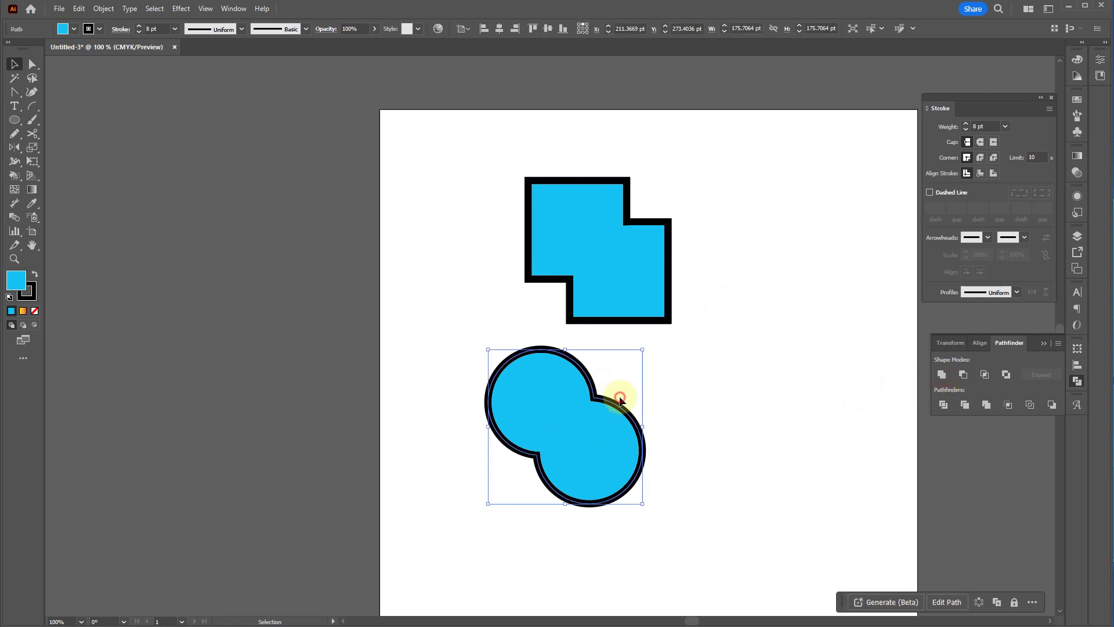
{"action": "left_click", "coordinate": [614, 393]}
- Check the united shapes in outline view, undo both unions and return to preview
{"action": "key", "text": "ctrl+y"}
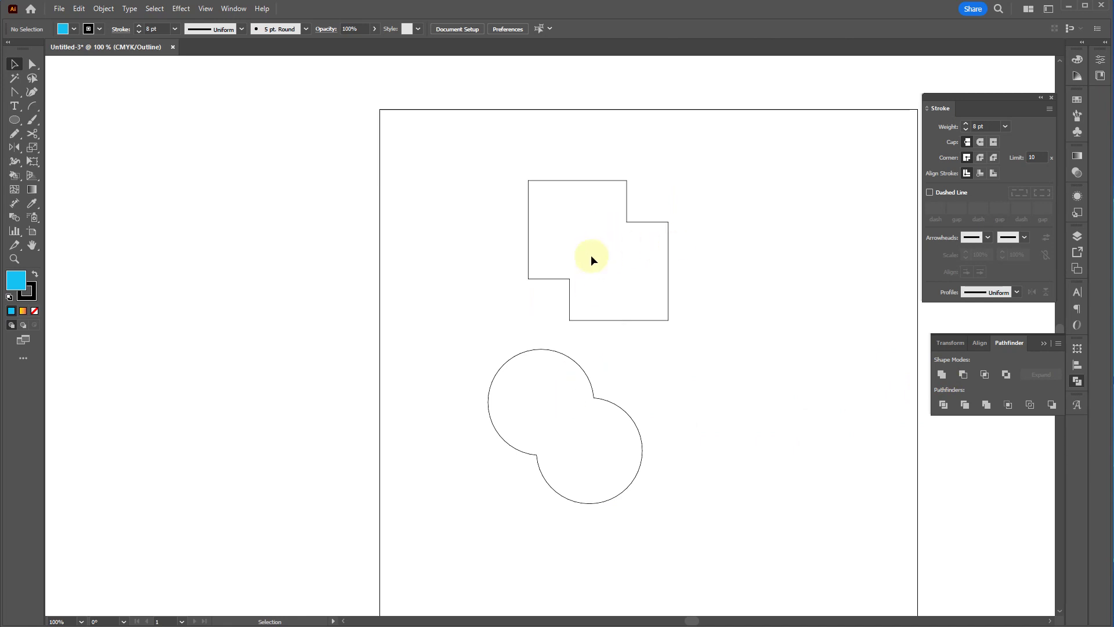
{"action": "key", "text": "ctrl+z"}
{"action": "key", "text": "ctrl+z"}
{"action": "left_click", "coordinate": [791, 374]}
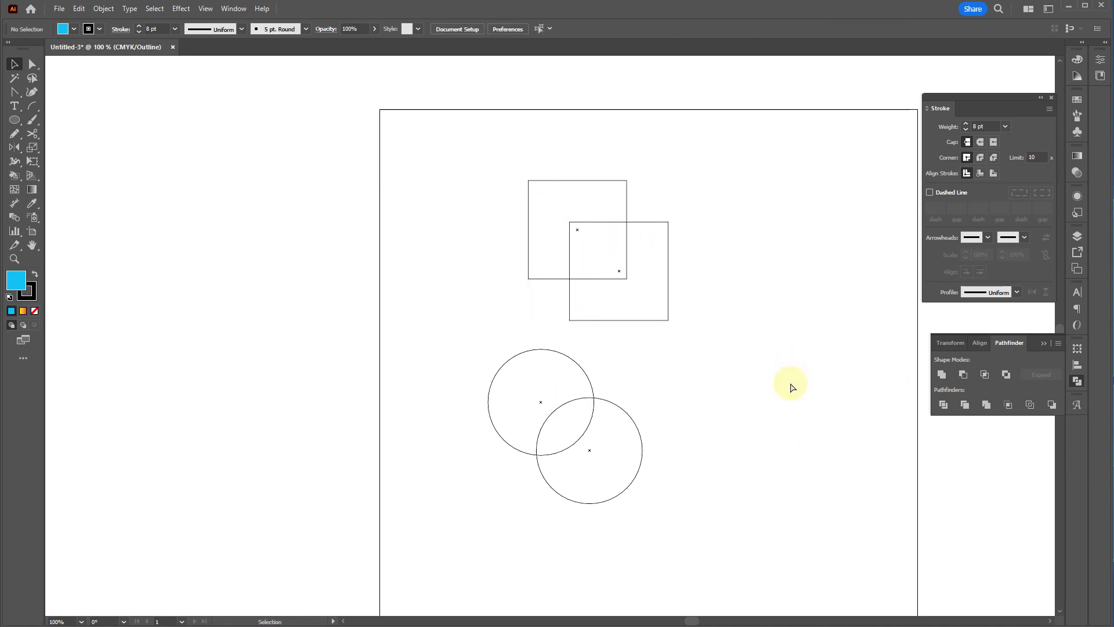
{"action": "key", "text": "ctrl+y"}
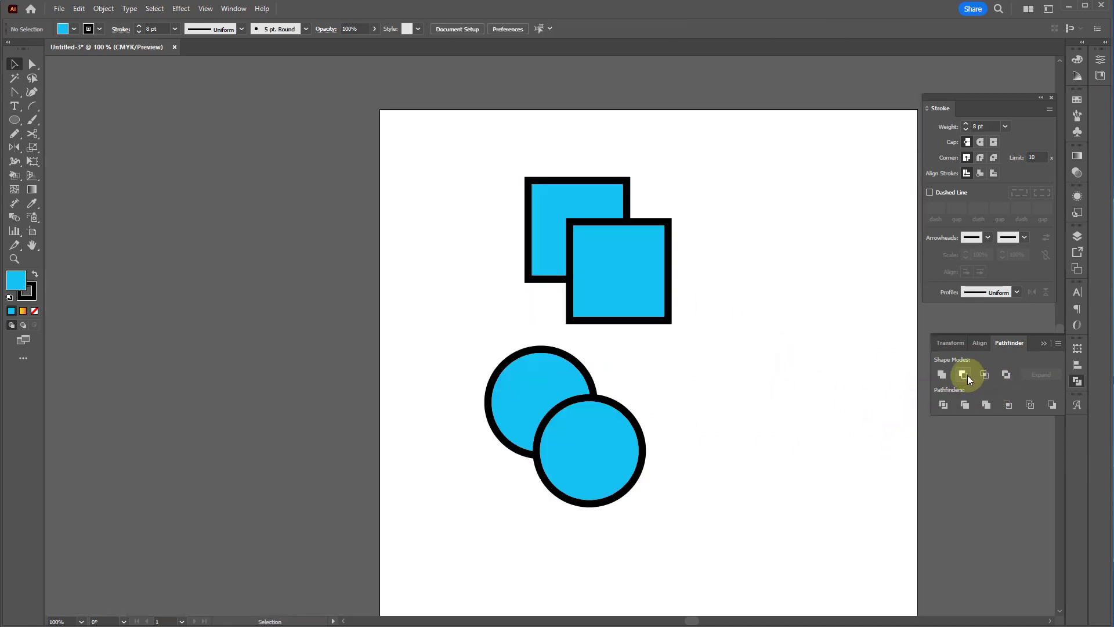
- Subtract the front square from the back one with Pathfinder's Minus Front
{"action": "left_click_drag", "start_coordinate": [704, 190], "coordinate": [538, 262]}
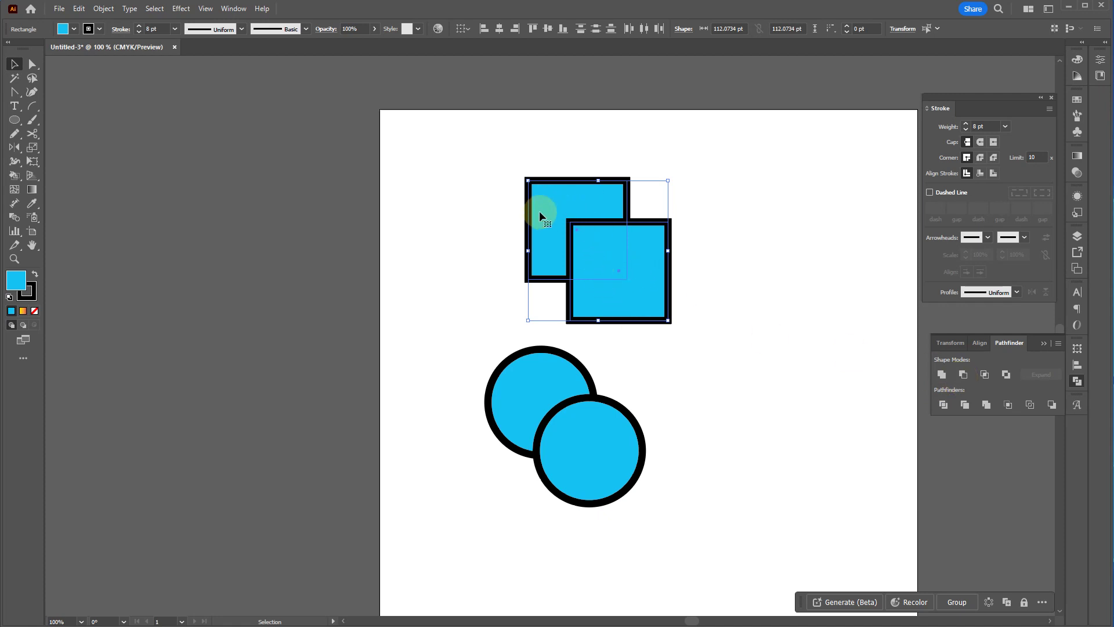
{"action": "left_click", "coordinate": [963, 376]}
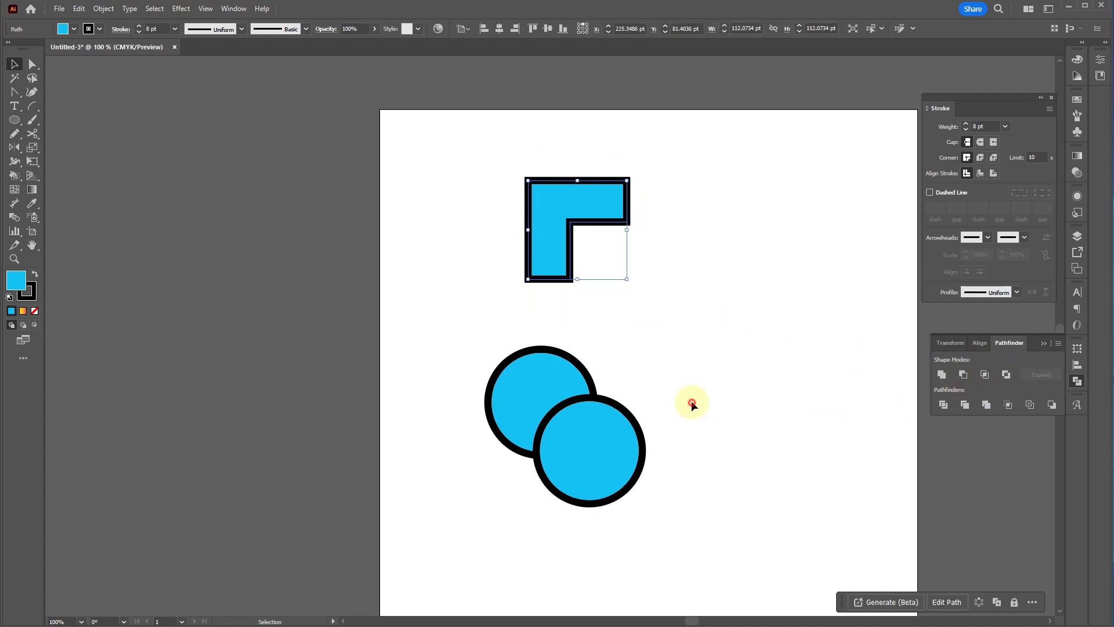
{"action": "left_click", "coordinate": [690, 401]}
- Try subtracting the upper-left circle, placed in front, from the lower-right one with Minus Front, and undo the subtractions on both pairs
{"action": "left_click", "coordinate": [502, 408]}
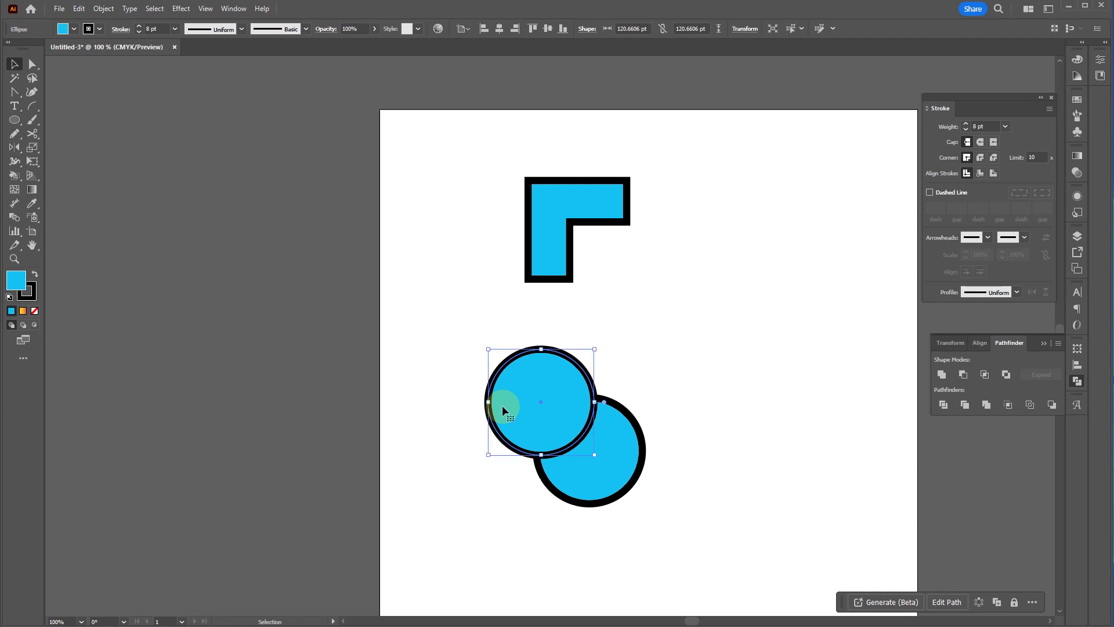
{"action": "left_click", "coordinate": [598, 465], "text": "shift"}
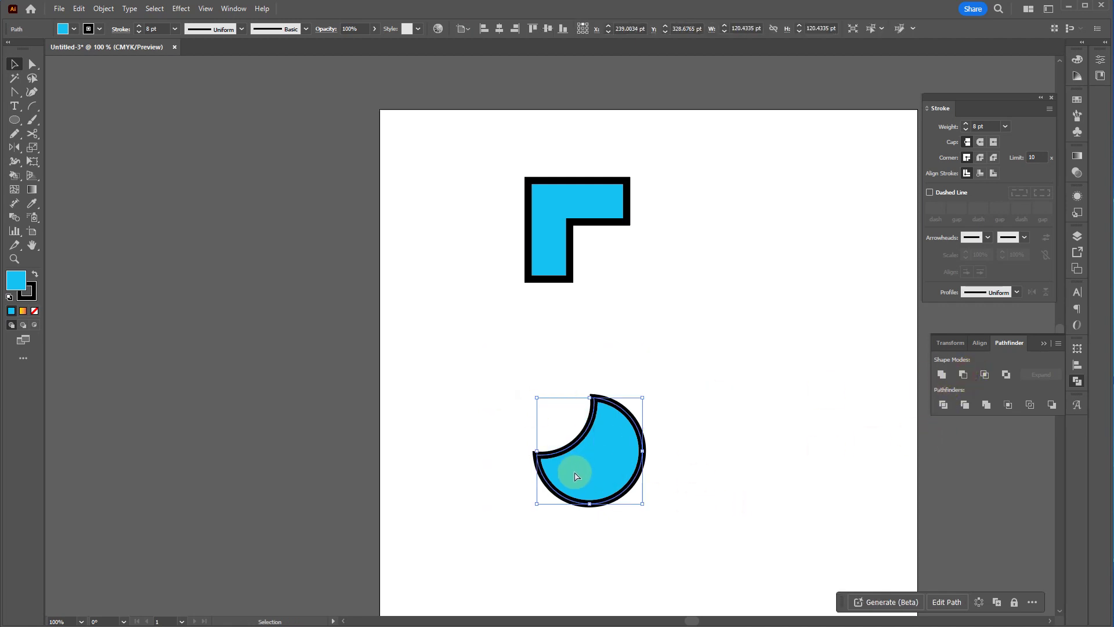
{"action": "key", "text": "ctrl+z"}
{"action": "key", "text": "ctrl+z"}
{"action": "left_click", "coordinate": [764, 378]}
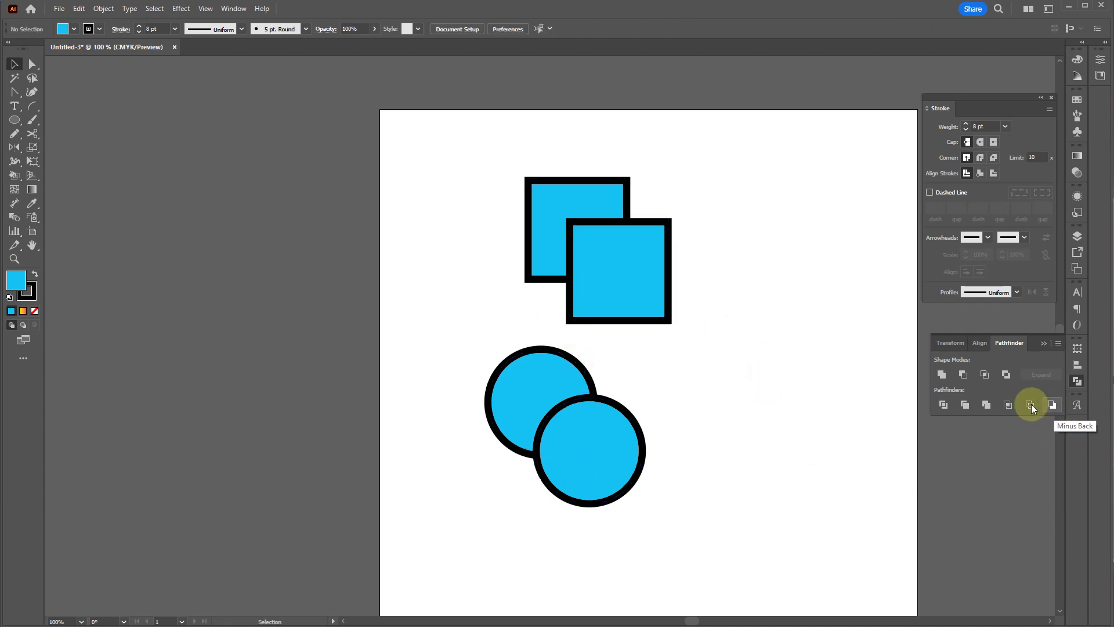
- Subtract the back square from the front one and the back circle from the front one with Pathfinder's Minus Back
{"action": "left_click_drag", "start_coordinate": [580, 258], "coordinate": [657, 281]}
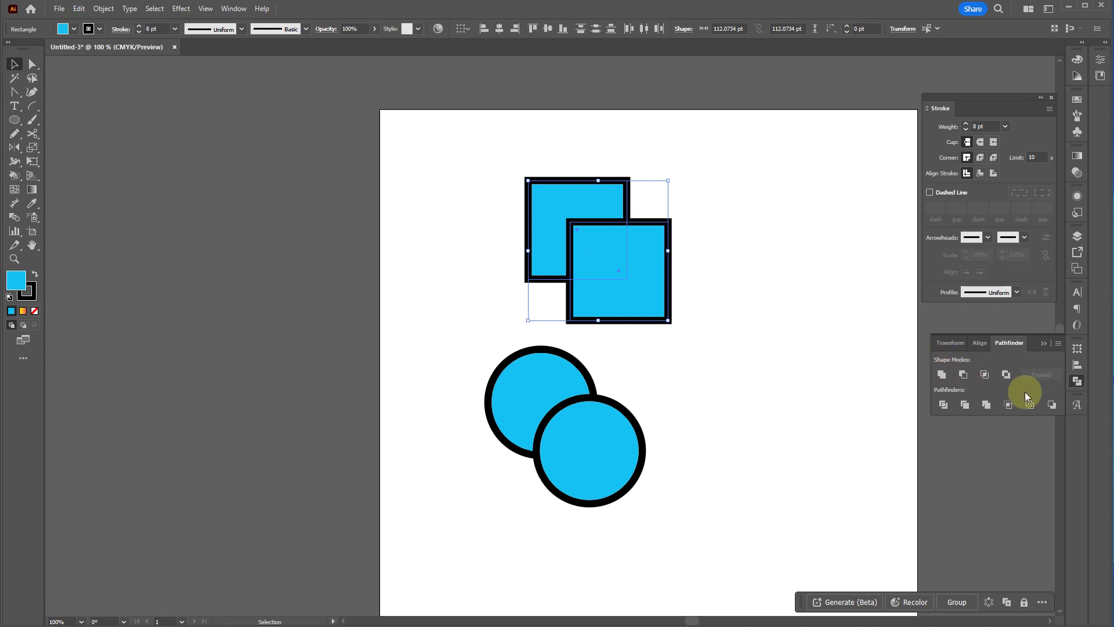
{"action": "left_click", "coordinate": [1052, 404]}
{"action": "left_click", "coordinate": [614, 304]}
{"action": "left_click_drag", "start_coordinate": [627, 356], "coordinate": [555, 430]}
{"action": "left_click", "coordinate": [1052, 405]}
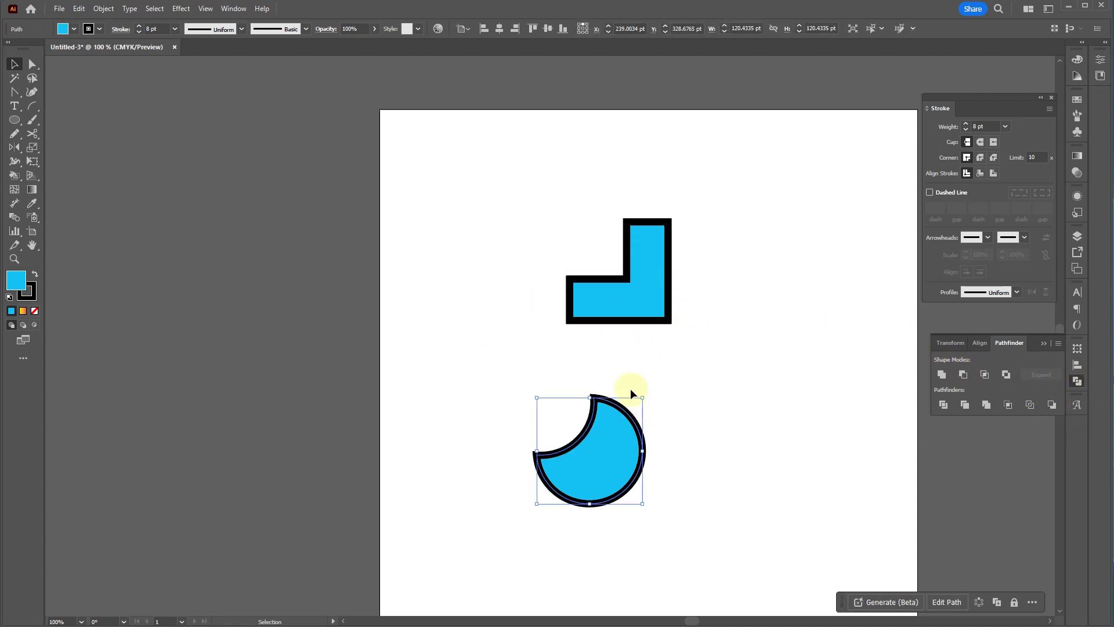
- Undo Minus Back on the circles and apply Minus Front to them instead
{"action": "key", "text": "ctrl+z"}
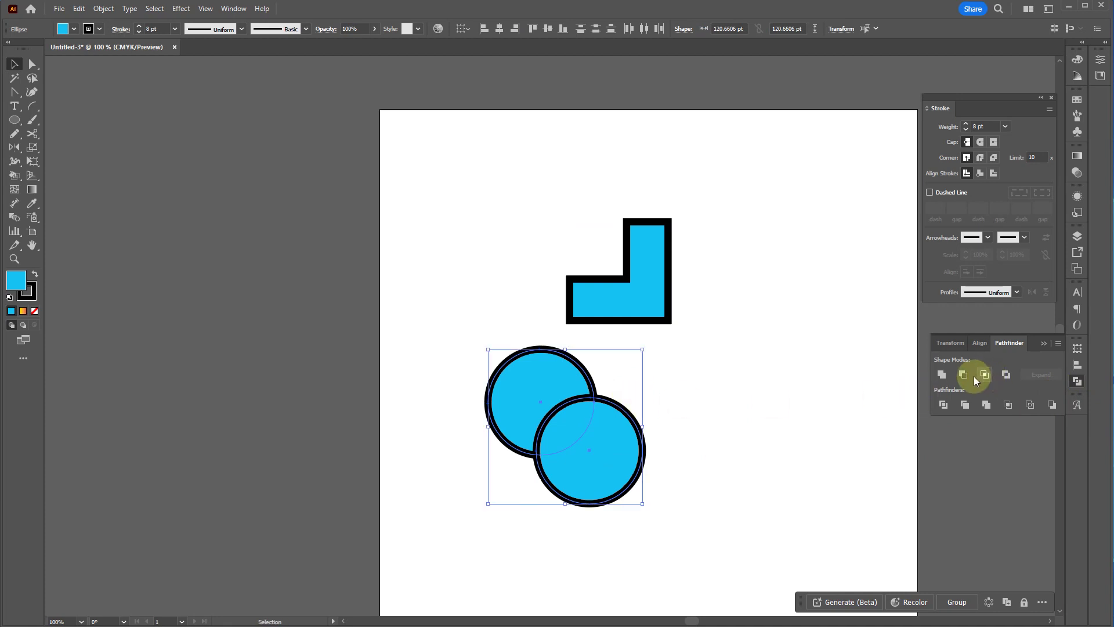
{"action": "left_click", "coordinate": [963, 375]}
{"action": "left_click", "coordinate": [693, 425]}
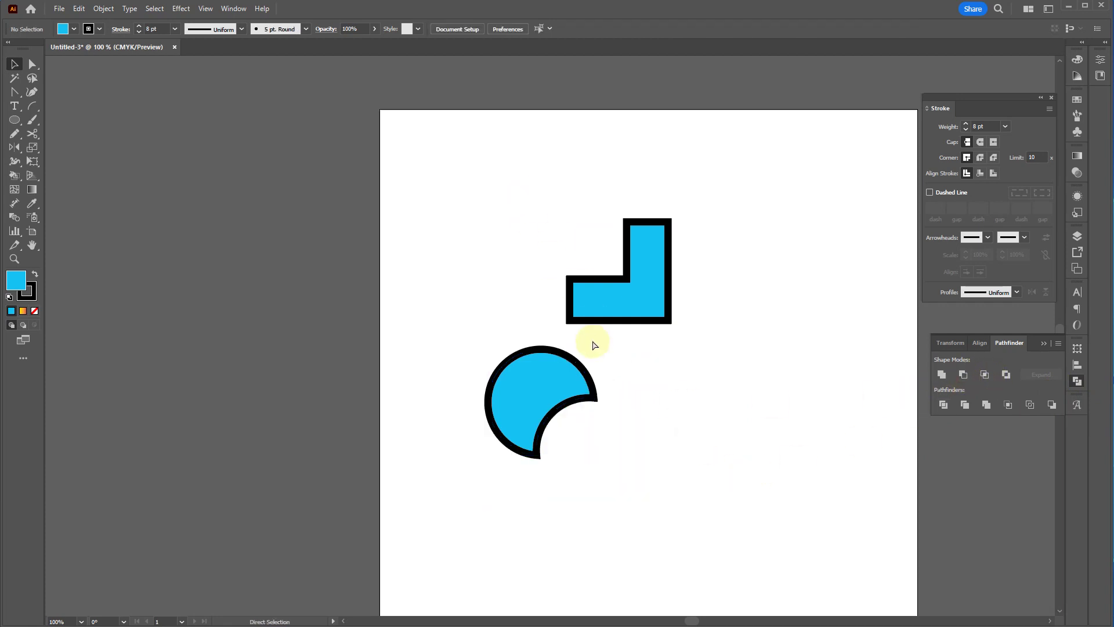
- Undo the circle and square subtractions to restore both original pairs, and clear the selection
{"action": "key", "text": "ctrl+z"}
{"action": "key", "text": "ctrl+z"}
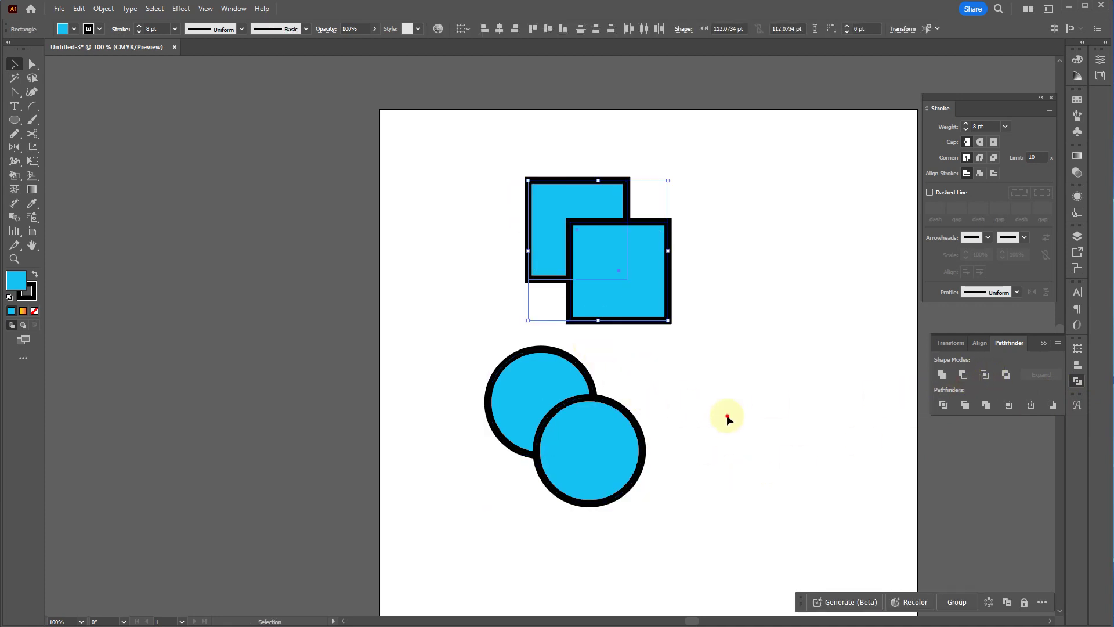
{"action": "left_click", "coordinate": [746, 416]}
- Keep only the overlap of the two squares and of the two circles with Pathfinder's Intersect
{"action": "left_click_drag", "start_coordinate": [707, 193], "coordinate": [543, 285]}
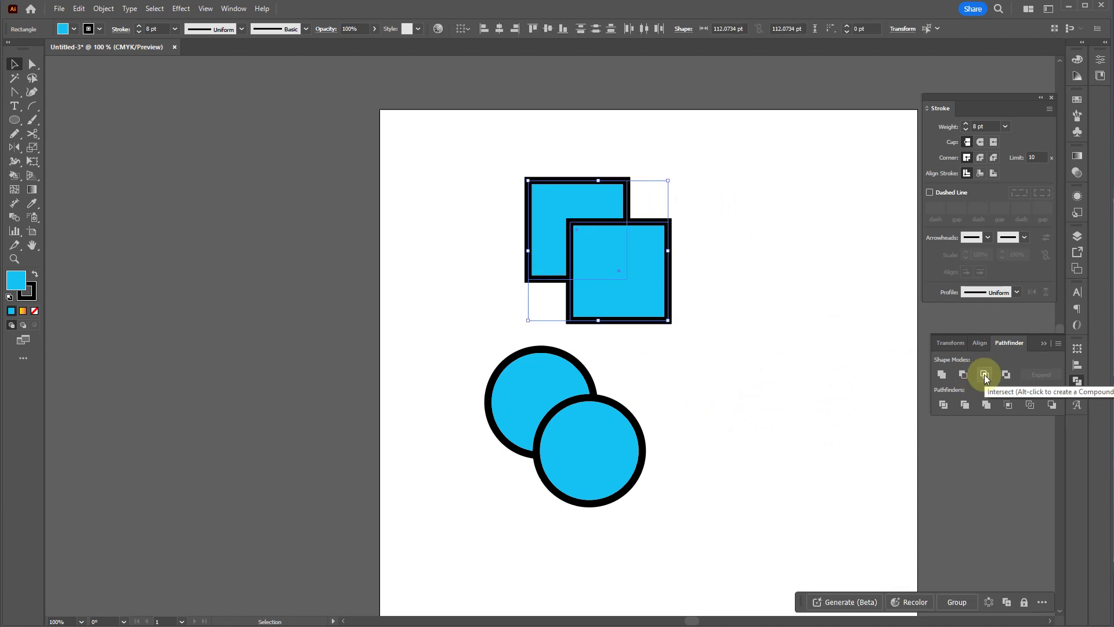
{"action": "left_click", "coordinate": [598, 246]}
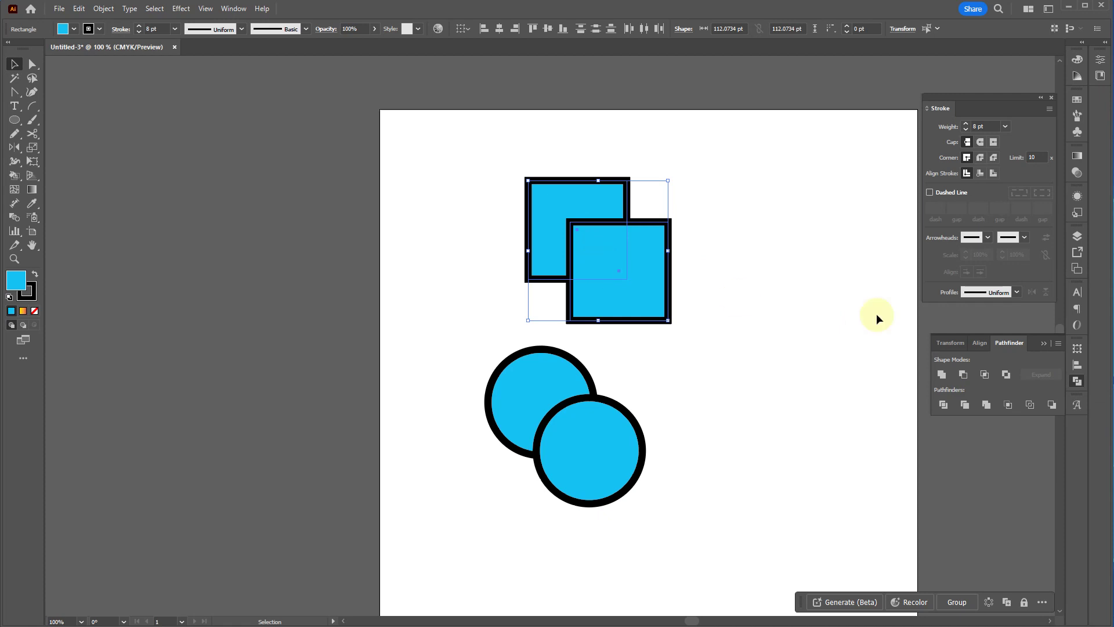
{"action": "left_click", "coordinate": [984, 375]}
{"action": "left_click", "coordinate": [576, 411]}
{"action": "left_click", "coordinate": [985, 375]}
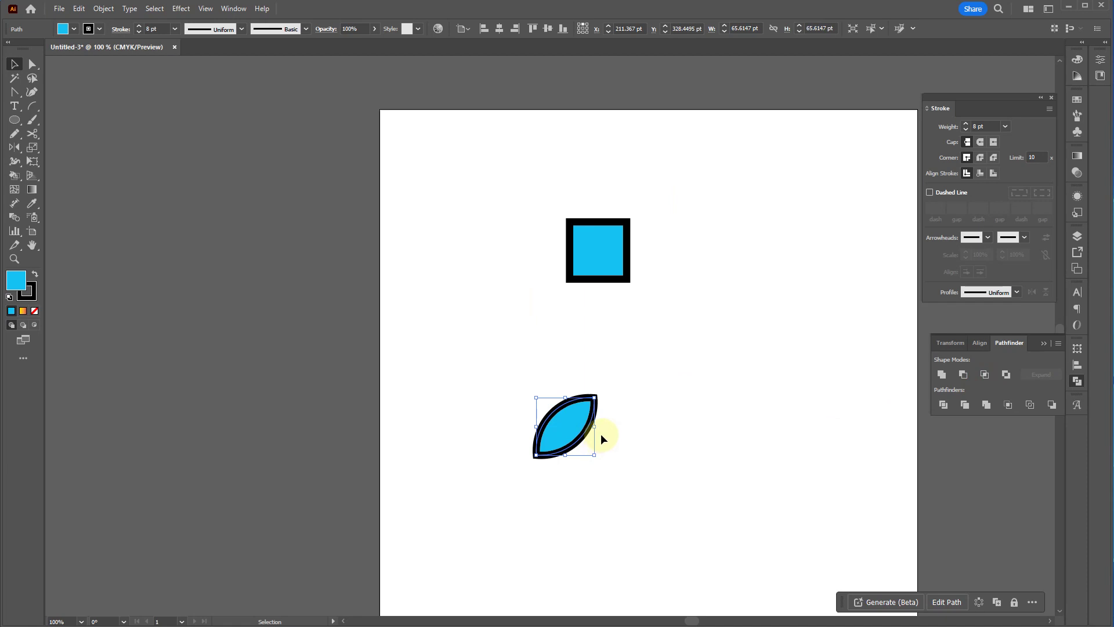
{"action": "left_click", "coordinate": [671, 396]}
- Undo both Intersect operations and deselect the squares
{"action": "key", "text": "ctrl+z"}
{"action": "key", "text": "ctrl+z"}
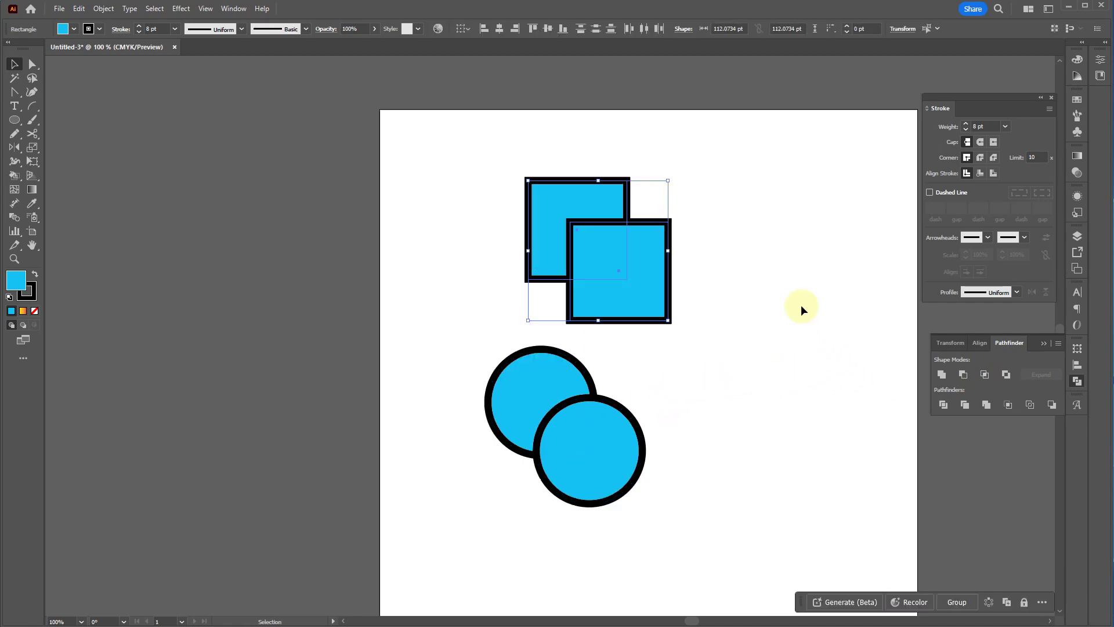
{"action": "left_click", "coordinate": [730, 199]}
- Cut the overlapping area out of the square pair and the circle pair with Pathfinder's Exclude
{"action": "left_click_drag", "start_coordinate": [709, 186], "coordinate": [516, 276]}
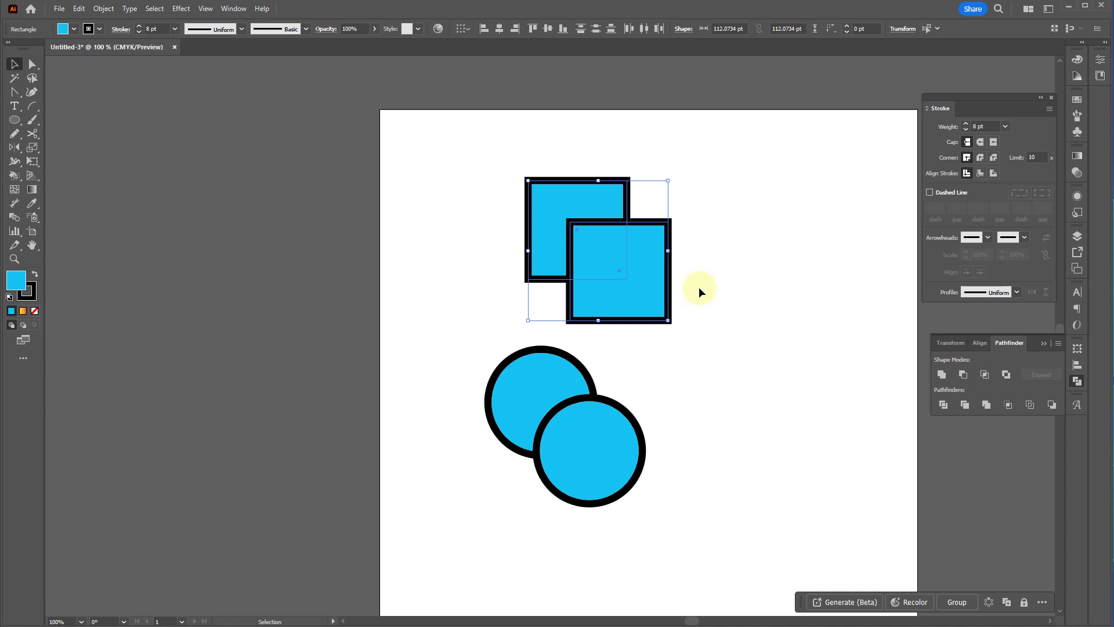
{"action": "left_click", "coordinate": [1010, 383]}
{"action": "left_click_drag", "start_coordinate": [634, 374], "coordinate": [569, 419]}
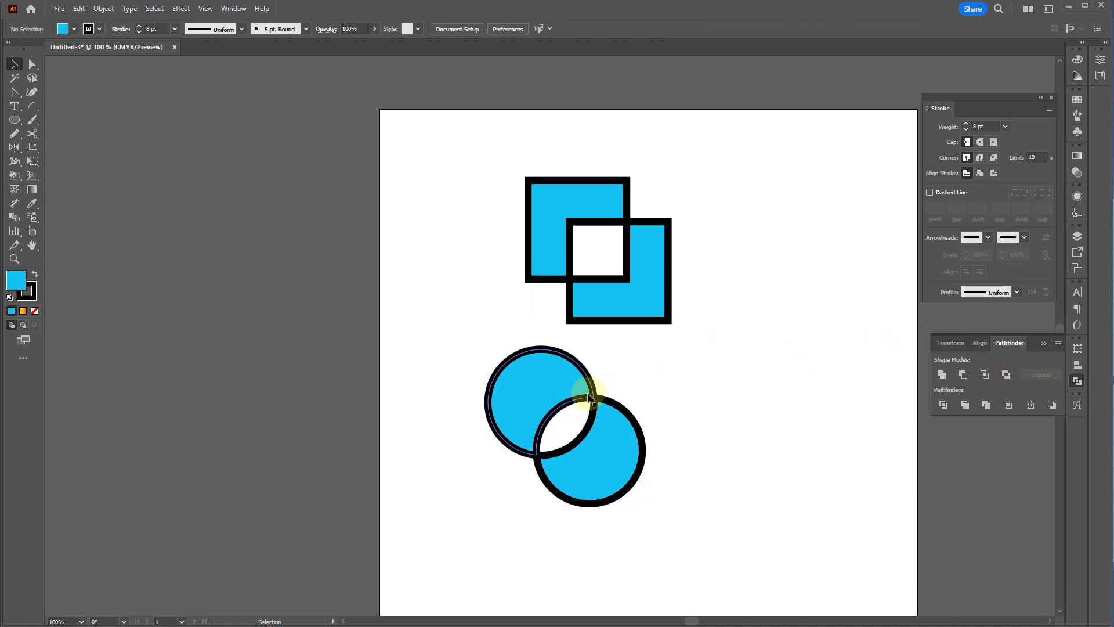
{"action": "right_click", "coordinate": [556, 385]}
{"action": "left_click", "coordinate": [773, 249]}
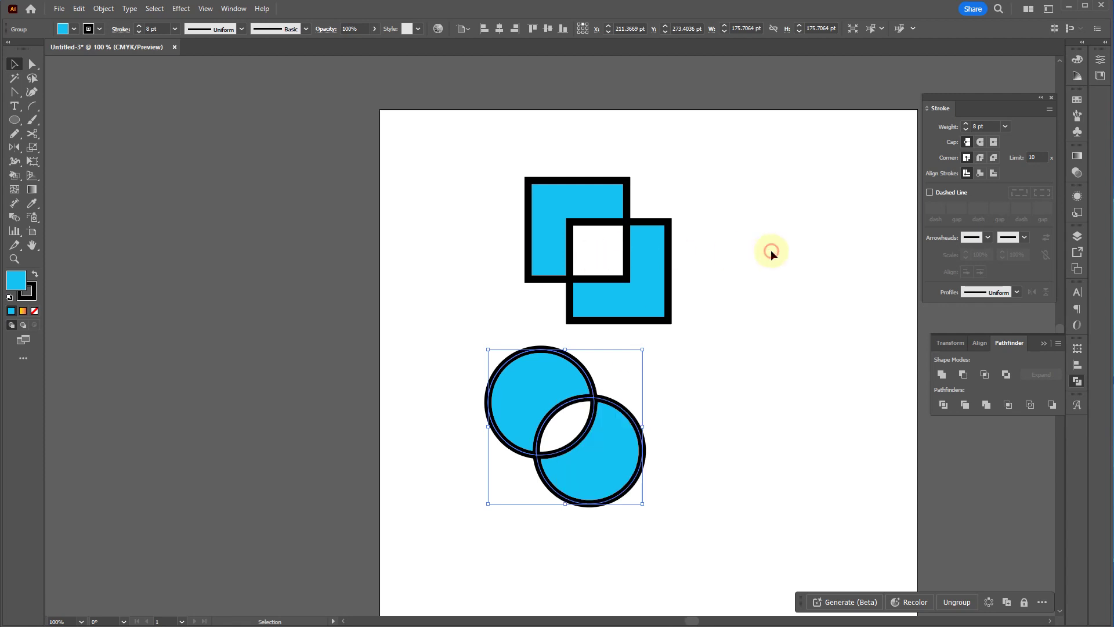
{"action": "left_click", "coordinate": [773, 249]}
- Ungroup the excluded squares and move the two L-shaped pieces apart
{"action": "left_click", "coordinate": [636, 279]}
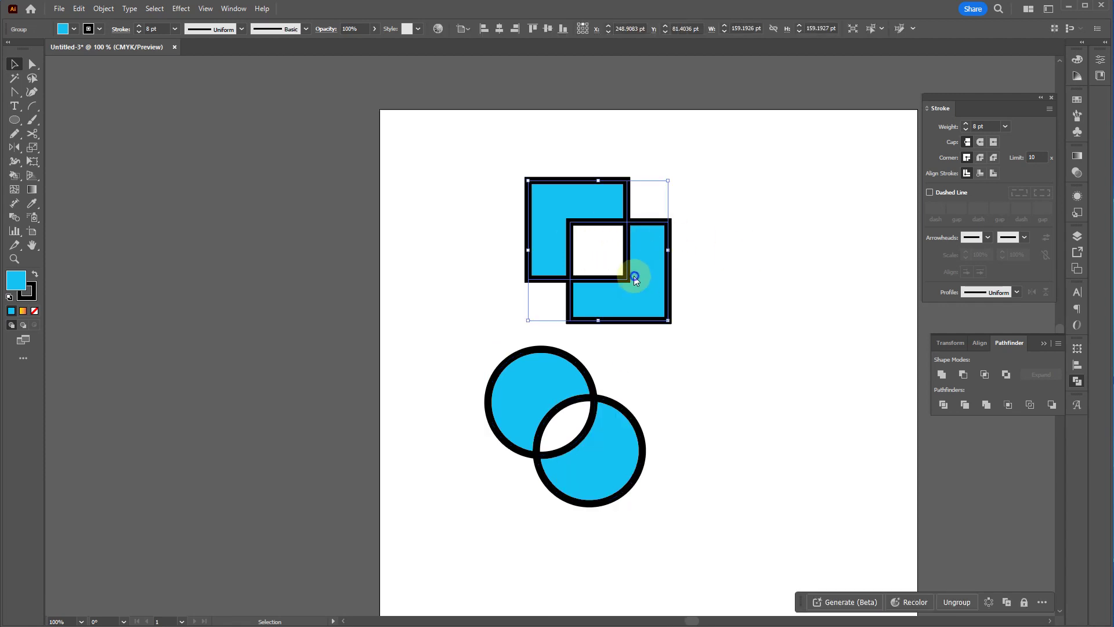
{"action": "right_click", "coordinate": [636, 278]}
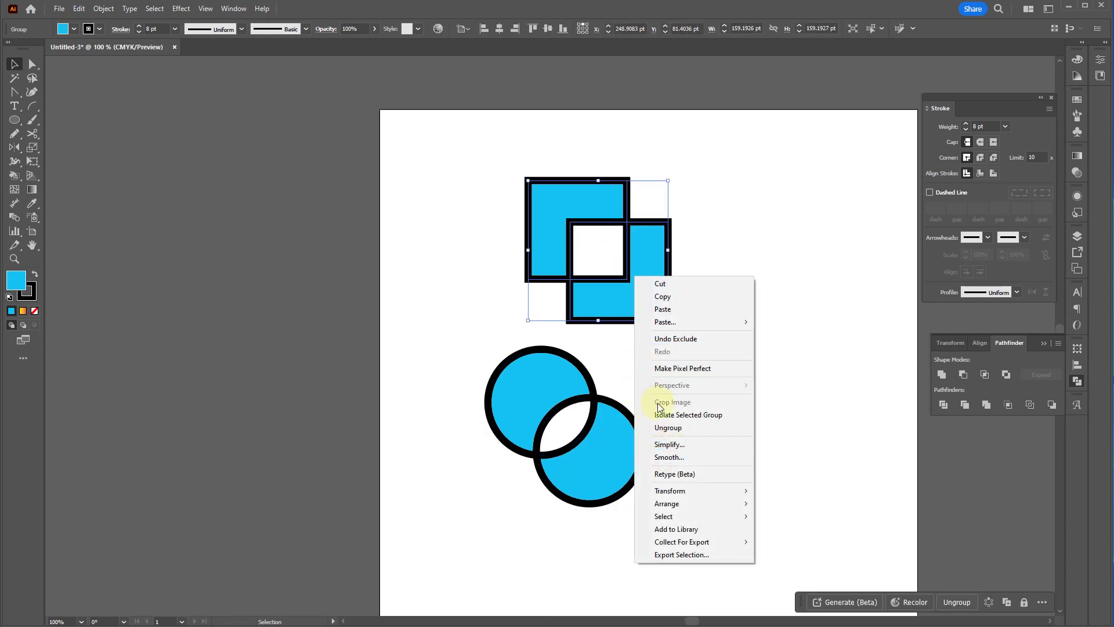
{"action": "left_click", "coordinate": [668, 428]}
{"action": "left_click", "coordinate": [700, 366]}
{"action": "left_click_drag", "start_coordinate": [639, 288], "coordinate": [702, 298]}
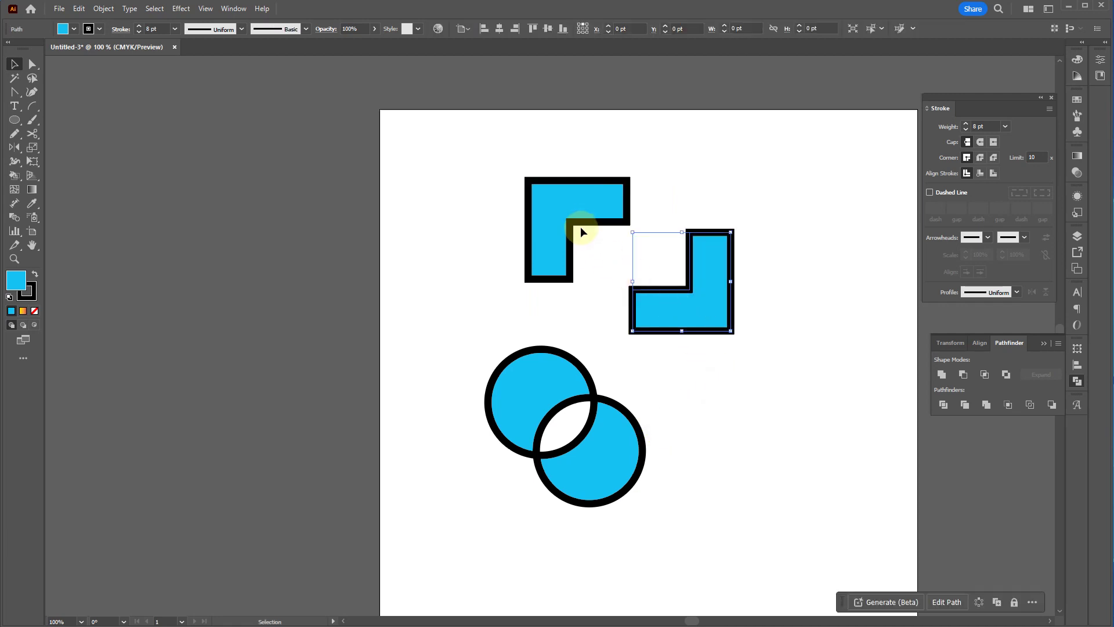
{"action": "left_click_drag", "start_coordinate": [583, 234], "coordinate": [559, 196]}
- Ungroup the excluded circles and move the lower-right crescent away from the other one
{"action": "left_click", "coordinate": [636, 480]}
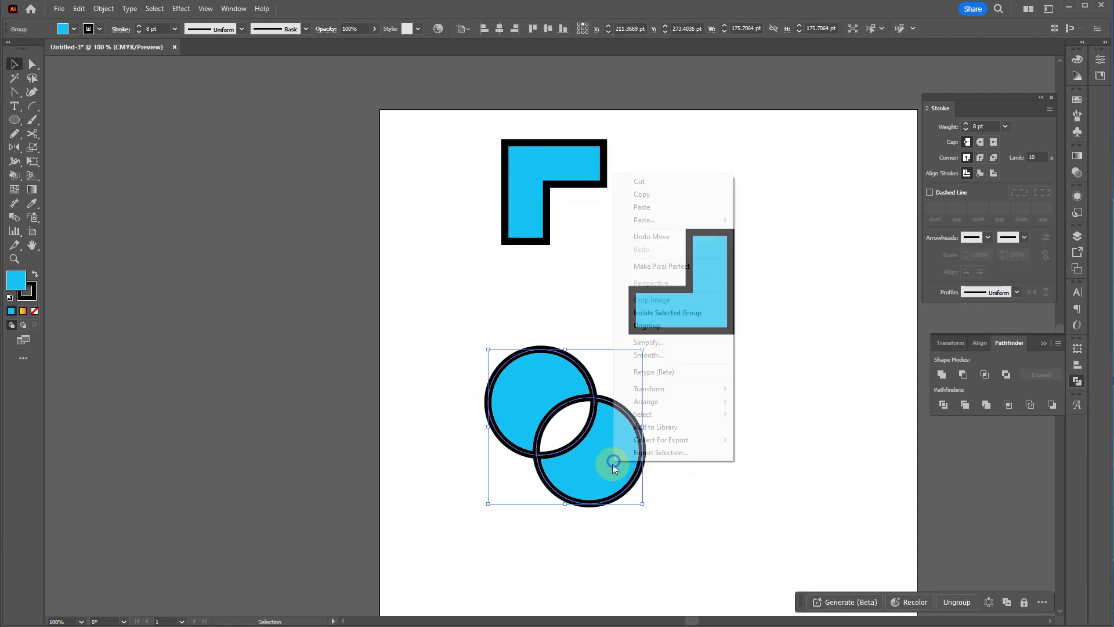
{"action": "right_click", "coordinate": [614, 463]}
{"action": "left_click", "coordinate": [654, 303]}
{"action": "left_click_drag", "start_coordinate": [612, 463], "coordinate": [658, 466]}
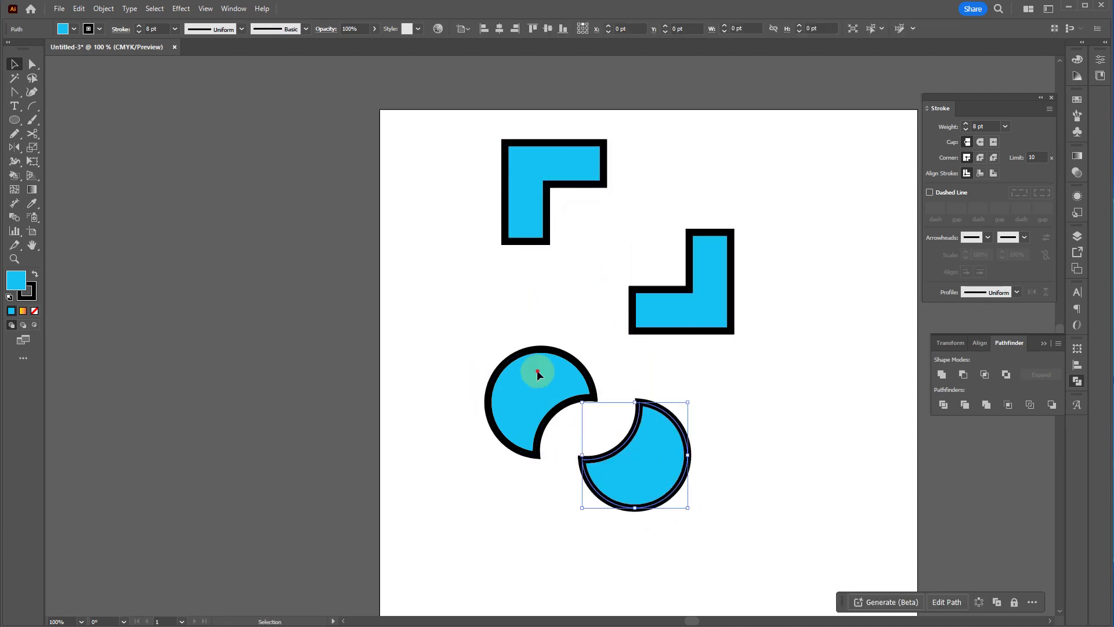
{"action": "left_click_drag", "start_coordinate": [538, 375], "coordinate": [538, 369]}
- Undo the moves, ungrouping and Exclude operations to restore the original overlapping squares and circles
{"action": "key", "text": "ctrl+z"}
{"action": "key", "text": "ctrl+z"}
{"action": "key", "text": "ctrl+z"}
{"action": "key", "text": "ctrl+z"}
{"action": "key", "text": "ctrl+z"}
{"action": "key", "text": "ctrl+z"}
{"action": "key", "text": "ctrl+z"}
{"action": "key", "text": "ctrl+z"}
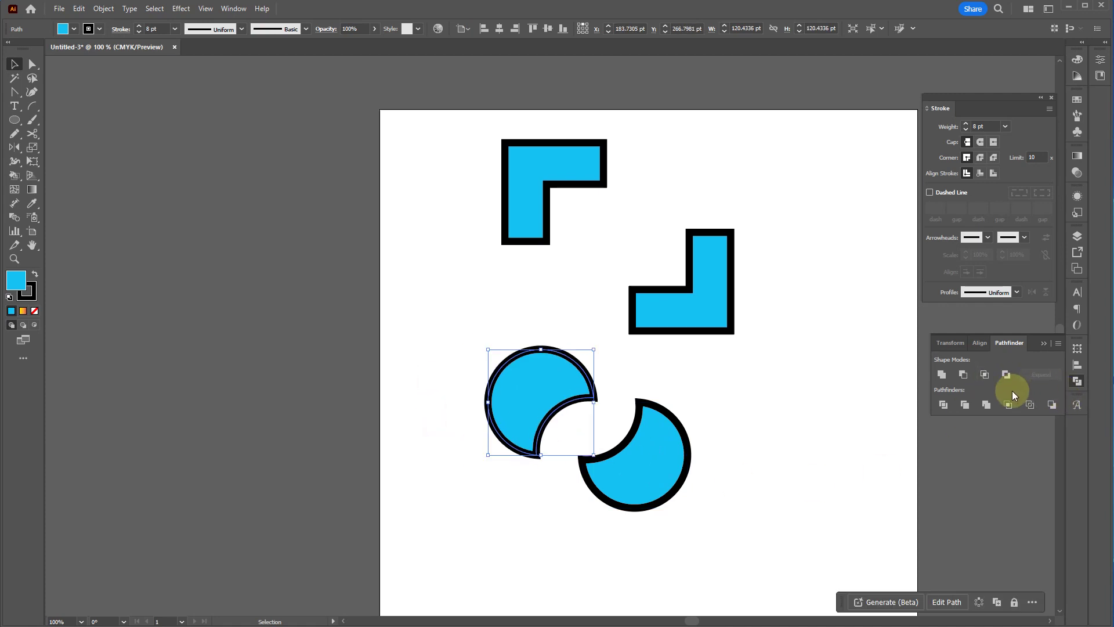
{"action": "key", "text": "ctrl+z"}
{"action": "key", "text": "ctrl+z"}
{"action": "key", "text": "ctrl+z"}
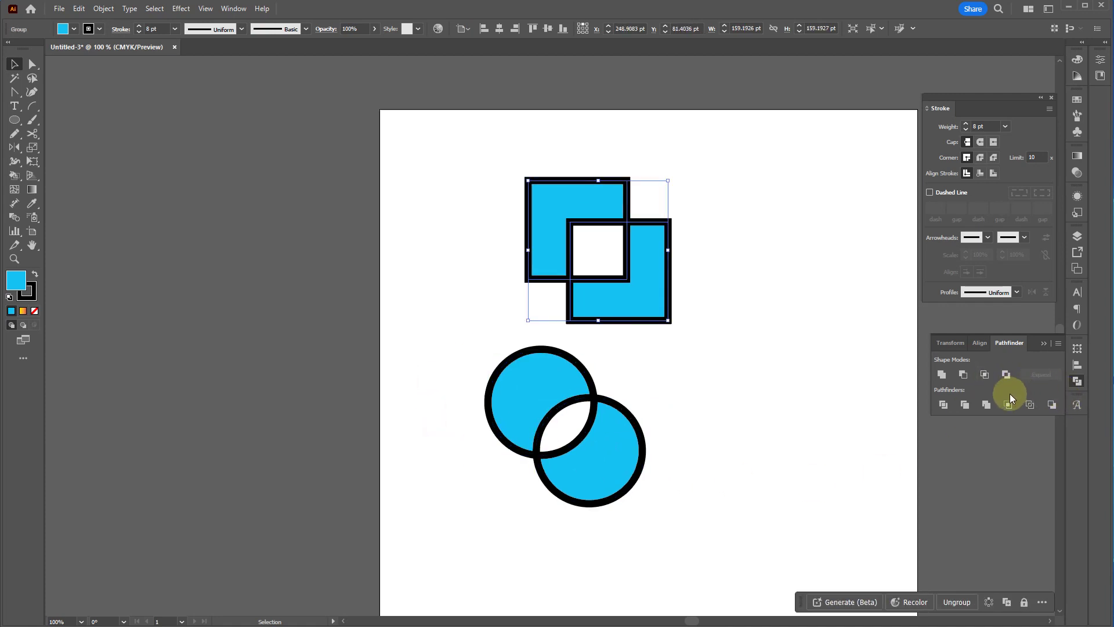
{"action": "key", "text": "ctrl+shift+z"}
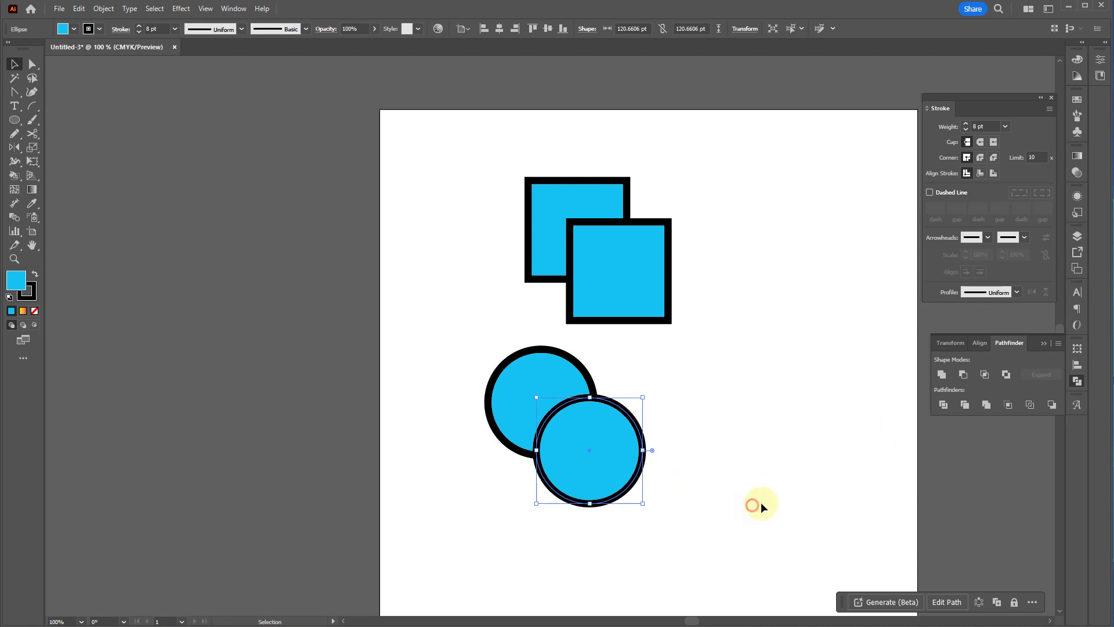
{"action": "left_click", "coordinate": [858, 444]}
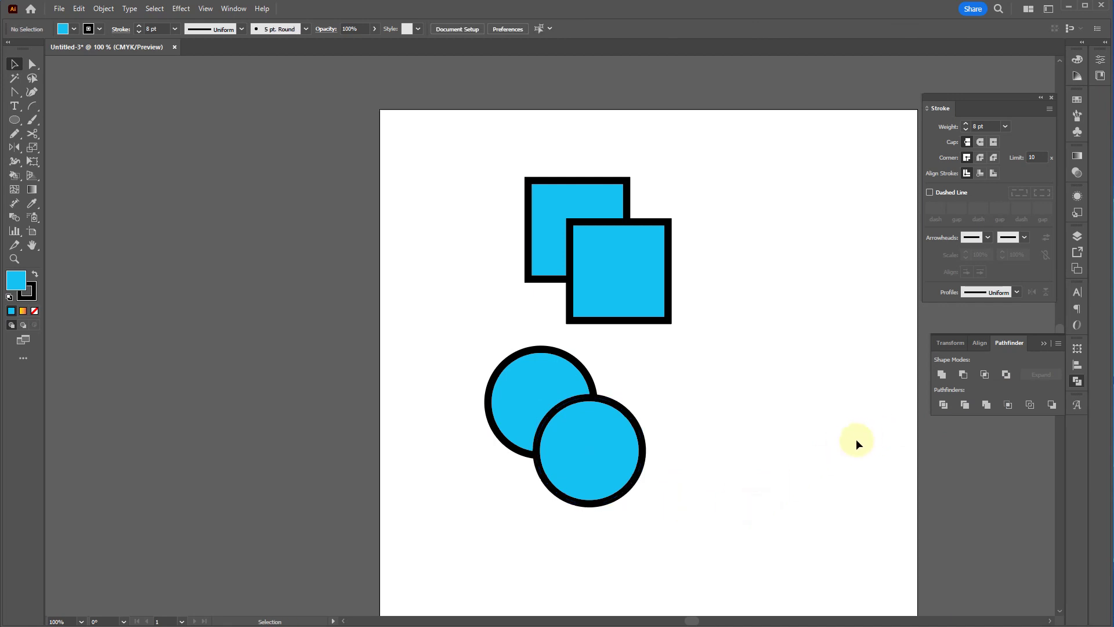
- Split the overlapping squares and the overlapping circles into separate pieces with Pathfinder's Divide
{"action": "left_click_drag", "start_coordinate": [674, 185], "coordinate": [535, 262]}
{"action": "left_click", "coordinate": [944, 405]}
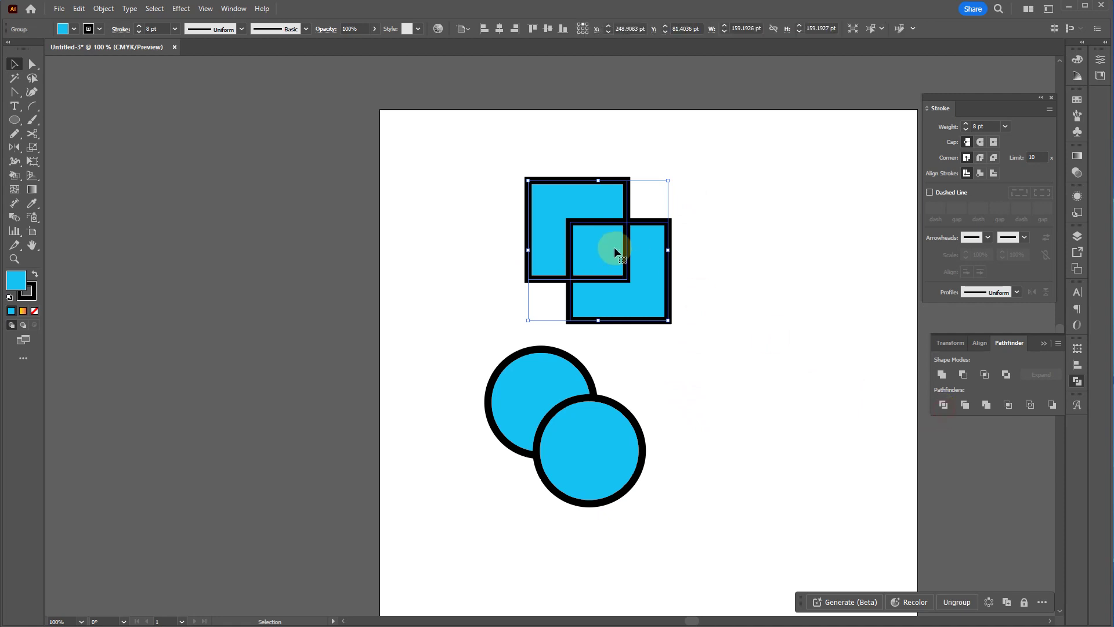
{"action": "left_click", "coordinate": [760, 278]}
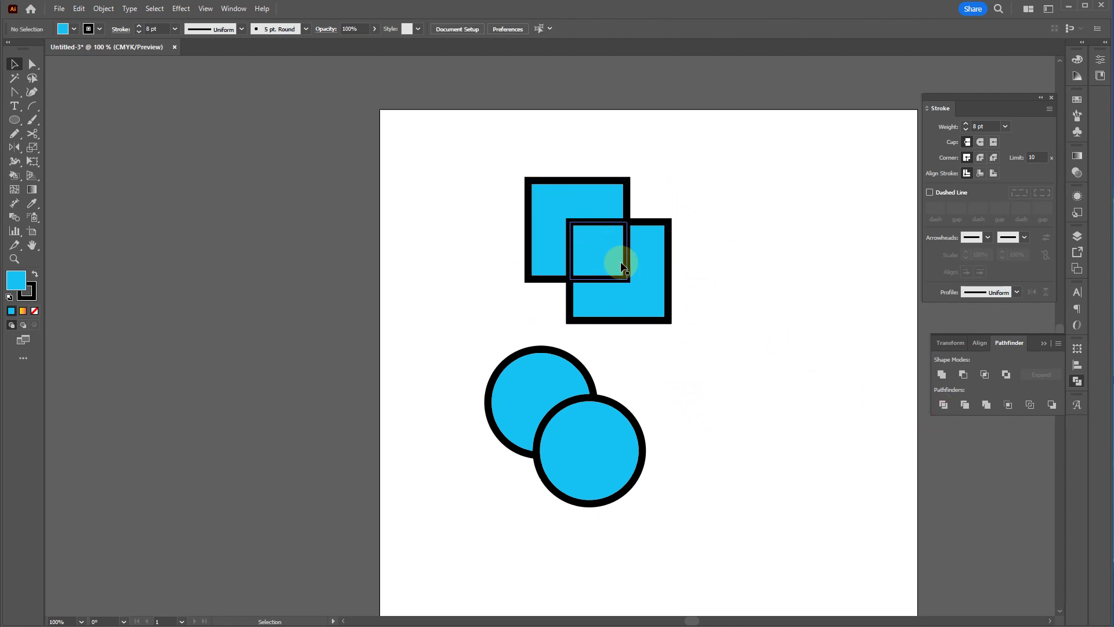
{"action": "left_click_drag", "start_coordinate": [638, 370], "coordinate": [527, 429]}
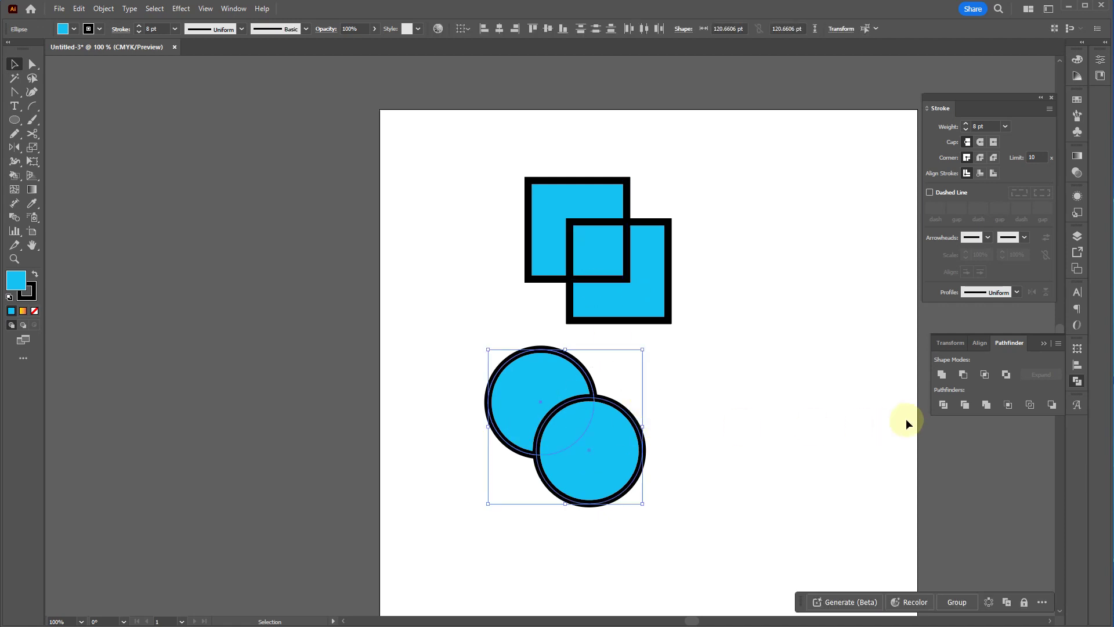
{"action": "left_click", "coordinate": [944, 405]}
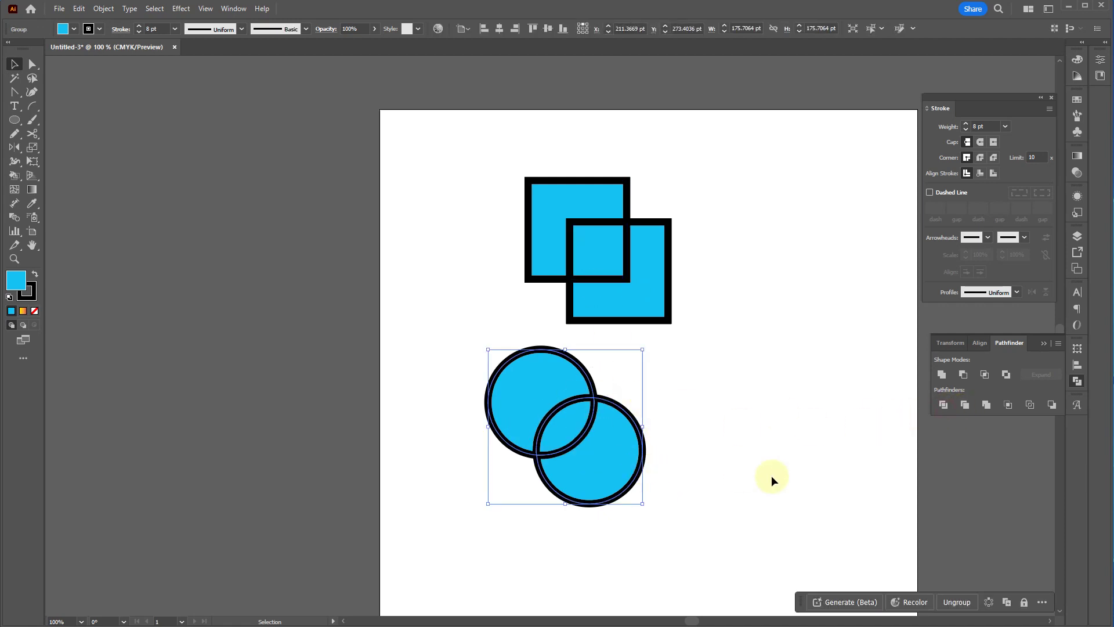
- Ungroup the divided circles and move both crescents away from the central overlap piece
{"action": "right_click", "coordinate": [594, 458]}
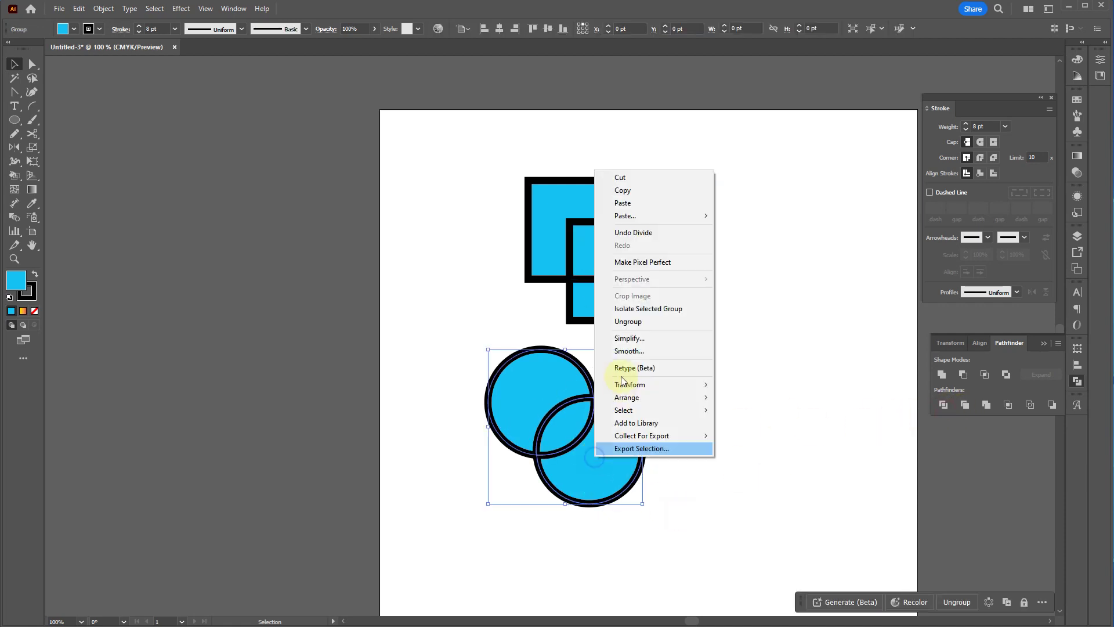
{"action": "left_click", "coordinate": [645, 322]}
{"action": "left_click", "coordinate": [772, 408]}
{"action": "left_click_drag", "start_coordinate": [606, 476], "coordinate": [669, 499]}
{"action": "left_click_drag", "start_coordinate": [532, 377], "coordinate": [505, 349]}
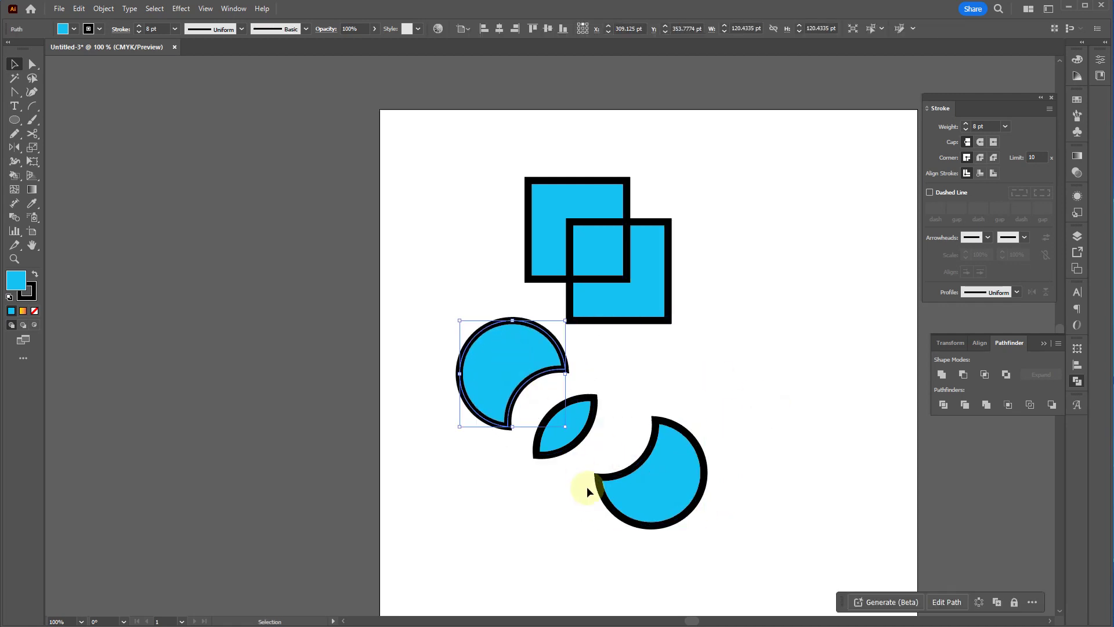
- Ungroup the divided squares and move both L-shaped pieces away from the central overlap square
{"action": "left_click", "coordinate": [637, 296]}
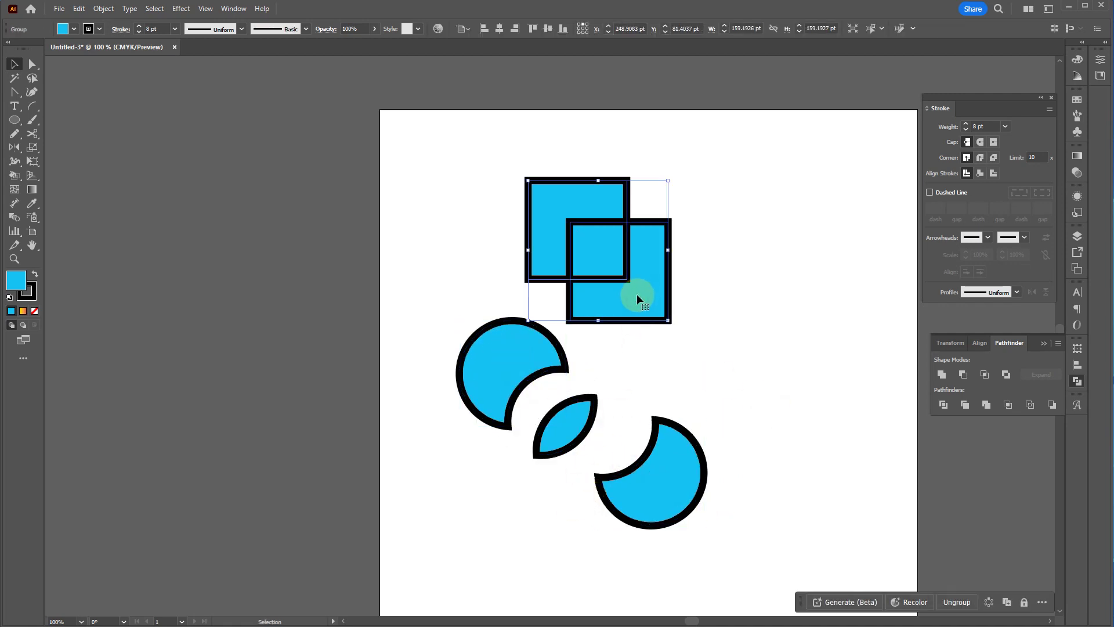
{"action": "right_click", "coordinate": [637, 296]}
{"action": "left_click", "coordinate": [709, 448]}
{"action": "left_click", "coordinate": [703, 372]}
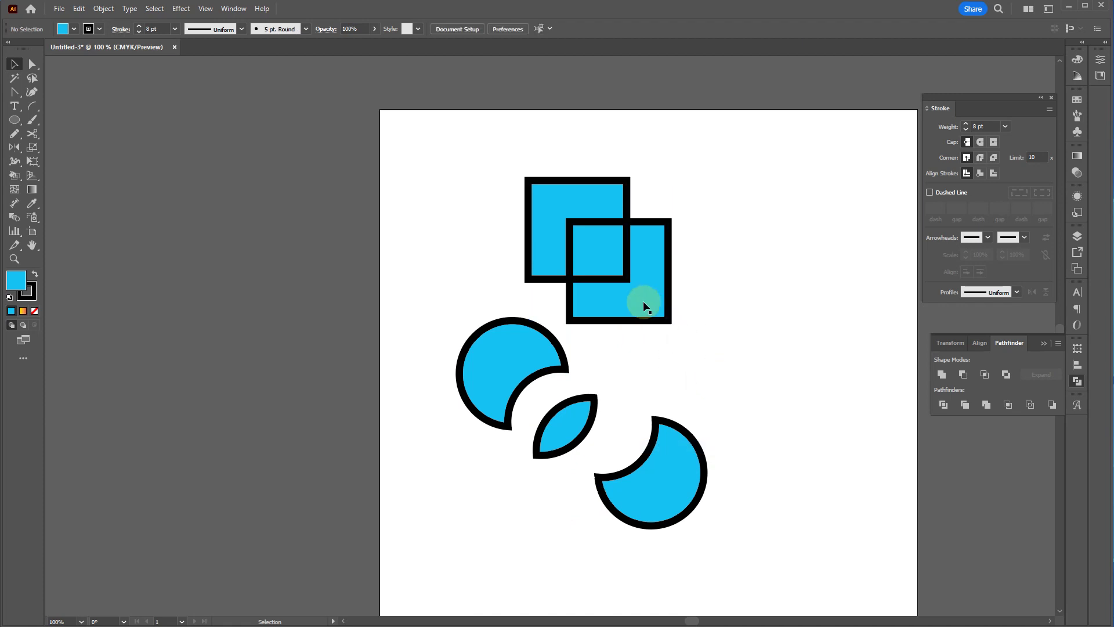
{"action": "left_click_drag", "start_coordinate": [645, 302], "coordinate": [684, 351]}
{"action": "left_click_drag", "start_coordinate": [559, 216], "coordinate": [490, 159]}
- Undo the piece moves, ungrouping and Divide operations to restore the original overlapping squares and circles
{"action": "key", "text": "ctrl+z"}
{"action": "key", "text": "ctrl+z"}
{"action": "key", "text": "ctrl+z"}
{"action": "key", "text": "ctrl+z"}
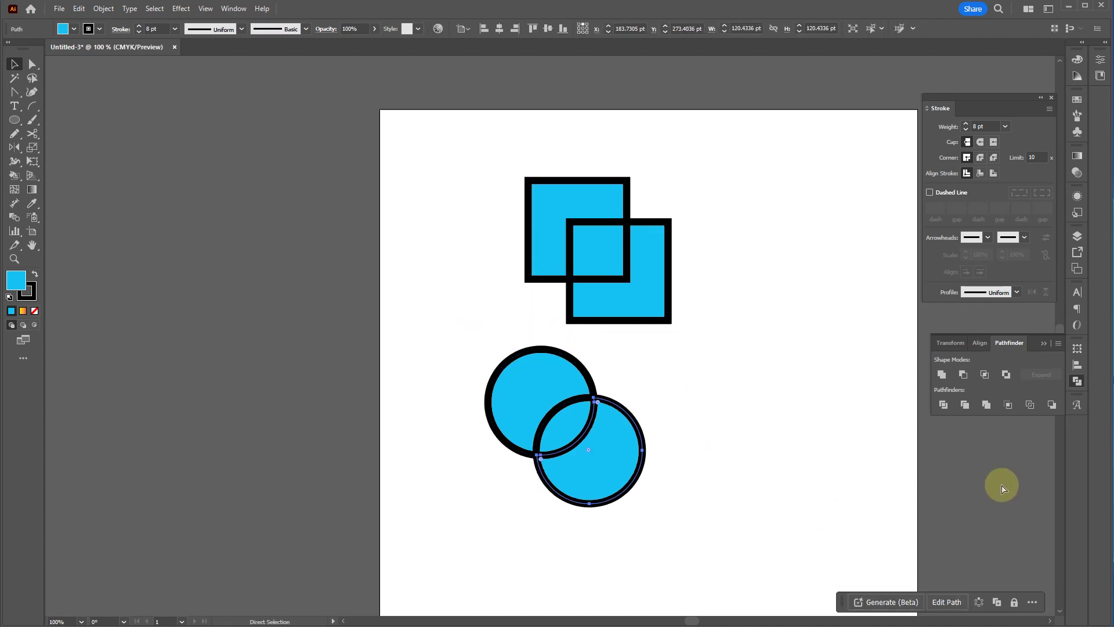
{"action": "key", "text": "ctrl+z"}
{"action": "key", "text": "ctrl+z"}
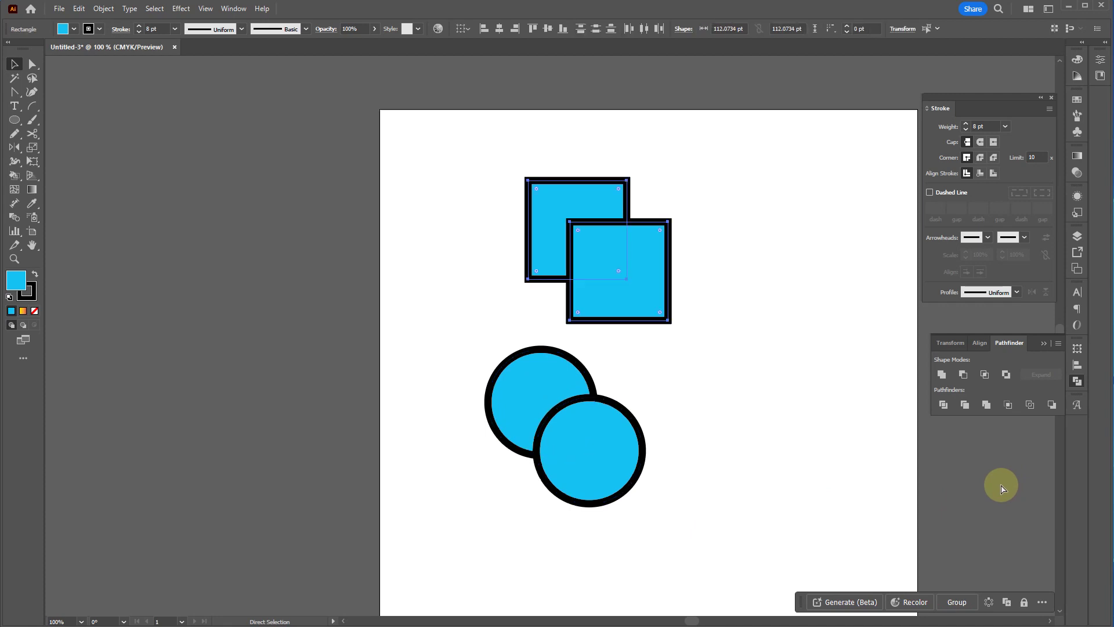
{"action": "key", "text": "ctrl+z"}
{"action": "key", "text": "ctrl+z"}
{"action": "key", "text": "ctrl+shift+z"}
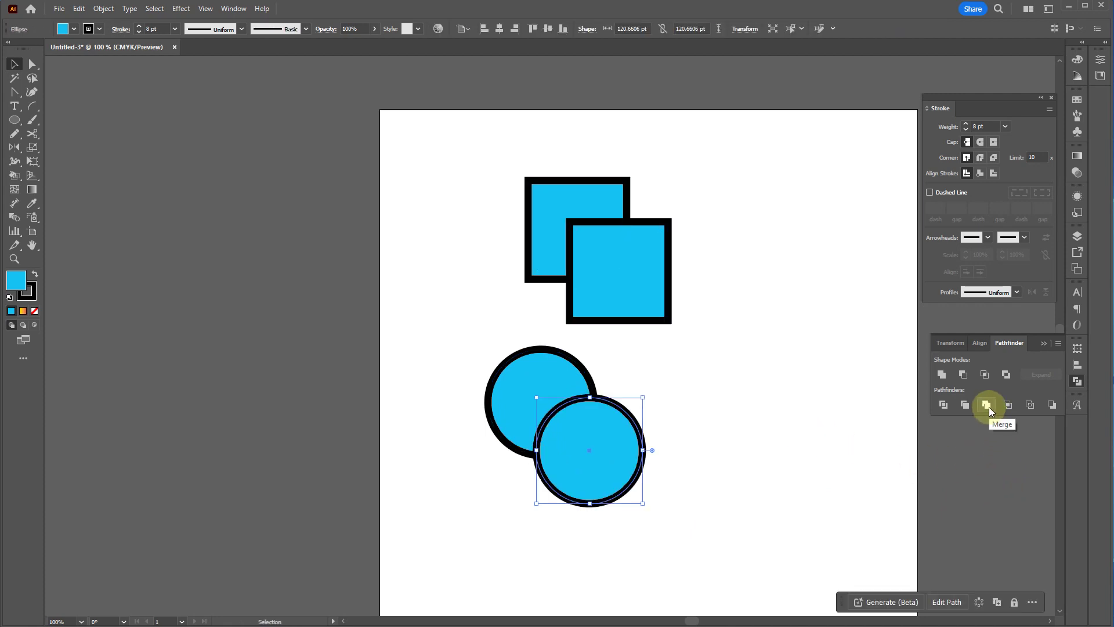
- Try Pathfinder's Merge on the two overlapping squares, and undo it
{"action": "left_click_drag", "start_coordinate": [680, 185], "coordinate": [548, 240]}
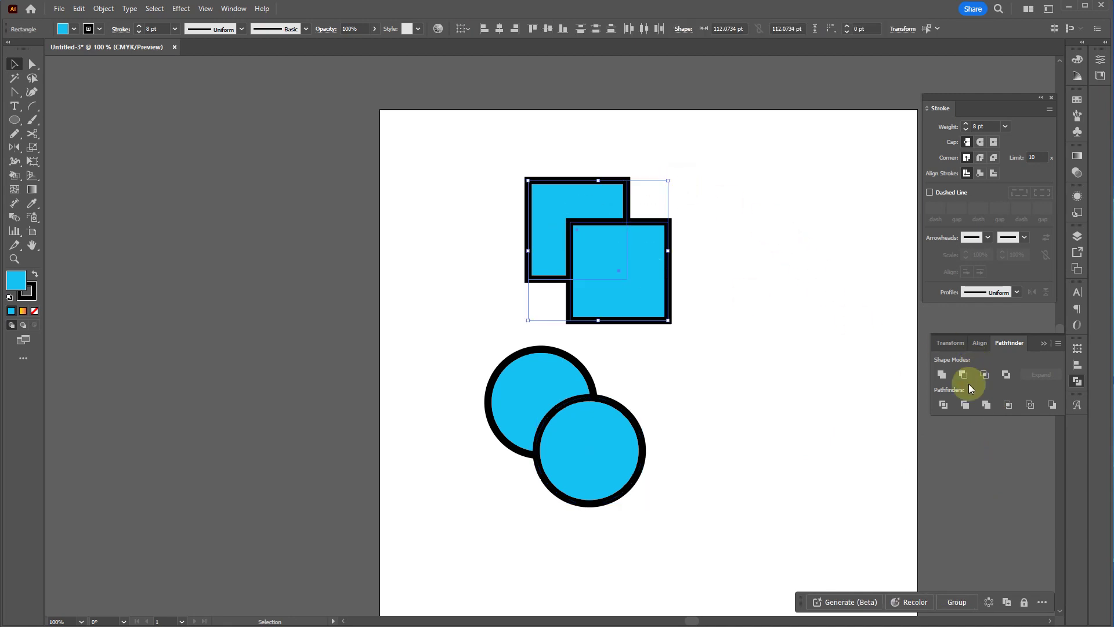
{"action": "left_click", "coordinate": [988, 409]}
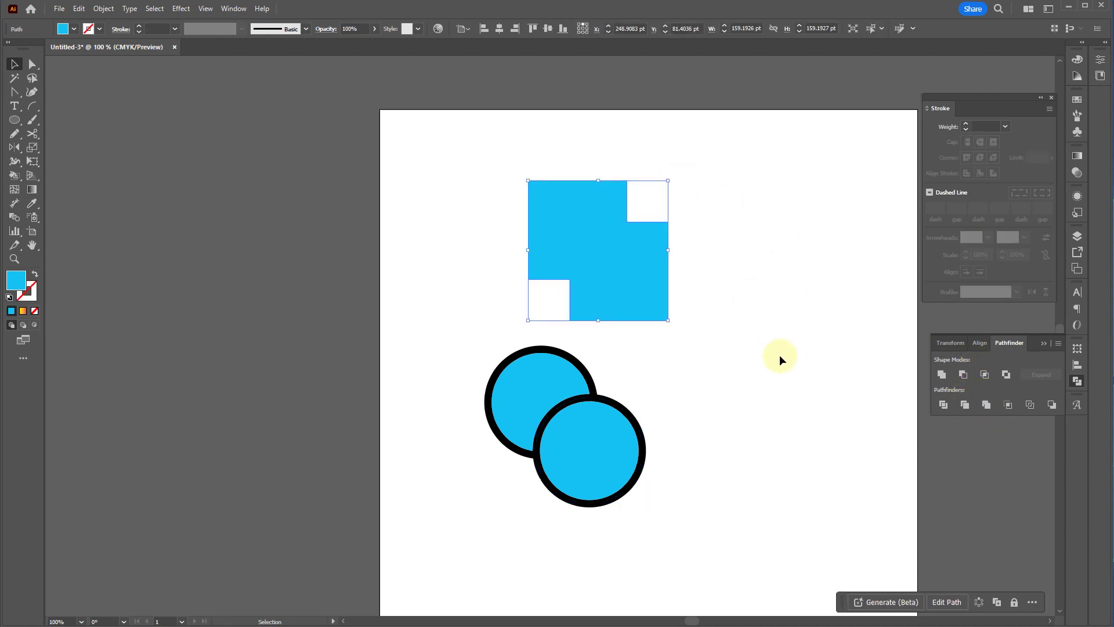
{"action": "key", "text": "ctrl+z"}
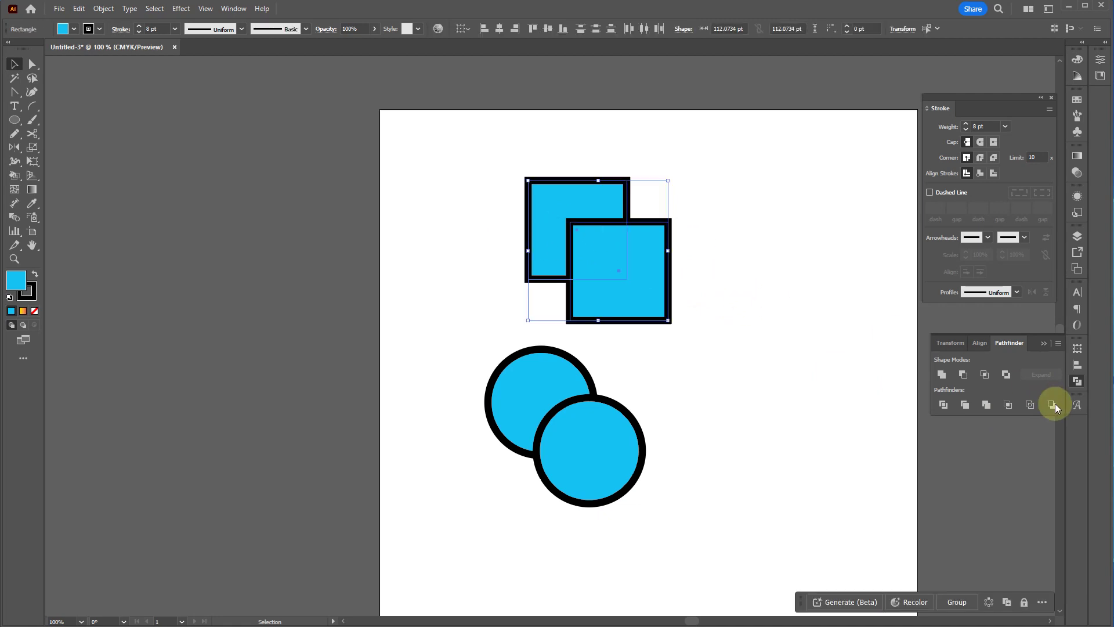
- Try Pathfinder's Crop on the two overlapping squares, inspect the paths in Outline view, and undo the crop
{"action": "left_click", "coordinate": [1012, 404]}
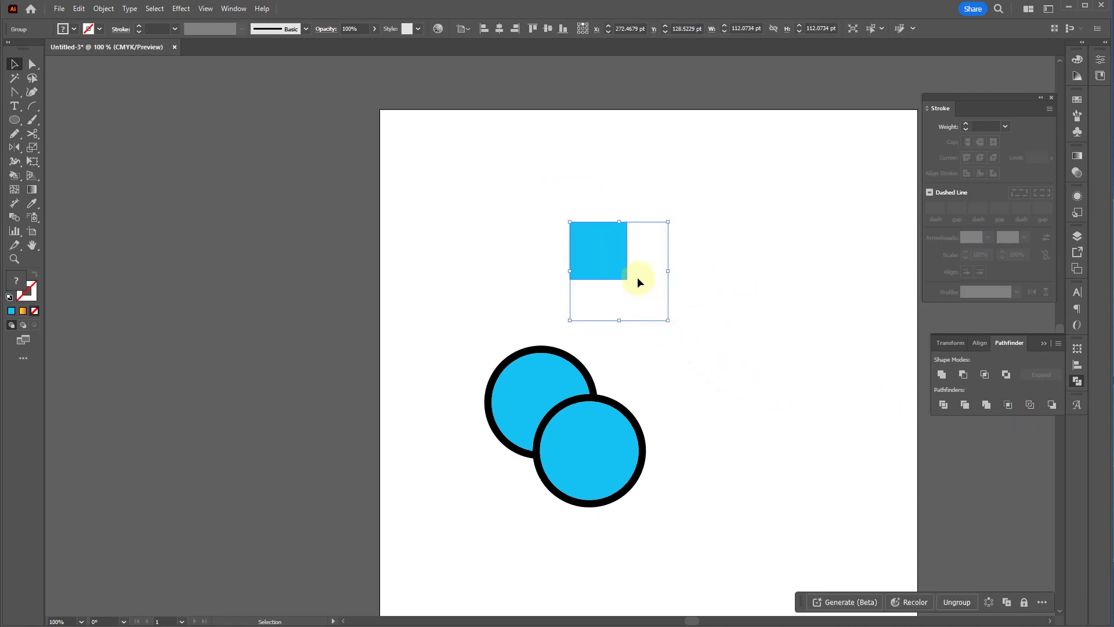
{"action": "scroll", "coordinate": [637, 277], "scroll_direction": "up", "scroll_amount": 5}
{"action": "scroll", "coordinate": [701, 288], "scroll_direction": "down", "scroll_amount": 4}
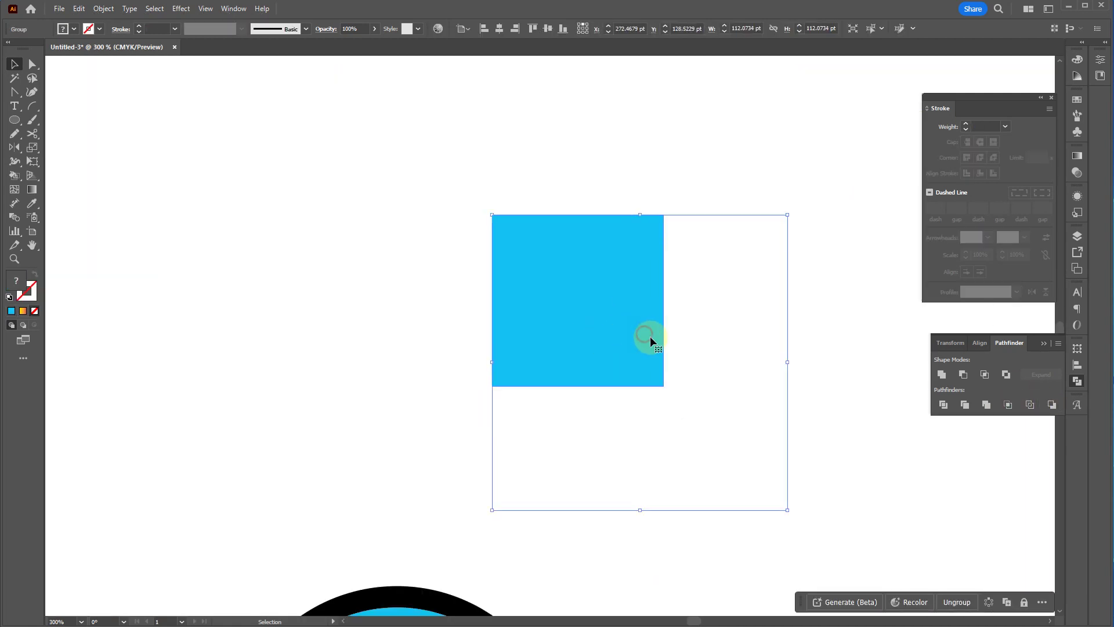
{"action": "key", "text": "ctrl+y"}
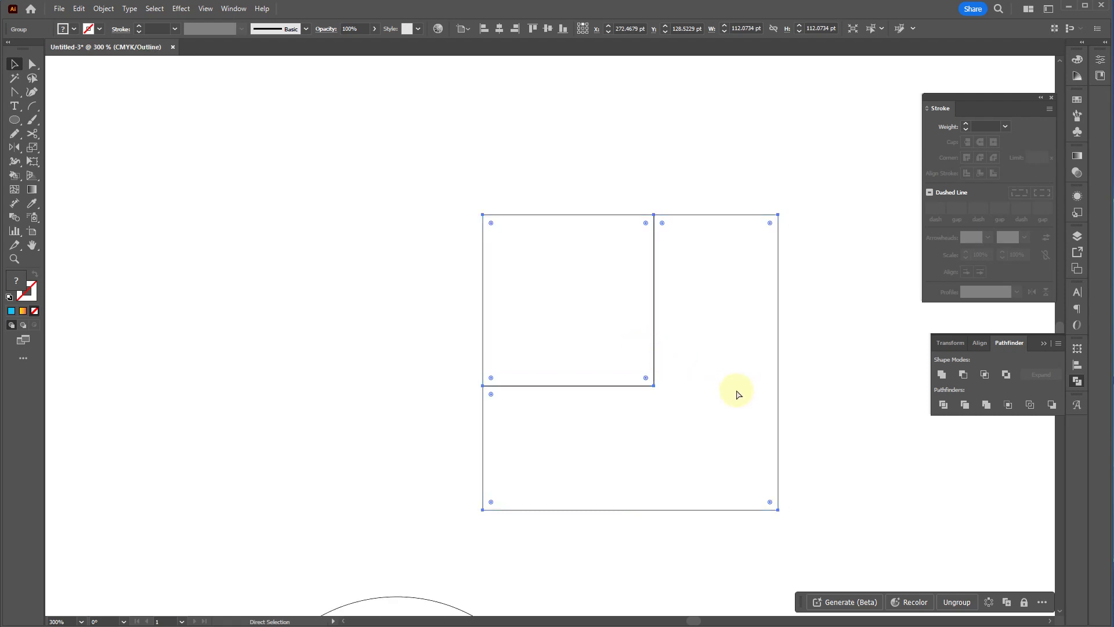
{"action": "key", "text": "ctrl+z"}
{"action": "key", "text": "ctrl+y"}
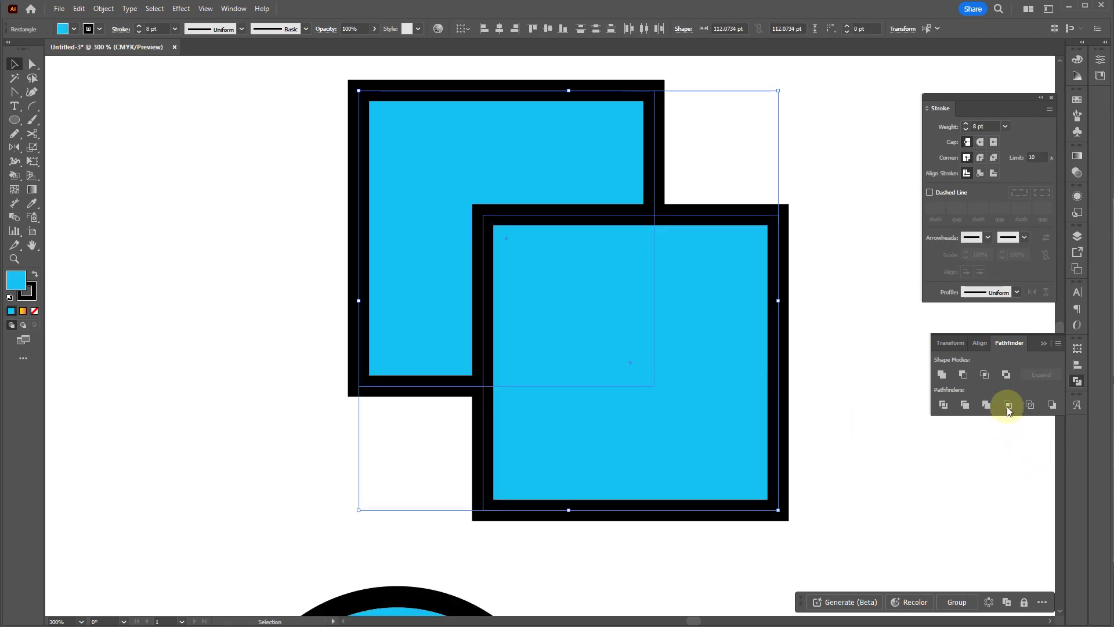
- Try Pathfinder's Outline on the two overlapping squares and inspect the resulting line segments up close
{"action": "left_click", "coordinate": [727, 179]}
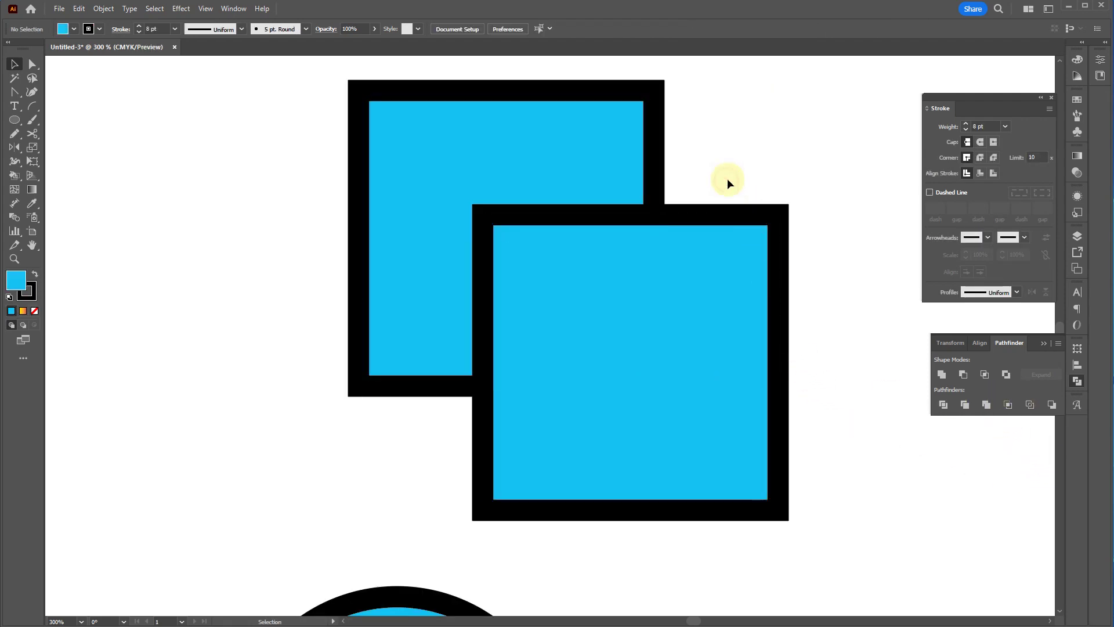
{"action": "left_click_drag", "start_coordinate": [736, 160], "coordinate": [464, 330]}
{"action": "left_click", "coordinate": [1031, 404]}
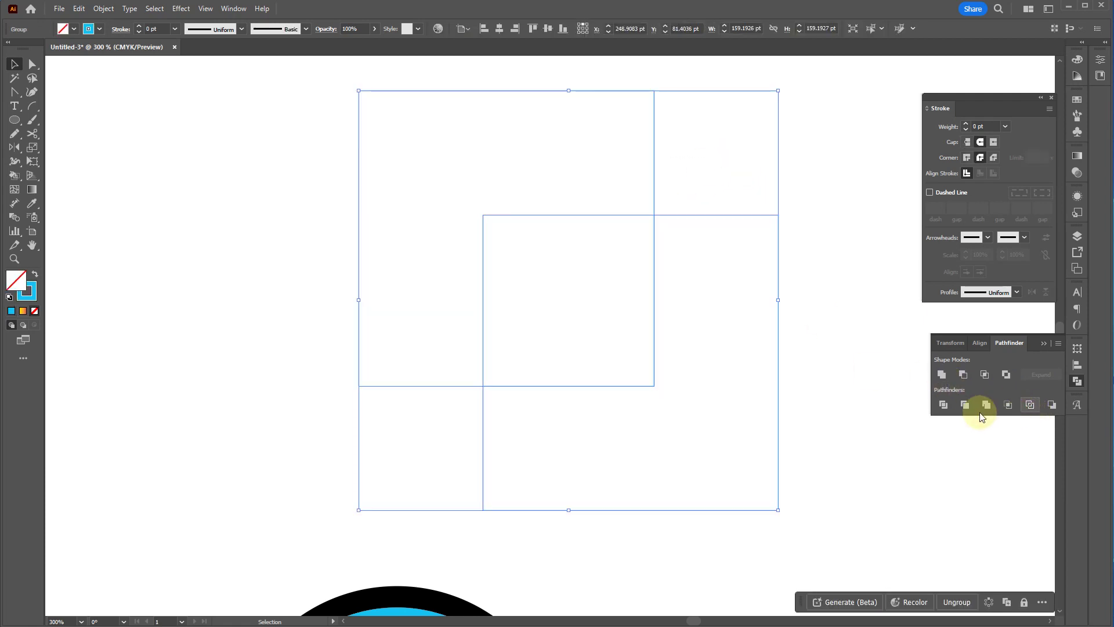
{"action": "left_click", "coordinate": [685, 377]}
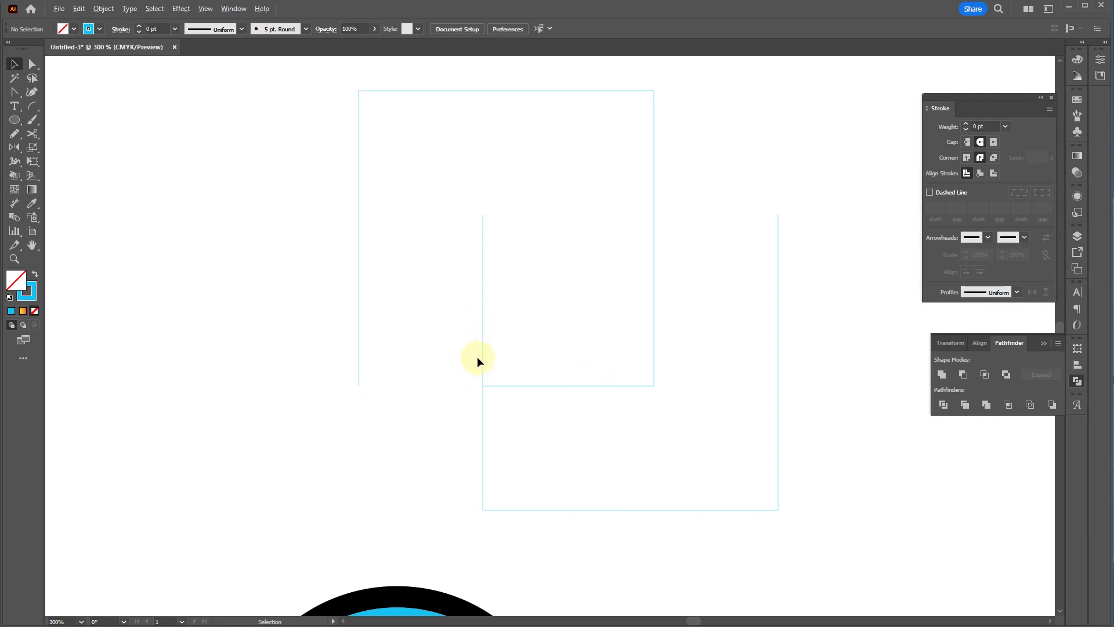
{"action": "scroll", "coordinate": [476, 357], "scroll_direction": "up", "scroll_amount": 3}
{"action": "scroll", "coordinate": [498, 363], "scroll_direction": "down", "scroll_amount": 4}
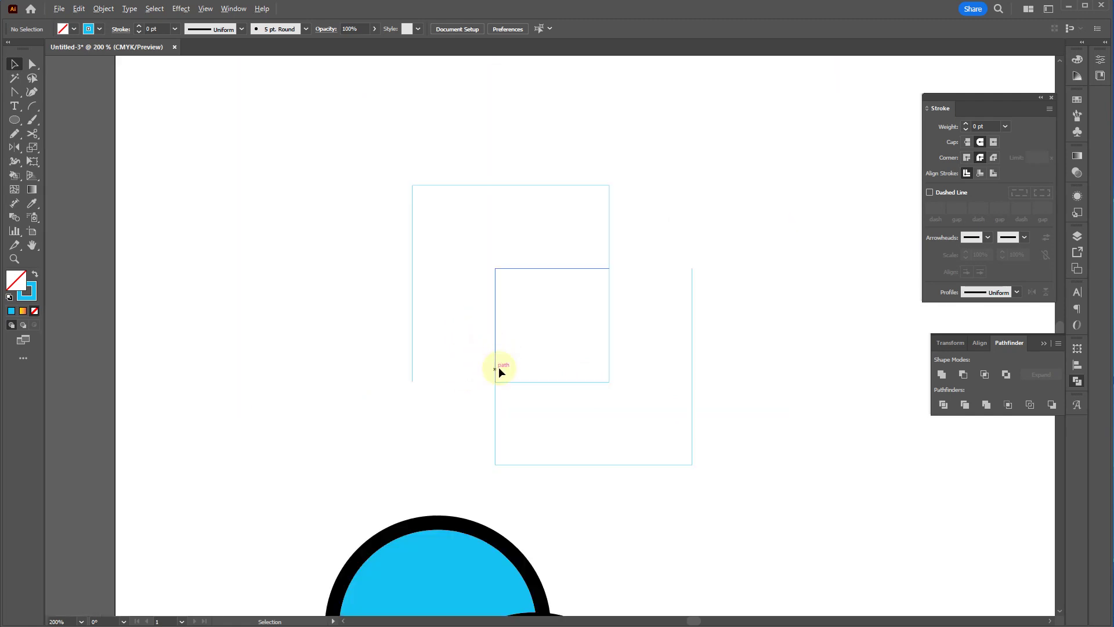
{"action": "left_click", "coordinate": [497, 357]}
- Undo the Outline operation on the squares, restore the second overlapping circle, and clear the selection
{"action": "key", "text": "ctrl+z"}
{"action": "key", "text": "ctrl+z"}
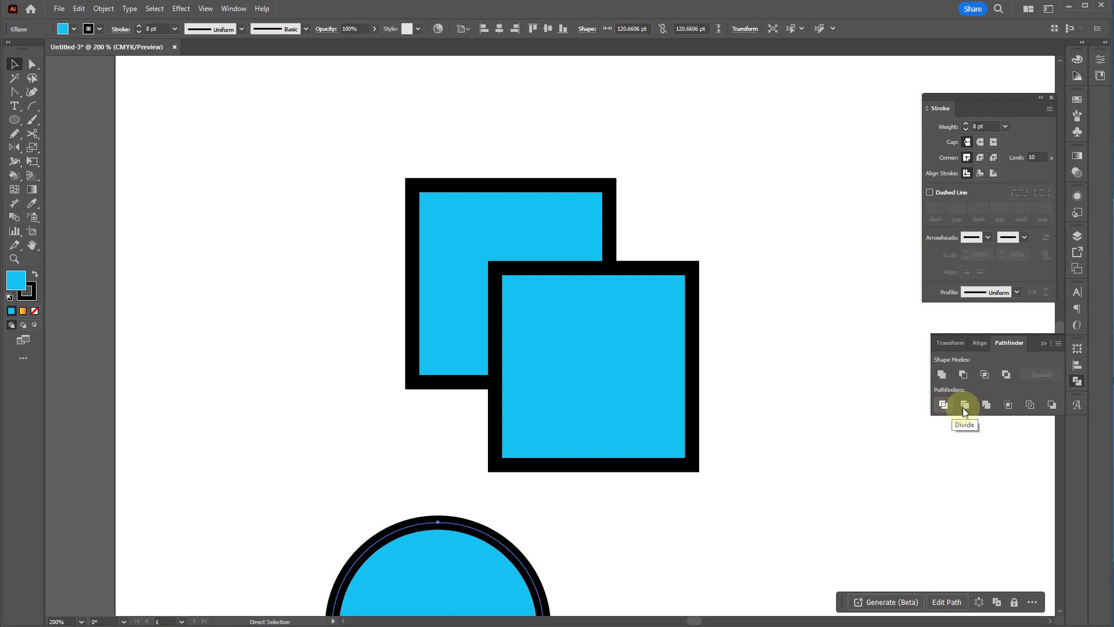
{"action": "key", "text": "v"}
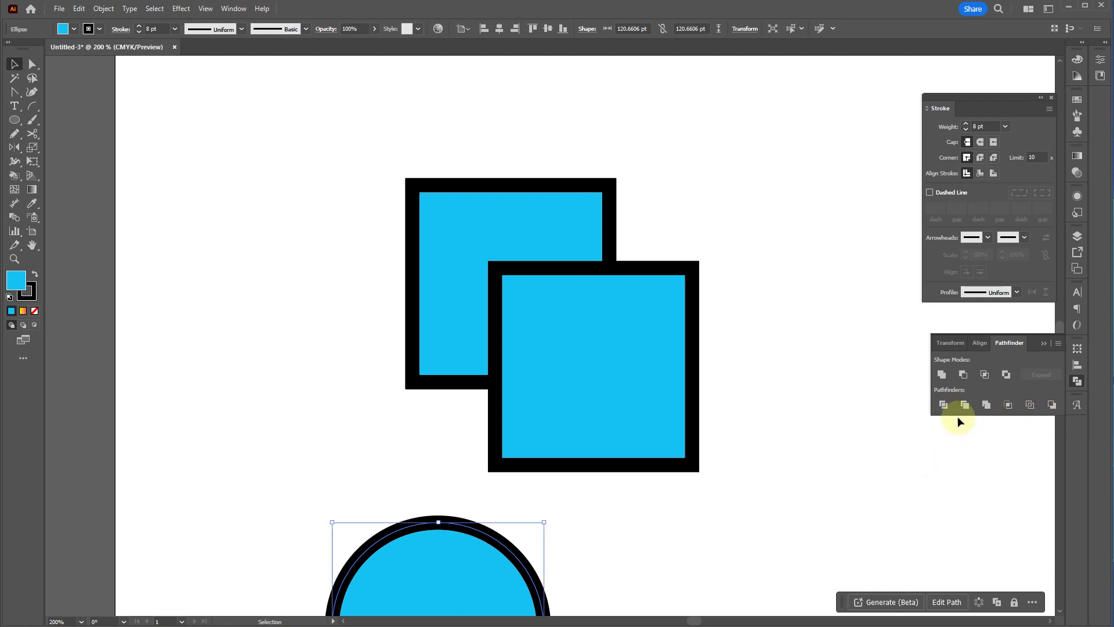
{"action": "left_click", "coordinate": [766, 463]}
{"action": "scroll", "coordinate": [570, 387], "scroll_direction": "down", "scroll_amount": 3}
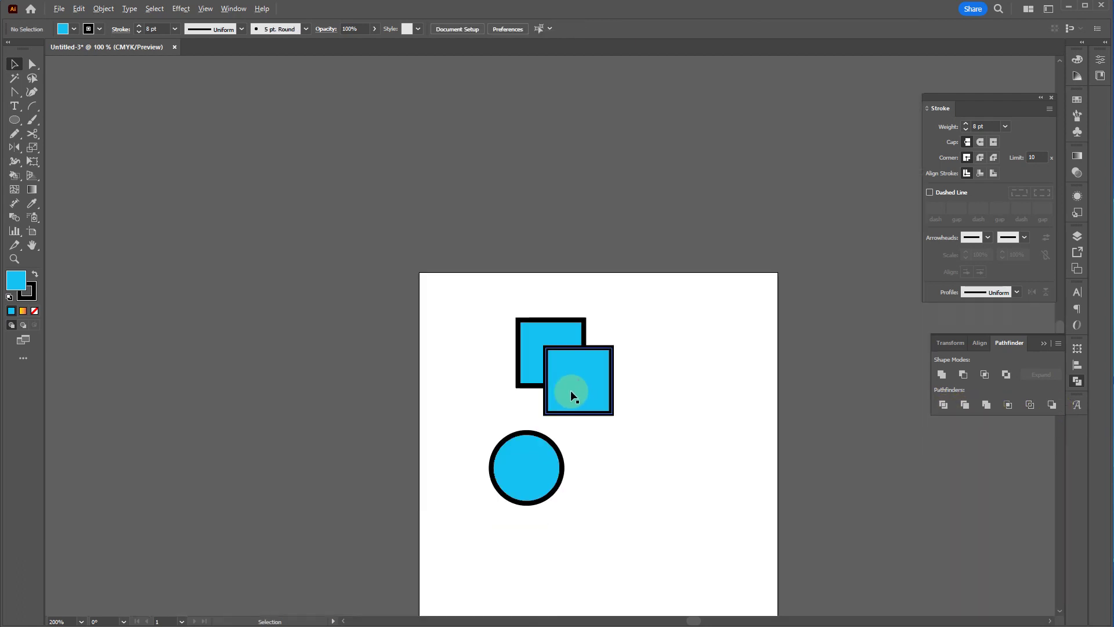
{"action": "key", "text": "ctrl+z"}
{"action": "key", "text": "ctrl+d"}
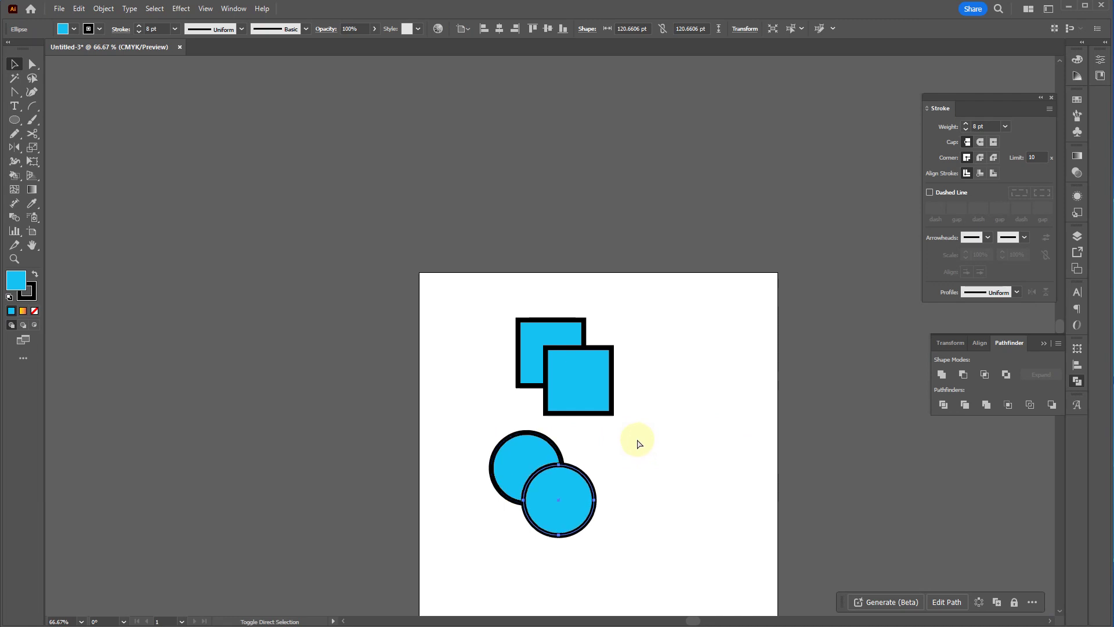
{"action": "left_click", "coordinate": [639, 444]}
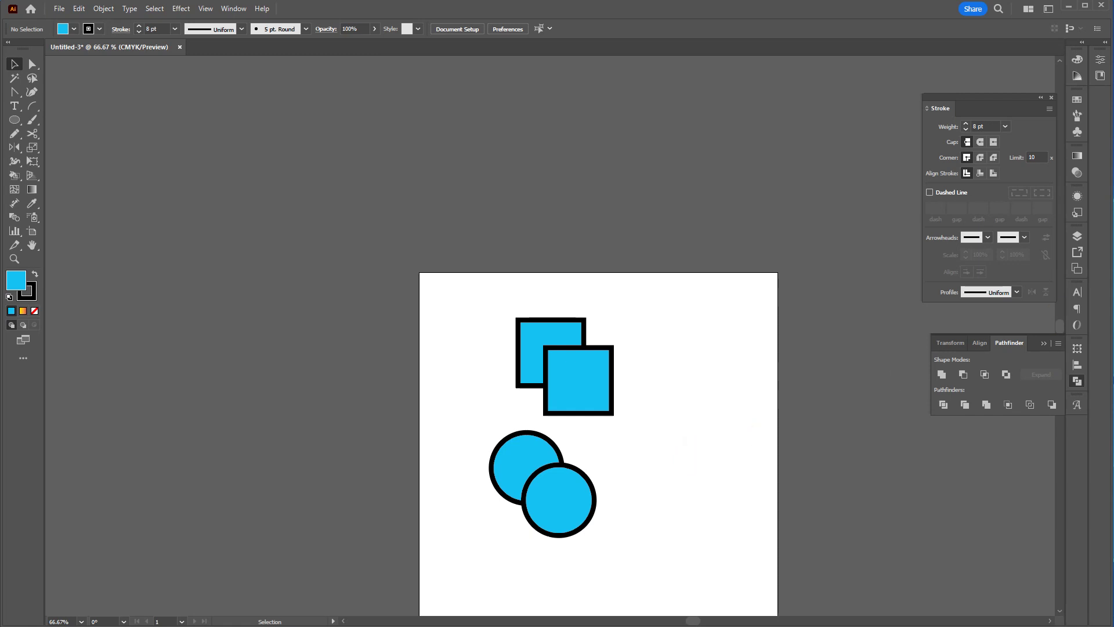
{"action": "left_click_drag", "start_coordinate": [678, 507], "coordinate": [463, 449]}
{"action": "key", "text": "Delete"}
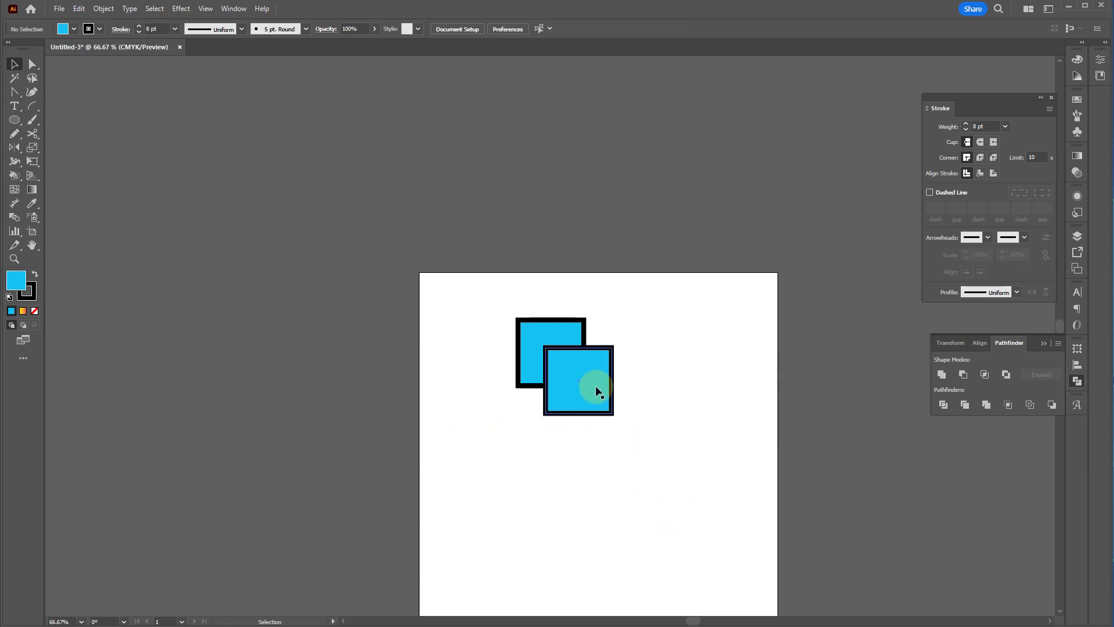
{"action": "key", "text": "ctrl+z"}
- Place one square and one circle on opposite sides of the artboard's upper area and delete the other square and circle
{"action": "left_click_drag", "start_coordinate": [583, 523], "coordinate": [736, 380]}
{"action": "left_click_drag", "start_coordinate": [549, 400], "coordinate": [534, 529]}
{"action": "key", "text": "Delete"}
{"action": "left_click", "coordinate": [521, 469]}
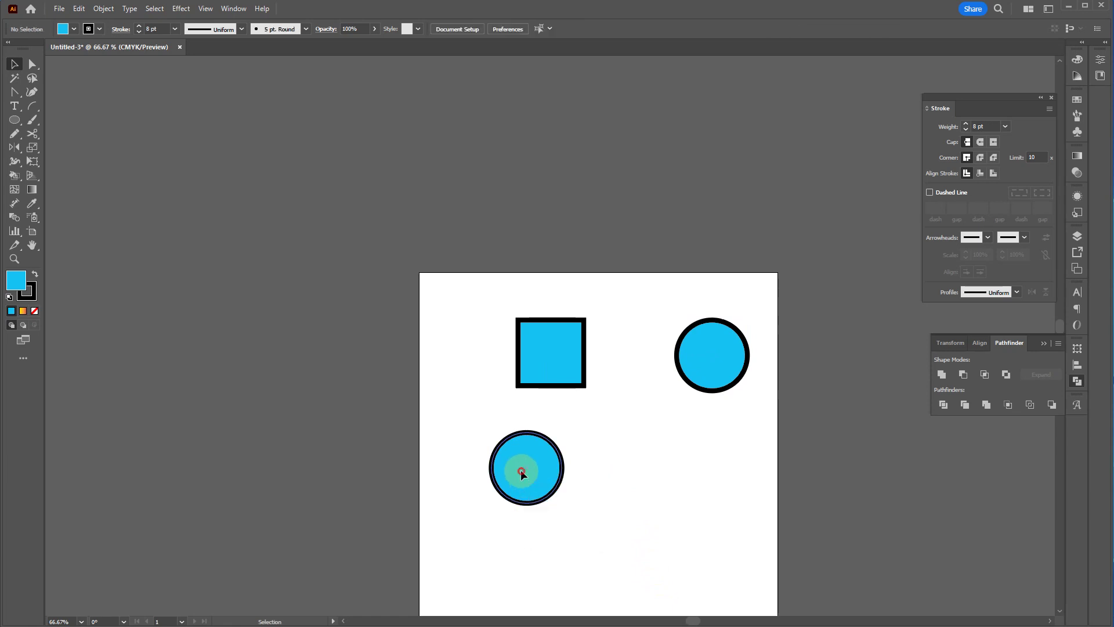
{"action": "key", "text": "Delete"}
{"action": "left_click_drag", "start_coordinate": [566, 389], "coordinate": [502, 343]}
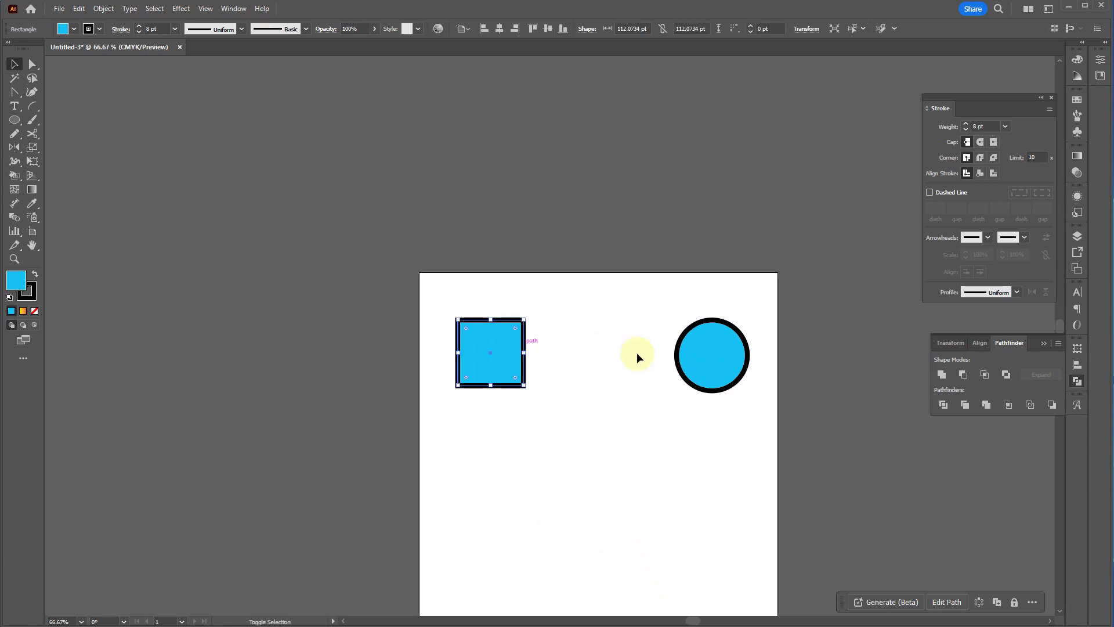
- Remove the stroke from both the square and the circle, and bring their fill color up for editing
{"action": "left_click", "coordinate": [705, 380], "text": "shift"}
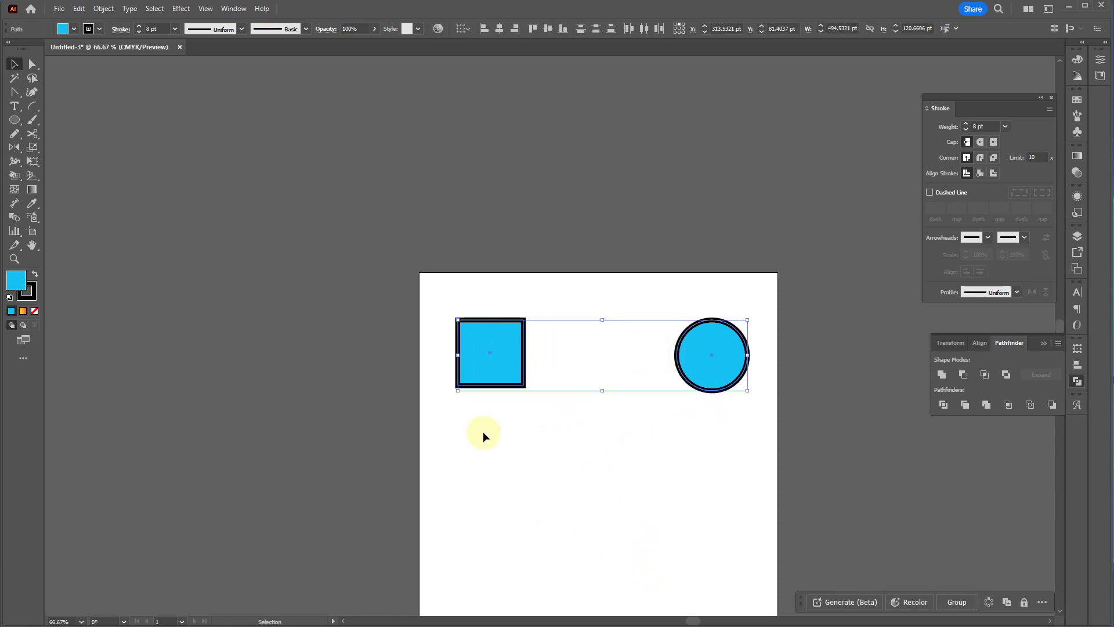
{"action": "left_click", "coordinate": [35, 310]}
{"action": "left_click", "coordinate": [9, 282]}
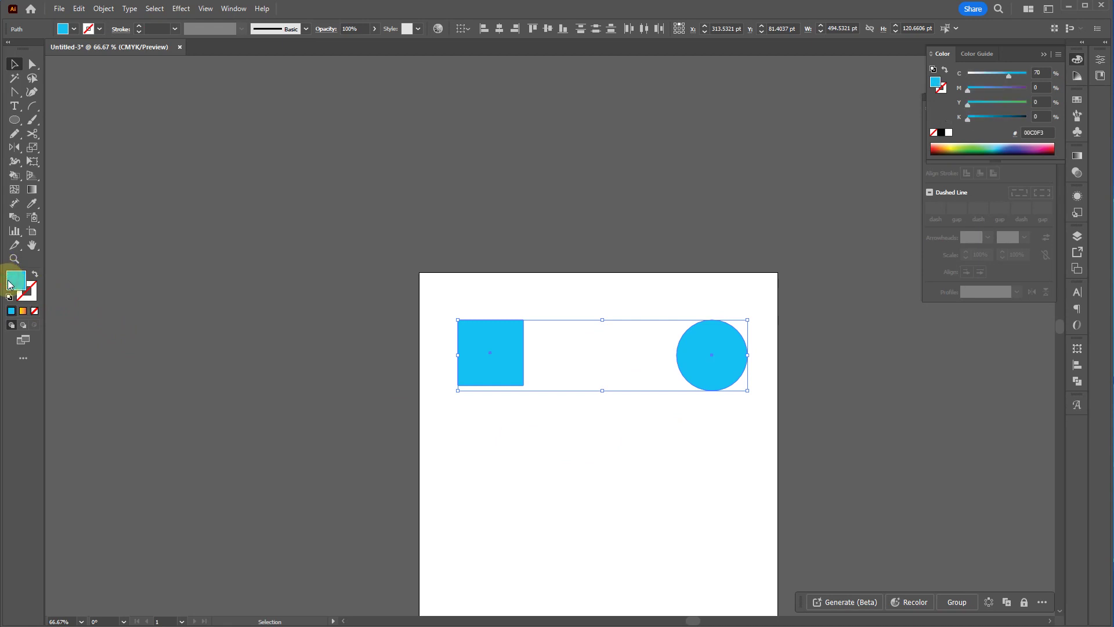
{"action": "left_click", "coordinate": [57, 206]}
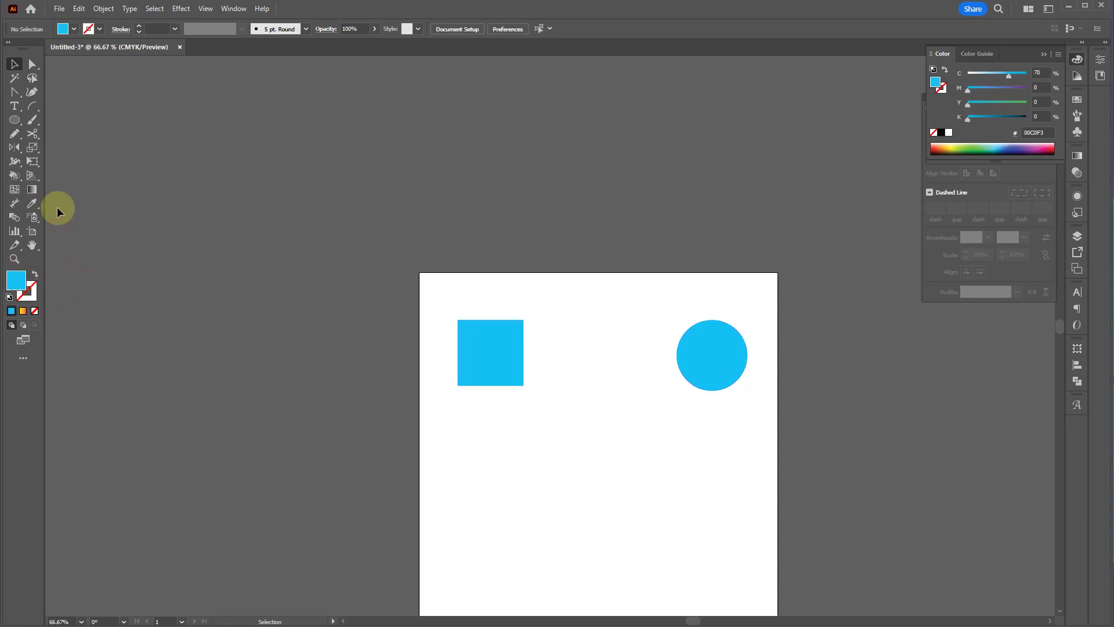
{"action": "left_click", "coordinate": [13, 177]}
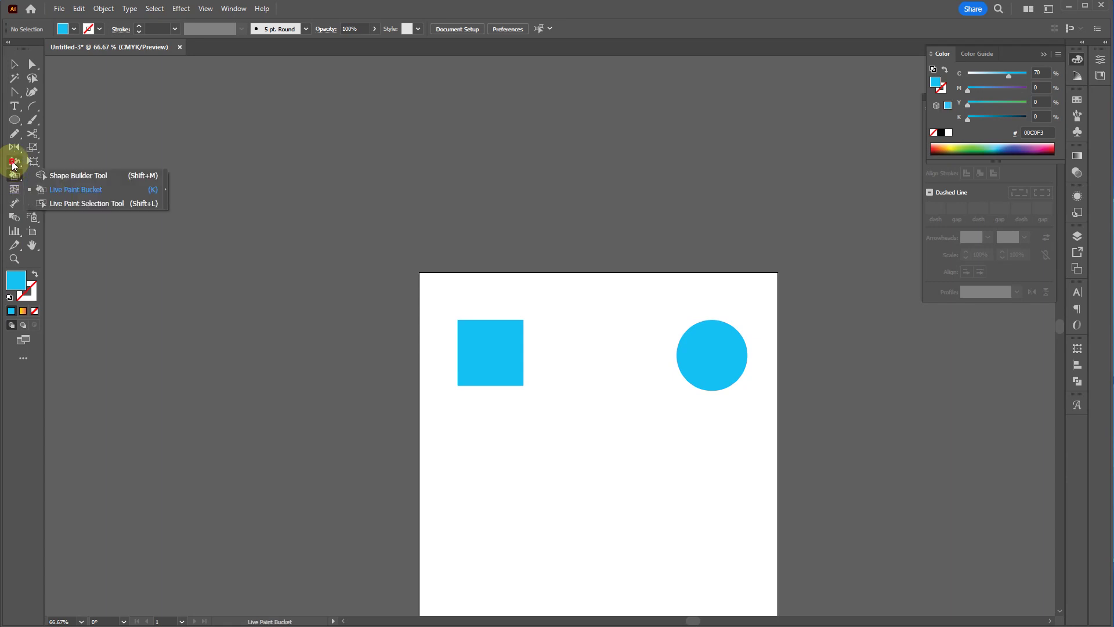
{"action": "left_click", "coordinate": [13, 164]}
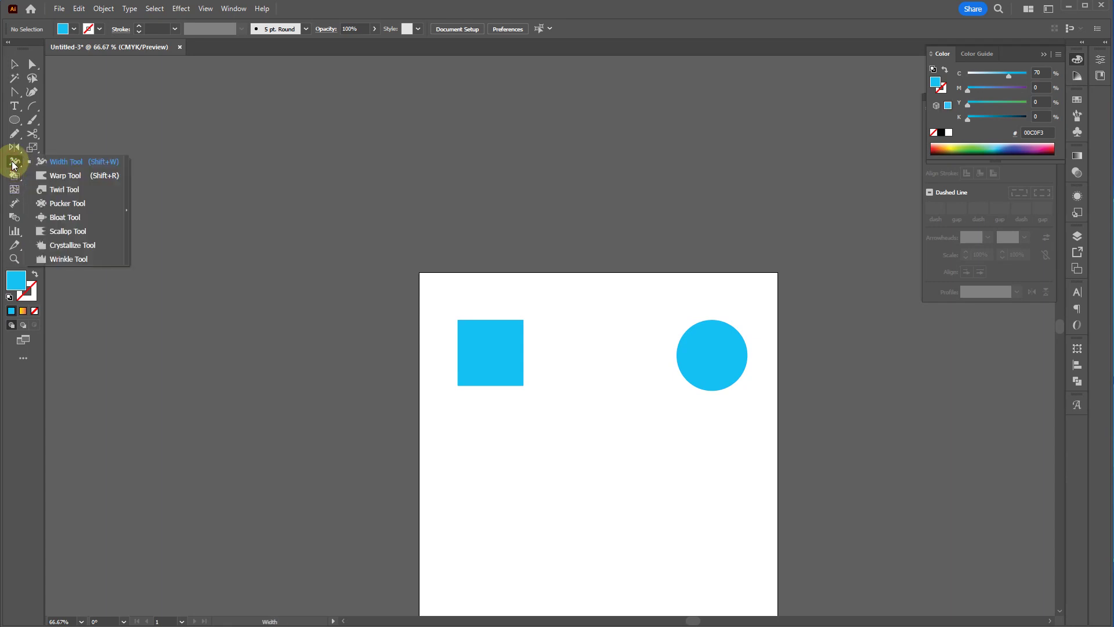
{"action": "left_click", "coordinate": [12, 164]}
{"action": "left_click", "coordinate": [12, 149]}
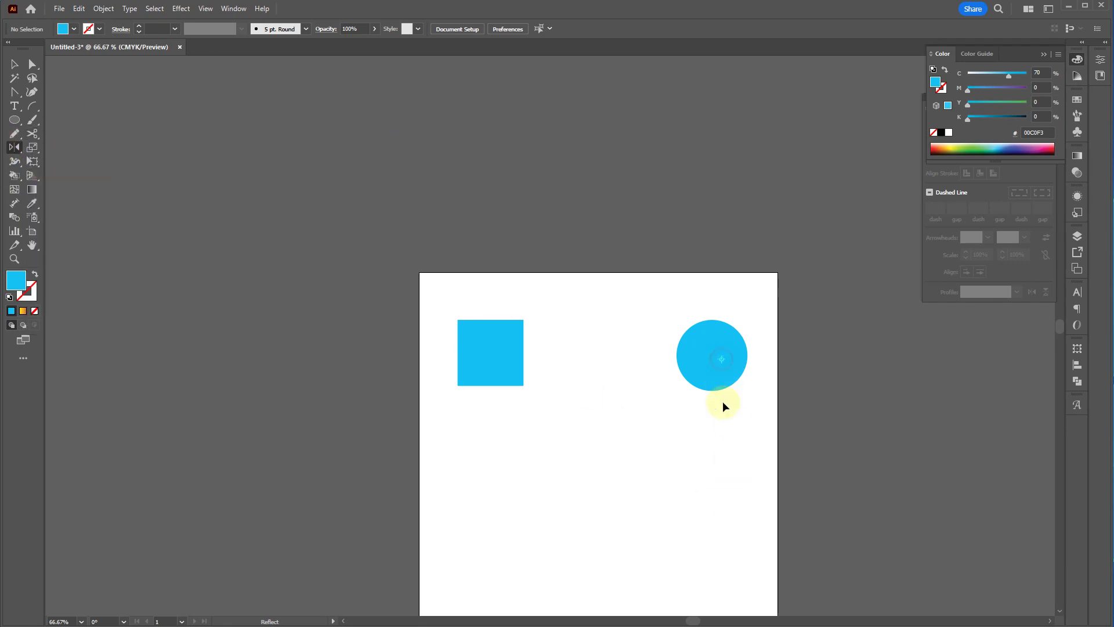
- Fill the circle with a medium blue picked from the color spectrum
{"action": "key", "text": "v"}
{"action": "left_click", "coordinate": [706, 388]}
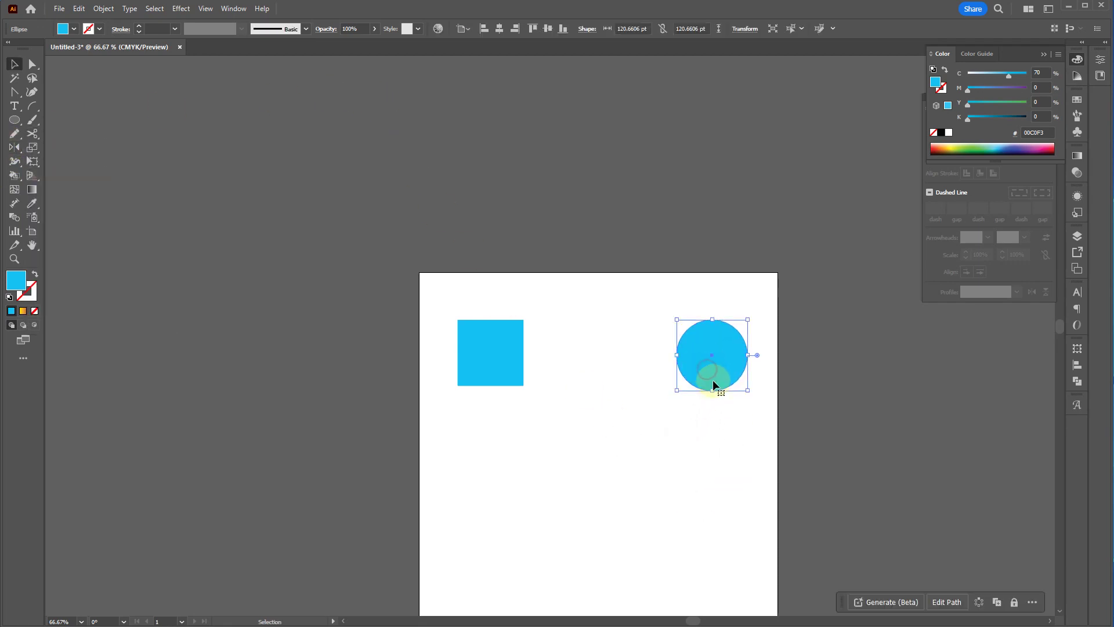
{"action": "left_click", "coordinate": [994, 145]}
{"action": "left_click", "coordinate": [1015, 141]}
{"action": "left_click", "coordinate": [1009, 151]}
{"action": "left_click", "coordinate": [1006, 145]}
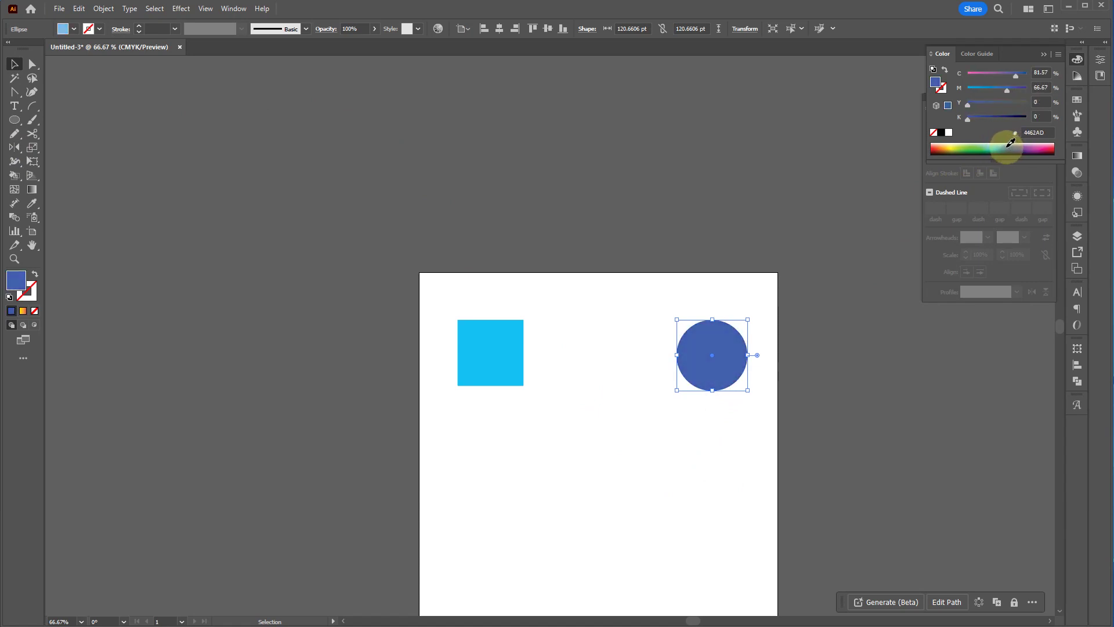
- Fill the square with an orange-yellow picked from the color spectrum, about 25% magenta and 83% yellow
{"action": "left_click", "coordinate": [472, 365]}
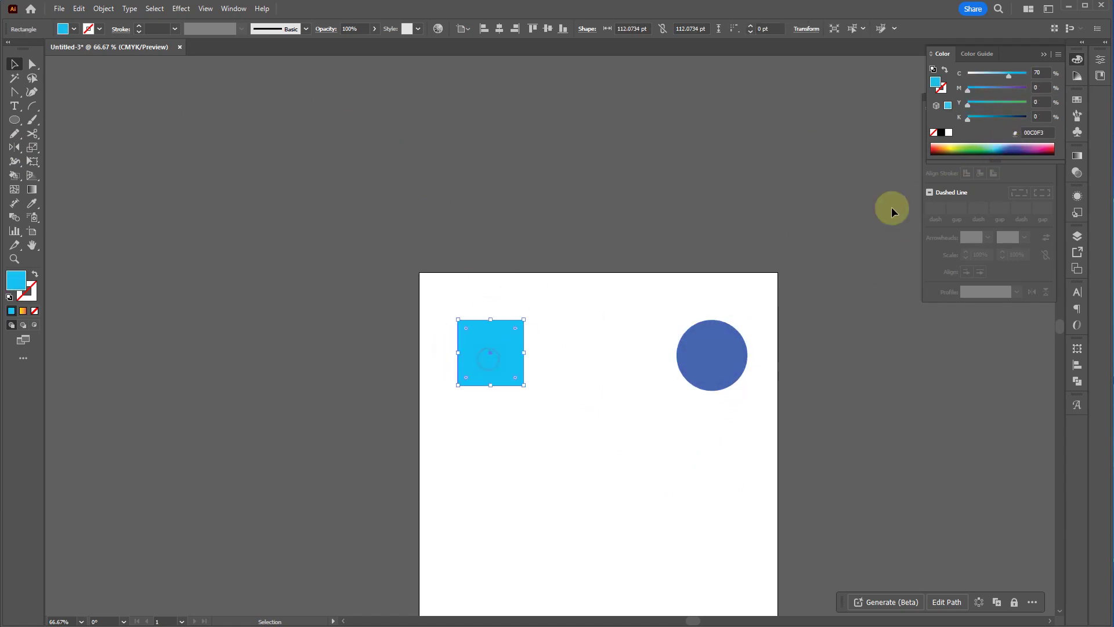
{"action": "left_click", "coordinate": [946, 144]}
{"action": "left_click", "coordinate": [945, 143]}
{"action": "left_click", "coordinate": [941, 144]}
{"action": "left_click", "coordinate": [620, 373]}
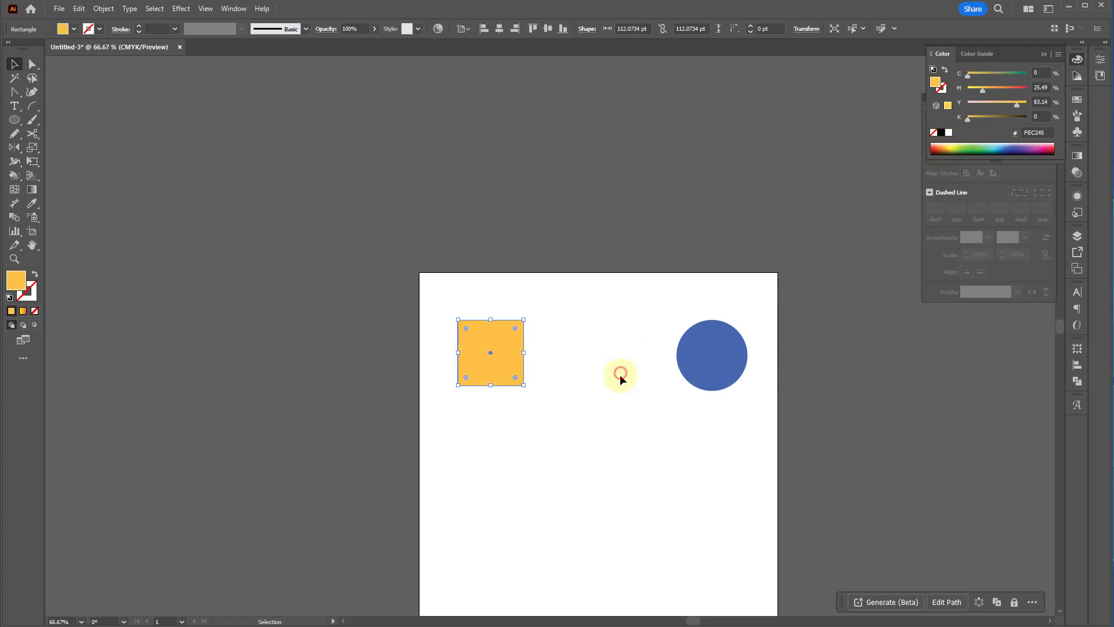
- Make a blend between the orange-yellow square and the blue circle
{"action": "left_click", "coordinate": [738, 372]}
{"action": "left_click", "coordinate": [487, 373], "text": "shift"}
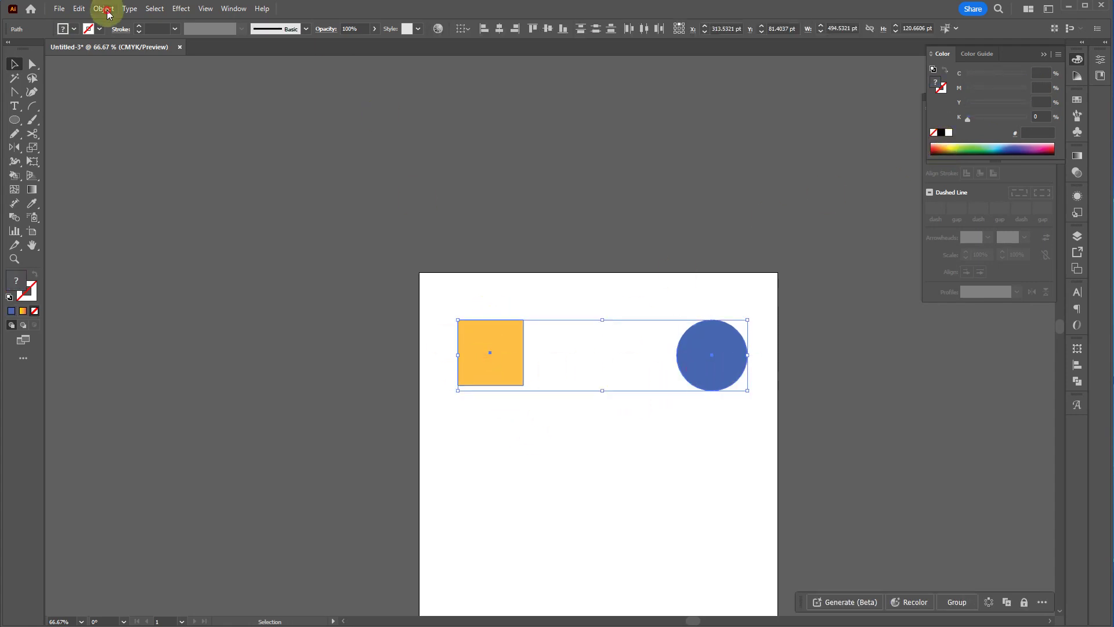
{"action": "left_click", "coordinate": [104, 8]}
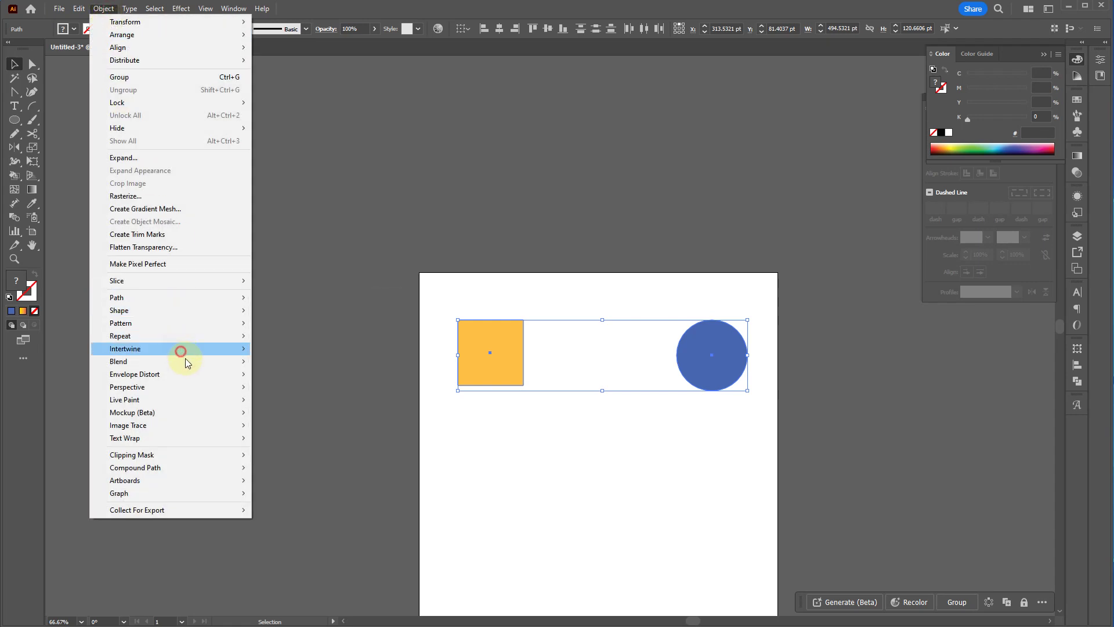
{"action": "mouse_move", "coordinate": [218, 366]}
{"action": "left_click", "coordinate": [272, 361]}
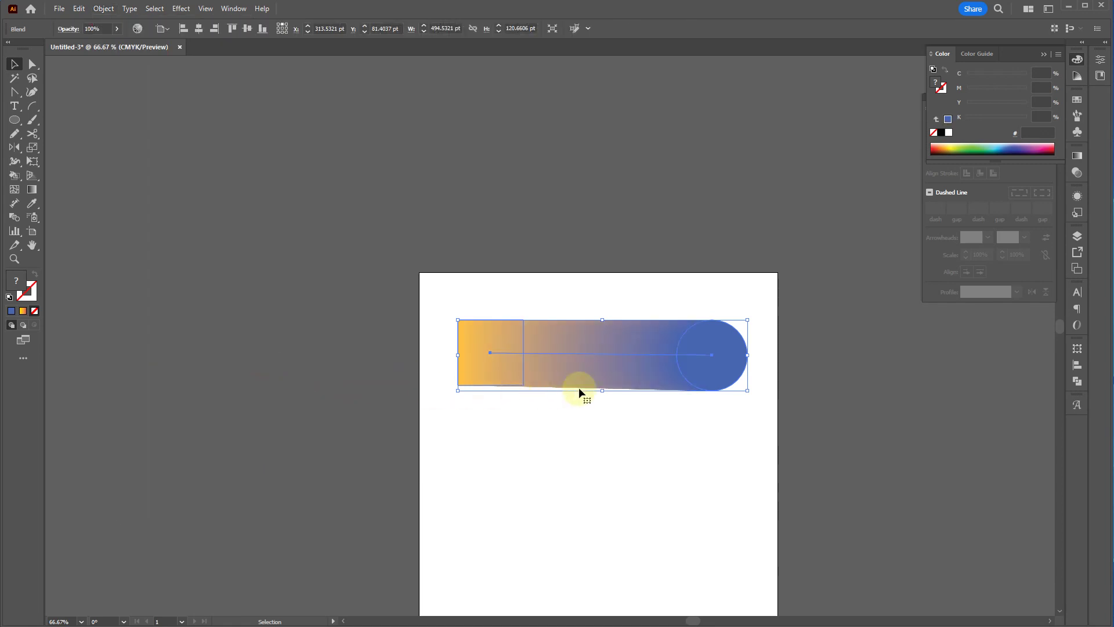
- Examine the blend's color and shape transition up close, and bring the empty artboard area below it into view
{"action": "left_click", "coordinate": [574, 417]}
{"action": "key", "text": "ctrl+plus"}
{"action": "key", "text": "ctrl+plus"}
{"action": "key", "text": "ctrl+plus"}
{"action": "key", "text": "ctrl+plus"}
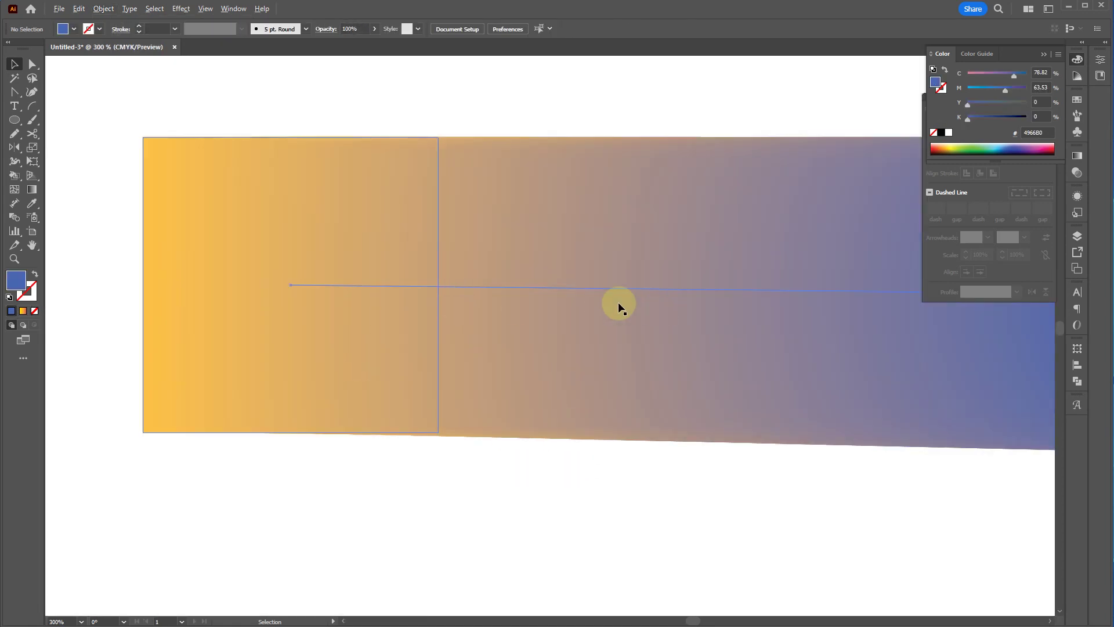
{"action": "key", "text": "ctrl+1"}
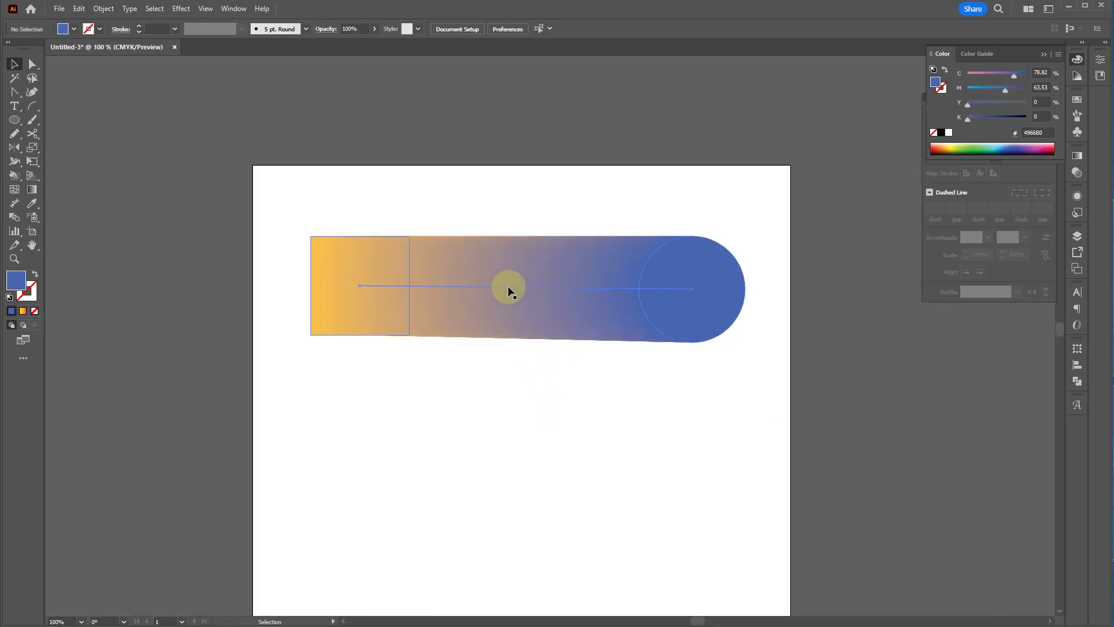
{"action": "left_click_drag", "start_coordinate": [480, 447], "coordinate": [471, 251]}
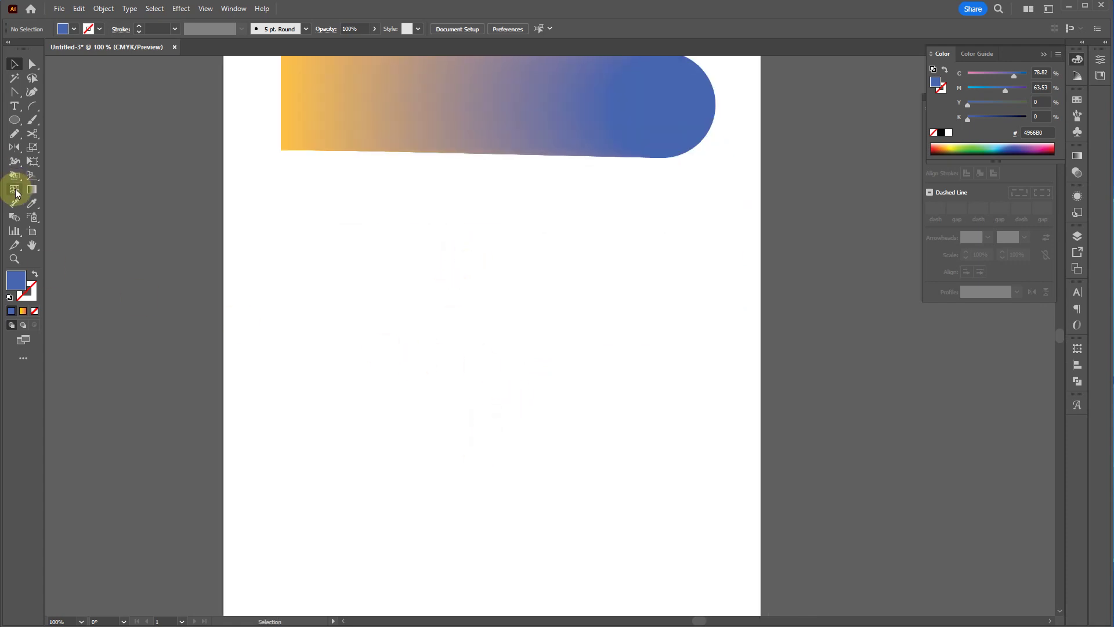
- Draw a seven-pointed star below the square-to-circle blend and fill it with green, about 51% cyan and 100% yellow
{"action": "left_click_drag", "start_coordinate": [14, 120], "coordinate": [63, 181]}
{"action": "left_click_drag", "start_coordinate": [518, 370], "coordinate": [599, 449]}
{"action": "left_click", "coordinate": [978, 146]}
{"action": "left_click", "coordinate": [971, 144]}
- Blend the green star with the existing square-to-circle blend
{"action": "key", "text": "v"}
{"action": "left_click", "coordinate": [619, 130], "text": "shift"}
{"action": "left_click", "coordinate": [103, 8]}
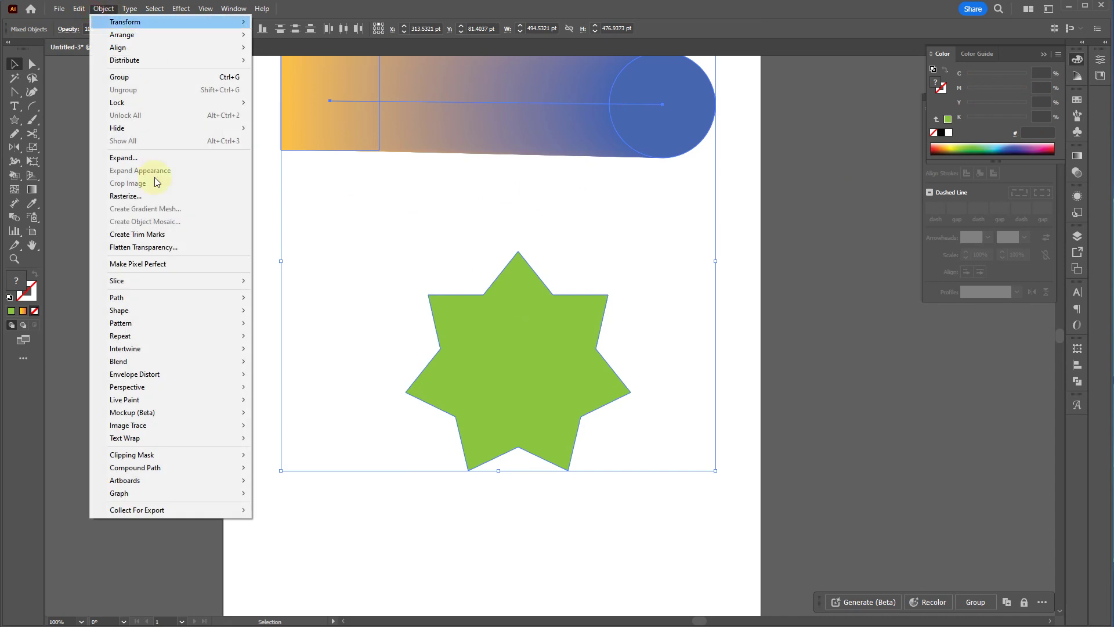
{"action": "mouse_move", "coordinate": [174, 361]}
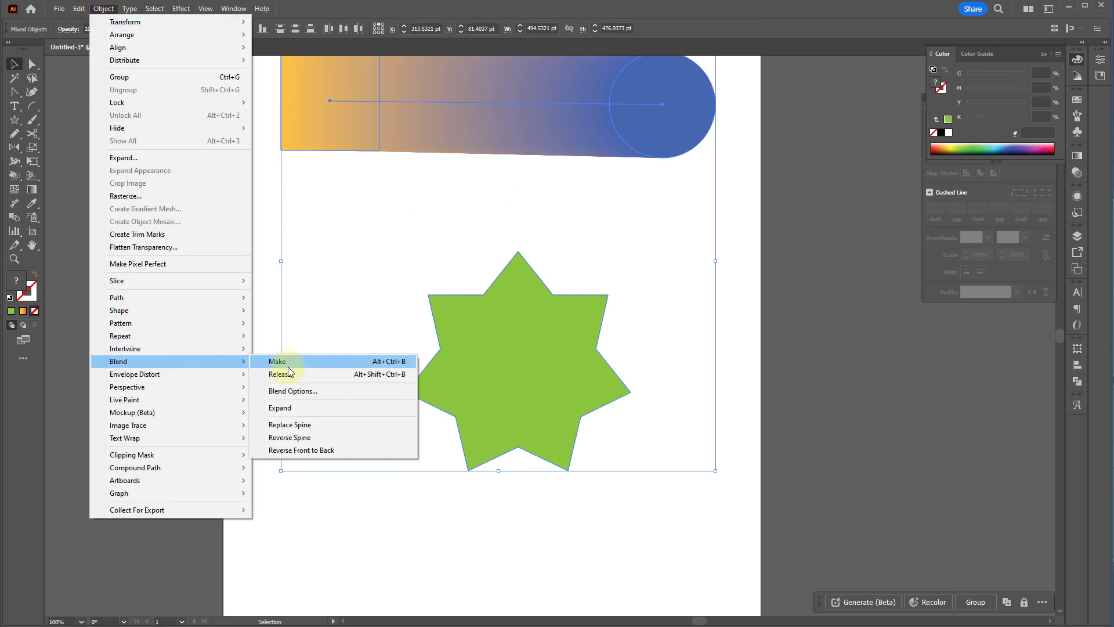
{"action": "left_click", "coordinate": [289, 366]}
{"action": "left_click", "coordinate": [308, 347]}
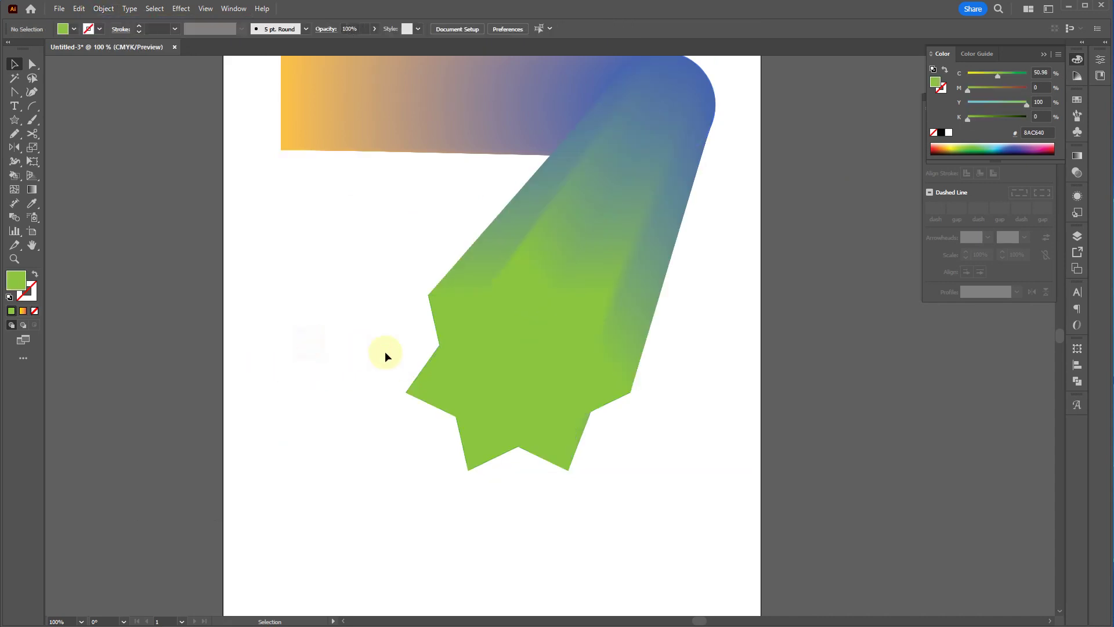
- Undo the star blend and delete the remaining artwork to clear the artboard
{"action": "scroll", "coordinate": [340, 326], "scroll_direction": "down", "scroll_amount": 3}
{"action": "scroll", "coordinate": [386, 277], "scroll_direction": "up", "scroll_amount": 3}
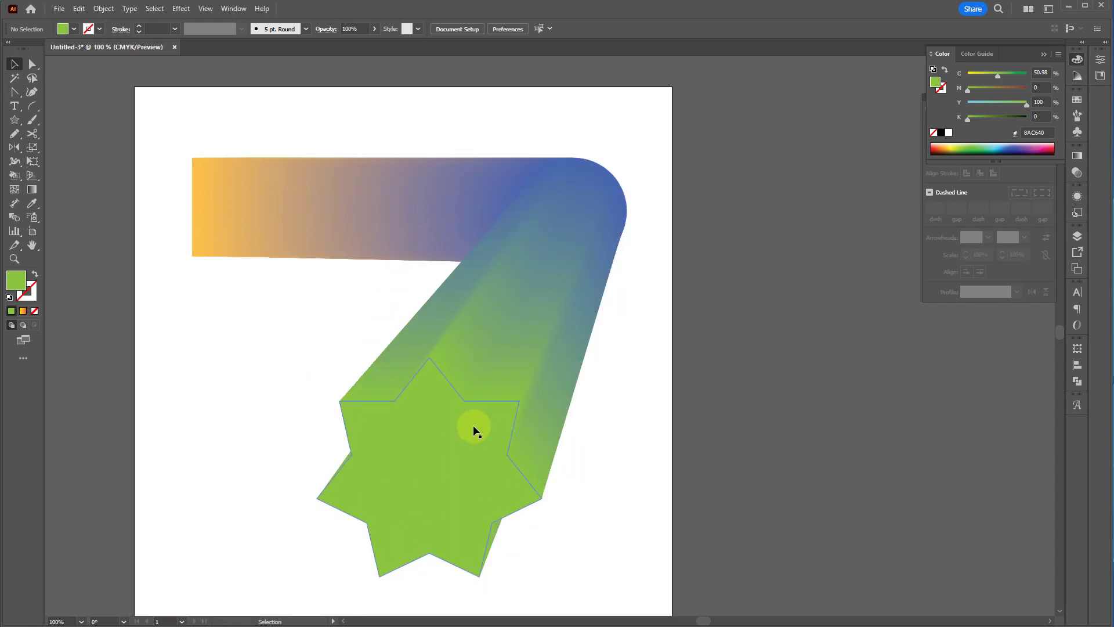
{"action": "left_click", "coordinate": [439, 495]}
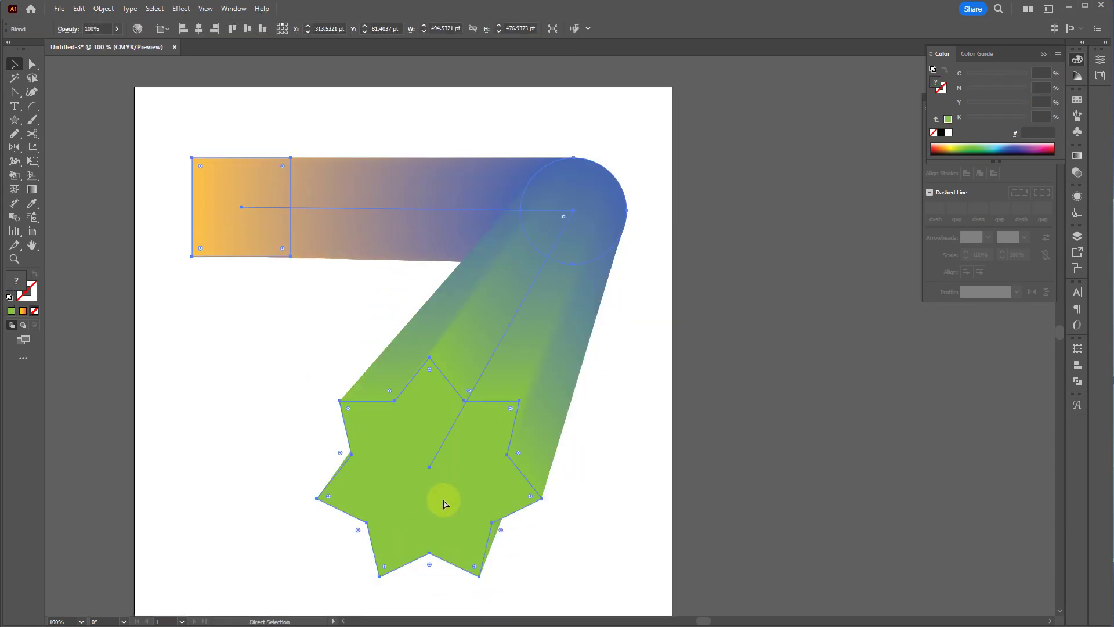
{"action": "key", "text": "ctrl+z"}
{"action": "left_click_drag", "start_coordinate": [574, 482], "coordinate": [269, 220]}
{"action": "key", "text": "Delete"}
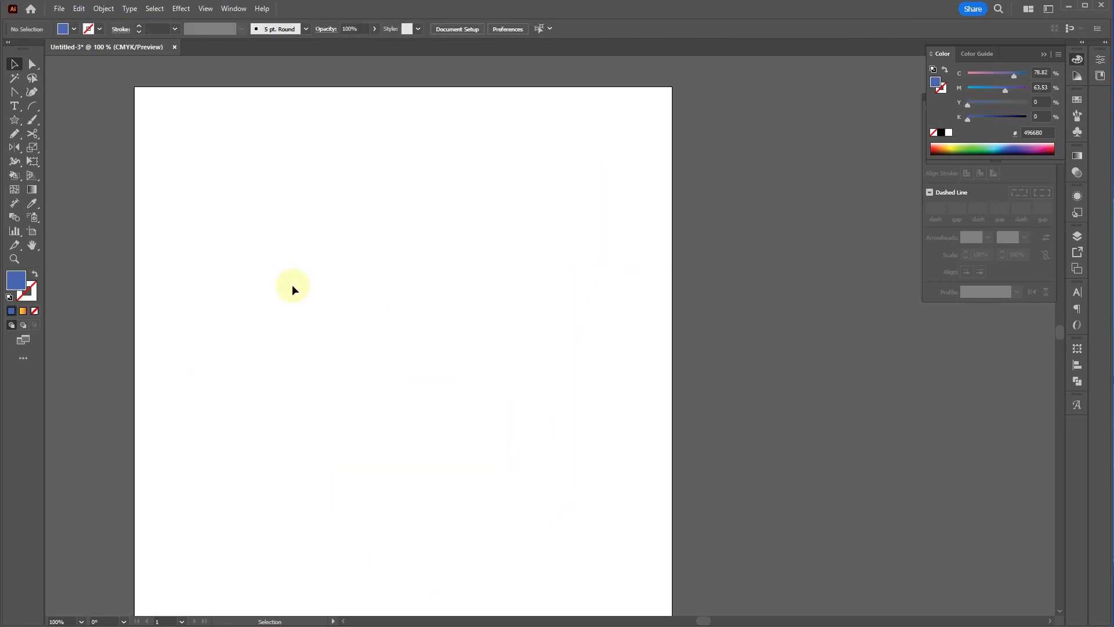
- Draw a tall rectangle about 83 by 194 pt and duplicate it across the artboard, filling the copy with red
{"action": "key", "text": "m"}
{"action": "left_click_drag", "start_coordinate": [183, 152], "coordinate": [255, 322]}
{"action": "key", "text": "v"}
{"action": "left_click_drag", "start_coordinate": [214, 264], "coordinate": [598, 272], "text": "alt"}
{"action": "left_click", "coordinate": [935, 146]}
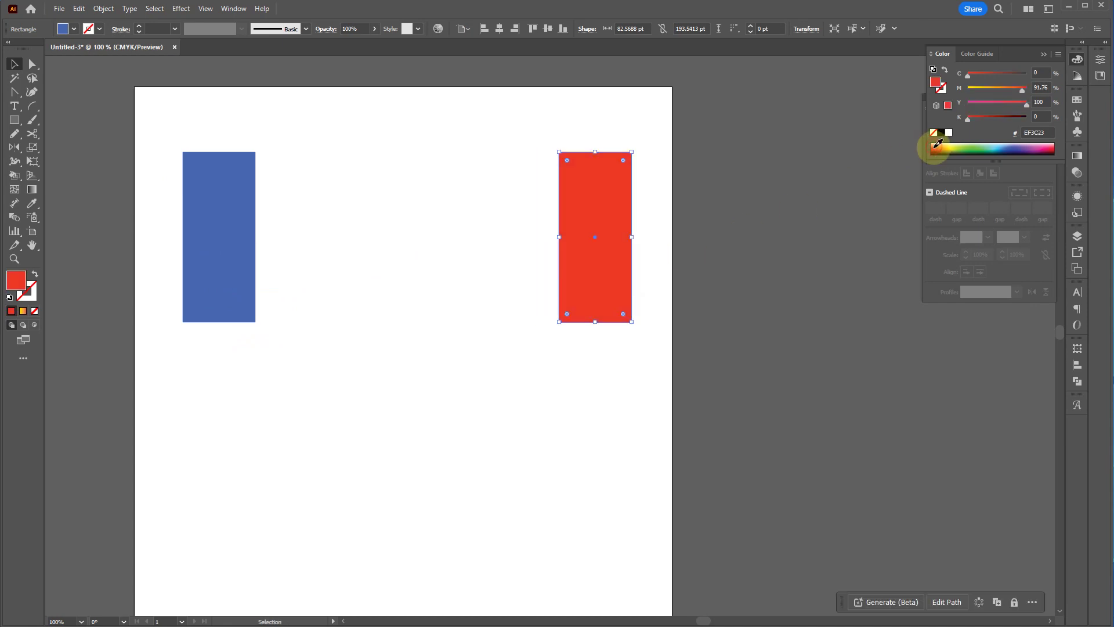
{"action": "left_click", "coordinate": [384, 274]}
- Make a blend between the blue rectangle and the red rectangle
{"action": "left_click", "coordinate": [224, 250]}
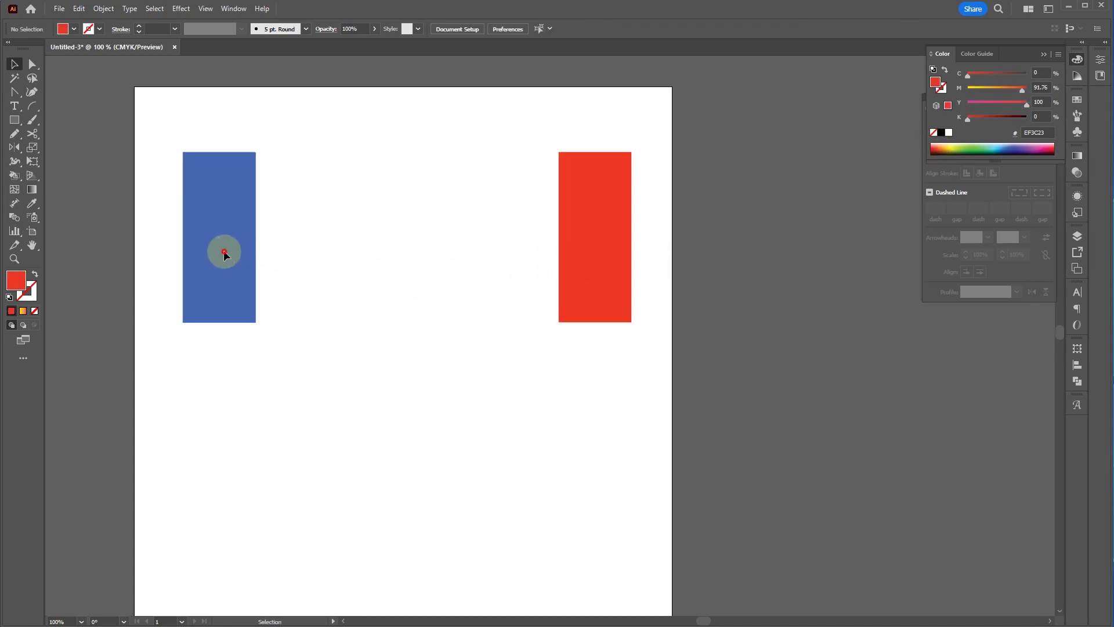
{"action": "left_click", "coordinate": [612, 299]}
{"action": "left_click", "coordinate": [247, 284], "text": "shift"}
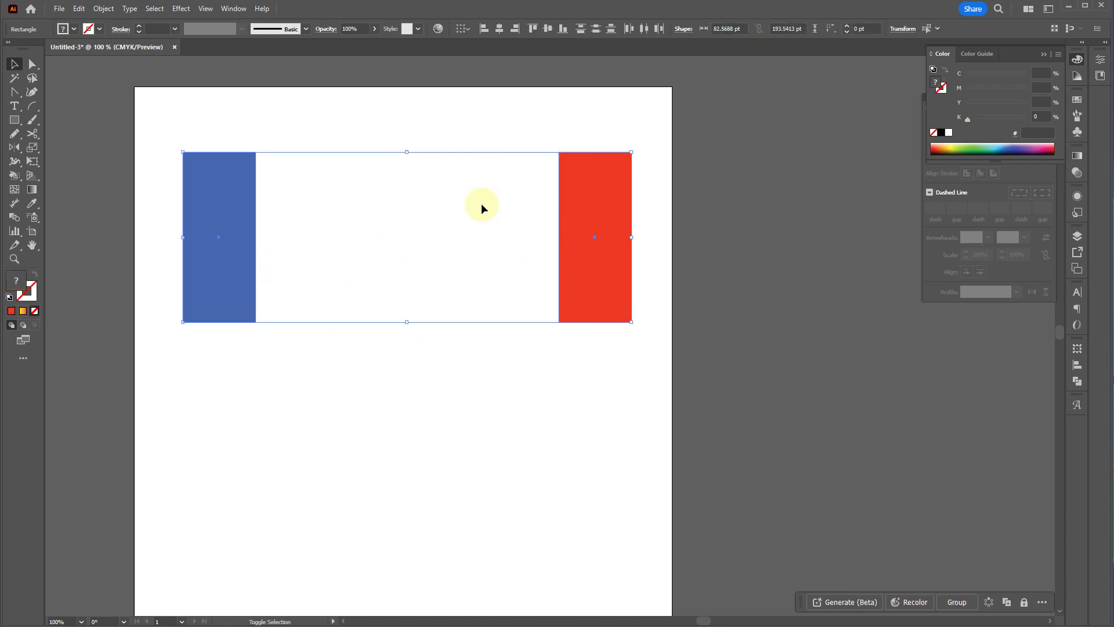
{"action": "left_click", "coordinate": [103, 9]}
{"action": "left_click", "coordinate": [183, 361]}
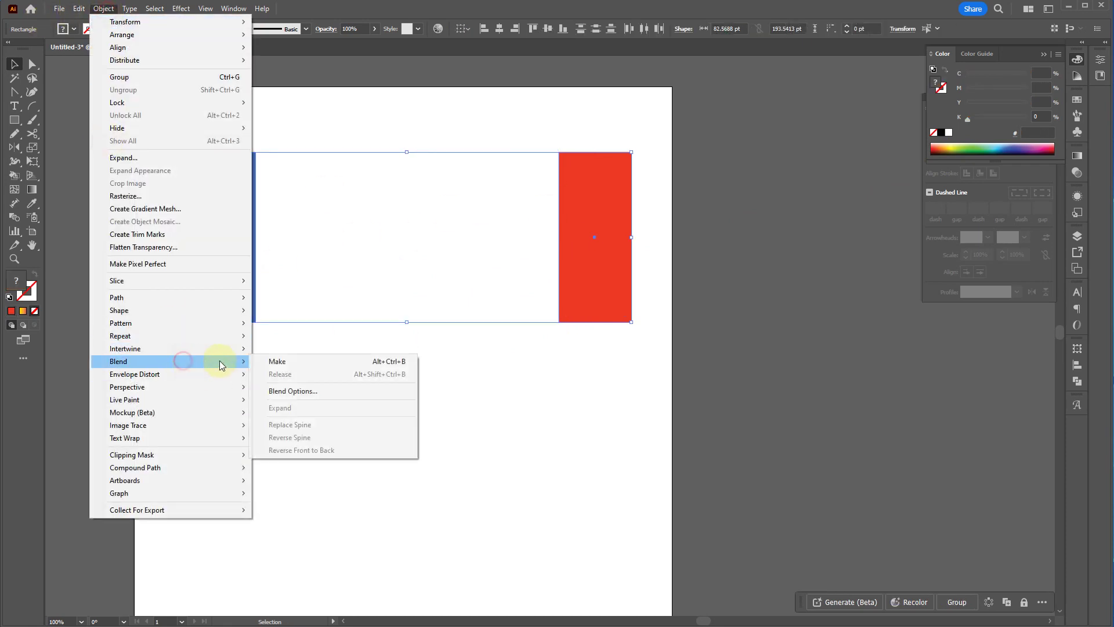
{"action": "left_click", "coordinate": [271, 361]}
- Change the rectangle blend's spacing to Specified Steps with 9 steps
{"action": "left_click", "coordinate": [102, 10]}
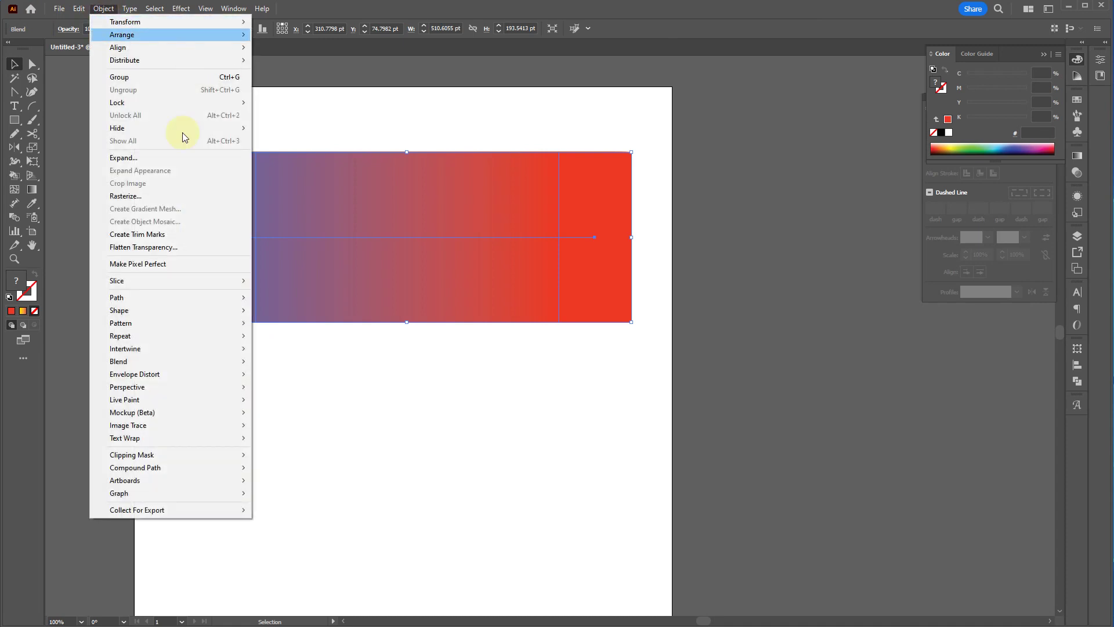
{"action": "mouse_move", "coordinate": [156, 361]}
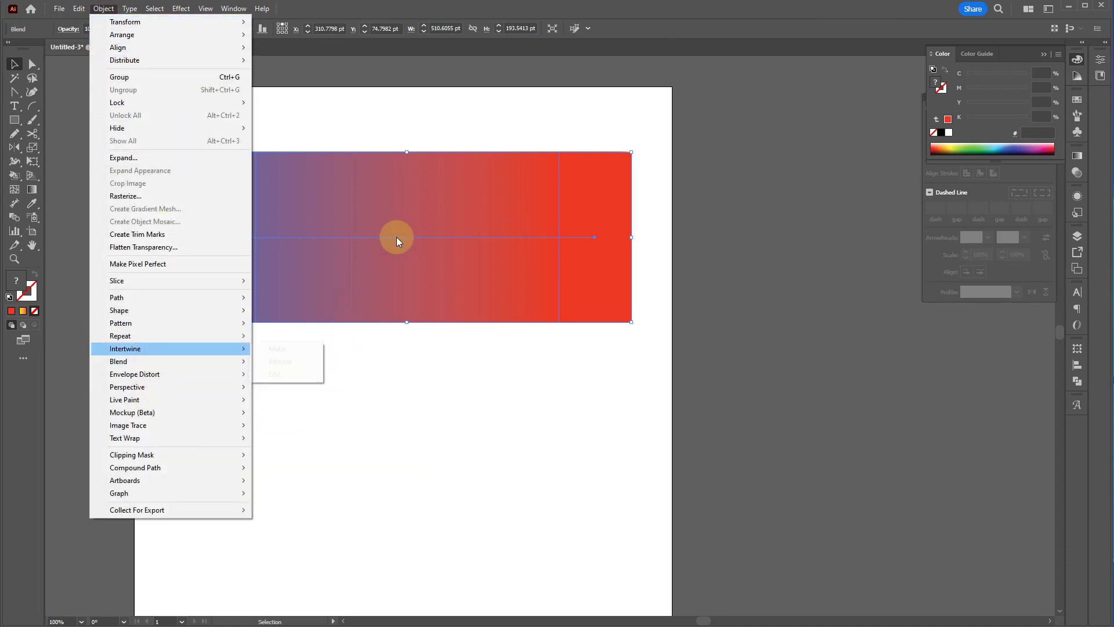
{"action": "left_click", "coordinate": [210, 363]}
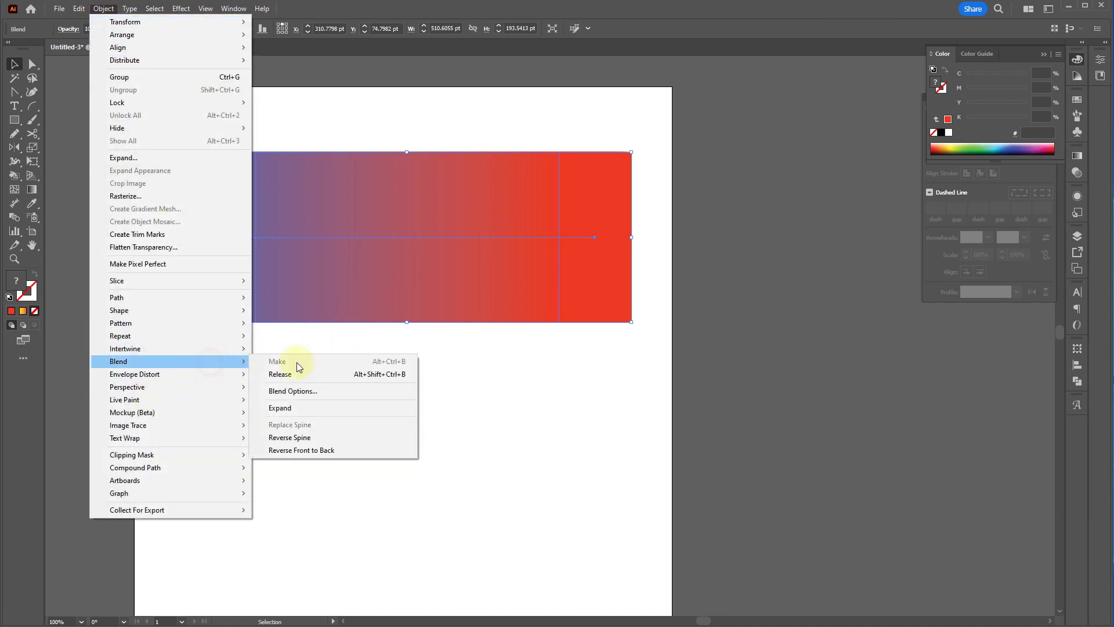
{"action": "left_click", "coordinate": [308, 394]}
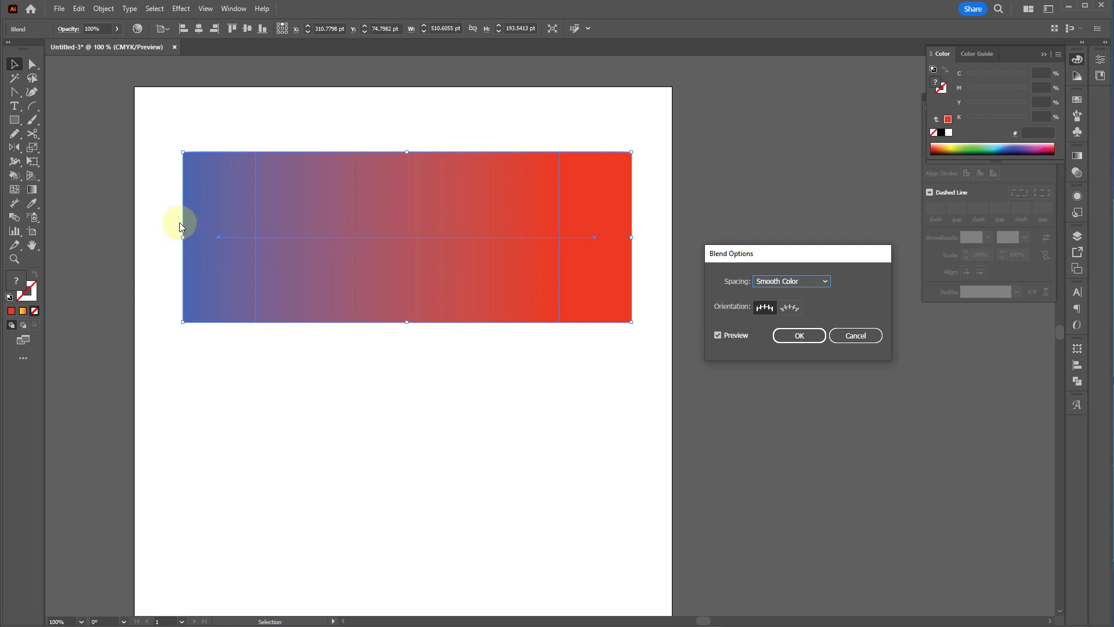
{"action": "left_click", "coordinate": [820, 284]}
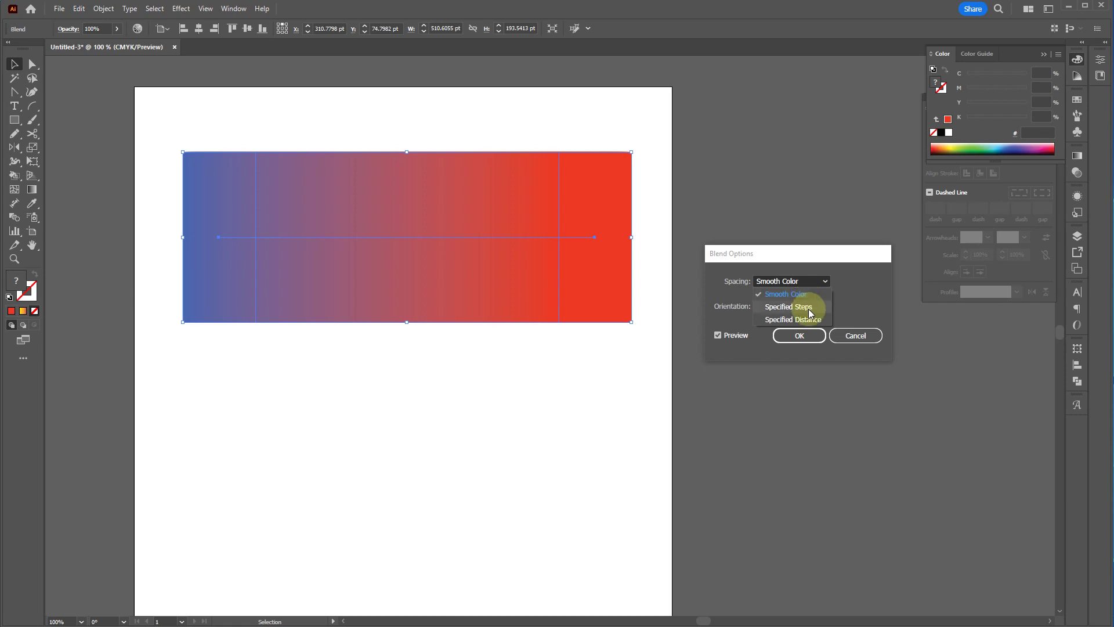
{"action": "left_click", "coordinate": [809, 306]}
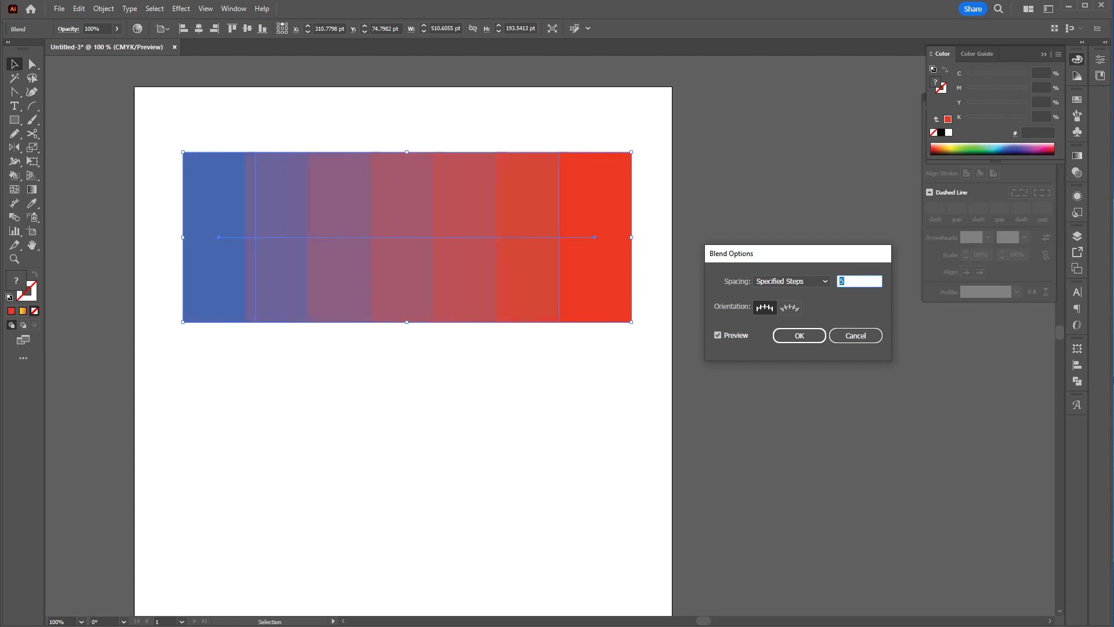
{"action": "key", "text": "Down"}
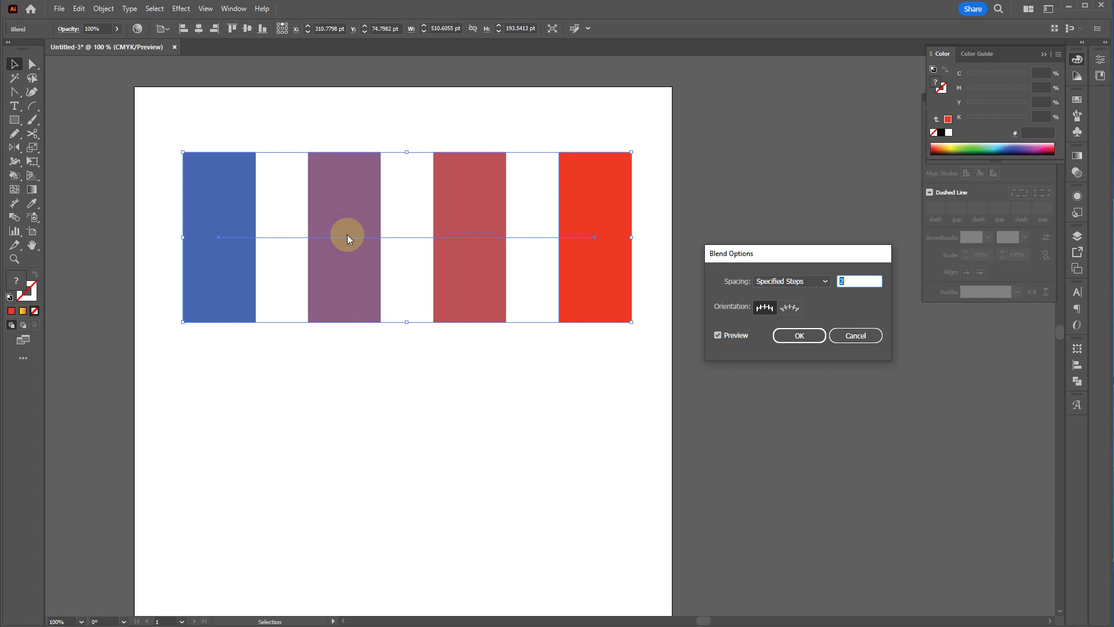
{"action": "key", "text": "Up"}
{"action": "key", "text": "Up"}
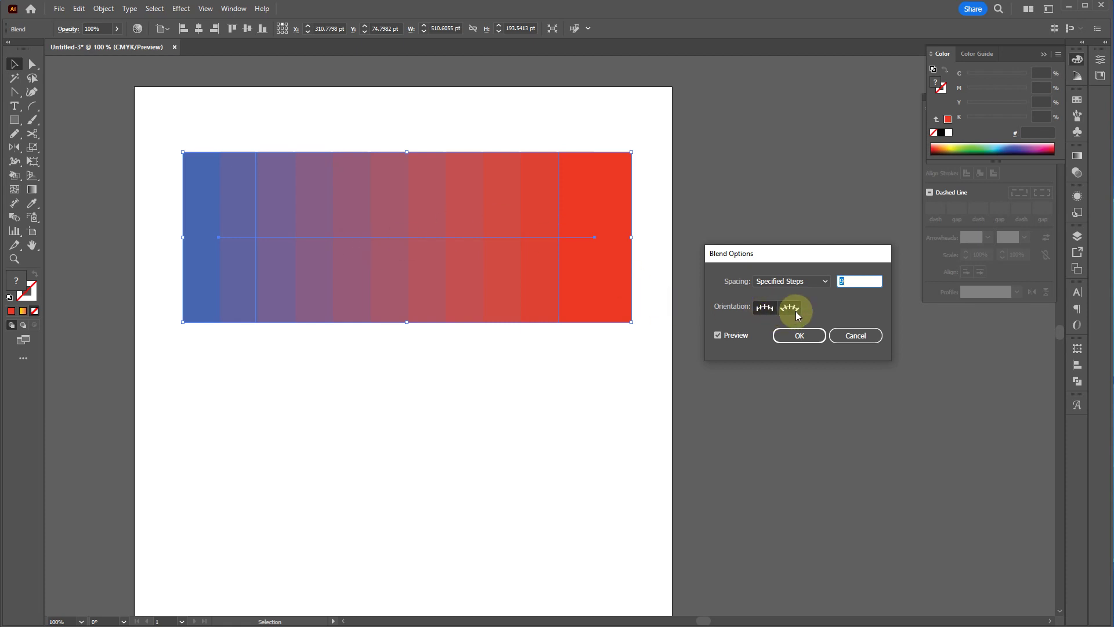
{"action": "left_click", "coordinate": [788, 338]}
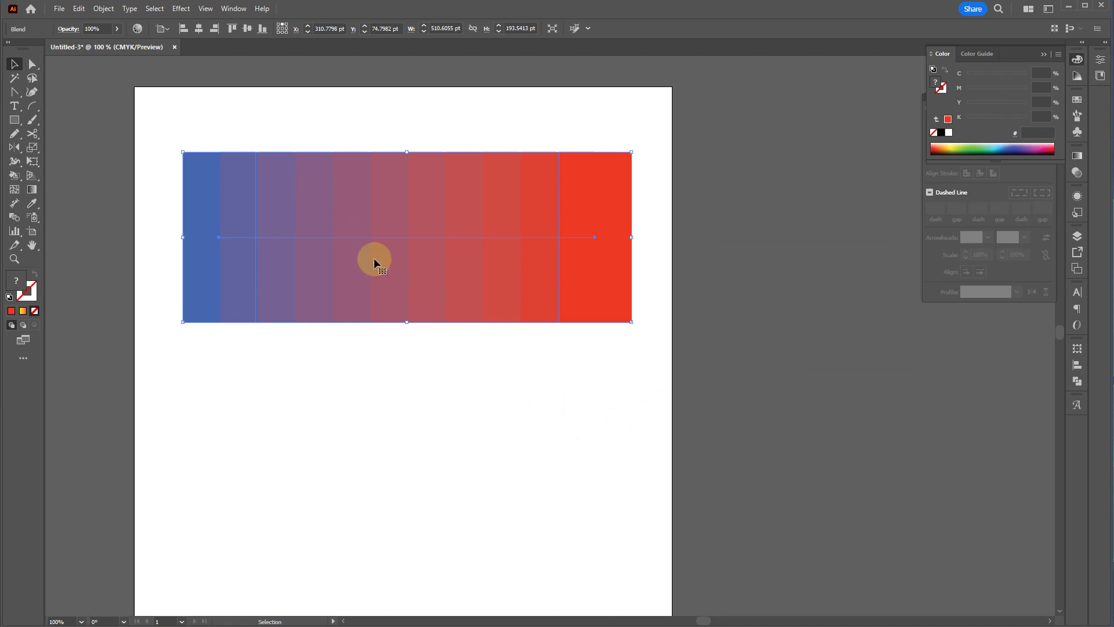
- Expand the blue-to-red blend into editable shapes
{"action": "left_click", "coordinate": [419, 335]}
{"action": "right_click", "coordinate": [382, 220]}
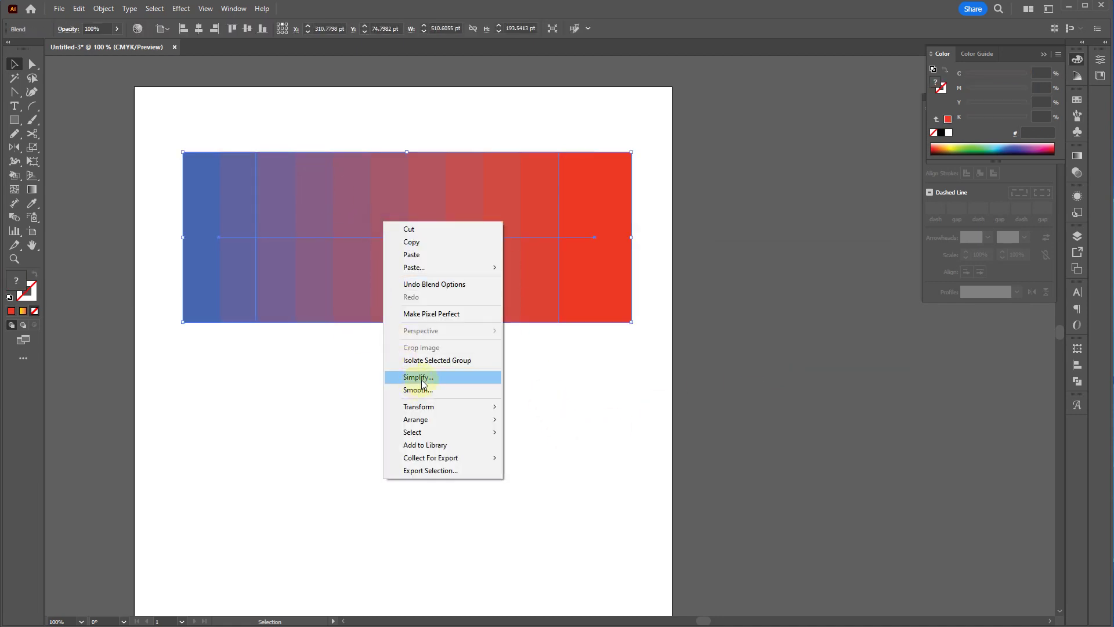
{"action": "left_click", "coordinate": [309, 271]}
{"action": "left_click", "coordinate": [320, 198]}
{"action": "left_click", "coordinate": [105, 8]}
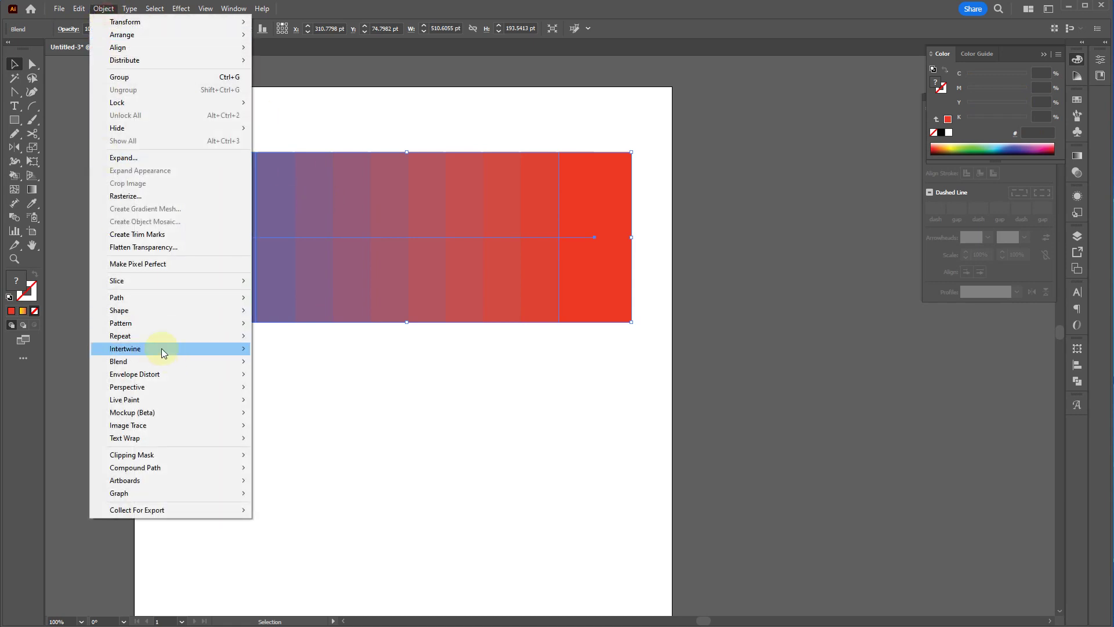
{"action": "mouse_move", "coordinate": [200, 362]}
{"action": "left_click", "coordinate": [309, 406]}
- Move the expanded group about 10 pt to the right and ungroup it into separate rectangles
{"action": "left_click_drag", "start_coordinate": [589, 326], "coordinate": [625, 284]}
{"action": "right_click", "coordinate": [602, 274]}
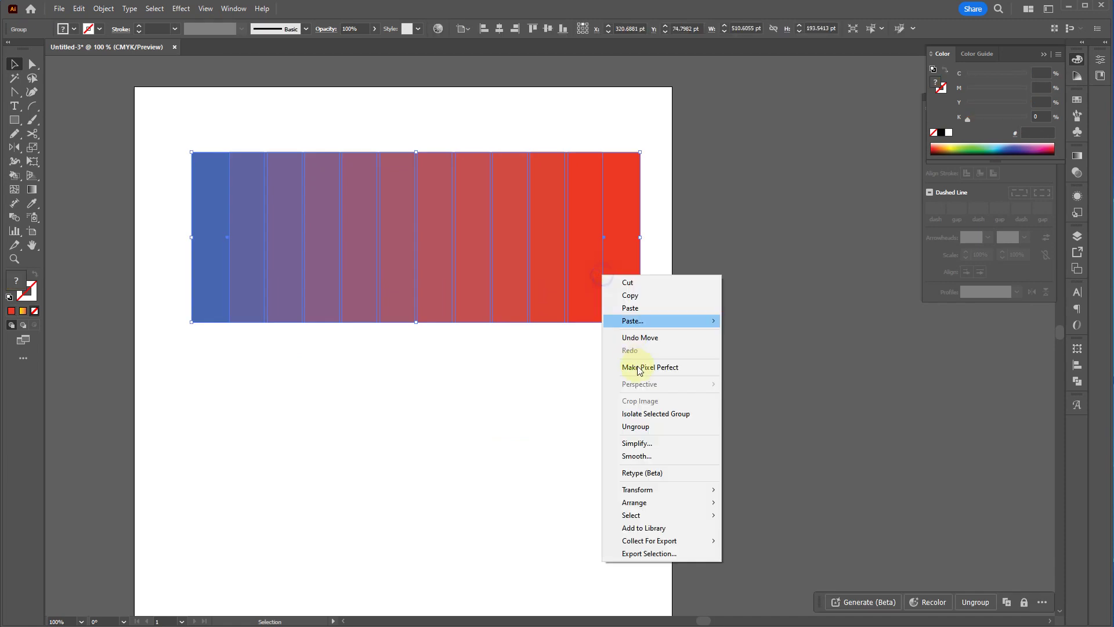
{"action": "left_click", "coordinate": [632, 426]}
{"action": "left_click", "coordinate": [503, 425]}
- Reposition the ungrouped rectangles one by one into a loose, staggered cluster on the right half of the artboard
{"action": "scroll", "coordinate": [505, 410], "scroll_direction": "down", "scroll_amount": 3}
{"action": "scroll", "coordinate": [505, 410], "scroll_direction": "left", "scroll_amount": 1}
{"action": "left_click_drag", "start_coordinate": [614, 211], "coordinate": [661, 447]}
{"action": "left_click_drag", "start_coordinate": [587, 232], "coordinate": [559, 453]}
{"action": "left_click_drag", "start_coordinate": [567, 341], "coordinate": [619, 263]}
{"action": "left_click_drag", "start_coordinate": [585, 189], "coordinate": [606, 435]}
{"action": "left_click_drag", "start_coordinate": [522, 145], "coordinate": [572, 313]}
{"action": "left_click_drag", "start_coordinate": [505, 254], "coordinate": [518, 388]}
{"action": "left_click_drag", "start_coordinate": [460, 152], "coordinate": [558, 230]}
{"action": "left_click_drag", "start_coordinate": [445, 174], "coordinate": [558, 468]}
{"action": "left_click_drag", "start_coordinate": [376, 168], "coordinate": [516, 287]}
{"action": "left_click_drag", "start_coordinate": [495, 519], "coordinate": [507, 534]}
{"action": "left_click_drag", "start_coordinate": [345, 142], "coordinate": [530, 365]}
{"action": "left_click_drag", "start_coordinate": [313, 165], "coordinate": [488, 249]}
{"action": "left_click_drag", "start_coordinate": [269, 200], "coordinate": [476, 491]}
{"action": "left_click", "coordinate": [365, 401]}
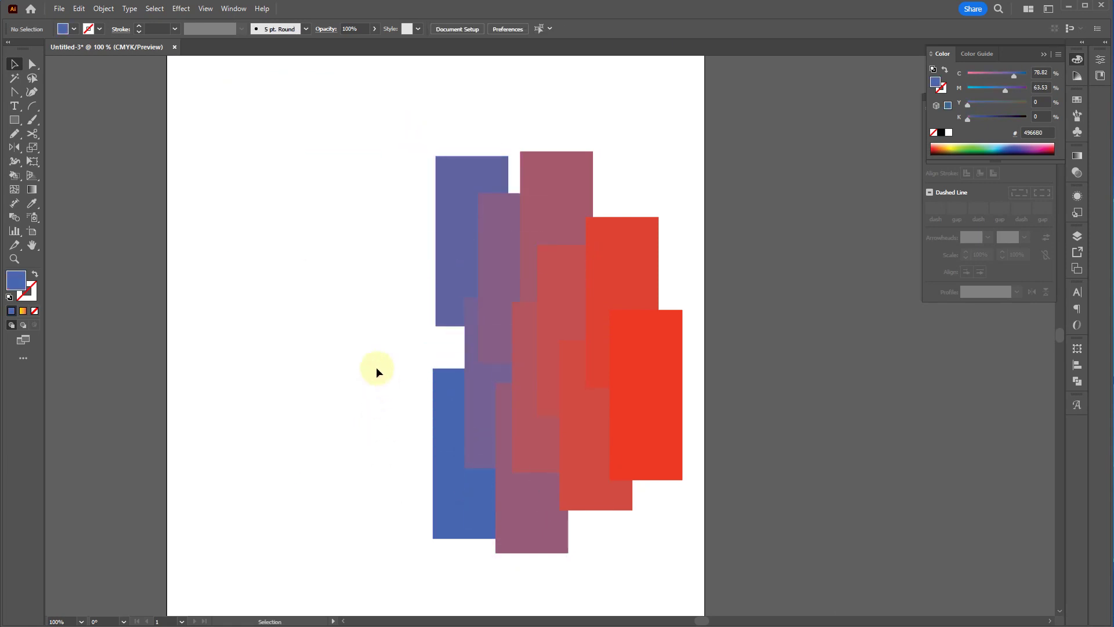
- Delete all the scattered rectangles from the artboard
{"action": "scroll", "coordinate": [325, 494], "scroll_direction": "down", "scroll_amount": 2}
{"action": "scroll", "coordinate": [361, 461], "scroll_direction": "up", "scroll_amount": 1}
{"action": "scroll", "coordinate": [361, 462], "scroll_direction": "up", "scroll_amount": 1}
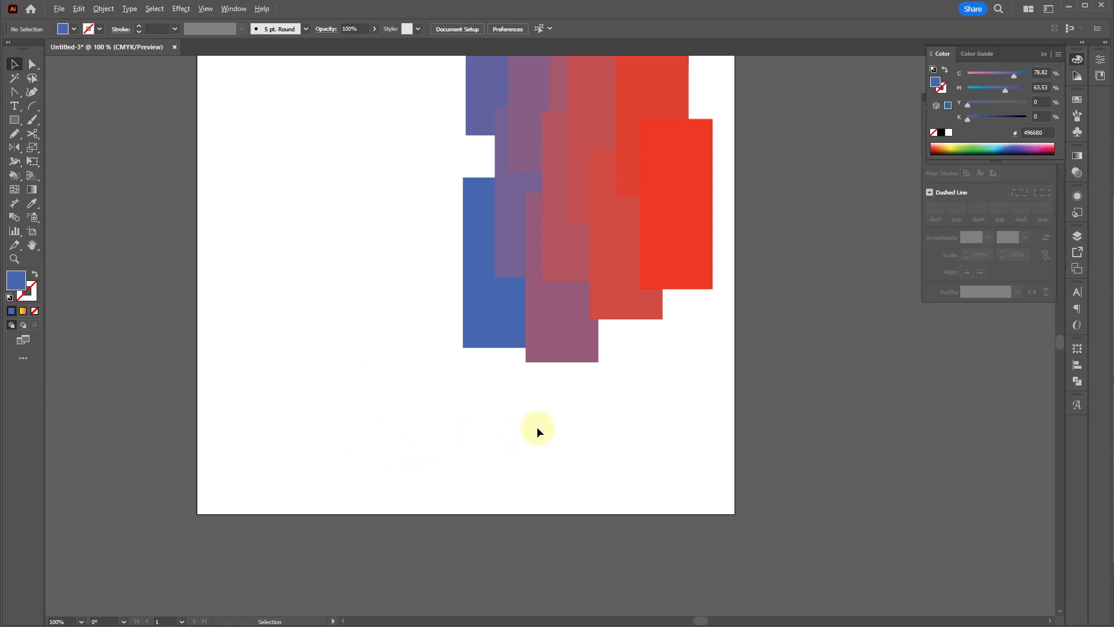
{"action": "scroll", "coordinate": [437, 378], "scroll_direction": "down", "scroll_amount": 2}
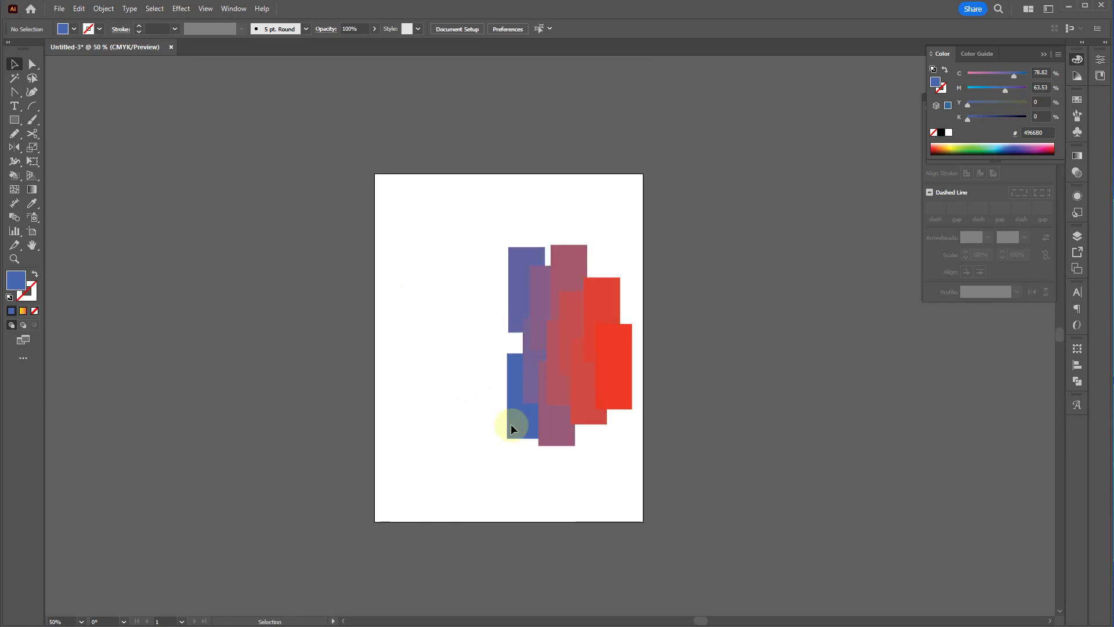
{"action": "left_click_drag", "start_coordinate": [458, 232], "coordinate": [680, 479]}
{"action": "key", "text": "Delete"}
{"action": "key", "text": "p"}
{"action": "key", "text": "v"}
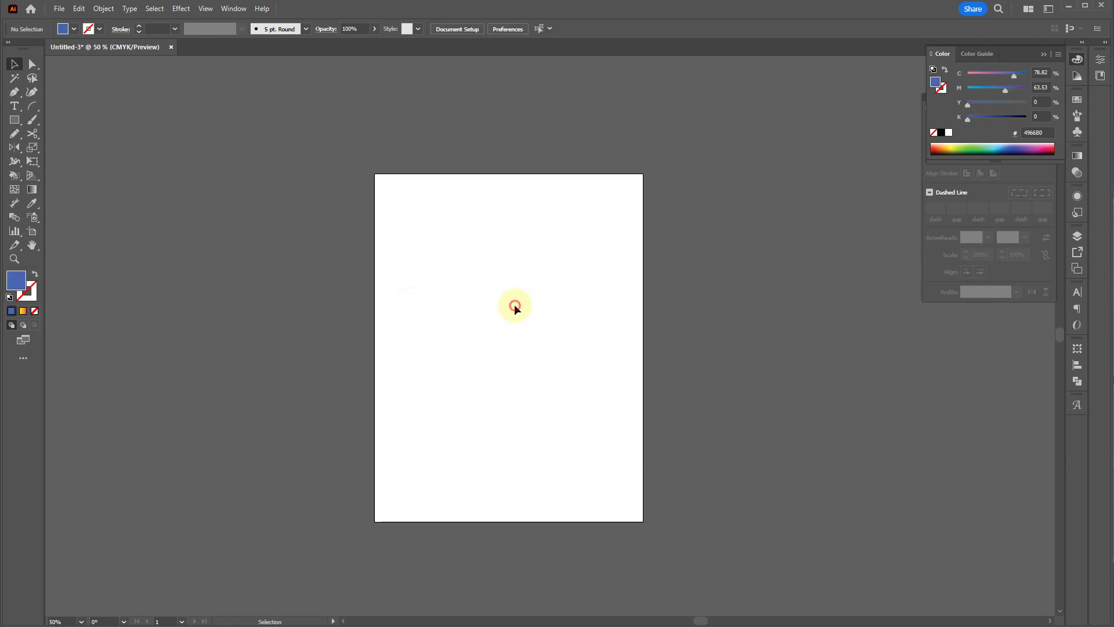
{"action": "left_click_drag", "start_coordinate": [99, 9], "coordinate": [113, 12]}
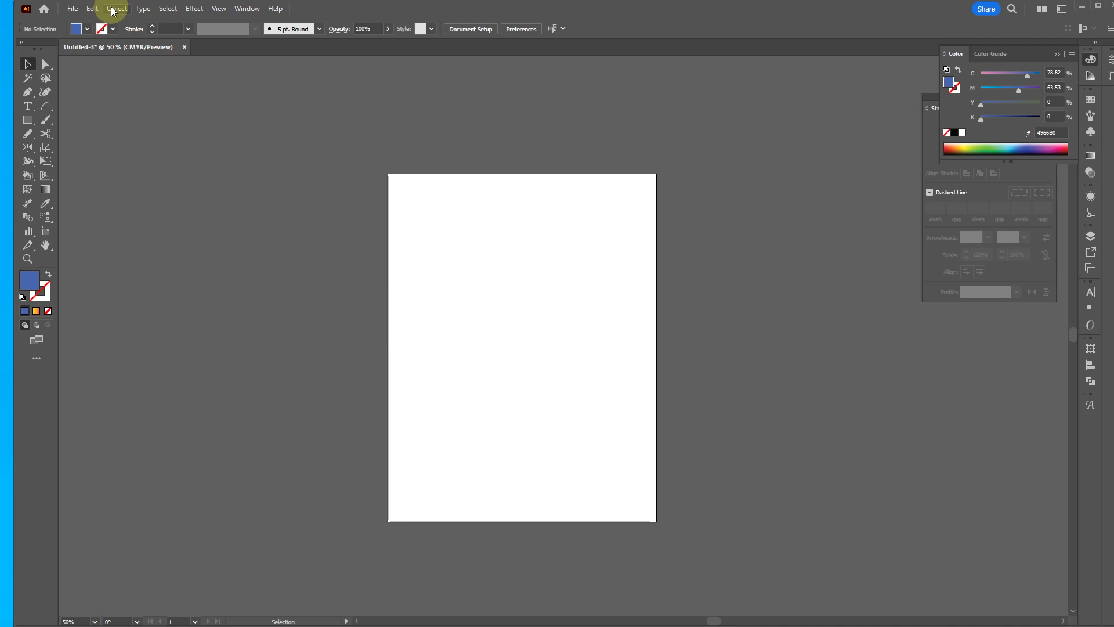
{"action": "double_click", "coordinate": [349, 12]}
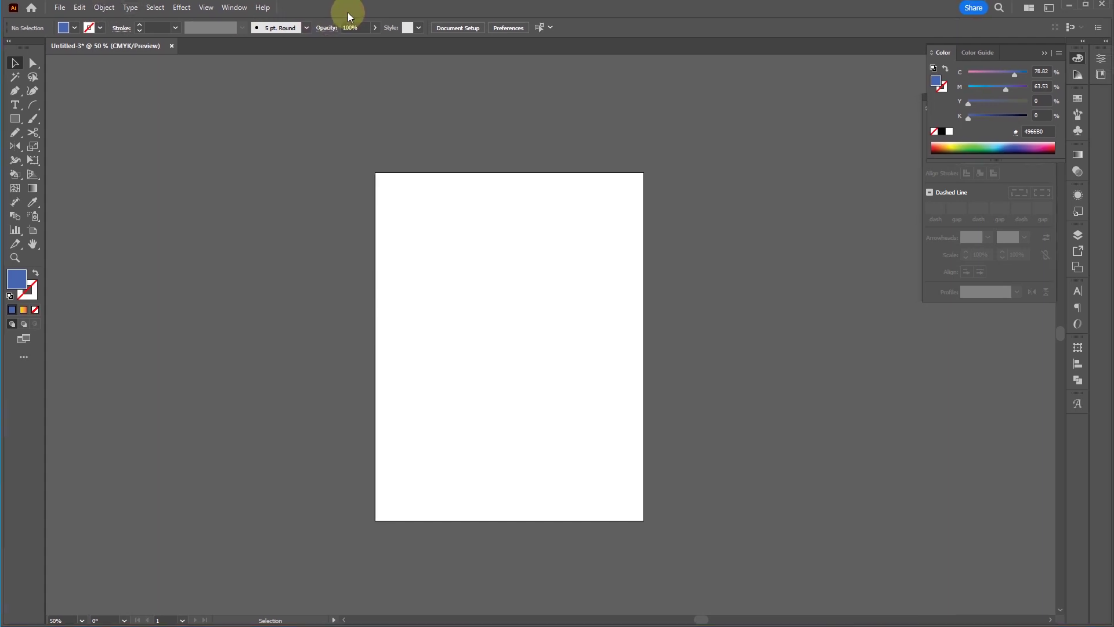
{"action": "left_click", "coordinate": [108, 8]}
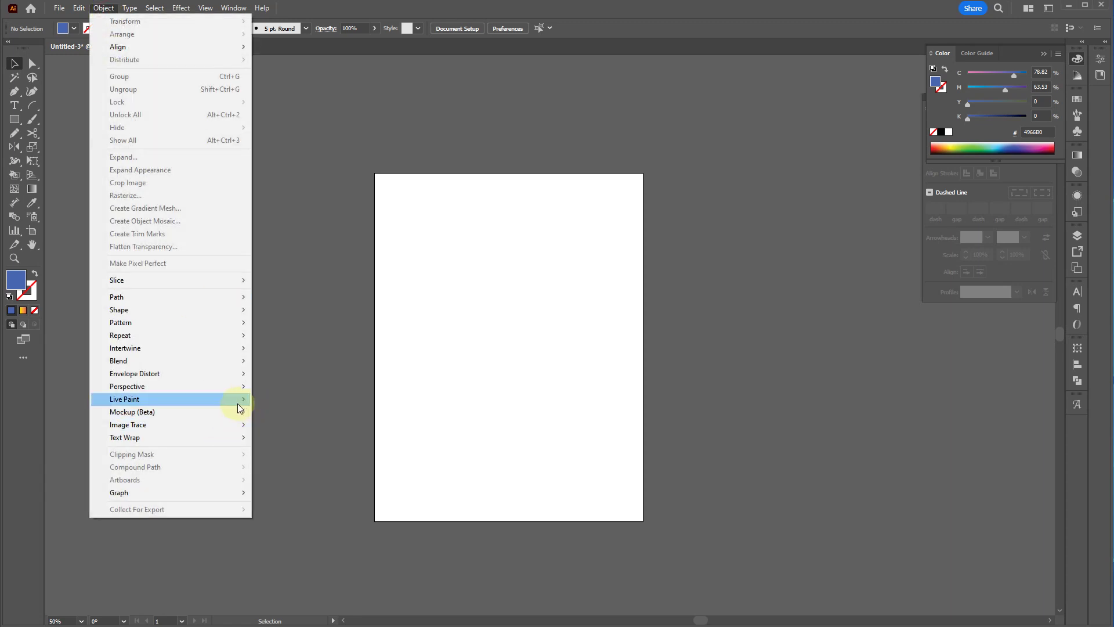
{"action": "mouse_move", "coordinate": [215, 398]}
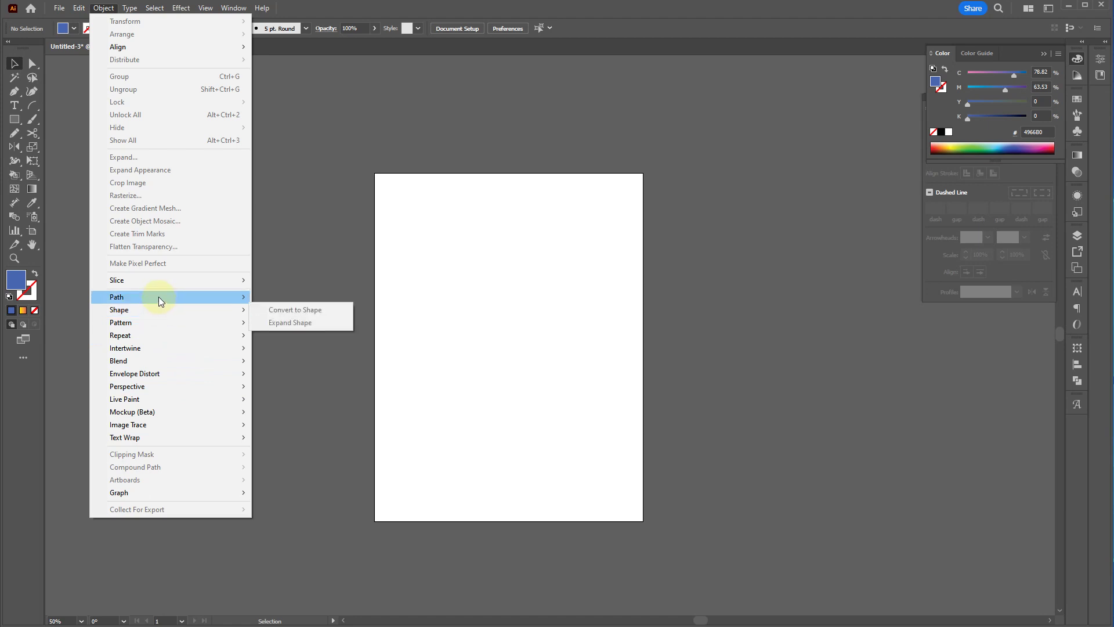
{"action": "mouse_move", "coordinate": [160, 301]}
{"action": "left_click", "coordinate": [339, 238]}
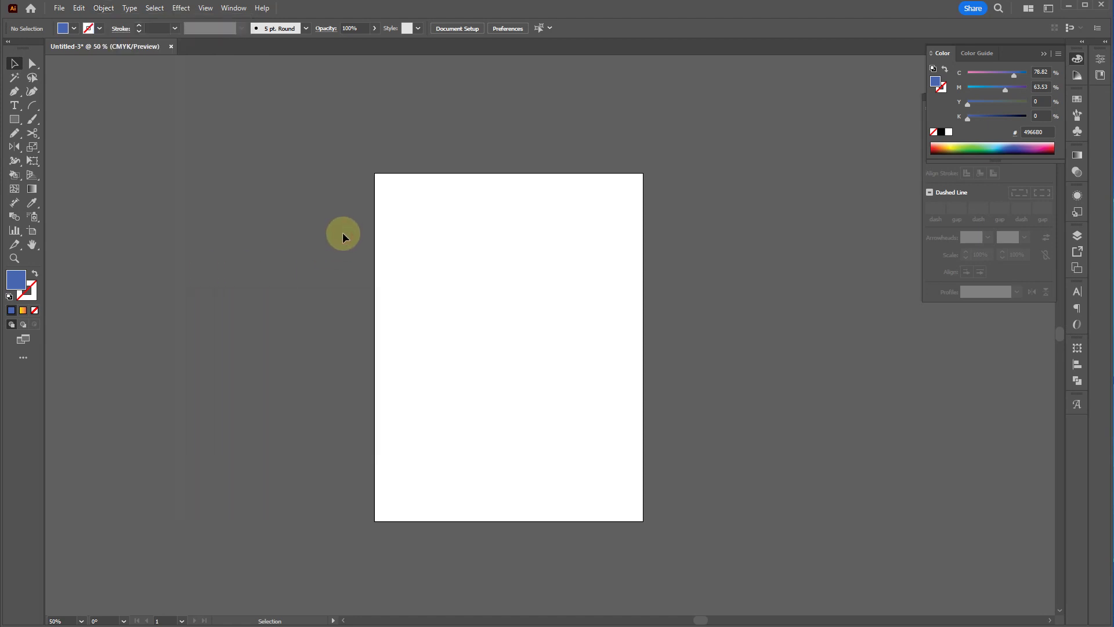
- Add a "Lorem ipsum" text line near the artboard's top, scaled up to about 78 pt, and duplicate it directly below
{"action": "key", "text": "t"}
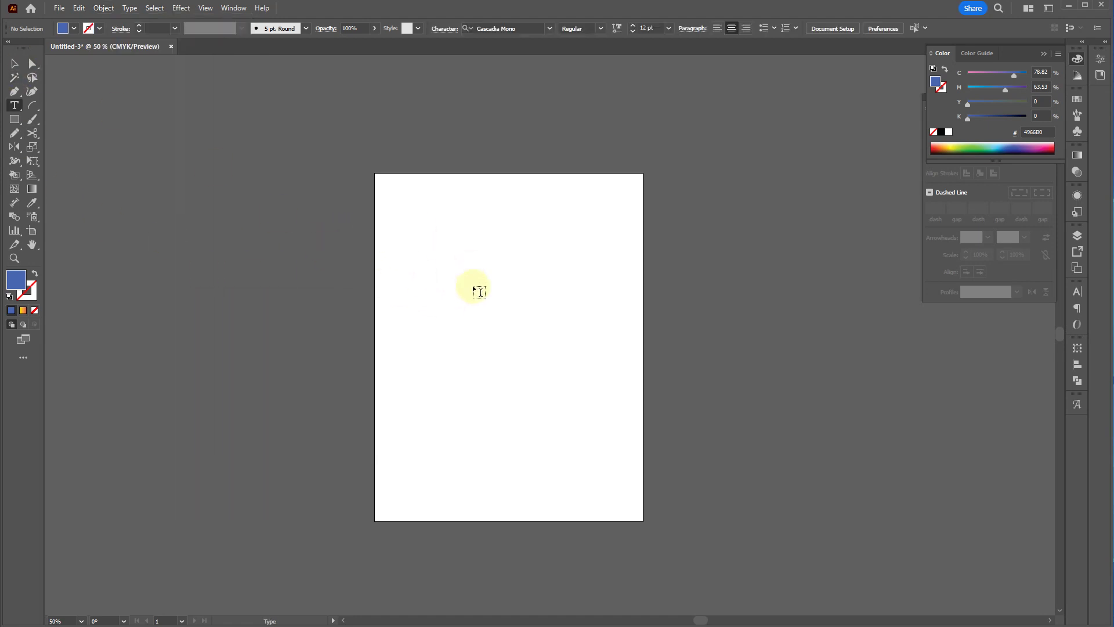
{"action": "scroll", "coordinate": [422, 231], "scroll_direction": "up", "scroll_amount": 2}
{"action": "left_click", "coordinate": [396, 186]}
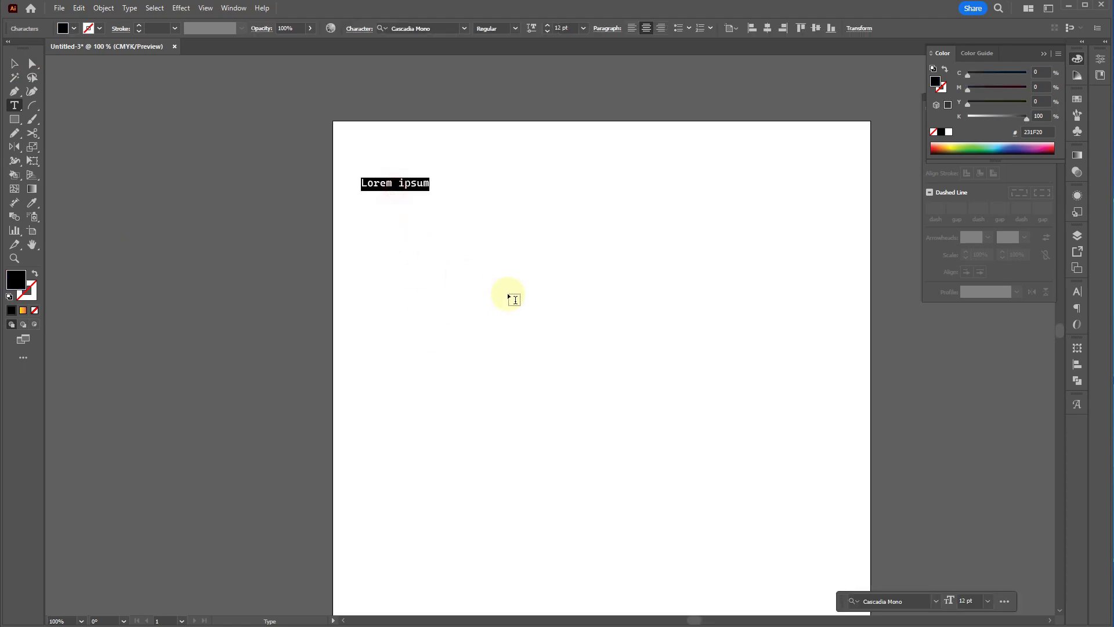
{"action": "key", "text": "Escape"}
{"action": "left_click_drag", "start_coordinate": [430, 189], "coordinate": [803, 438]}
{"action": "left_click_drag", "start_coordinate": [684, 231], "coordinate": [688, 357]}
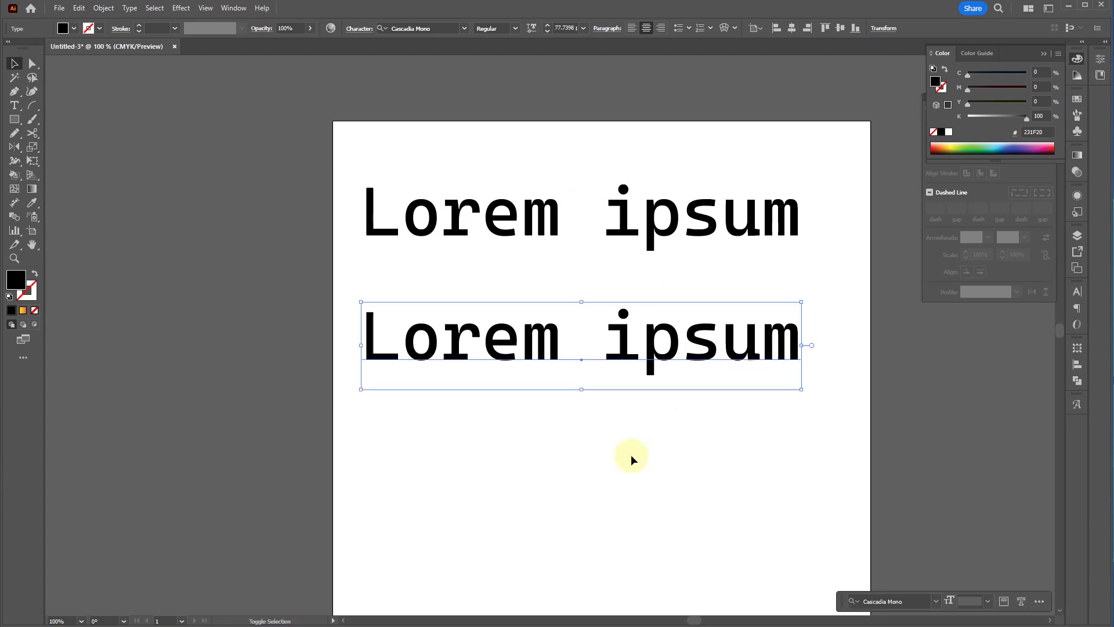
{"action": "left_click", "coordinate": [467, 287]}
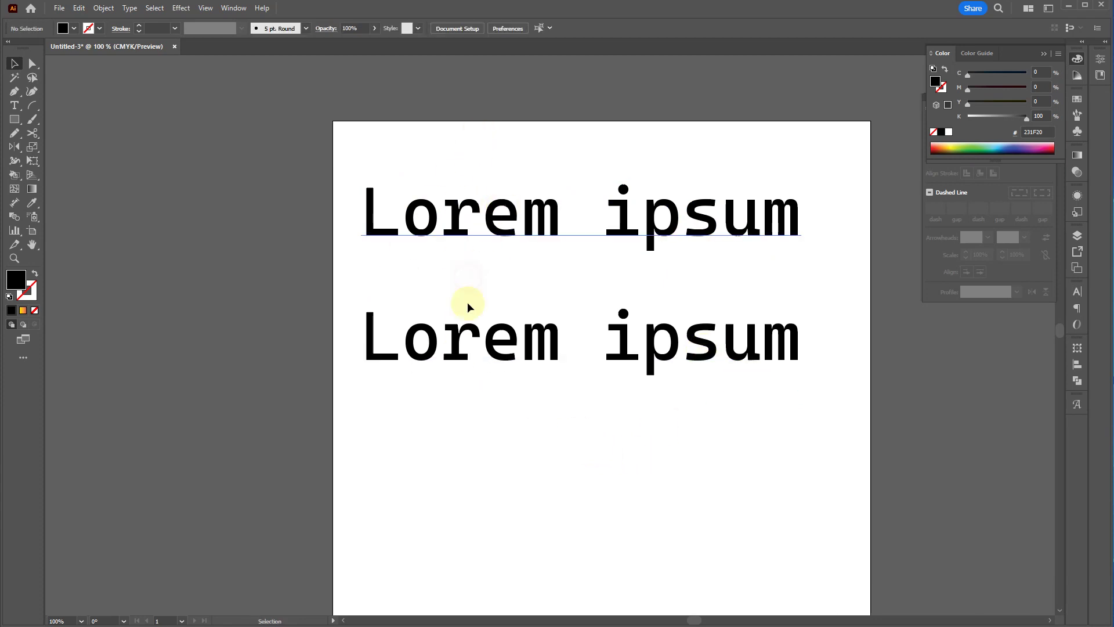
- Convert the lower "Lorem ipsum" line to outlines and switch to outline view to inspect its letter paths
{"action": "left_click", "coordinate": [467, 338]}
{"action": "right_click", "coordinate": [455, 335]}
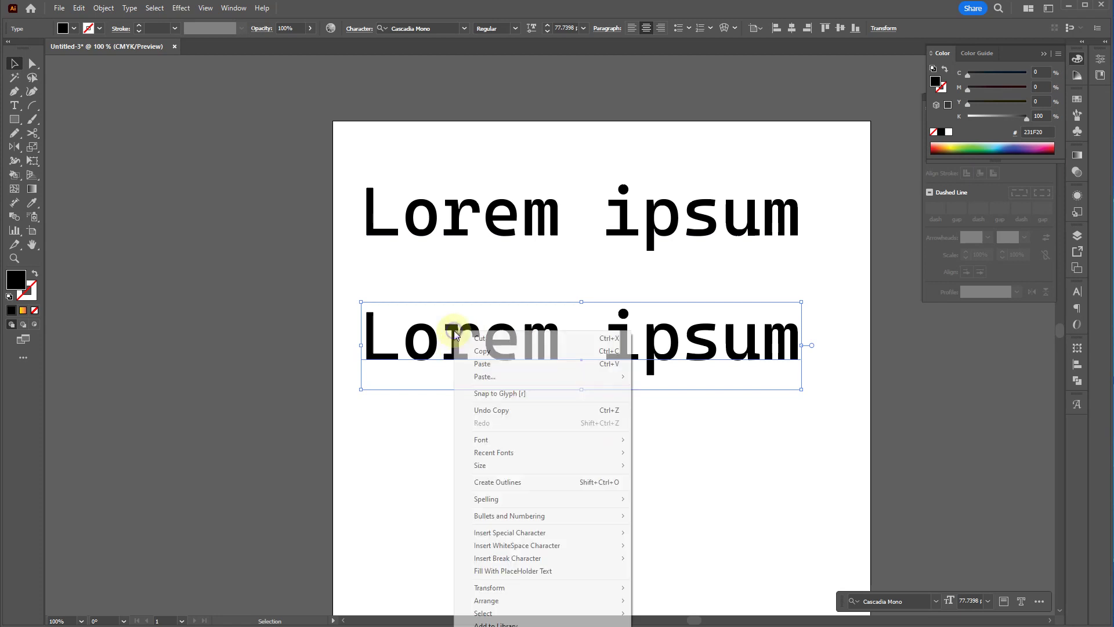
{"action": "left_click", "coordinate": [527, 482]}
{"action": "left_click", "coordinate": [538, 474]}
{"action": "key", "text": "a"}
{"action": "key", "text": "ctrl+y"}
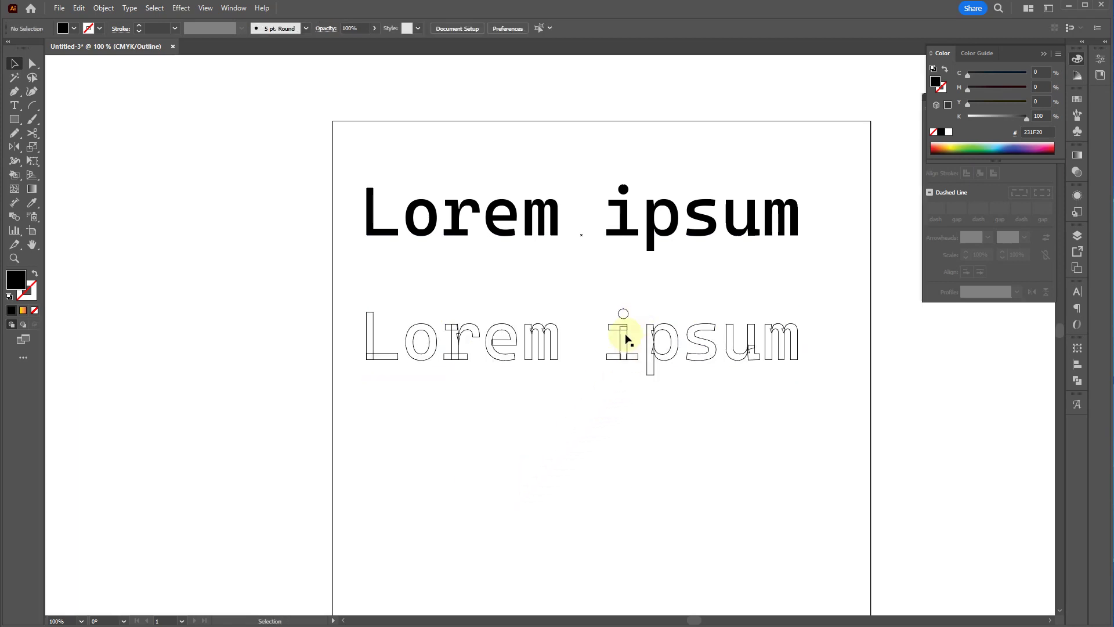
{"action": "scroll", "coordinate": [459, 334], "scroll_direction": "up", "scroll_amount": 5}
{"action": "scroll", "coordinate": [450, 400], "scroll_direction": "down", "scroll_amount": 4}
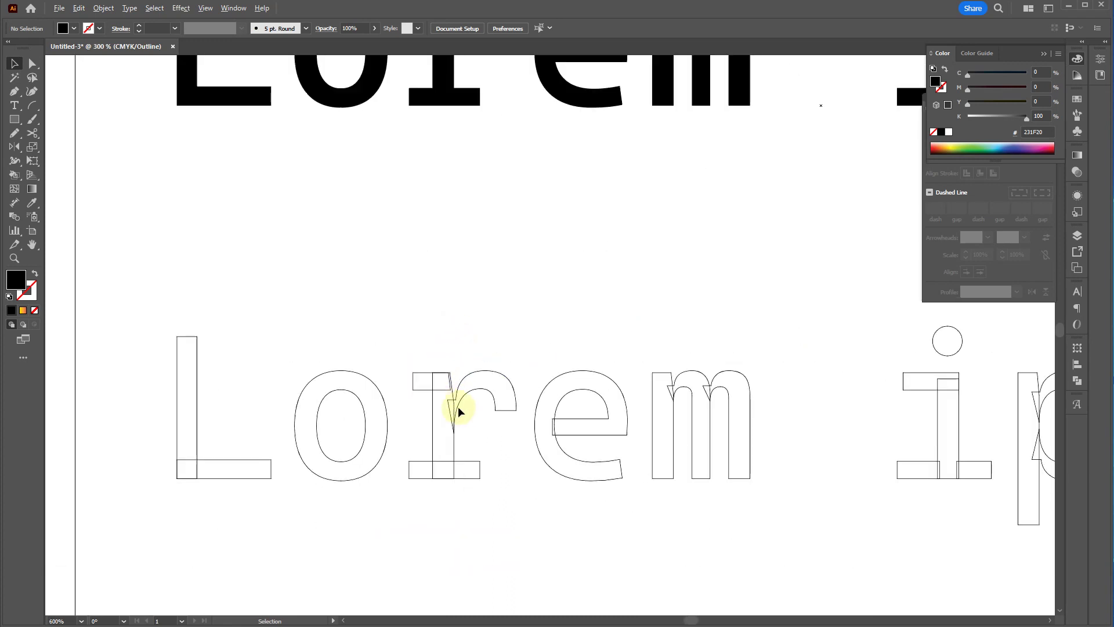
- Pull single anchor points of the outlined letters e, m and i outward into spikes and return to preview mode
{"action": "left_click", "coordinate": [534, 397]}
{"action": "key", "text": "a"}
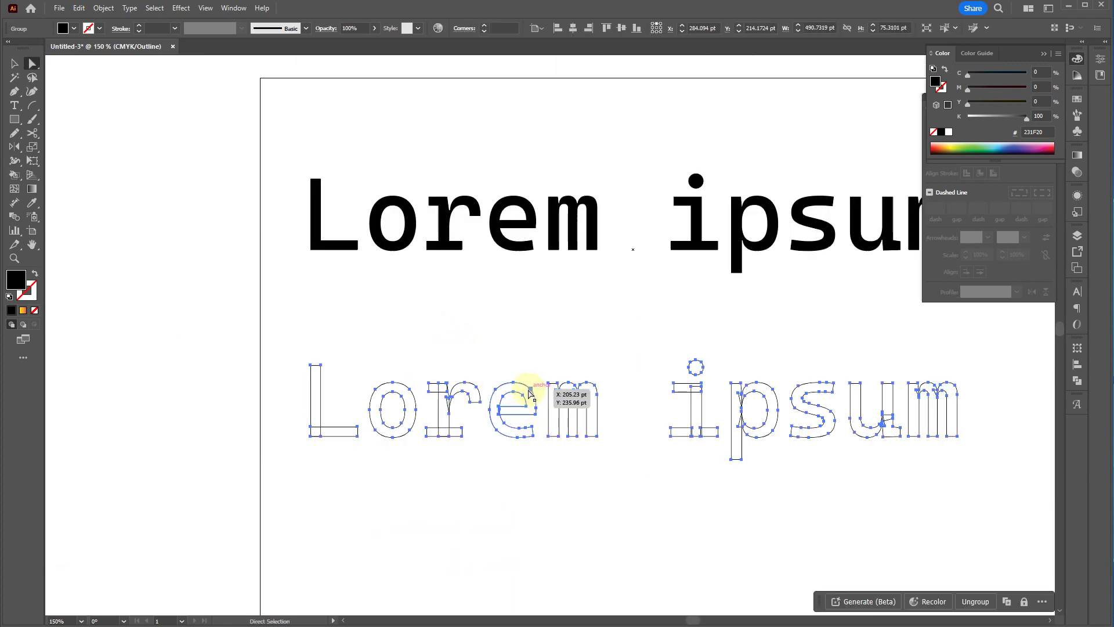
{"action": "left_click_drag", "start_coordinate": [530, 390], "coordinate": [536, 355]}
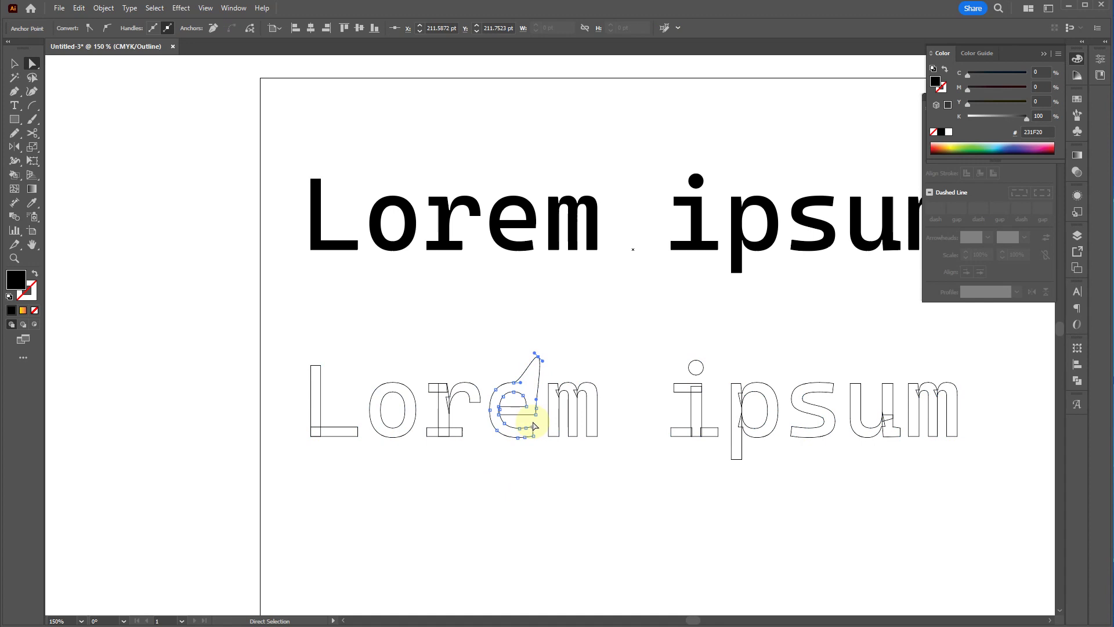
{"action": "key", "text": "ctrl+y"}
{"action": "left_click_drag", "start_coordinate": [534, 426], "coordinate": [638, 356]}
- Select the upper live text line and compare it with the outlined line in outline view
{"action": "key", "text": "v"}
{"action": "left_click", "coordinate": [695, 245]}
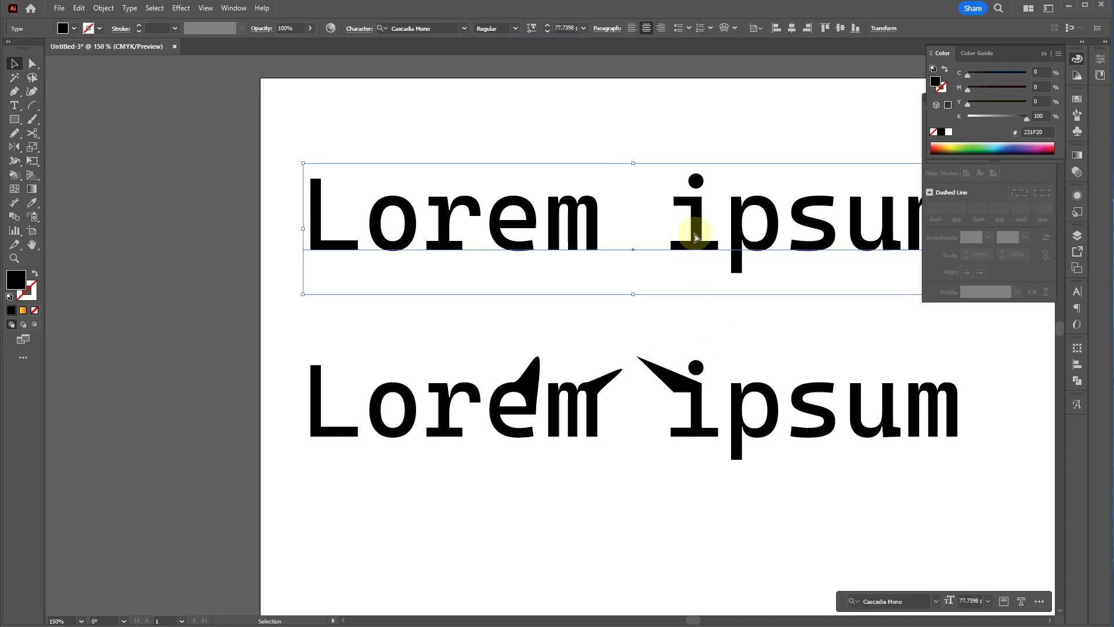
{"action": "key", "text": "ctrl+y"}
{"action": "key", "text": "ctrl+y"}
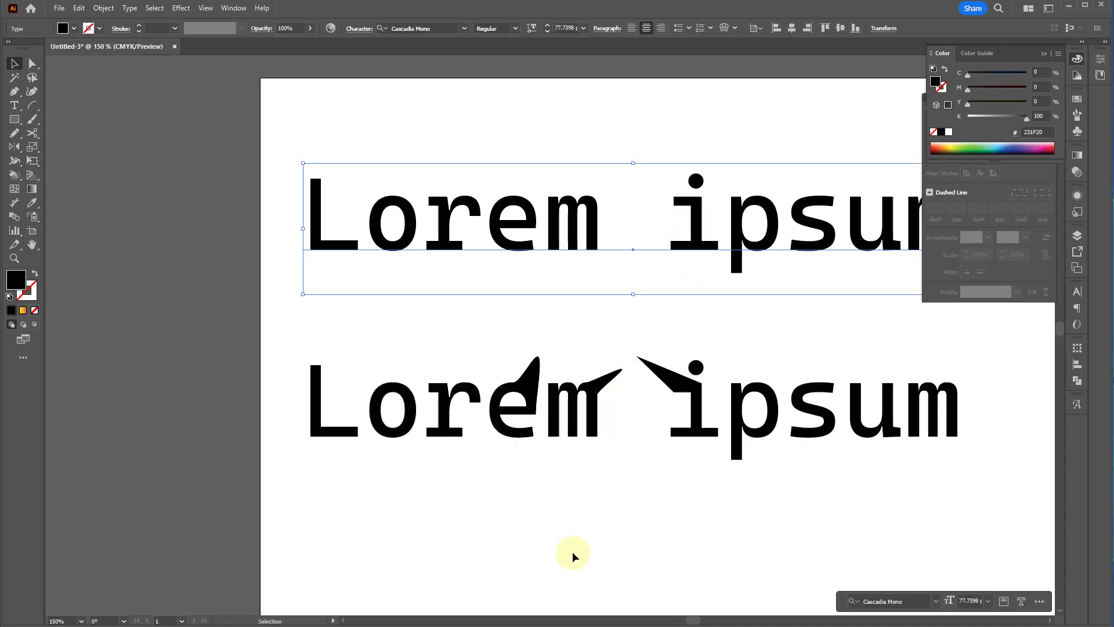
{"action": "left_click", "coordinate": [665, 468]}
- Replace the letter e in the upper live text line with "asdfasdf"
{"action": "left_click_drag", "start_coordinate": [516, 188], "coordinate": [408, 203]}
{"action": "double_click", "coordinate": [406, 203]}
{"action": "triple_click", "coordinate": [411, 220]}
{"action": "left_click", "coordinate": [401, 241]}
{"action": "key", "text": "BackSpace"}
{"action": "type", "text": "asdfasdf"}
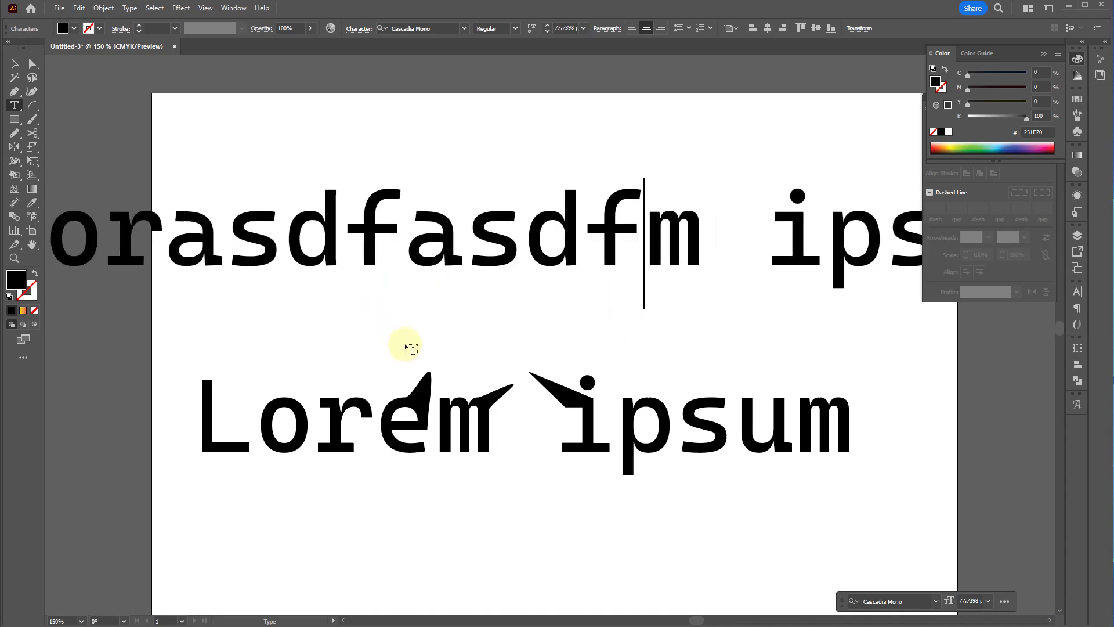
{"action": "key", "text": "Escape"}
- Isolate the outlined lower group, select its letter r, and leave isolation
{"action": "double_click", "coordinate": [348, 421]}
{"action": "left_click", "coordinate": [350, 428]}
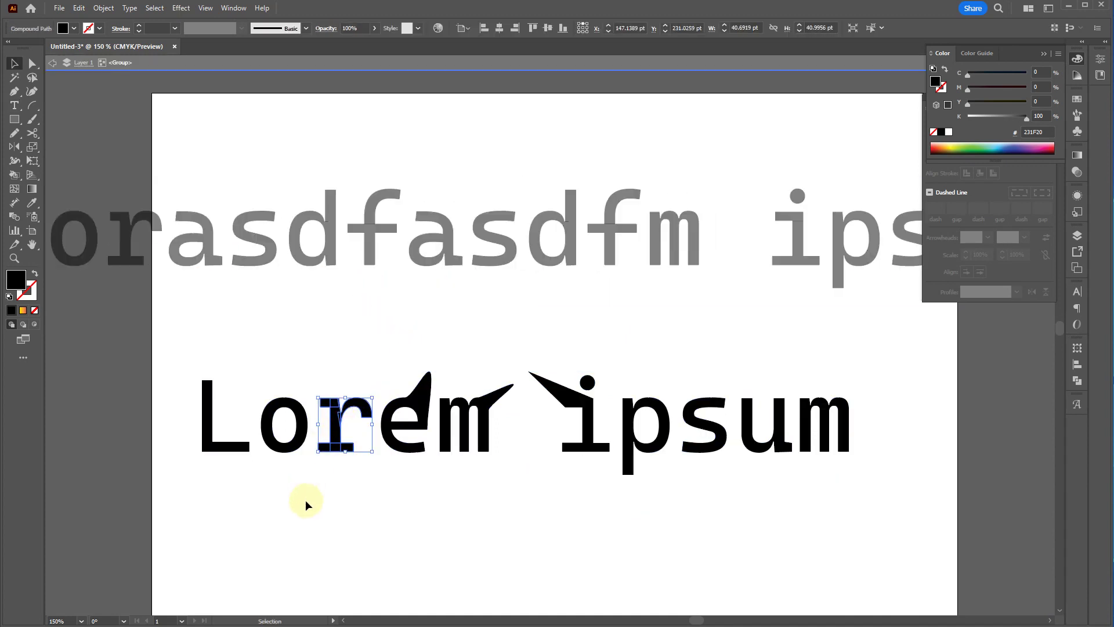
{"action": "key", "text": "Escape"}
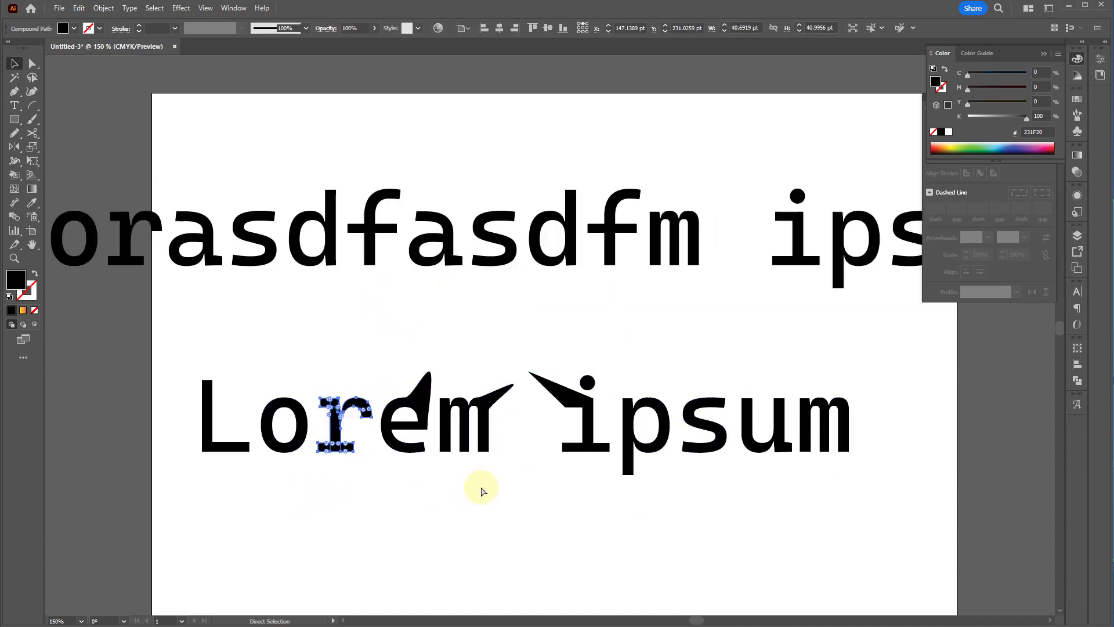
- Undo the inserted letters in the upper line and the latest anchor distortions in the outlined line
{"action": "key", "text": "ctrl+z"}
{"action": "key", "text": "ctrl+z"}
{"action": "key", "text": "v"}
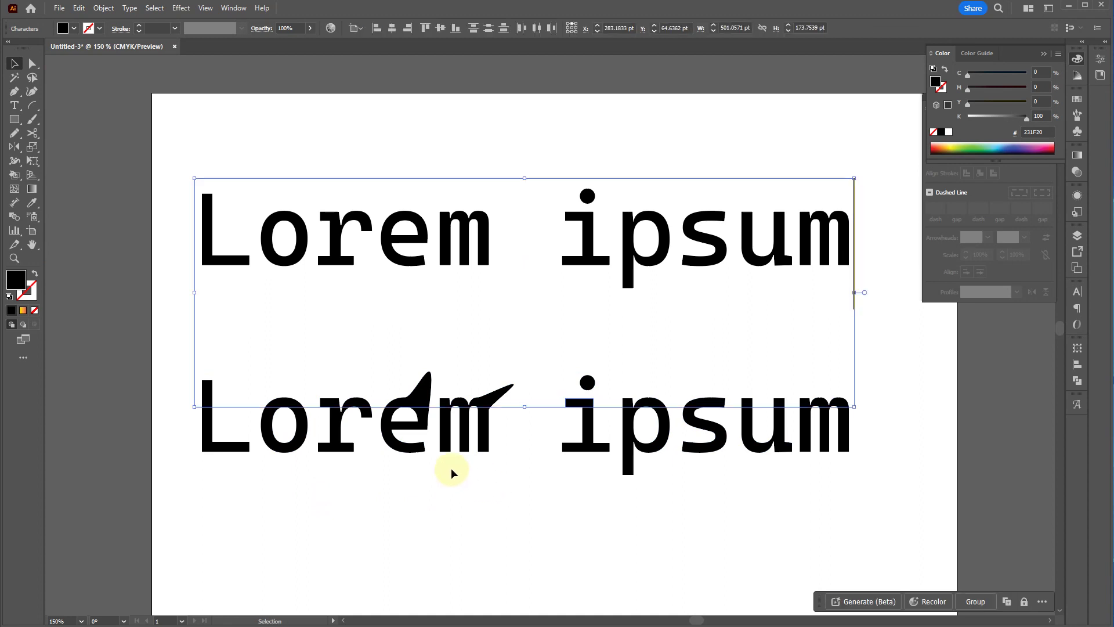
{"action": "key", "text": "a"}
{"action": "key", "text": "ctrl+z"}
{"action": "key", "text": "ctrl+z"}
- Delete both "Lorem ipsum" lines to clear the artboard
{"action": "left_click", "coordinate": [430, 542]}
{"action": "key", "text": "v"}
{"action": "key", "text": "ctrl+a"}
{"action": "key", "text": "Delete"}
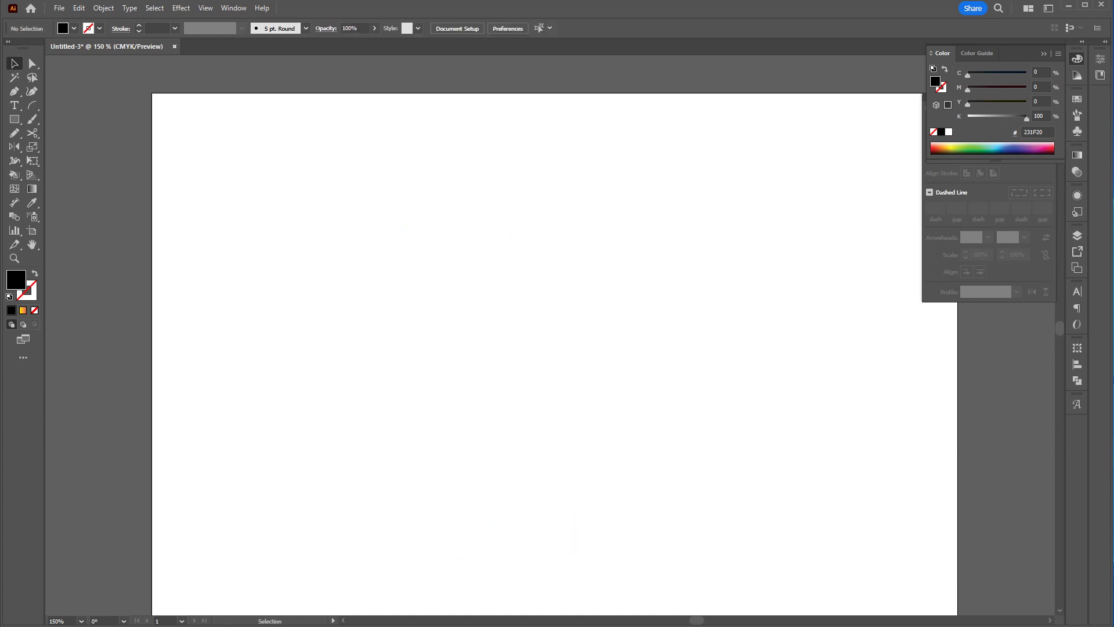
- Draw a circle about 117 pt in diameter mid-artboard and give it the default white fill and 1 pt black stroke
{"action": "key", "text": "l"}
{"action": "left_click_drag", "start_coordinate": [512, 336], "coordinate": [585, 413]}
{"action": "key", "text": "d"}
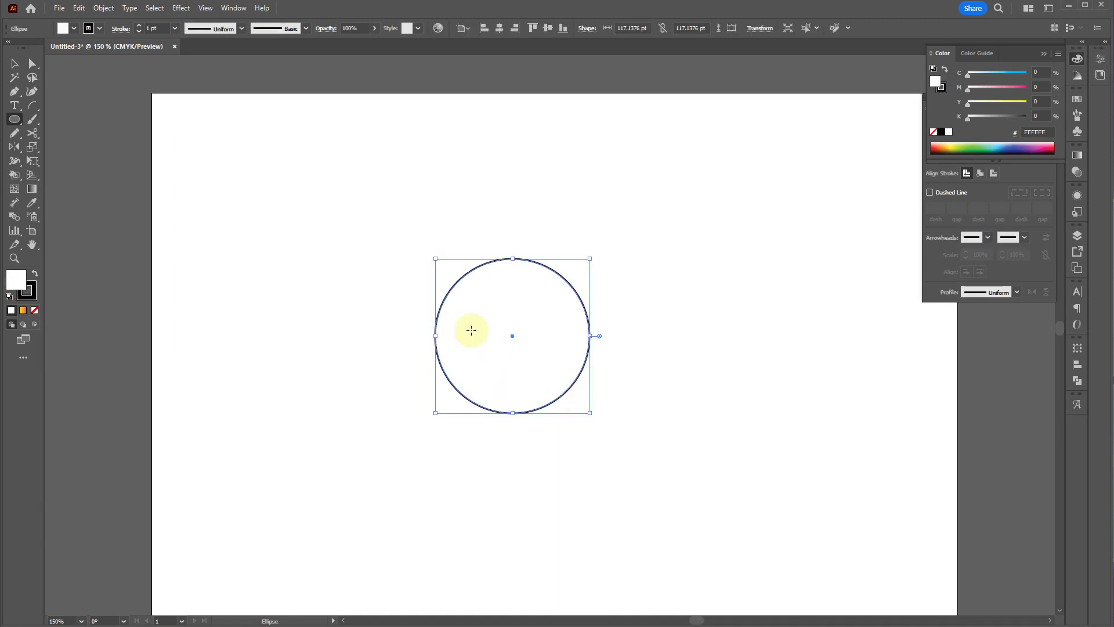
- Split the circle at its left and right anchor points into separate upper and lower halves, keeping both in place
{"action": "key", "text": "a"}
{"action": "left_click_drag", "start_coordinate": [473, 386], "coordinate": [429, 411]}
{"action": "key", "text": "Delete"}
{"action": "key", "text": "o"}
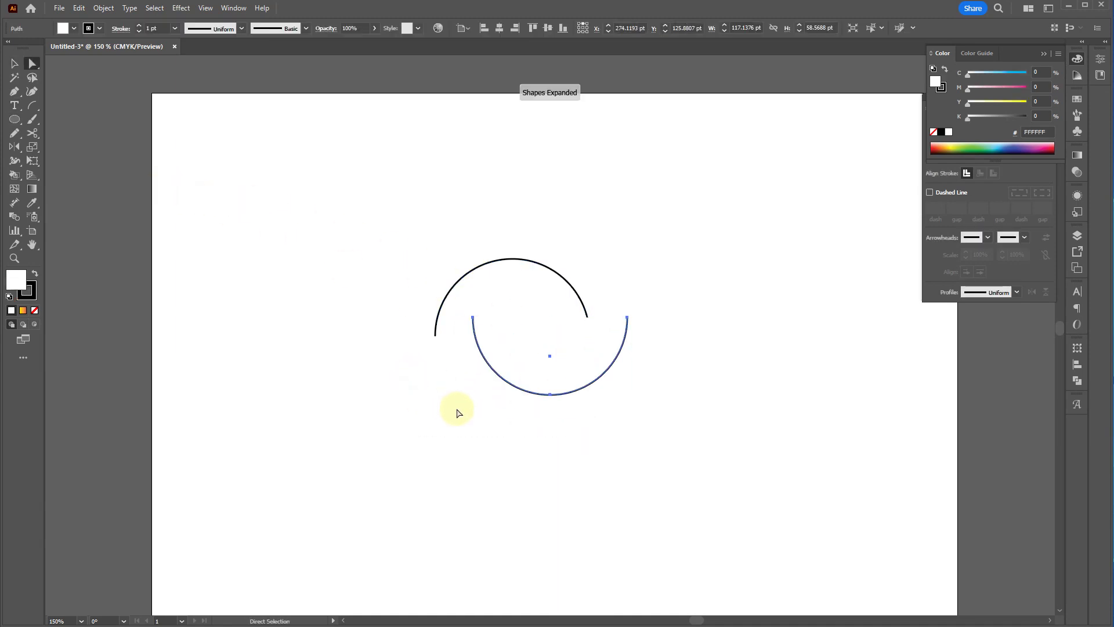
{"action": "key", "text": "ctrl+z"}
{"action": "left_click", "coordinate": [514, 397]}
{"action": "key", "text": "v"}
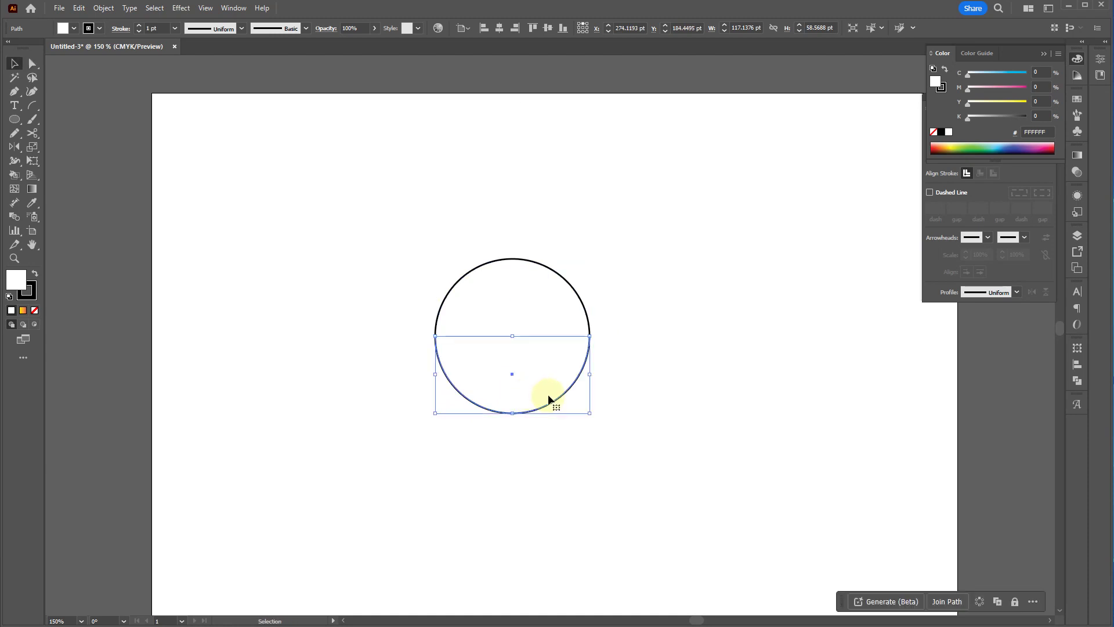
{"action": "left_click_drag", "start_coordinate": [549, 407], "coordinate": [549, 424]}
{"action": "left_click_drag", "start_coordinate": [504, 354], "coordinate": [523, 352]}
{"action": "left_click", "coordinate": [679, 398]}
- Draw a concentric circle about 107 pt in diameter inside the split circle
{"action": "key", "text": "l"}
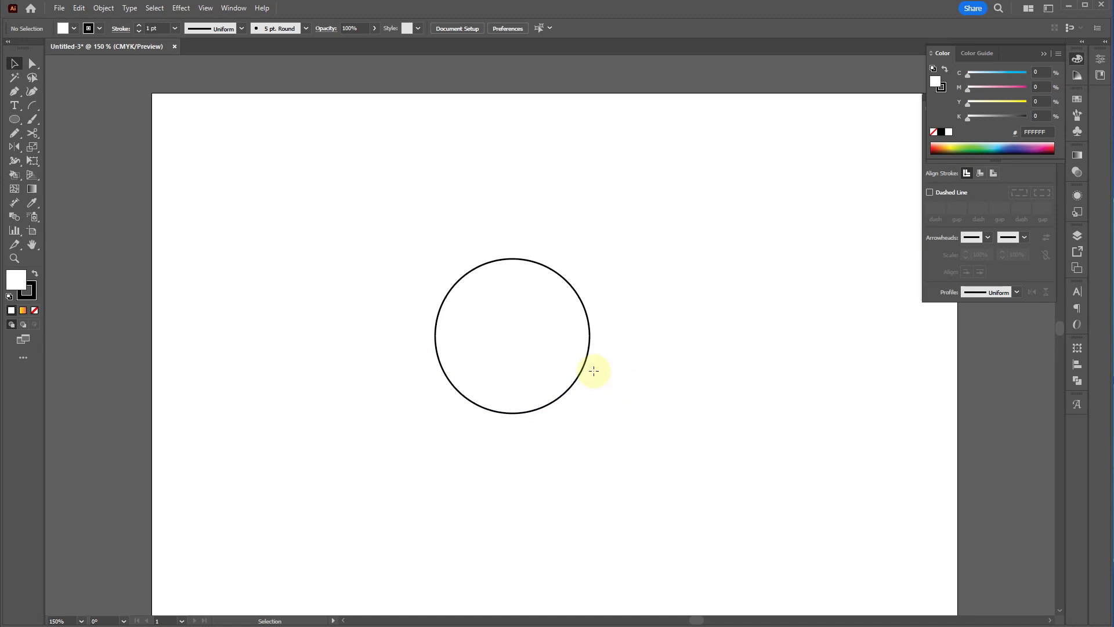
{"action": "left_click_drag", "start_coordinate": [512, 336], "coordinate": [582, 406]}
{"action": "key", "text": "v"}
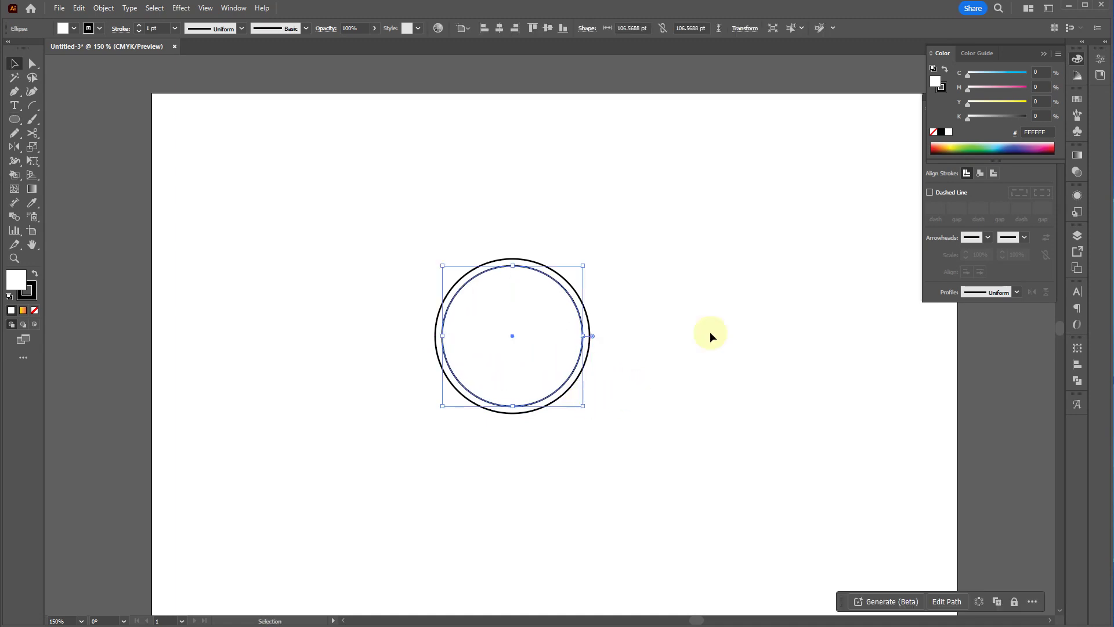
- Close the colour settings and set the inner circle's stroke weight to 8 pt
{"action": "left_click", "coordinate": [1078, 59]}
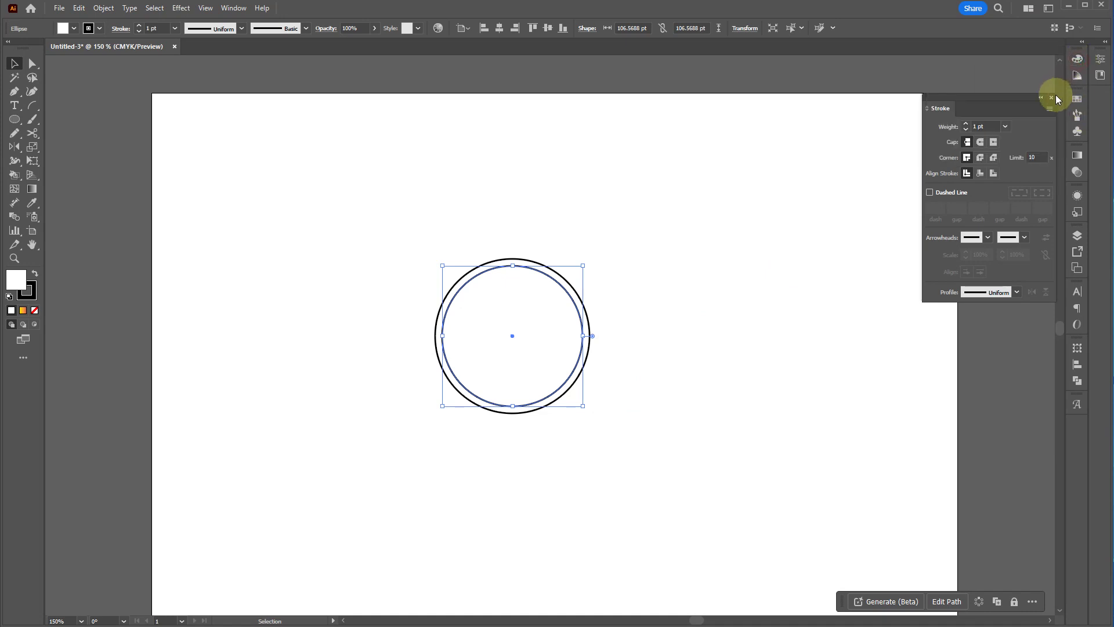
{"action": "left_click", "coordinate": [965, 124]}
{"action": "left_click", "coordinate": [965, 124]}
{"action": "left_click", "coordinate": [966, 124]}
{"action": "left_click", "coordinate": [594, 289]}
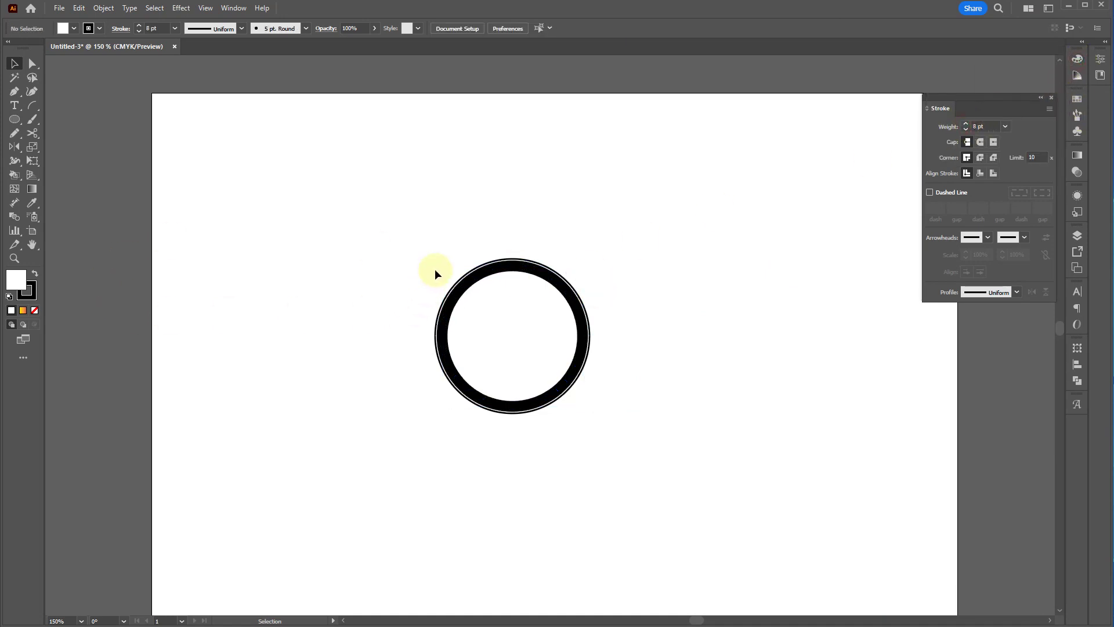
- Add "Lorem ipsum" path text to the upper half circle and extend its start bracket to centre it over the ring
{"action": "scroll", "coordinate": [435, 269], "scroll_direction": "up", "scroll_amount": 2}
{"action": "key", "text": "t"}
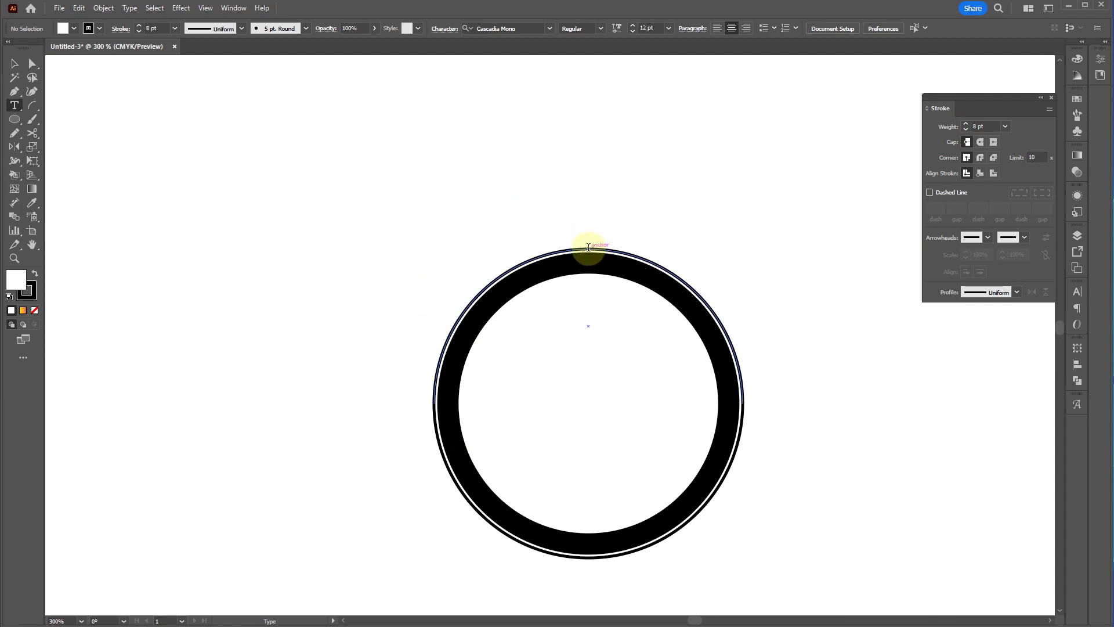
{"action": "left_click", "coordinate": [588, 247]}
{"action": "key", "text": "Escape"}
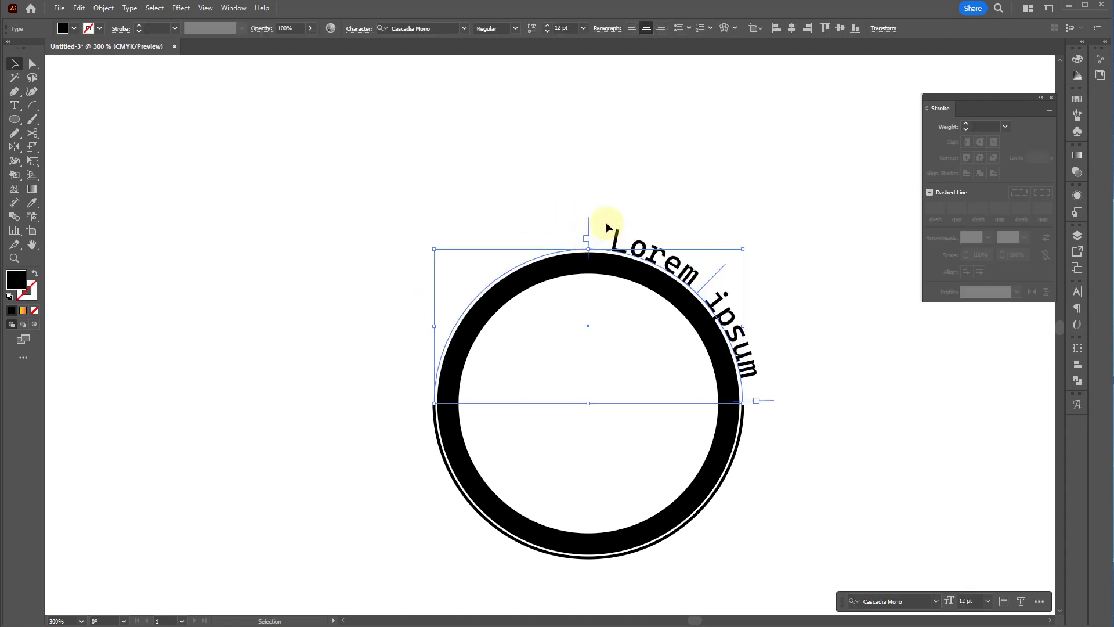
{"action": "left_click_drag", "start_coordinate": [589, 226], "coordinate": [339, 535]}
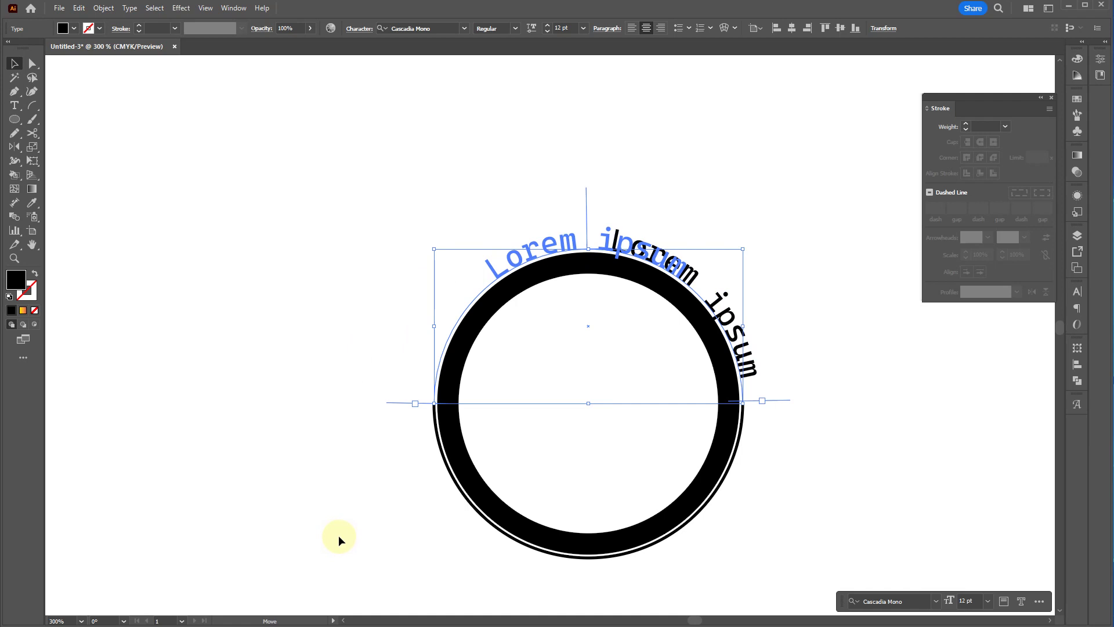
- Add "Lorem ipsum" path text to the lower half circle, centre and flip it upright, and move it below the ring
{"action": "key", "text": "t"}
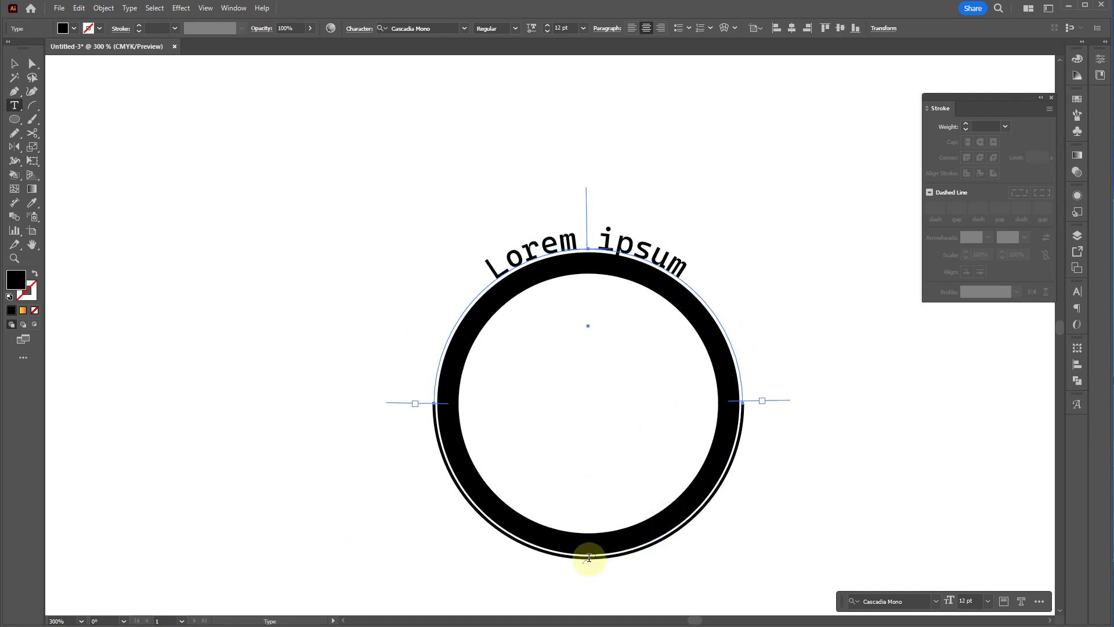
{"action": "left_click", "coordinate": [589, 557]}
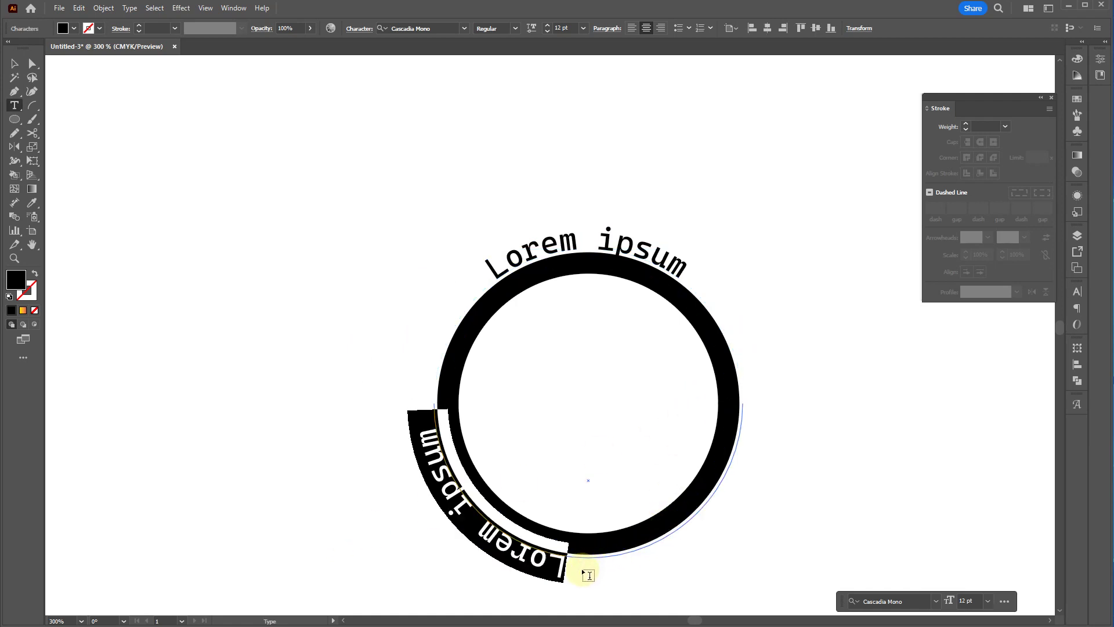
{"action": "key", "text": "Escape"}
{"action": "left_click_drag", "start_coordinate": [590, 582], "coordinate": [830, 263]}
{"action": "mouse_move", "coordinate": [589, 586]}
{"action": "left_mouse_down"}
{"action": "mouse_move", "coordinate": [598, 457]}
{"action": "mouse_move", "coordinate": [626, 385]}
{"action": "left_mouse_up"}
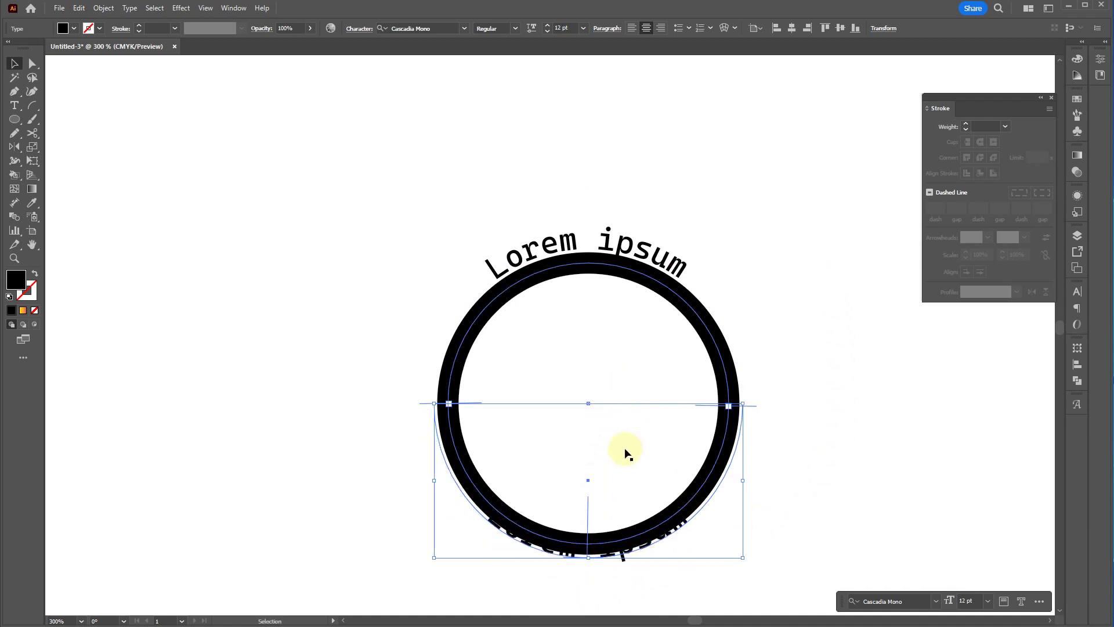
{"action": "left_click_drag", "start_coordinate": [684, 527], "coordinate": [681, 557]}
{"action": "left_click", "coordinate": [842, 516]}
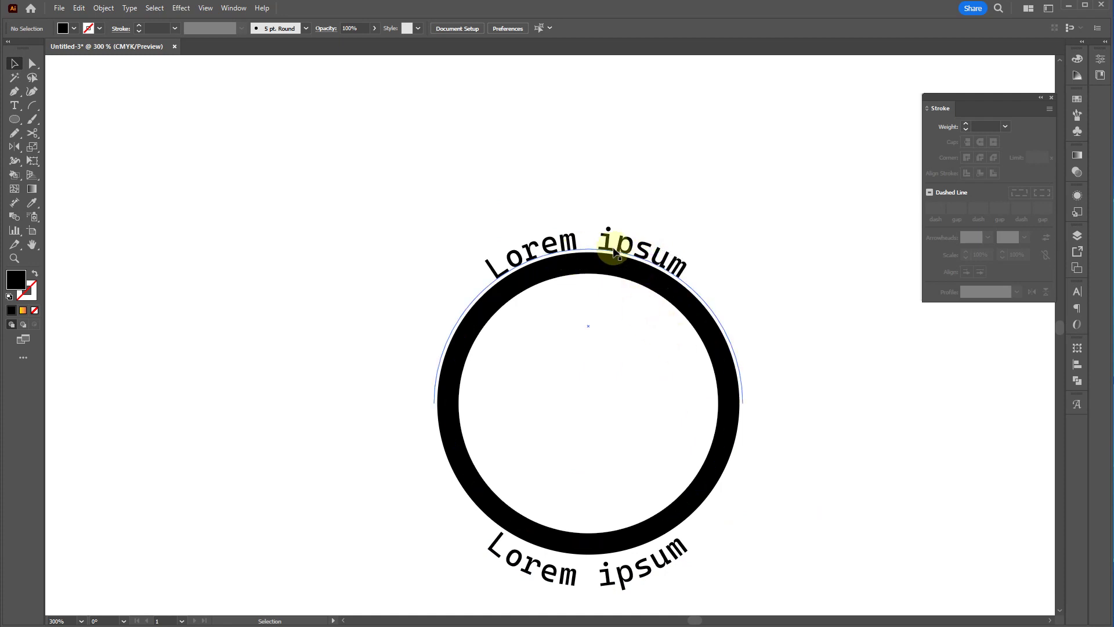
- Try to scale the ring and both curved texts down together to about 36 pt wide
{"action": "scroll", "coordinate": [612, 305], "scroll_direction": "down", "scroll_amount": 2}
{"action": "left_click_drag", "start_coordinate": [688, 244], "coordinate": [497, 447]}
{"action": "left_click_drag", "start_coordinate": [662, 274], "coordinate": [556, 393]}
{"action": "scroll", "coordinate": [537, 404], "scroll_direction": "up", "scroll_amount": 5}
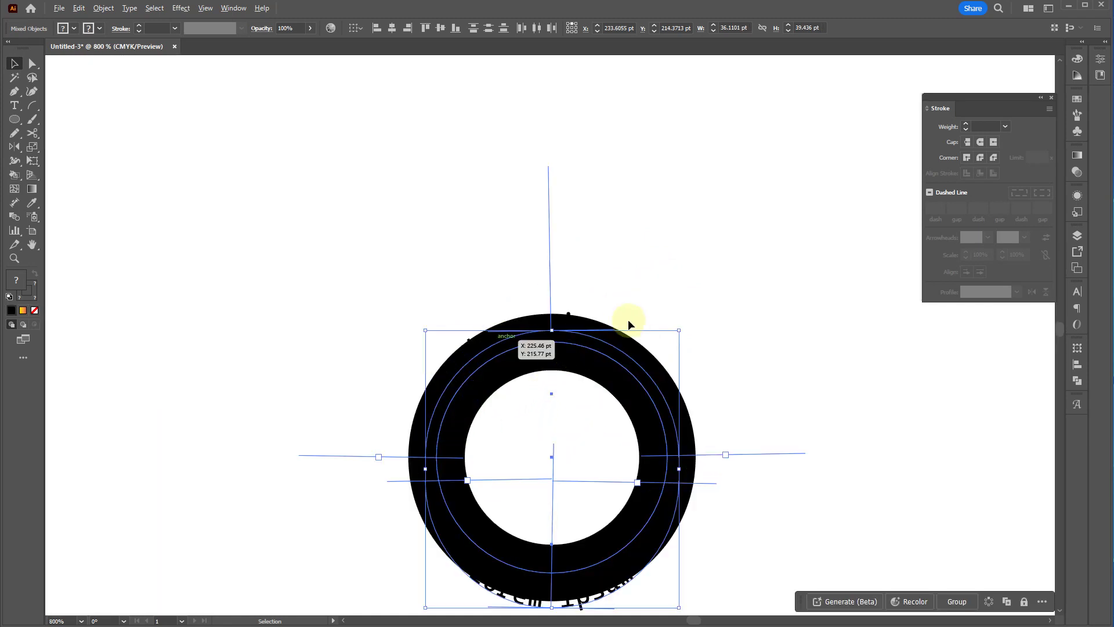
{"action": "key", "text": "ctrl+z"}
- Convert the ring's 8 pt stroke to a filled shape with Outline Stroke
{"action": "scroll", "coordinate": [429, 342], "scroll_direction": "down", "scroll_amount": 2}
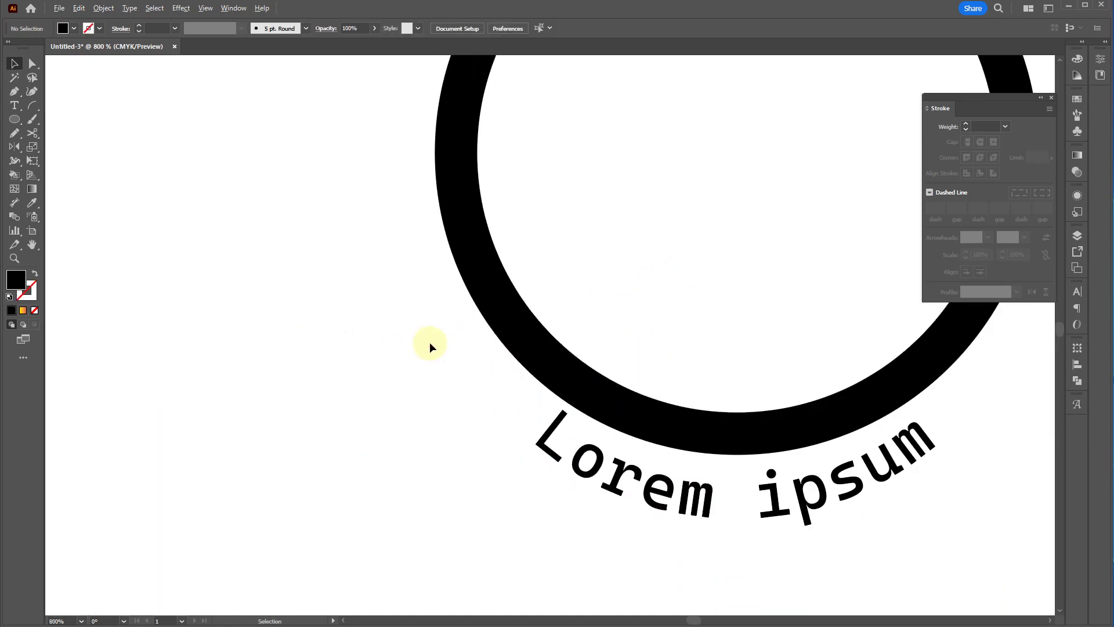
{"action": "scroll", "coordinate": [460, 340], "scroll_direction": "down", "scroll_amount": 2}
{"action": "left_click", "coordinate": [492, 338]}
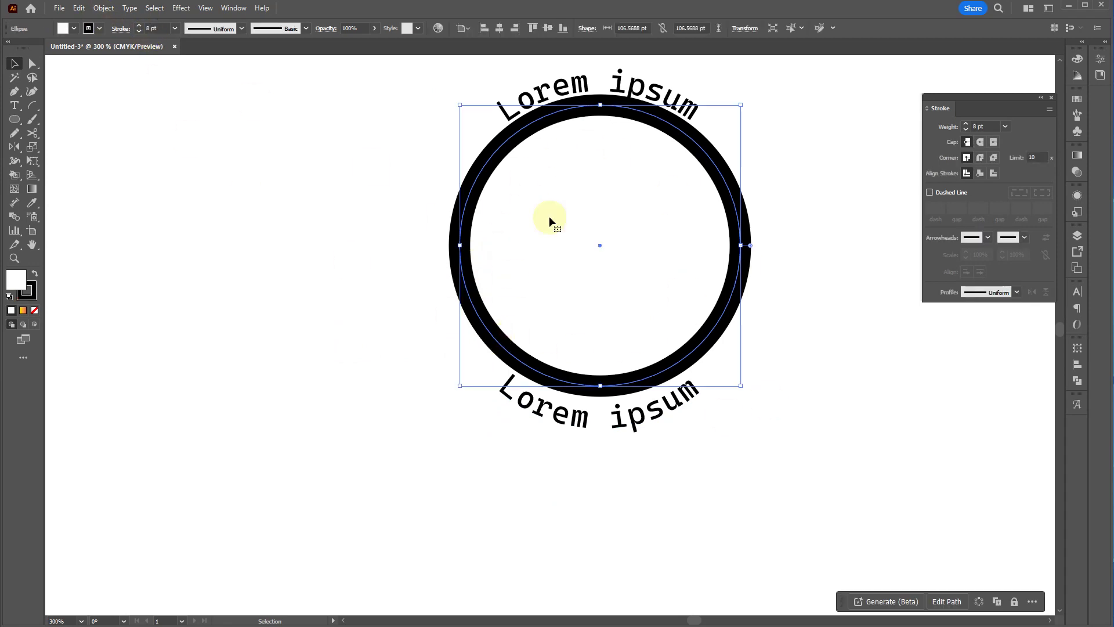
{"action": "left_click", "coordinate": [79, 8]}
{"action": "mouse_move", "coordinate": [104, 8]}
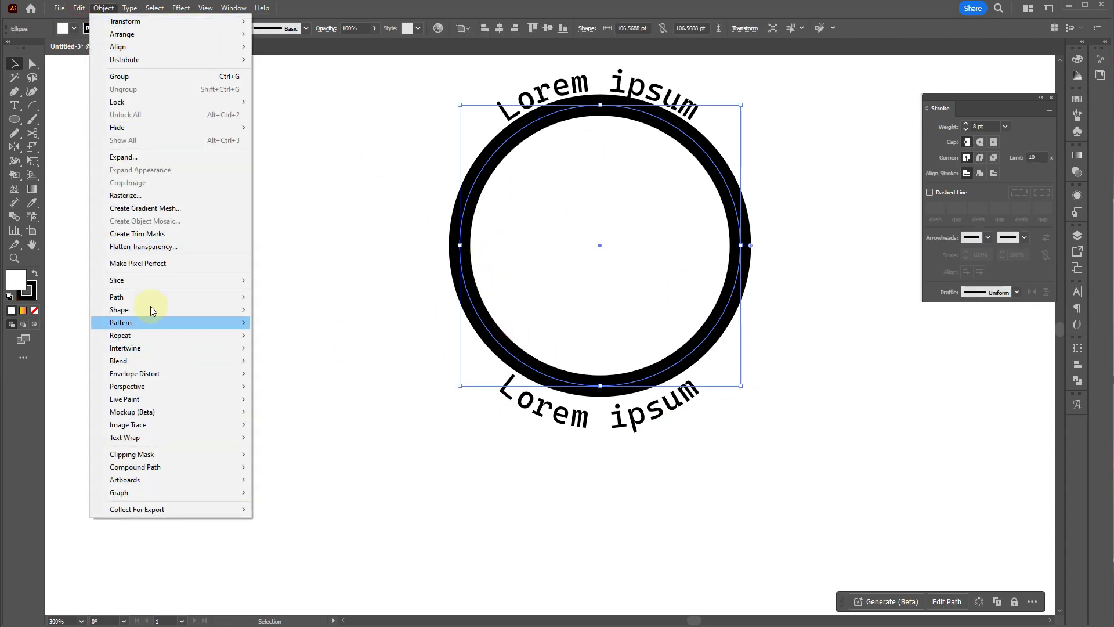
{"action": "mouse_move", "coordinate": [232, 297]}
{"action": "left_click", "coordinate": [308, 327]}
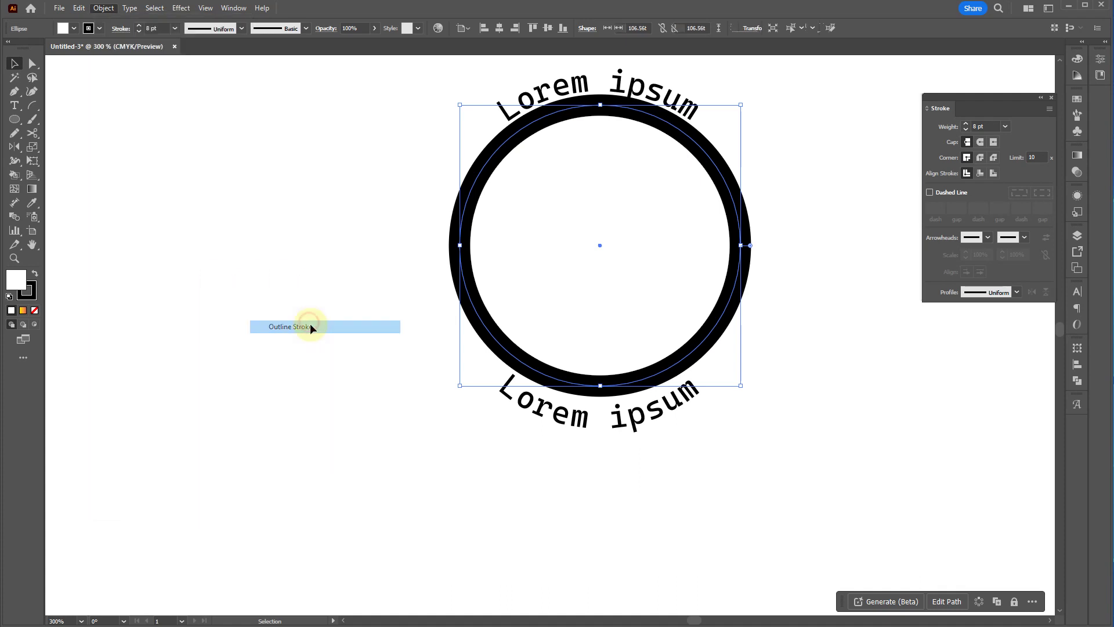
{"action": "left_click", "coordinate": [318, 324]}
- Try to scale the outlined ring and both curved texts down together to about 28 pt wide
{"action": "left_click_drag", "start_coordinate": [732, 83], "coordinate": [462, 530]}
{"action": "left_click_drag", "start_coordinate": [701, 138], "coordinate": [520, 315]}
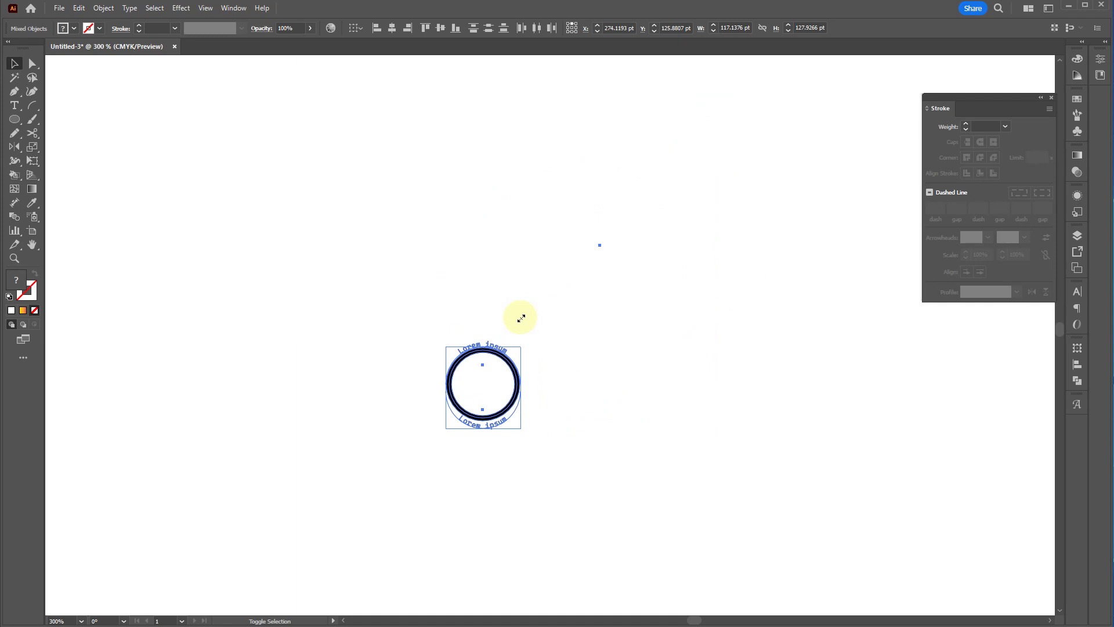
{"action": "scroll", "coordinate": [488, 378], "scroll_direction": "up", "scroll_amount": 4}
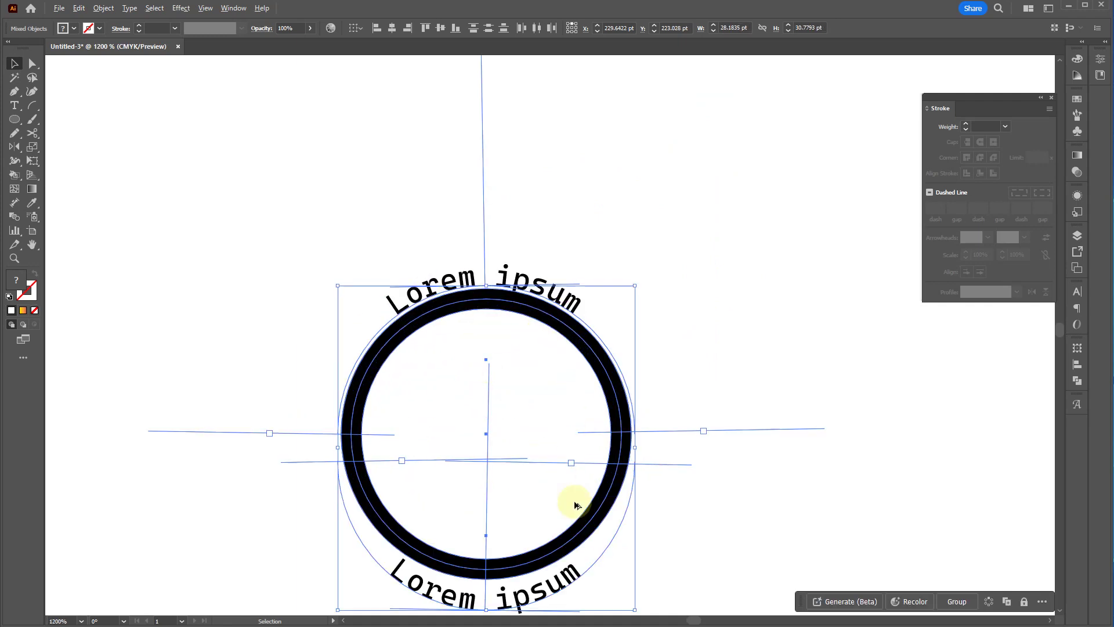
{"action": "key", "text": "ctrl+z"}
{"action": "scroll", "coordinate": [371, 406], "scroll_direction": "down", "scroll_amount": 3}
{"action": "scroll", "coordinate": [363, 428], "scroll_direction": "down", "scroll_amount": 1}
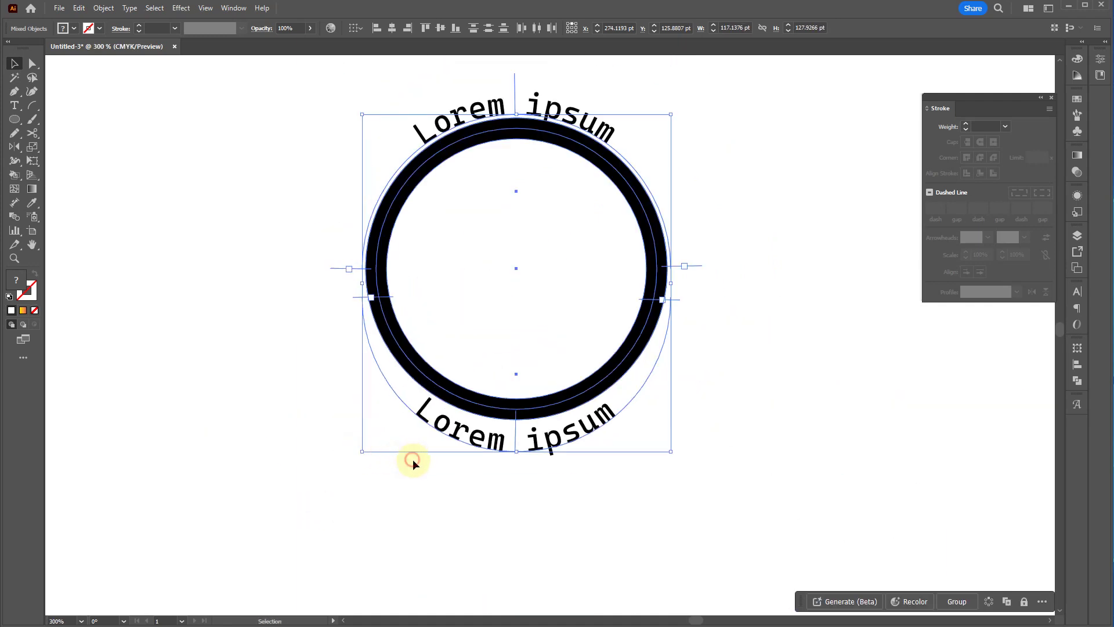
- Convert the lower and upper curved "Lorem ipsum" texts around the ring to outlines
{"action": "left_click", "coordinate": [489, 485]}
{"action": "left_click", "coordinate": [501, 454]}
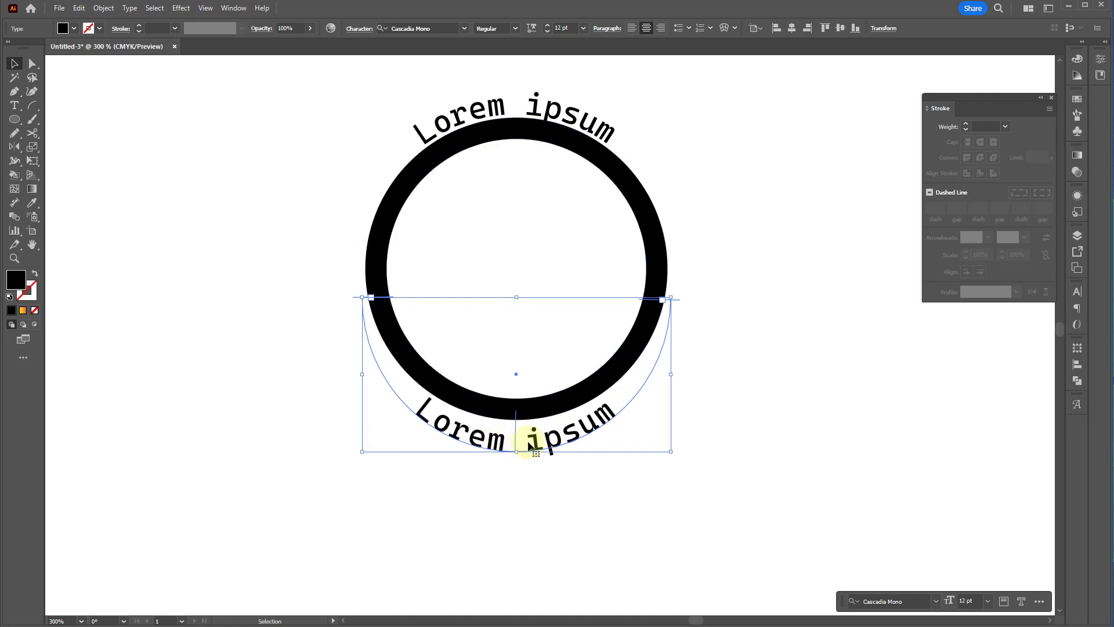
{"action": "left_click_drag", "start_coordinate": [506, 441], "coordinate": [464, 436]}
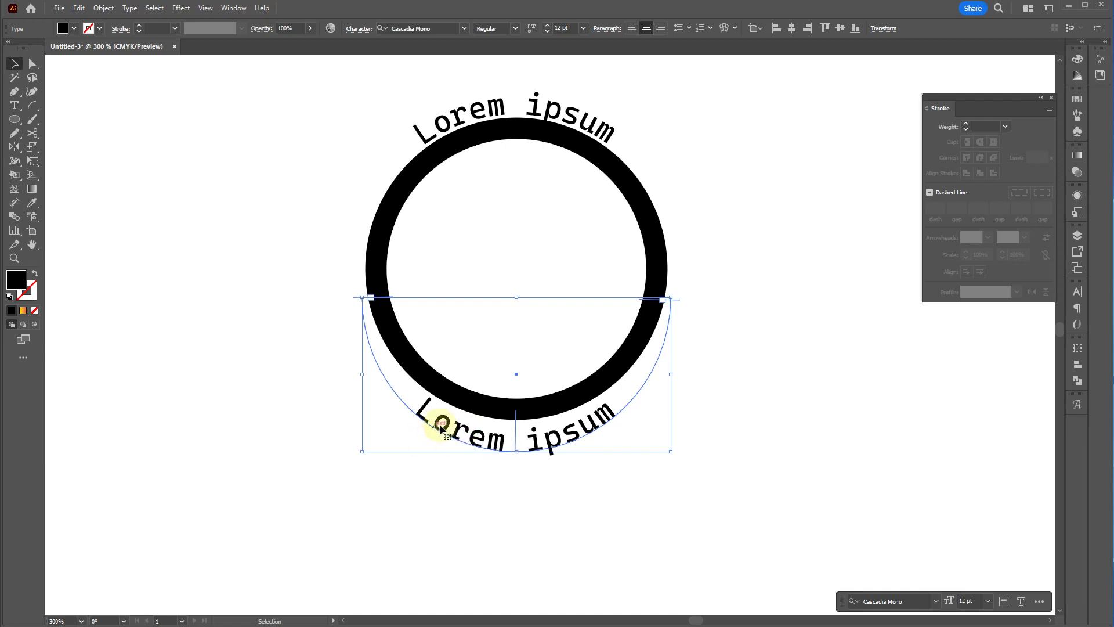
{"action": "right_click", "coordinate": [441, 427]}
{"action": "left_click", "coordinate": [501, 247]}
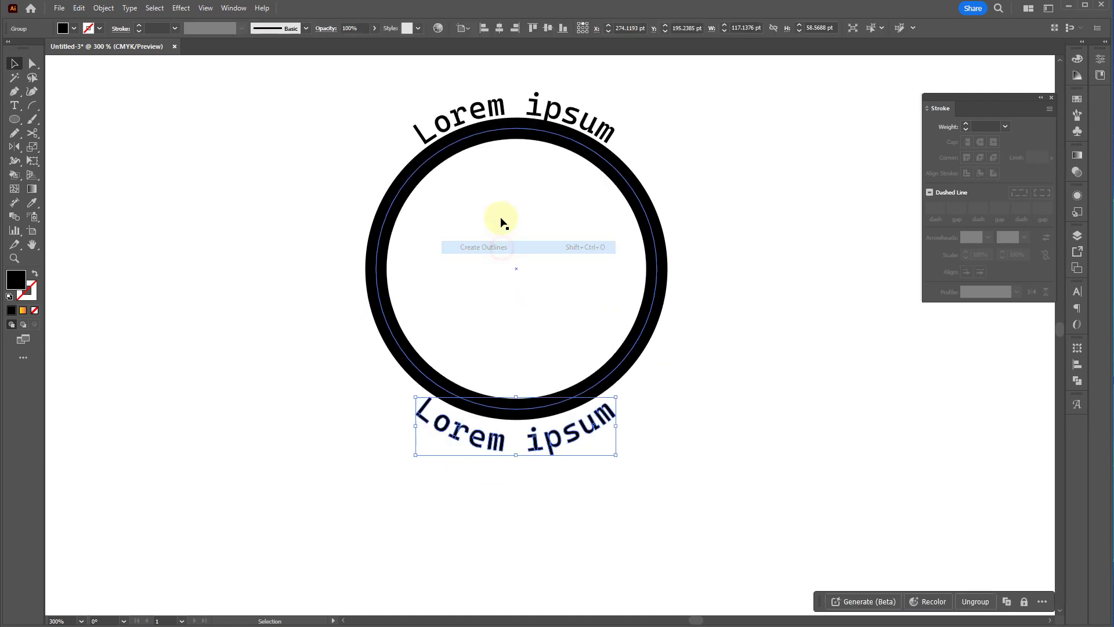
{"action": "left_click", "coordinate": [498, 110]}
{"action": "right_click", "coordinate": [498, 109]}
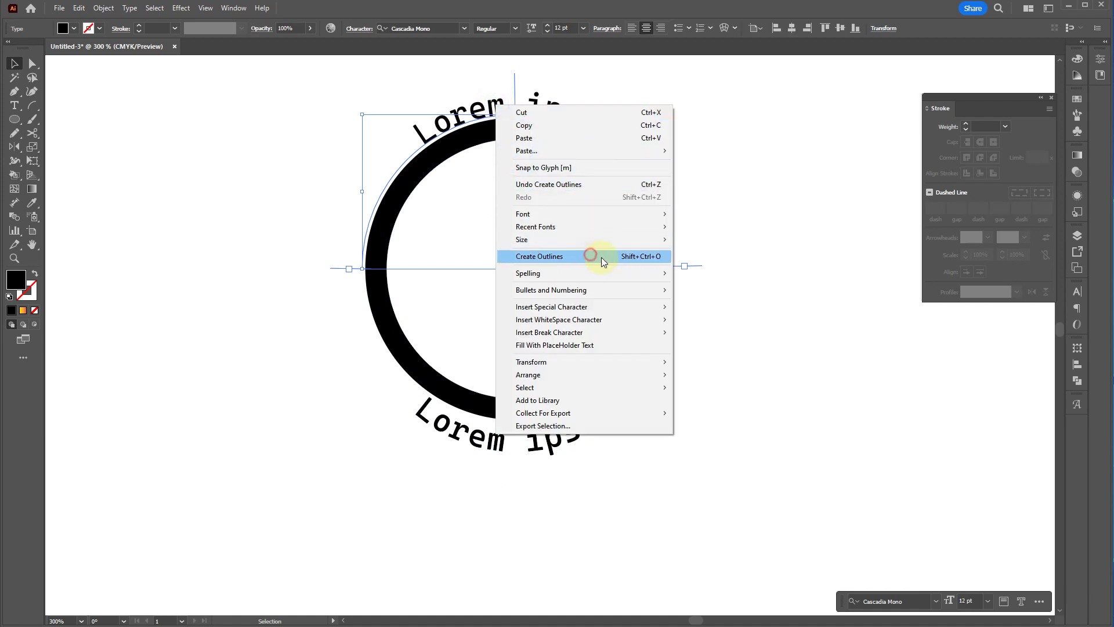
{"action": "left_click", "coordinate": [602, 257]}
{"action": "left_click", "coordinate": [510, 390]}
{"action": "left_click_drag", "start_coordinate": [709, 453], "coordinate": [325, 125]}
{"action": "left_click", "coordinate": [505, 230]}
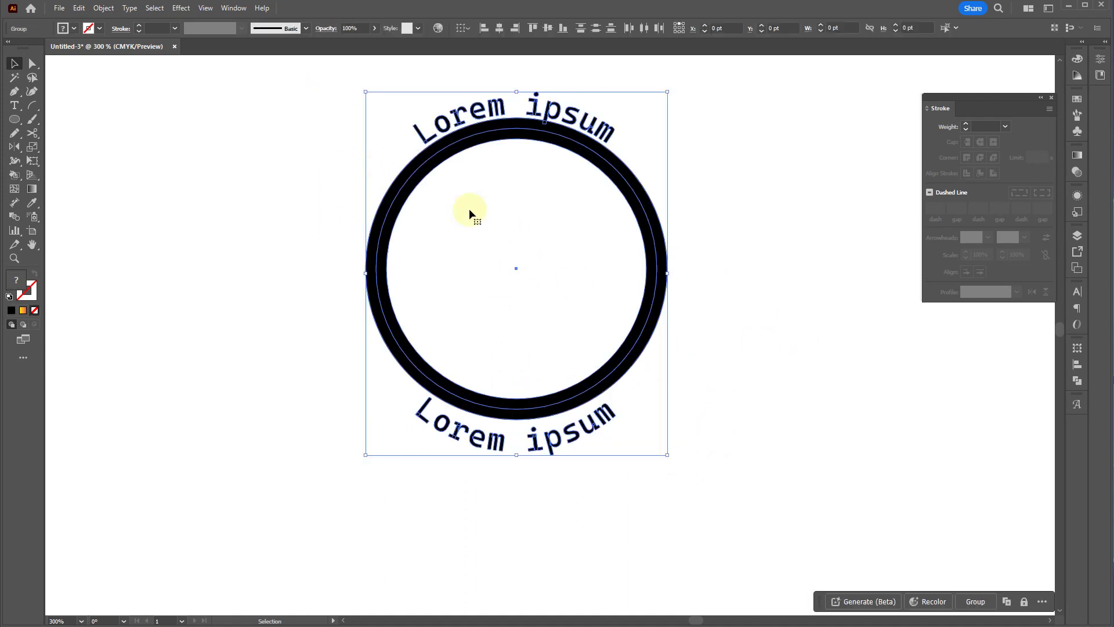
{"action": "left_click", "coordinate": [240, 213]}
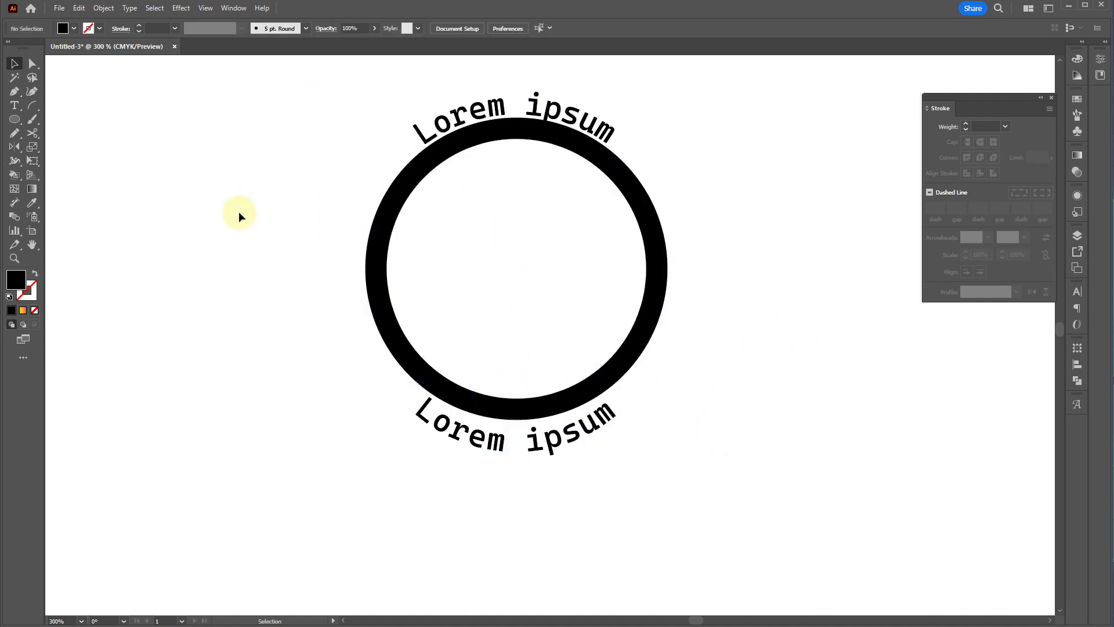
- Inspect the ring and both outlined texts as bare paths in Outline view, and return to Preview
{"action": "key", "text": "ctrl+y"}
{"action": "left_click", "coordinate": [455, 147]}
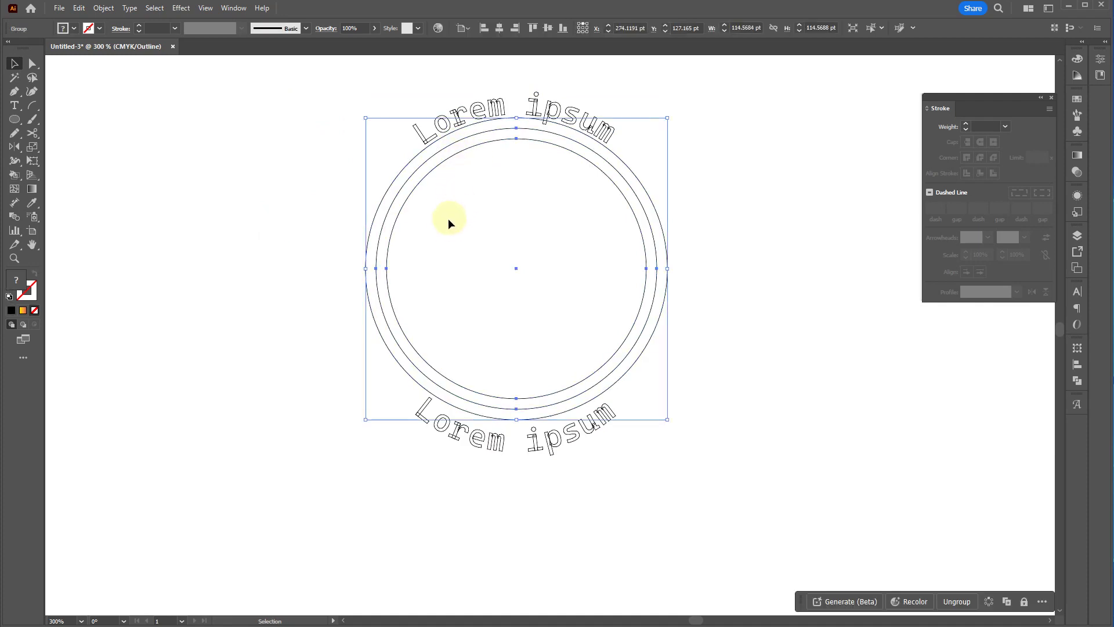
{"action": "left_click", "coordinate": [447, 223]}
{"action": "left_click", "coordinate": [492, 144]}
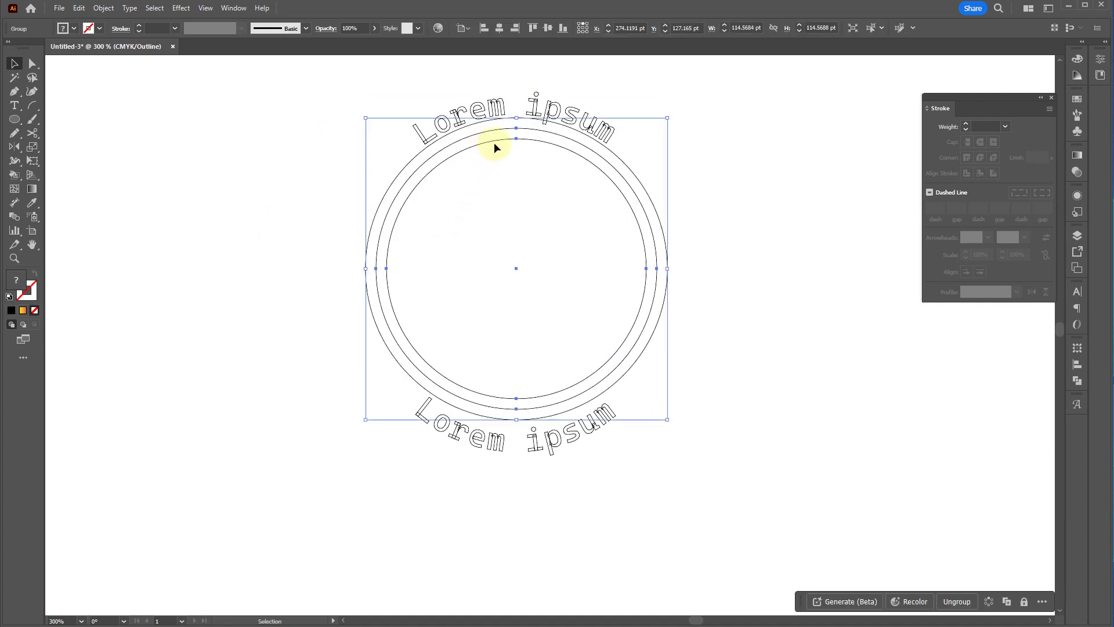
{"action": "left_click", "coordinate": [644, 450]}
{"action": "key", "text": "ctrl+y"}
- Try to scale the outlined ring and both outlined texts down together to about 18 pt wide
{"action": "scroll", "coordinate": [466, 181], "scroll_direction": "down", "scroll_amount": 3}
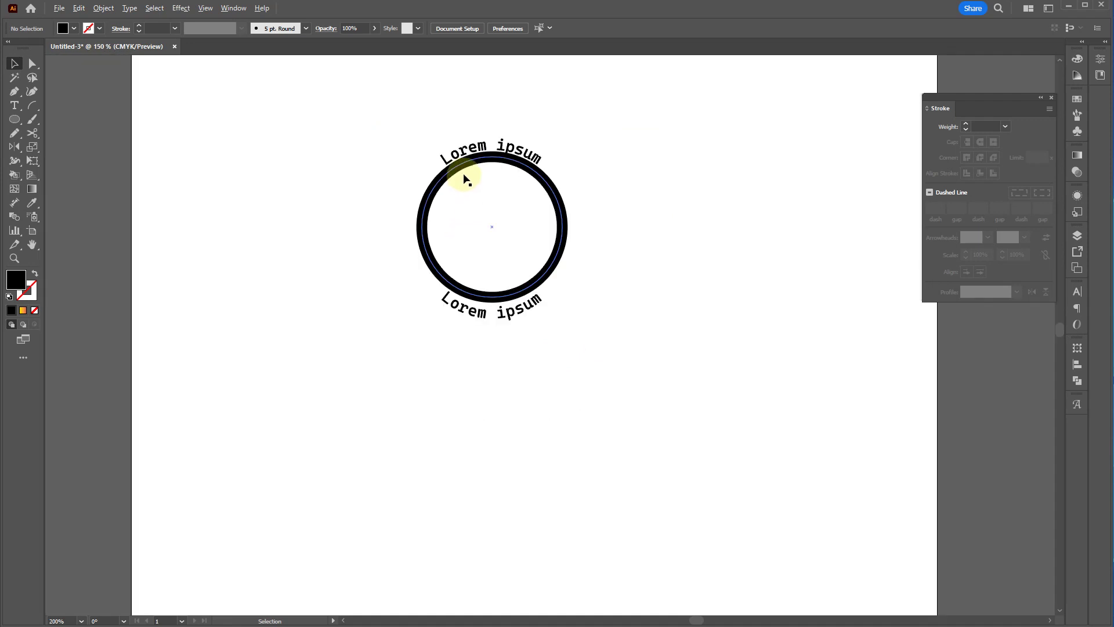
{"action": "left_click_drag", "start_coordinate": [565, 138], "coordinate": [400, 332]}
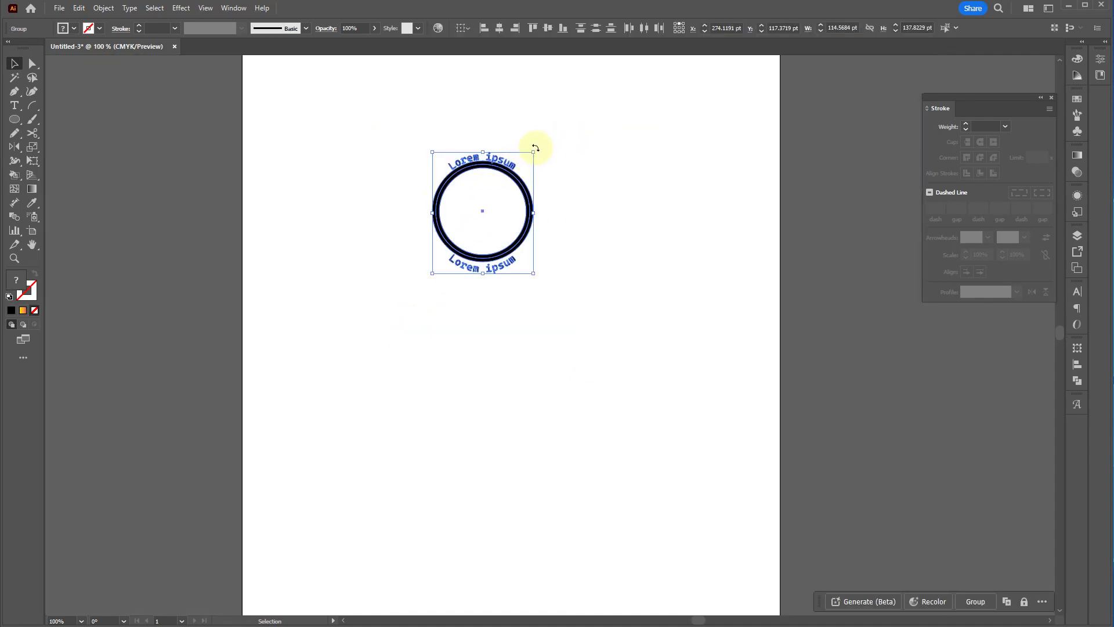
{"action": "left_click_drag", "start_coordinate": [534, 151], "coordinate": [449, 253]}
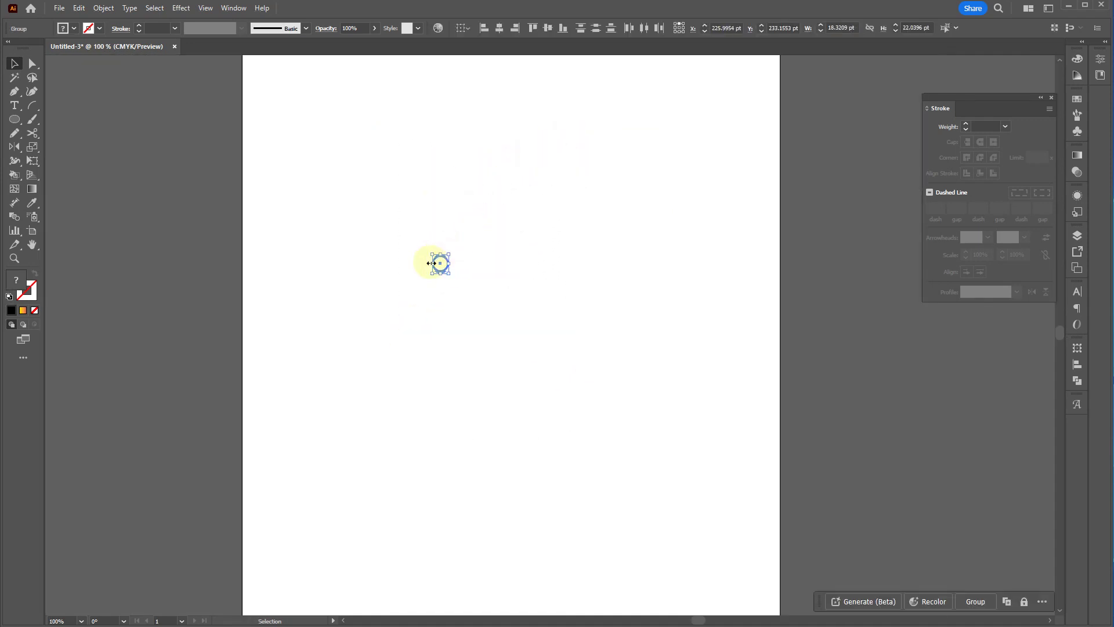
{"action": "scroll", "coordinate": [435, 269], "scroll_direction": "up", "scroll_amount": 5}
{"action": "scroll", "coordinate": [480, 261], "scroll_direction": "up", "scroll_amount": 5}
{"action": "scroll", "coordinate": [478, 398], "scroll_direction": "down", "scroll_amount": 5}
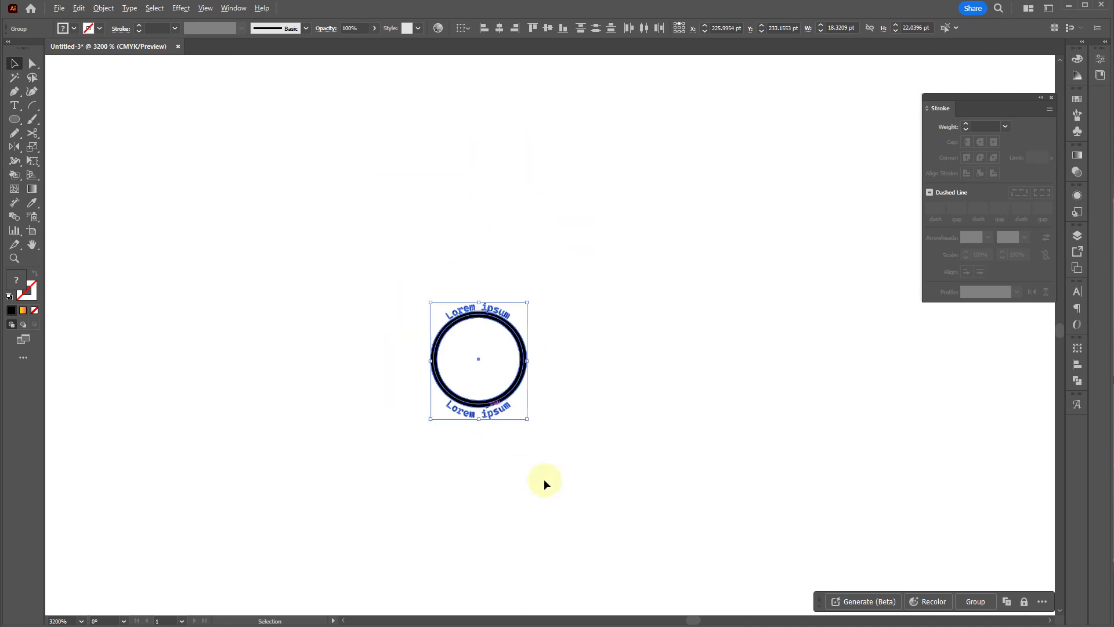
{"action": "left_click", "coordinate": [545, 479]}
{"action": "scroll", "coordinate": [545, 479], "scroll_direction": "up", "scroll_amount": 5}
{"action": "key", "text": "ctrl+a"}
{"action": "scroll", "coordinate": [407, 447], "scroll_direction": "down", "scroll_amount": 10}
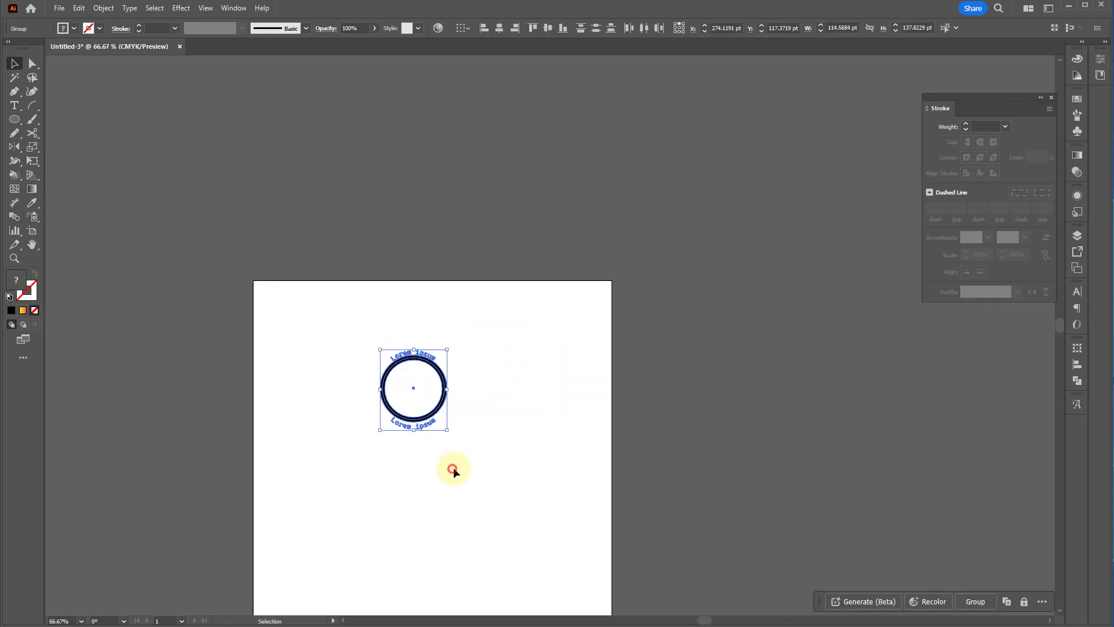
{"action": "left_click", "coordinate": [458, 467]}
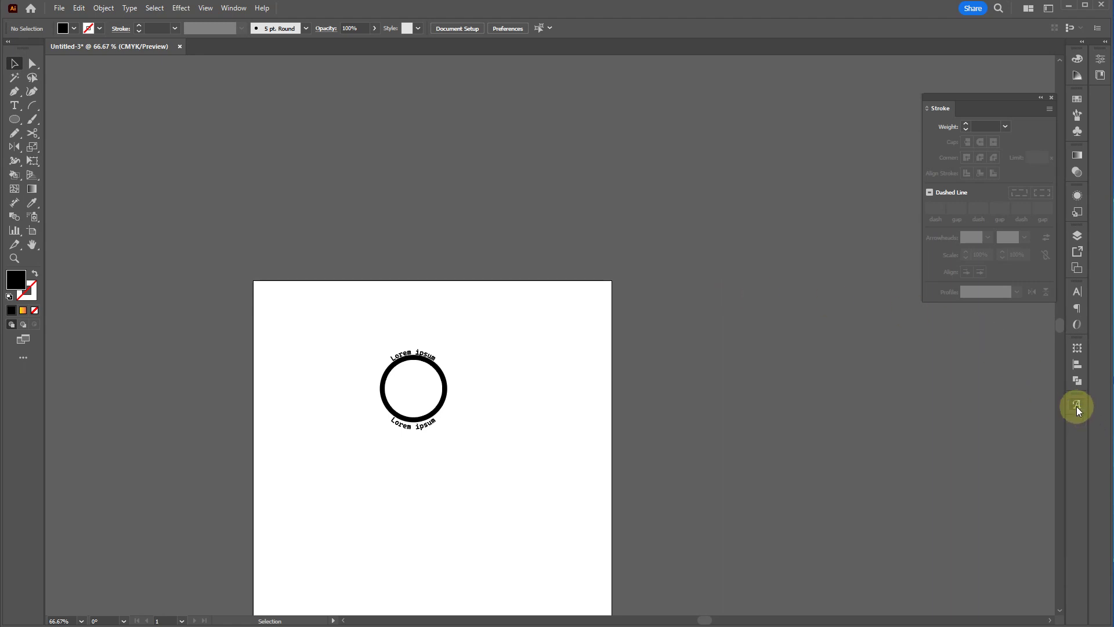
{"action": "left_click", "coordinate": [227, 8]}
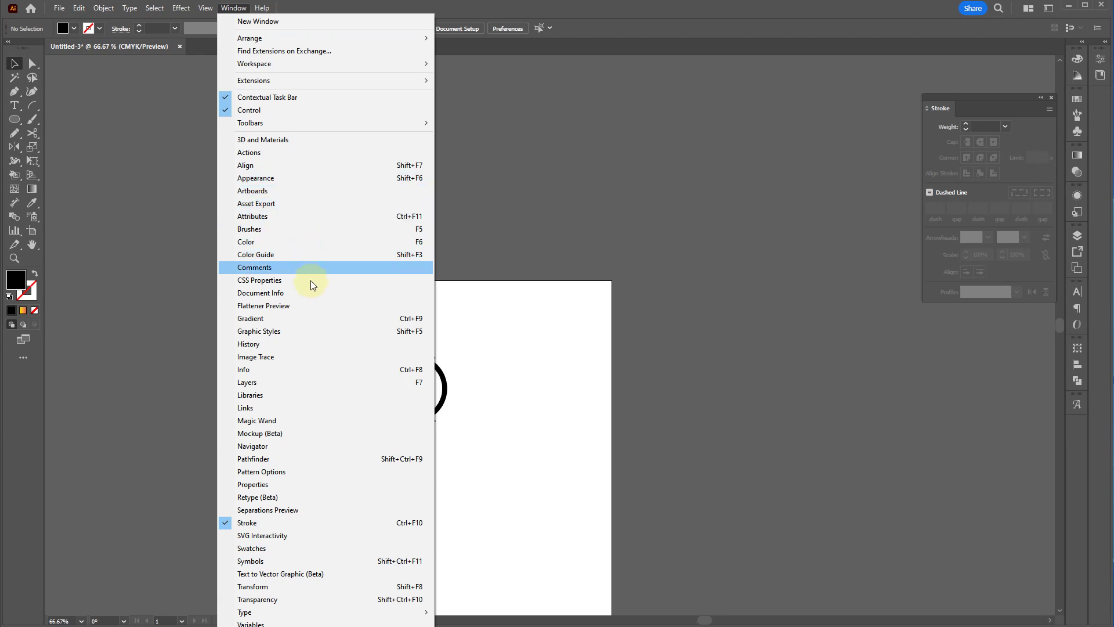
{"action": "mouse_move", "coordinate": [311, 612]}
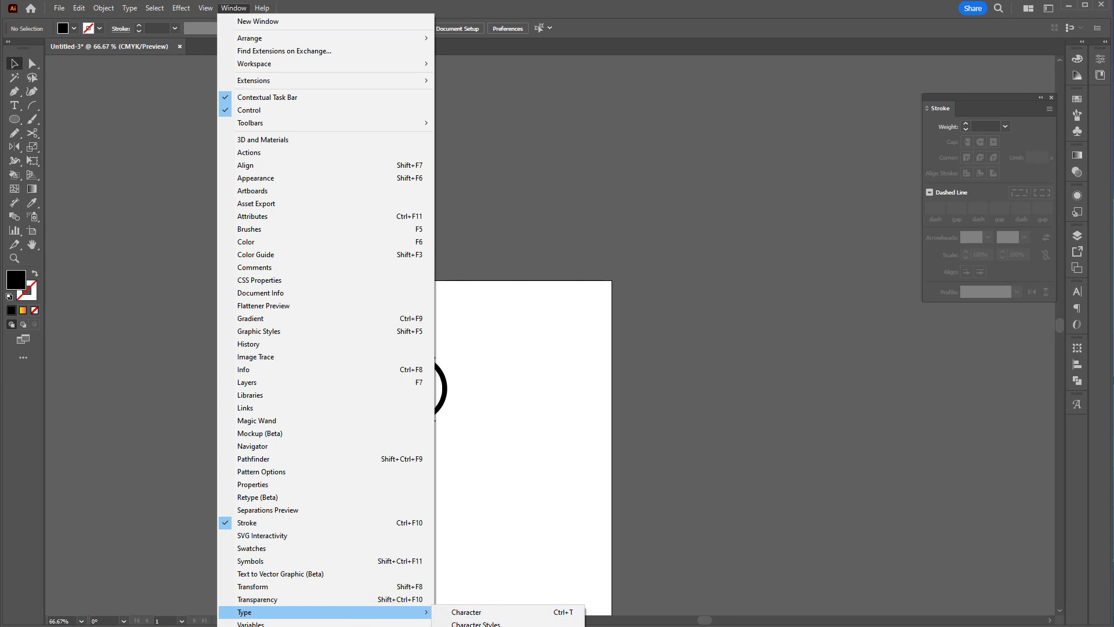
{"action": "left_click", "coordinate": [513, 423]}
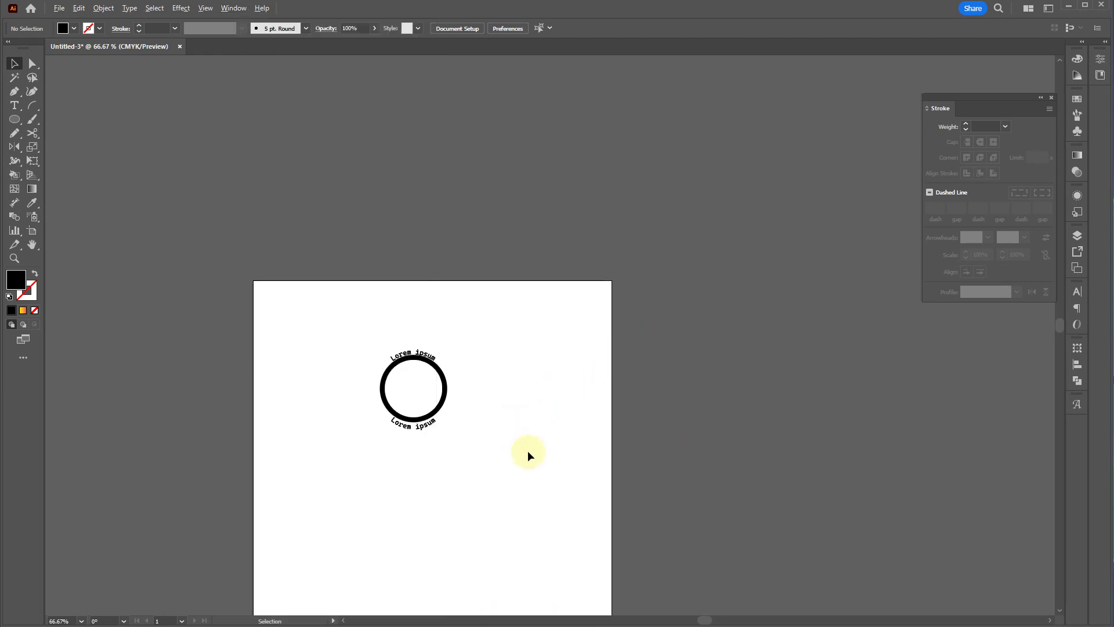
- Show the Glyphs panel and set the Type tool's font to Segoe UI Emoji
{"action": "key", "text": "ctrl+1"}
{"action": "left_click", "coordinate": [1077, 404]}
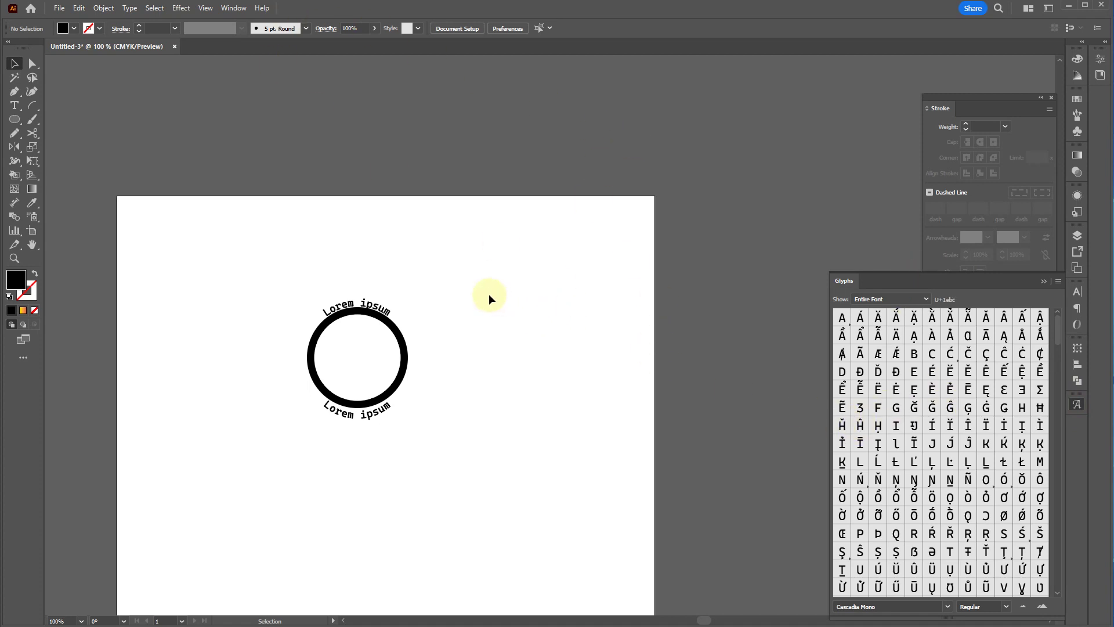
{"action": "key", "text": "t"}
{"action": "left_click", "coordinate": [549, 29]}
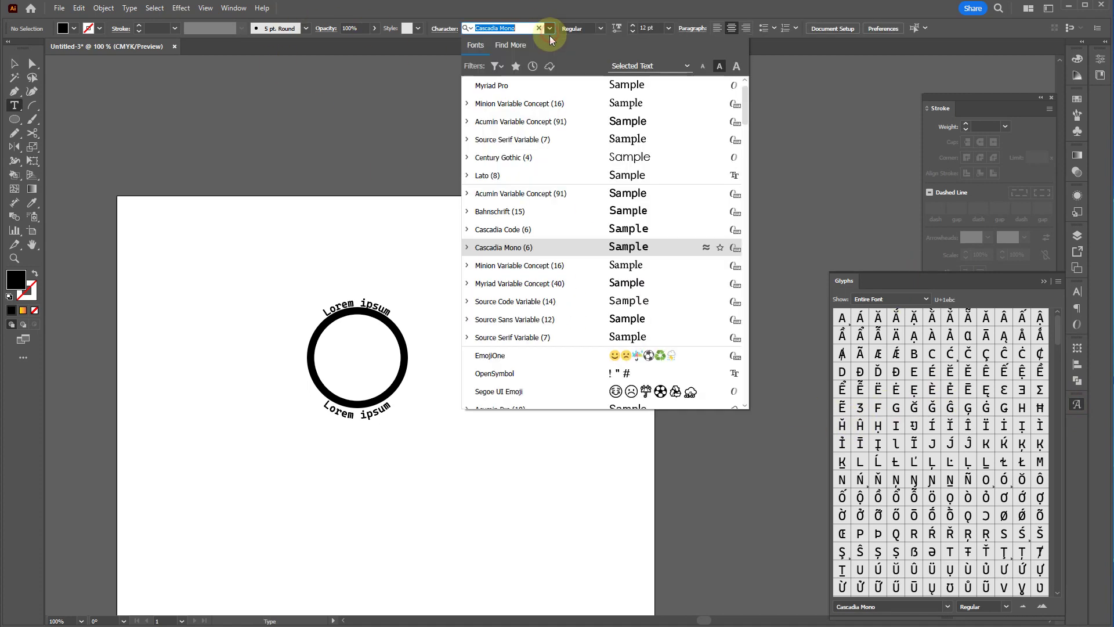
{"action": "left_click", "coordinate": [530, 392]}
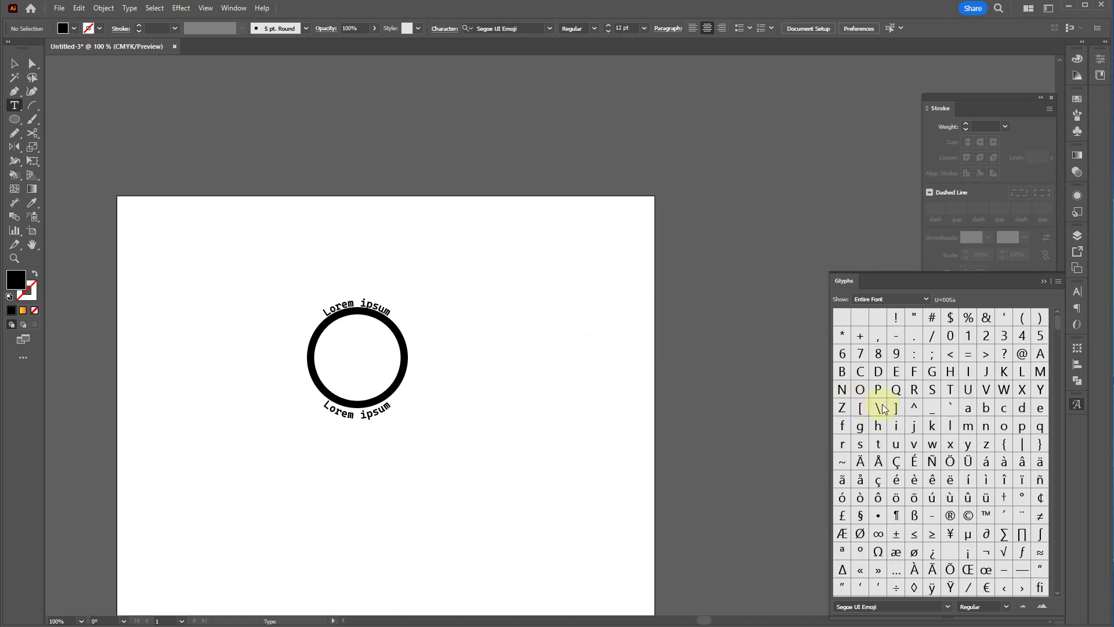
- Add point text "asdfasdfasdfasdf" beside the badge and append the open scissors glyph
{"action": "left_click", "coordinate": [508, 307]}
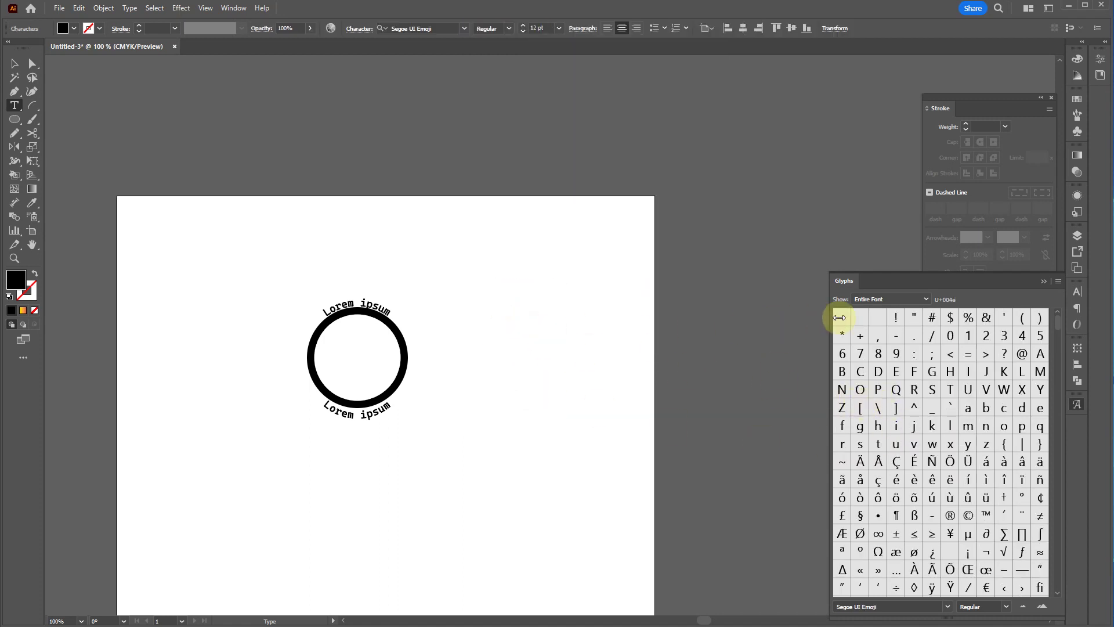
{"action": "type", "text": "asdfasdf"}
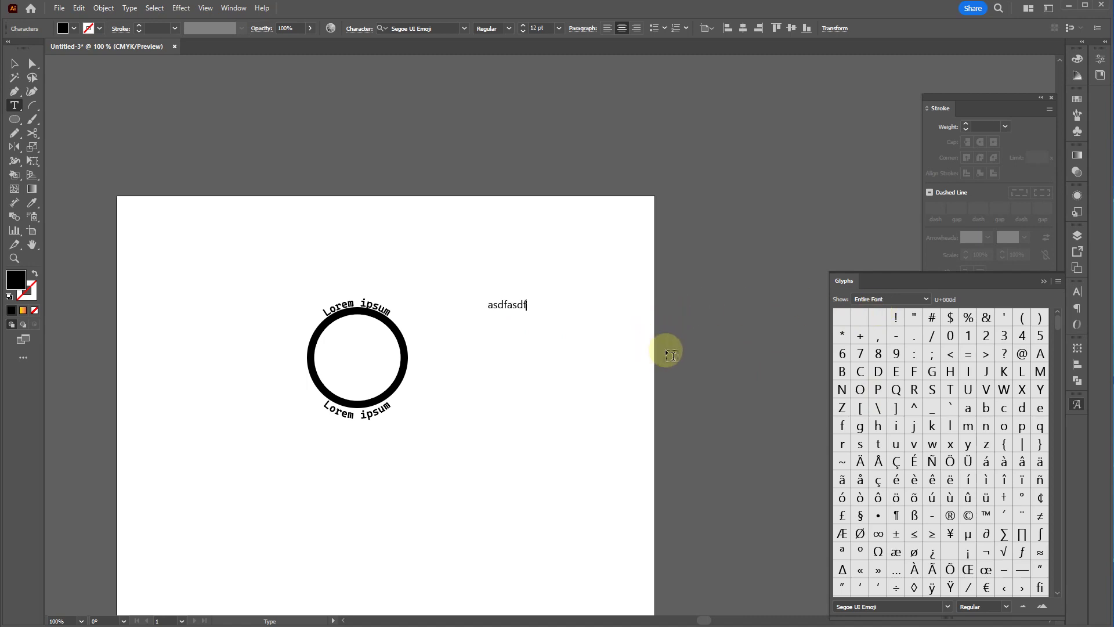
{"action": "type", "text": "asdfasdf"}
{"action": "scroll", "coordinate": [979, 447], "scroll_direction": "down", "scroll_amount": 10}
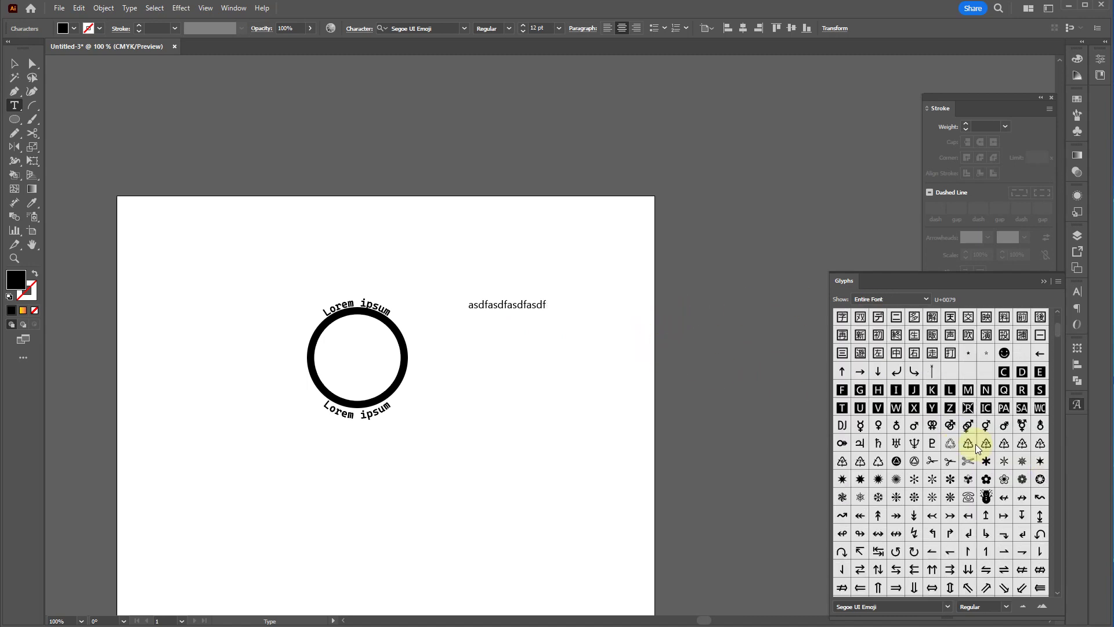
{"action": "scroll", "coordinate": [927, 402], "scroll_direction": "up", "scroll_amount": 5}
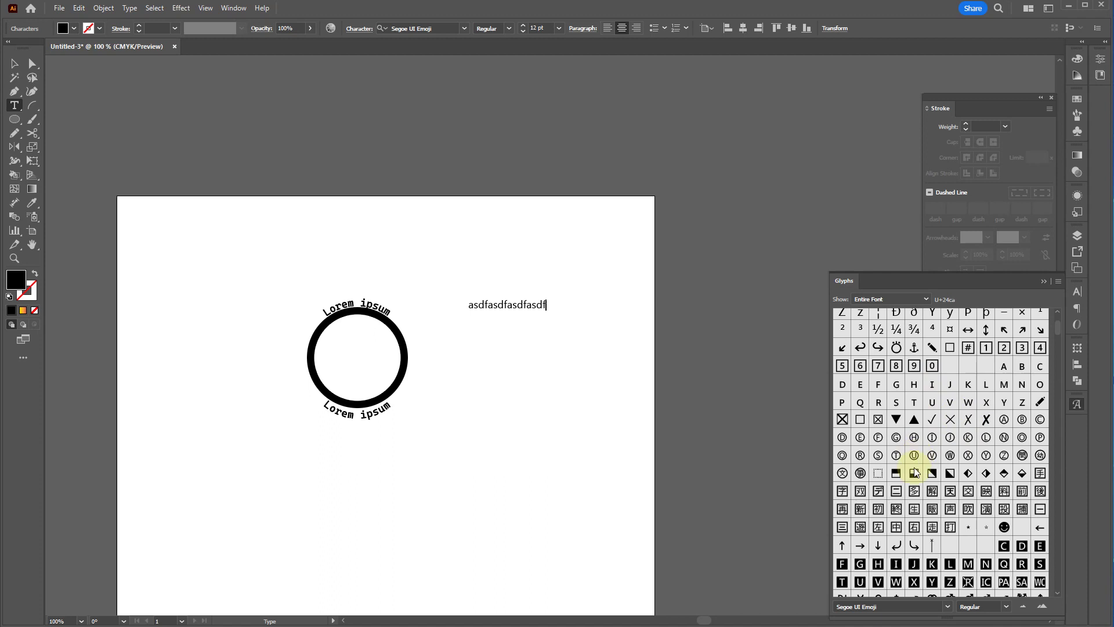
{"action": "scroll", "coordinate": [958, 479], "scroll_direction": "down", "scroll_amount": 5}
{"action": "double_click", "coordinate": [969, 462]}
{"action": "key", "text": "Escape"}
{"action": "scroll", "coordinate": [537, 303], "scroll_direction": "up", "scroll_amount": 6}
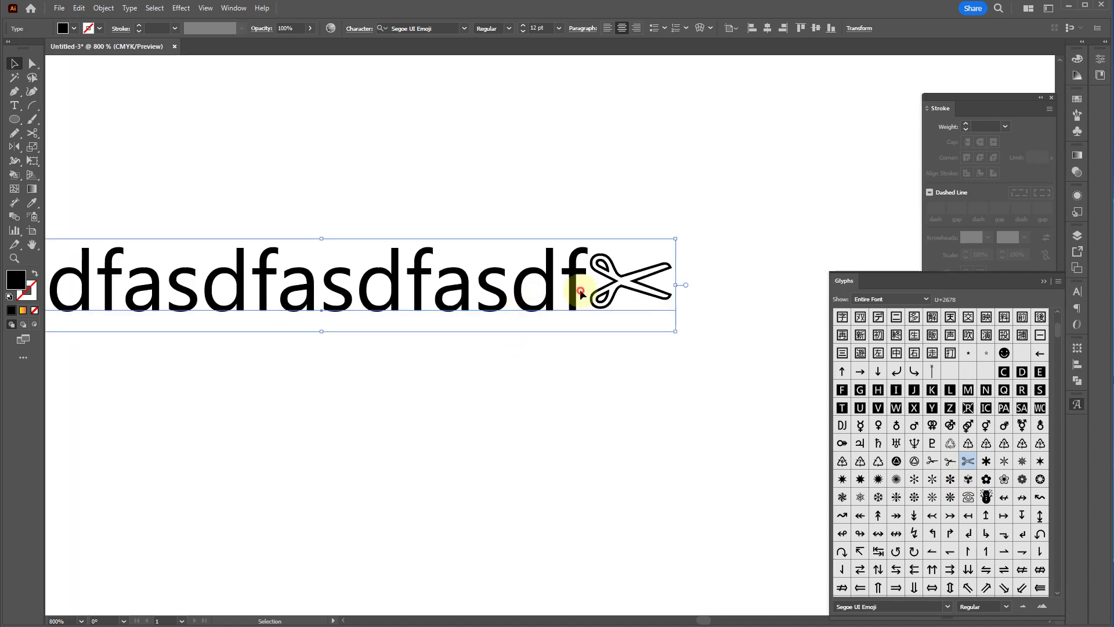
- Remove the letters in front of the scissors glyph and delete the remaining text object
{"action": "key", "text": "t"}
{"action": "scroll", "coordinate": [581, 290], "scroll_direction": "down", "scroll_amount": 4}
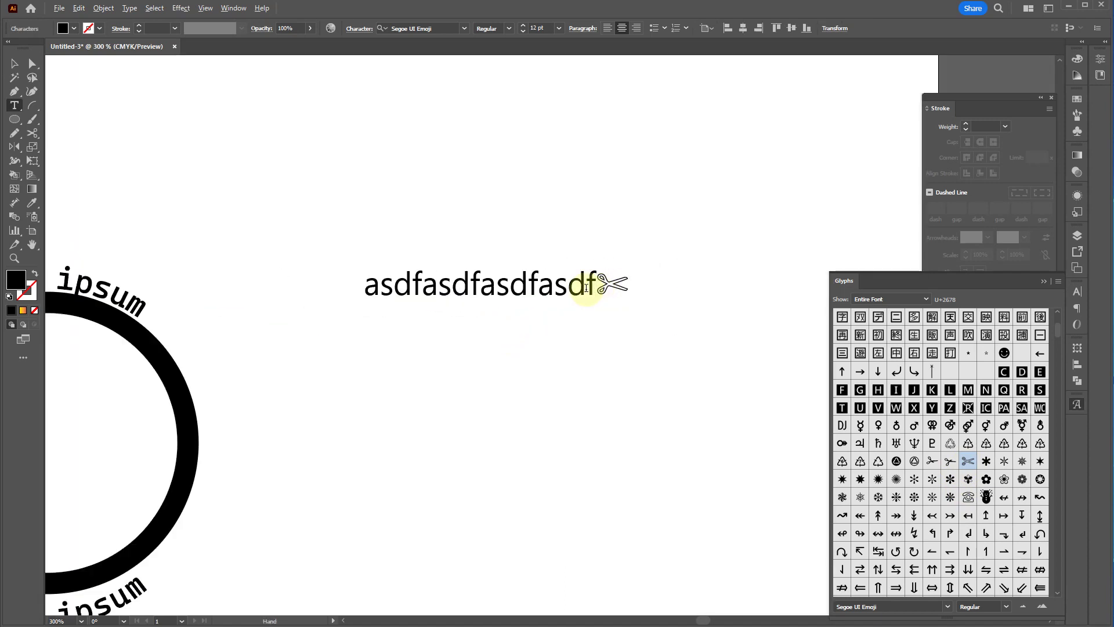
{"action": "left_click_drag", "start_coordinate": [587, 286], "coordinate": [219, 292]}
{"action": "key", "text": "BackSpace"}
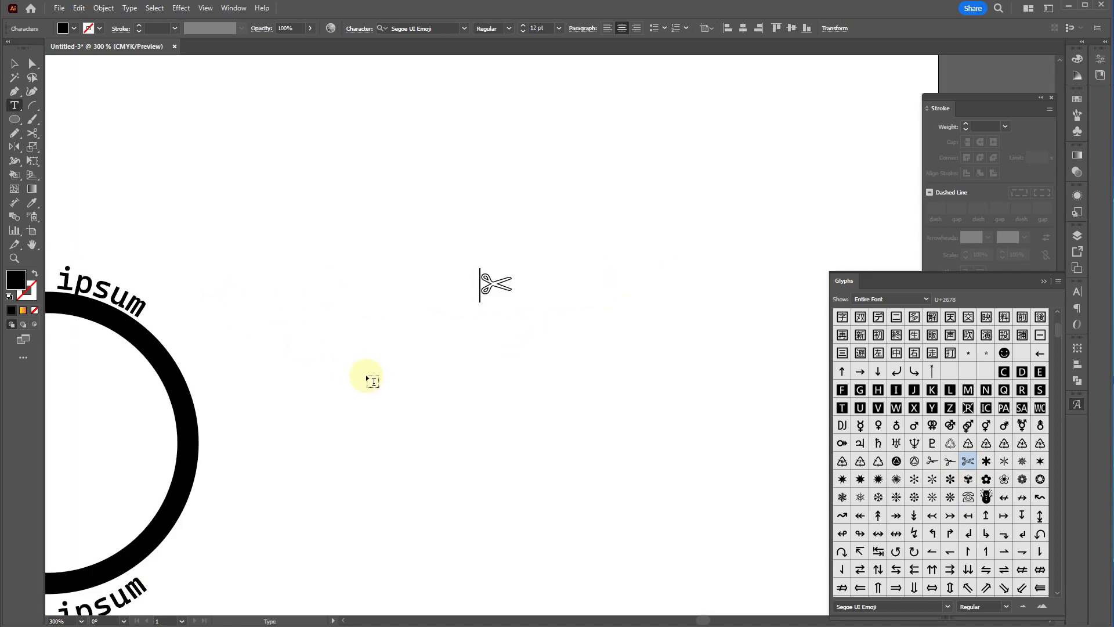
{"action": "key", "text": "Escape"}
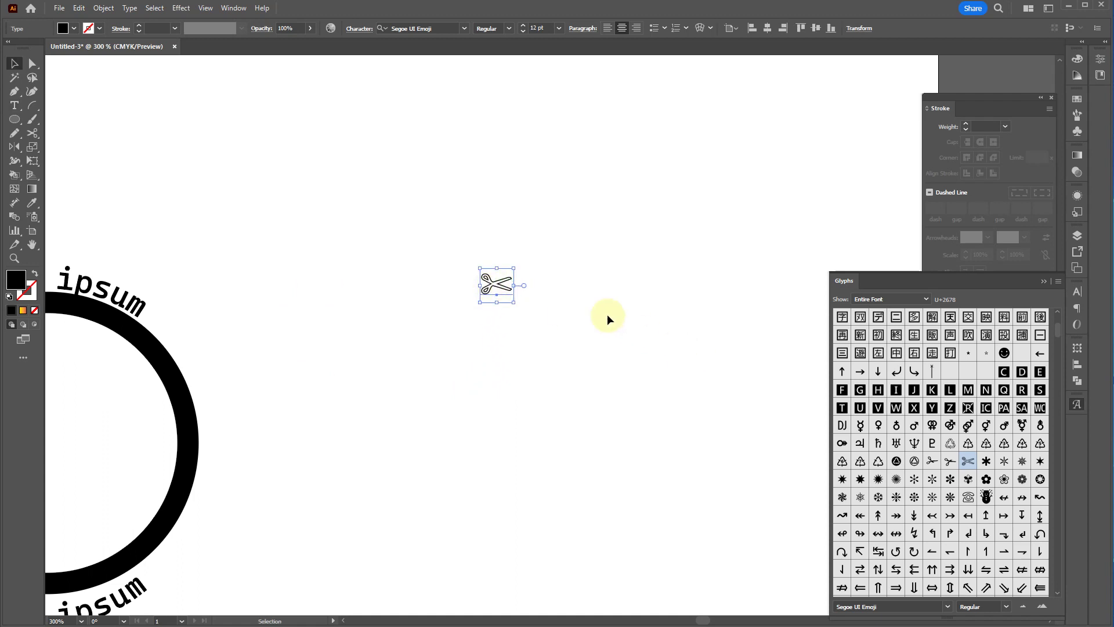
{"action": "key", "text": "Delete"}
- Insert the recycling symbol glyph in a solid black circle as new point text
{"action": "key", "text": "t"}
{"action": "left_click", "coordinate": [491, 300]}
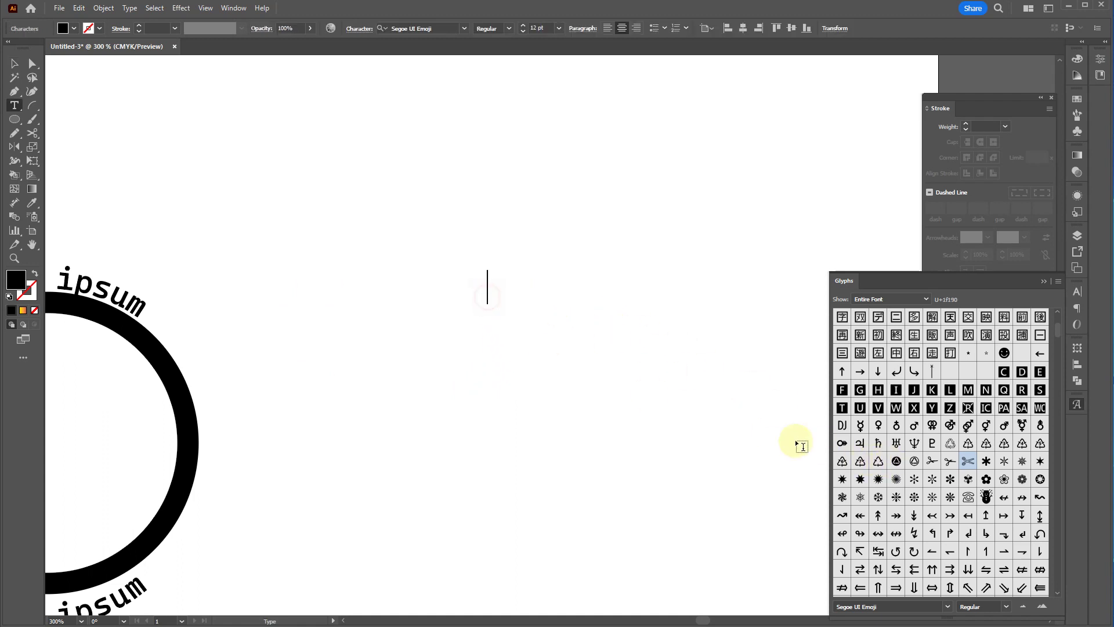
{"action": "double_click", "coordinate": [897, 461]}
{"action": "key", "text": "Escape"}
- Convert the recycling glyph to outlines
{"action": "scroll", "coordinate": [494, 290], "scroll_direction": "up", "scroll_amount": 5}
{"action": "right_click", "coordinate": [504, 291]}
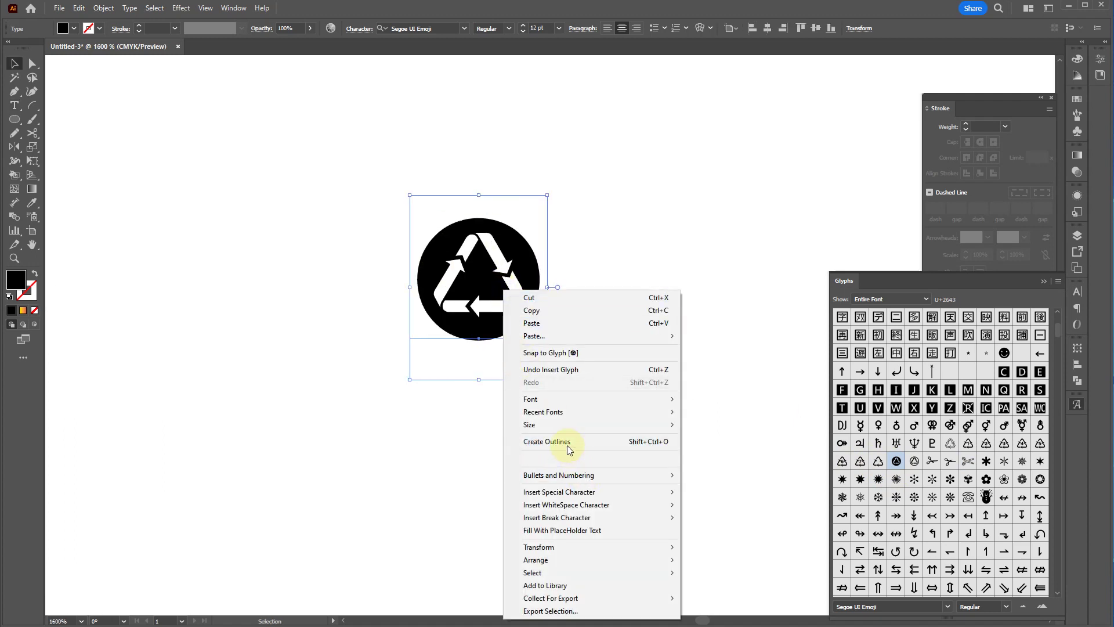
{"action": "left_click", "coordinate": [567, 442]}
{"action": "left_click", "coordinate": [567, 368]}
{"action": "scroll", "coordinate": [447, 261], "scroll_direction": "up", "scroll_amount": 3}
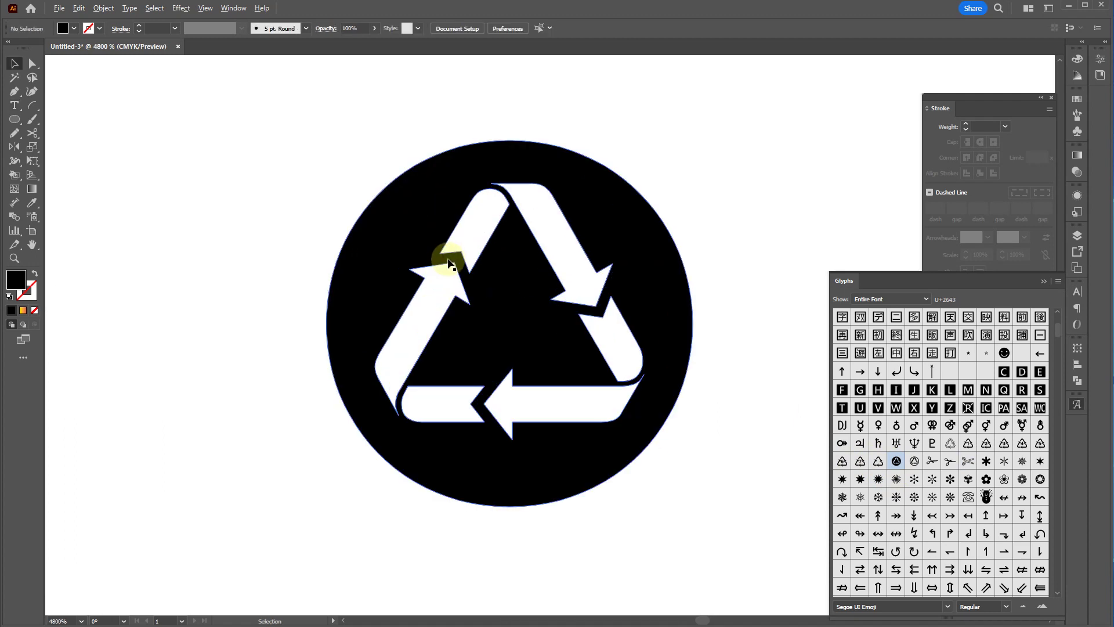
- Scale the outlined recycling symbol up proportionally from its centre to about 52 pt wide
{"action": "left_click", "coordinate": [430, 236]}
{"action": "scroll", "coordinate": [570, 336], "scroll_direction": "down", "scroll_amount": 4}
{"action": "left_click_drag", "start_coordinate": [459, 329], "coordinate": [723, 552]}
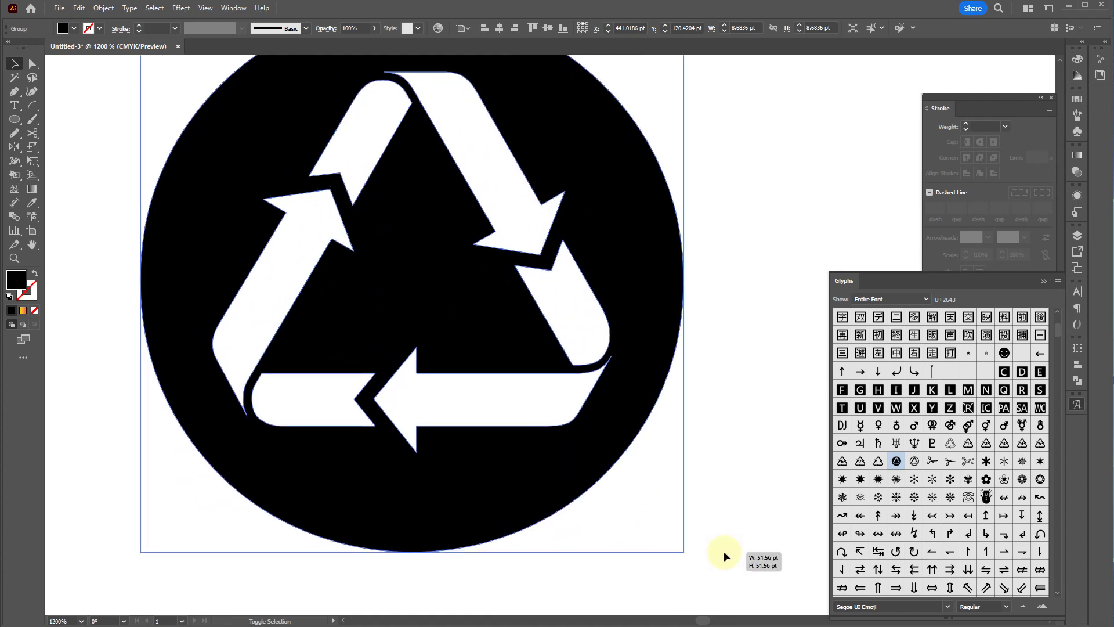
- Delete the ring badge with its two outlined curved texts
{"action": "scroll", "coordinate": [667, 499], "scroll_direction": "down", "scroll_amount": 8}
{"action": "left_click", "coordinate": [568, 526]}
{"action": "scroll", "coordinate": [507, 579], "scroll_direction": "down", "scroll_amount": 1}
{"action": "key", "text": "Delete"}
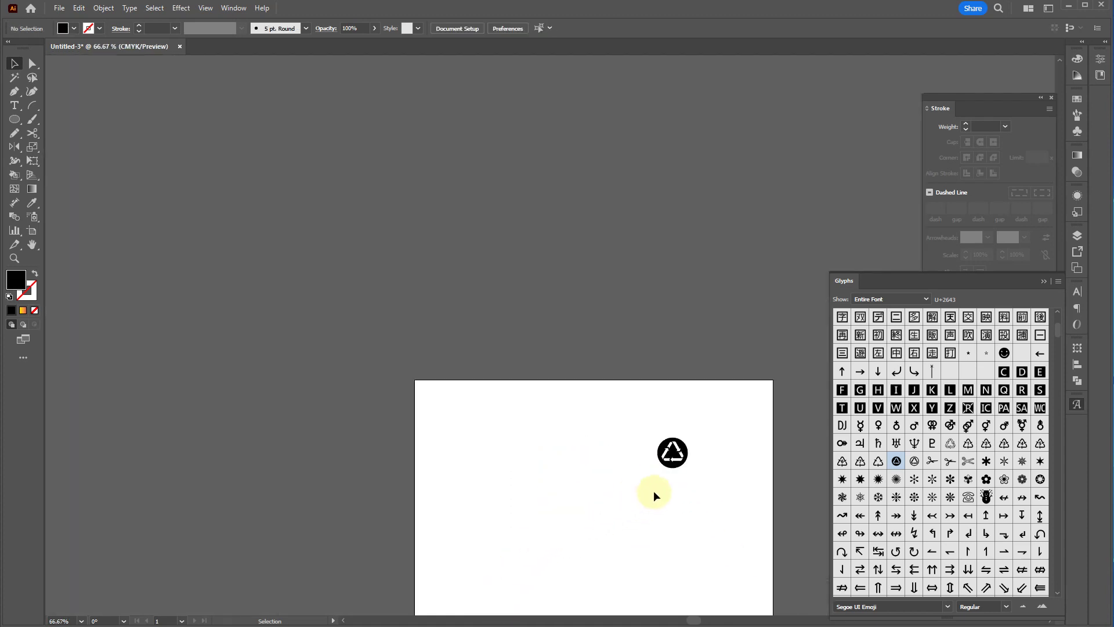
- Fill the recycling symbol with the yellow-to-red linear gradient
{"action": "scroll", "coordinate": [674, 482], "scroll_direction": "up", "scroll_amount": 3}
{"action": "left_click", "coordinate": [673, 448]}
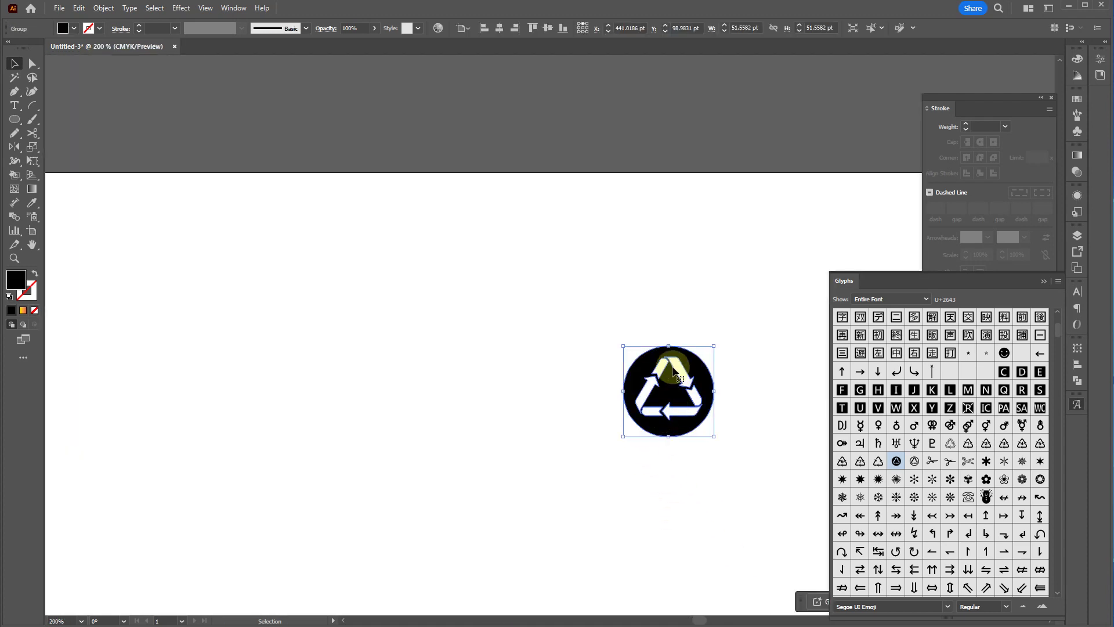
{"action": "left_click", "coordinate": [22, 310]}
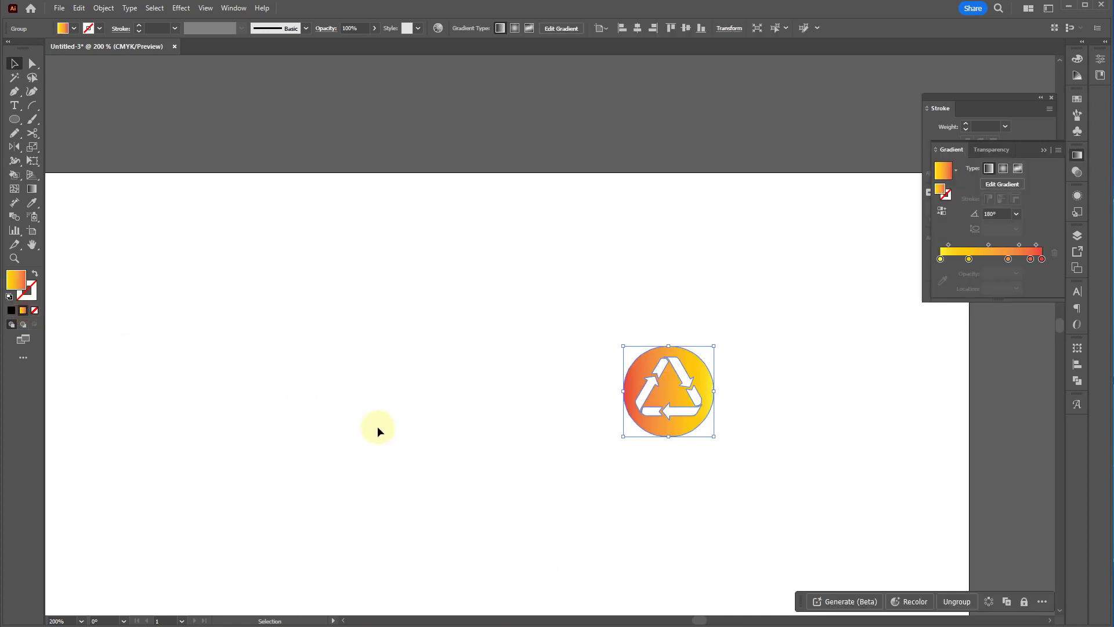
- Examine the gradient-filled recycling symbol up close and look through the Segoe UI Emoji glyphs for other usable icons
{"action": "left_click", "coordinate": [380, 431]}
{"action": "scroll", "coordinate": [683, 414], "scroll_direction": "up", "scroll_amount": 4}
{"action": "scroll", "coordinate": [678, 426], "scroll_direction": "down", "scroll_amount": 1}
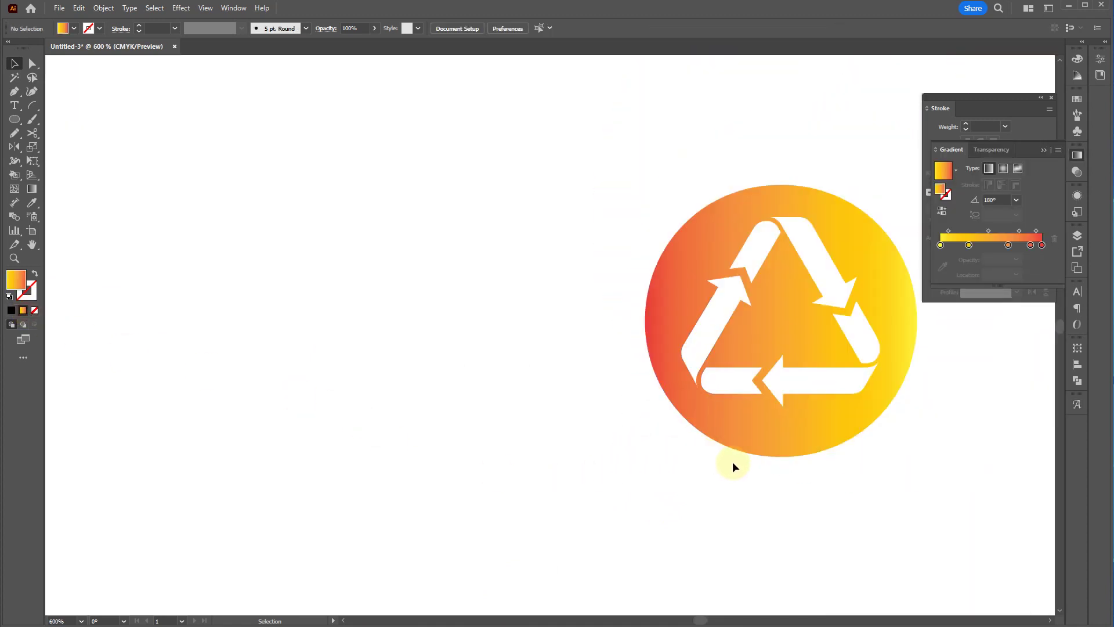
{"action": "left_click", "coordinate": [1076, 404]}
{"action": "scroll", "coordinate": [967, 491], "scroll_direction": "down", "scroll_amount": 3}
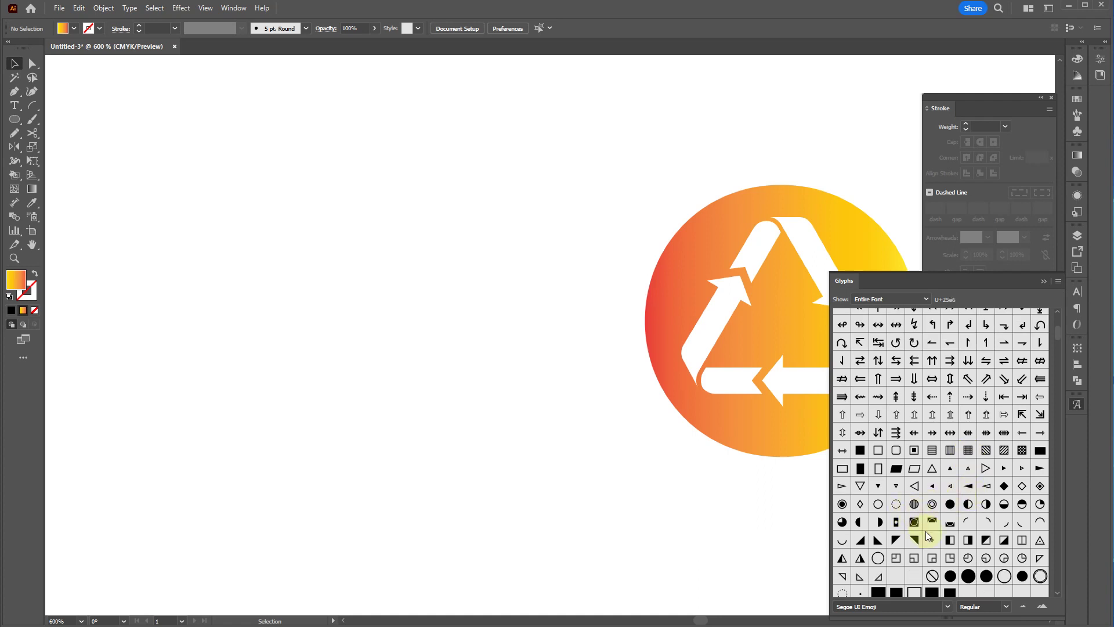
{"action": "scroll", "coordinate": [929, 538], "scroll_direction": "down", "scroll_amount": 6}
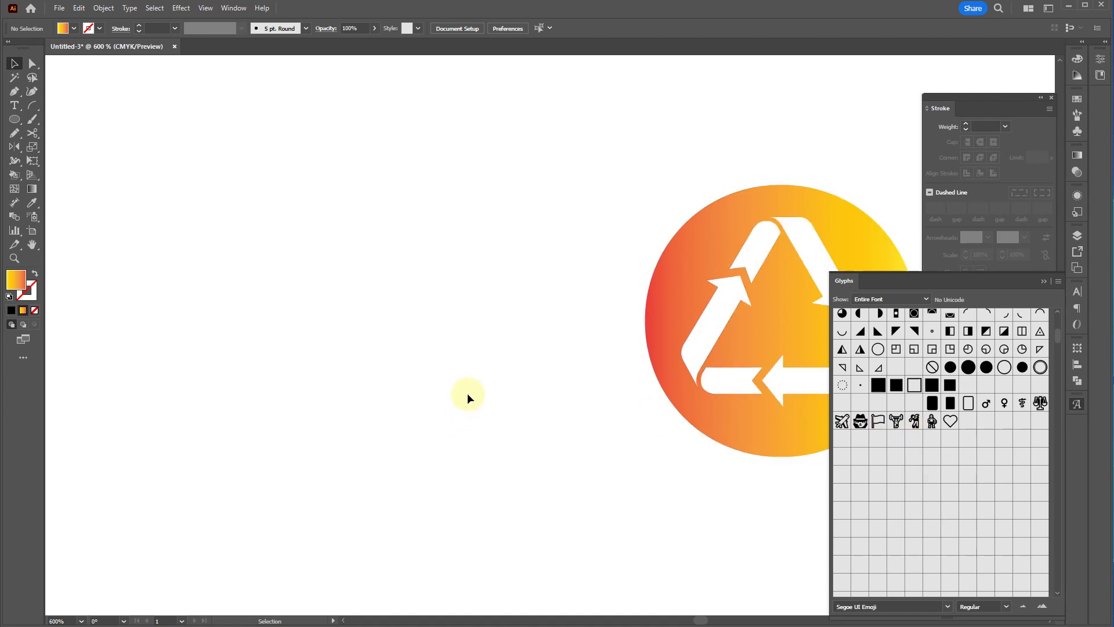
{"action": "scroll", "coordinate": [465, 388], "scroll_direction": "down", "scroll_amount": 4}
{"action": "left_click_drag", "start_coordinate": [587, 385], "coordinate": [496, 428]}
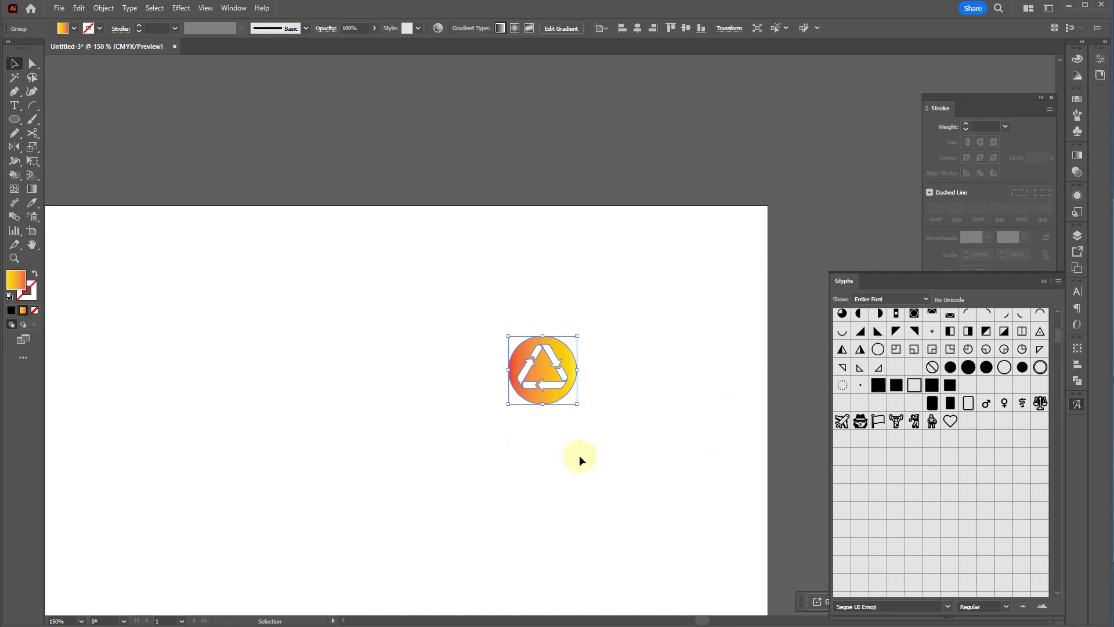
{"action": "left_click", "coordinate": [674, 408]}
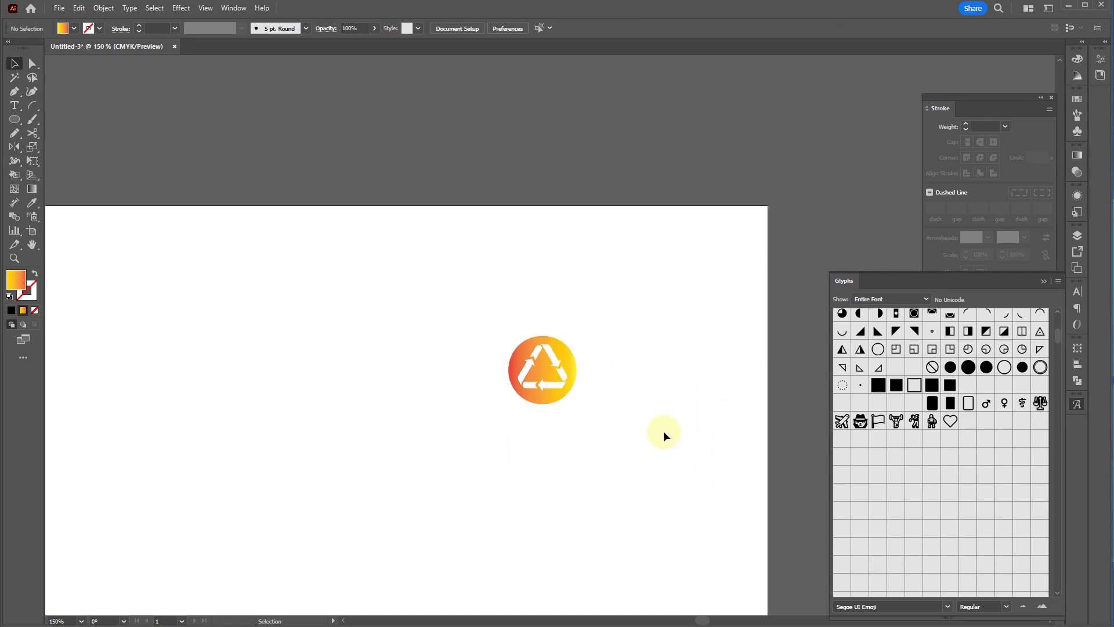
{"action": "scroll", "coordinate": [896, 472], "scroll_direction": "up", "scroll_amount": 10}
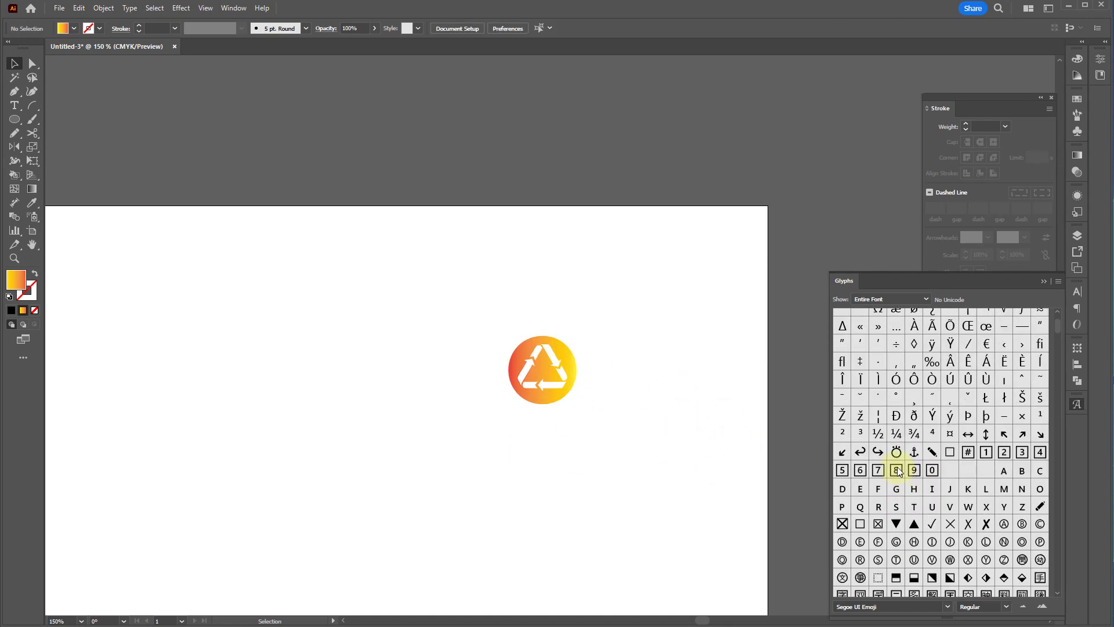
{"action": "scroll", "coordinate": [894, 465], "scroll_direction": "up", "scroll_amount": 2}
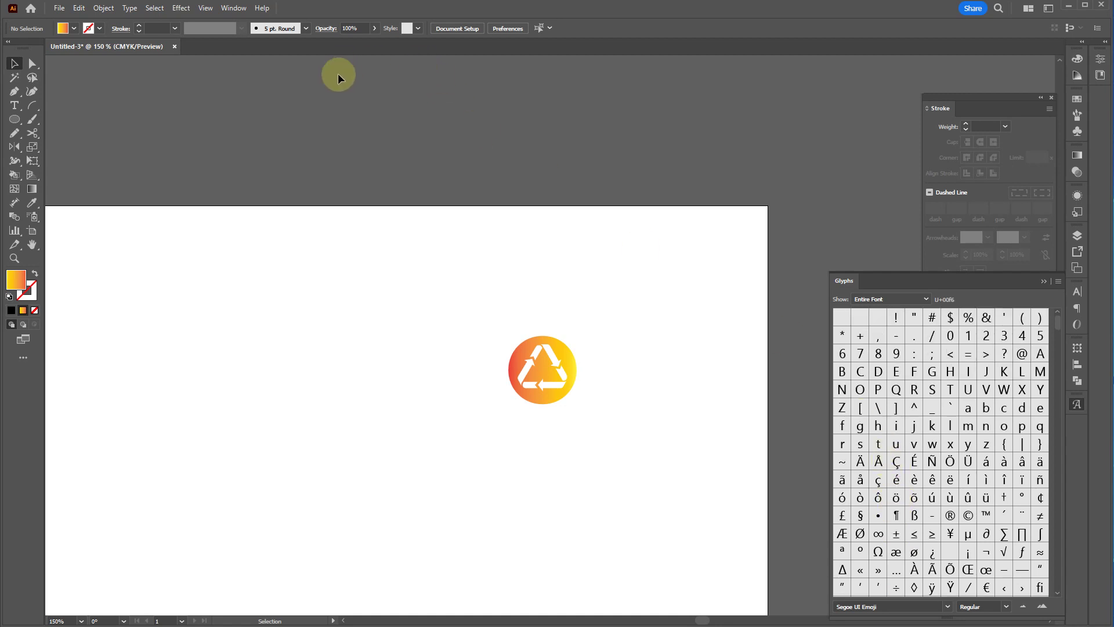
- Insert the grimacing-face glyph from the EmojiOne colour font as a new text object above the recycling symbol
{"action": "key", "text": "t"}
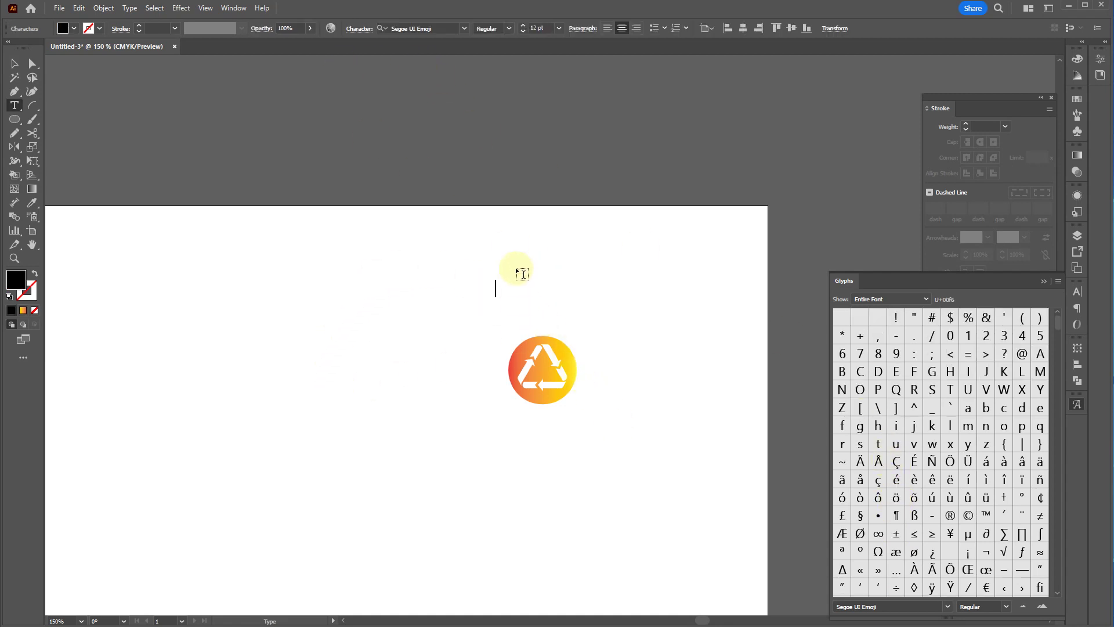
{"action": "left_click", "coordinate": [461, 30]}
{"action": "scroll", "coordinate": [540, 267], "scroll_direction": "down", "scroll_amount": 1}
{"action": "scroll", "coordinate": [568, 283], "scroll_direction": "down", "scroll_amount": 3}
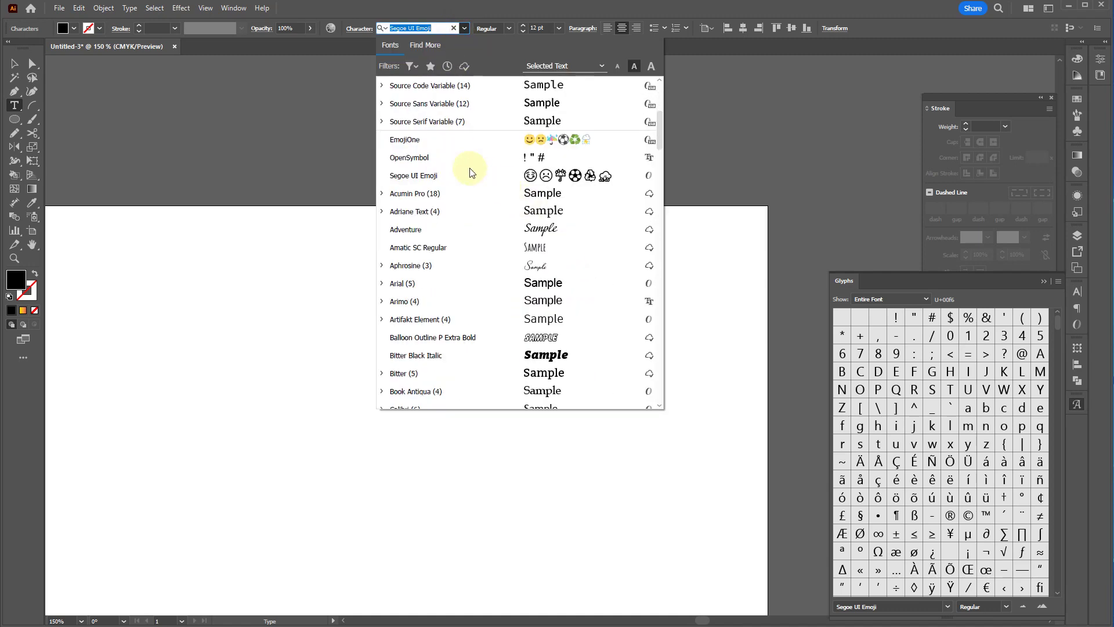
{"action": "left_click", "coordinate": [443, 134]}
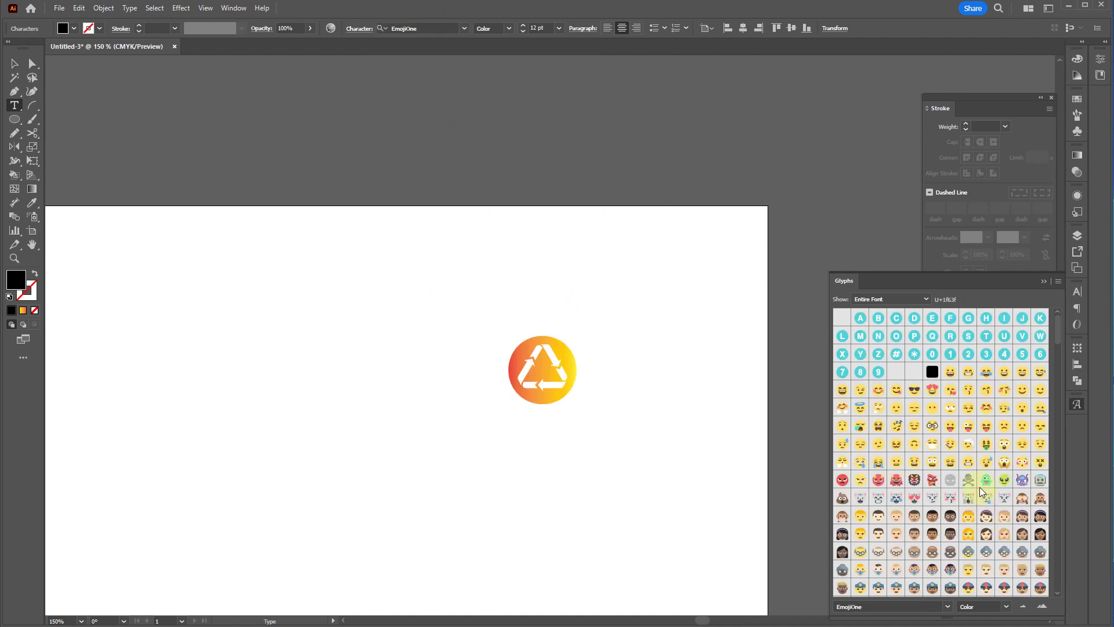
{"action": "double_click", "coordinate": [966, 462]}
{"action": "key", "text": "Escape"}
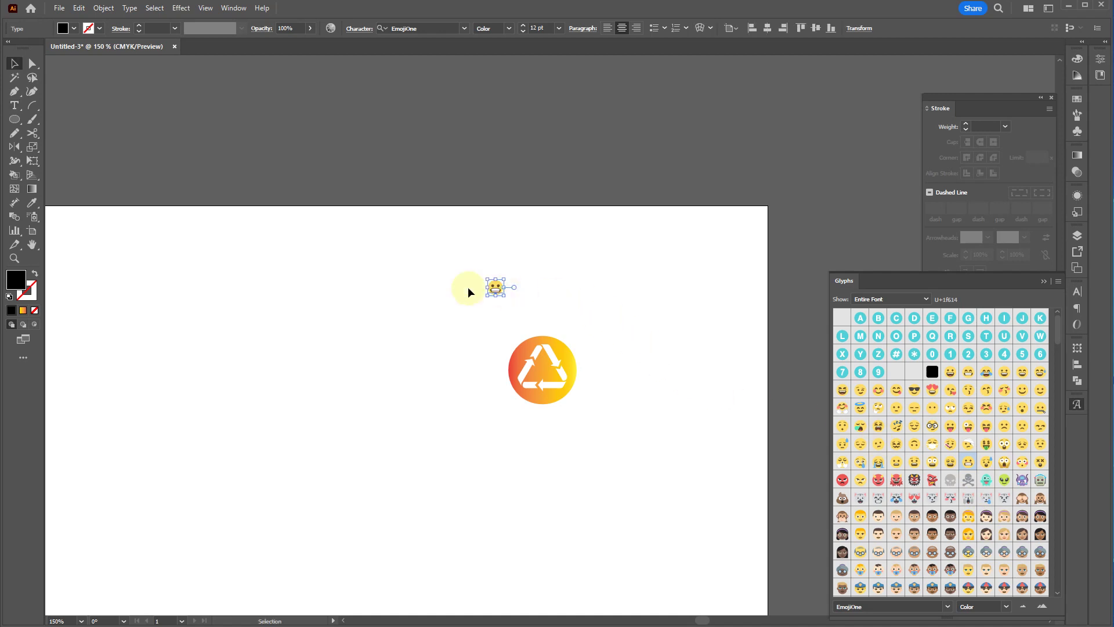
- Convert the grimacing-face emoji to outlines and deselect it
{"action": "scroll", "coordinate": [471, 287], "scroll_direction": "up", "scroll_amount": 6}
{"action": "right_click", "coordinate": [638, 272]}
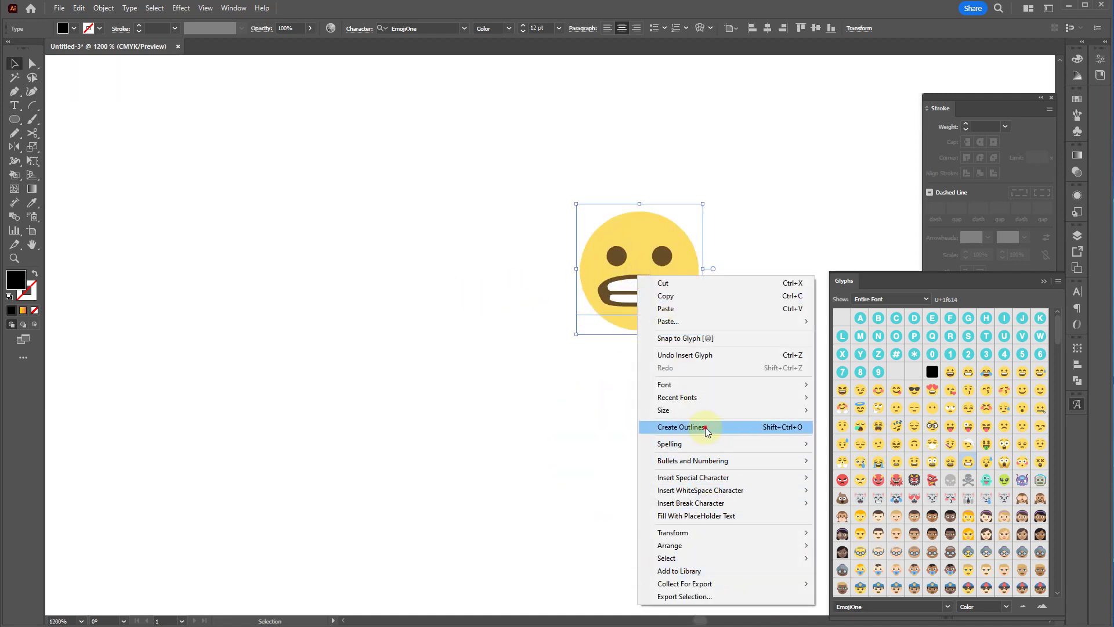
{"action": "left_click", "coordinate": [681, 427]}
{"action": "left_click", "coordinate": [652, 373]}
- Delete the upper row of teeth from the outlined grimacing face
{"action": "scroll", "coordinate": [643, 297], "scroll_direction": "up", "scroll_amount": 3}
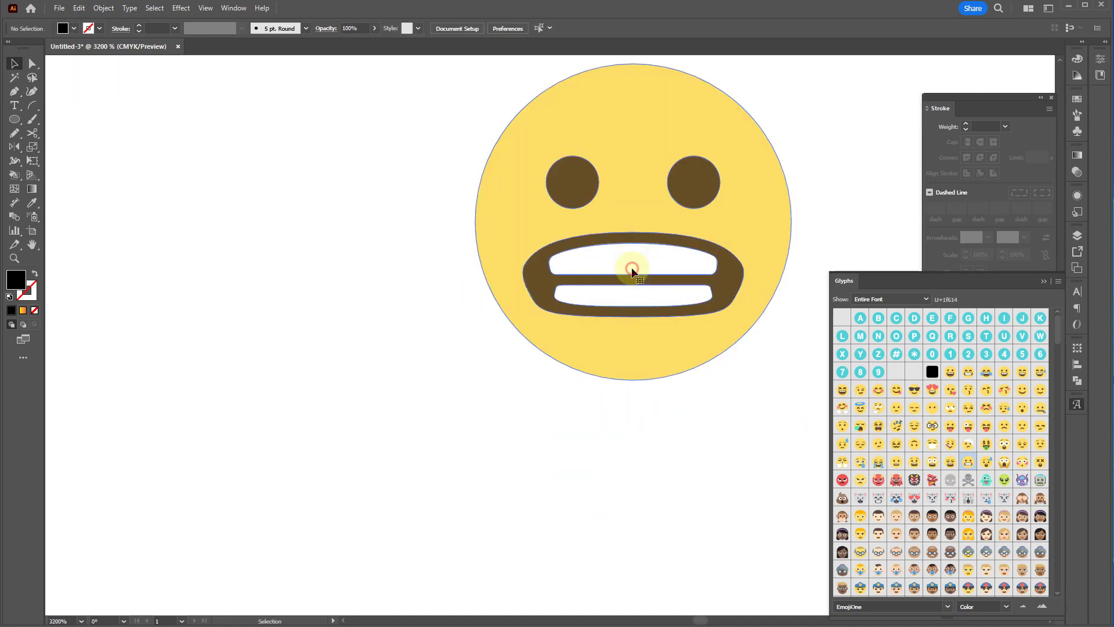
{"action": "left_click_drag", "start_coordinate": [633, 307], "coordinate": [593, 489]}
{"action": "key", "text": "a"}
{"action": "right_click", "coordinate": [561, 333]}
{"action": "left_click", "coordinate": [631, 483]}
{"action": "key", "text": "ctrl+shift+a"}
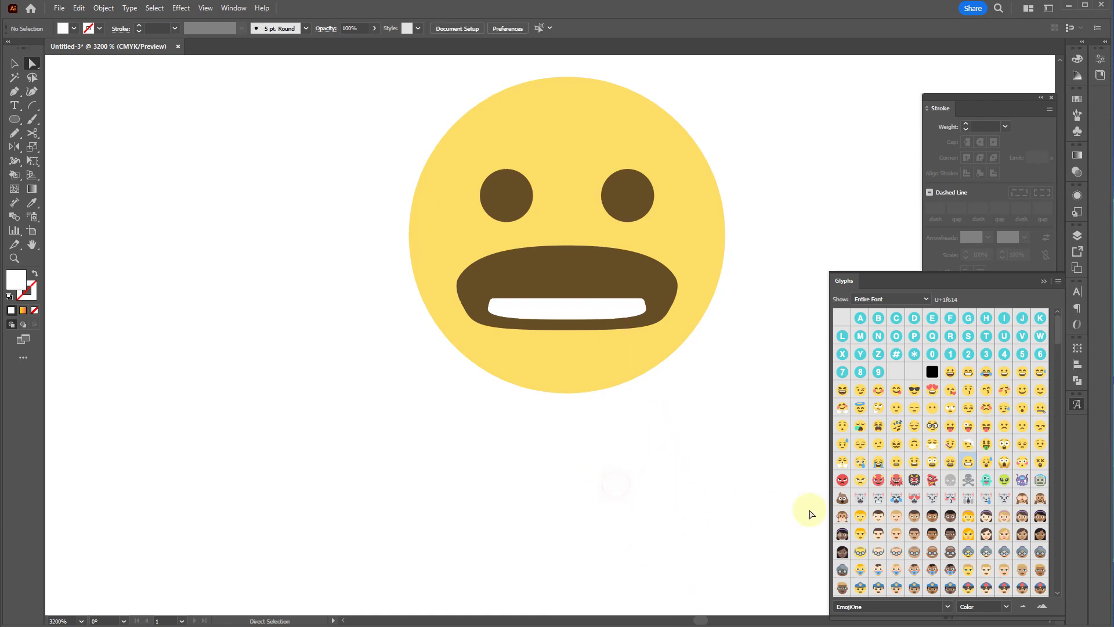
- Look through more of the EmojiOne glyphs, and delete both the emoji and the recycling symbol from the artboard
{"action": "scroll", "coordinate": [917, 535], "scroll_direction": "down", "scroll_amount": 10}
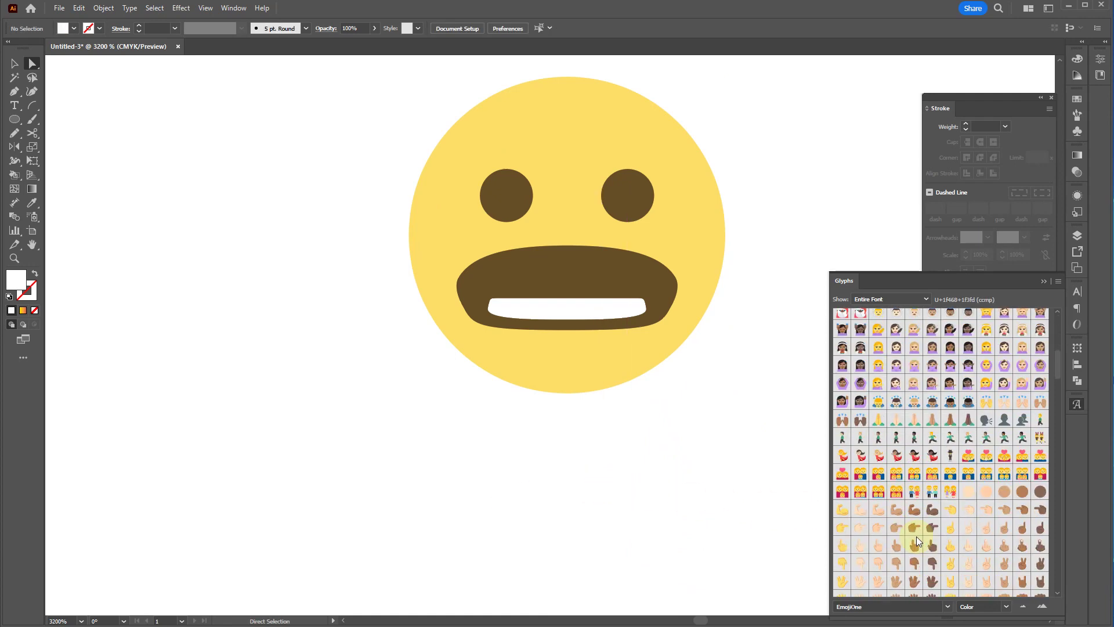
{"action": "scroll", "coordinate": [572, 463], "scroll_direction": "down", "scroll_amount": 2}
{"action": "scroll", "coordinate": [993, 540], "scroll_direction": "down", "scroll_amount": 4}
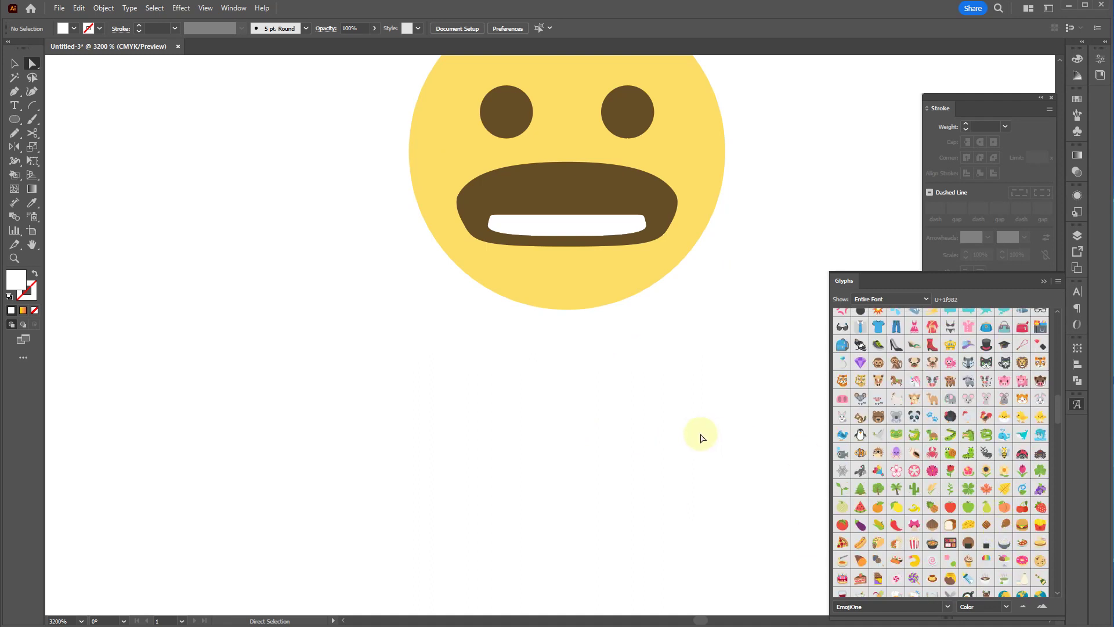
{"action": "scroll", "coordinate": [684, 430], "scroll_direction": "down", "scroll_amount": 4}
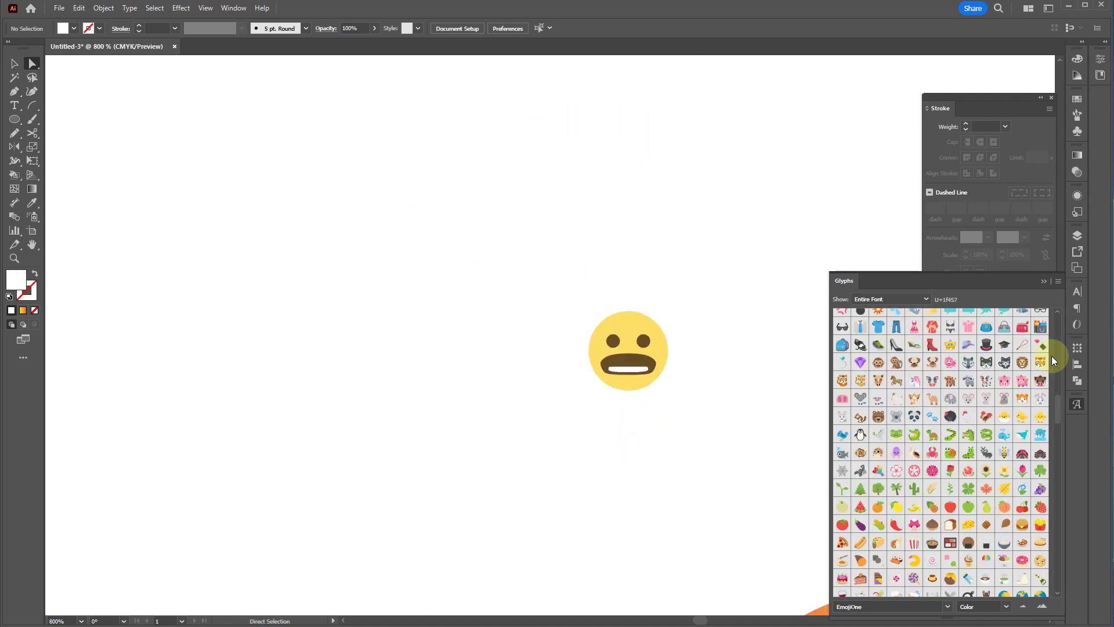
{"action": "left_click", "coordinate": [1079, 405]}
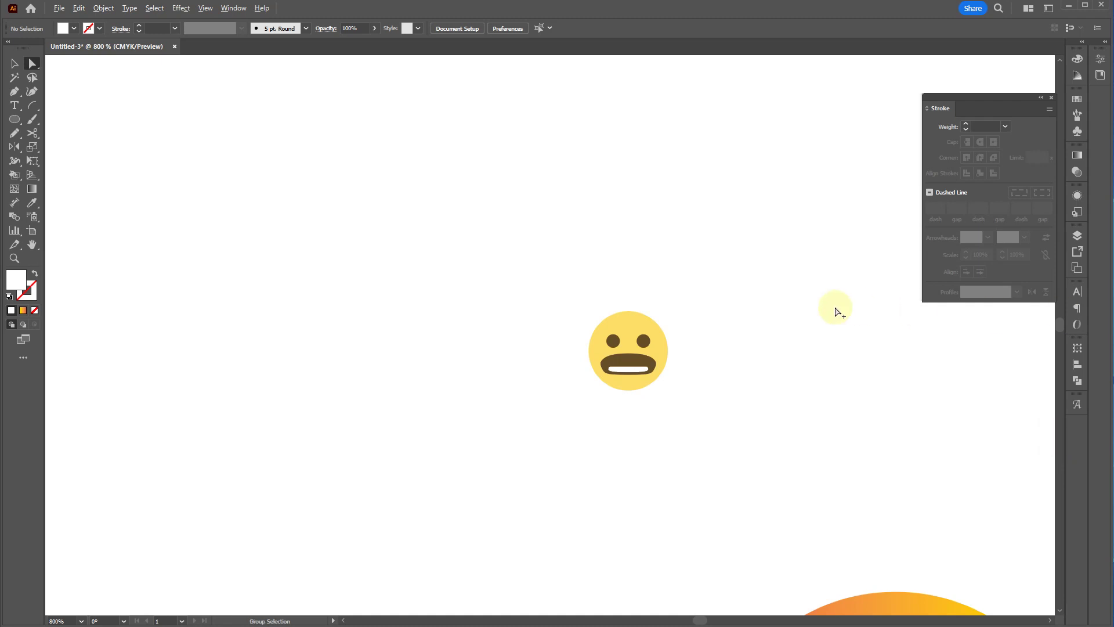
{"action": "scroll", "coordinate": [856, 308], "scroll_direction": "down", "scroll_amount": 4, "text": "alt"}
{"action": "left_click_drag", "start_coordinate": [741, 269], "coordinate": [955, 517]}
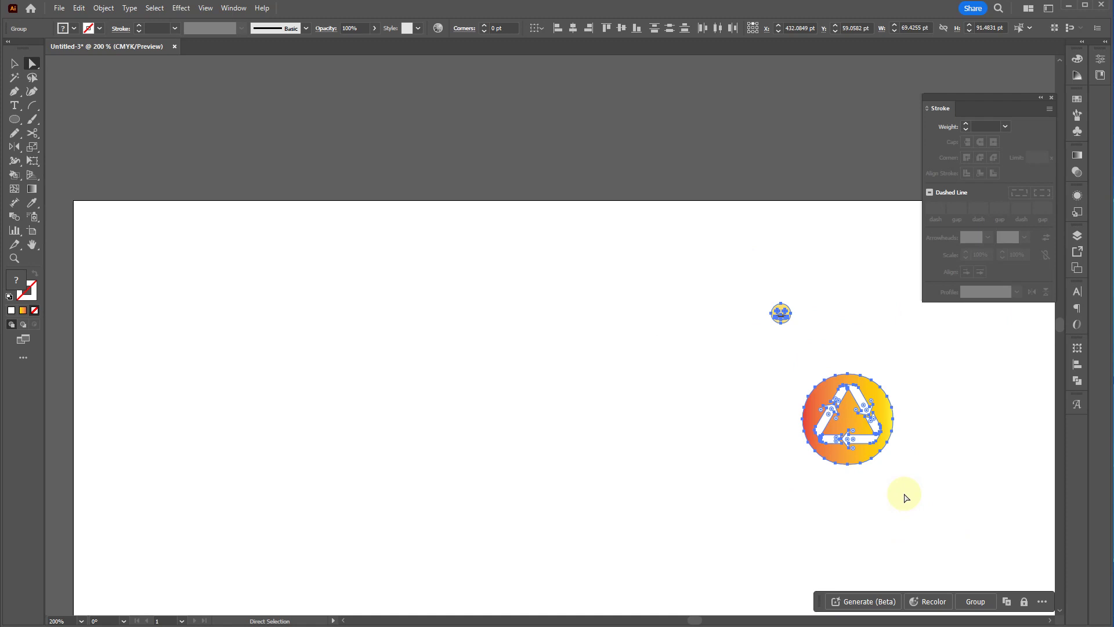
{"action": "key", "text": "Delete"}
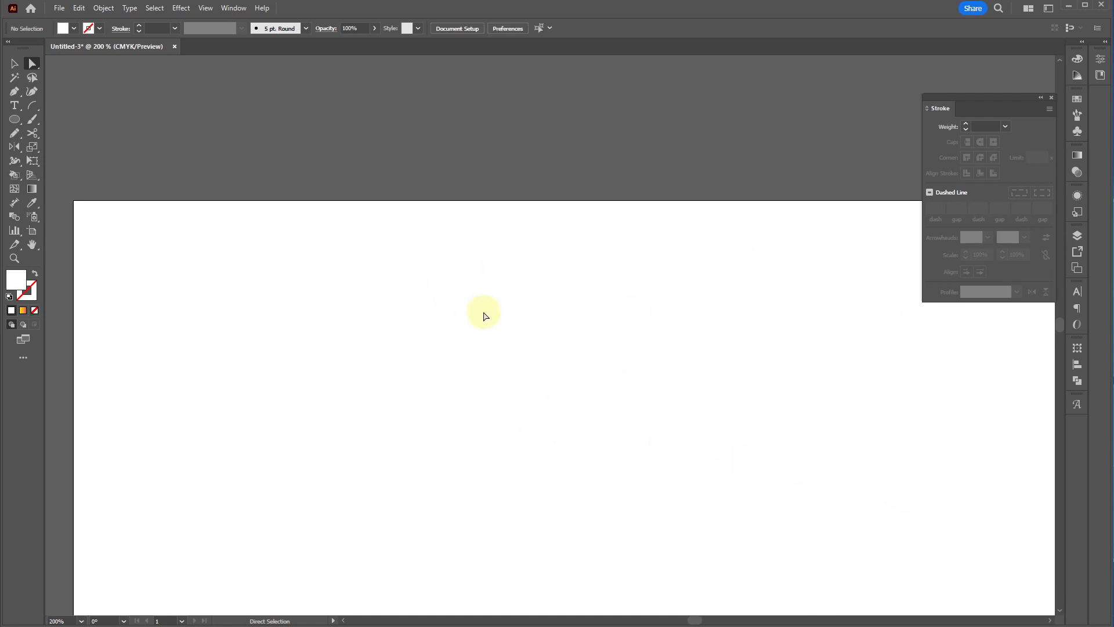
- Draw a closed, curved freeform shape about 202 pt wide in the upper part of the artboard with the Pen tool
{"action": "key", "text": "p"}
{"action": "left_click", "coordinate": [491, 303]}
{"action": "left_click_drag", "start_coordinate": [302, 333], "coordinate": [326, 381]}
{"action": "left_click_drag", "start_coordinate": [511, 438], "coordinate": [604, 423]}
{"action": "mouse_move", "coordinate": [644, 342]}
{"action": "left_mouse_down"}
{"action": "mouse_move", "coordinate": [618, 282]}
{"action": "mouse_move", "coordinate": [511, 298]}
{"action": "left_mouse_up"}
{"action": "left_click", "coordinate": [490, 304]}
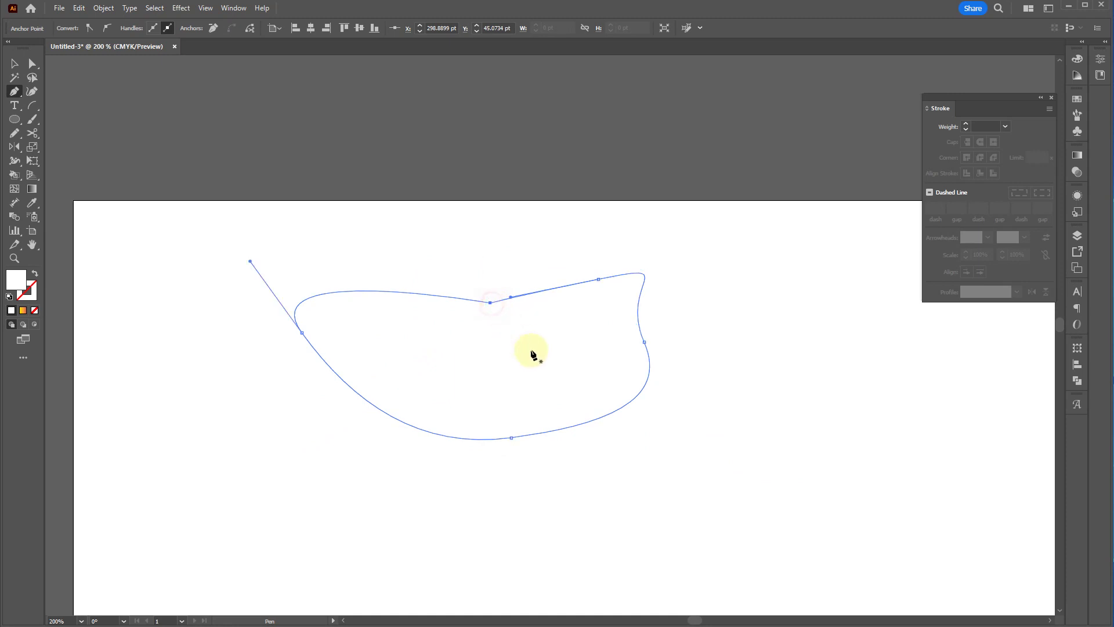
- Draw a circle about 105 pt in diameter overlapping the lower-right part of the freeform shape
{"action": "key", "text": "v"}
{"action": "left_click", "coordinate": [491, 346]}
{"action": "key", "text": "l"}
{"action": "left_click_drag", "start_coordinate": [504, 369], "coordinate": [610, 473]}
- Inspect the two overlapping shapes in Outline mode and return to the normal preview
{"action": "key", "text": "v"}
{"action": "key", "text": "ctrl+y"}
{"action": "left_click_drag", "start_coordinate": [742, 487], "coordinate": [447, 290]}
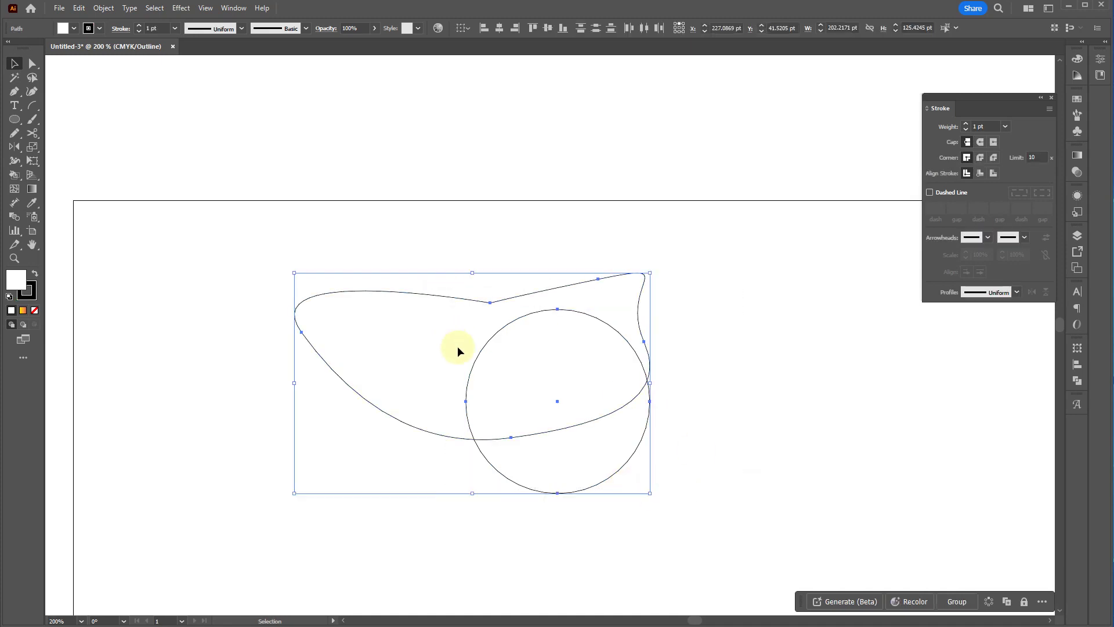
{"action": "key", "text": "ctrl+y"}
- Move the circle over the right end of the freeform shape and subtract that shape from it with Minus Back
{"action": "left_click_drag", "start_coordinate": [645, 435], "coordinate": [752, 377]}
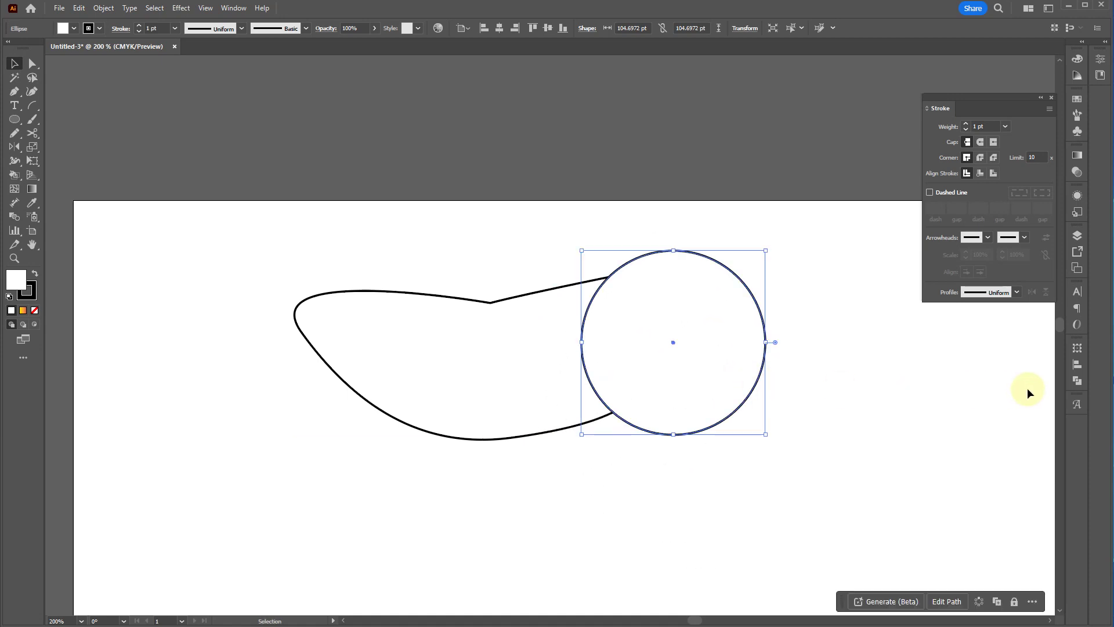
{"action": "left_click_drag", "start_coordinate": [885, 451], "coordinate": [524, 300]}
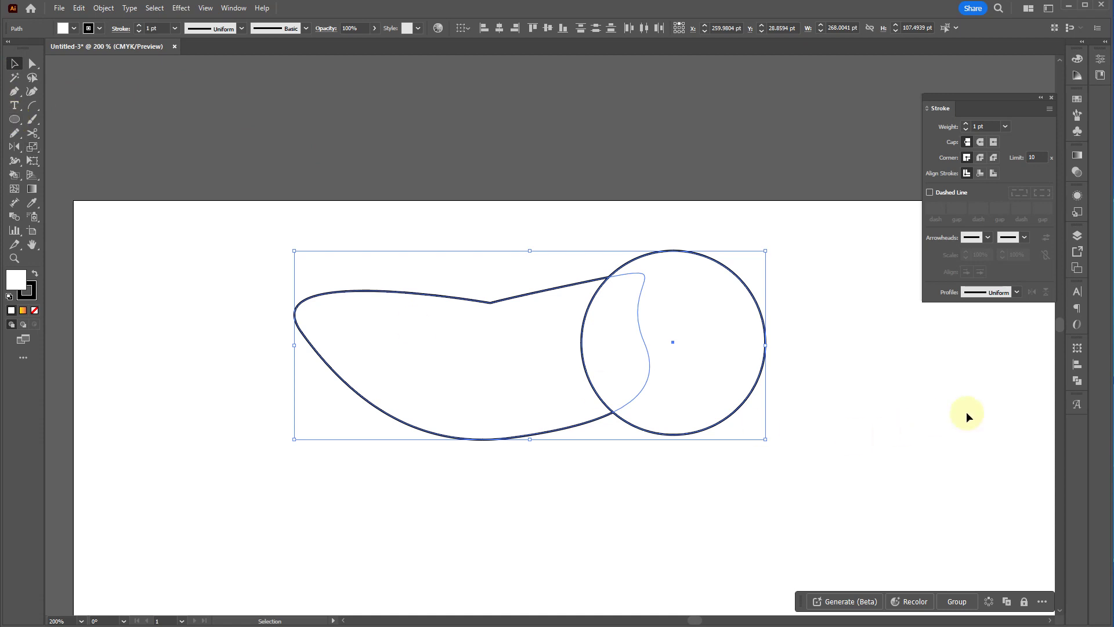
{"action": "left_click", "coordinate": [1077, 380]}
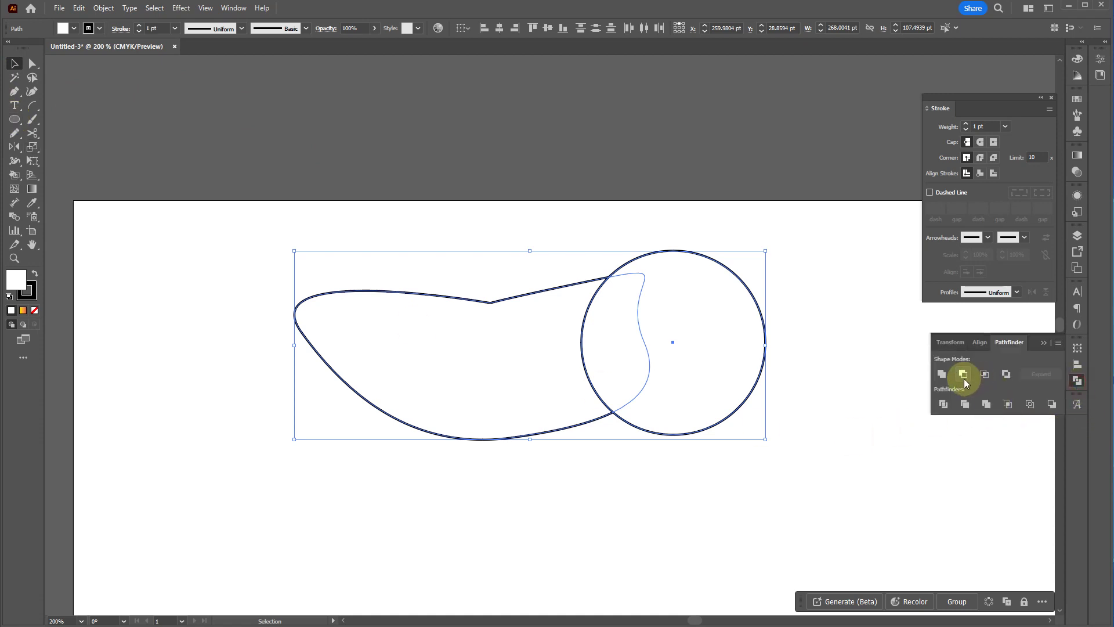
{"action": "left_click", "coordinate": [1055, 406]}
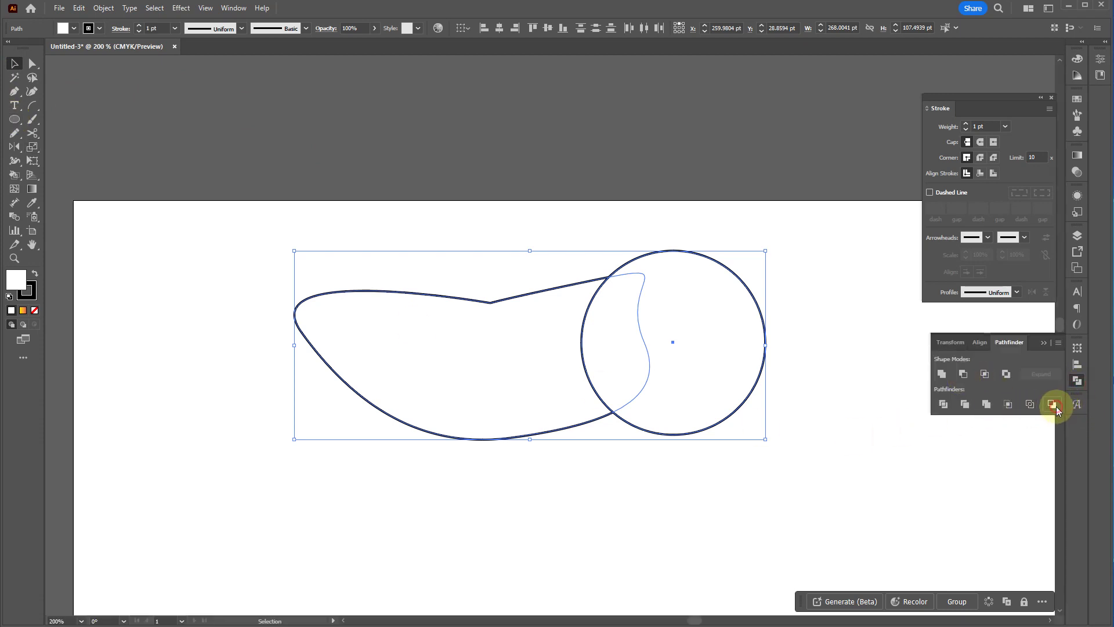
- Shift the leftover crescent down and to the left, and give it a light blue fill with a darker blue #465AA8 stroke
{"action": "left_click_drag", "start_coordinate": [731, 355], "coordinate": [679, 418]}
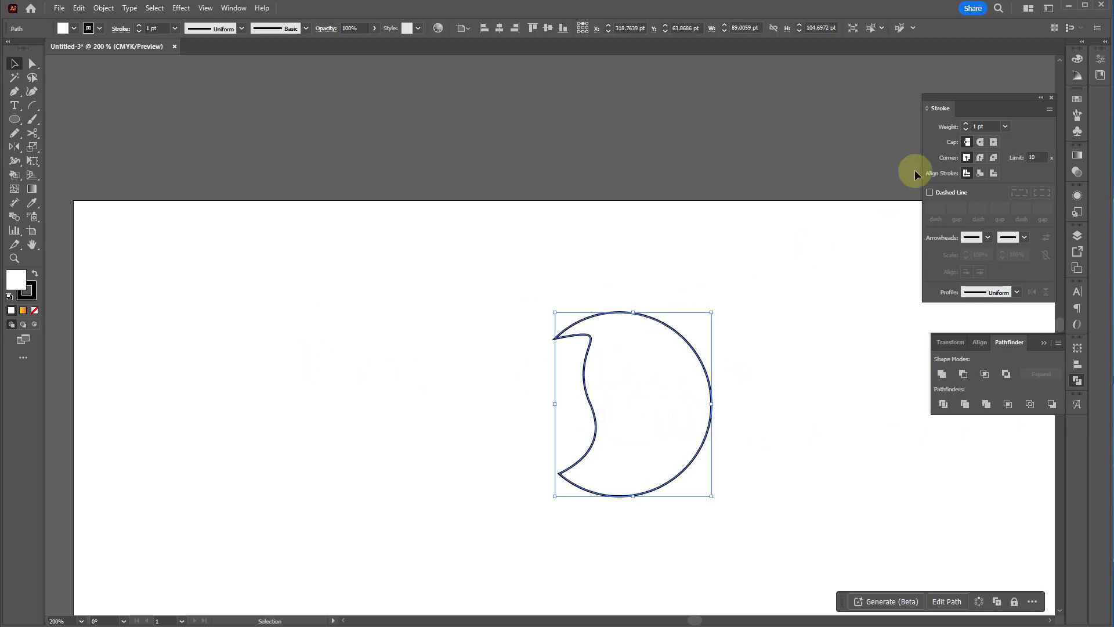
{"action": "left_click", "coordinate": [1077, 58]}
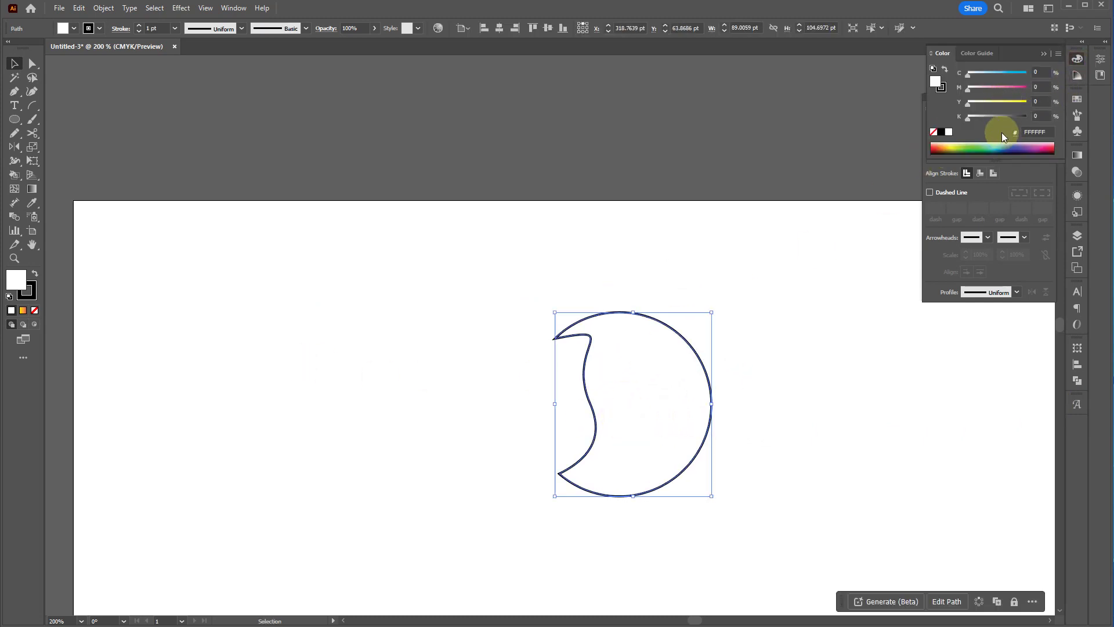
{"action": "left_click", "coordinate": [995, 148]}
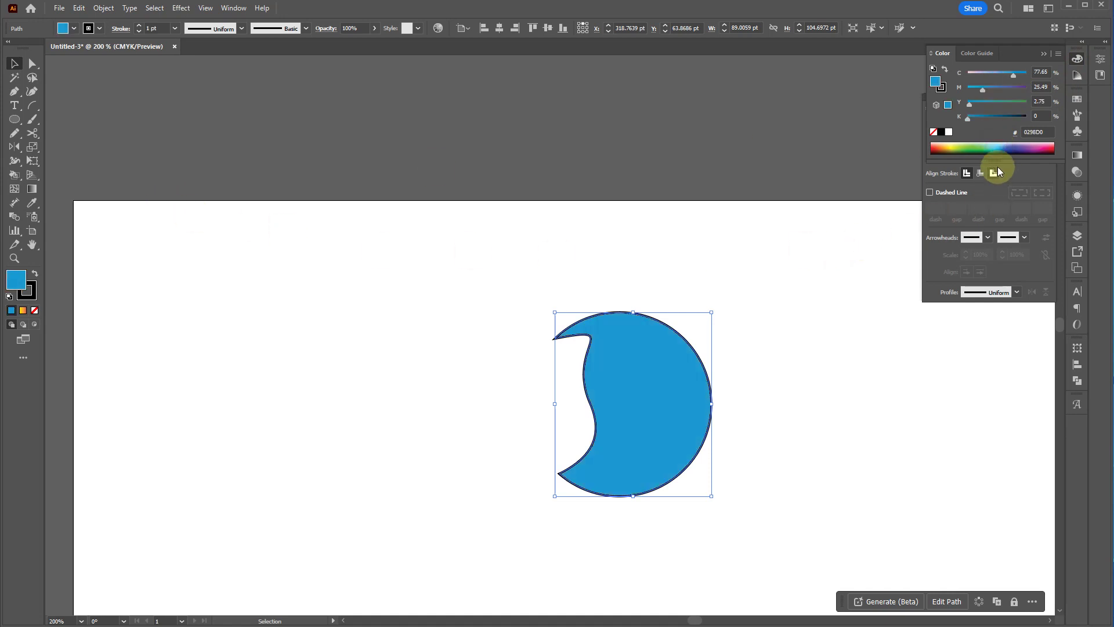
{"action": "key", "text": "x"}
{"action": "left_click", "coordinate": [1007, 149]}
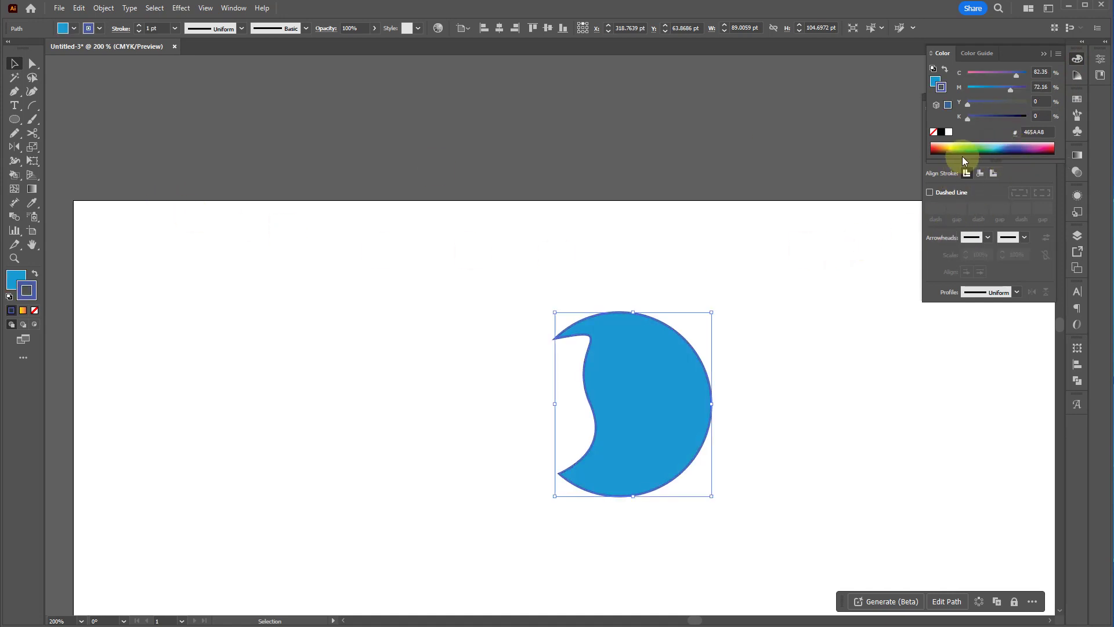
{"action": "left_click", "coordinate": [1076, 60]}
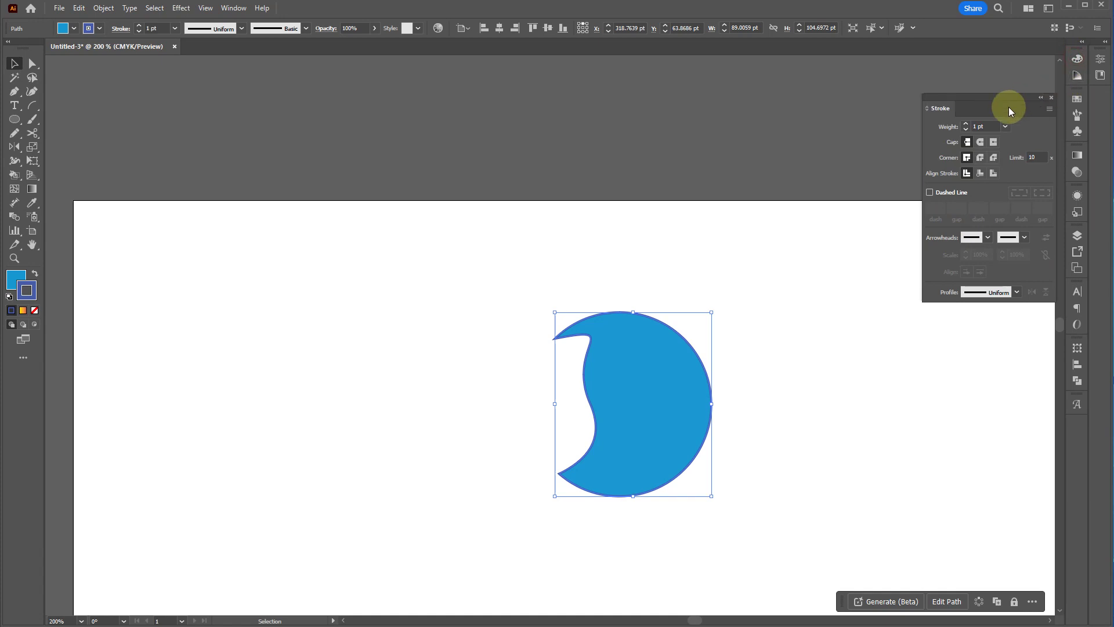
- Set the crescent's stroke weight to 7 pt with round corner joins
{"action": "left_click", "coordinate": [966, 124]}
{"action": "left_click", "coordinate": [967, 125]}
{"action": "left_click", "coordinate": [966, 124]}
{"action": "left_click", "coordinate": [966, 124]}
{"action": "left_click", "coordinate": [967, 124]}
{"action": "left_click", "coordinate": [967, 124]}
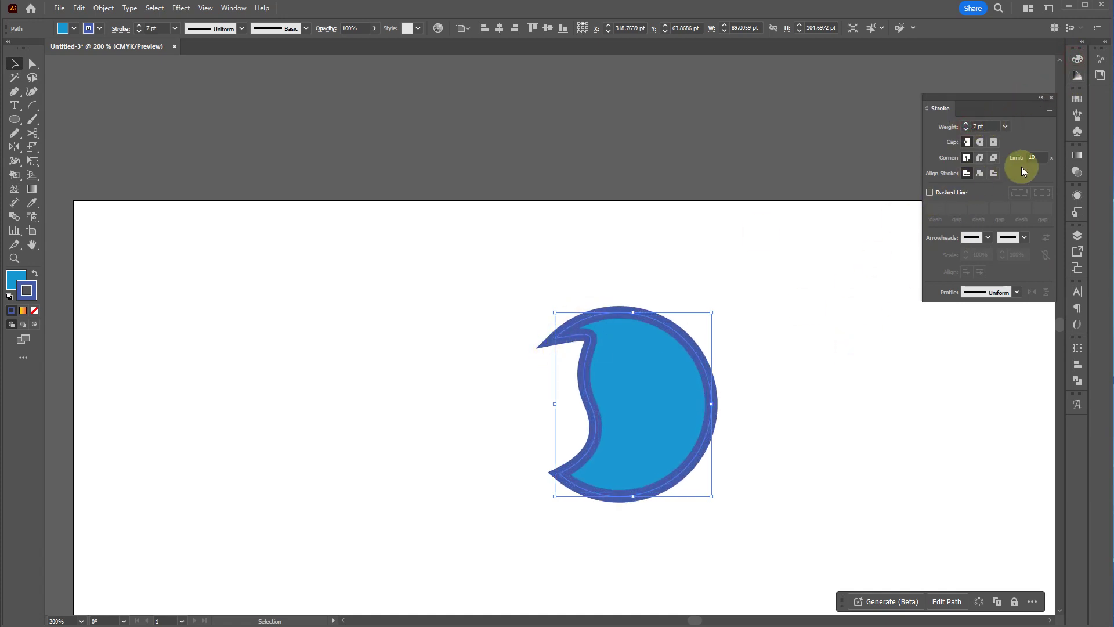
{"action": "left_click", "coordinate": [985, 159]}
{"action": "left_click", "coordinate": [821, 416]}
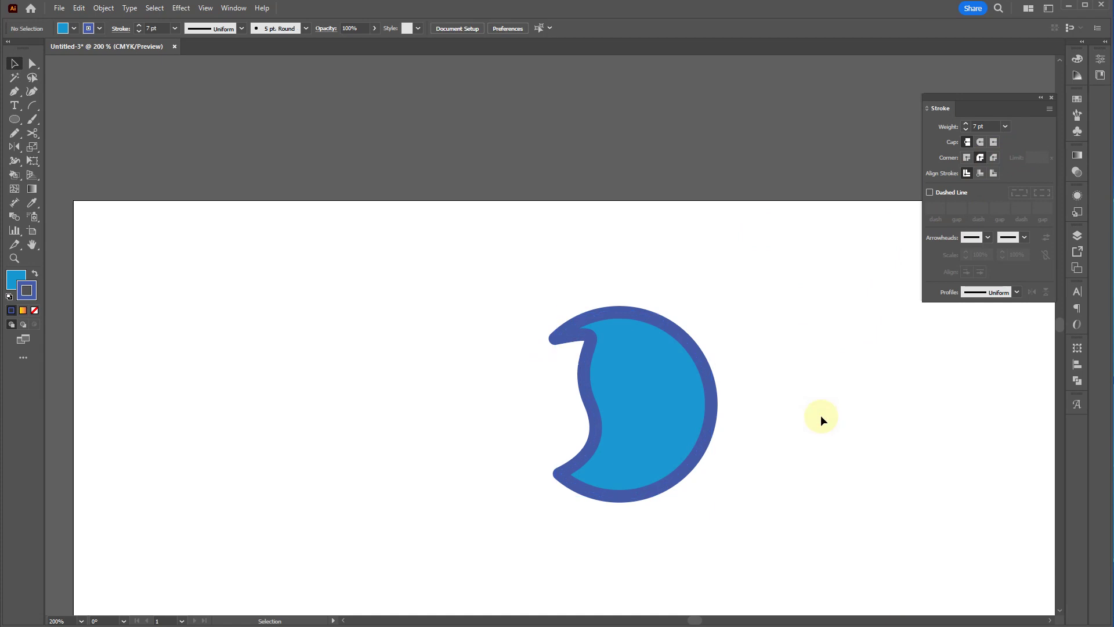
{"action": "right_click", "coordinate": [657, 420]}
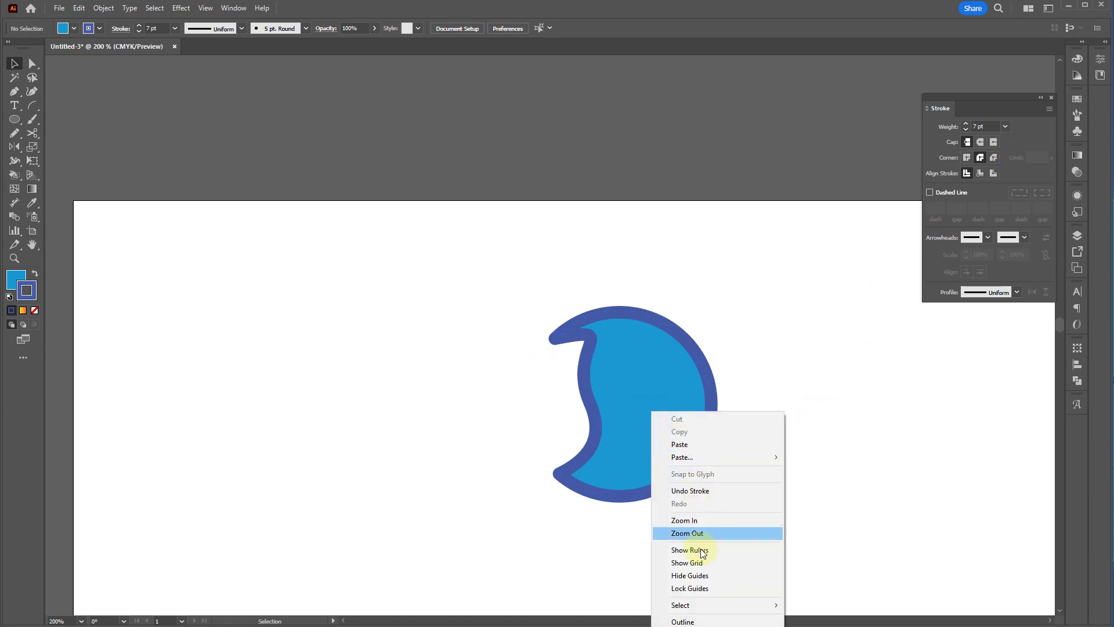
{"action": "left_click", "coordinate": [102, 8]}
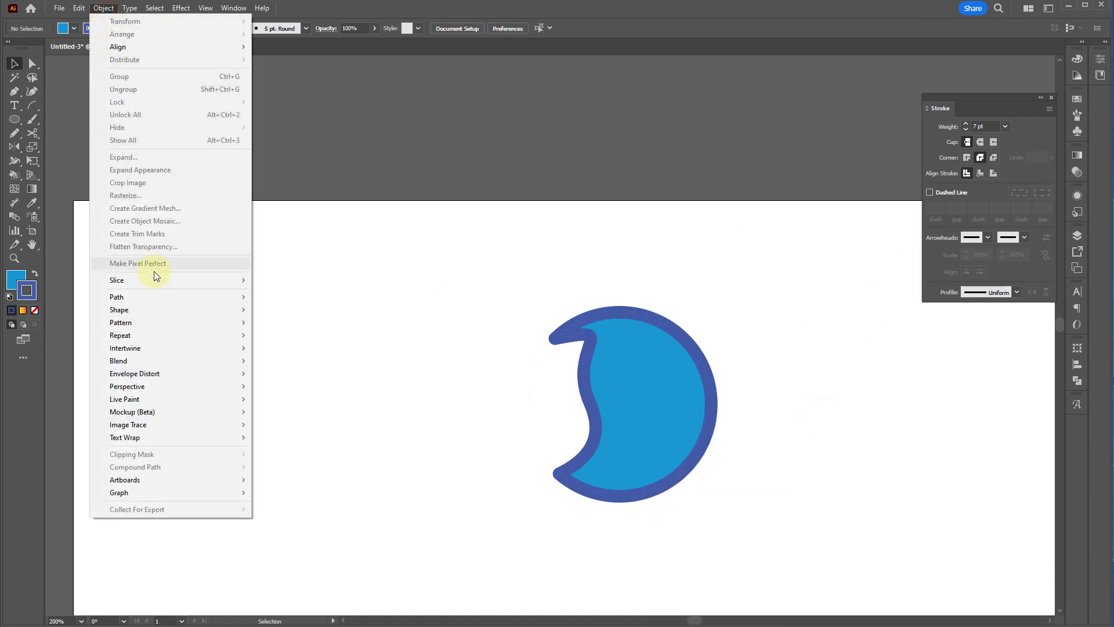
{"action": "mouse_move", "coordinate": [149, 296]}
{"action": "left_click", "coordinate": [758, 444]}
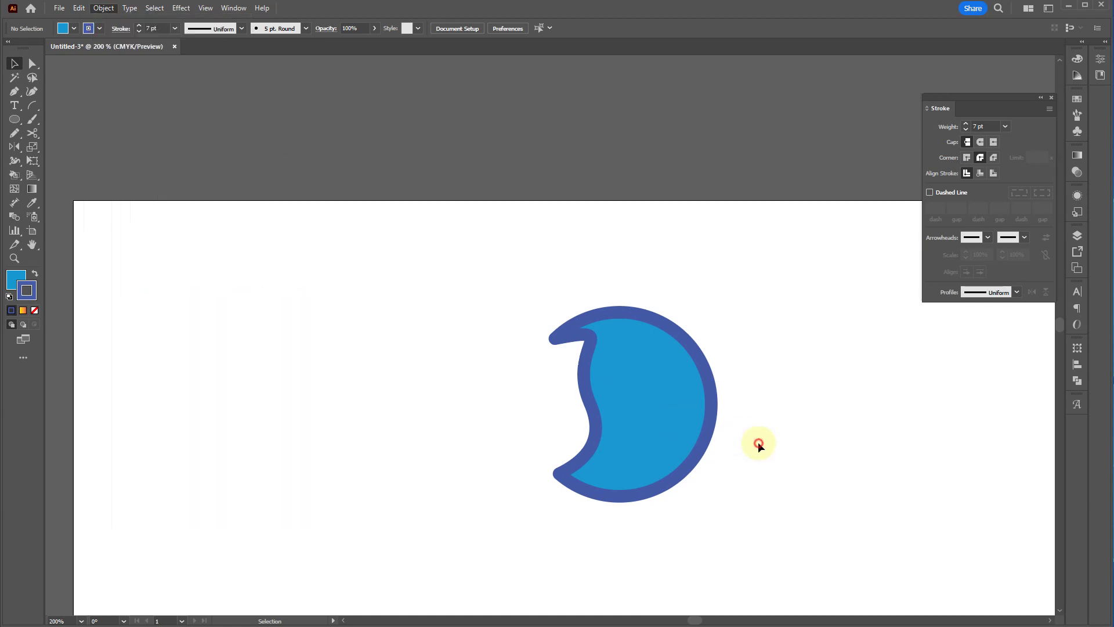
- Convert the crescent's 7 pt stroke into a filled shape with Outline Stroke
{"action": "left_click", "coordinate": [642, 413]}
{"action": "left_click", "coordinate": [103, 9]}
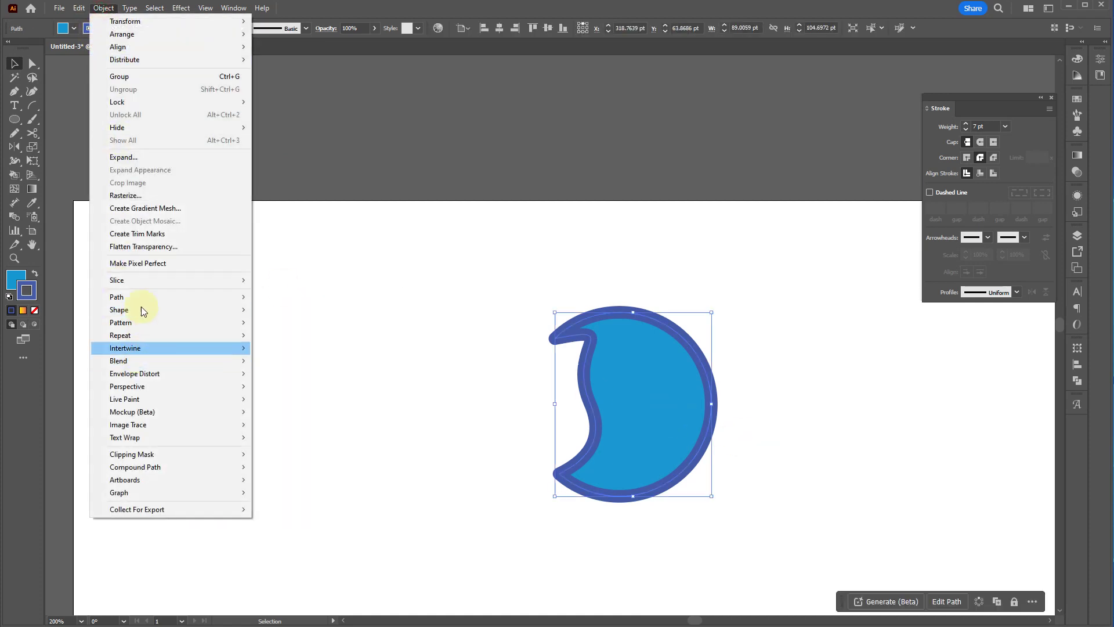
{"action": "mouse_move", "coordinate": [139, 296]}
{"action": "left_click", "coordinate": [290, 326]}
{"action": "left_click", "coordinate": [479, 431]}
{"action": "left_click", "coordinate": [619, 403]}
{"action": "left_click", "coordinate": [847, 448]}
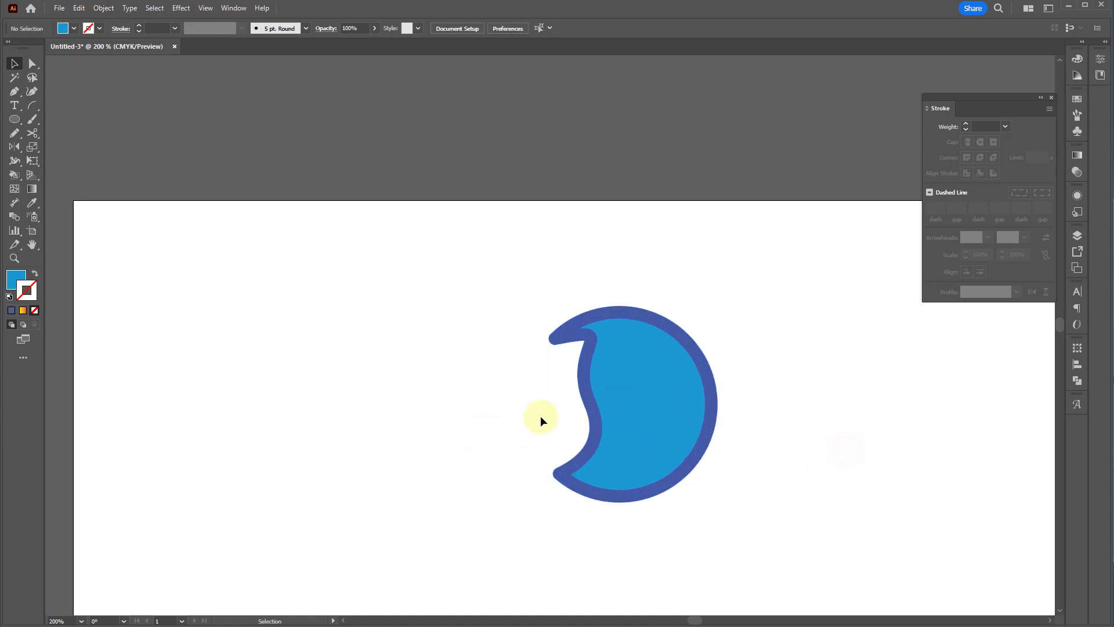
{"action": "left_click", "coordinate": [674, 380]}
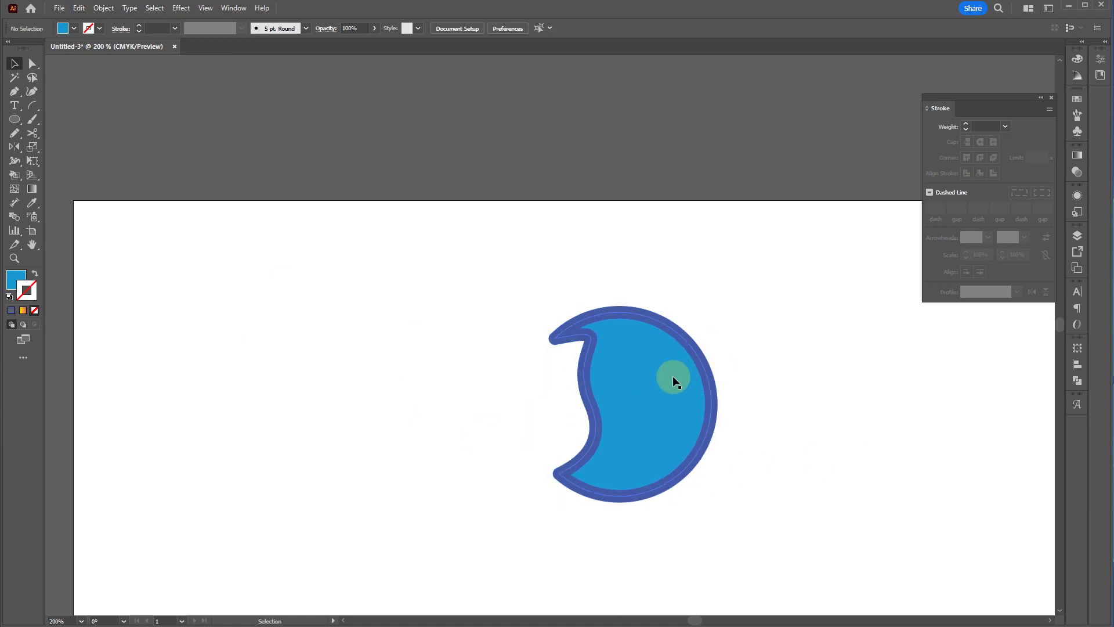